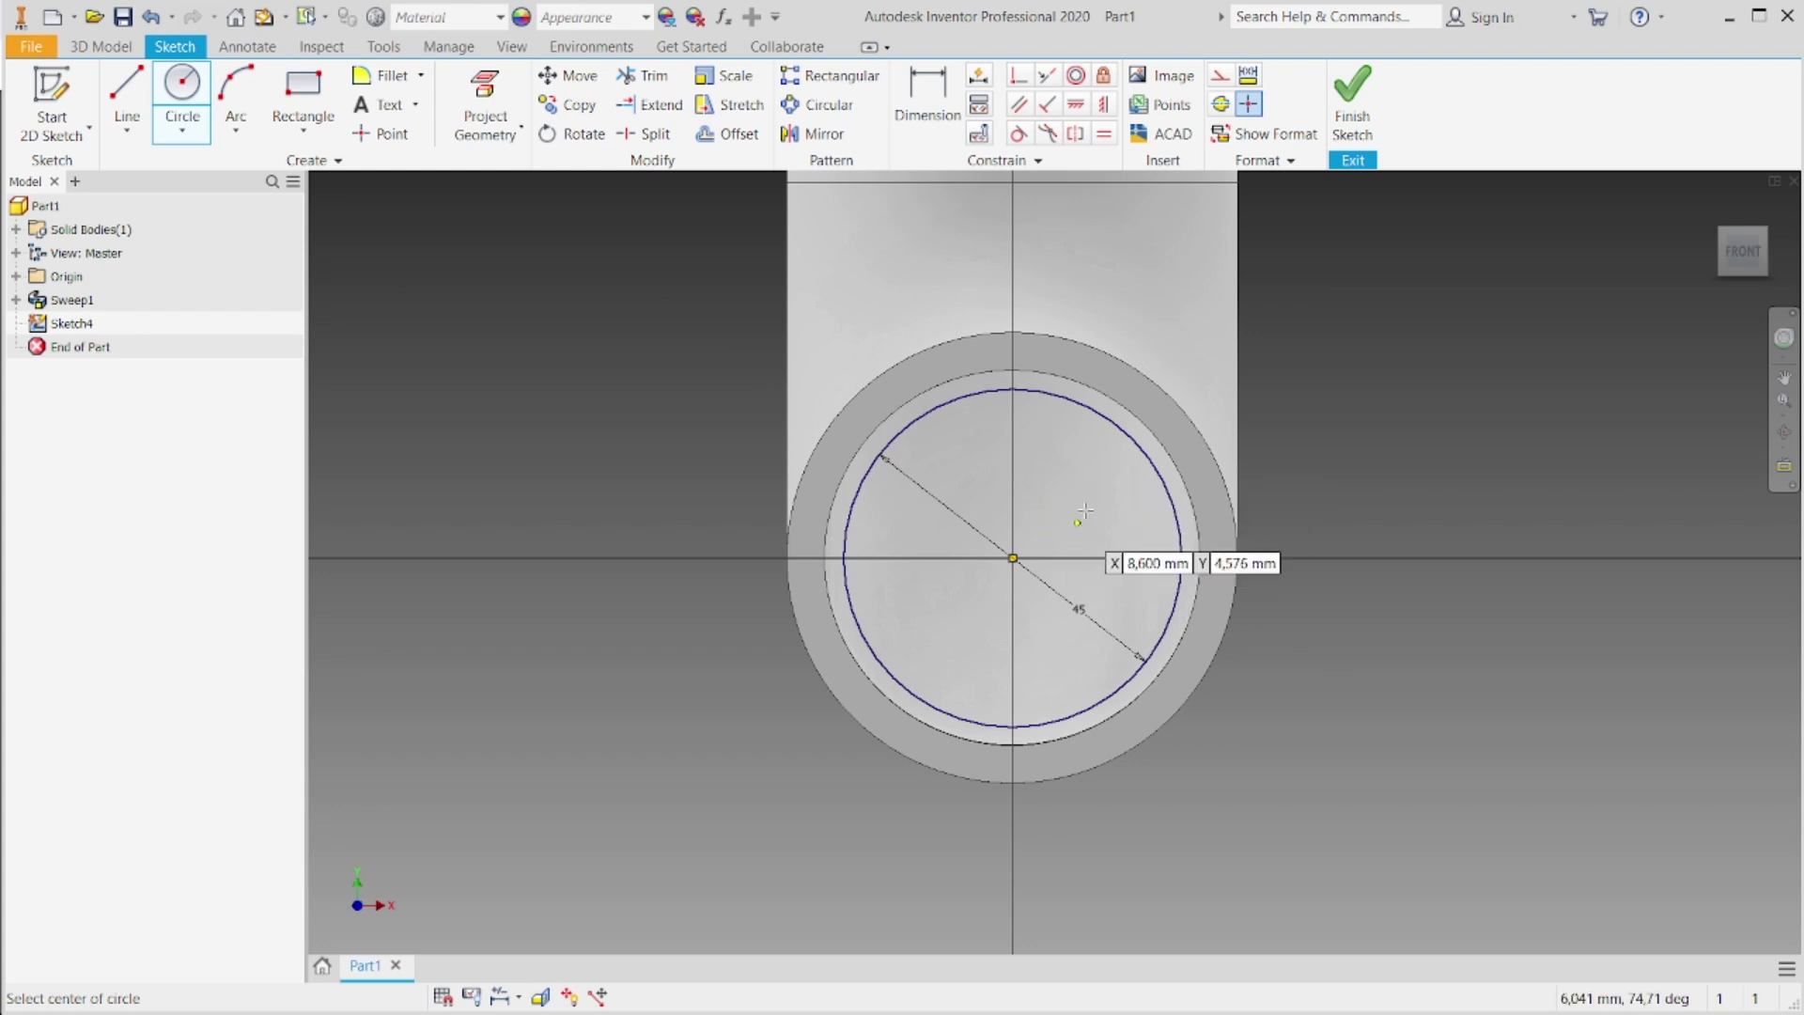
# Step: Remove the 45 mm circle from the pipe-end sketch and check the reference drawing in the browser
pyautogui.press('Escape')
pyautogui.hotkey('alt', 'Tab')
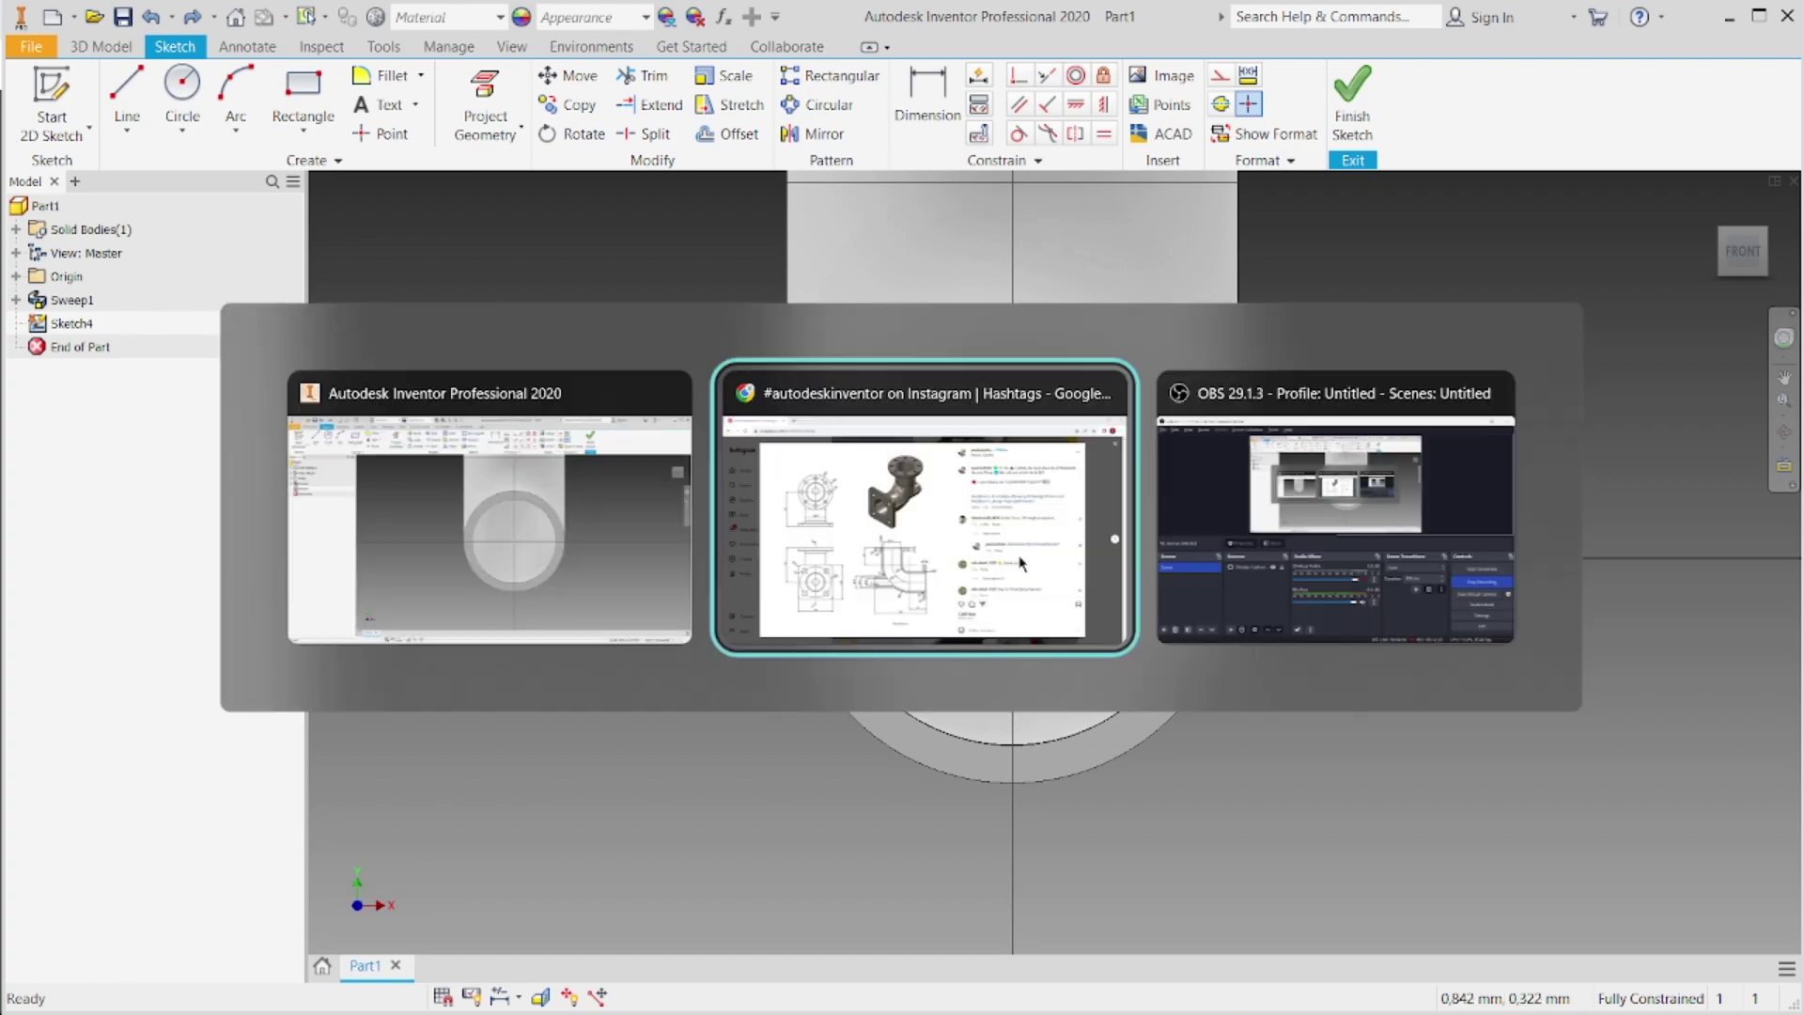
pyautogui.hotkey('alt', 'Tab')
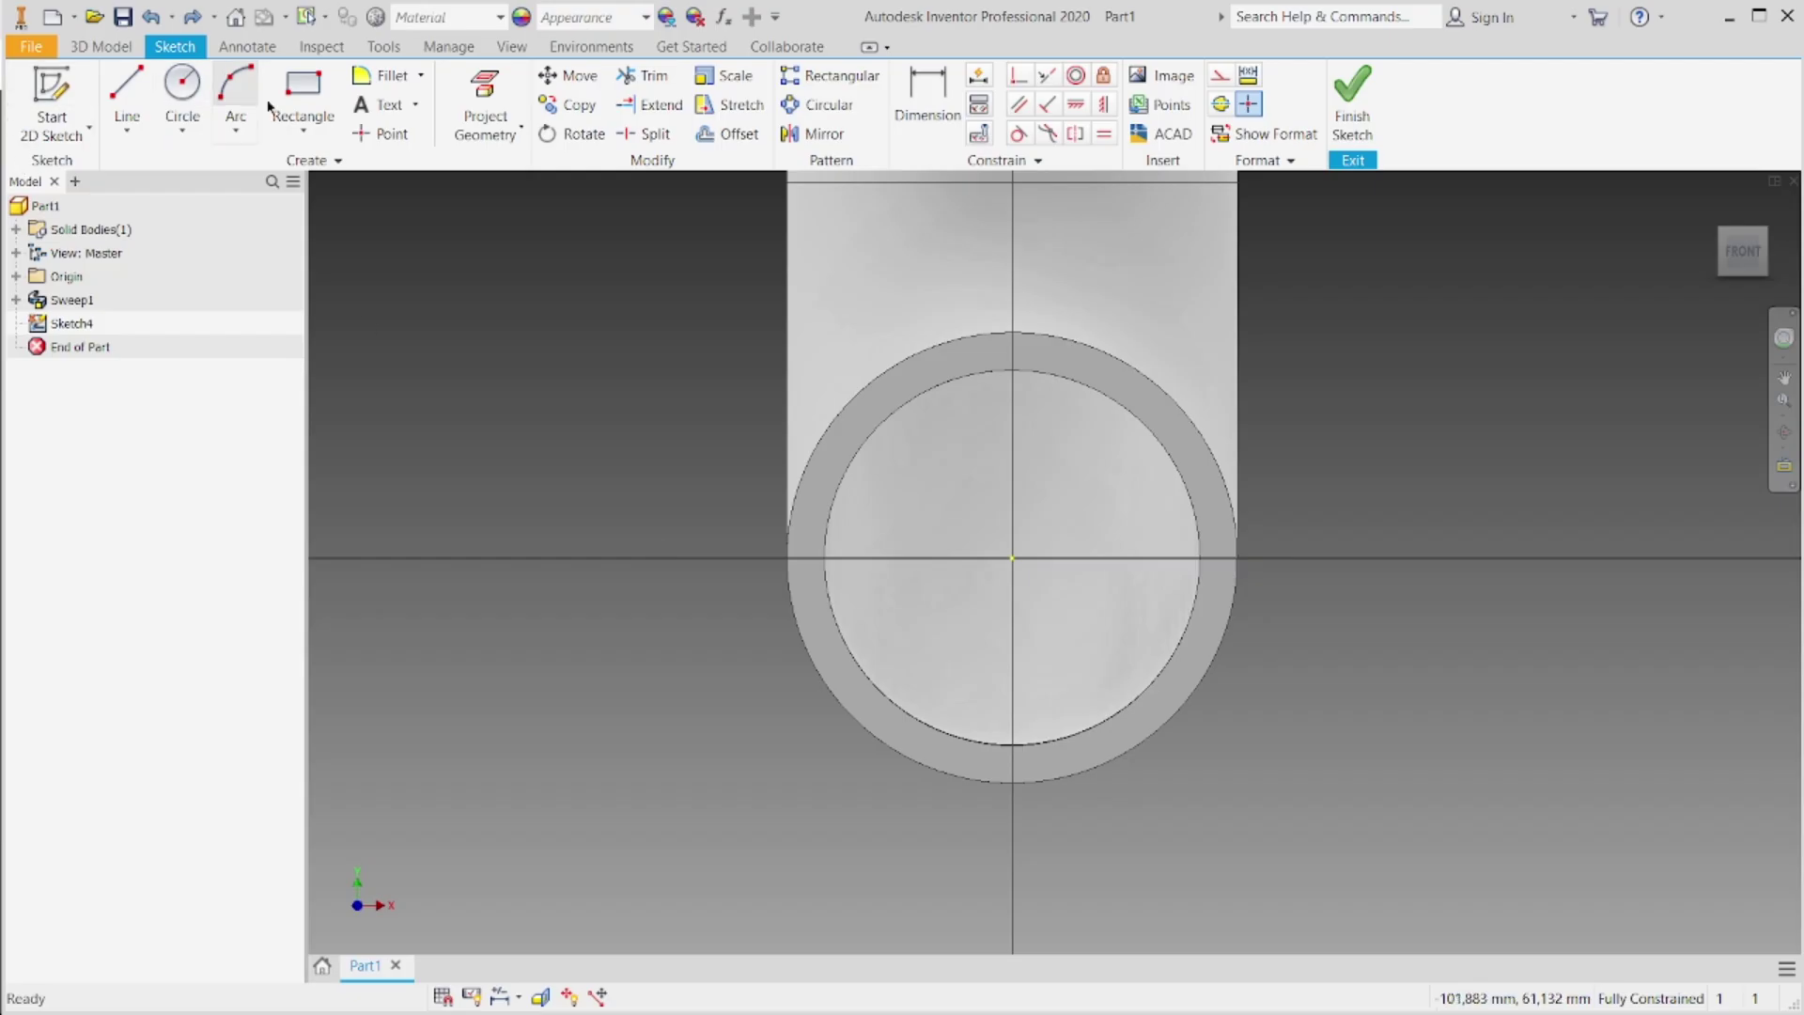
# Step: Draw a 100 by 100 mm two-point center rectangle centred on the pipe opening
pyautogui.click(303, 131)
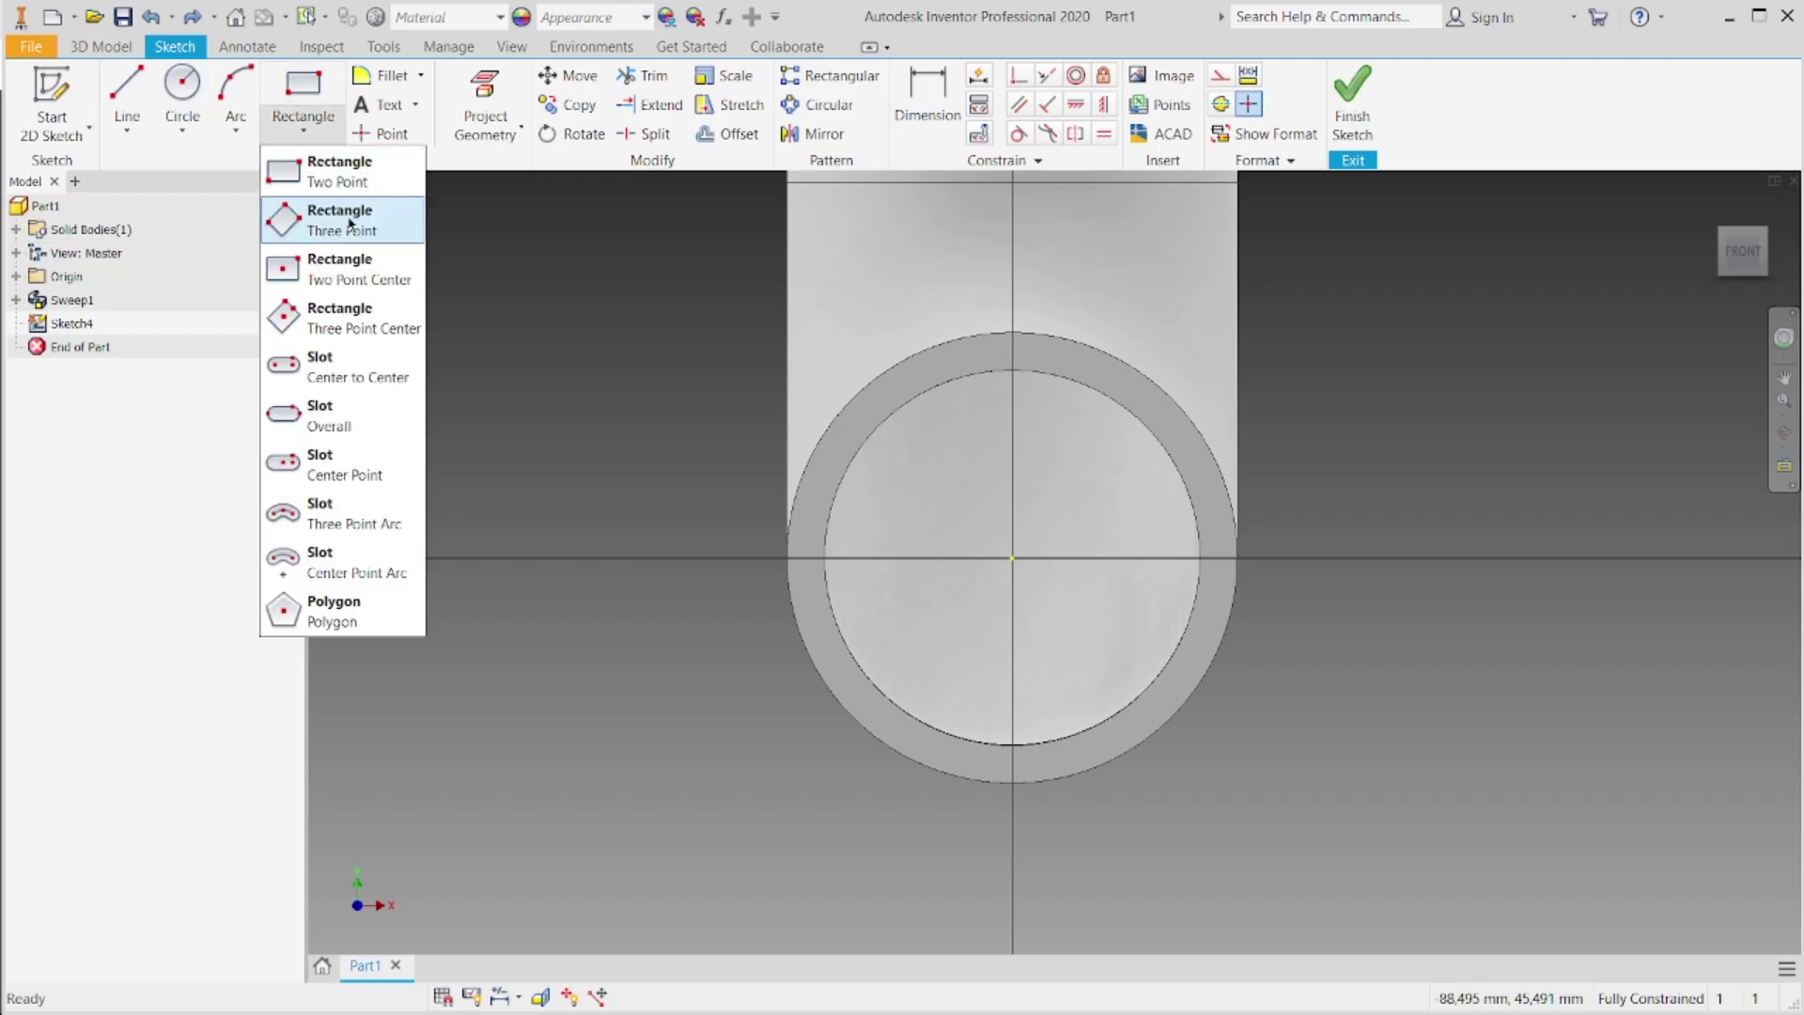
pyautogui.click(354, 274)
pyautogui.click(1013, 557)
pyautogui.write('100')
pyautogui.press('Tab')
pyautogui.write('100')
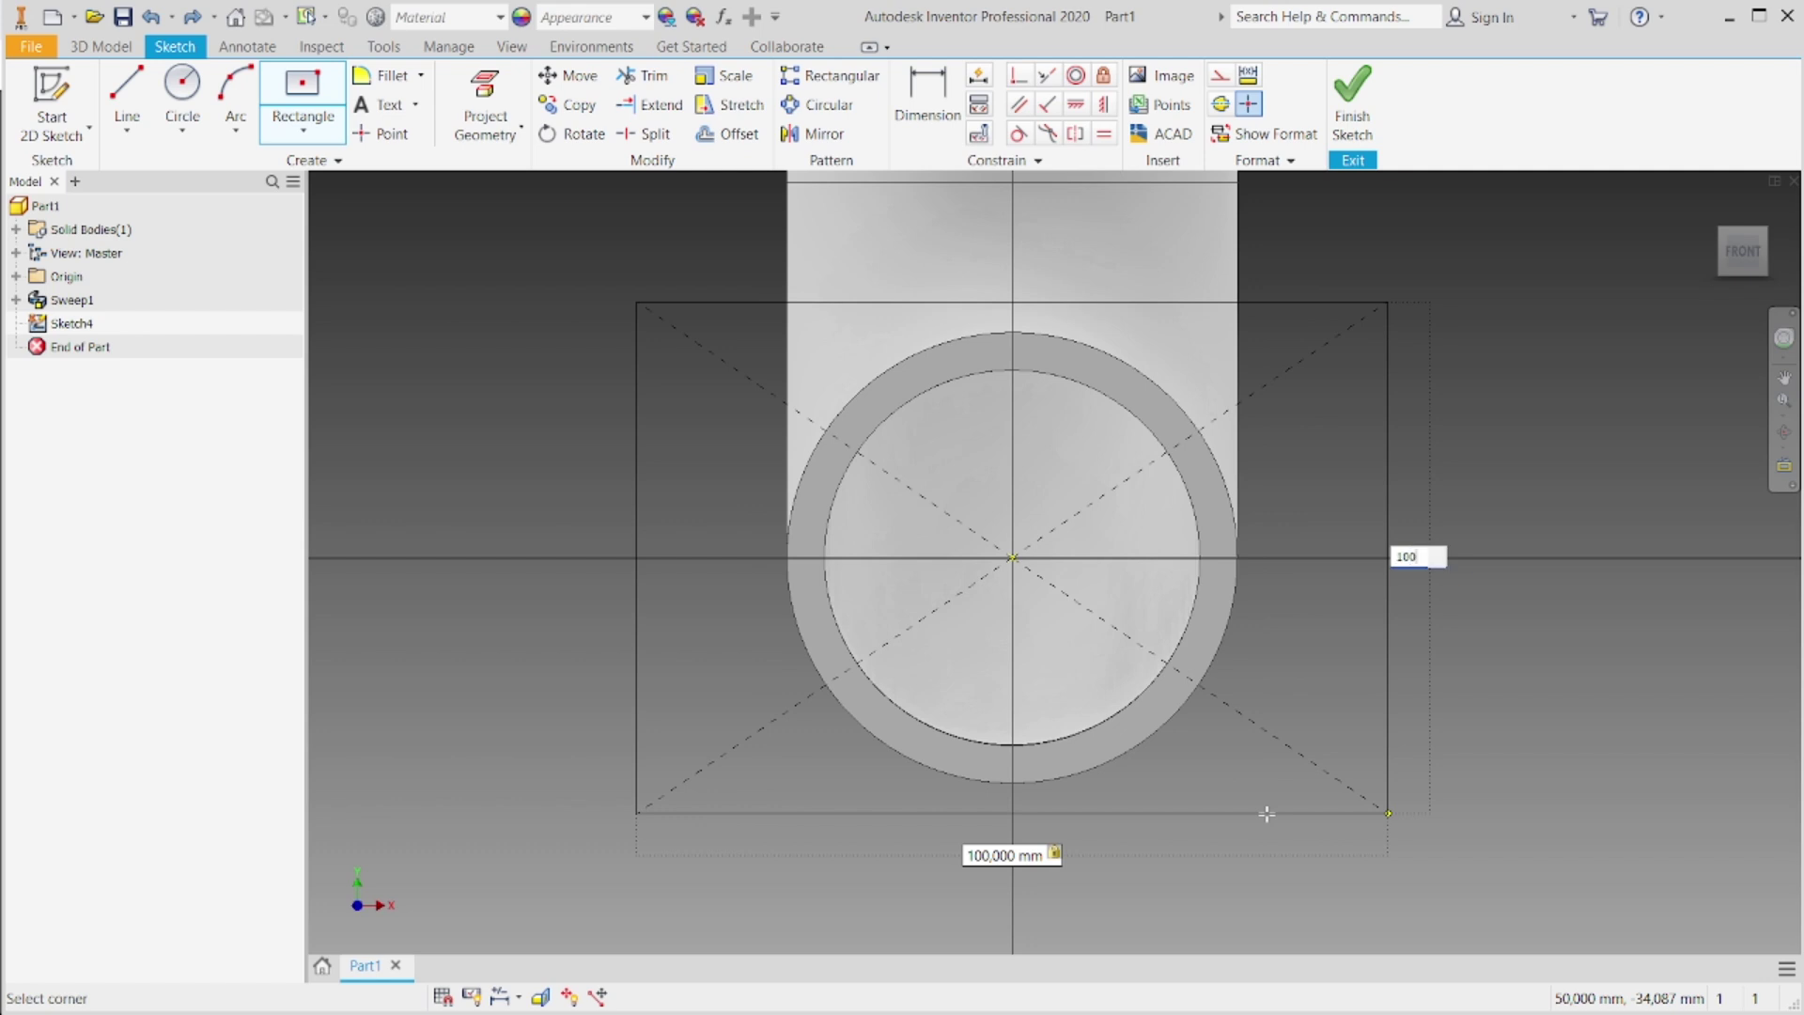
pyautogui.press('Tab')
pyautogui.press('Return')
pyautogui.scroll(-3, 1172, 737)
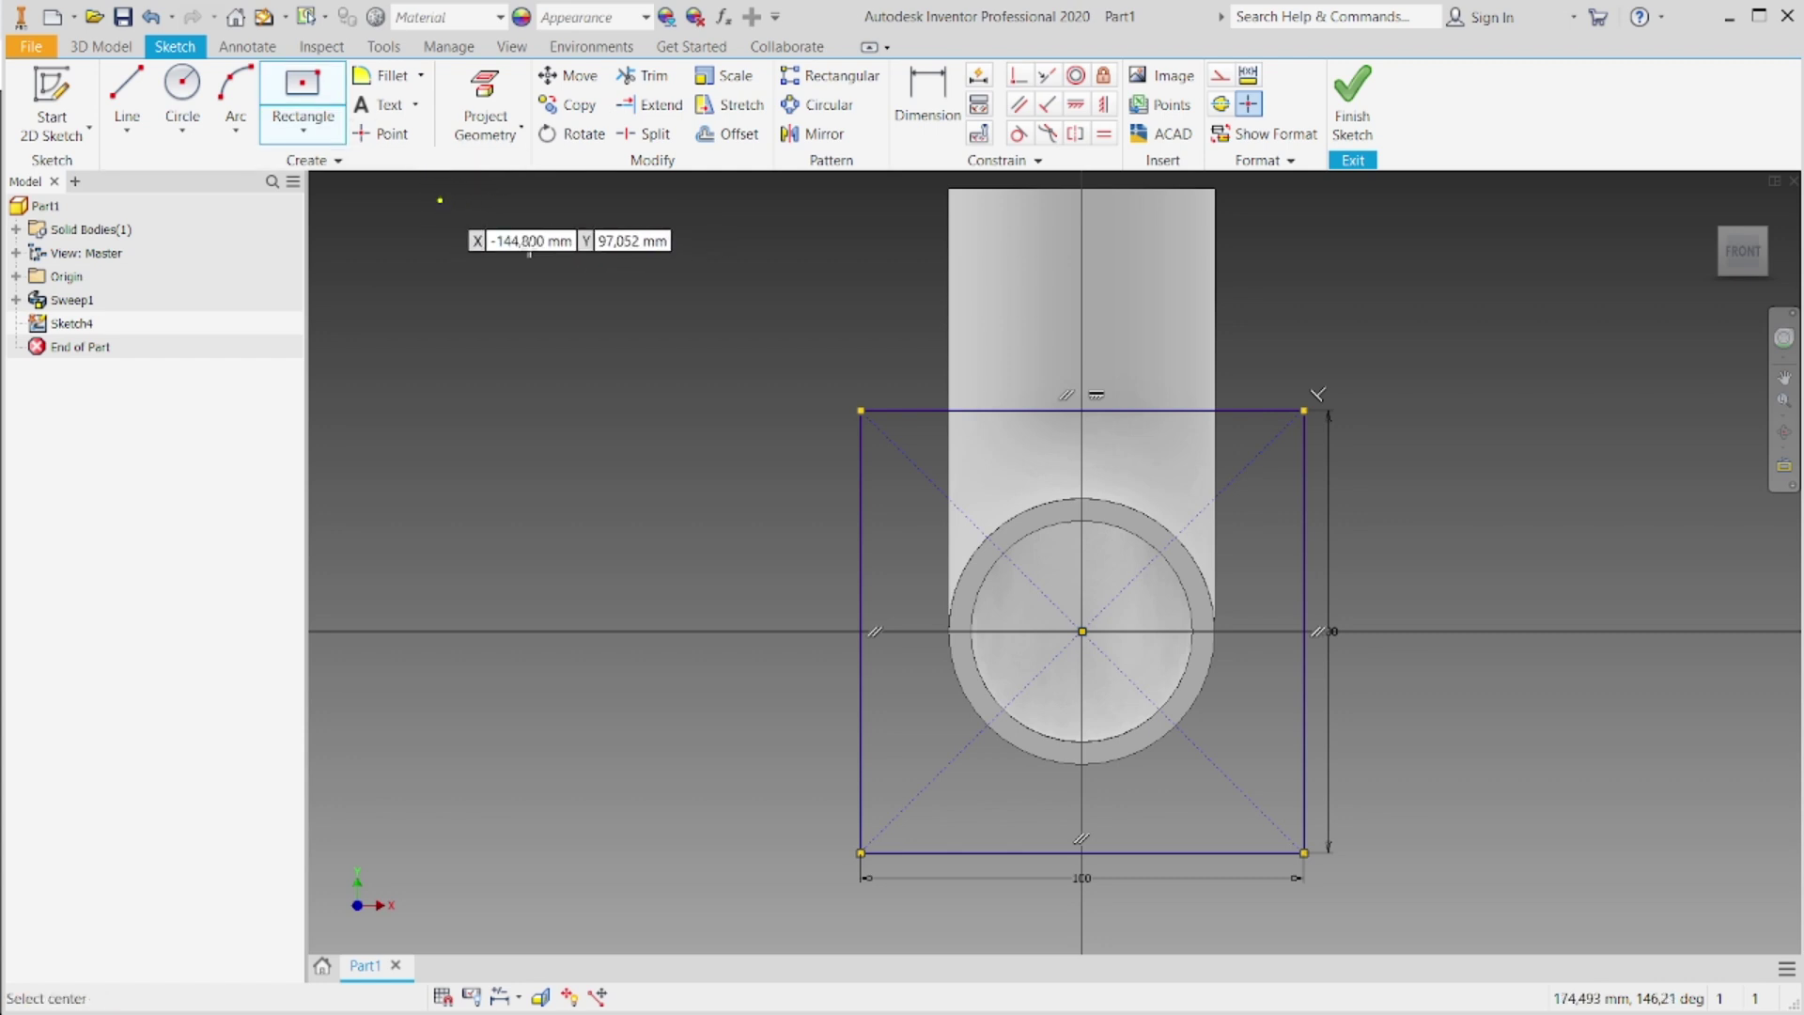
pyautogui.rightClick(569, 345)
pyautogui.click(602, 356)
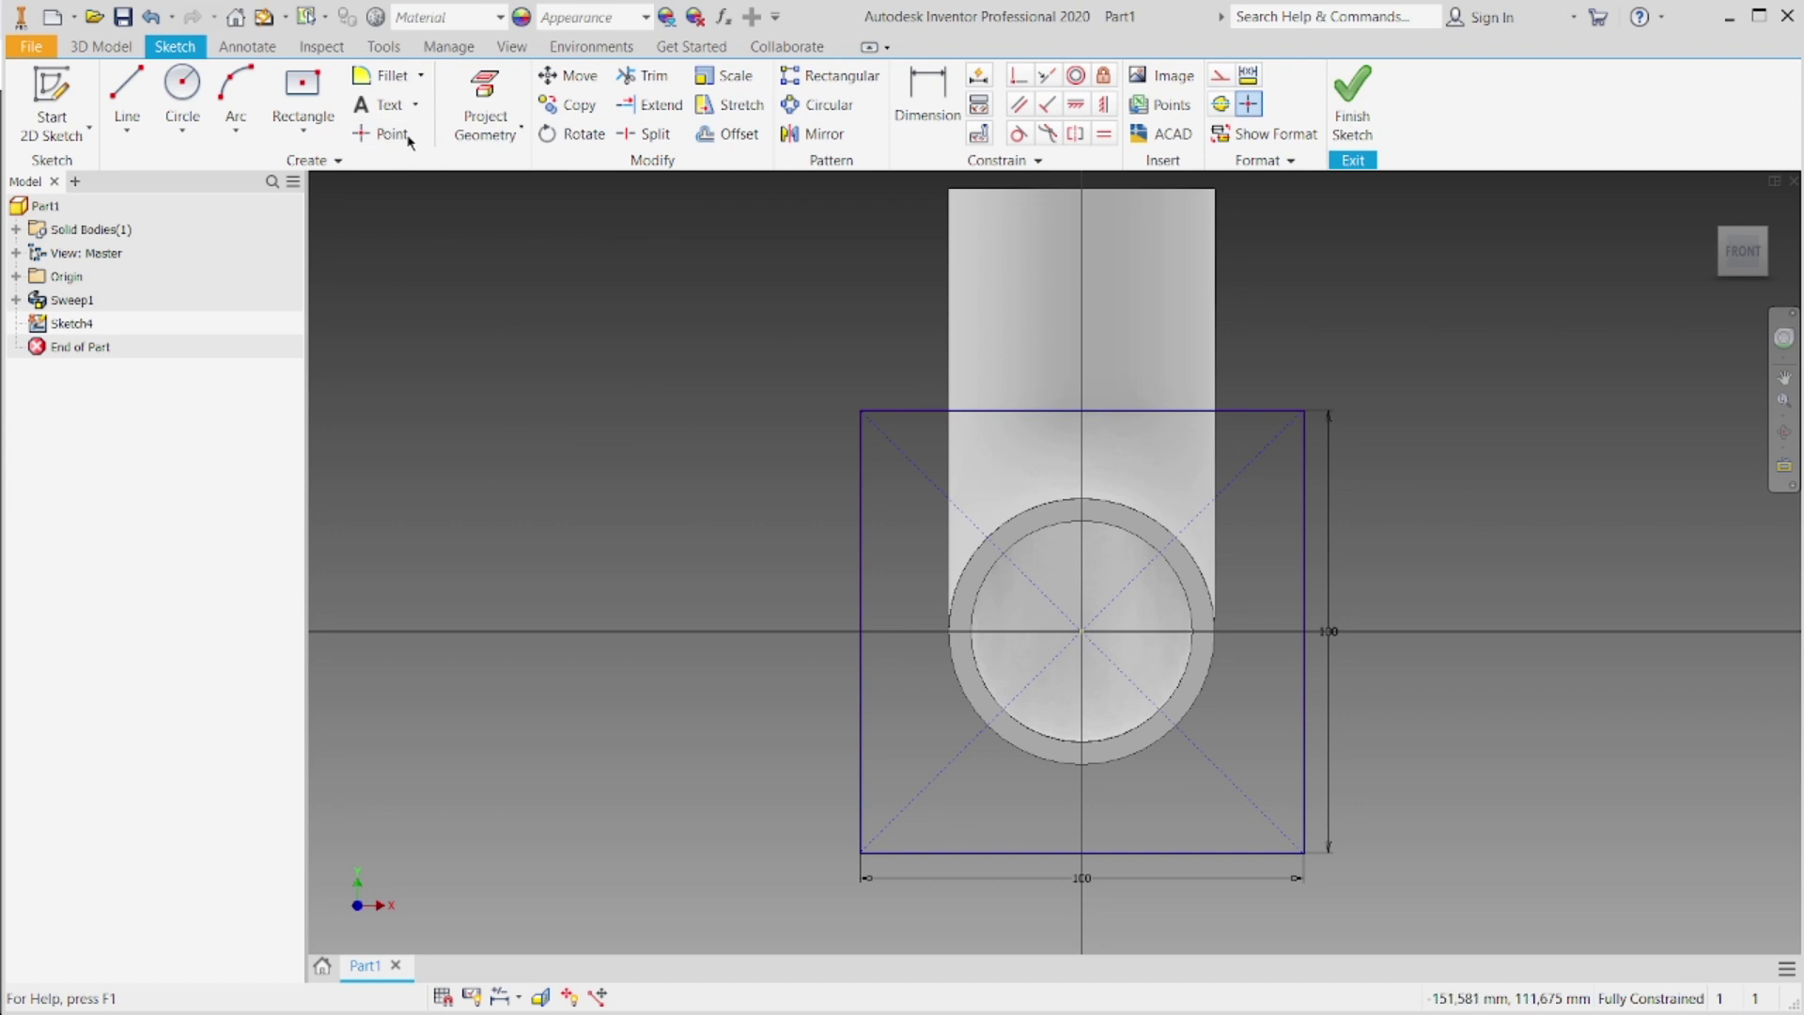
# Step: Check the corner radius in the reference drawing and fillet all four corners of the square at 10 mm
pyautogui.click(385, 77)
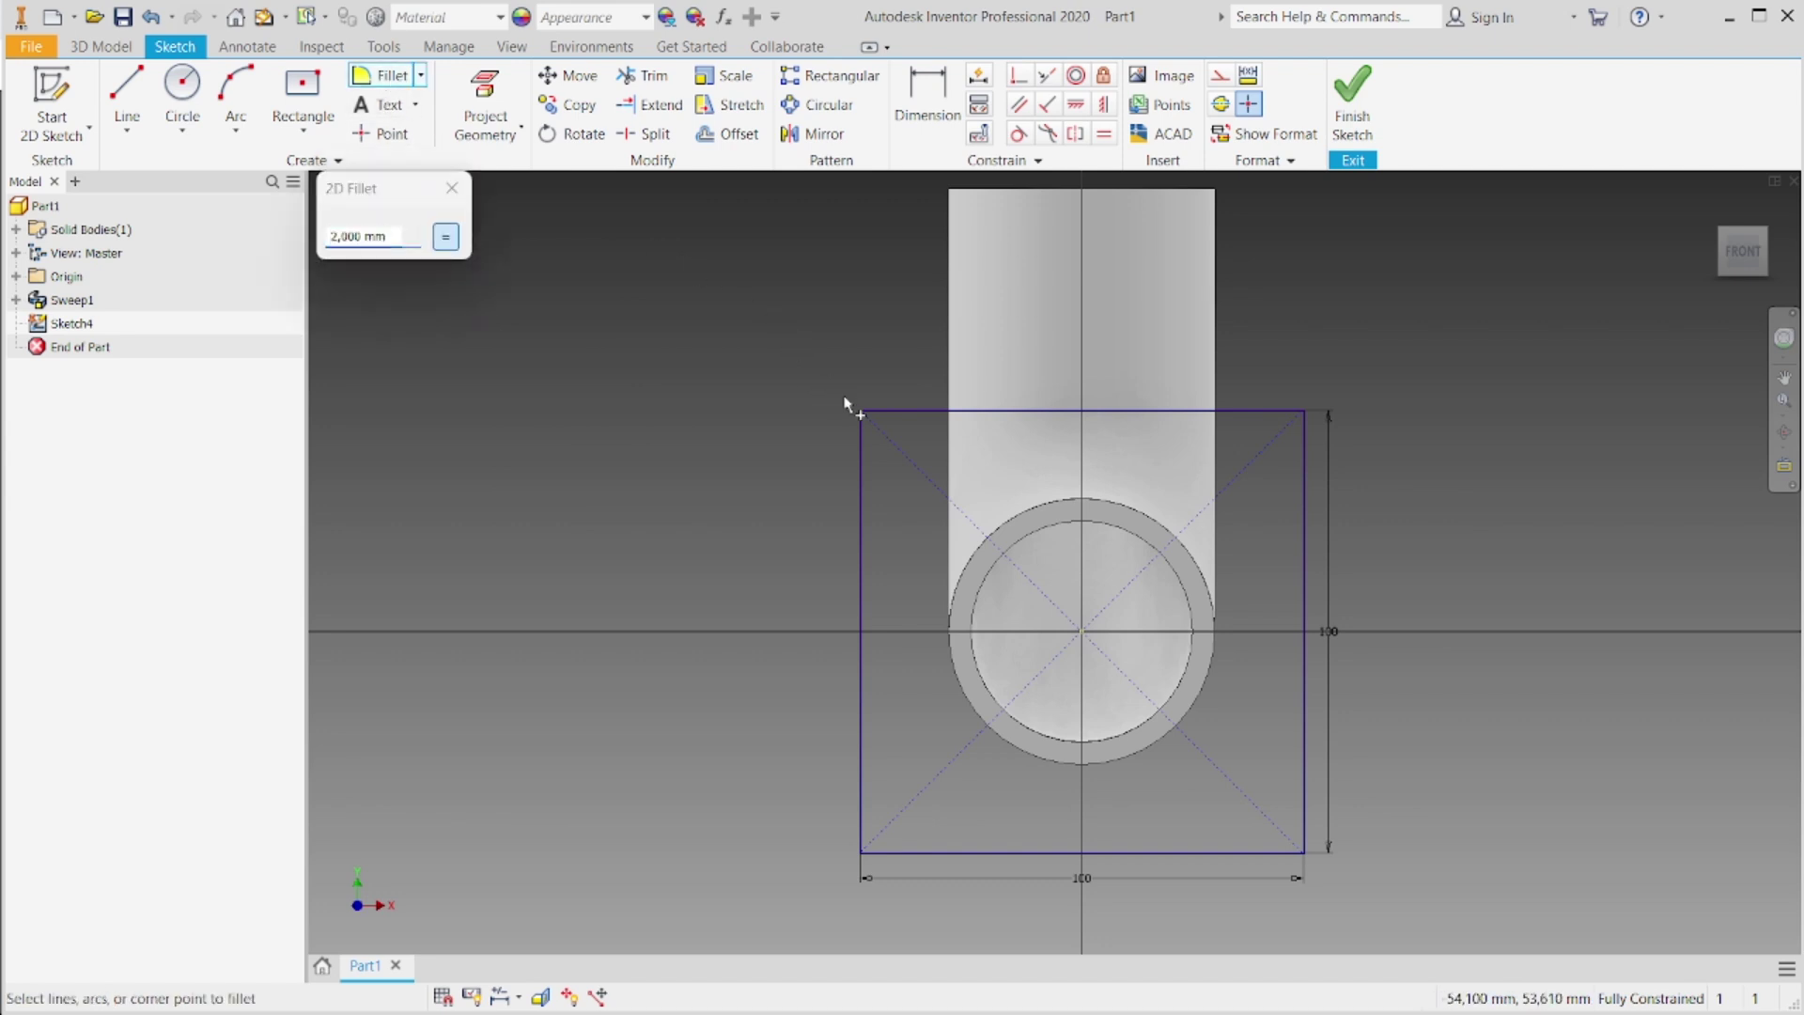
pyautogui.hotkey('alt', 'Tab')
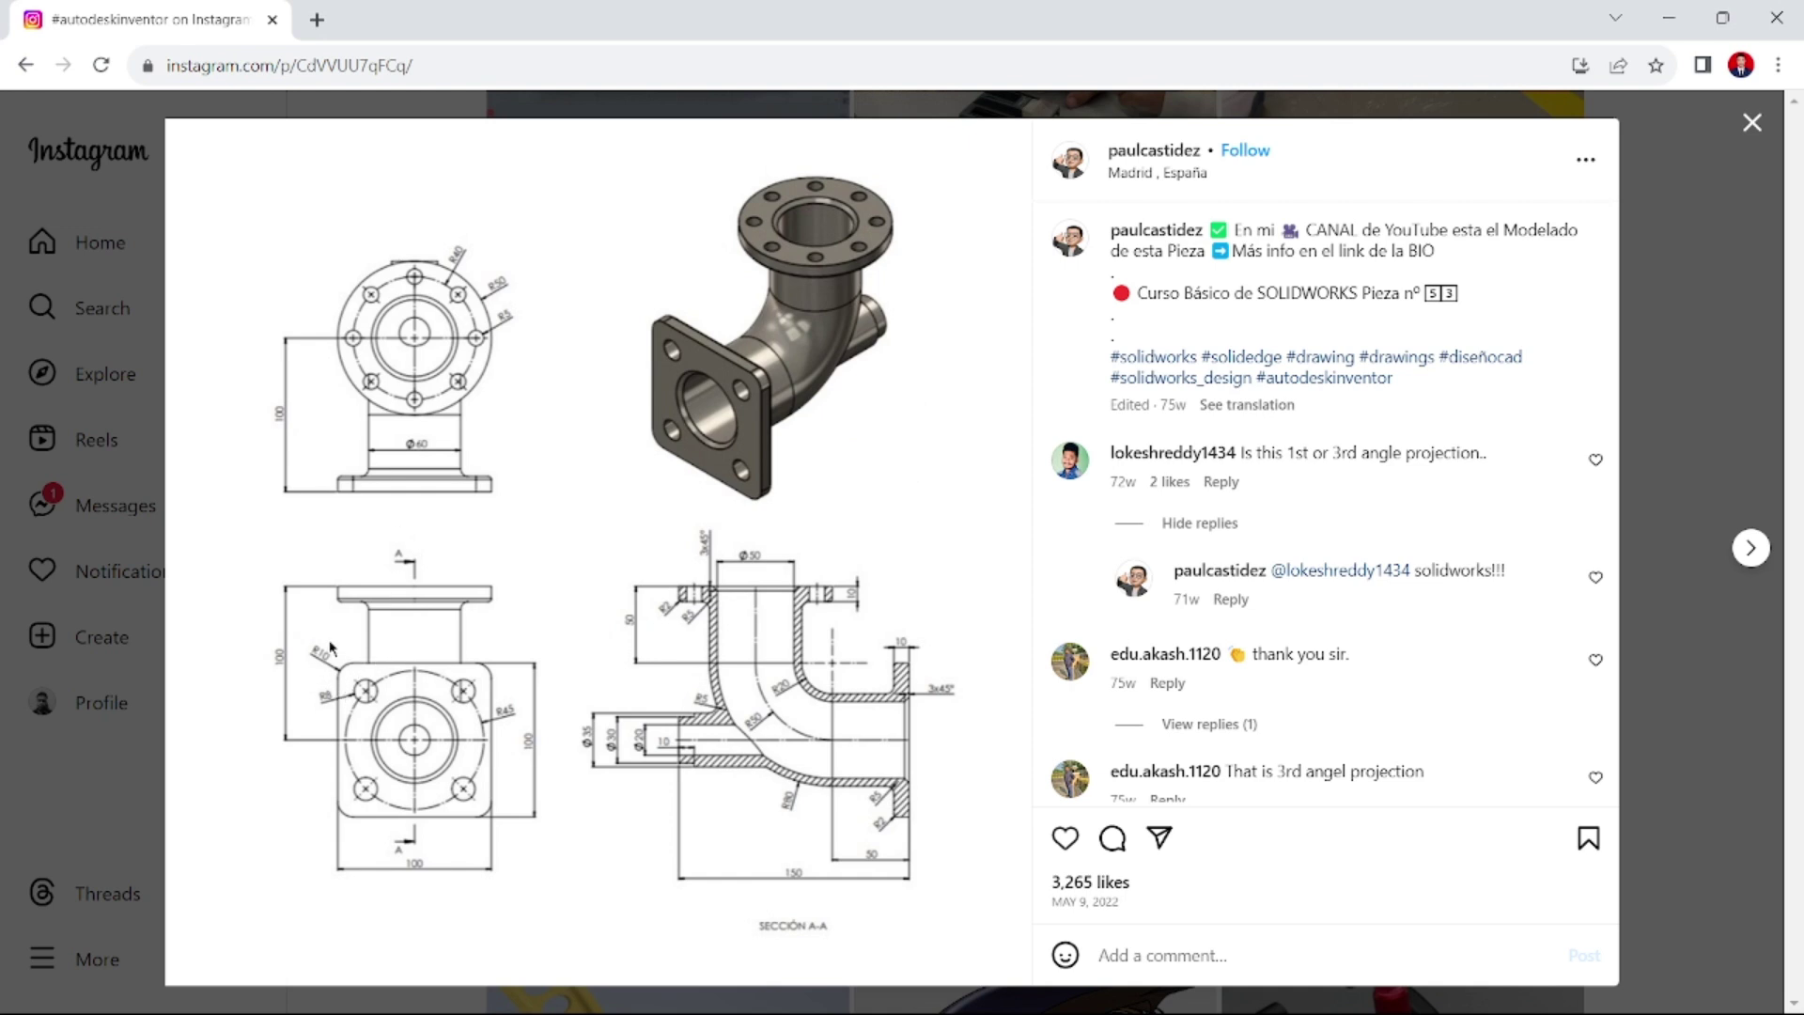
pyautogui.hotkey('alt', 'Tab')
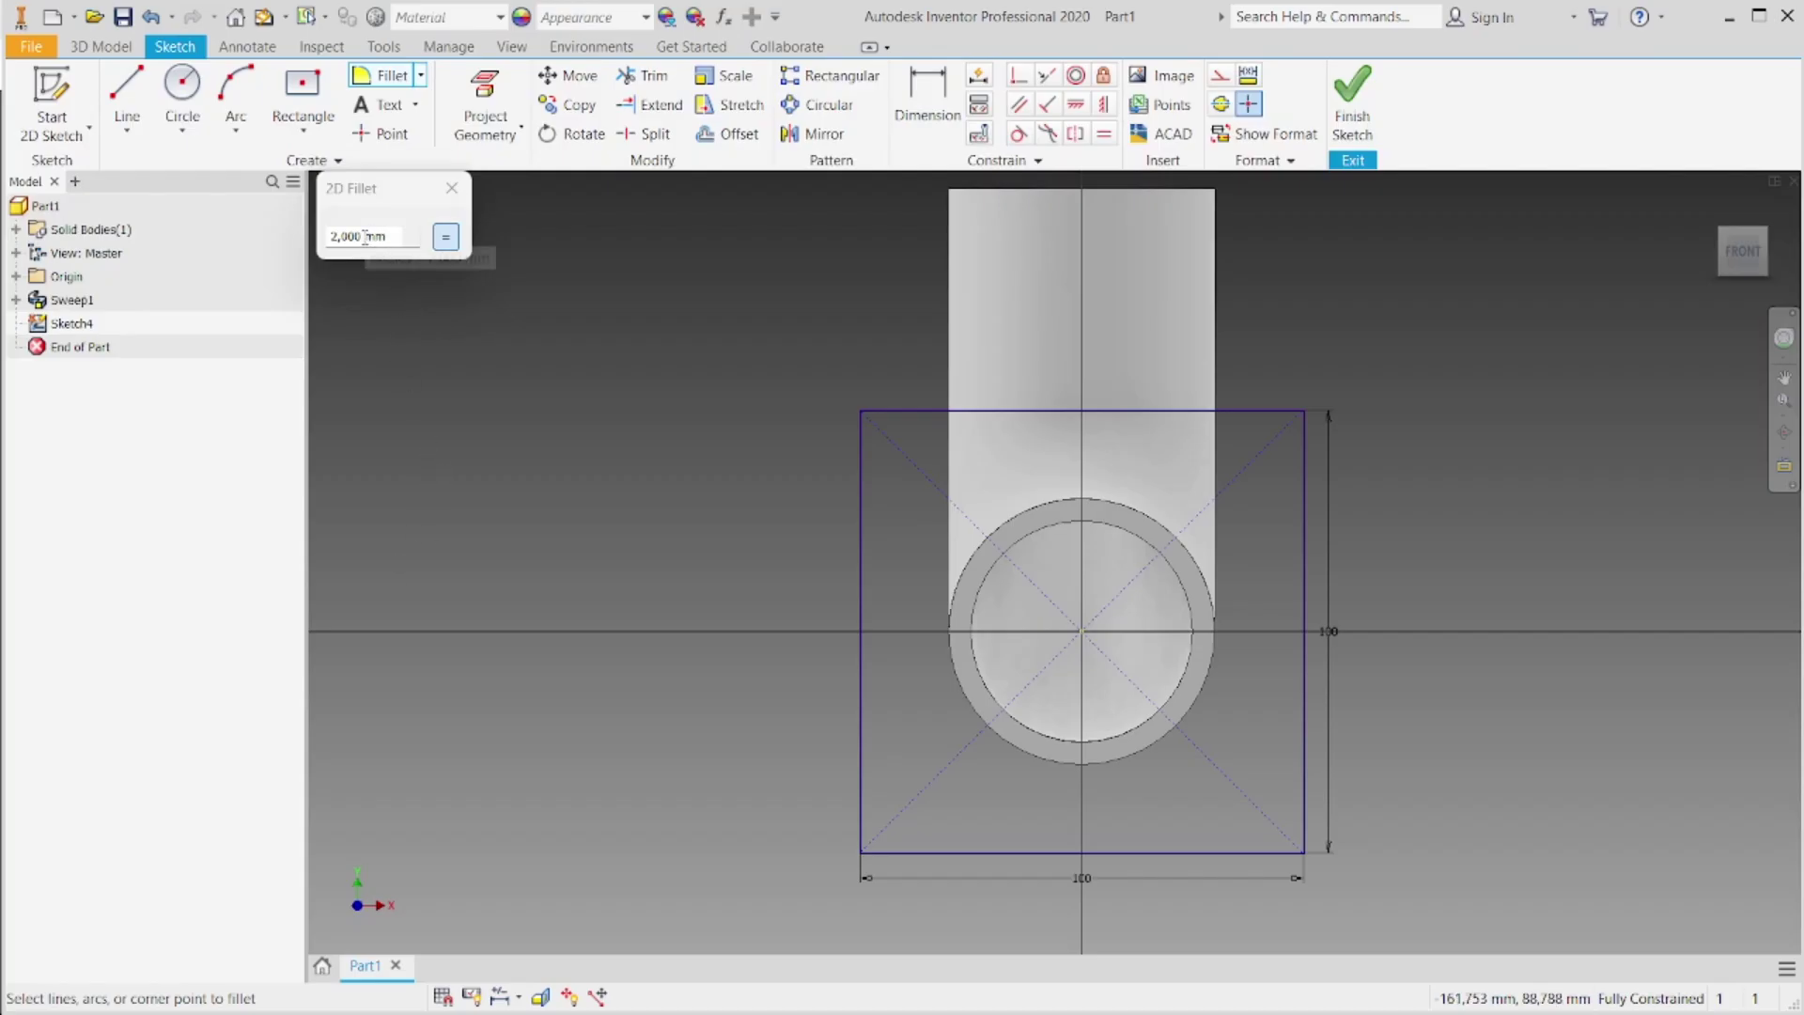
pyautogui.write('10')
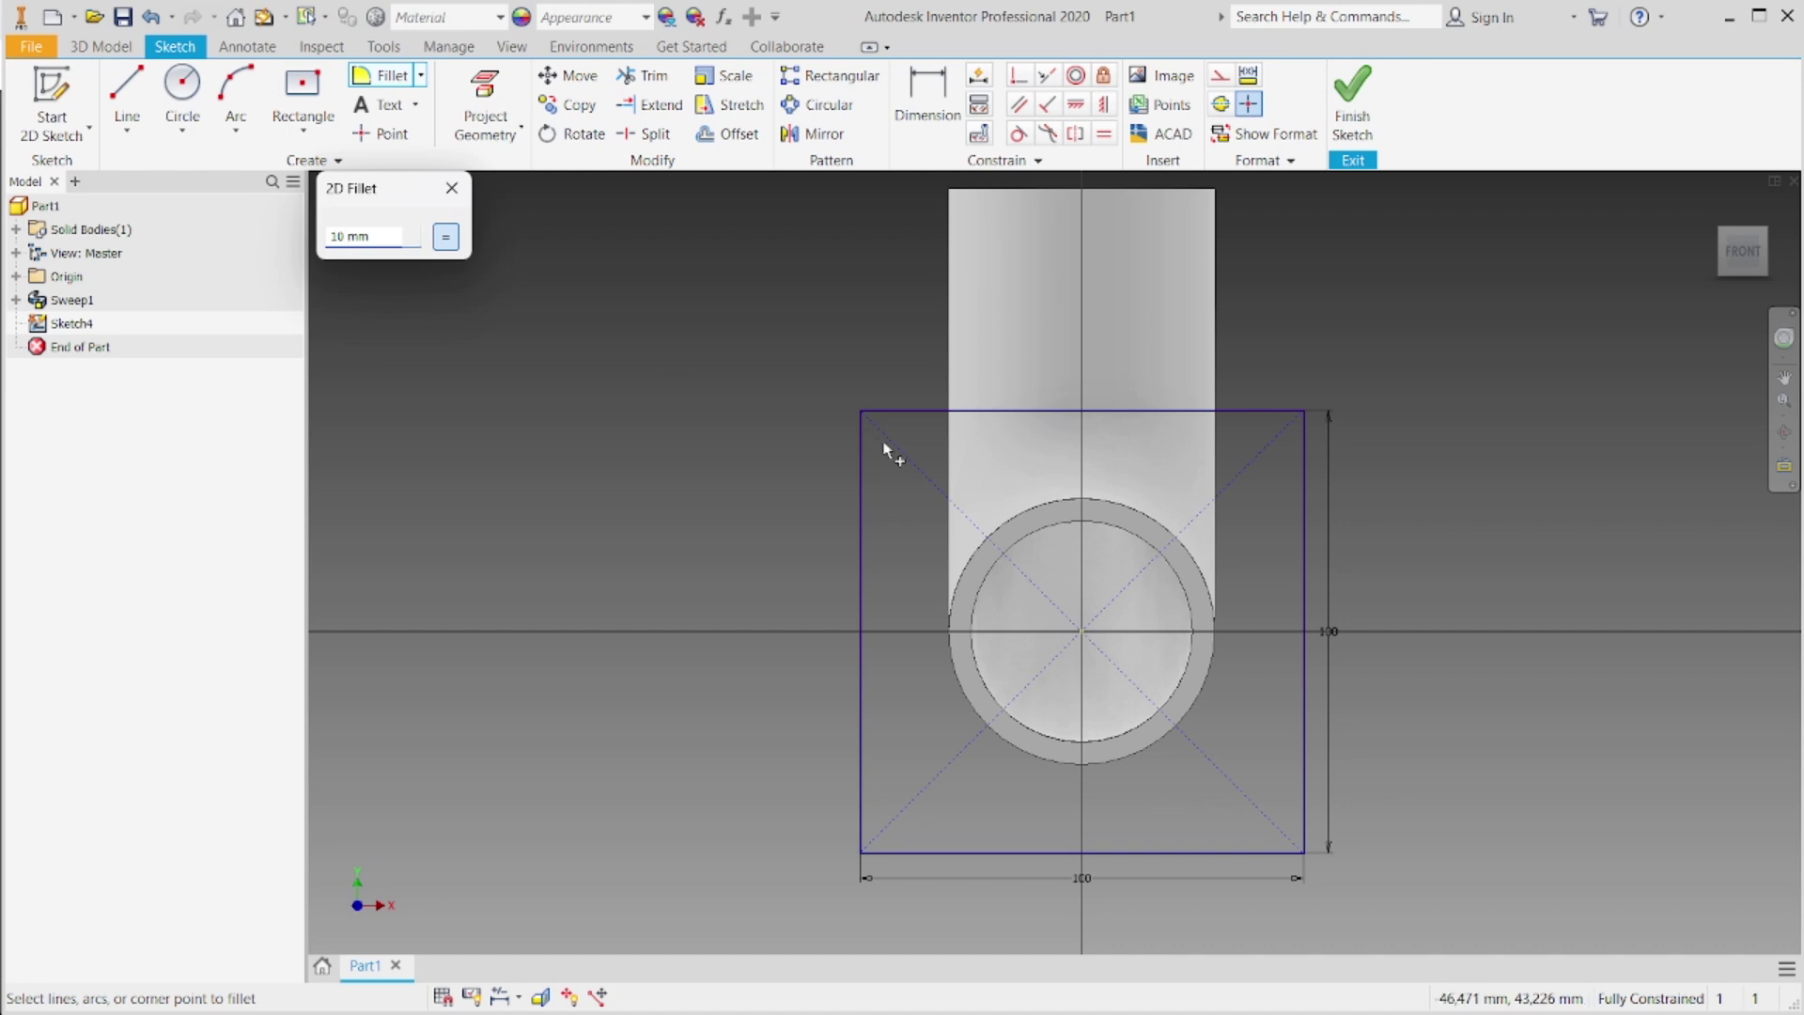
pyautogui.click(933, 411)
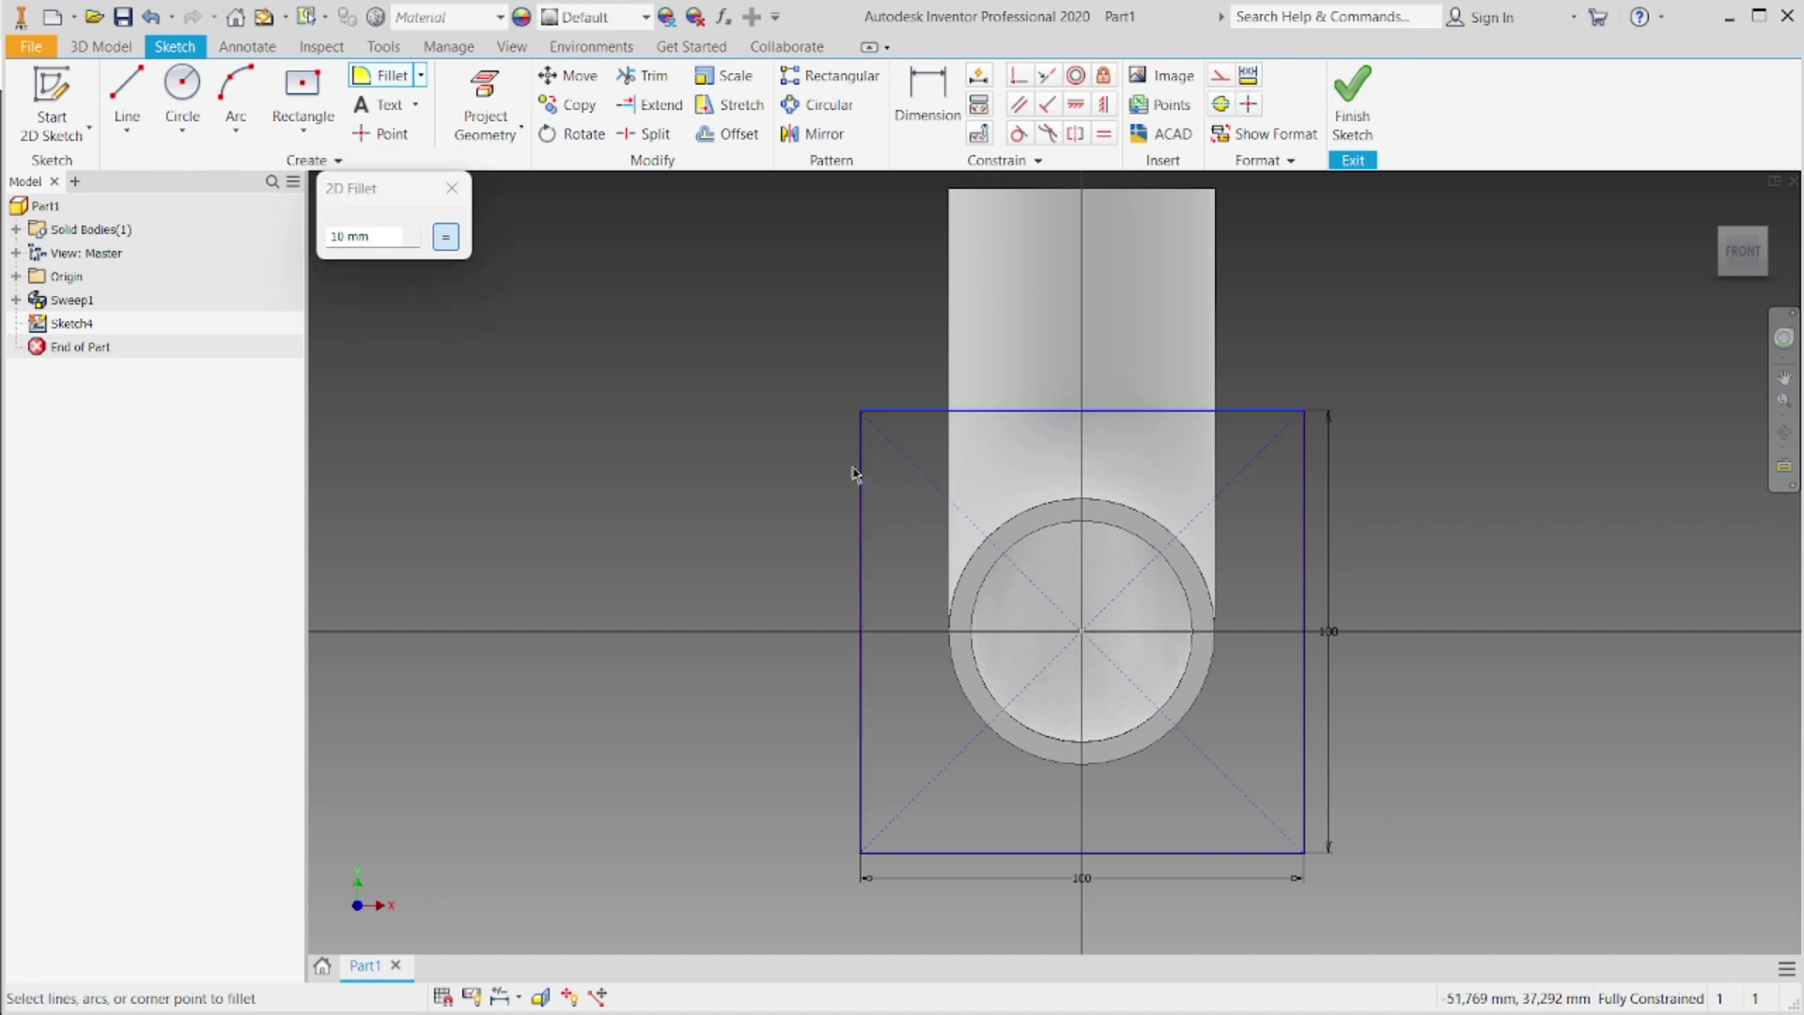
pyautogui.click(857, 474)
pyautogui.click(1299, 447)
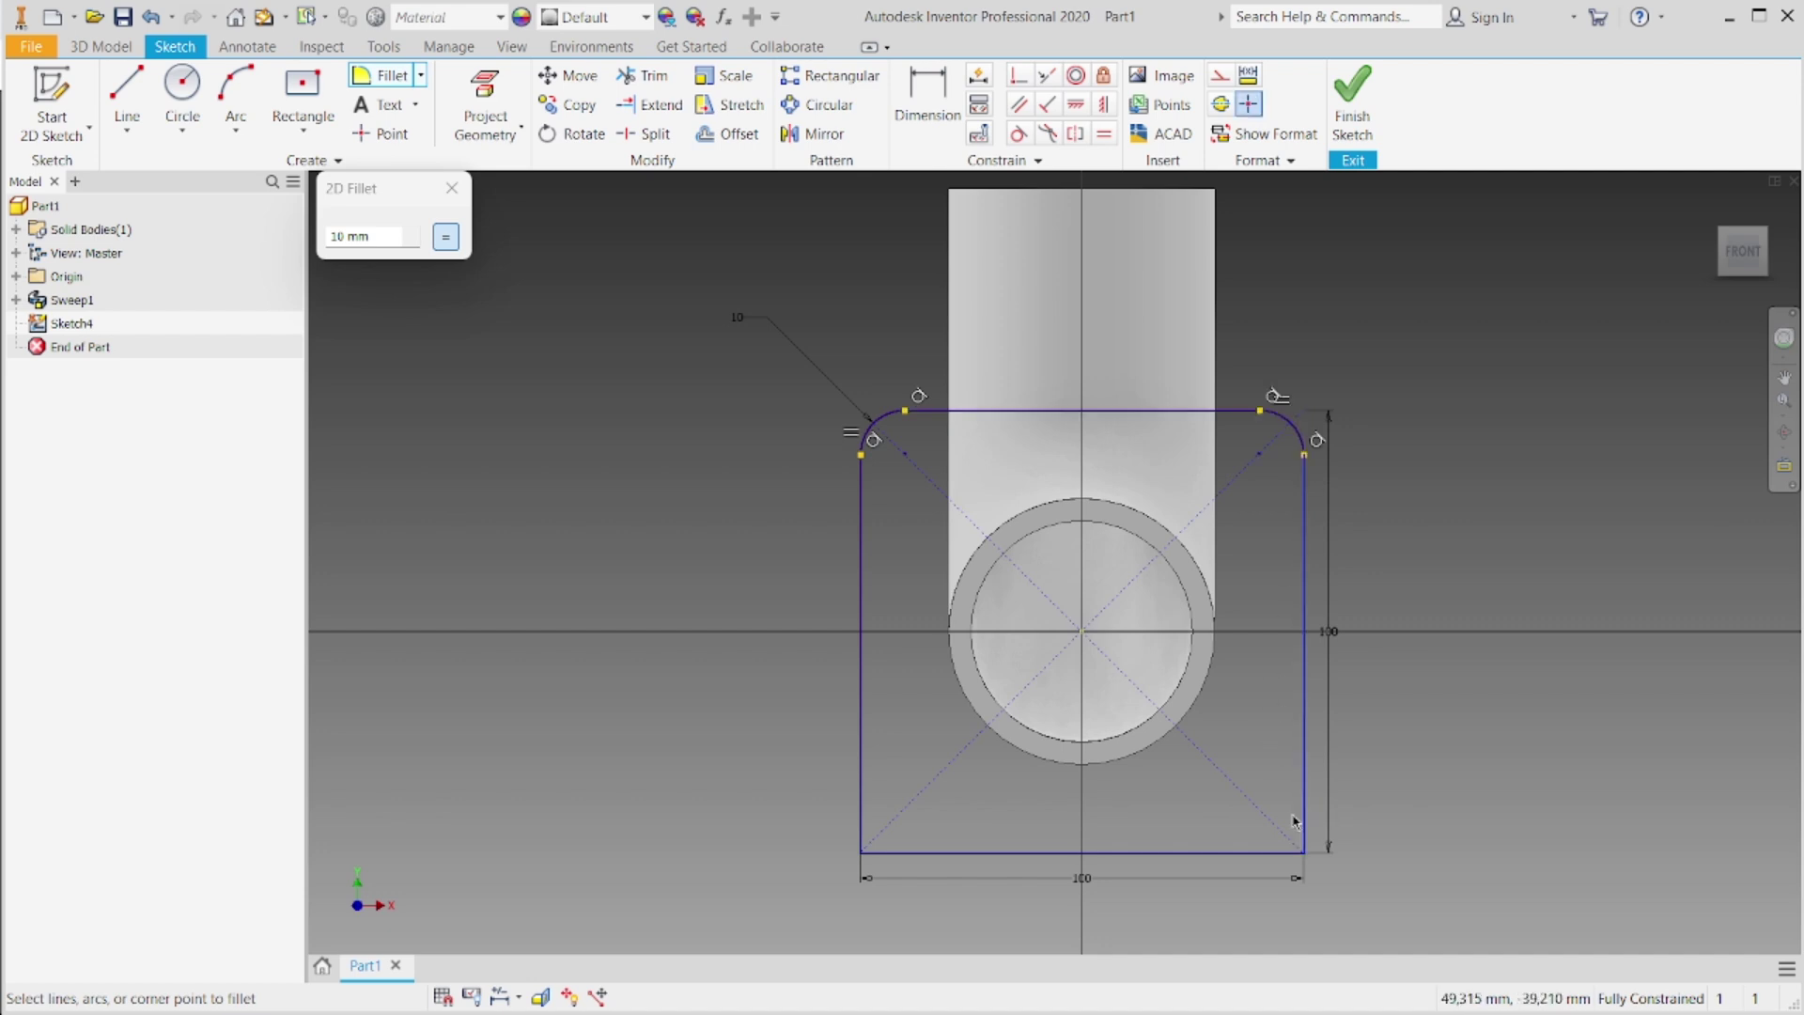
pyautogui.click(1270, 853)
pyautogui.click(903, 854)
pyautogui.click(865, 833)
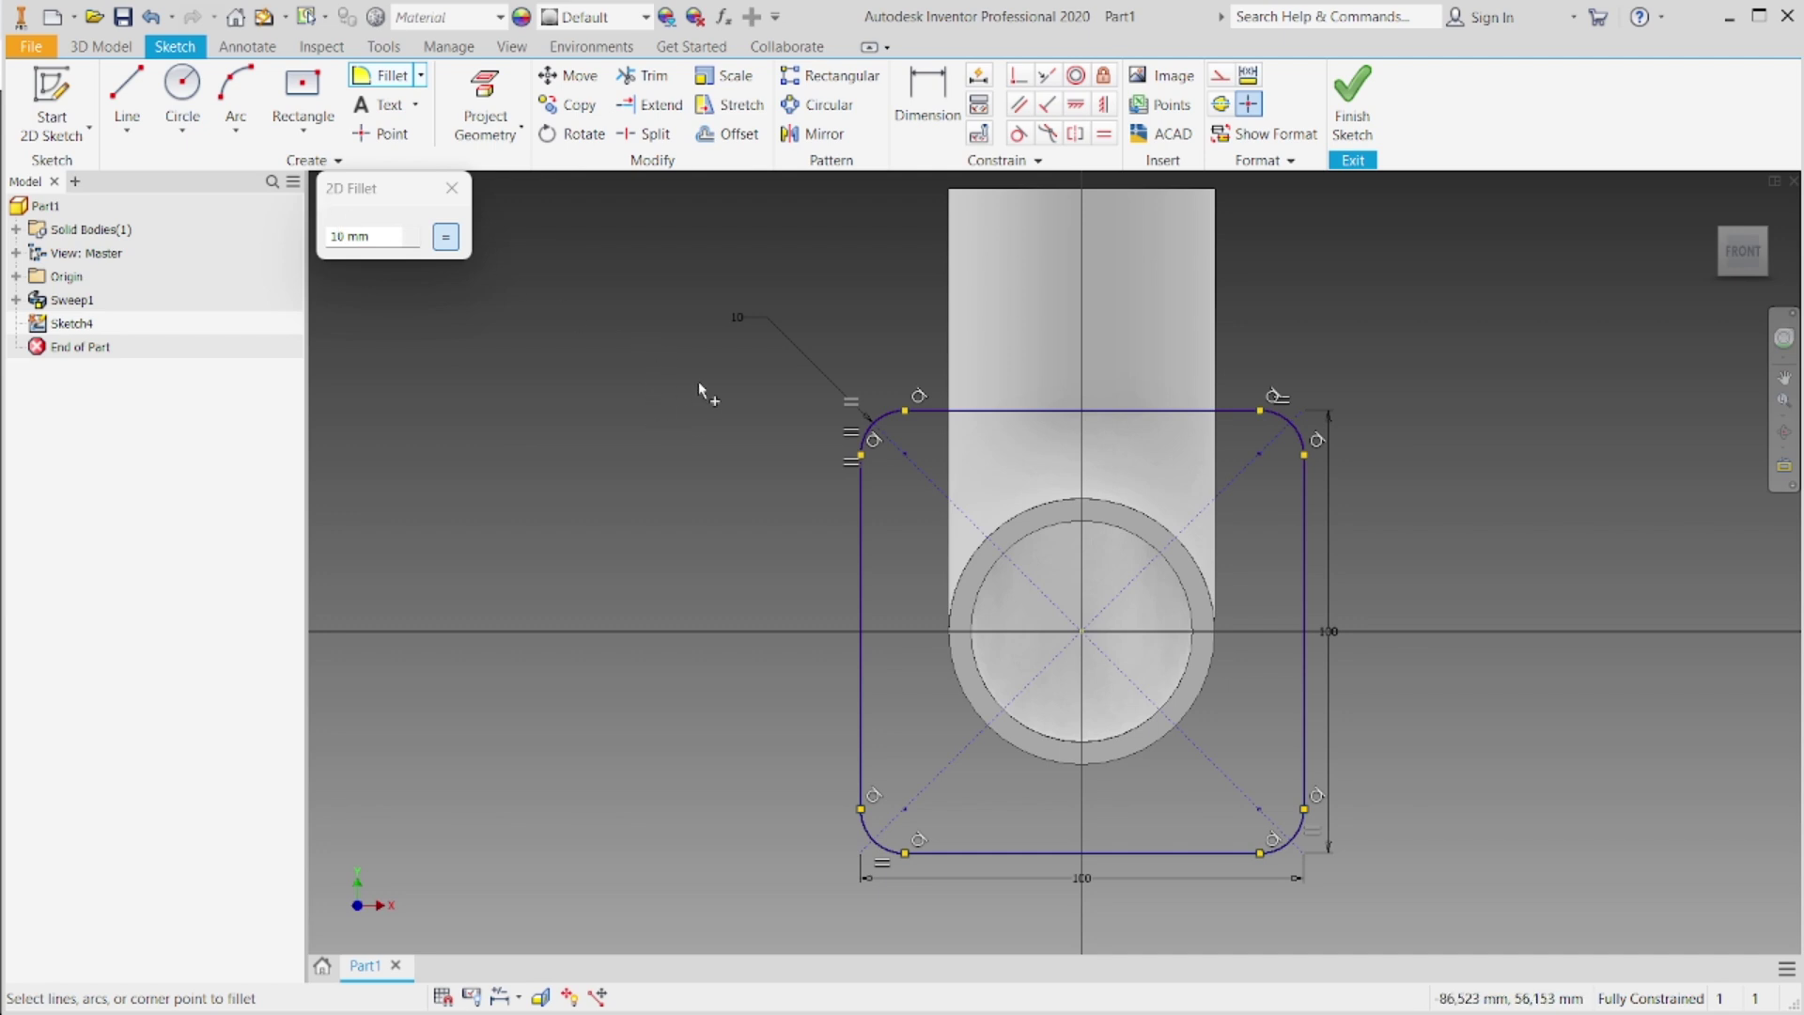
pyautogui.rightClick(673, 424)
pyautogui.click(616, 378)
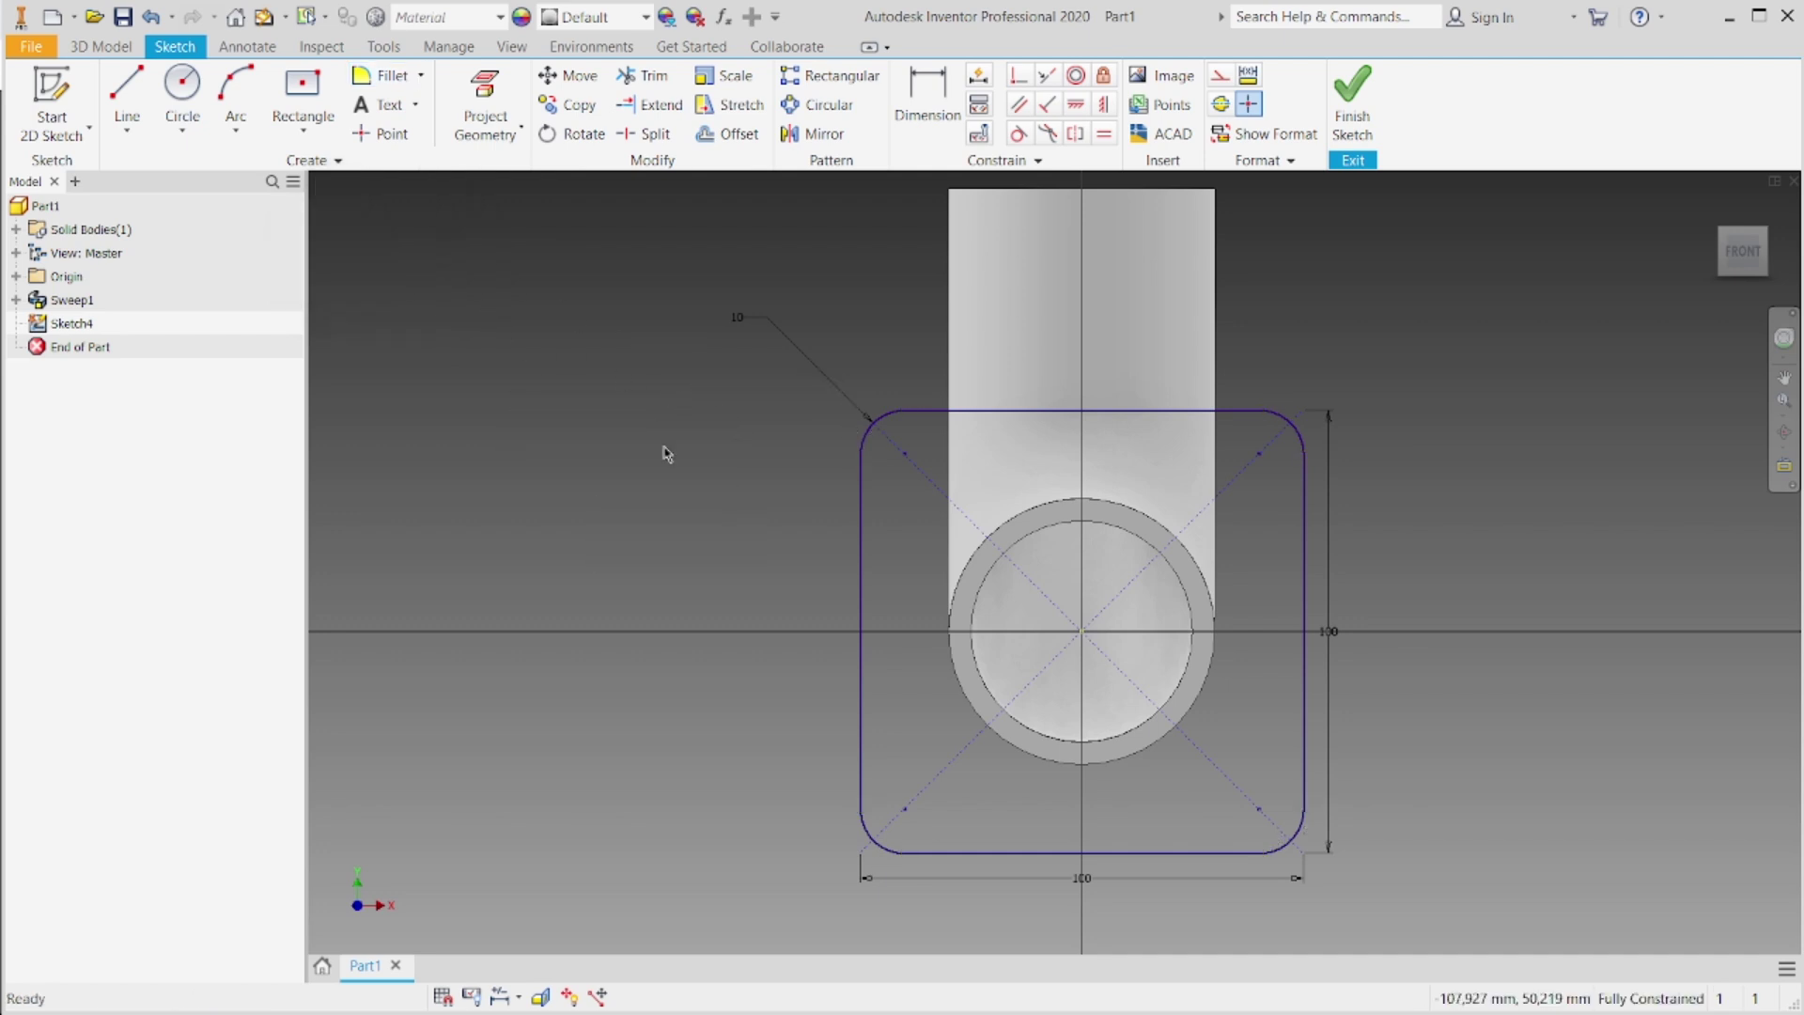
# Step: Consult the reference drawing and draw an 8 mm diameter circle on the square's diagonal near its lower-left corner
pyautogui.hotkey('alt', 'Tab')
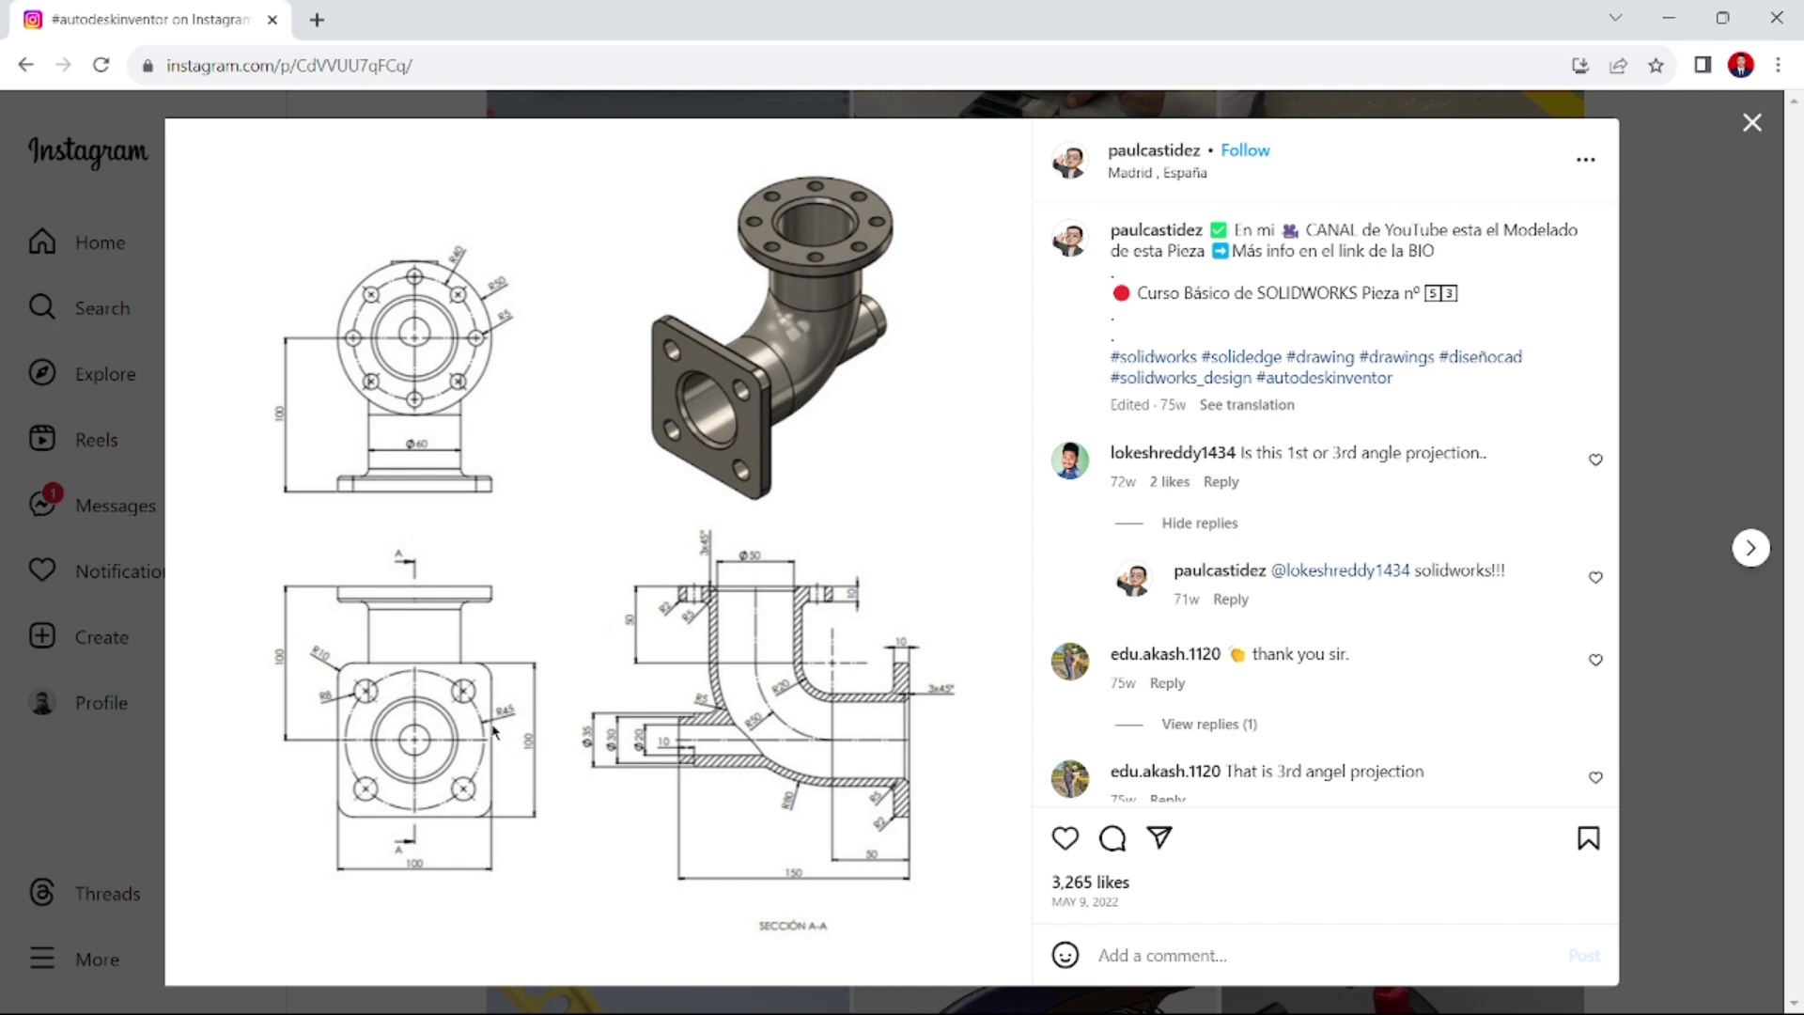
pyautogui.hotkey('alt', 'Tab')
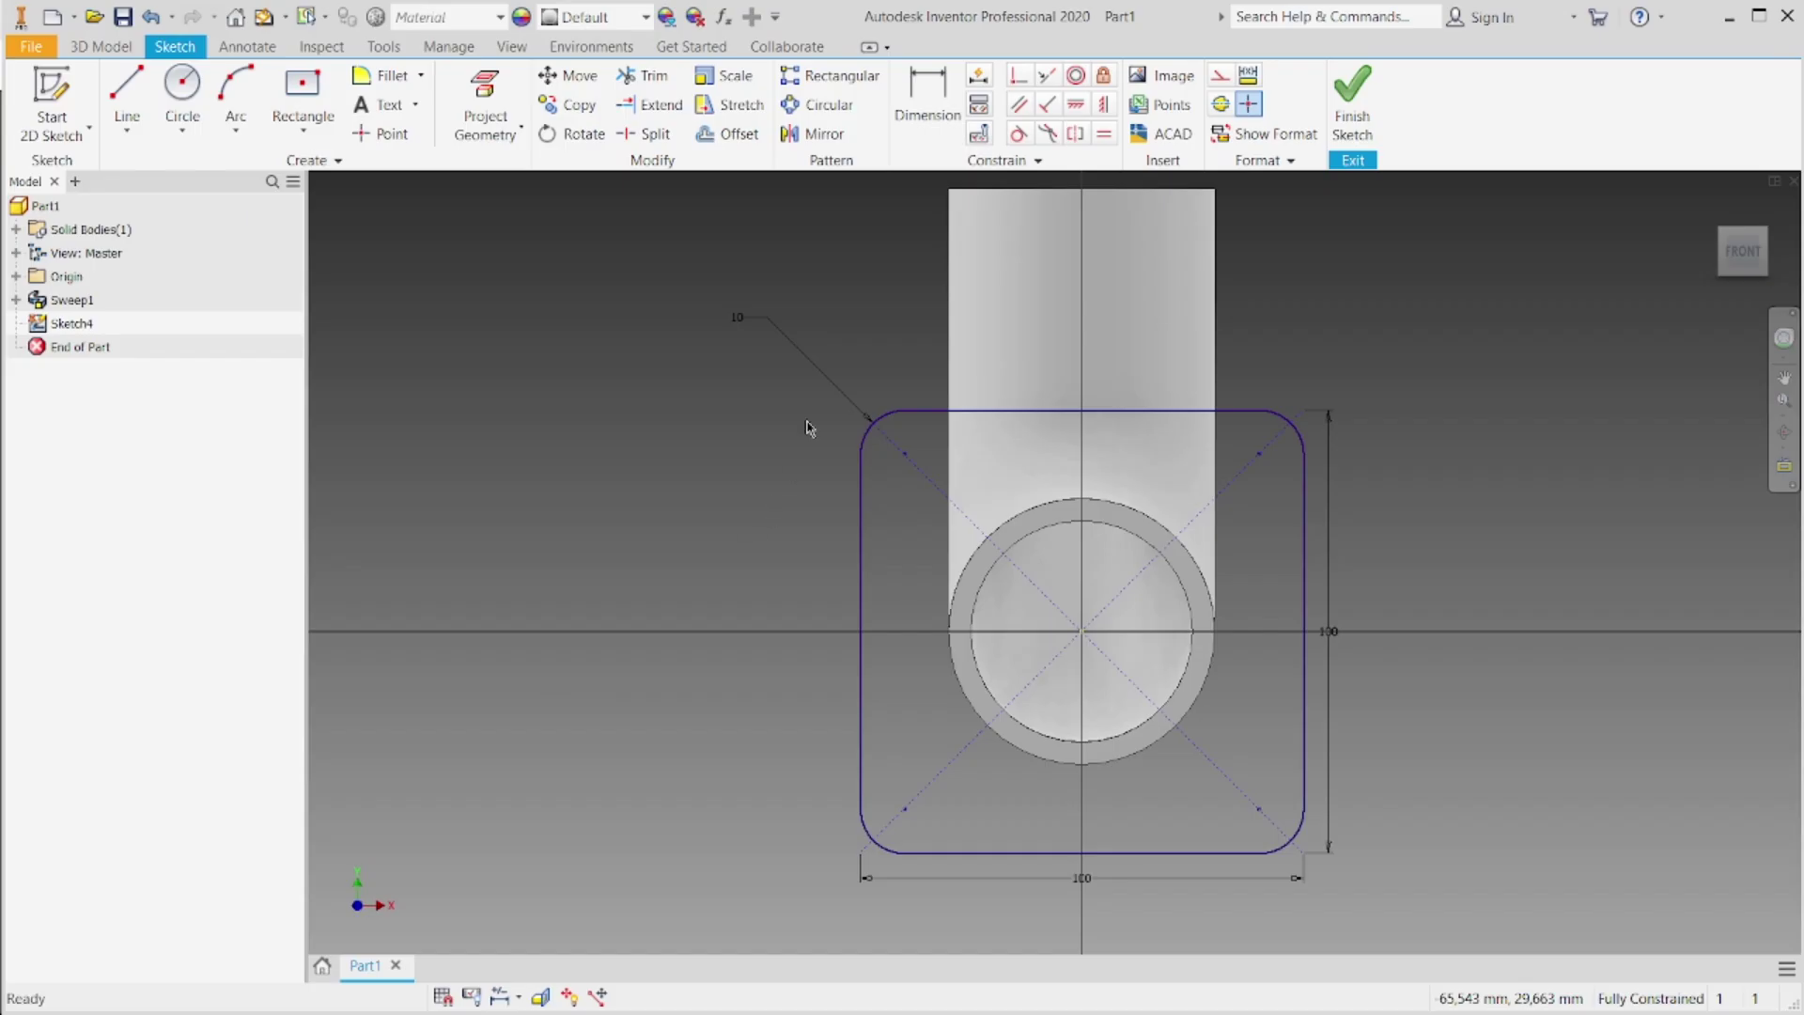
pyautogui.click(182, 115)
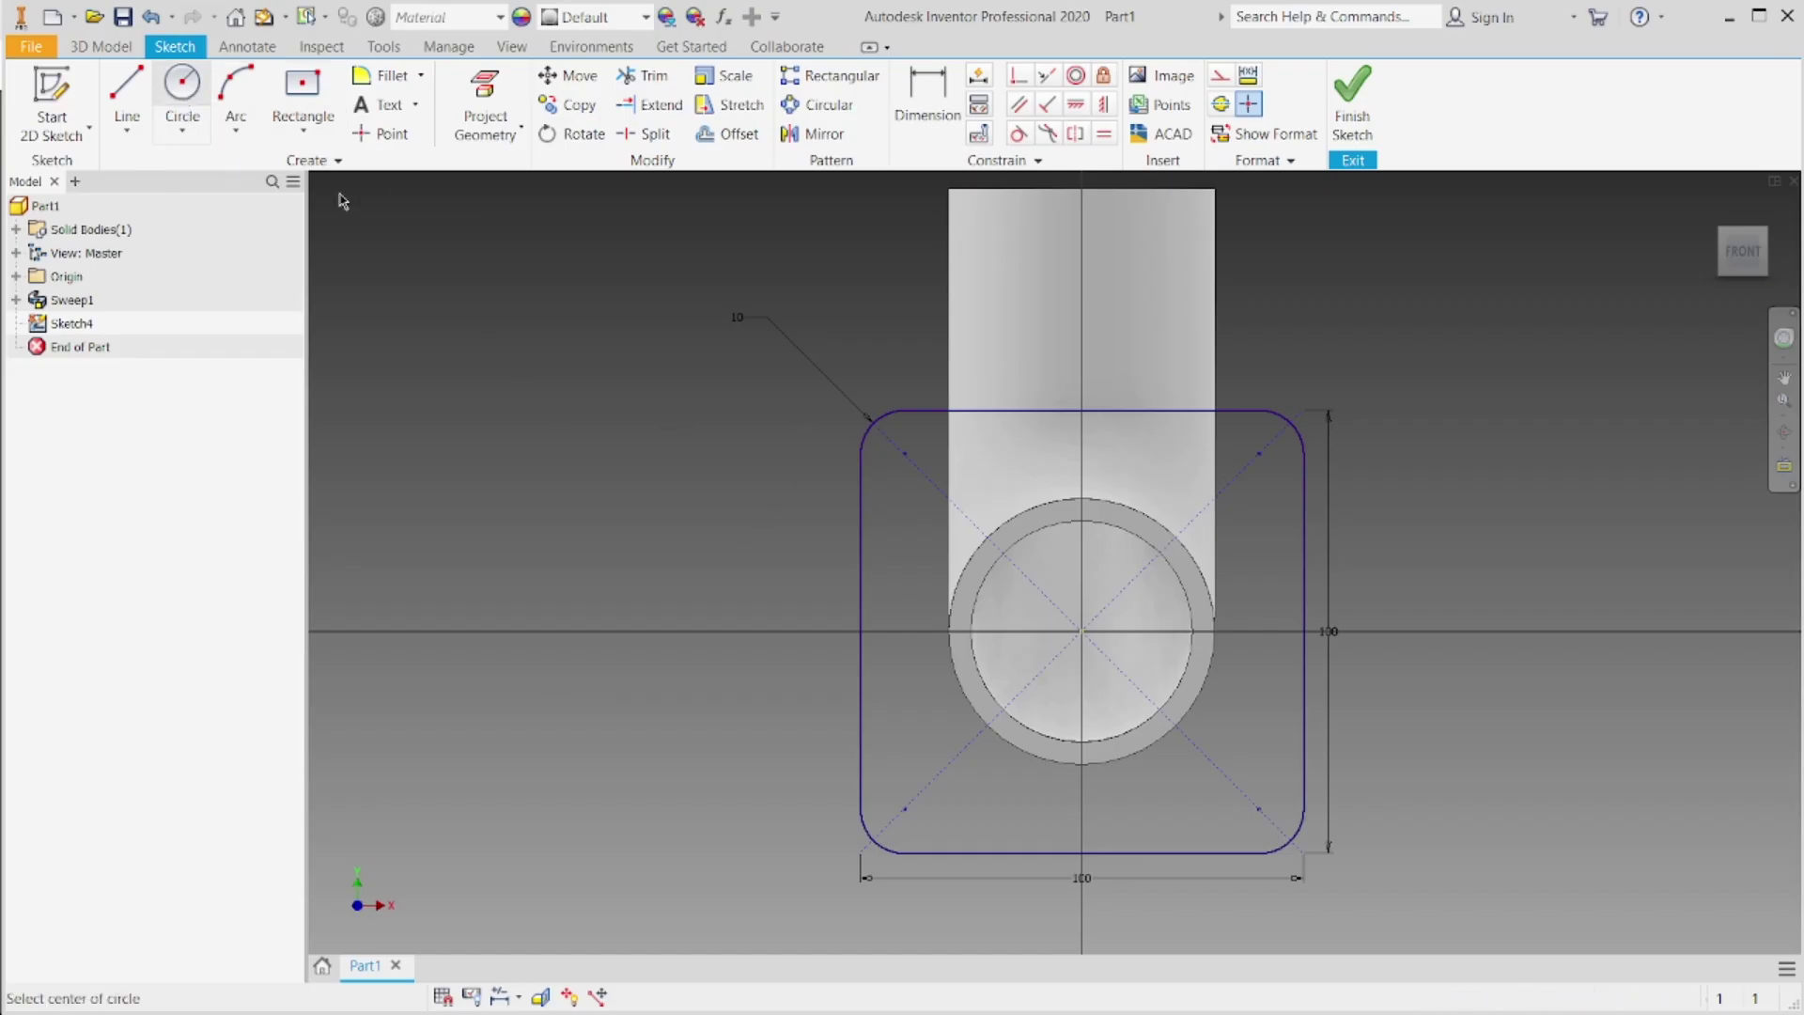
pyautogui.click(926, 785)
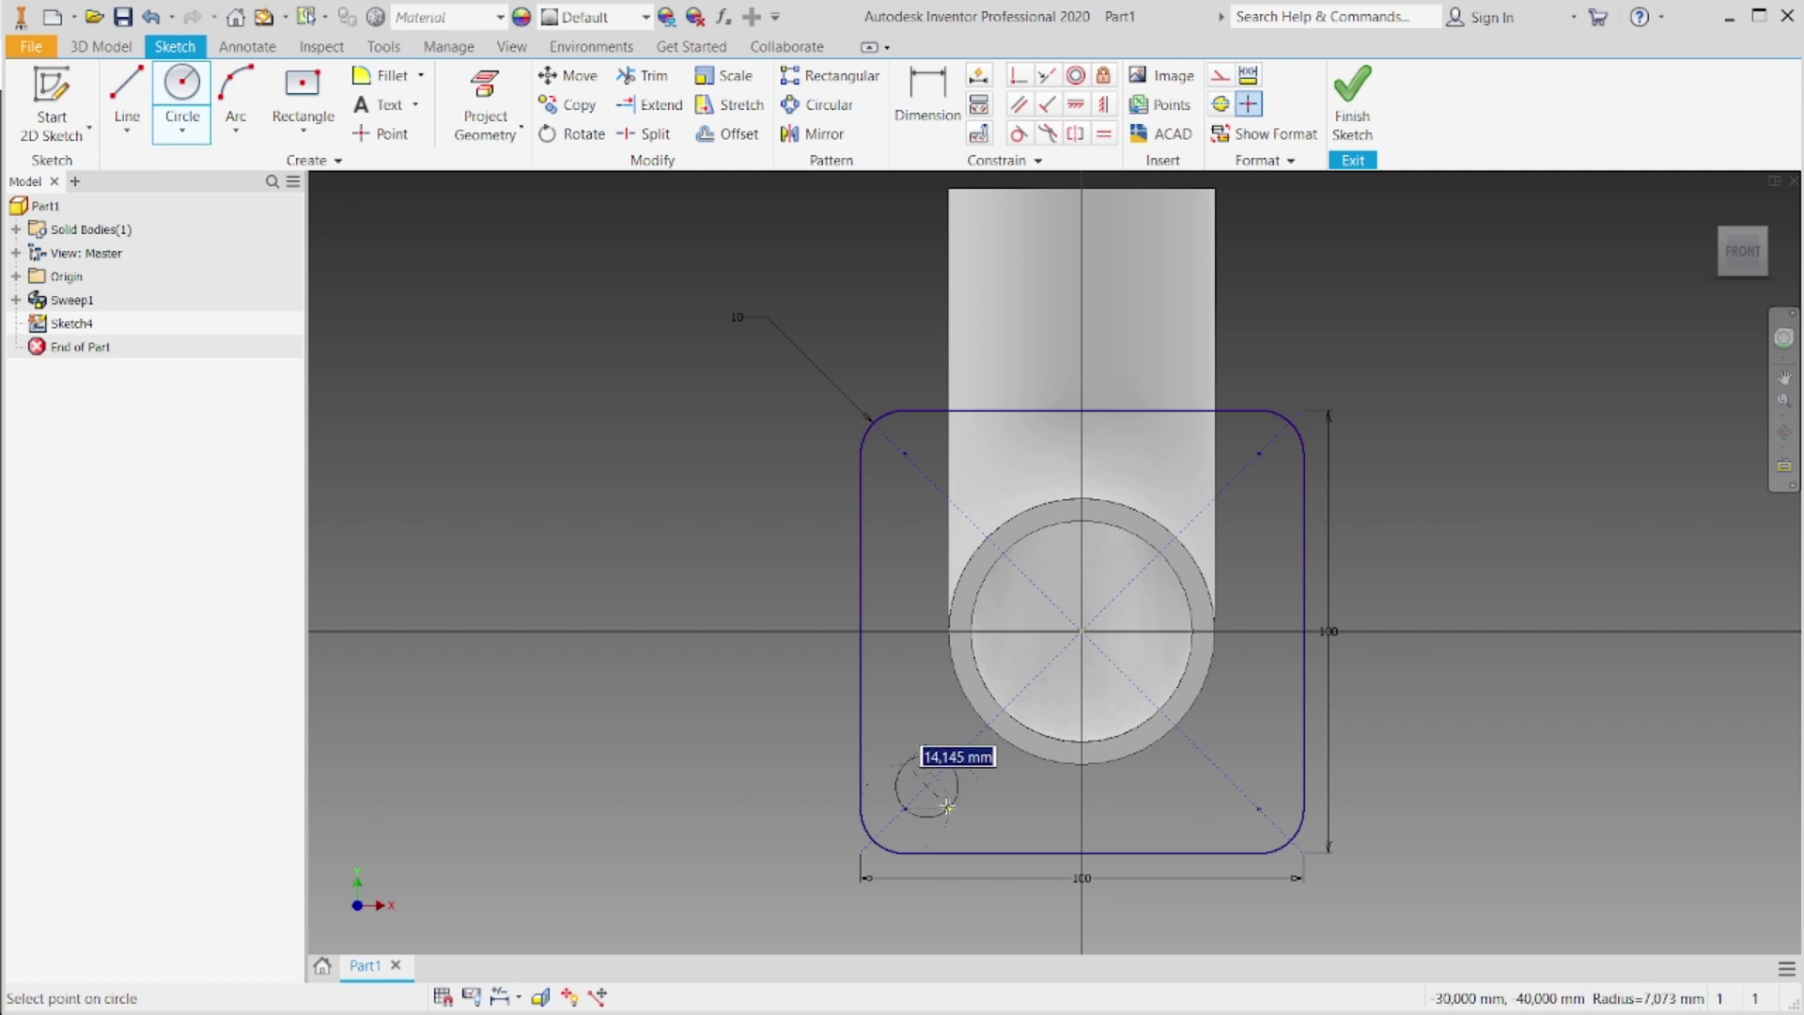
pyautogui.hotkey('alt', 'Tab')
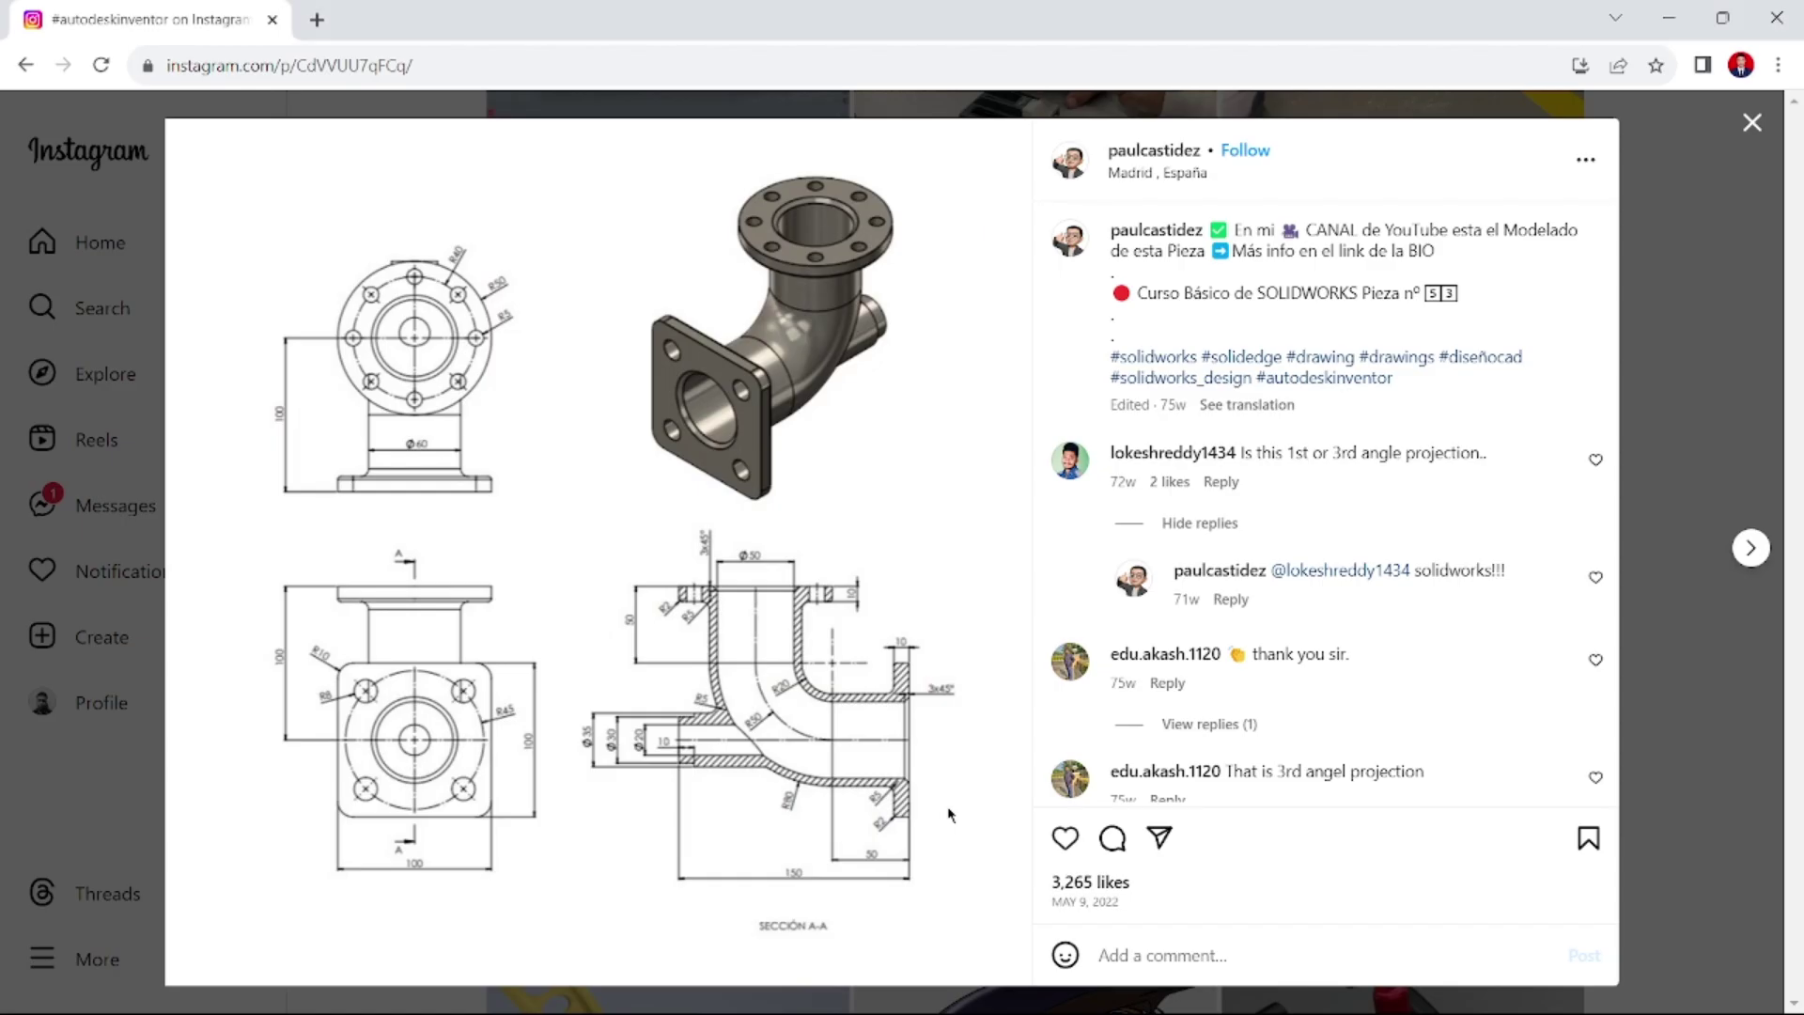
pyautogui.hotkey('alt', 'Tab')
pyautogui.write('8')
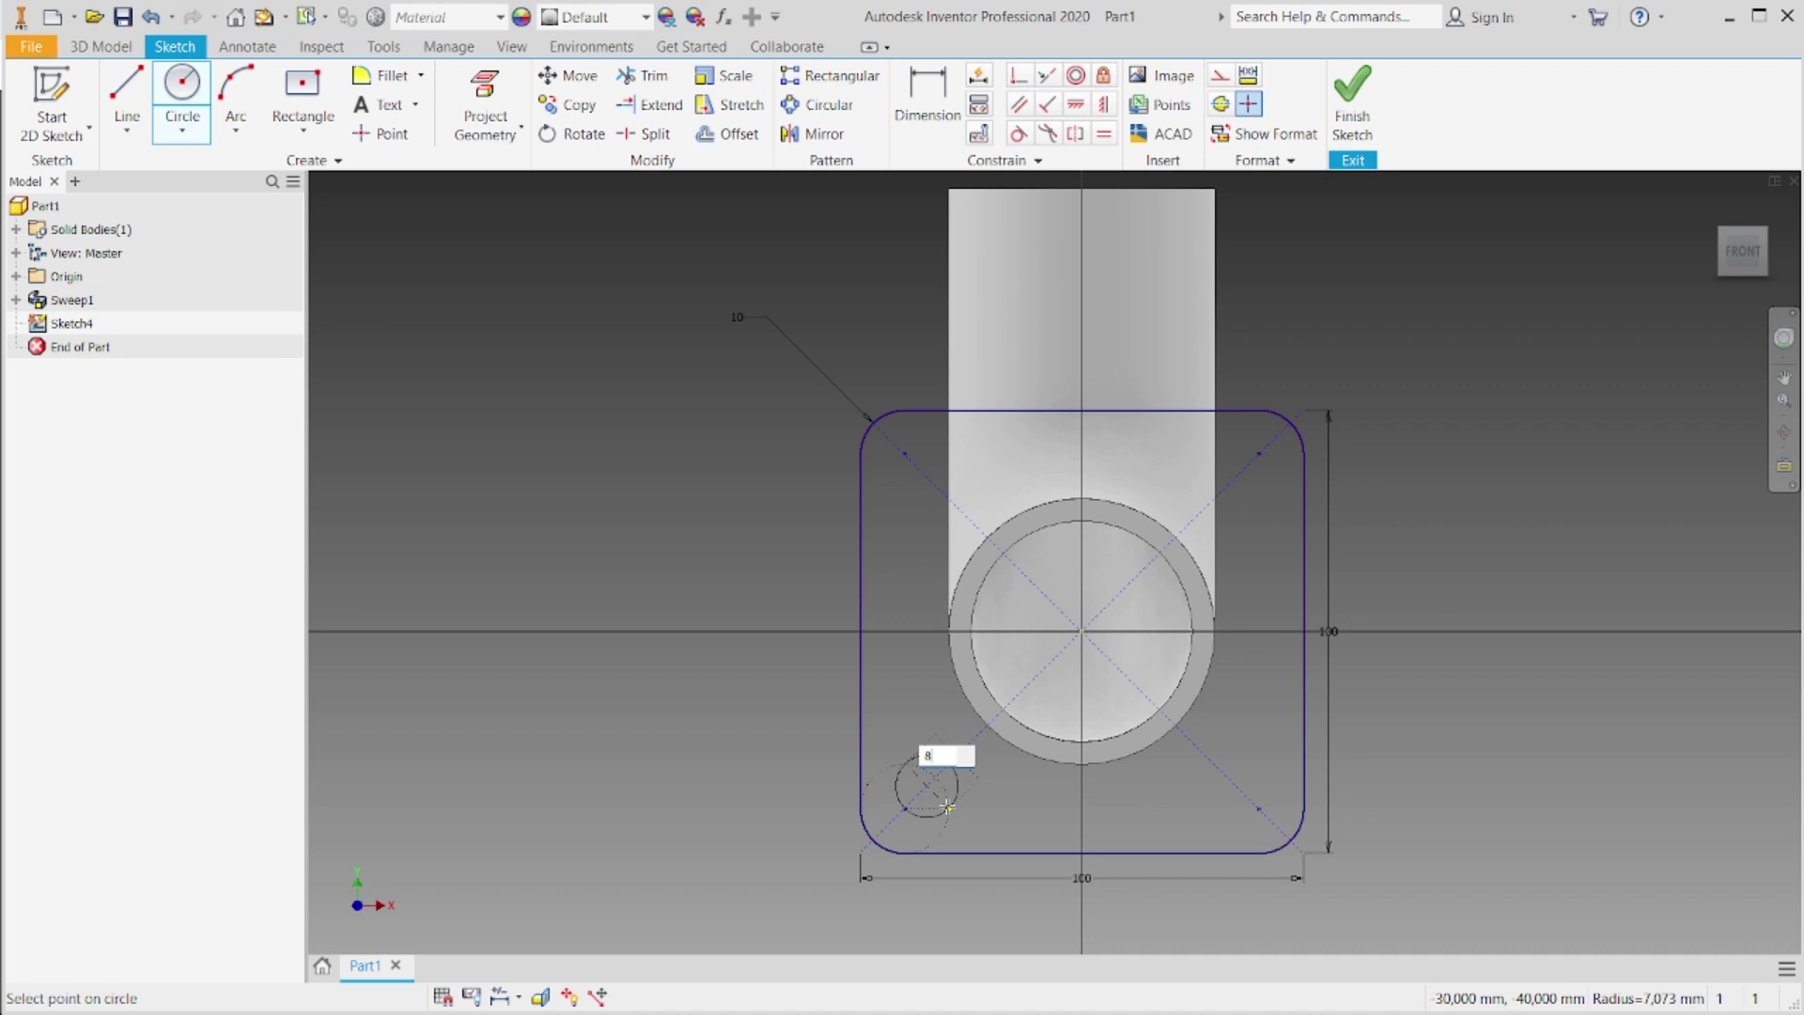
pyautogui.press('Return')
# Step: Dimension the small circle's centre 45 mm from the centre of the pipe opening
pyautogui.press('d')
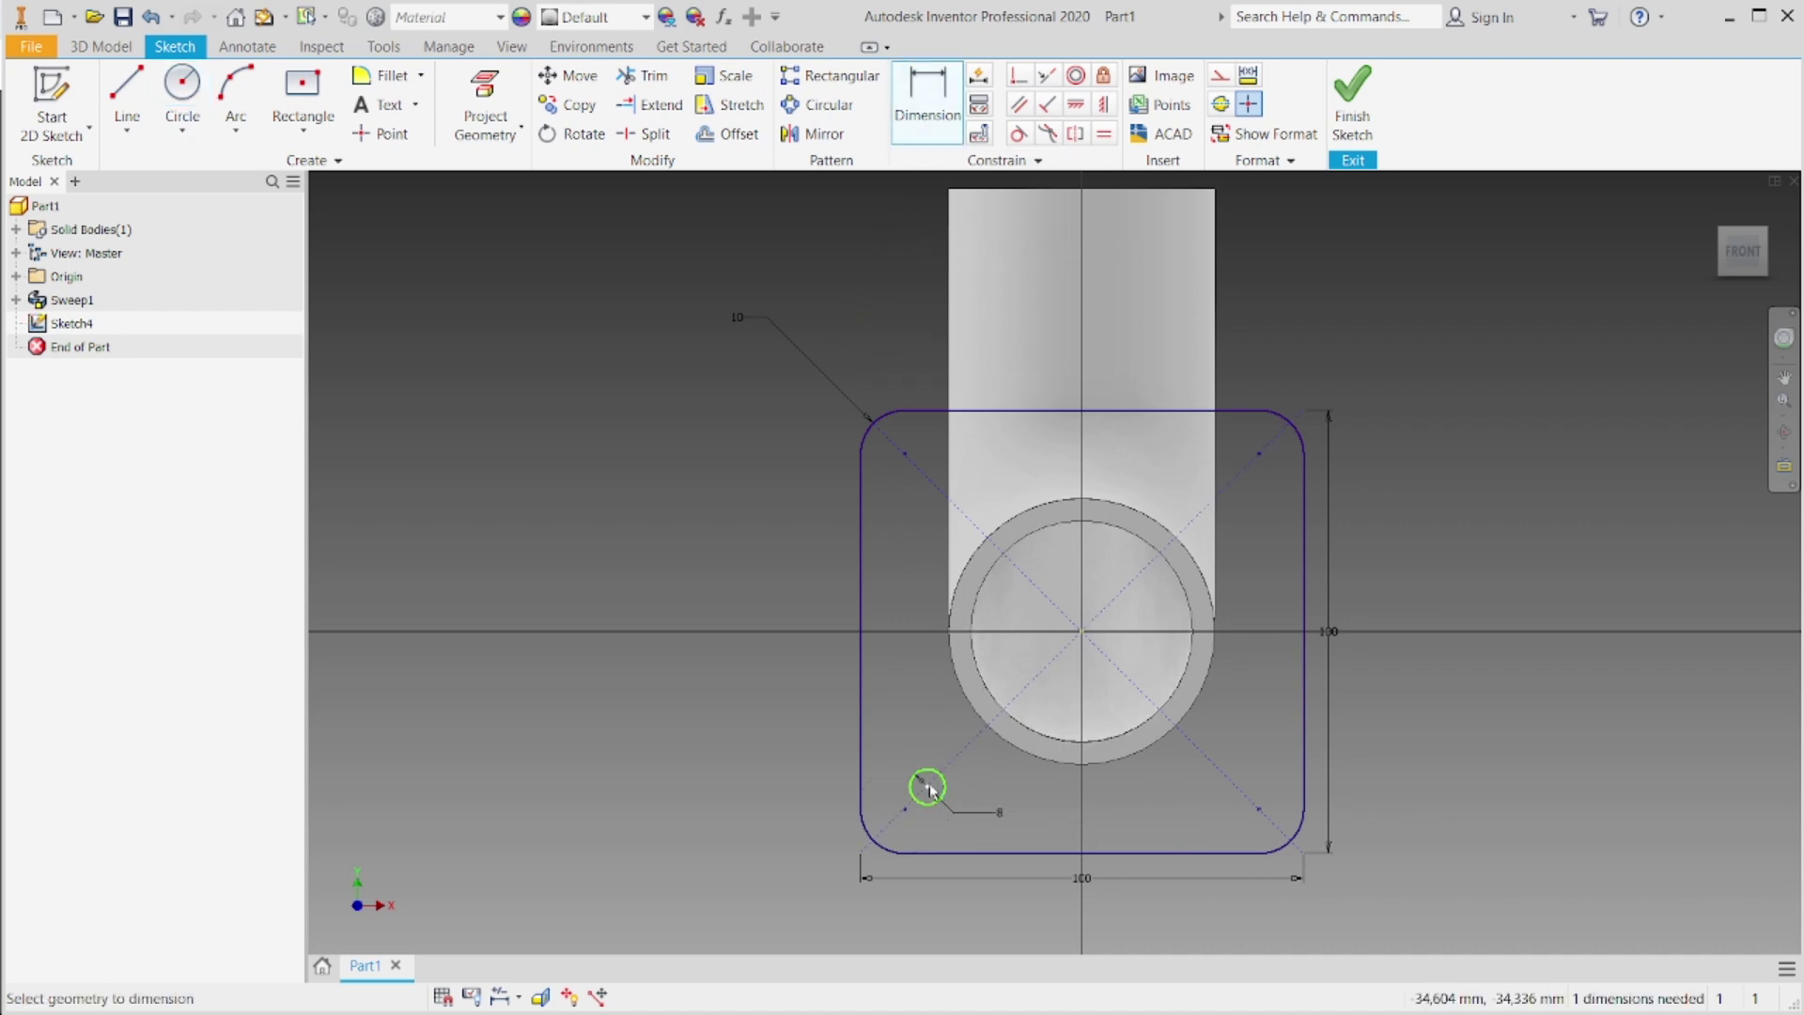
pyautogui.click(928, 788)
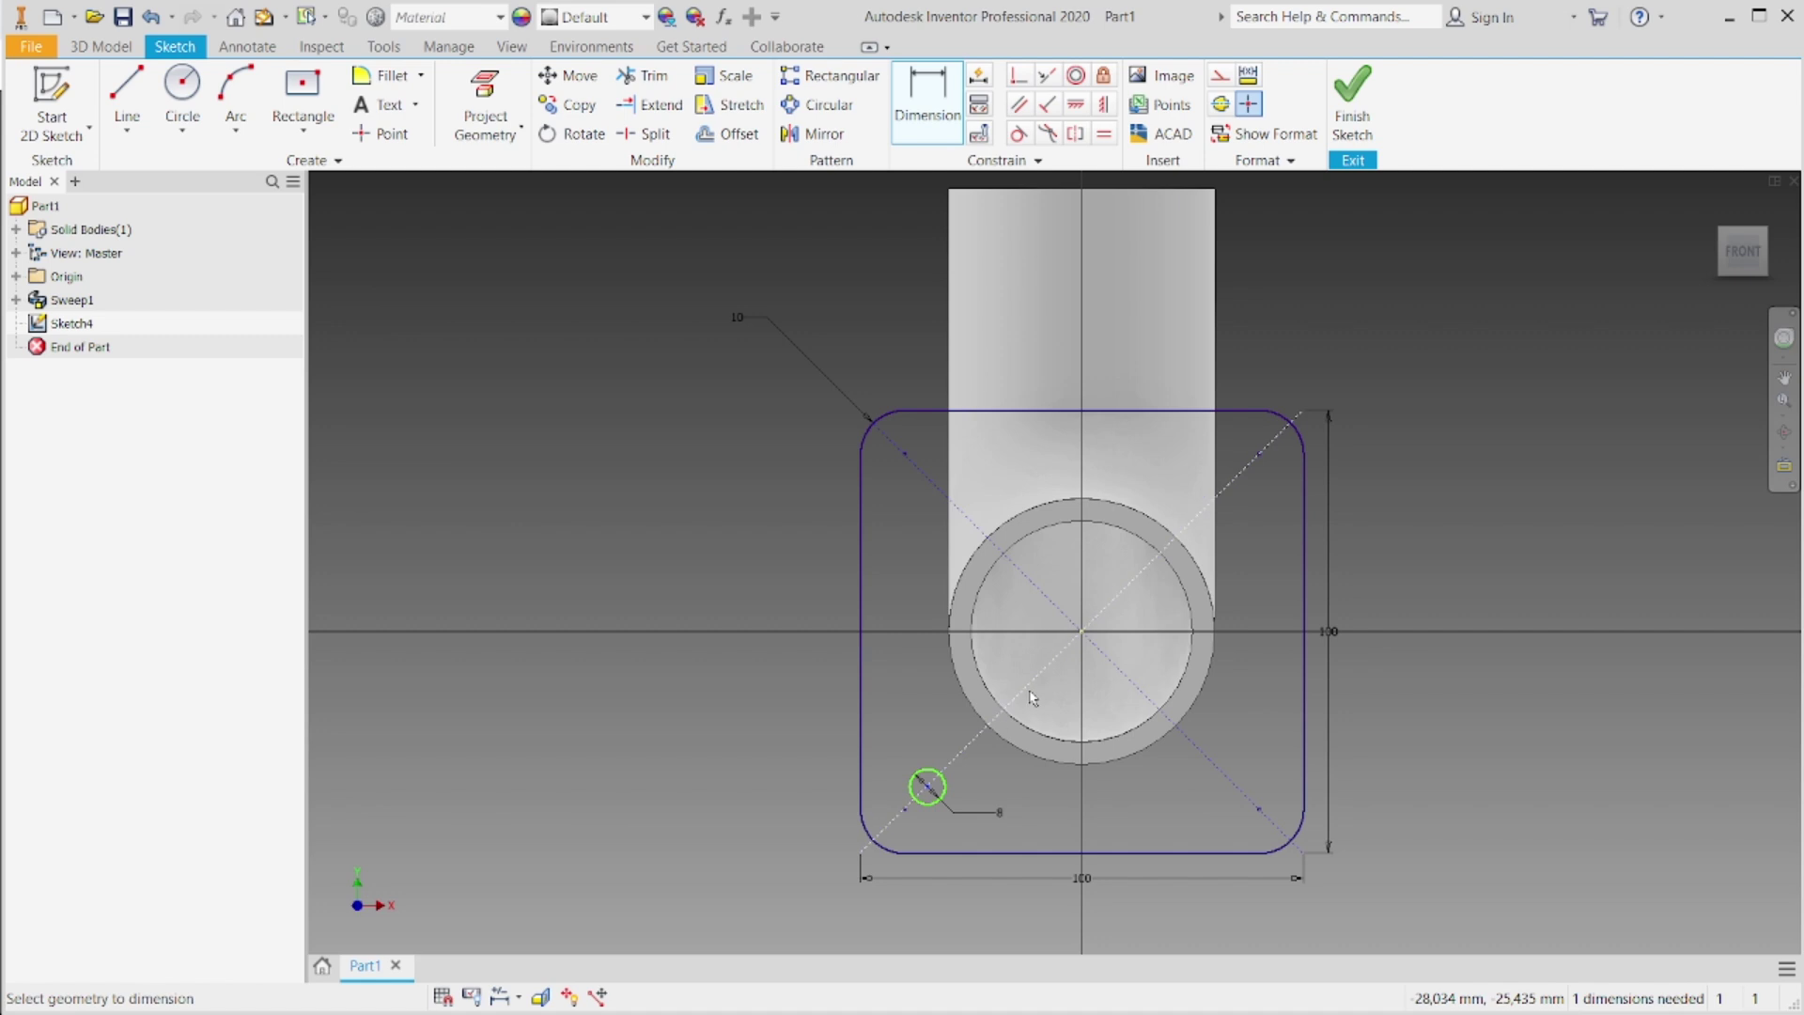
pyautogui.click(1081, 637)
pyautogui.click(1040, 797)
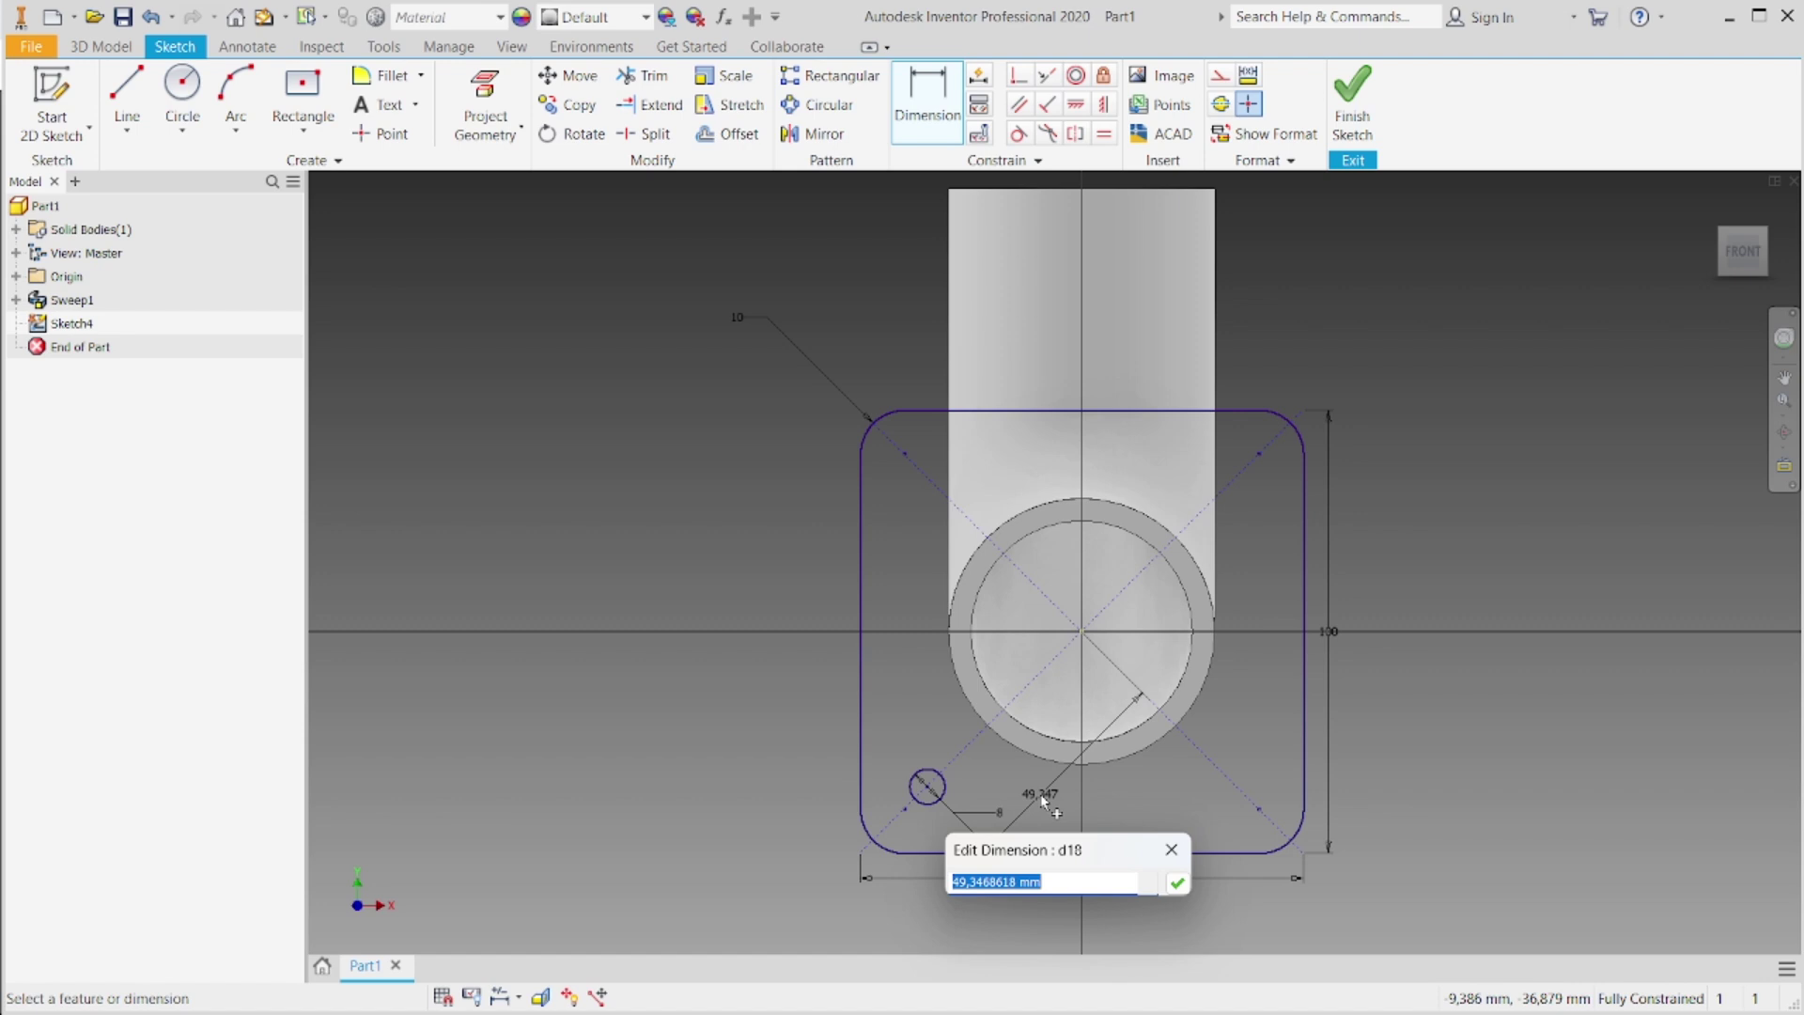
pyautogui.write('5')
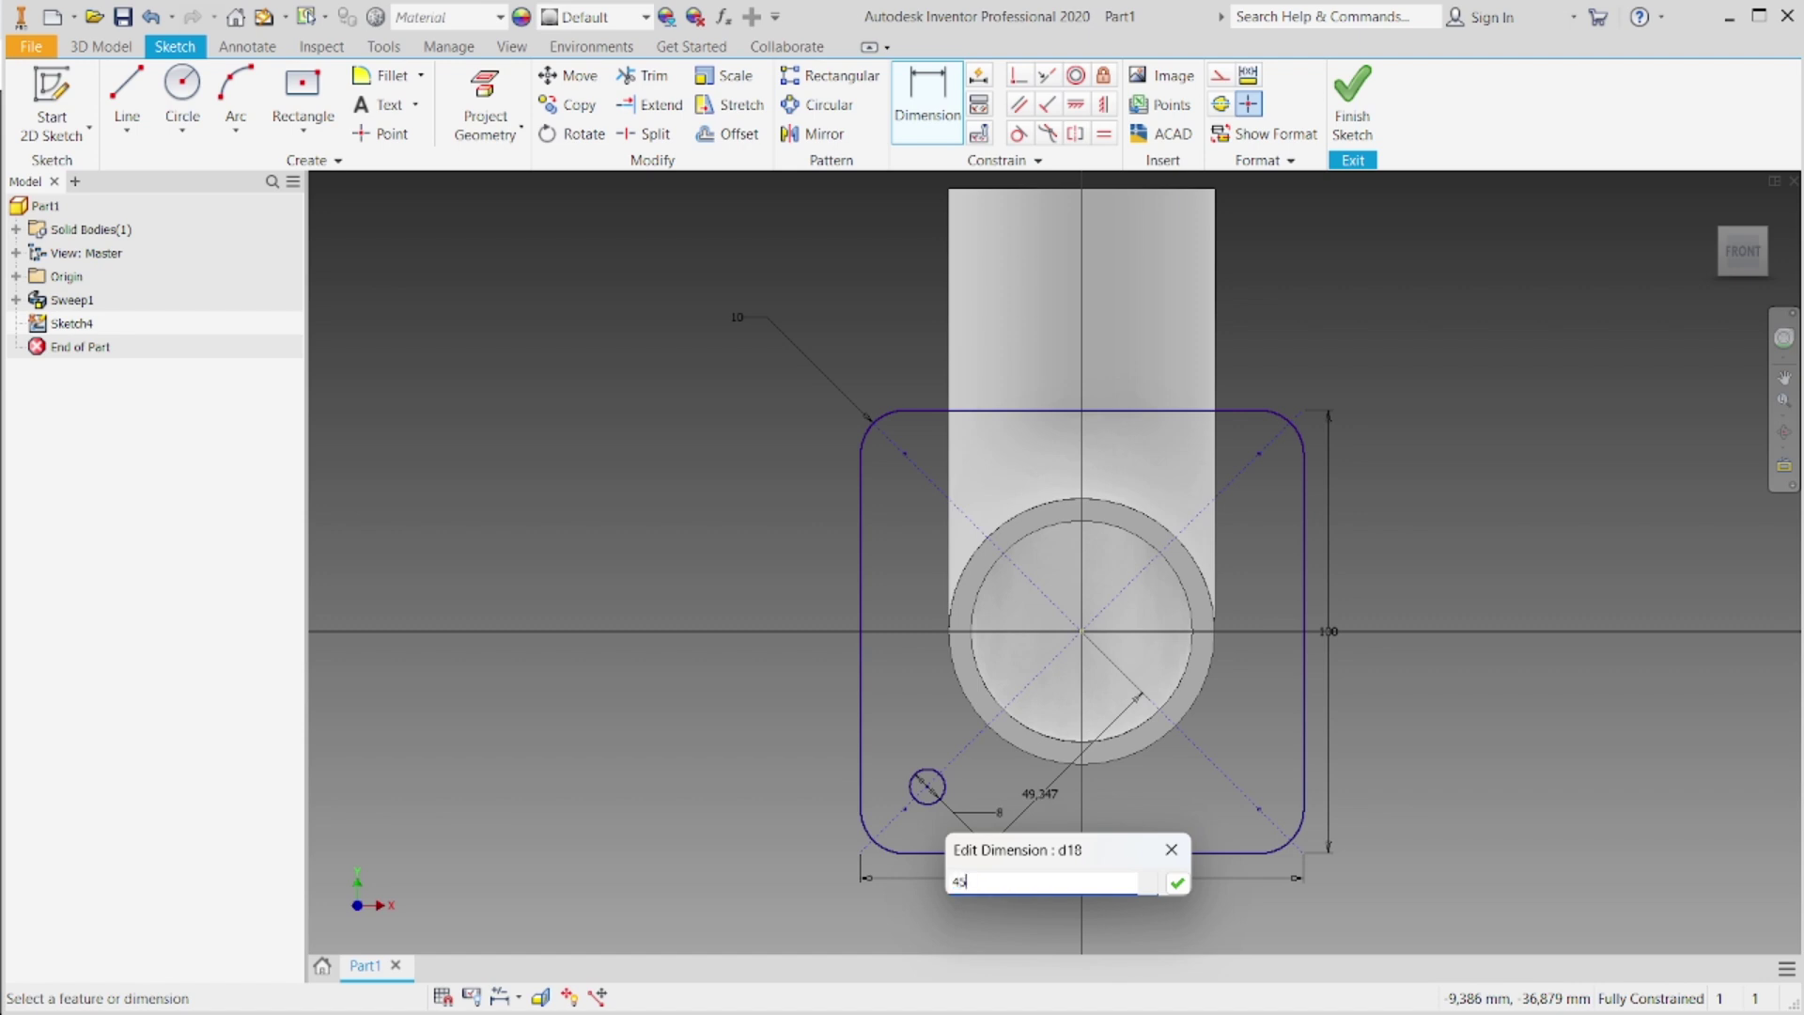
pyautogui.press('Return')
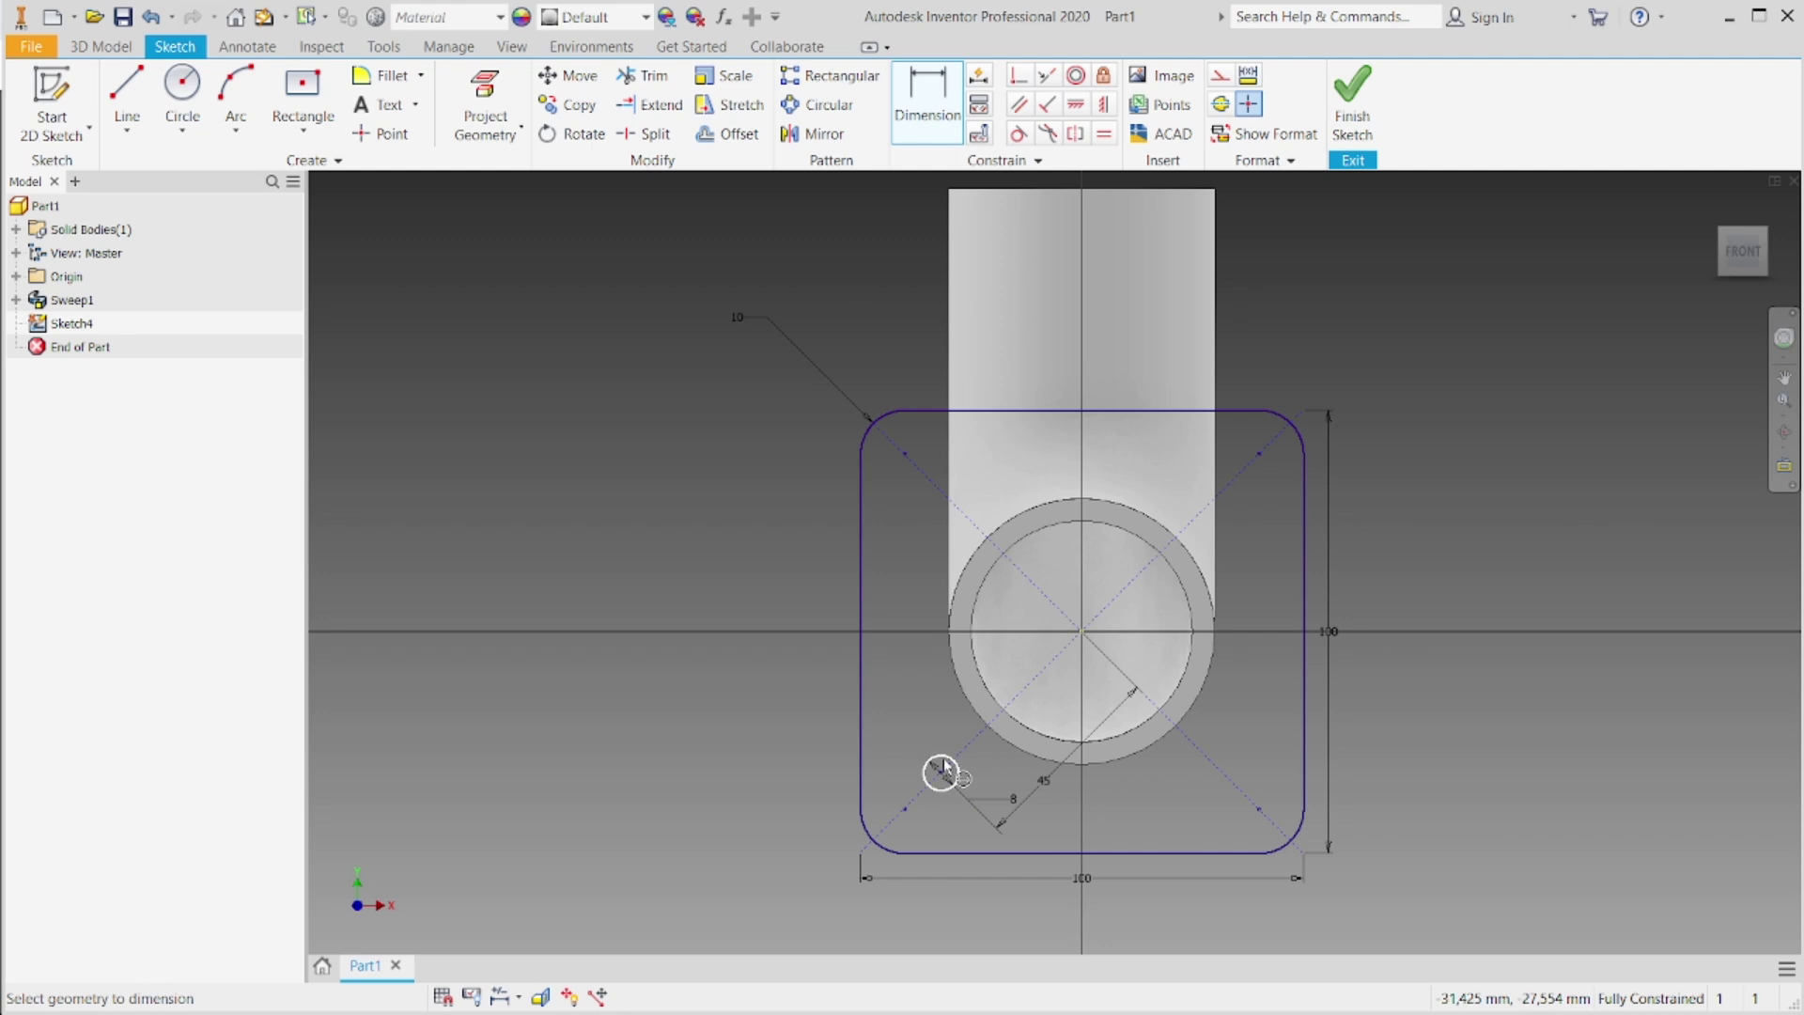
pyautogui.rightClick(692, 529)
pyautogui.click(729, 520)
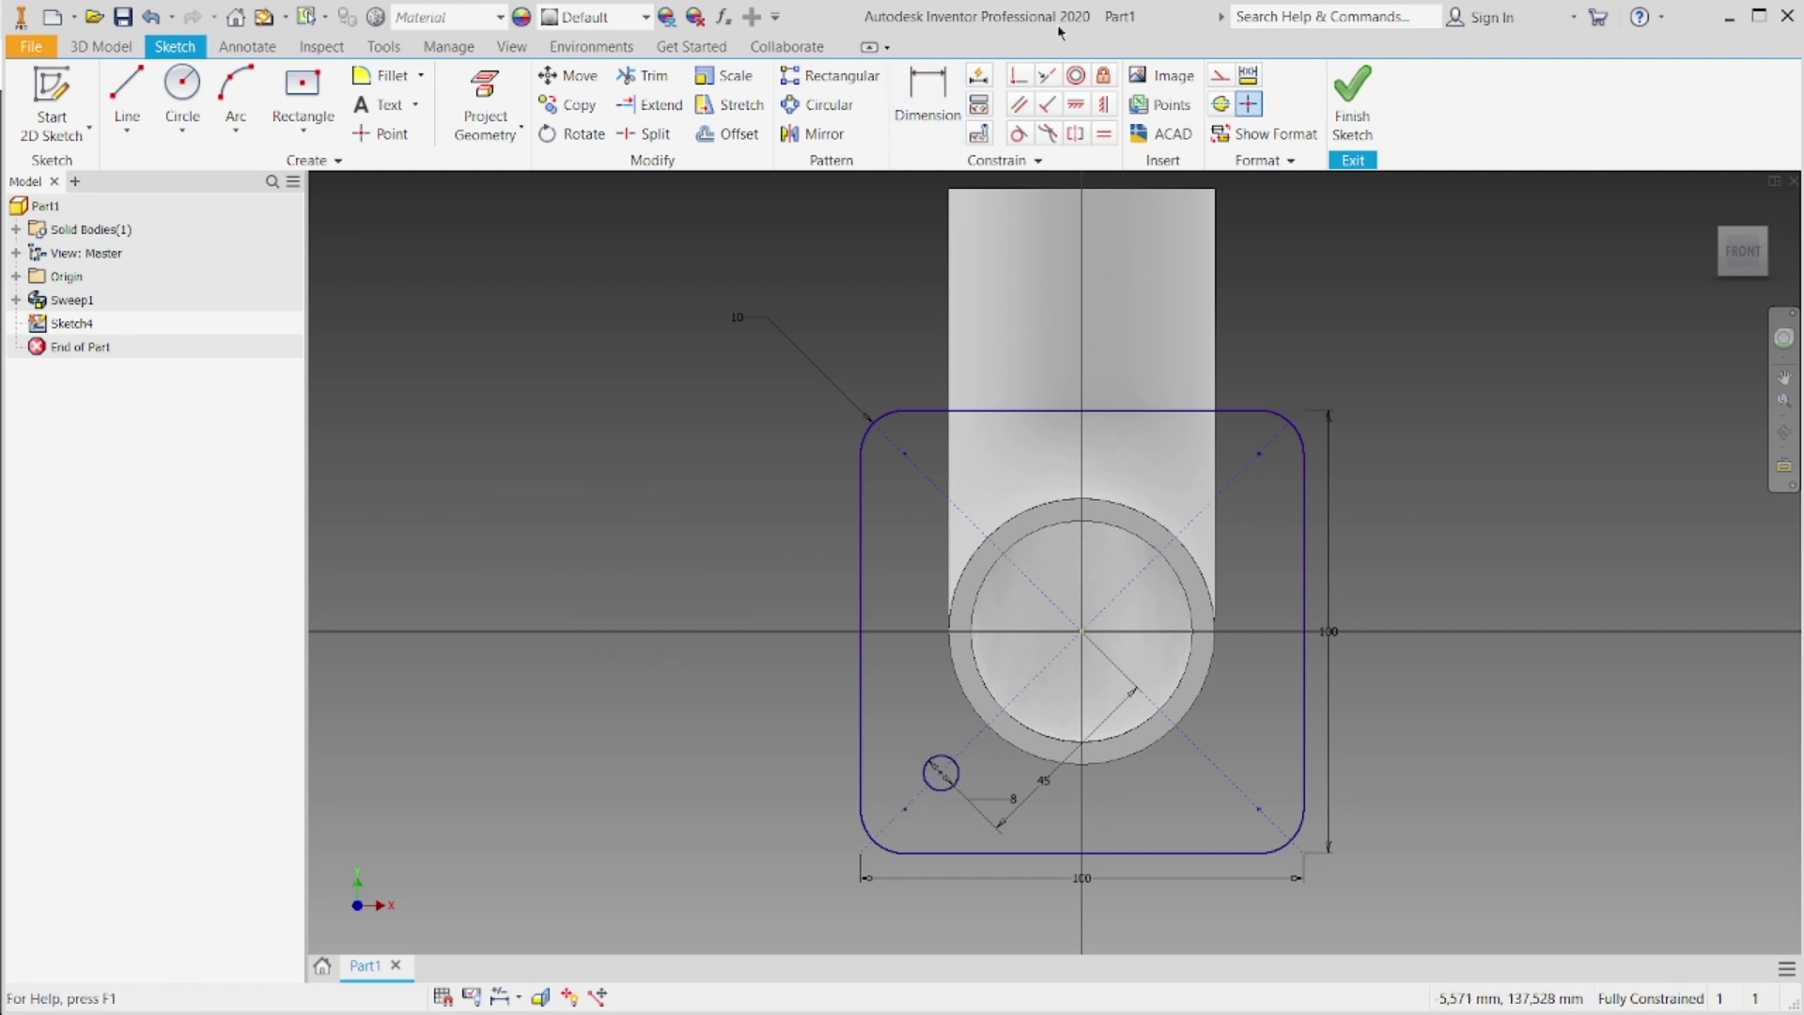
# Step: Create a circular pattern of the 8 mm circle about the pipe centre with 4 instances over 360 degrees
pyautogui.click(816, 104)
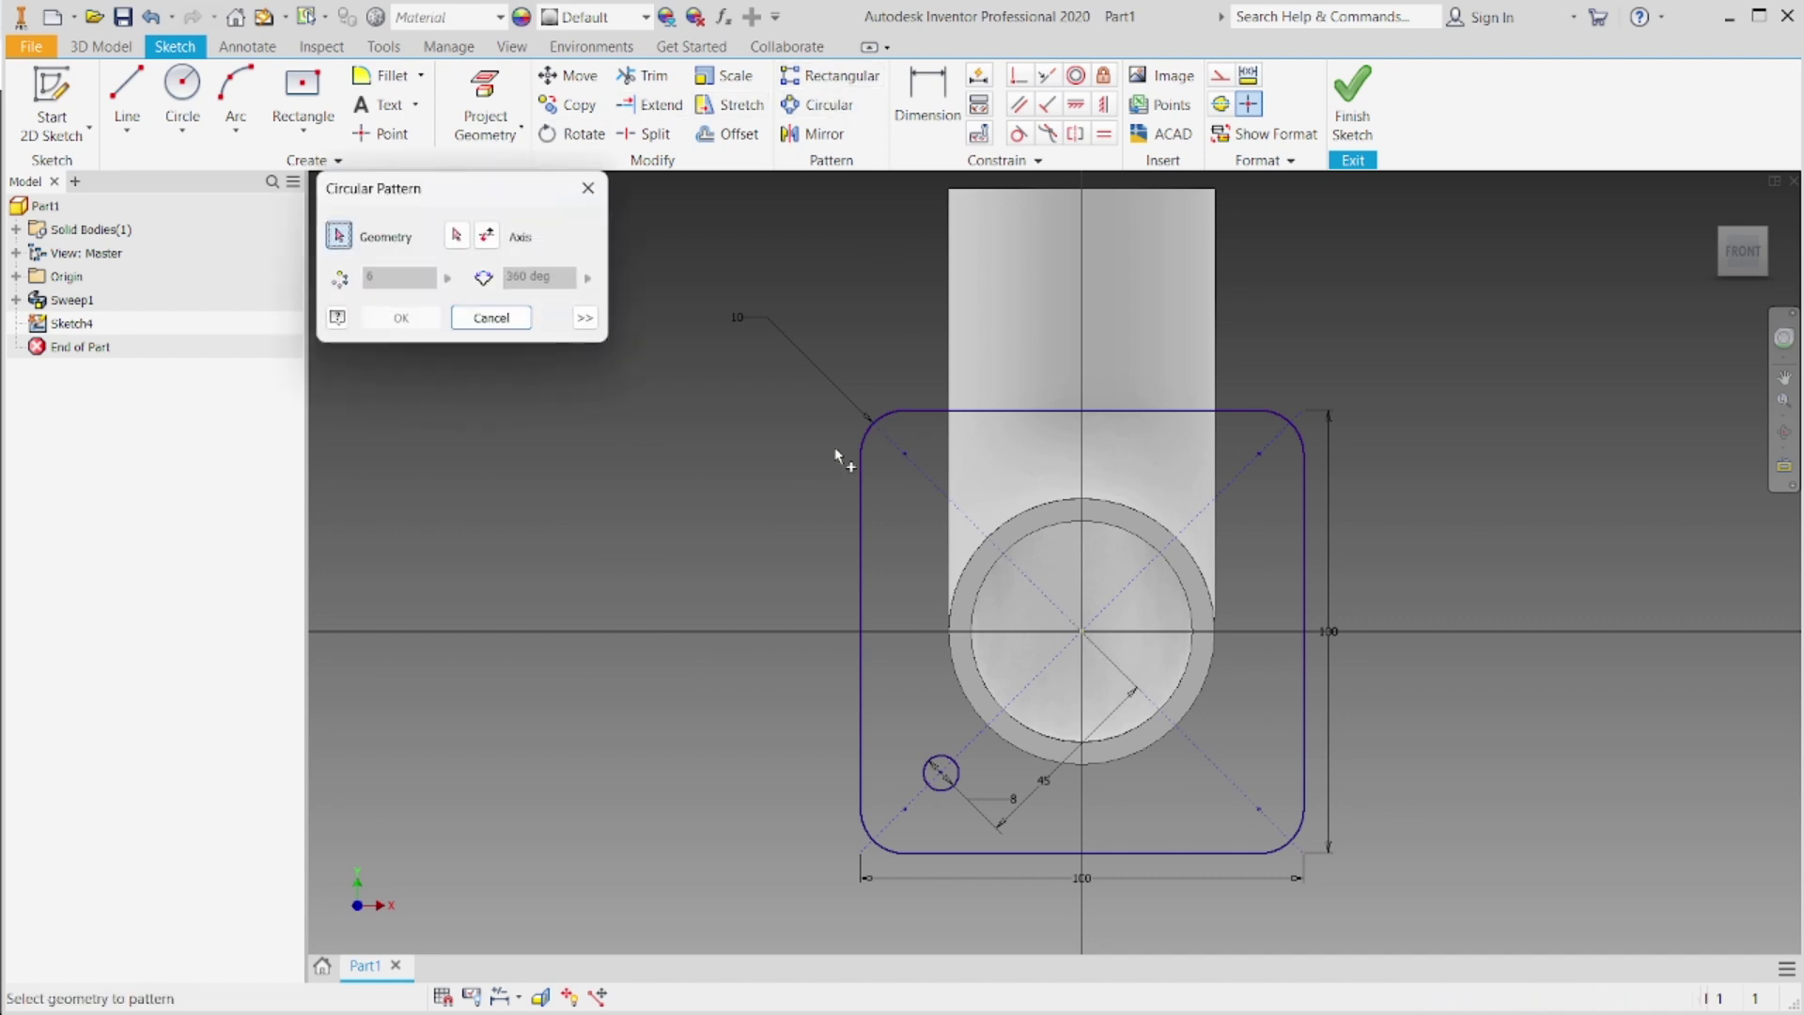
pyautogui.click(933, 755)
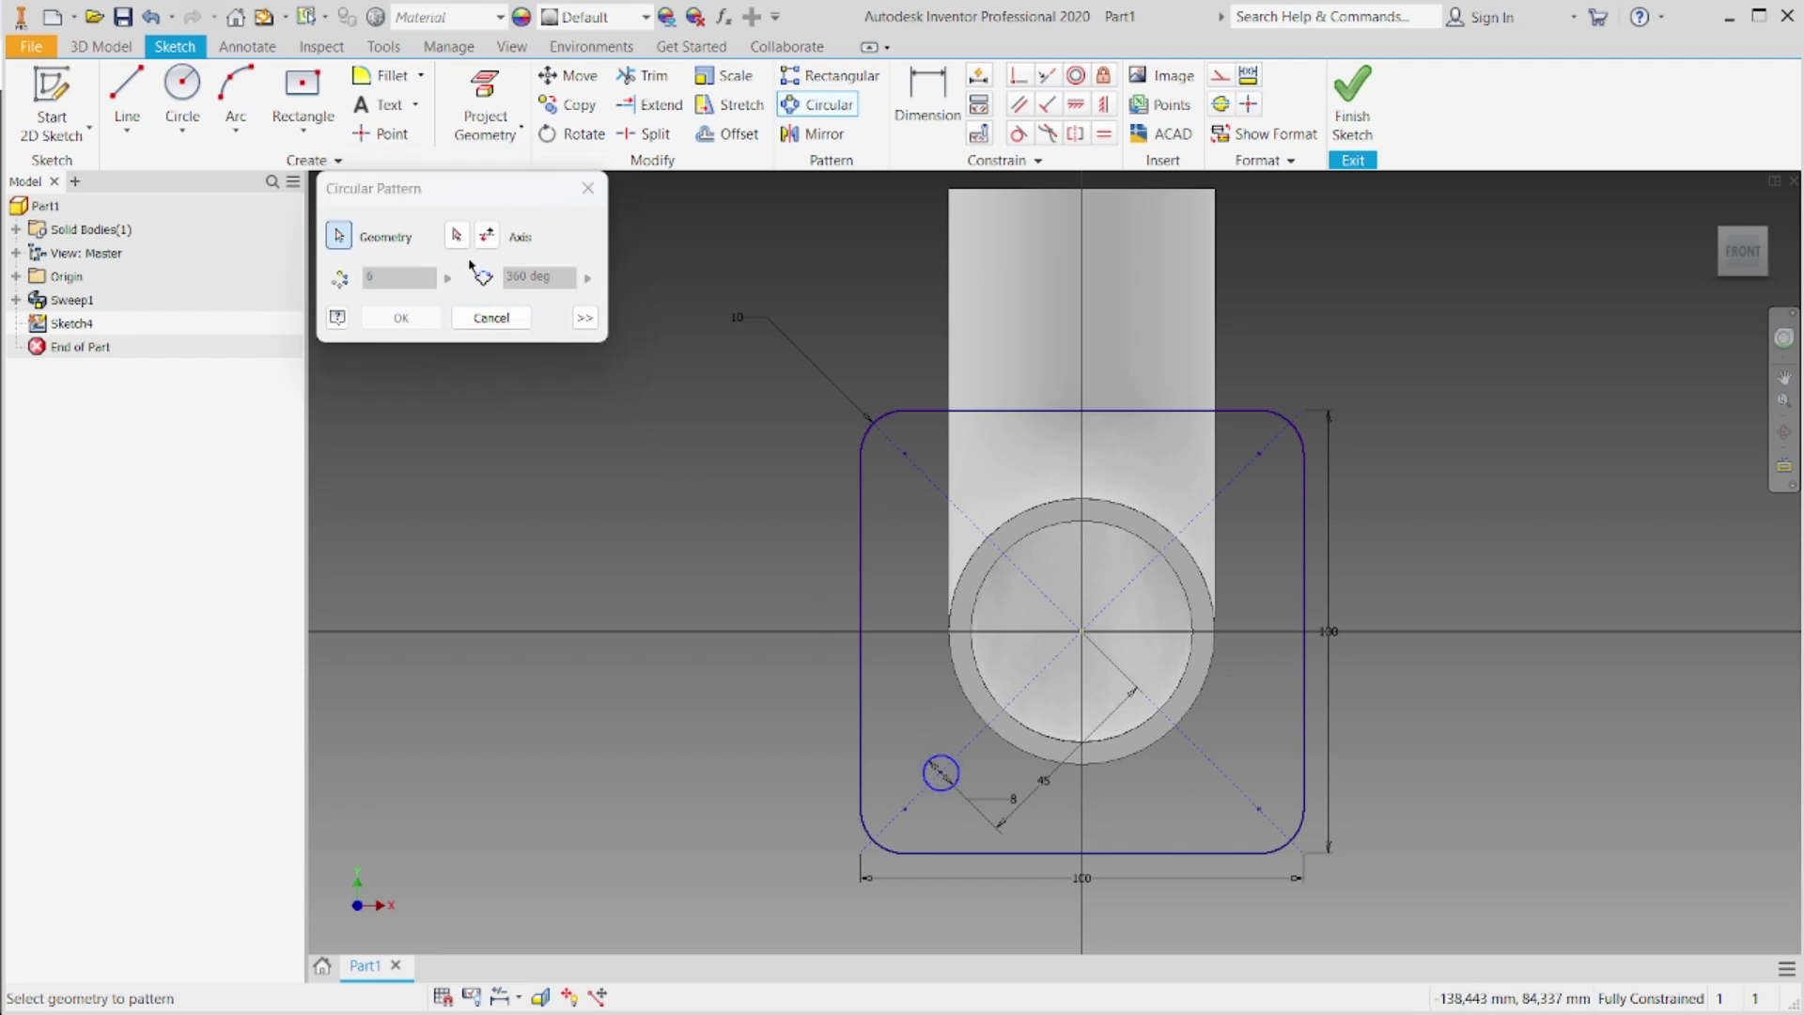
pyautogui.click(458, 236)
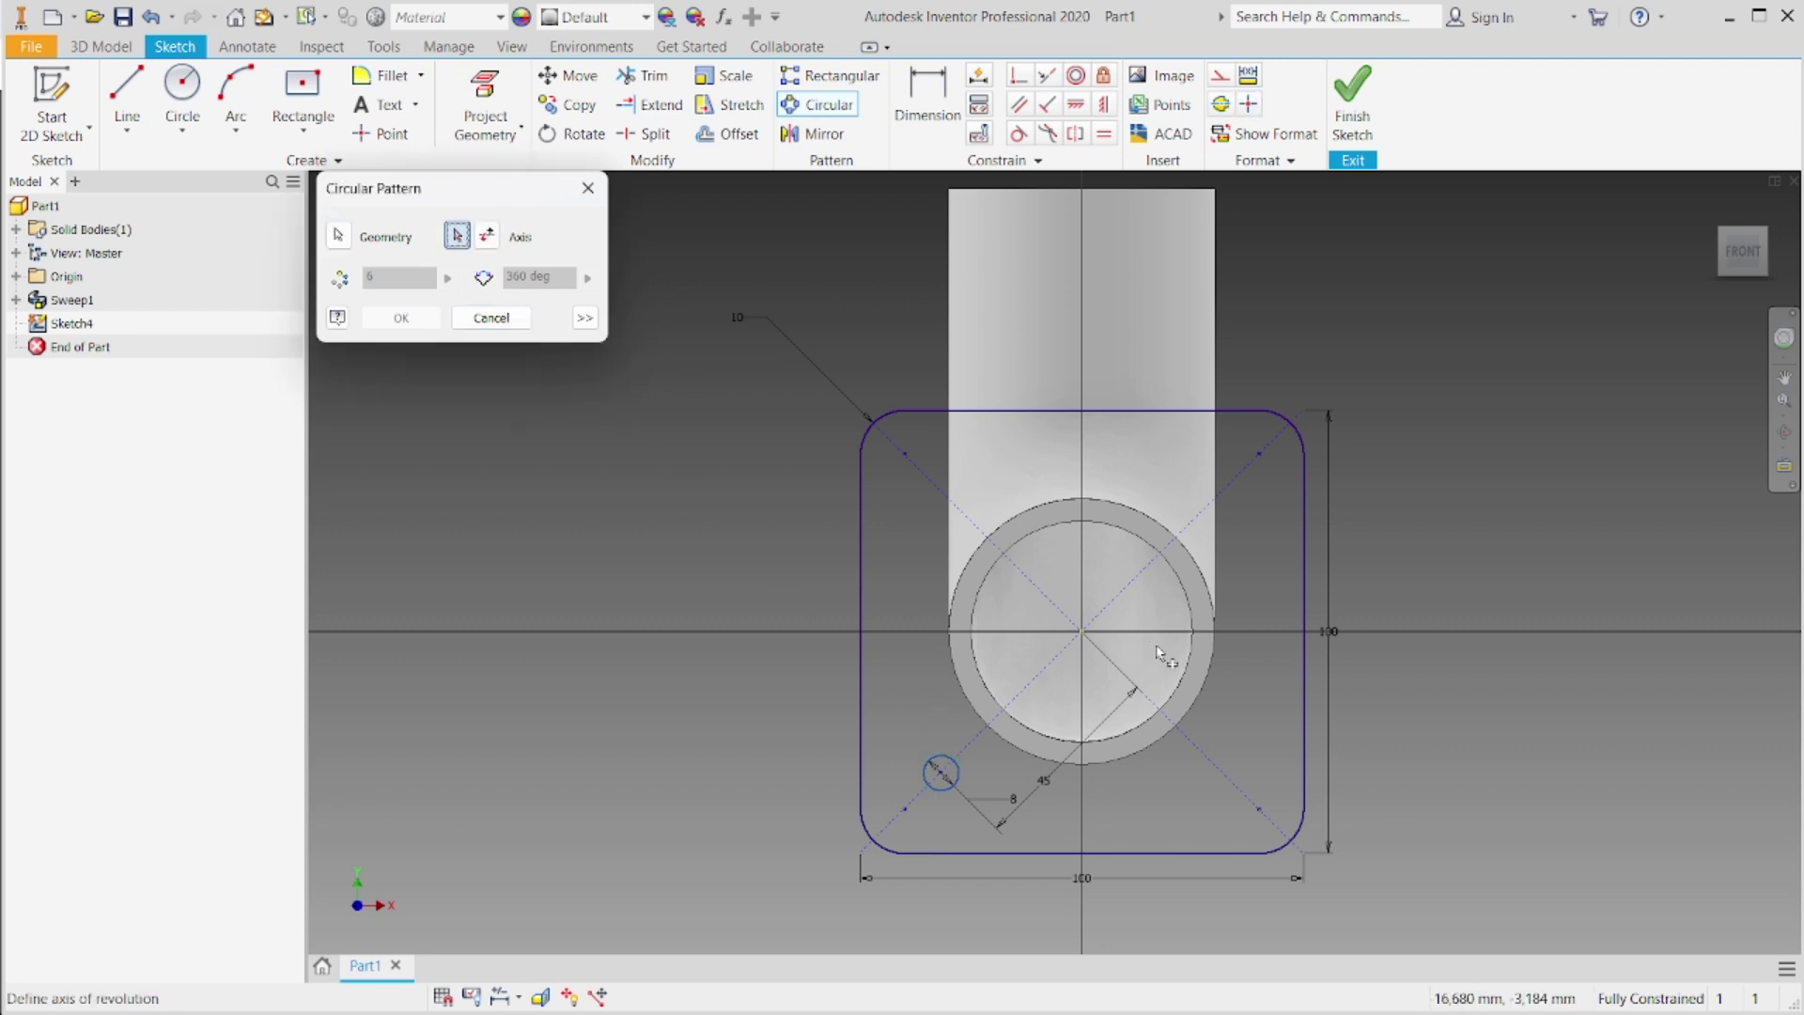
pyautogui.click(1084, 635)
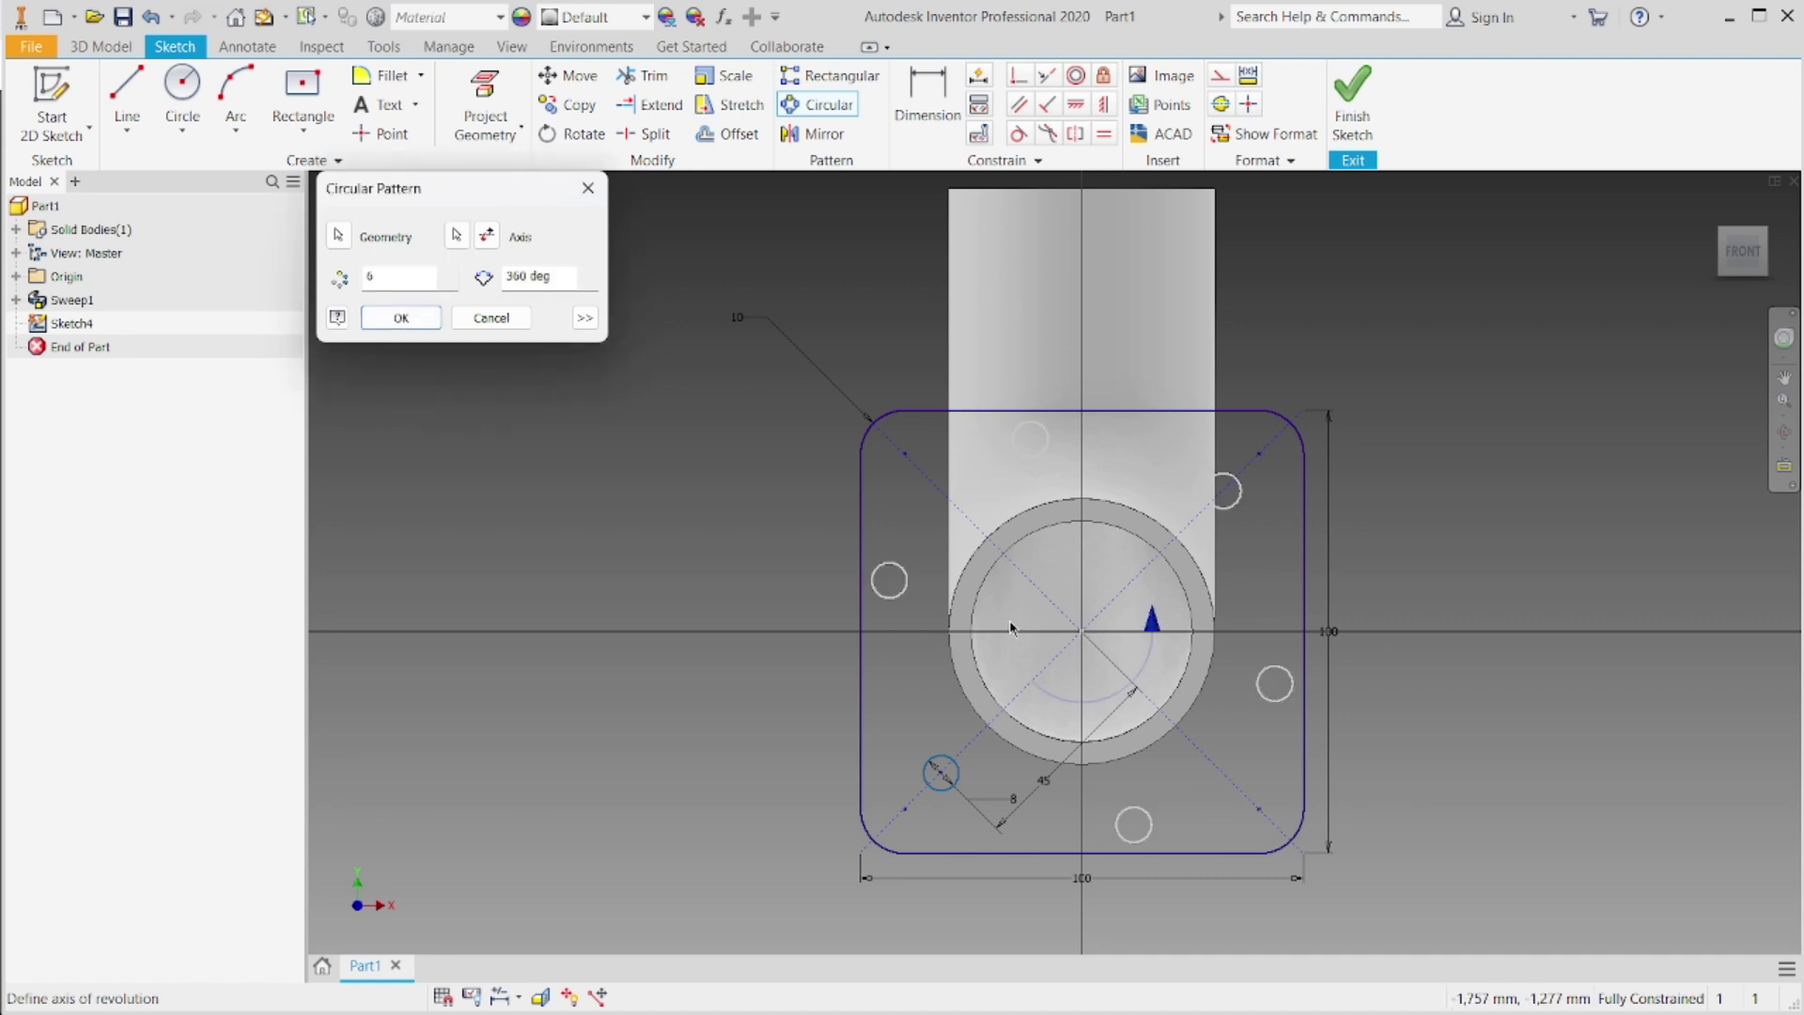
pyautogui.write('4')
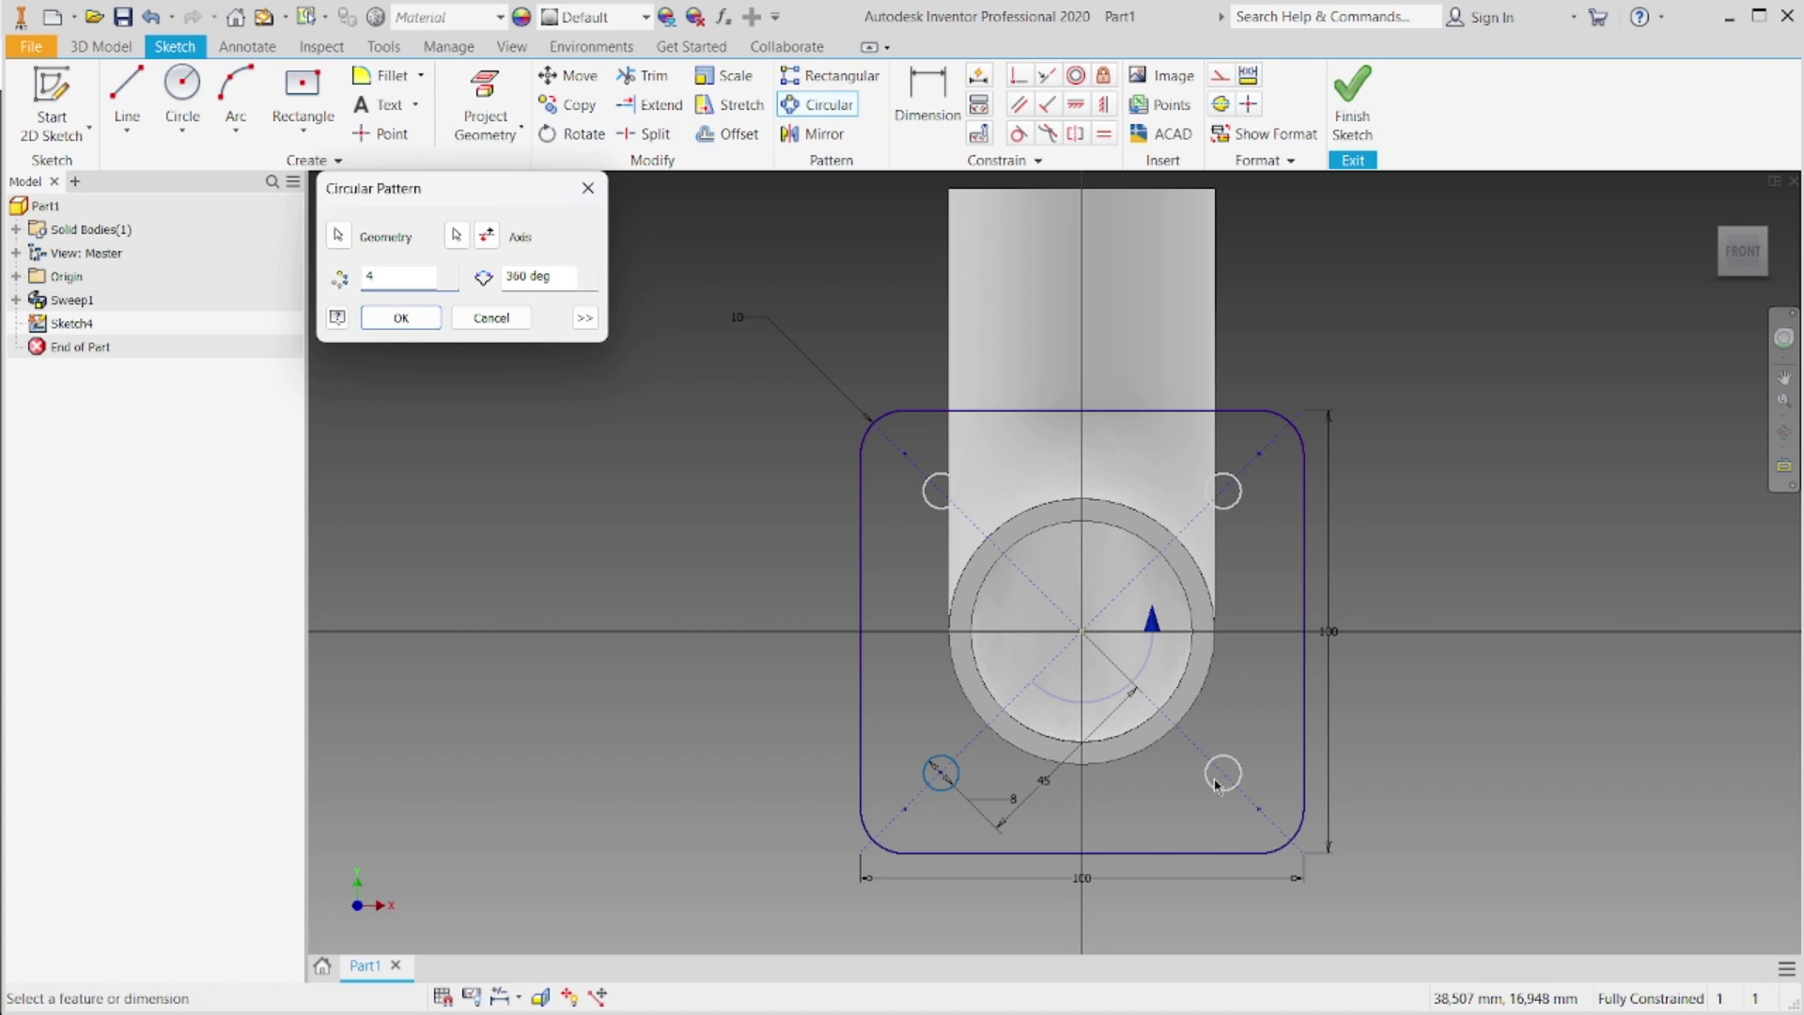
pyautogui.click(417, 320)
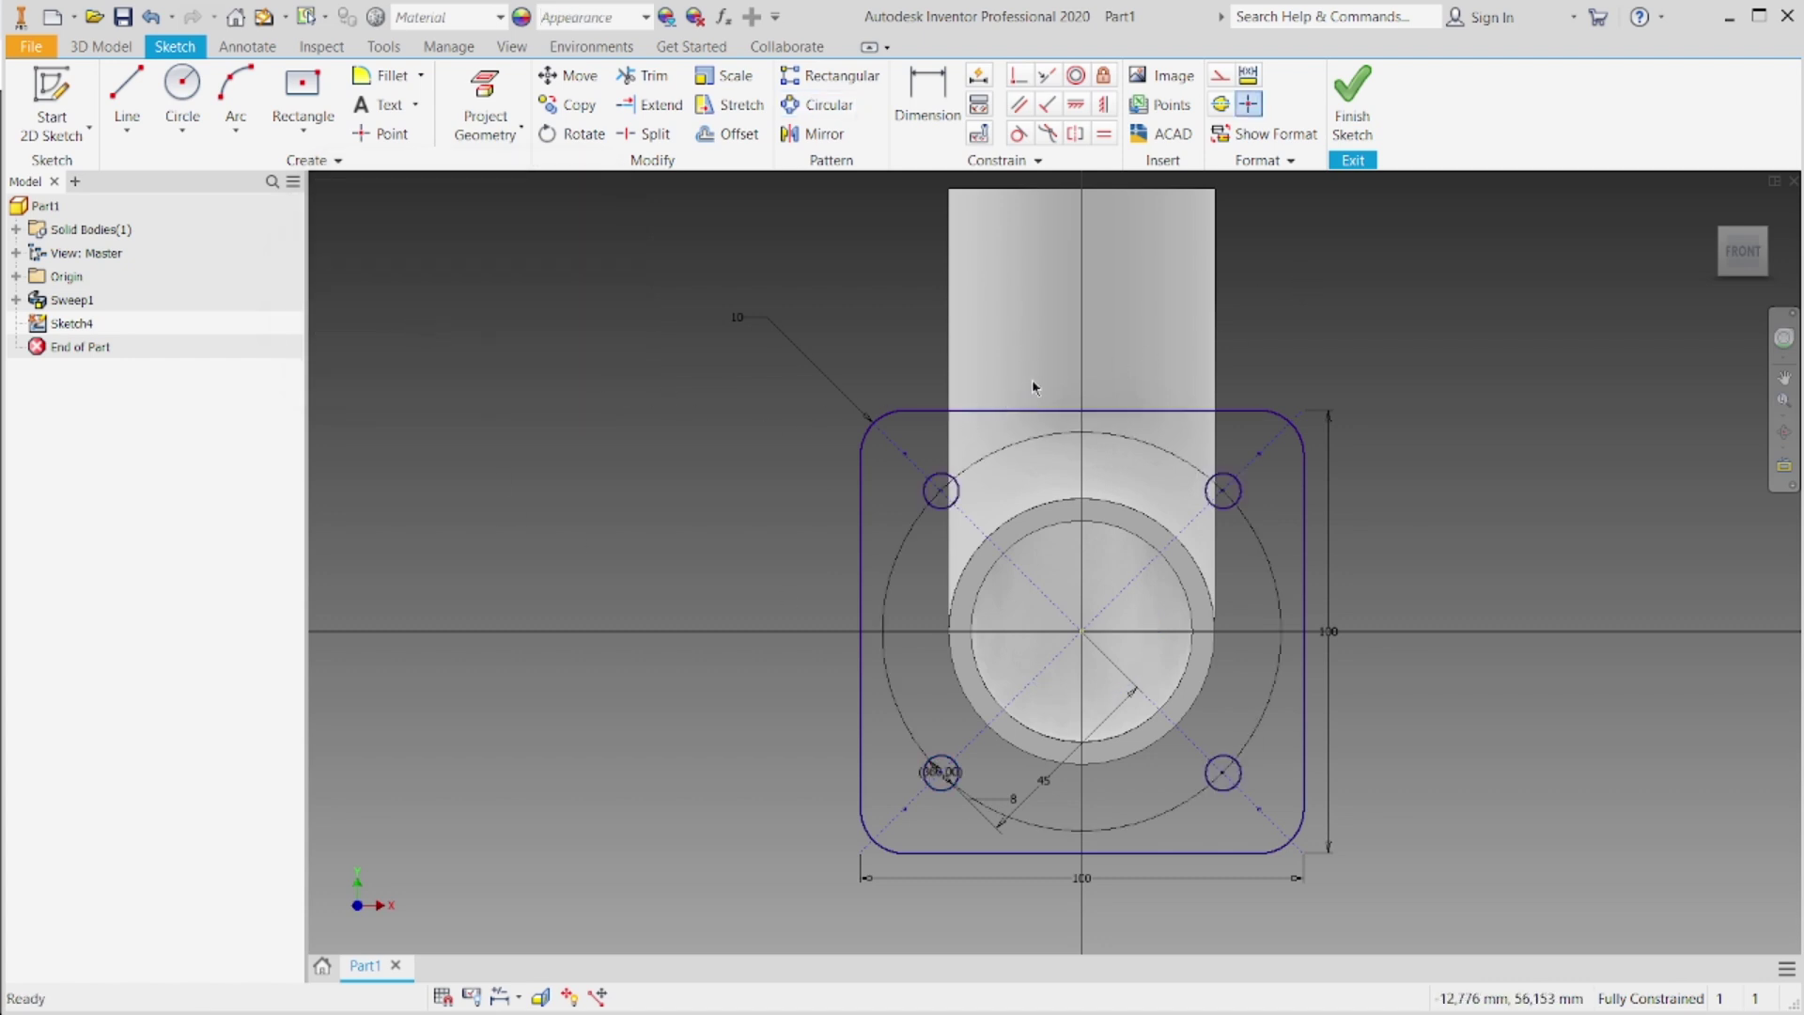
# Step: Compare the hole layout with the reference drawing and finish the flange sketch
pyautogui.hotkey('alt', 'Tab')
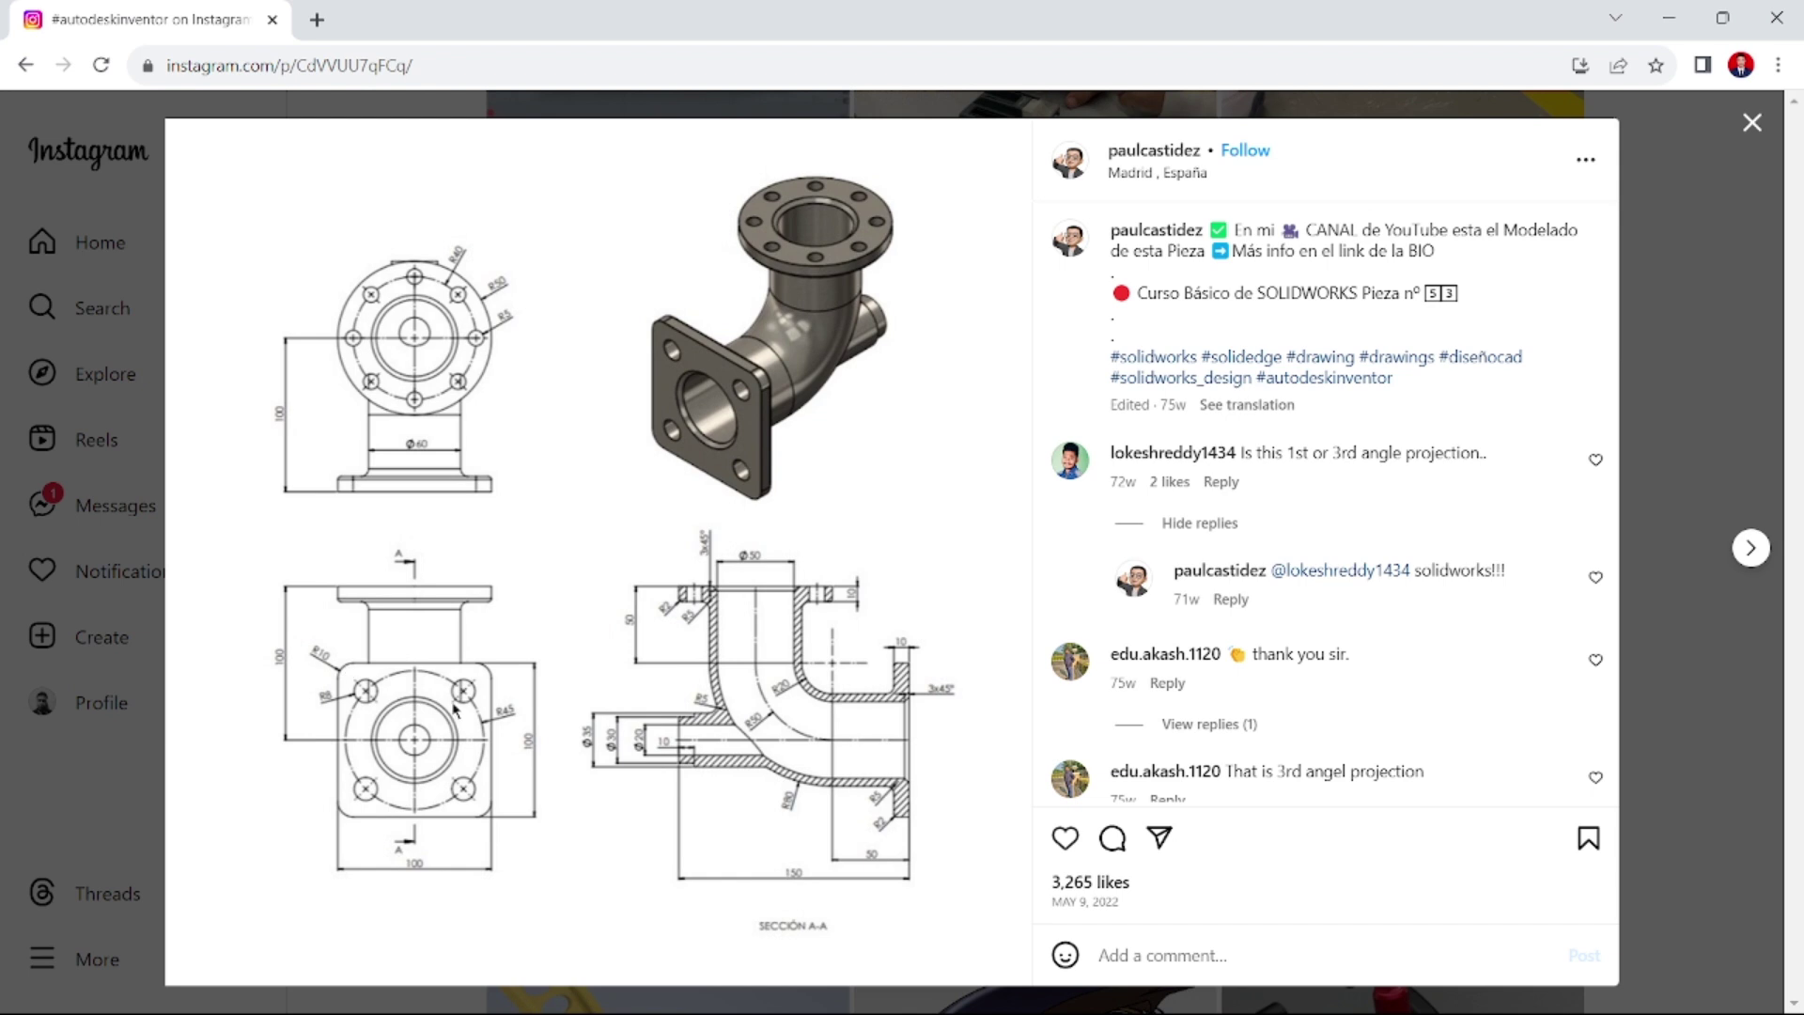
pyautogui.hotkey('alt', 'Tab')
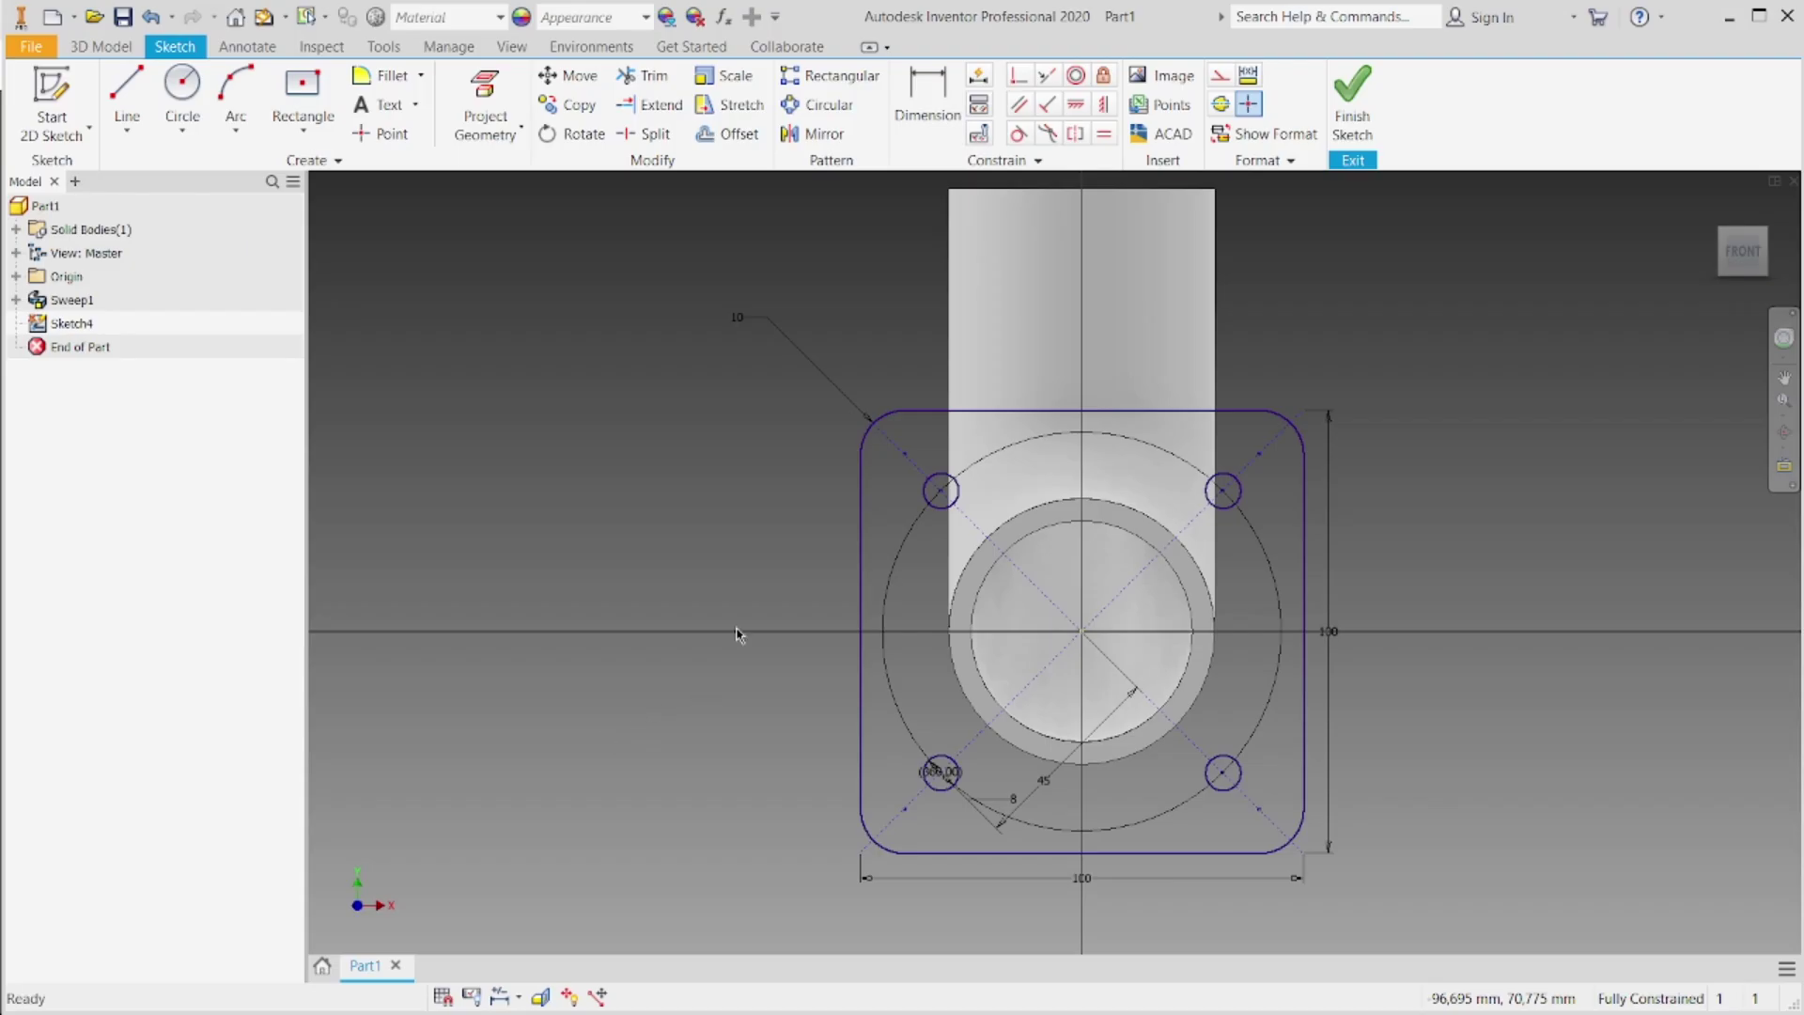
pyautogui.click(1354, 114)
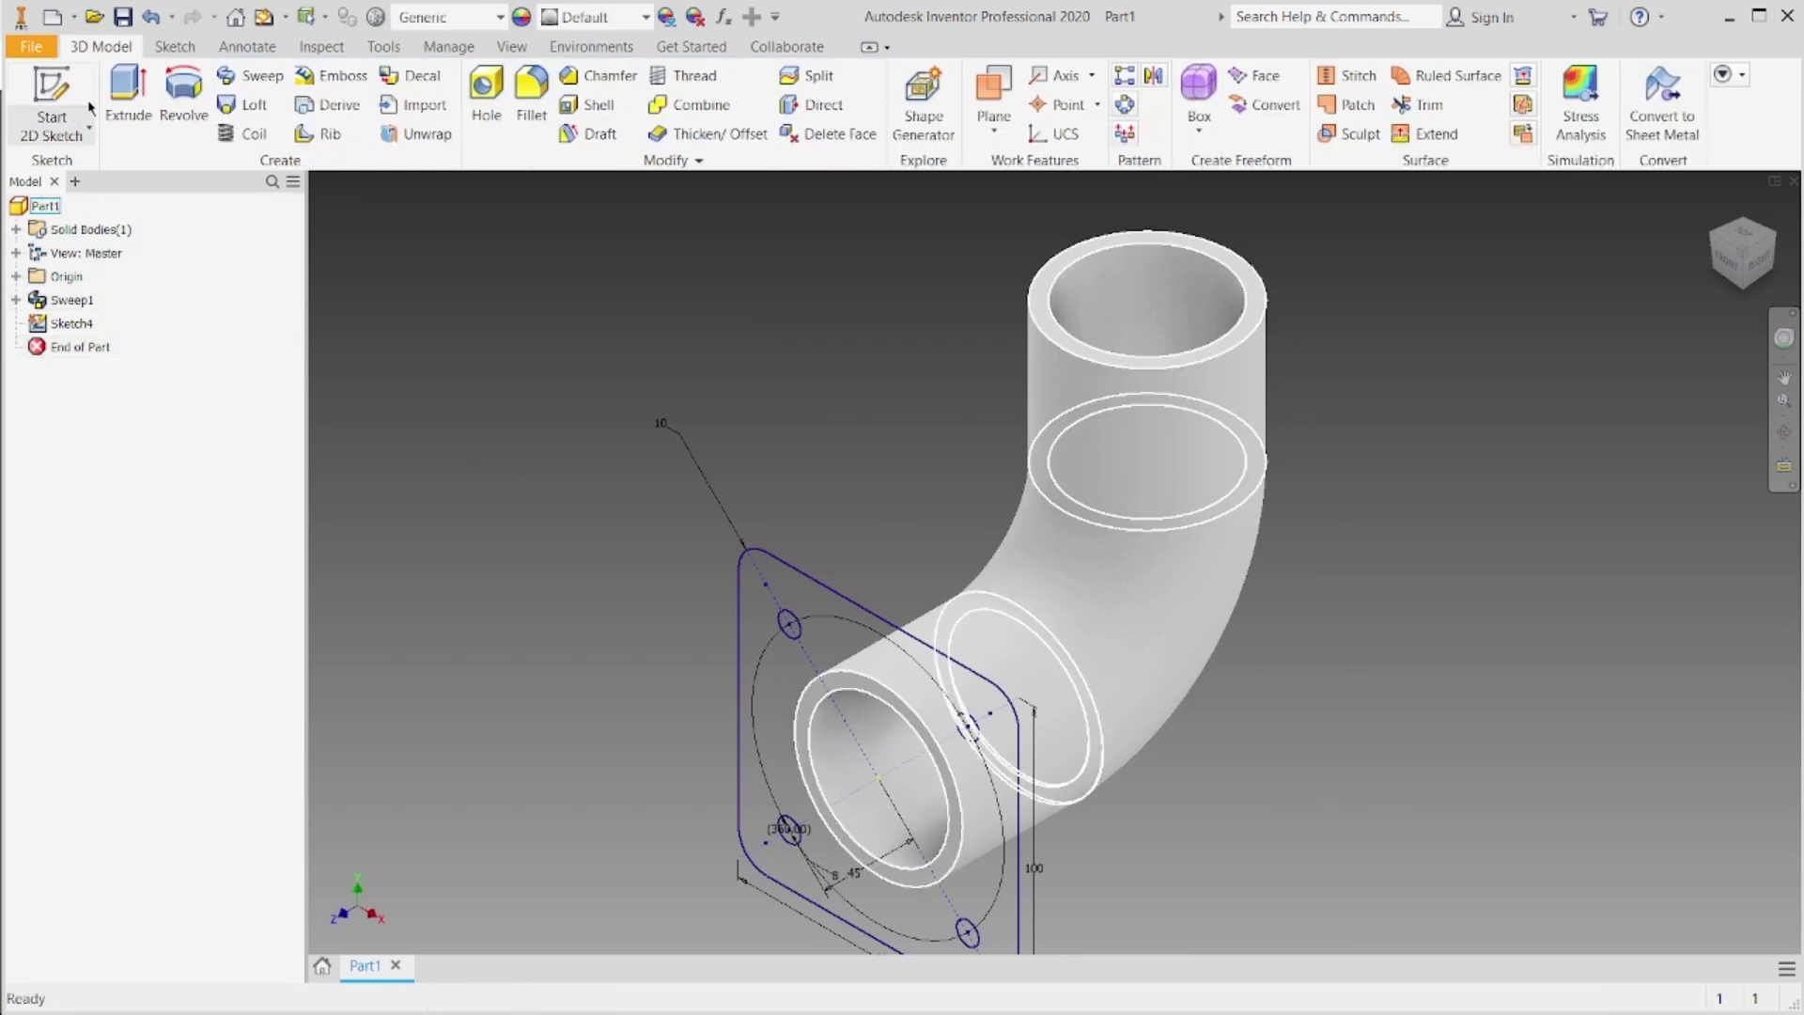
pyautogui.click(127, 94)
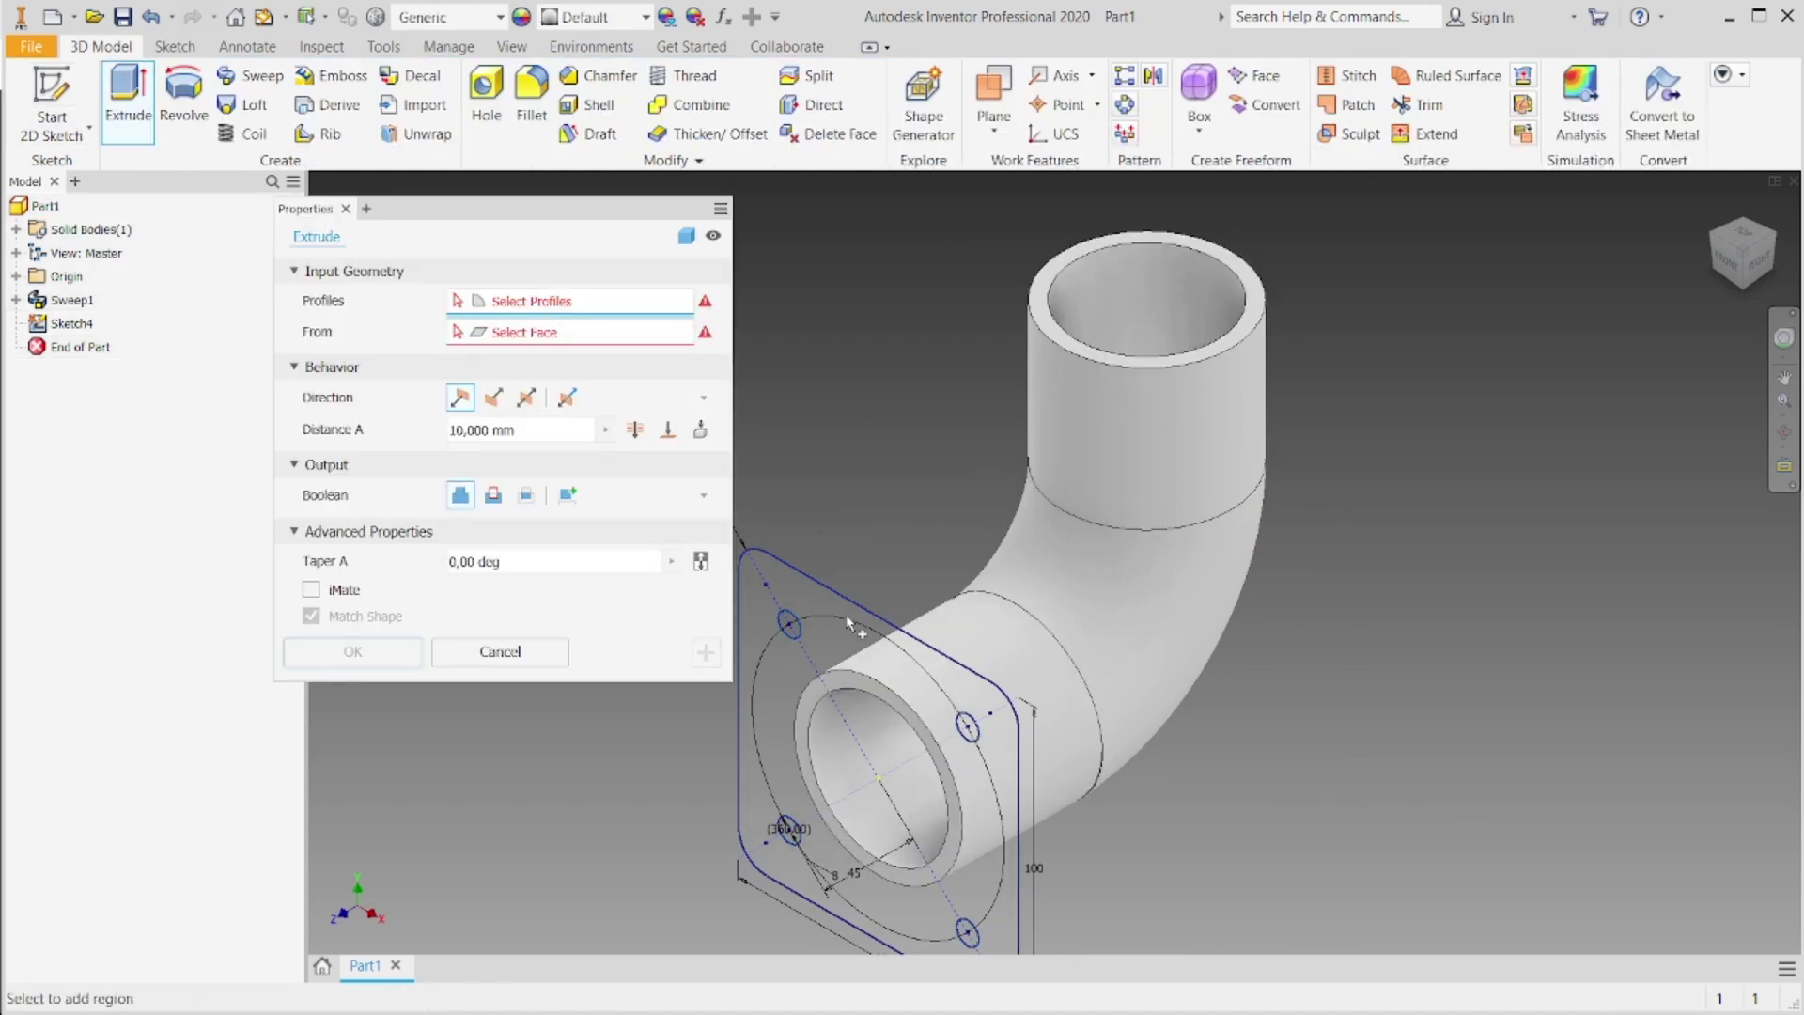
pyautogui.hotkey('alt', 'Tab')
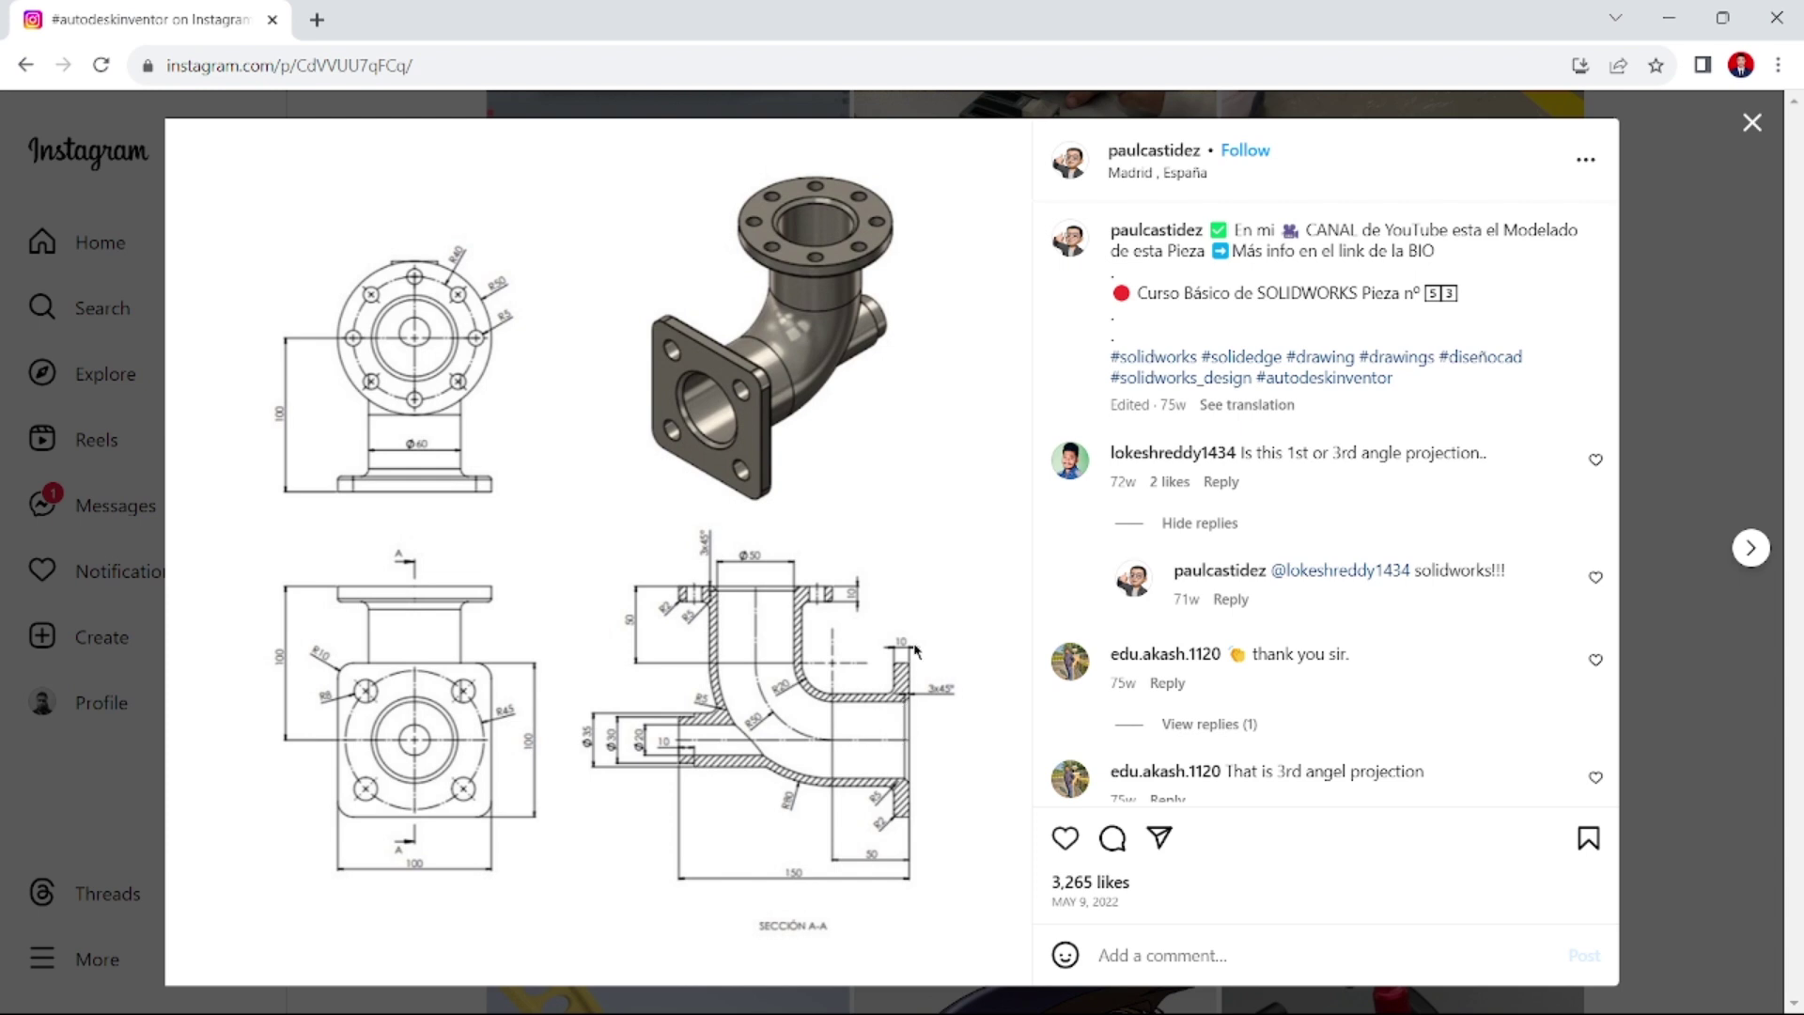
pyautogui.hotkey('alt', 'Tab')
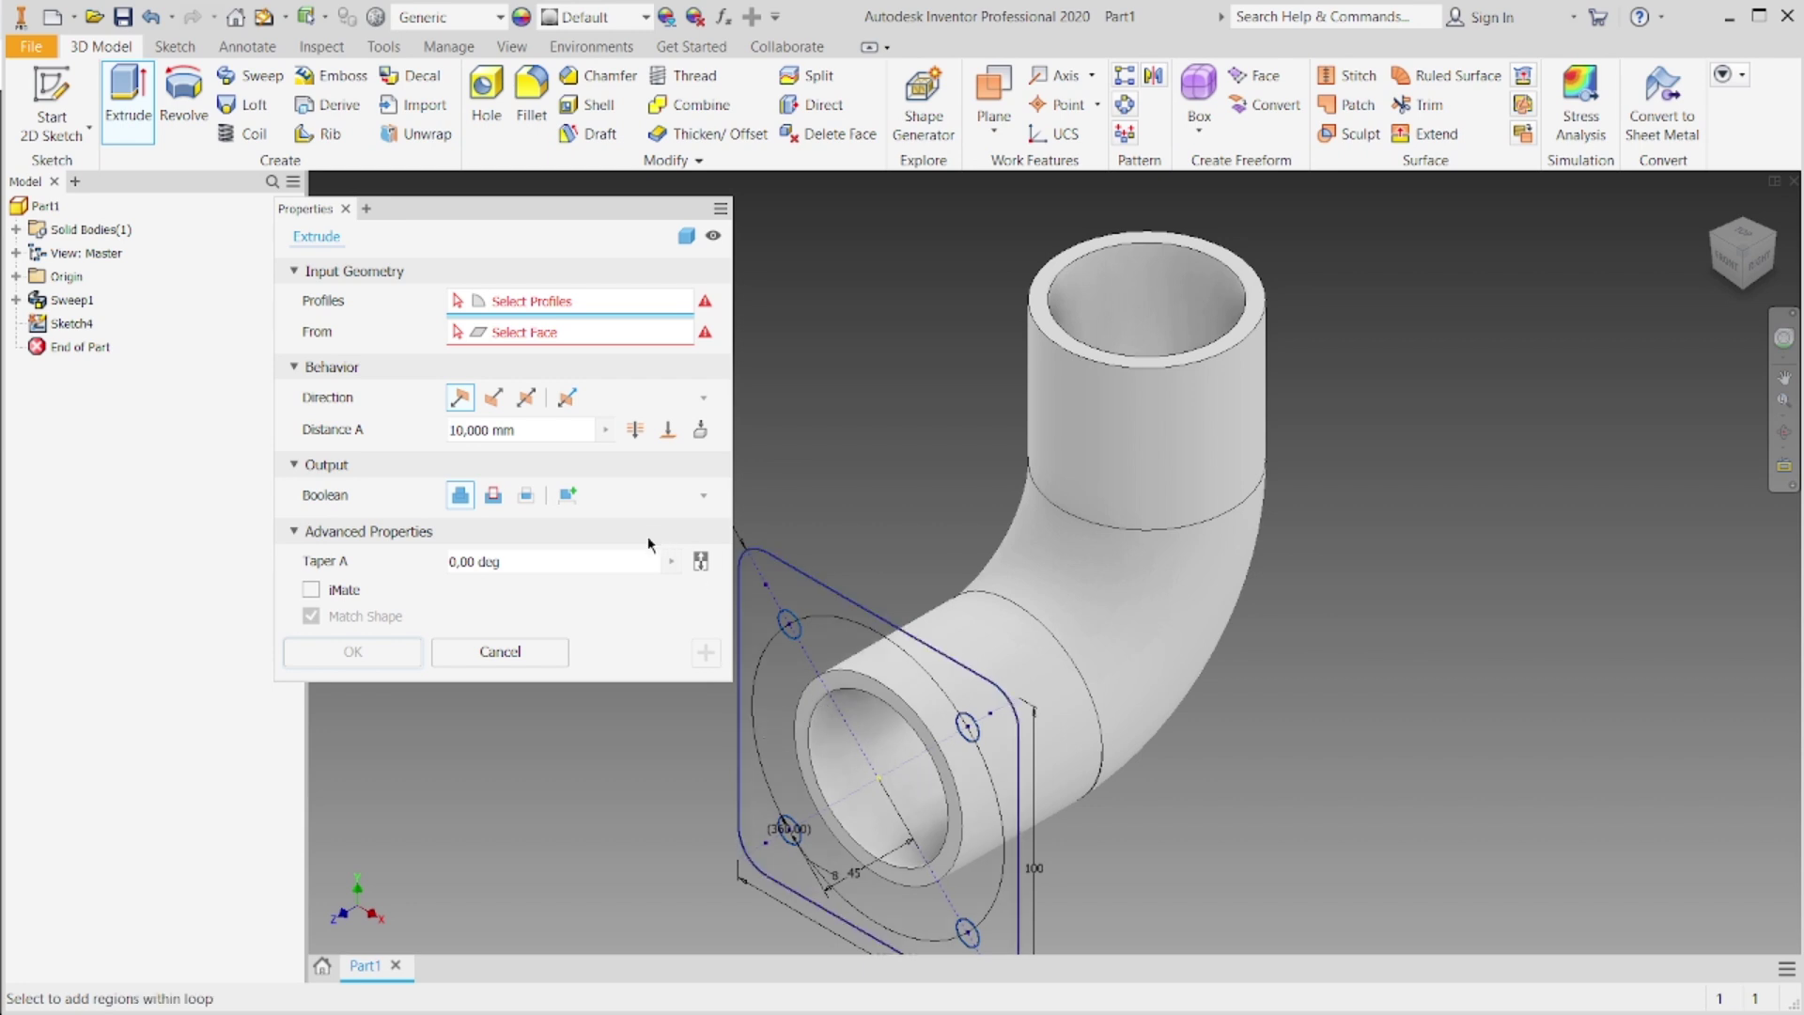
pyautogui.click(542, 660)
pyautogui.scroll(3, 893, 739)
pyautogui.scroll(-3, 1004, 477)
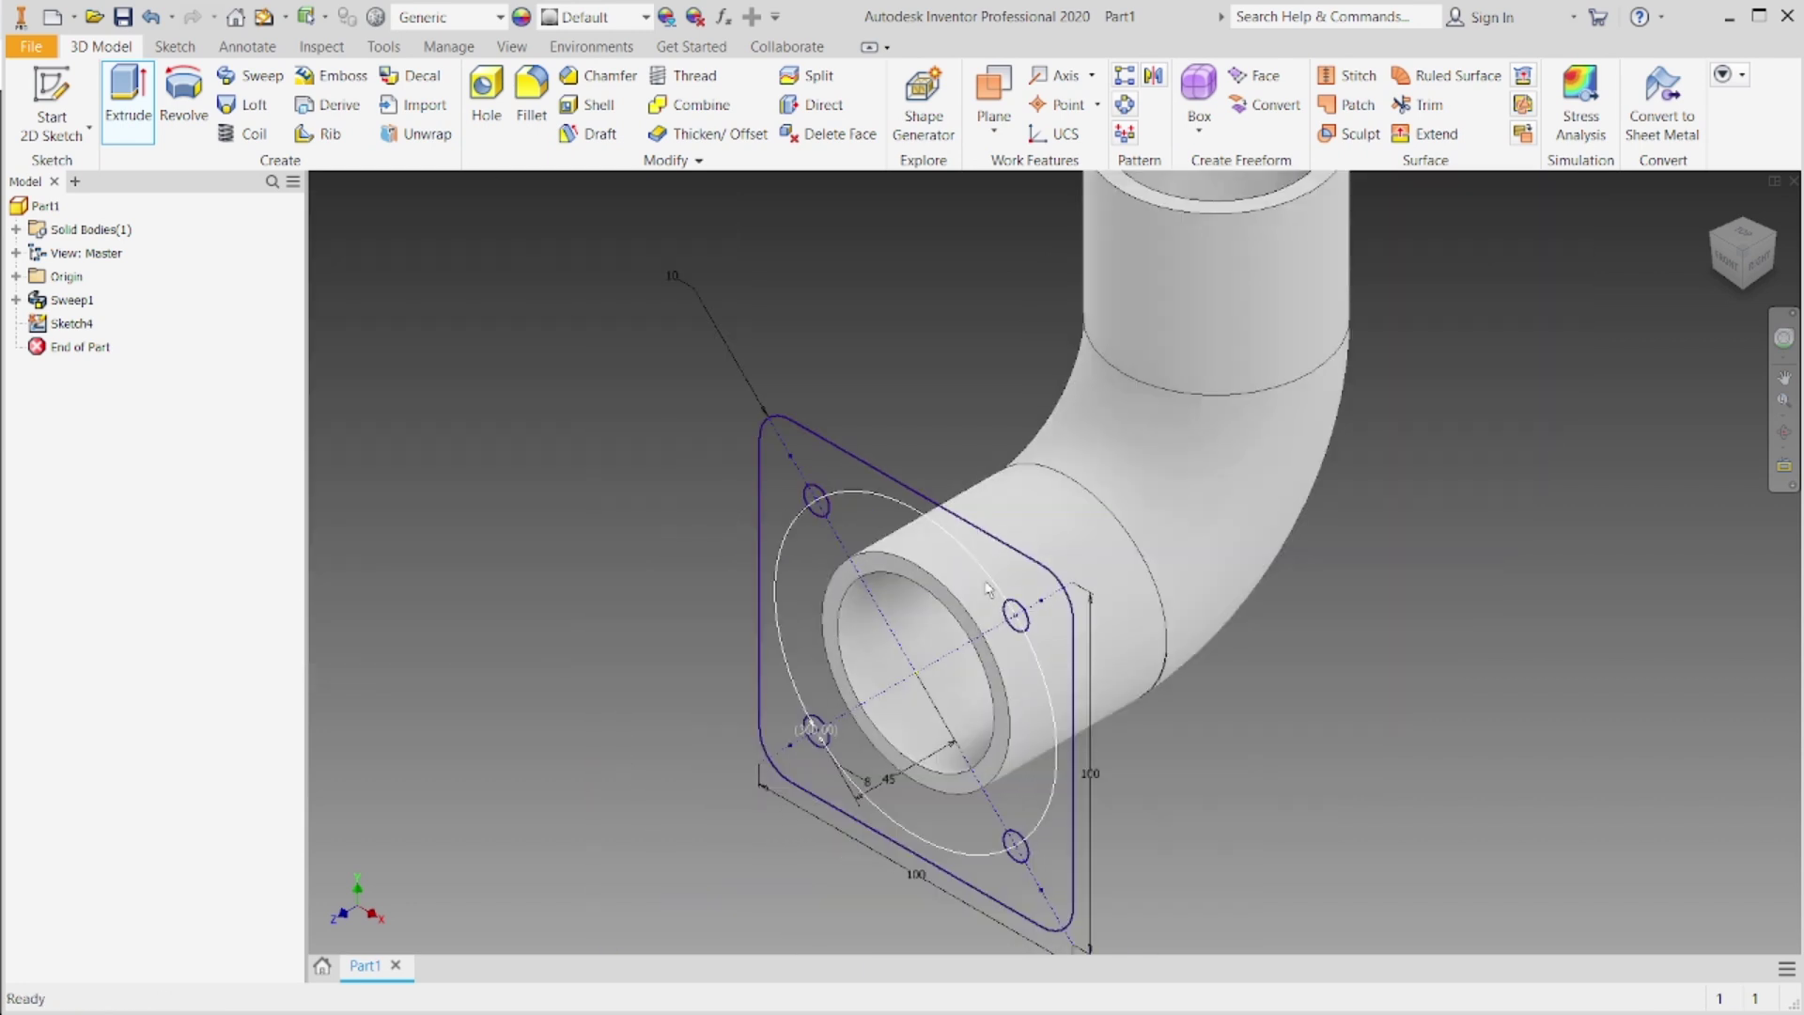
pyautogui.scroll(3, 973, 593)
pyautogui.scroll(-3, 949, 578)
# Step: Check the reference drawing, edit the square flange sketch to project the pipe's outer circular edge into it, and finish the sketch
pyautogui.hotkey('alt', 'Tab')
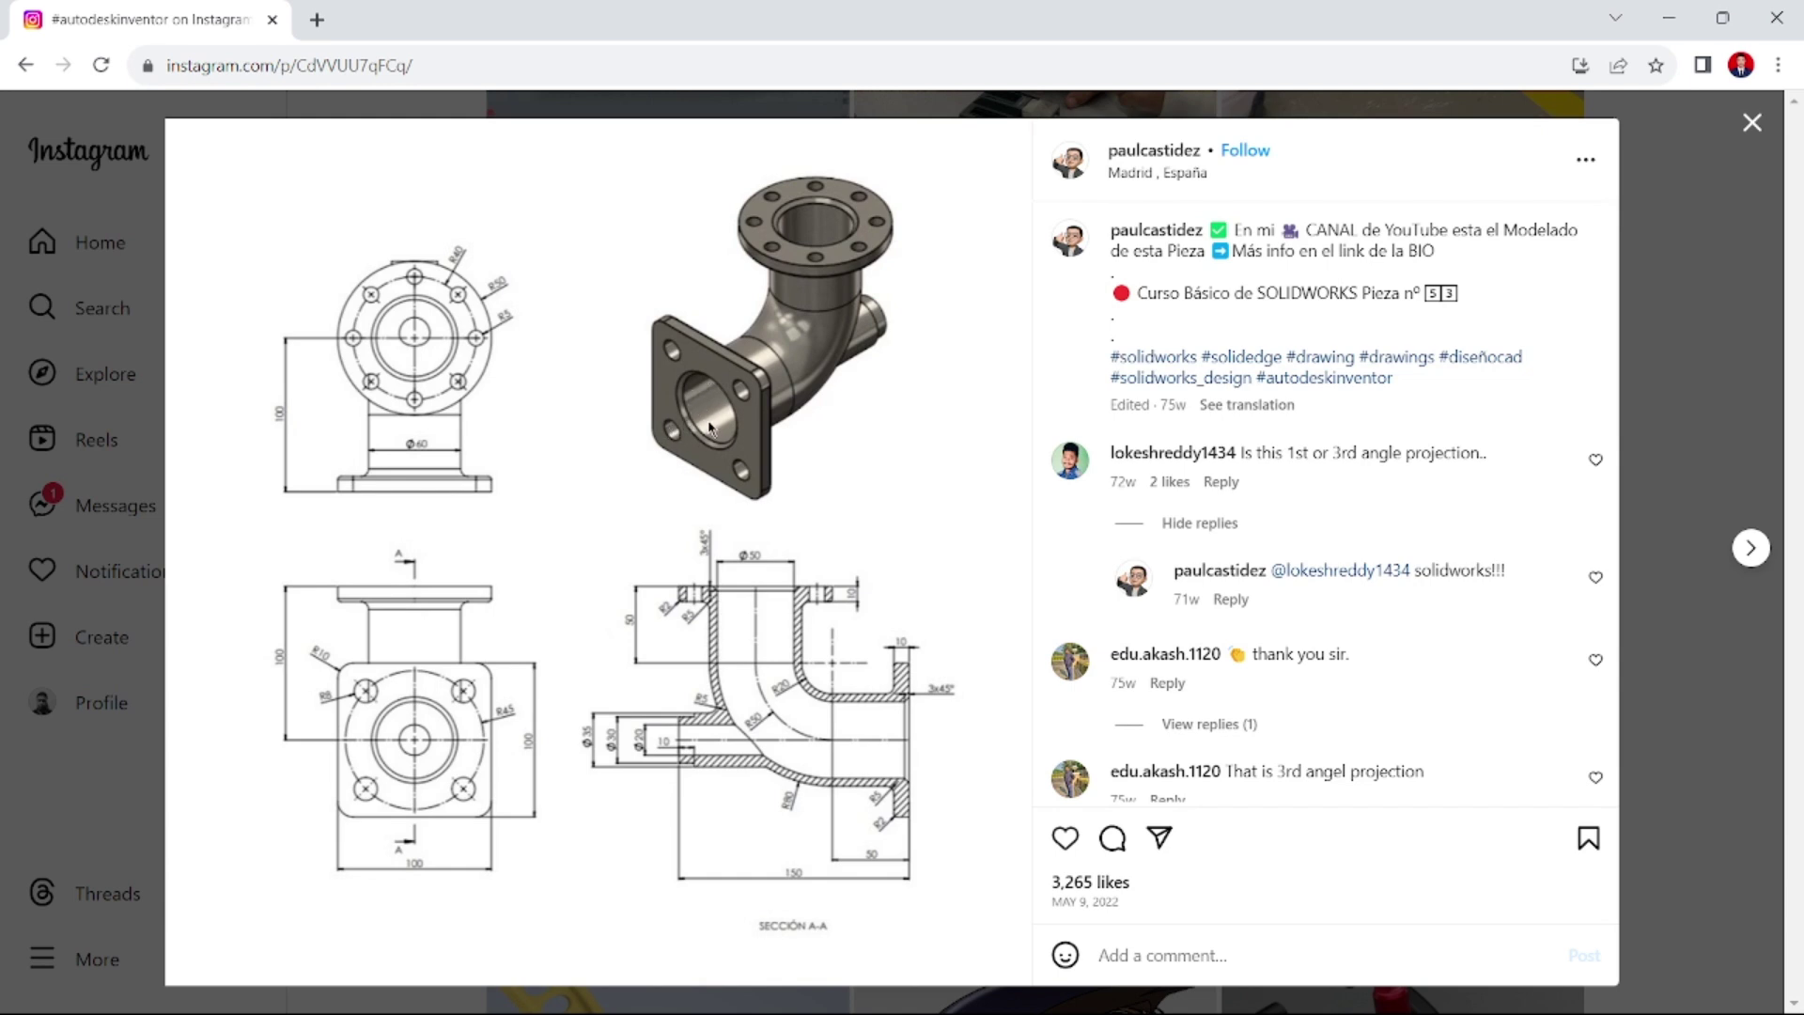
pyautogui.hotkey('alt', 'Tab')
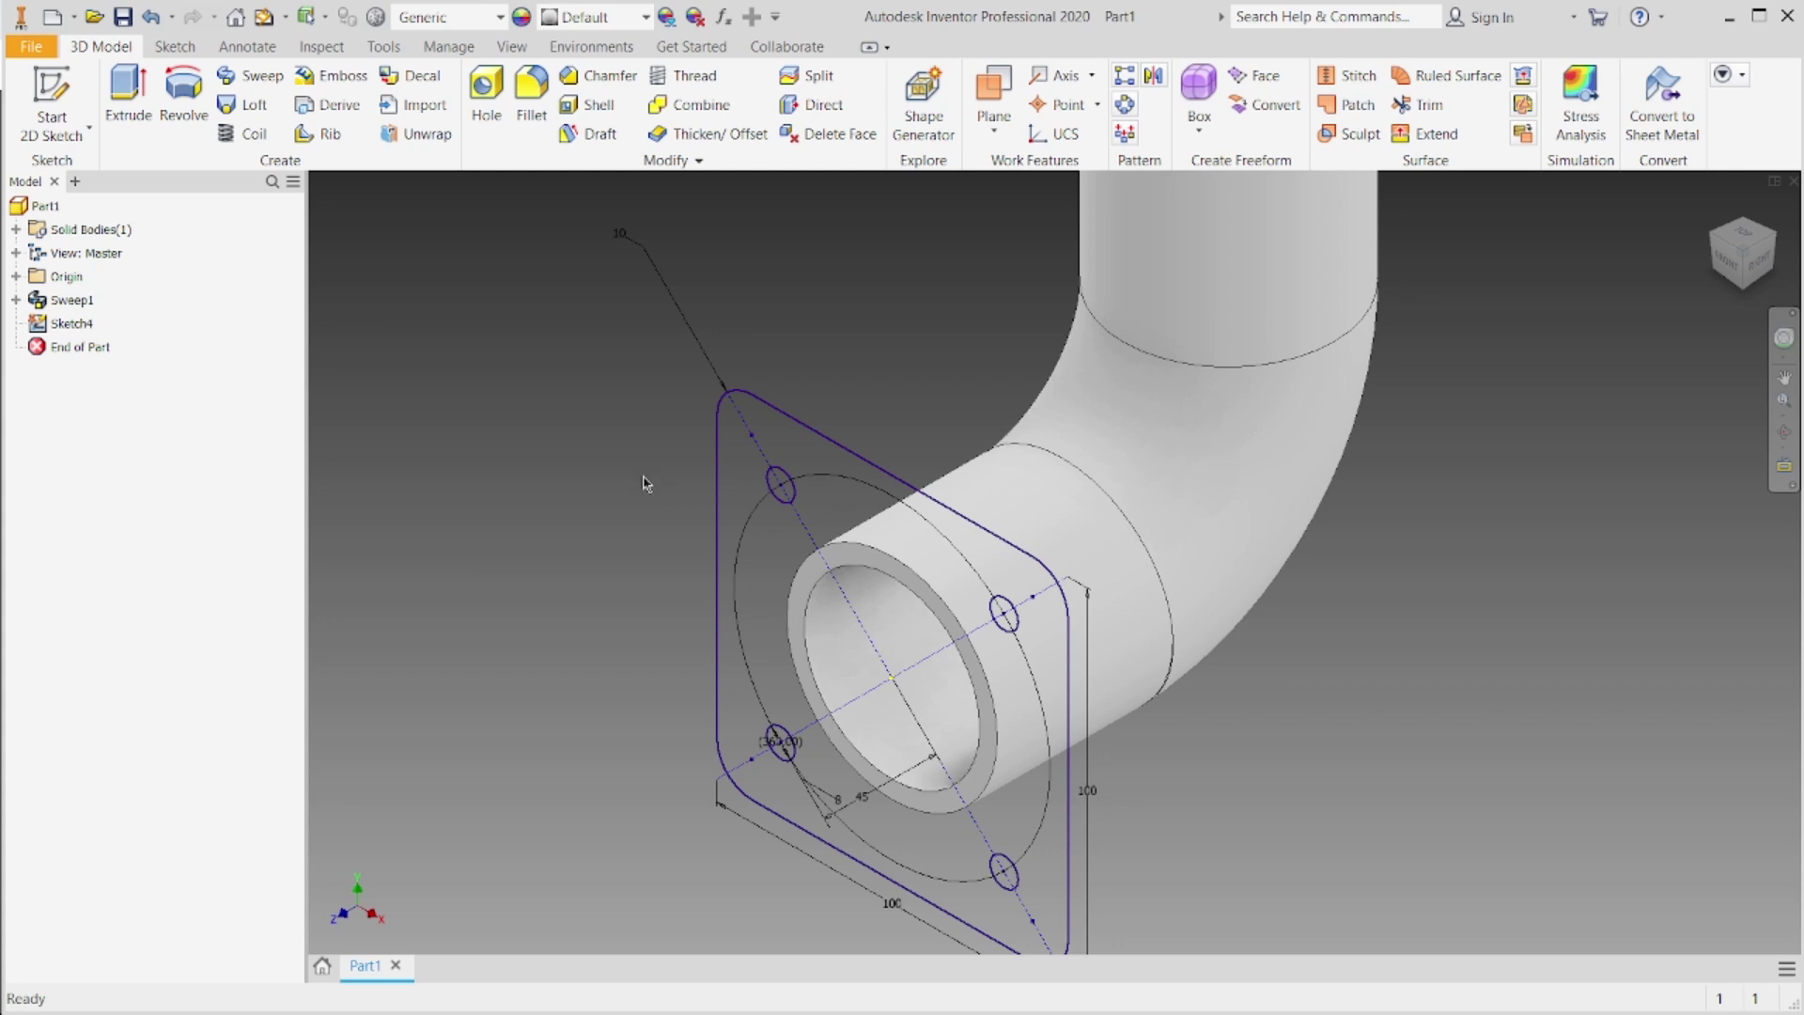
pyautogui.rightClick(60, 323)
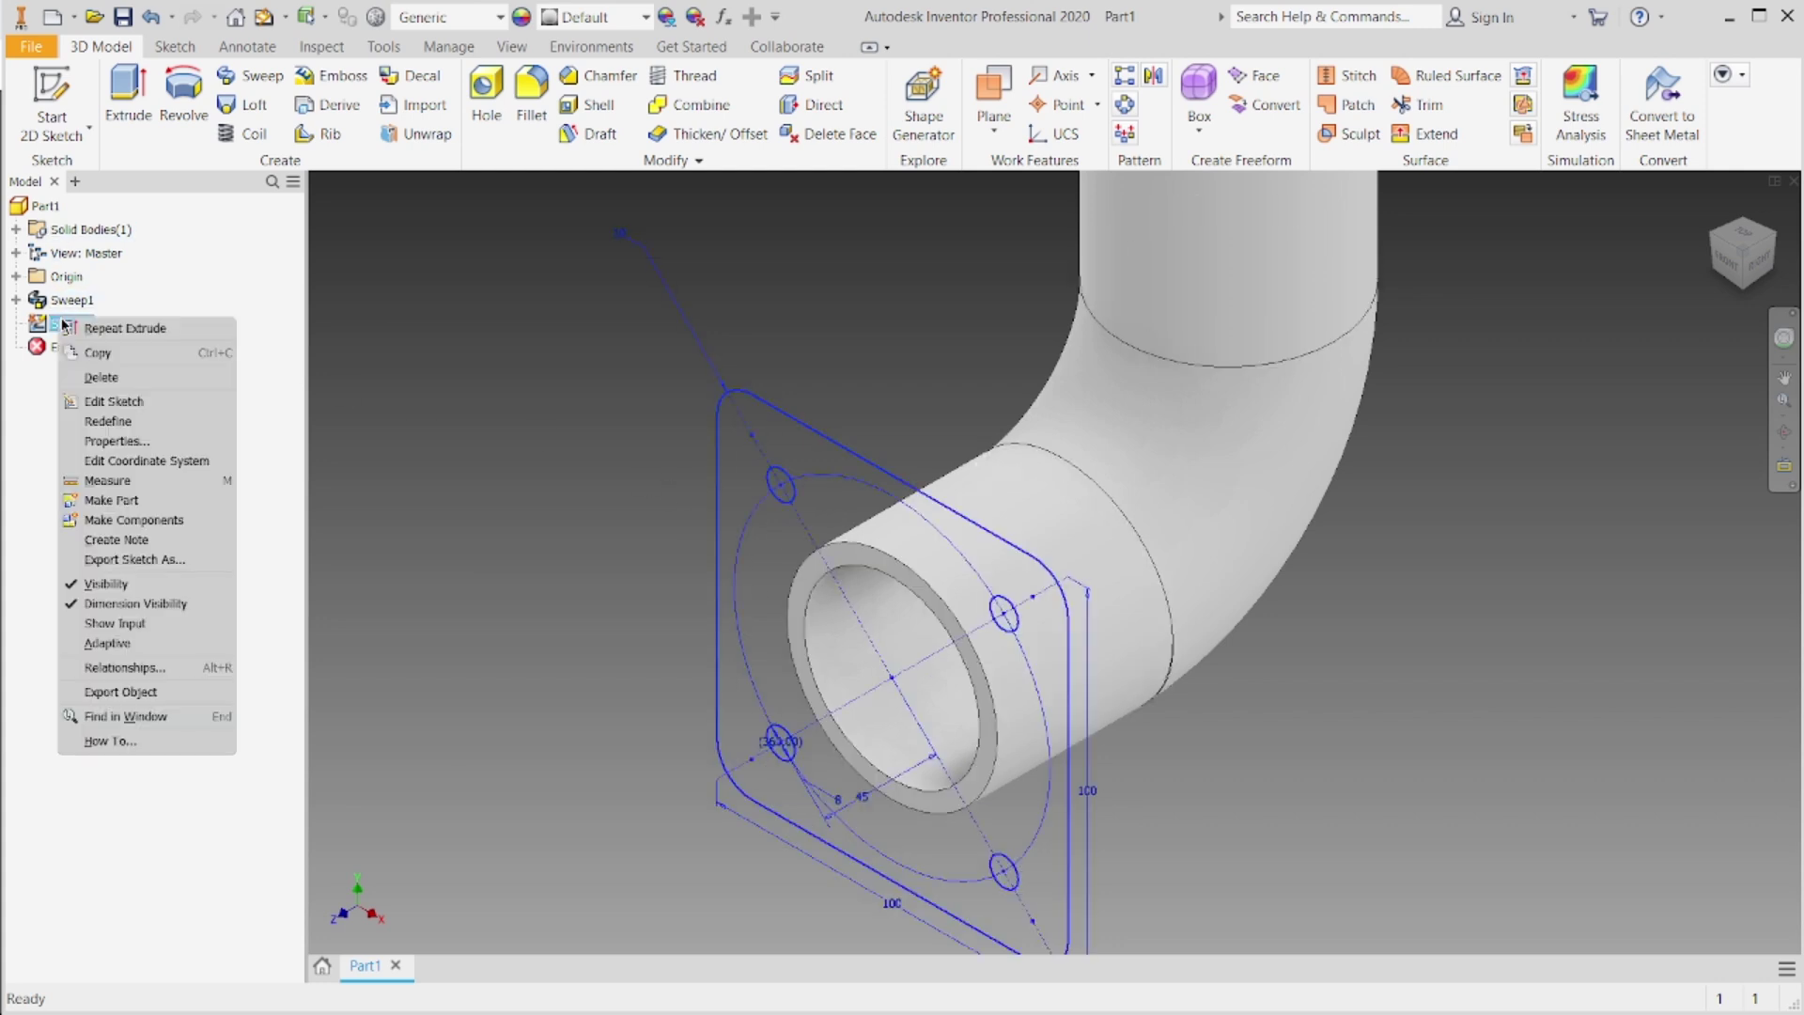
pyautogui.click(149, 403)
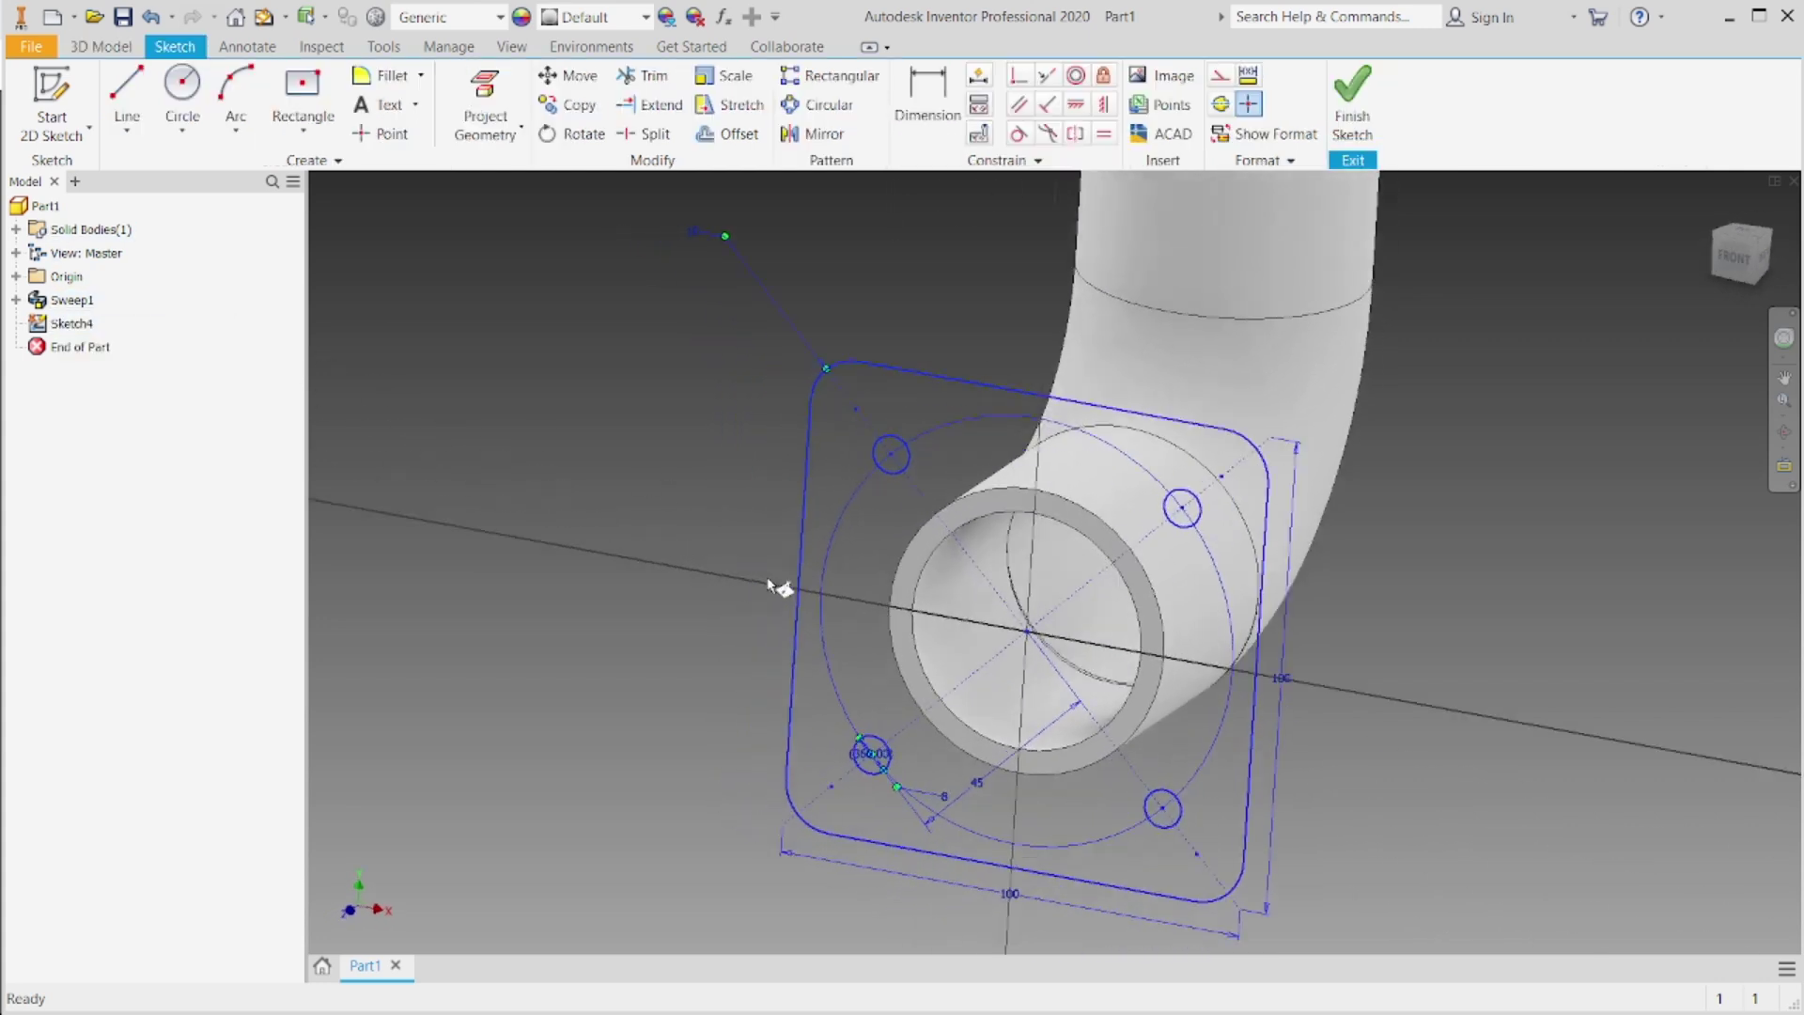
pyautogui.click(470, 106)
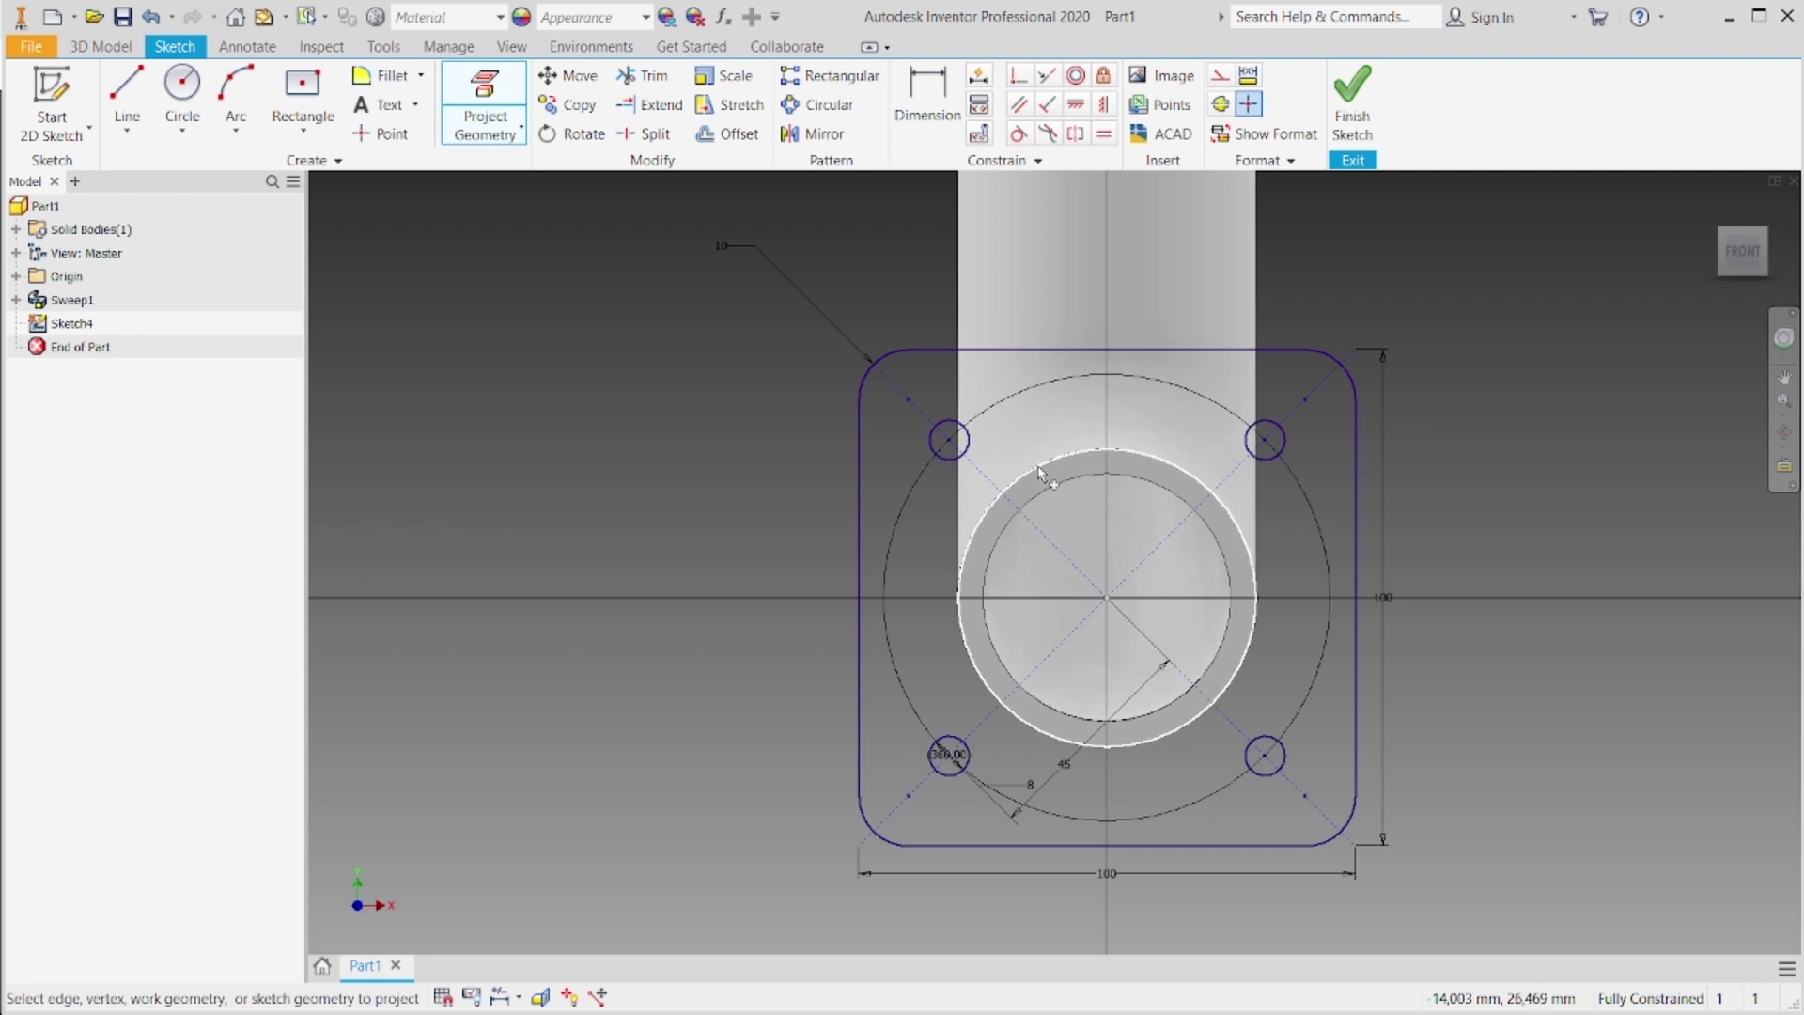
pyautogui.click(984, 502)
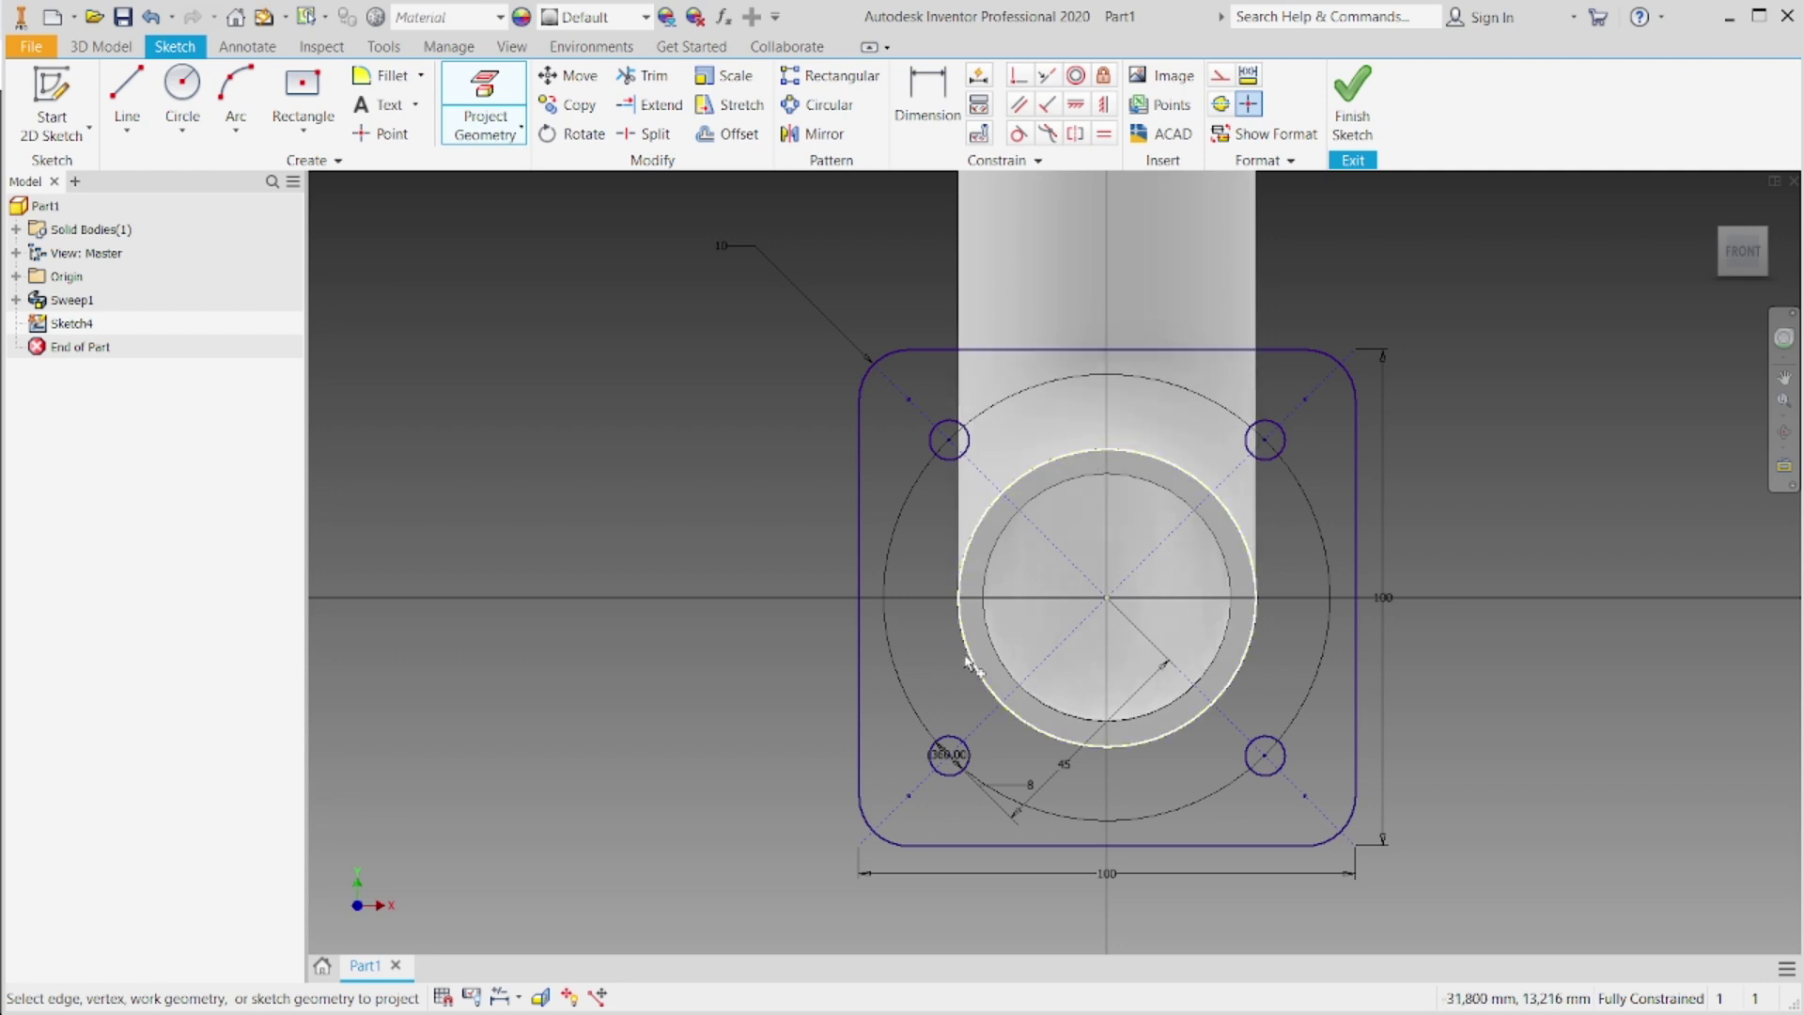
pyautogui.click(1241, 529)
pyautogui.click(1344, 122)
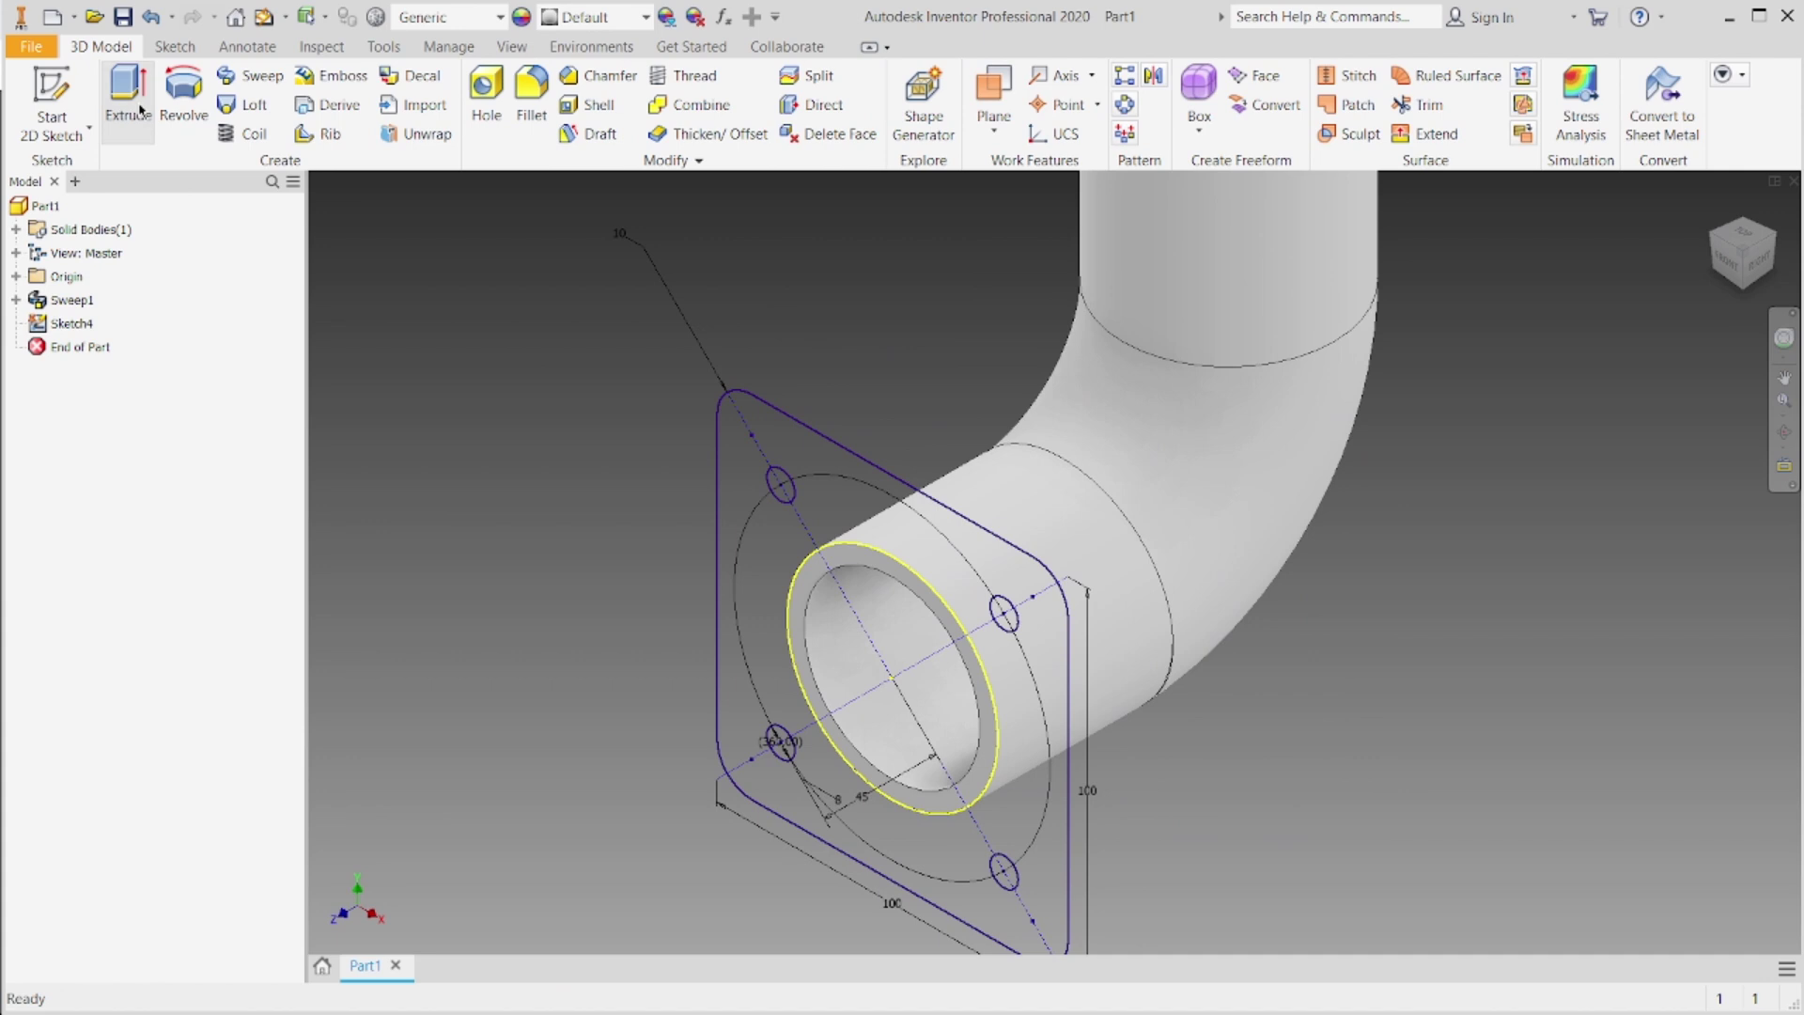
# Step: Extrude the square flange profile around the pipe 10 mm in the flipped direction, back along the pipe, joined to the body
pyautogui.click(128, 103)
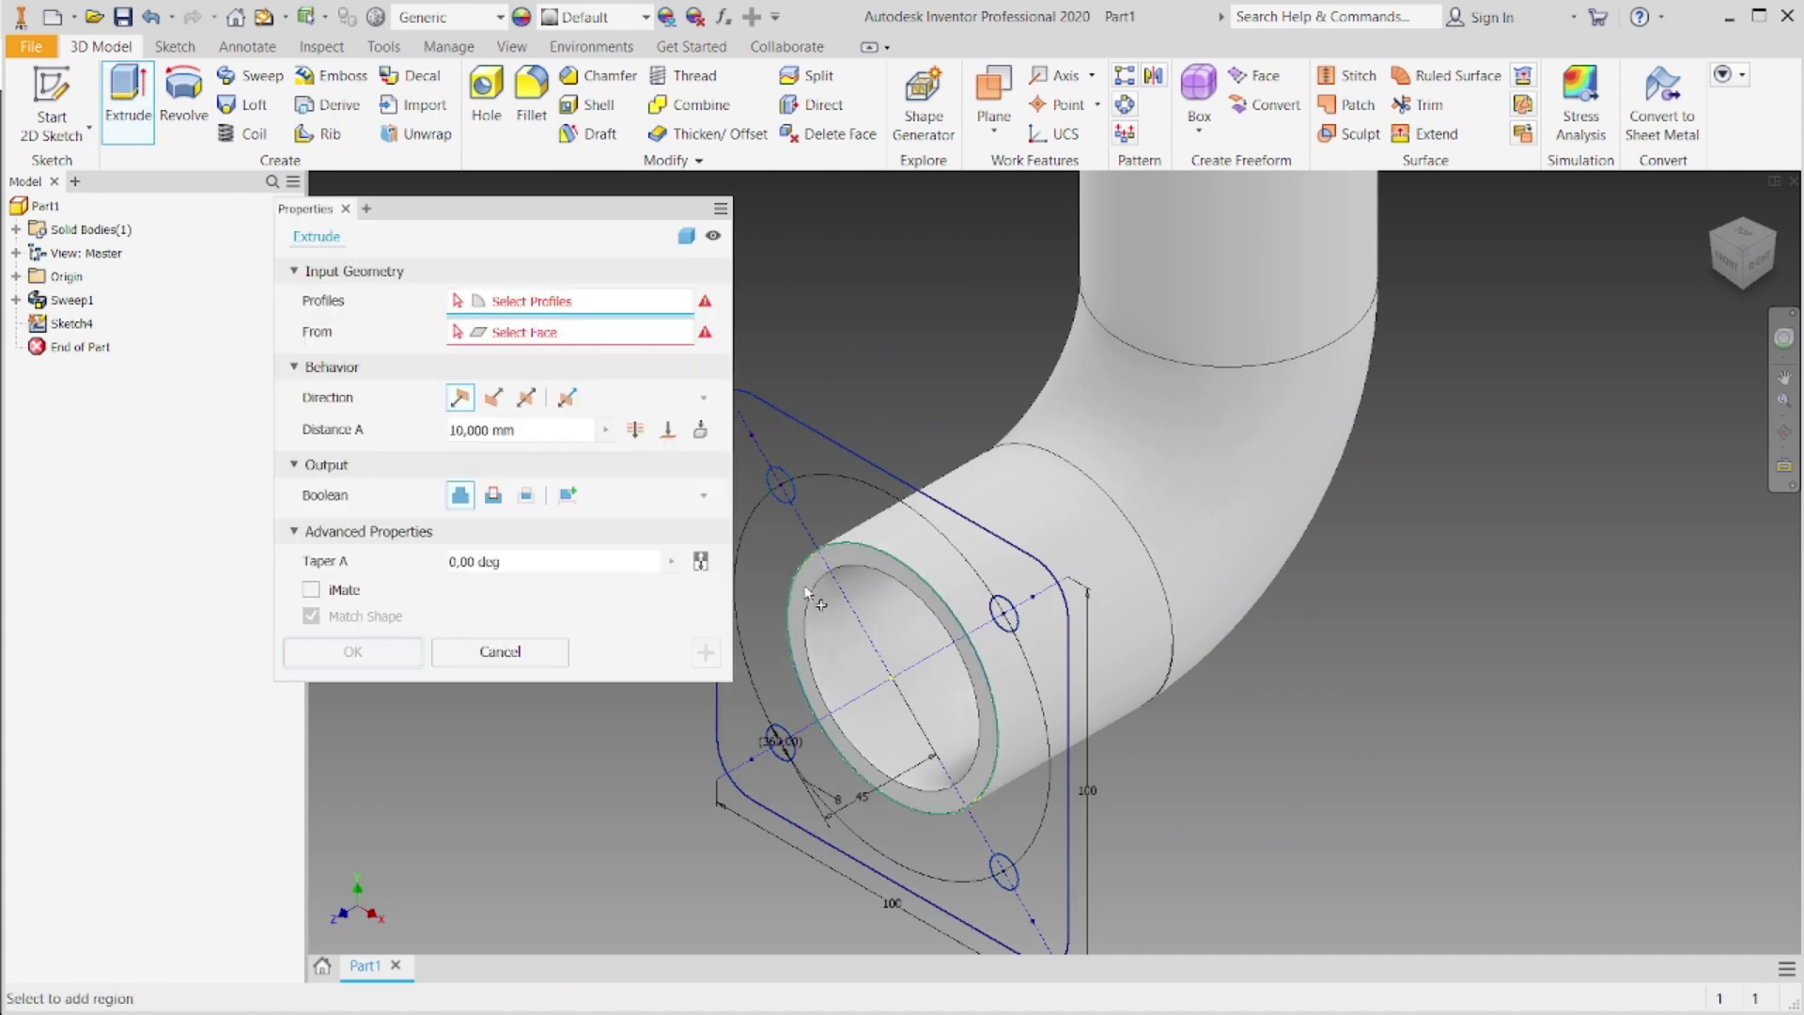
pyautogui.click(813, 505)
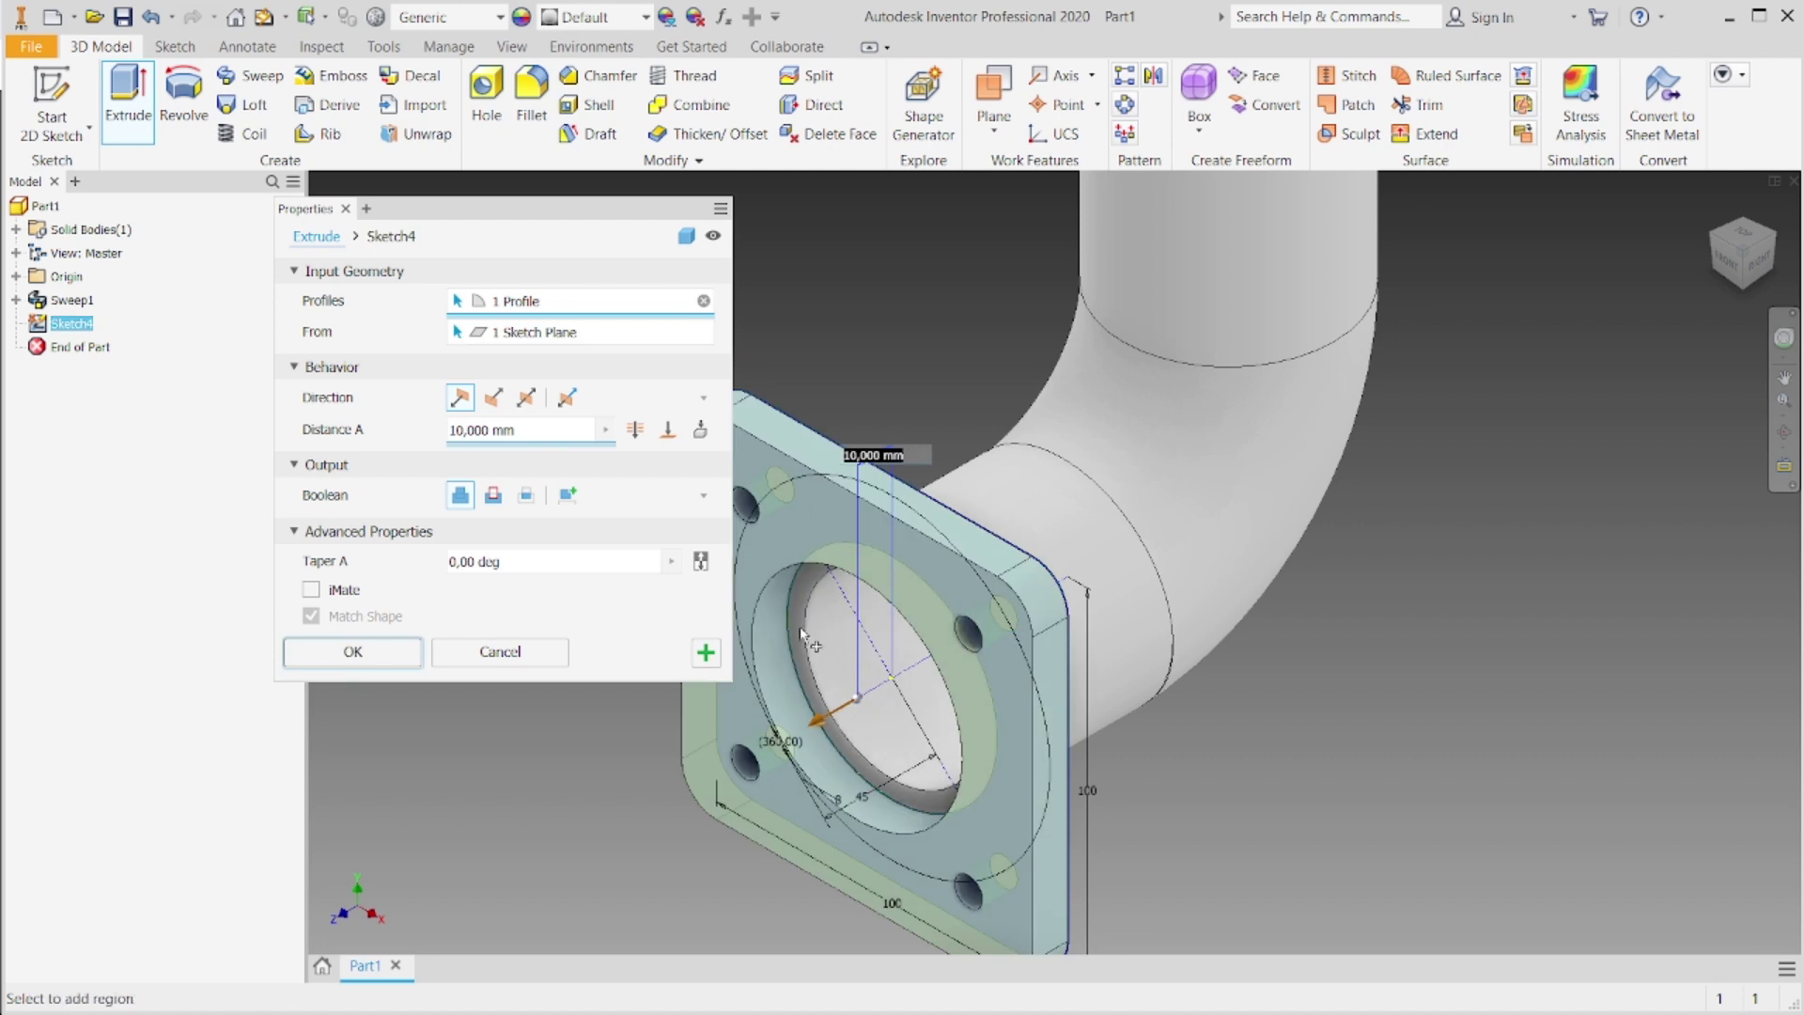
pyautogui.click(493, 399)
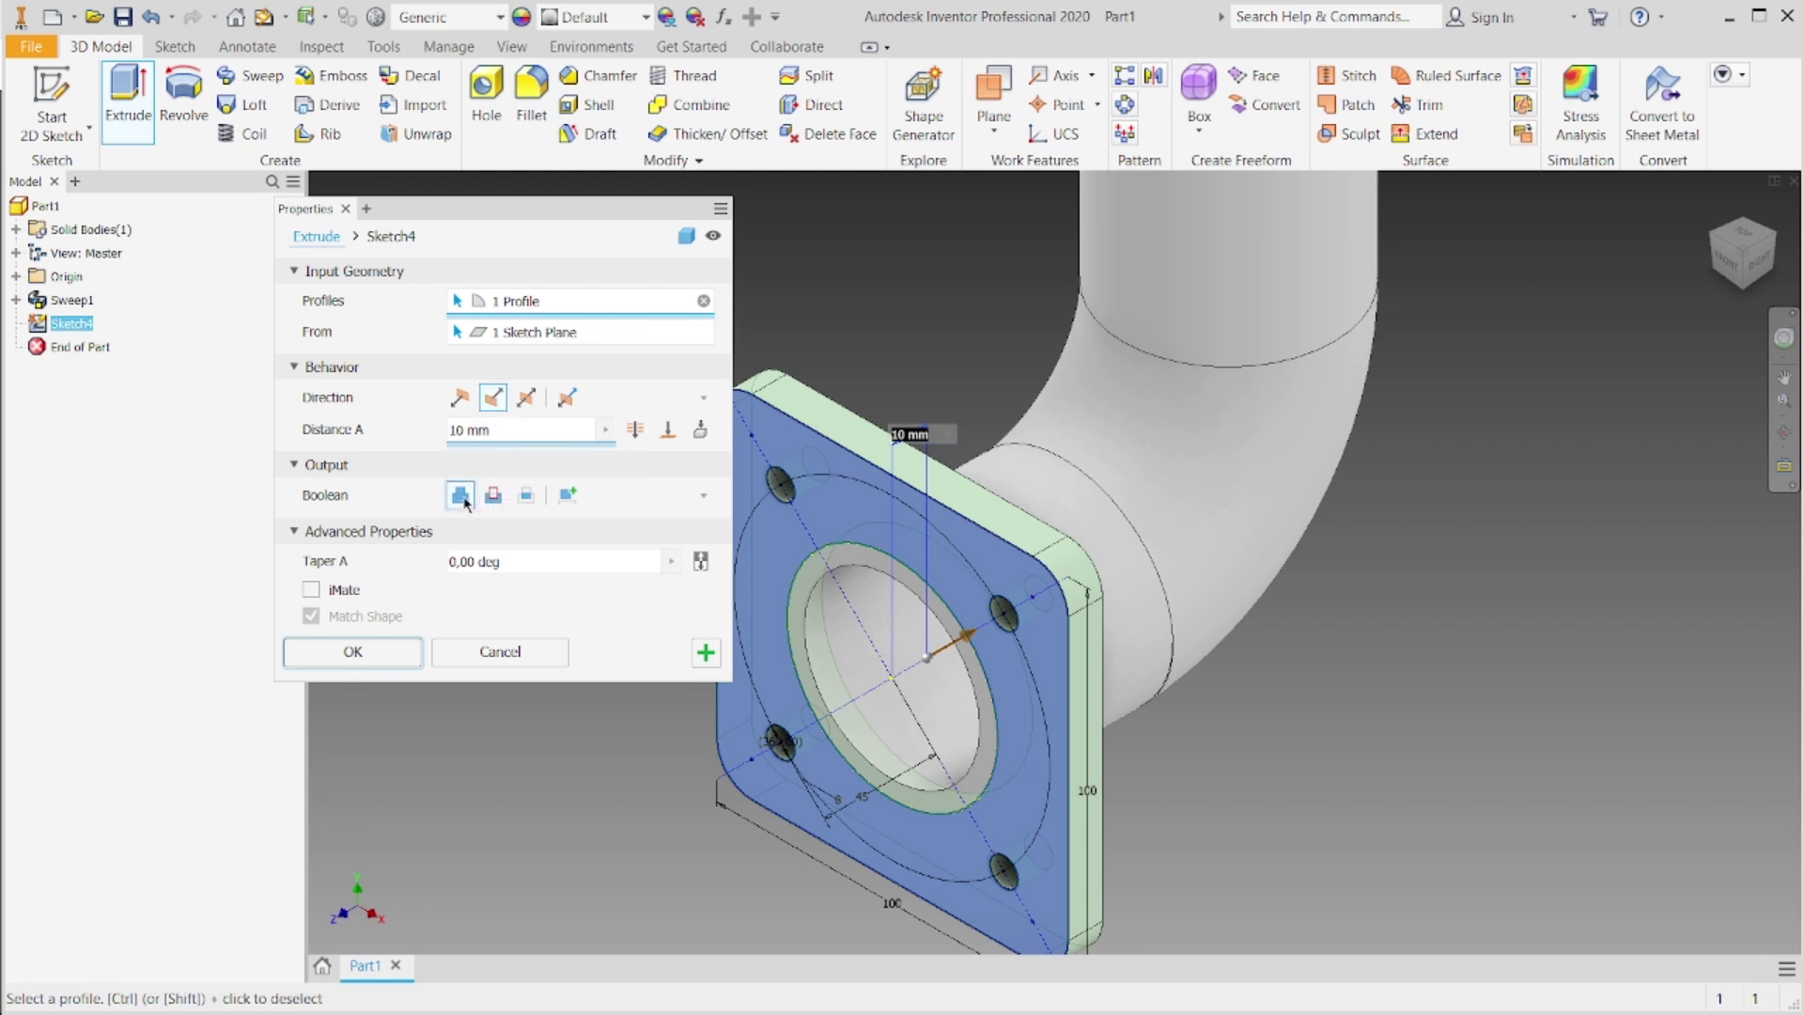
pyautogui.hotkey('alt', 'Tab')
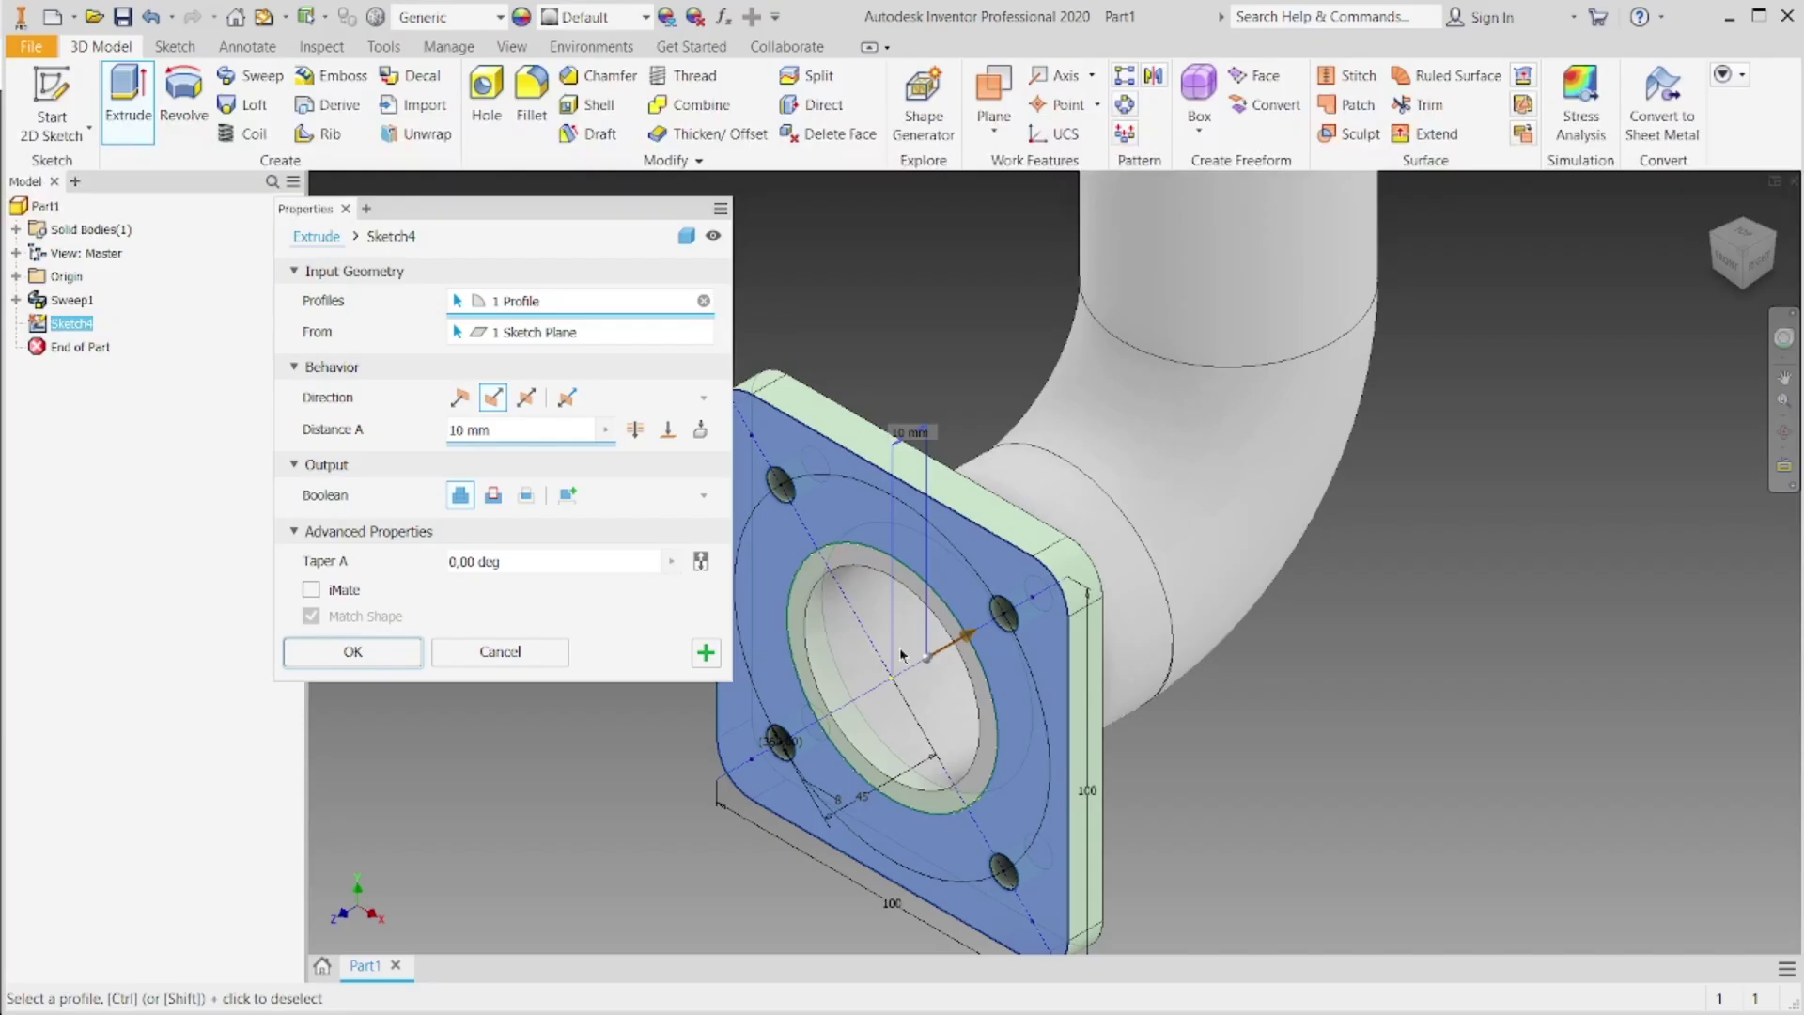
pyautogui.hotkey('alt', 'Tab')
pyautogui.click(404, 657)
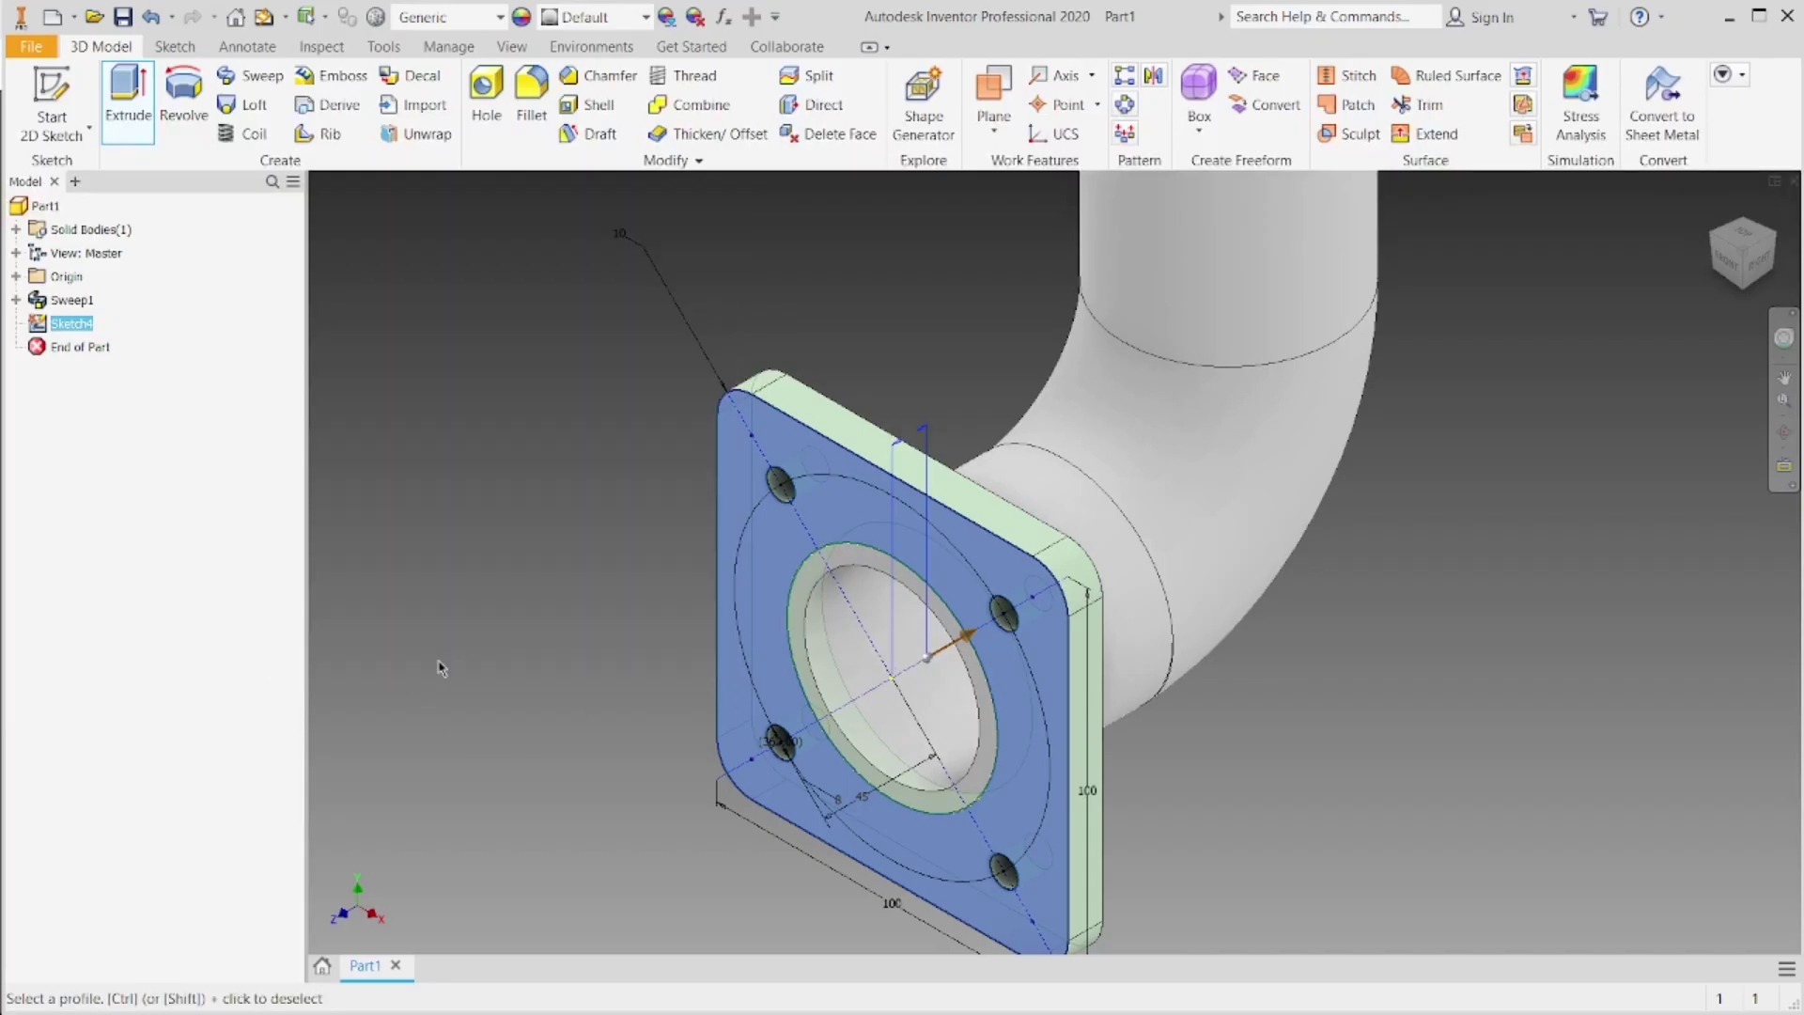
pyautogui.scroll(3, 1154, 614)
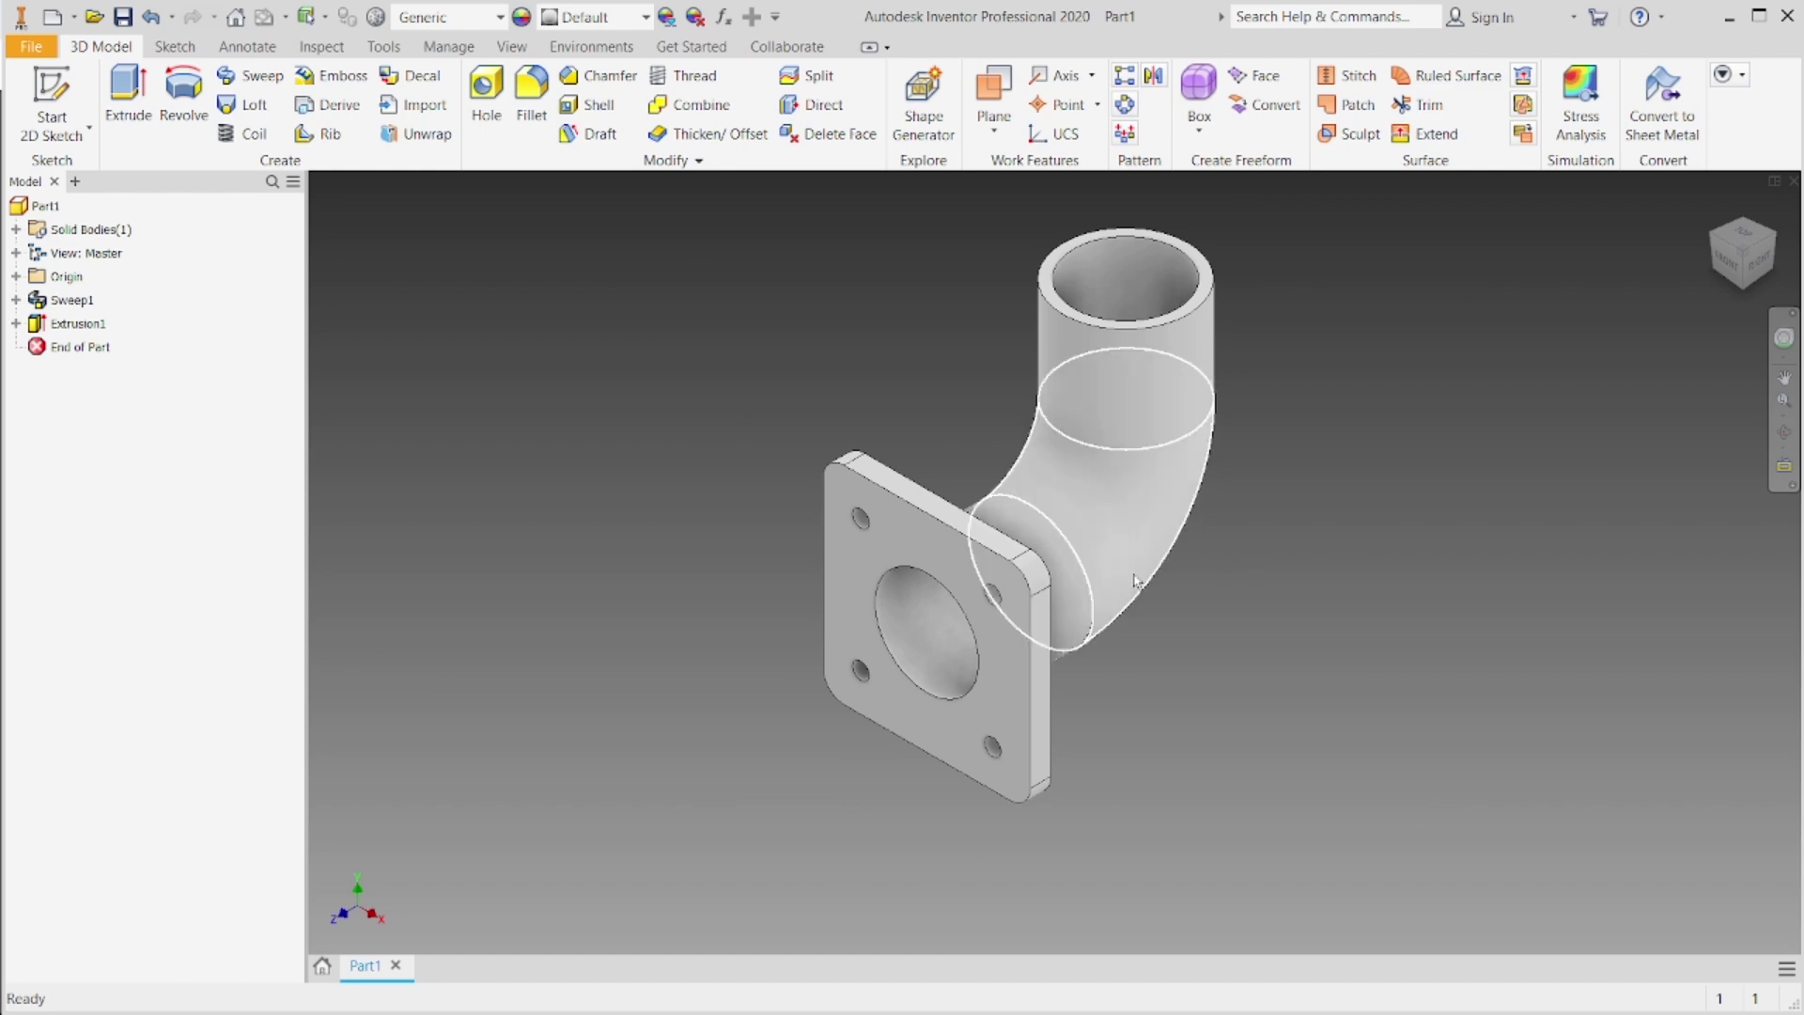
# Step: Chamfer the front edge of the flange's central bore by 3 mm and consult the reference drawing
pyautogui.hotkey('alt', 'Tab')
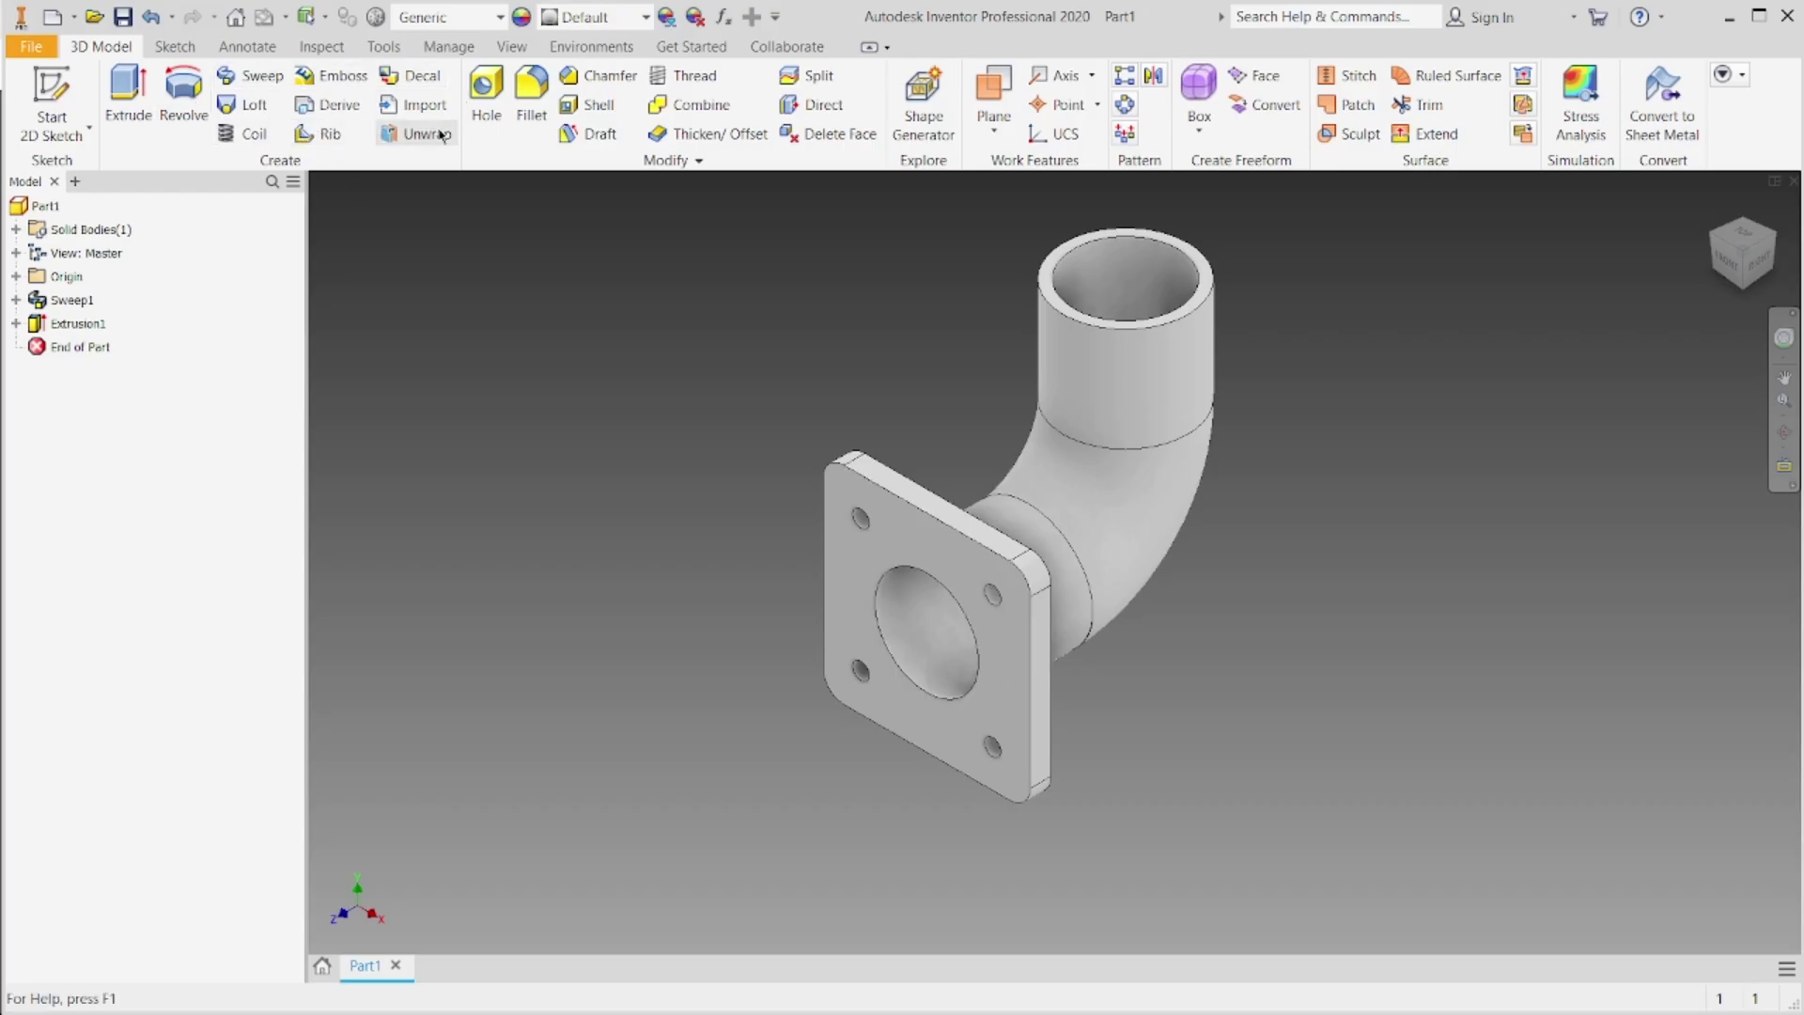
pyautogui.click(596, 77)
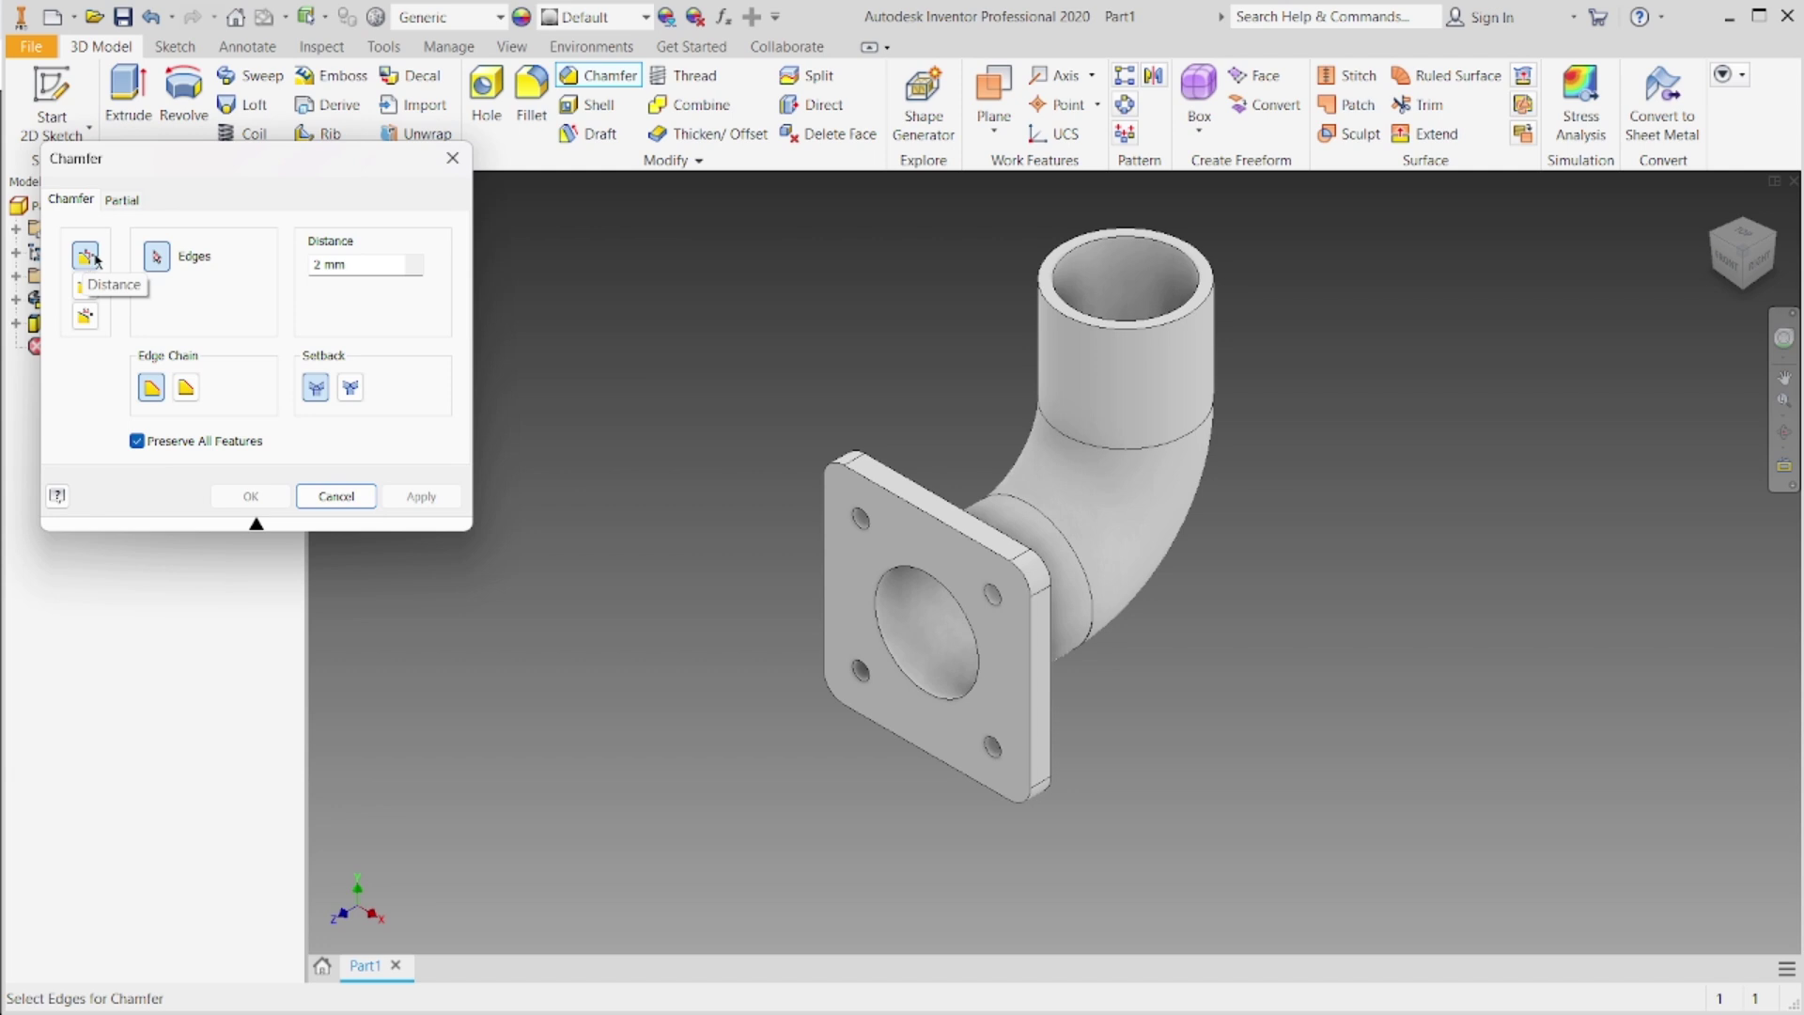
pyautogui.click(329, 264)
pyautogui.press('BackSpace')
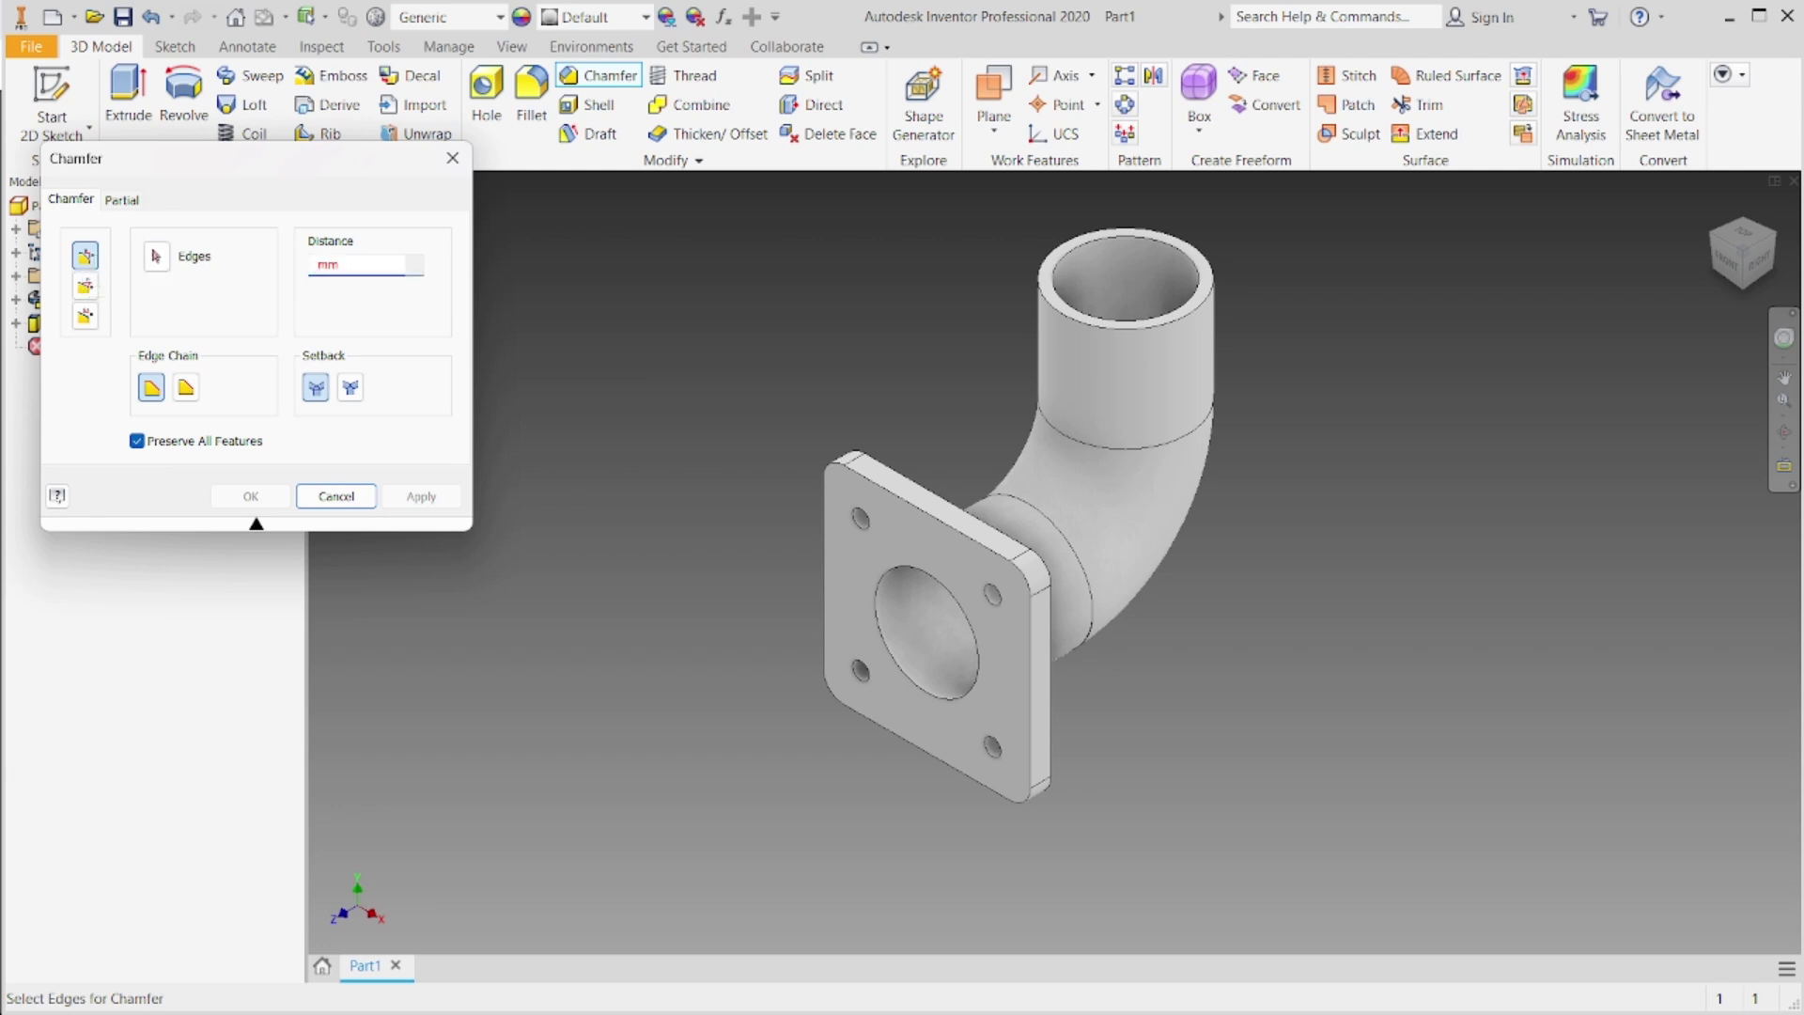
pyautogui.click(160, 267)
pyautogui.scroll(5, 891, 607)
pyautogui.scroll(-3, 849, 601)
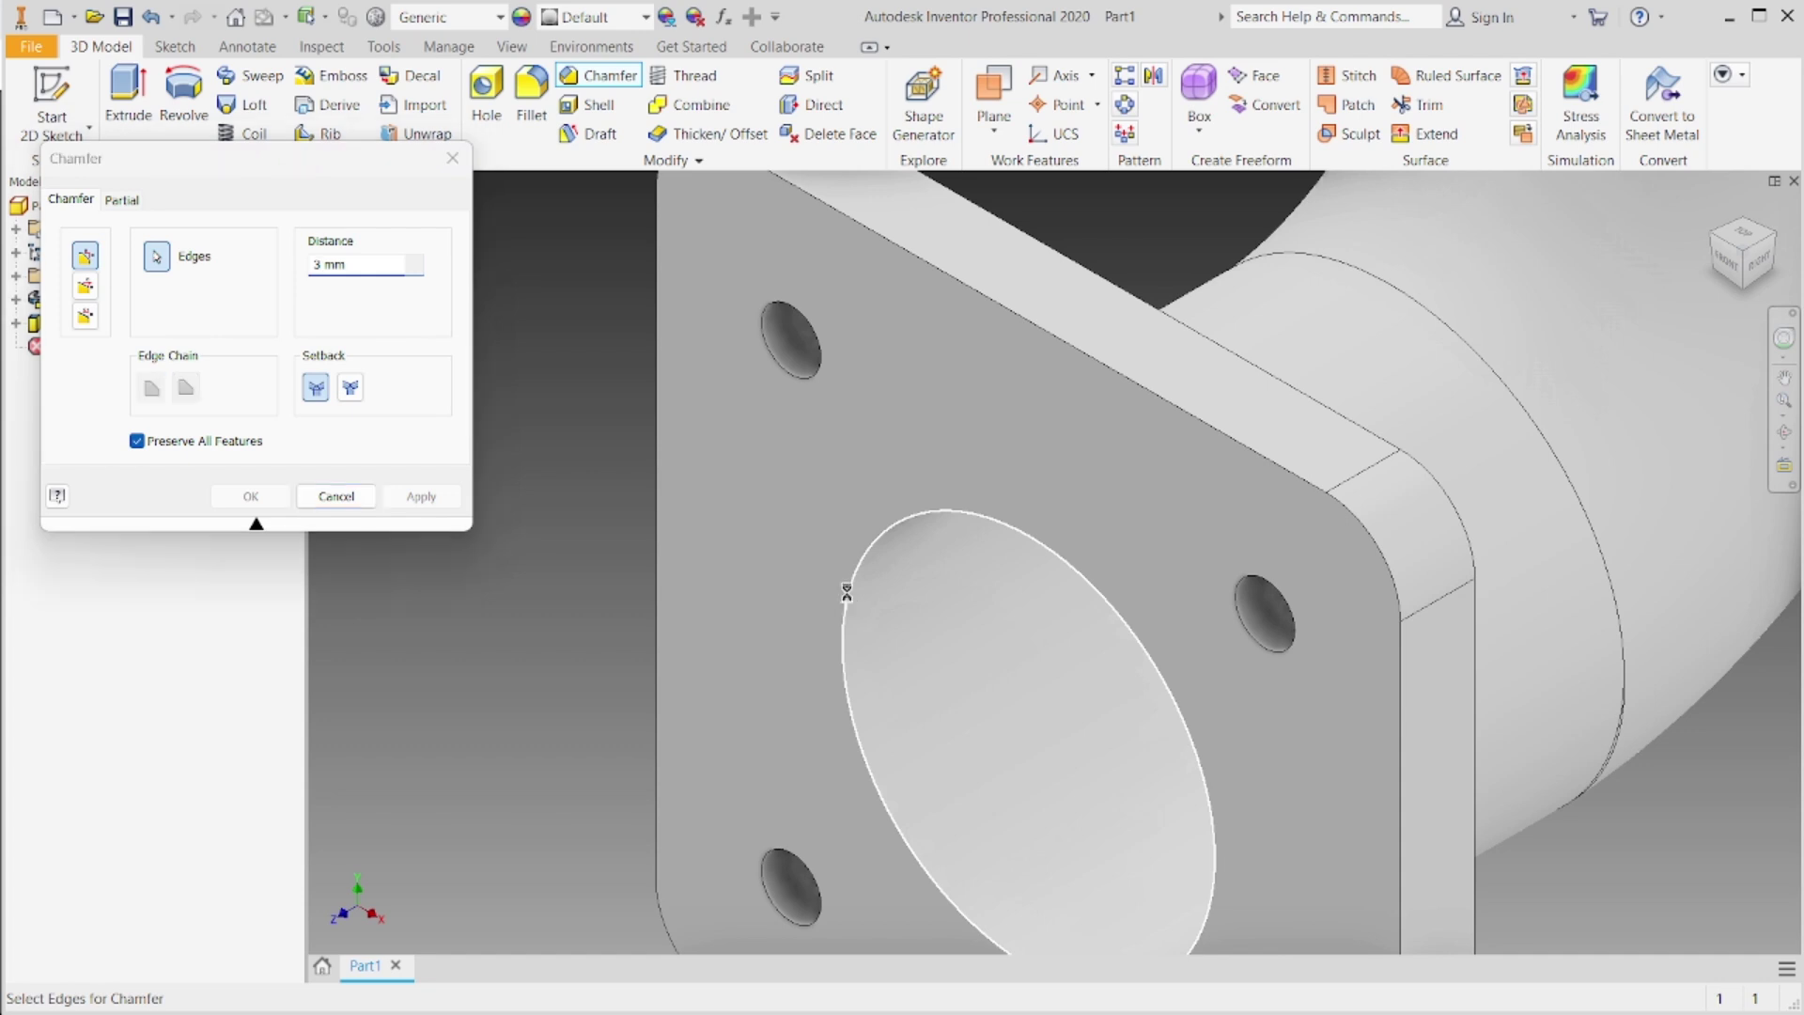
pyautogui.click(846, 606)
pyautogui.scroll(-2, 827, 616)
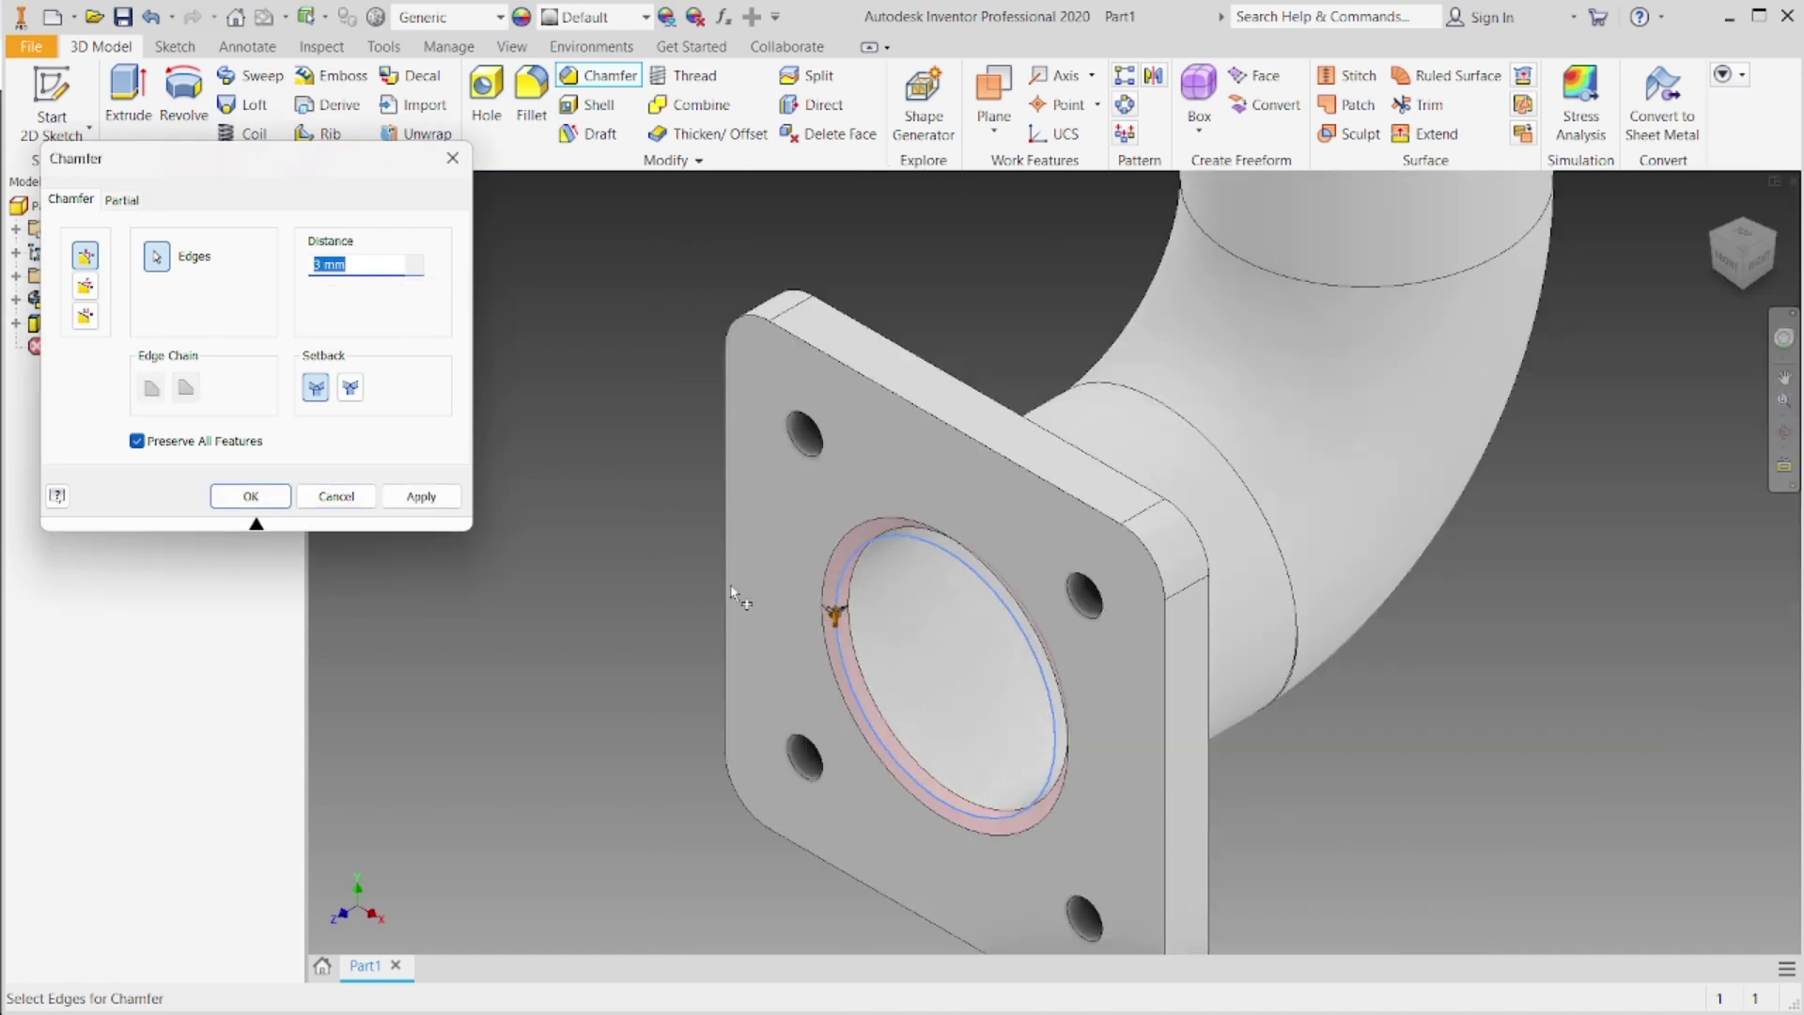
pyautogui.click(251, 498)
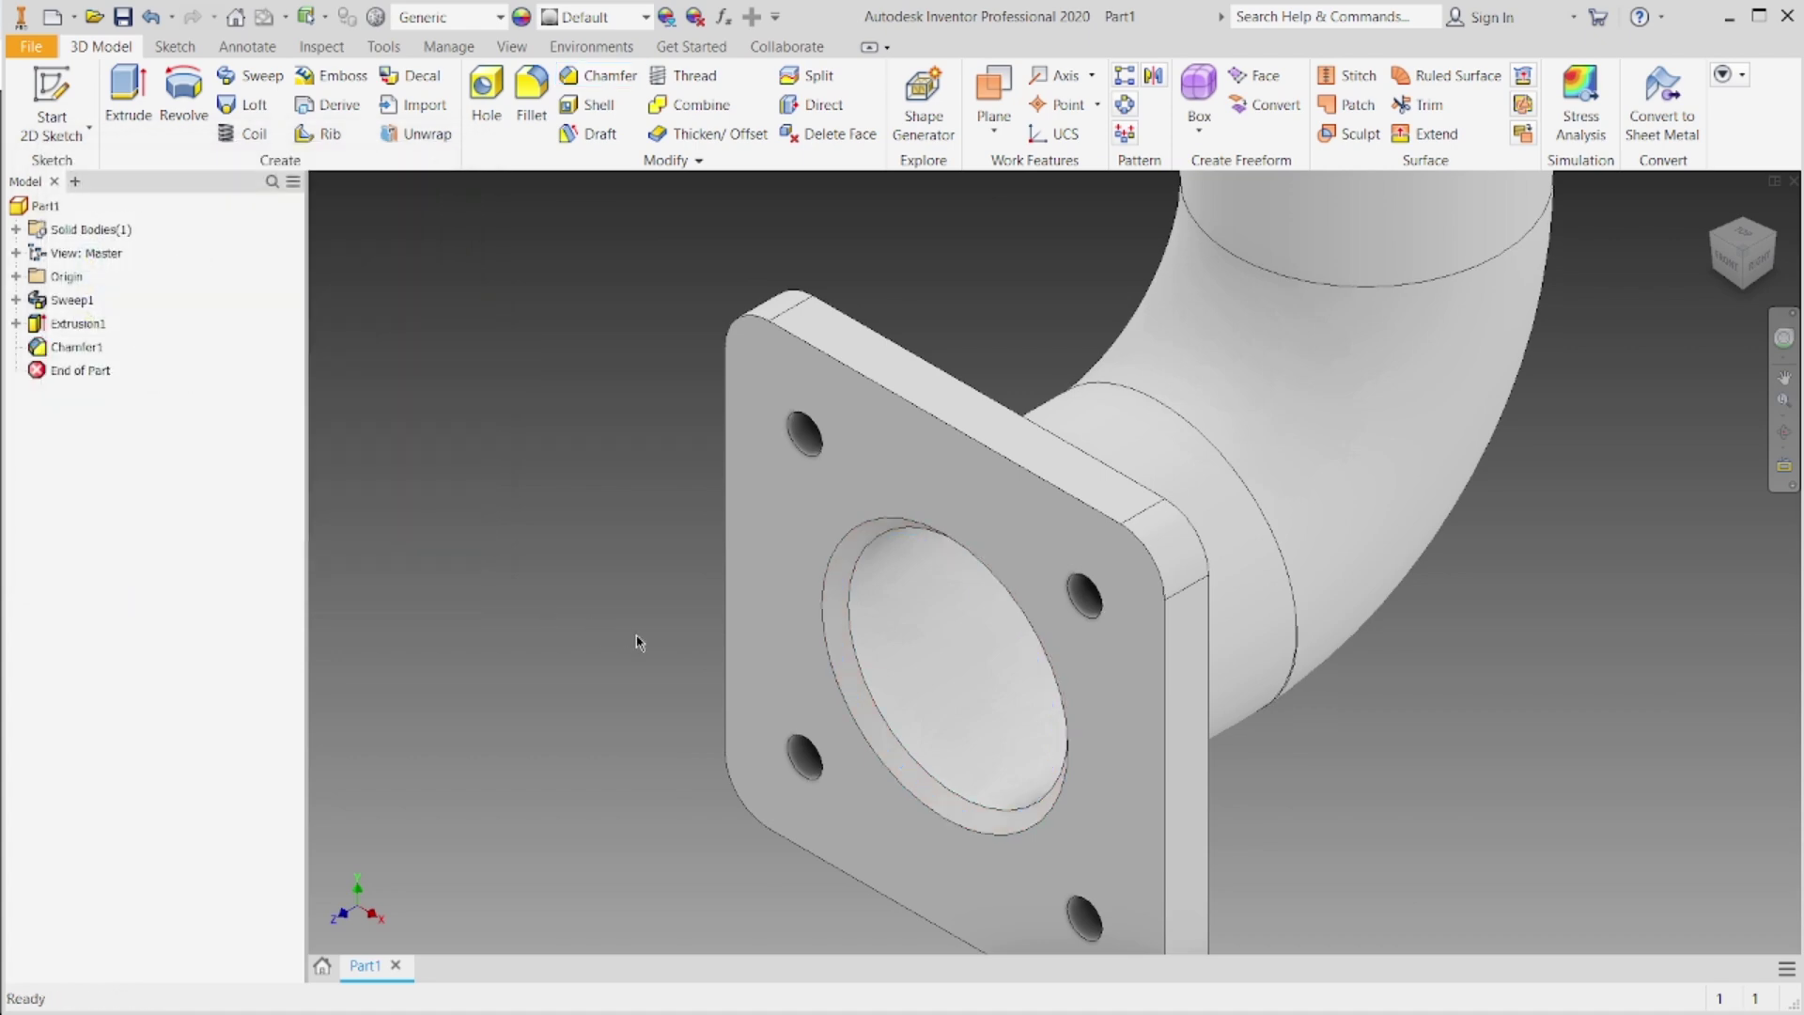
pyautogui.hotkey('alt', 'Tab')
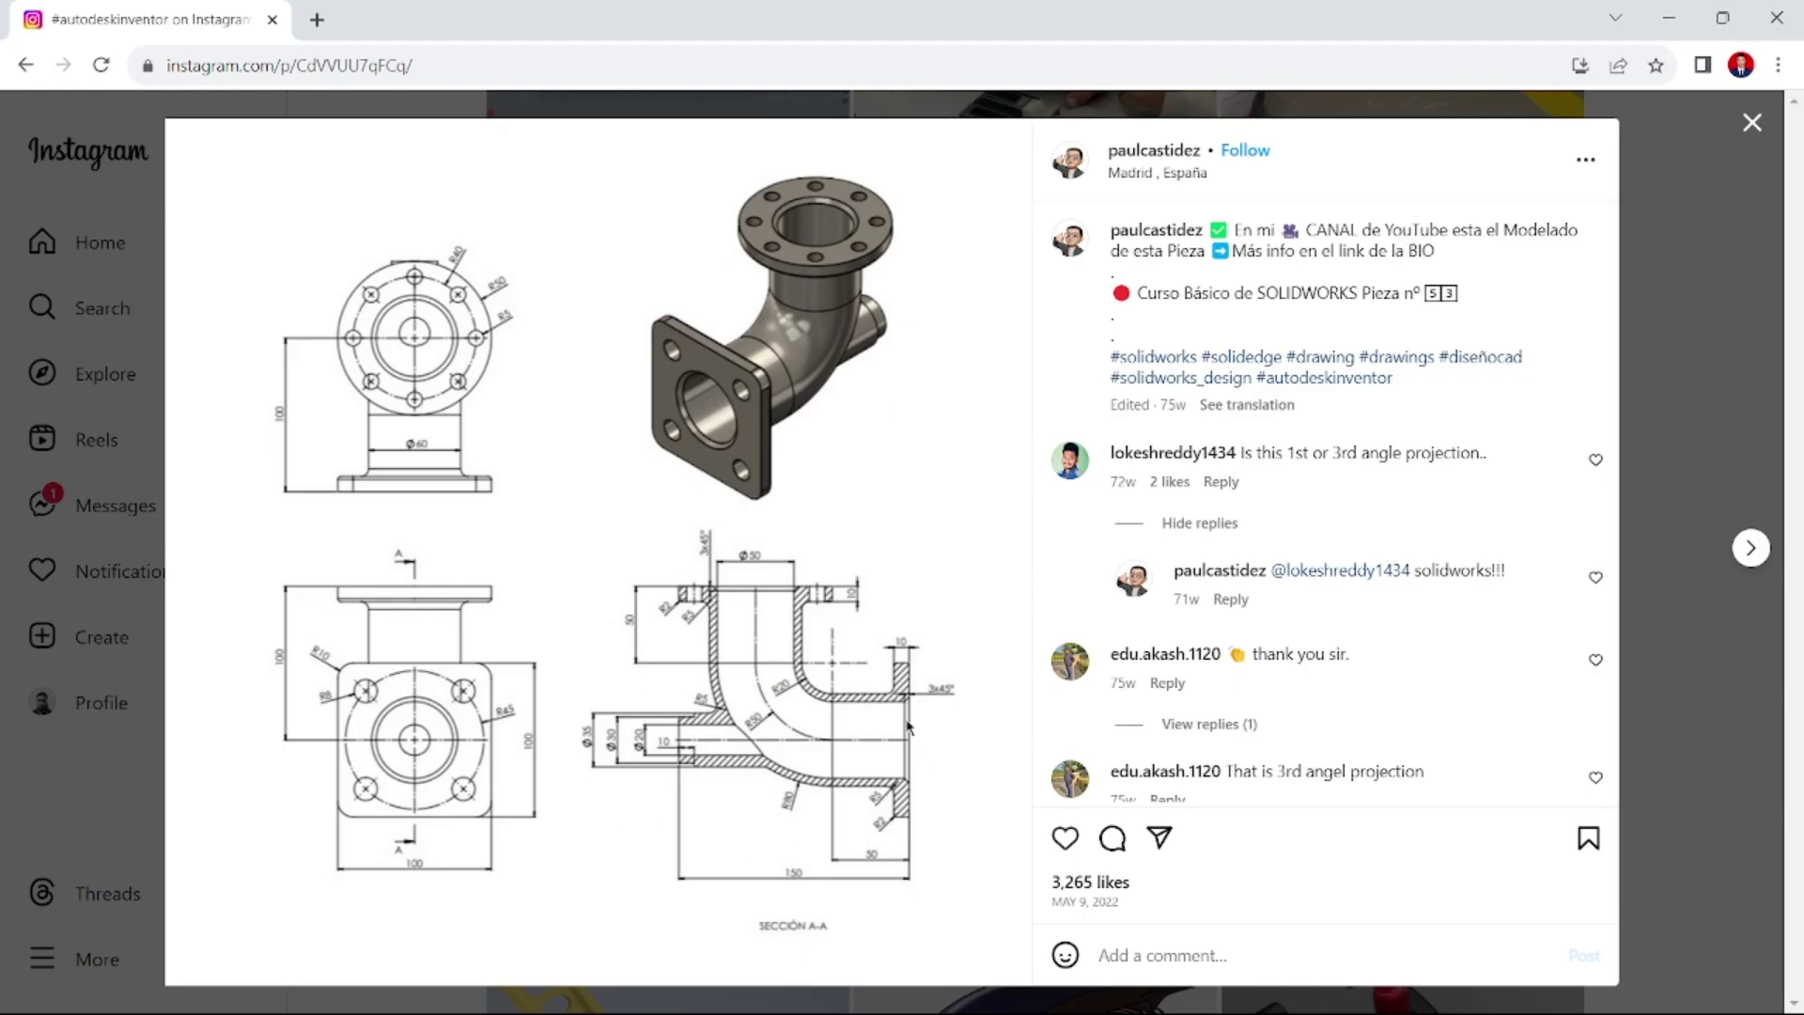
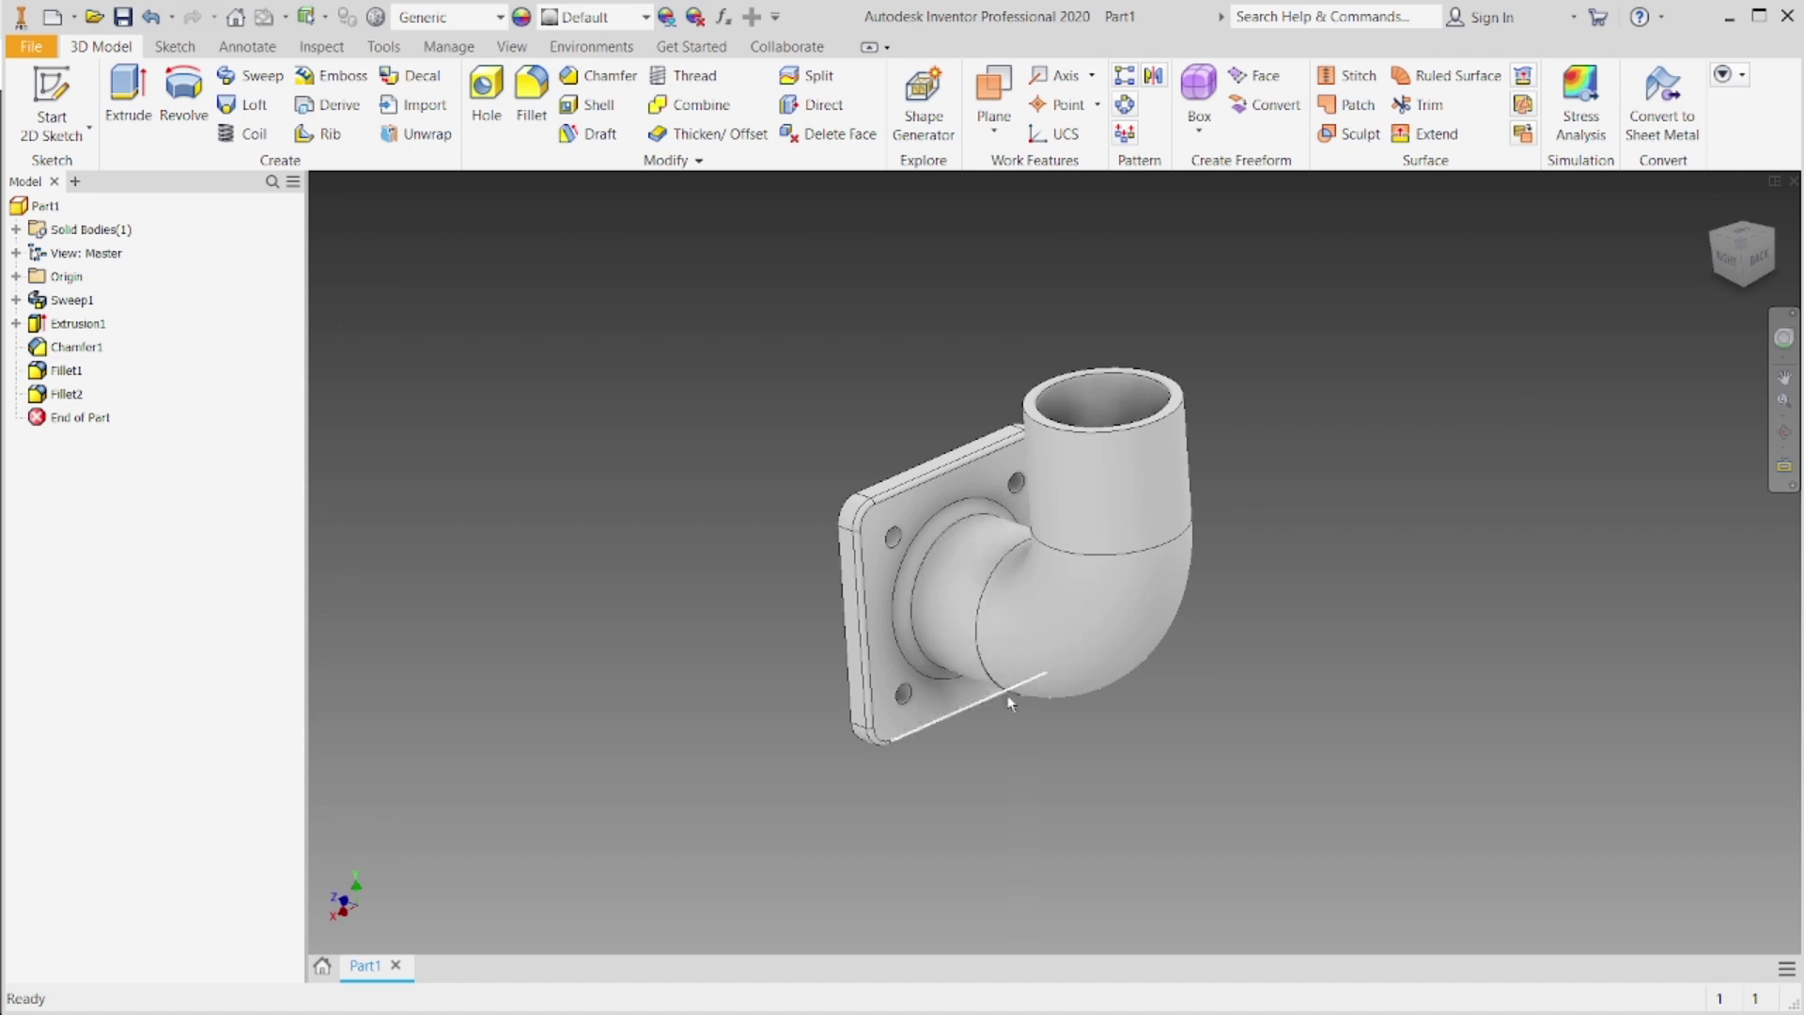
# Step: Check the branch length in the reference drawing and create a work plane offset 150 mm from the square flange's outer face, behind the elbow
pyautogui.click(995, 94)
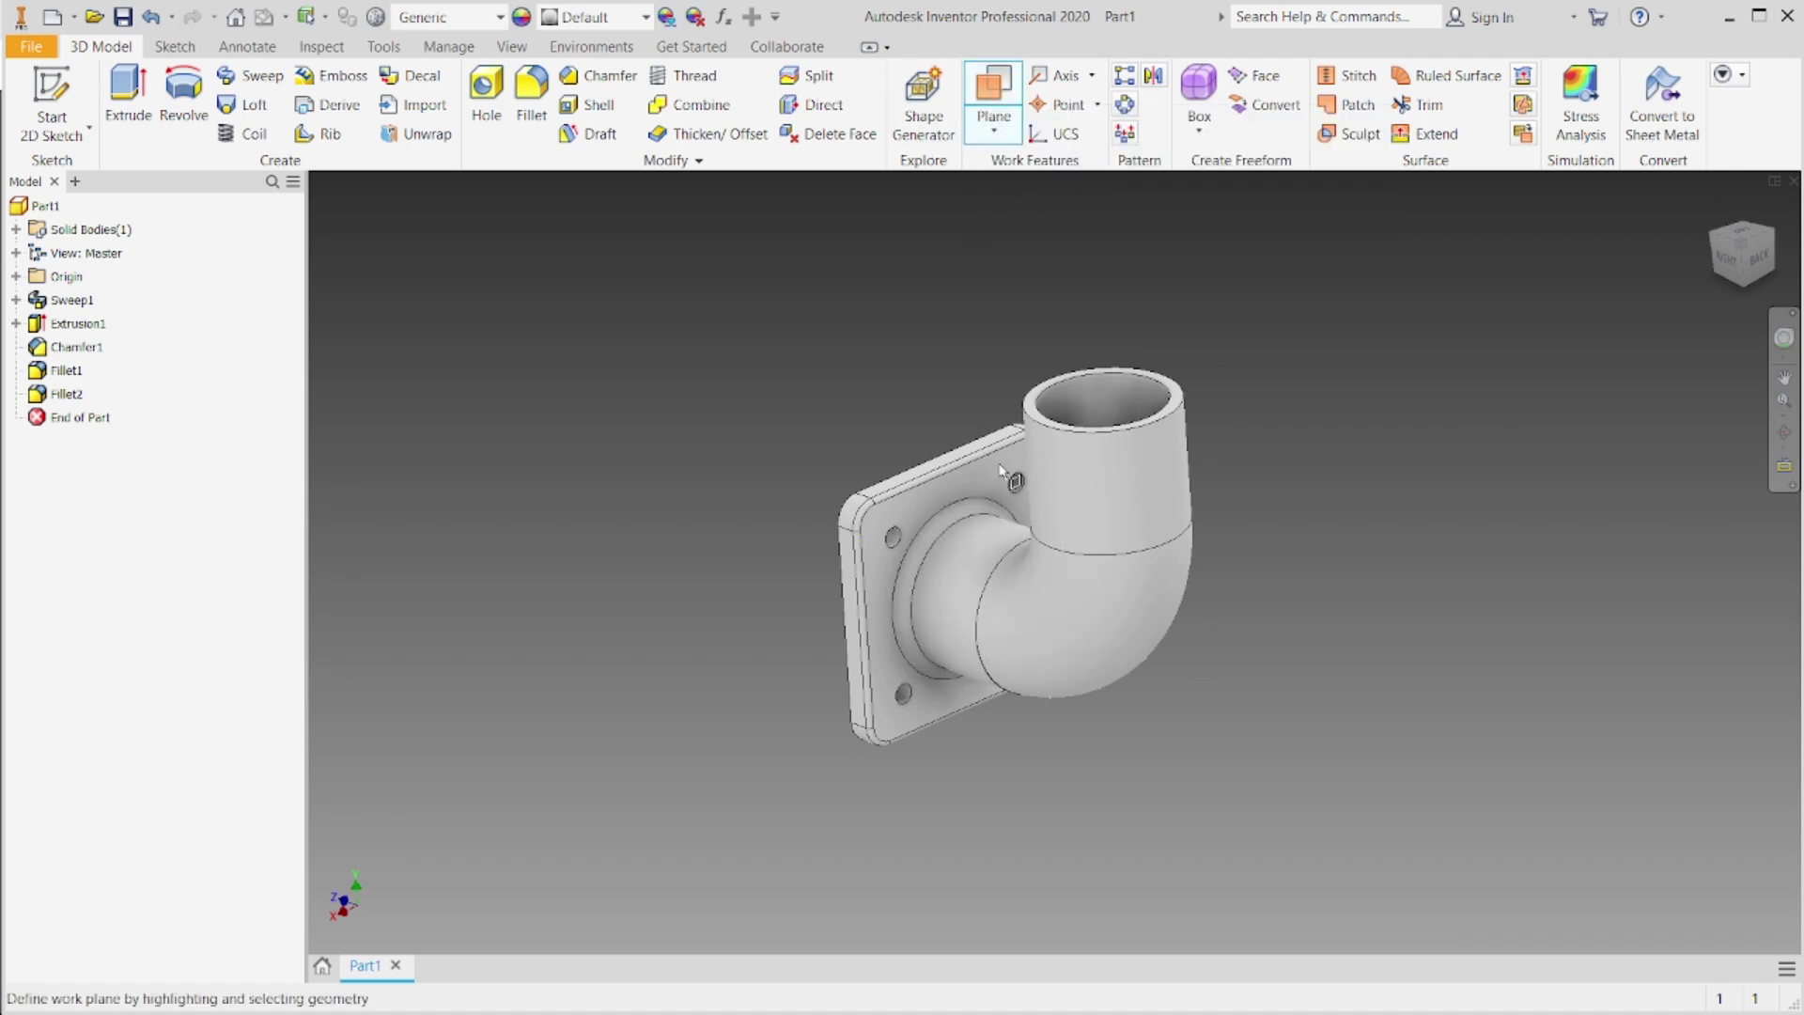
pyautogui.click(994, 131)
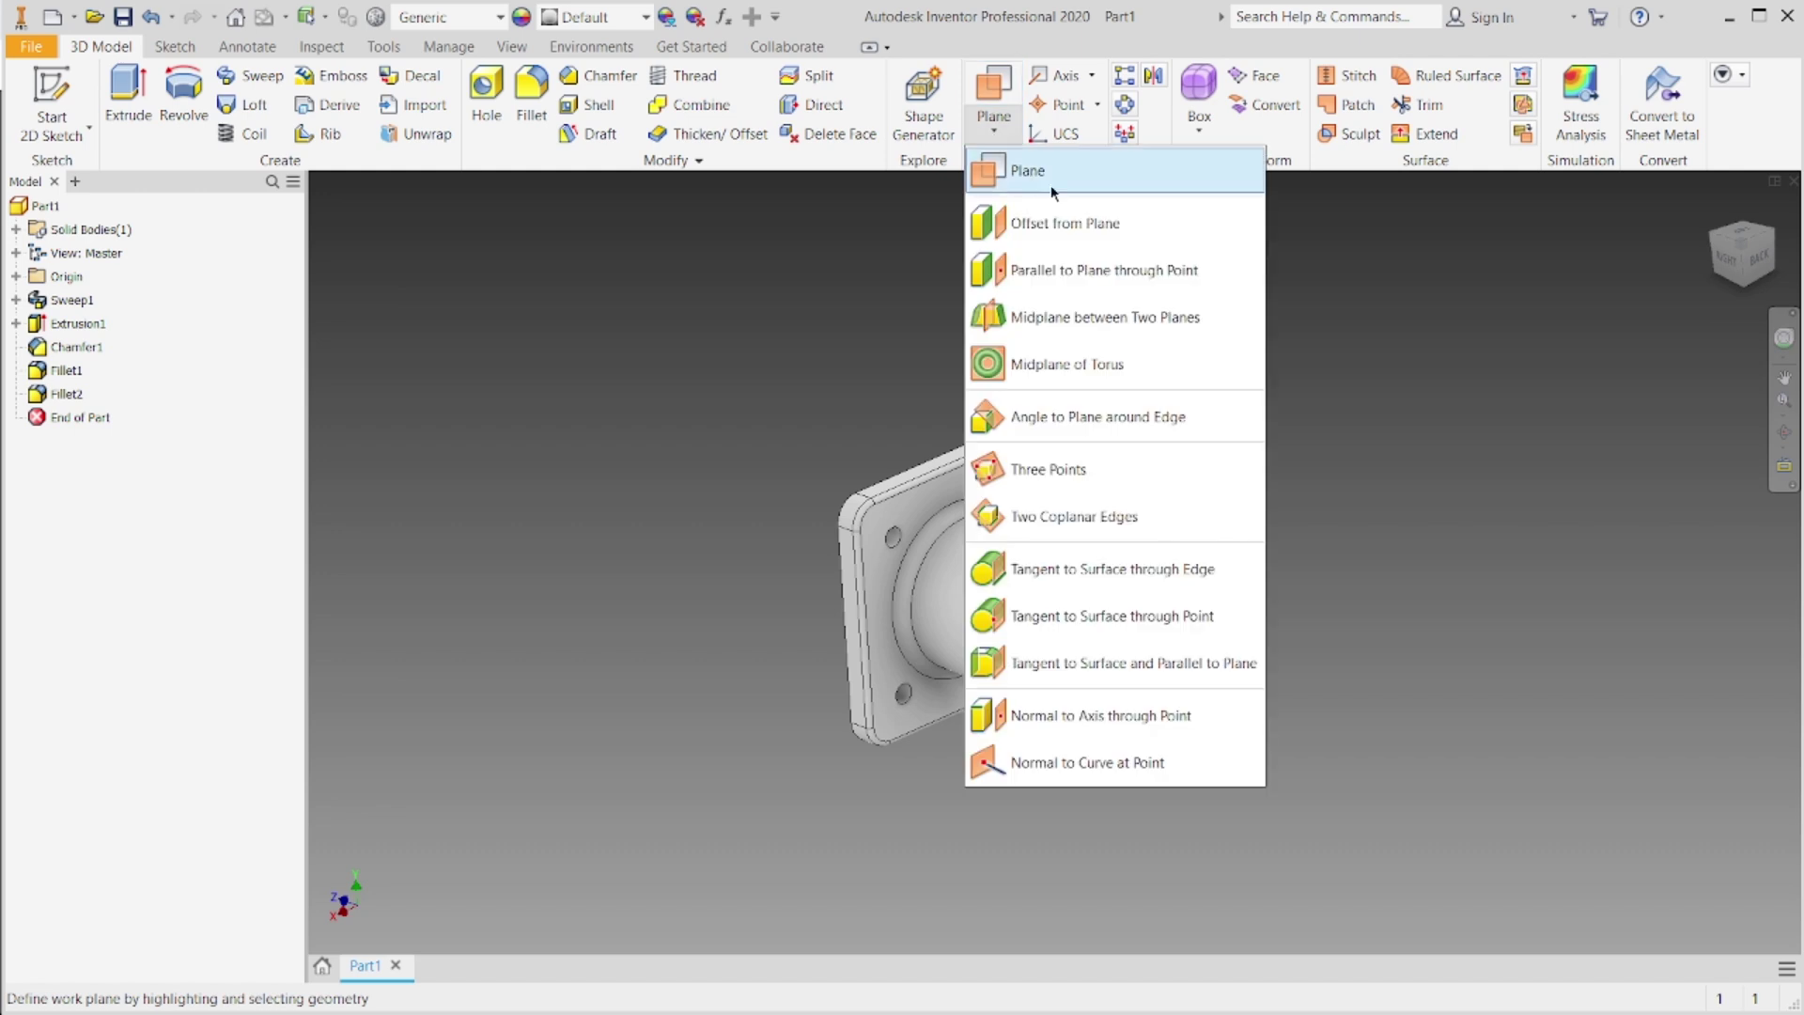
pyautogui.click(1103, 233)
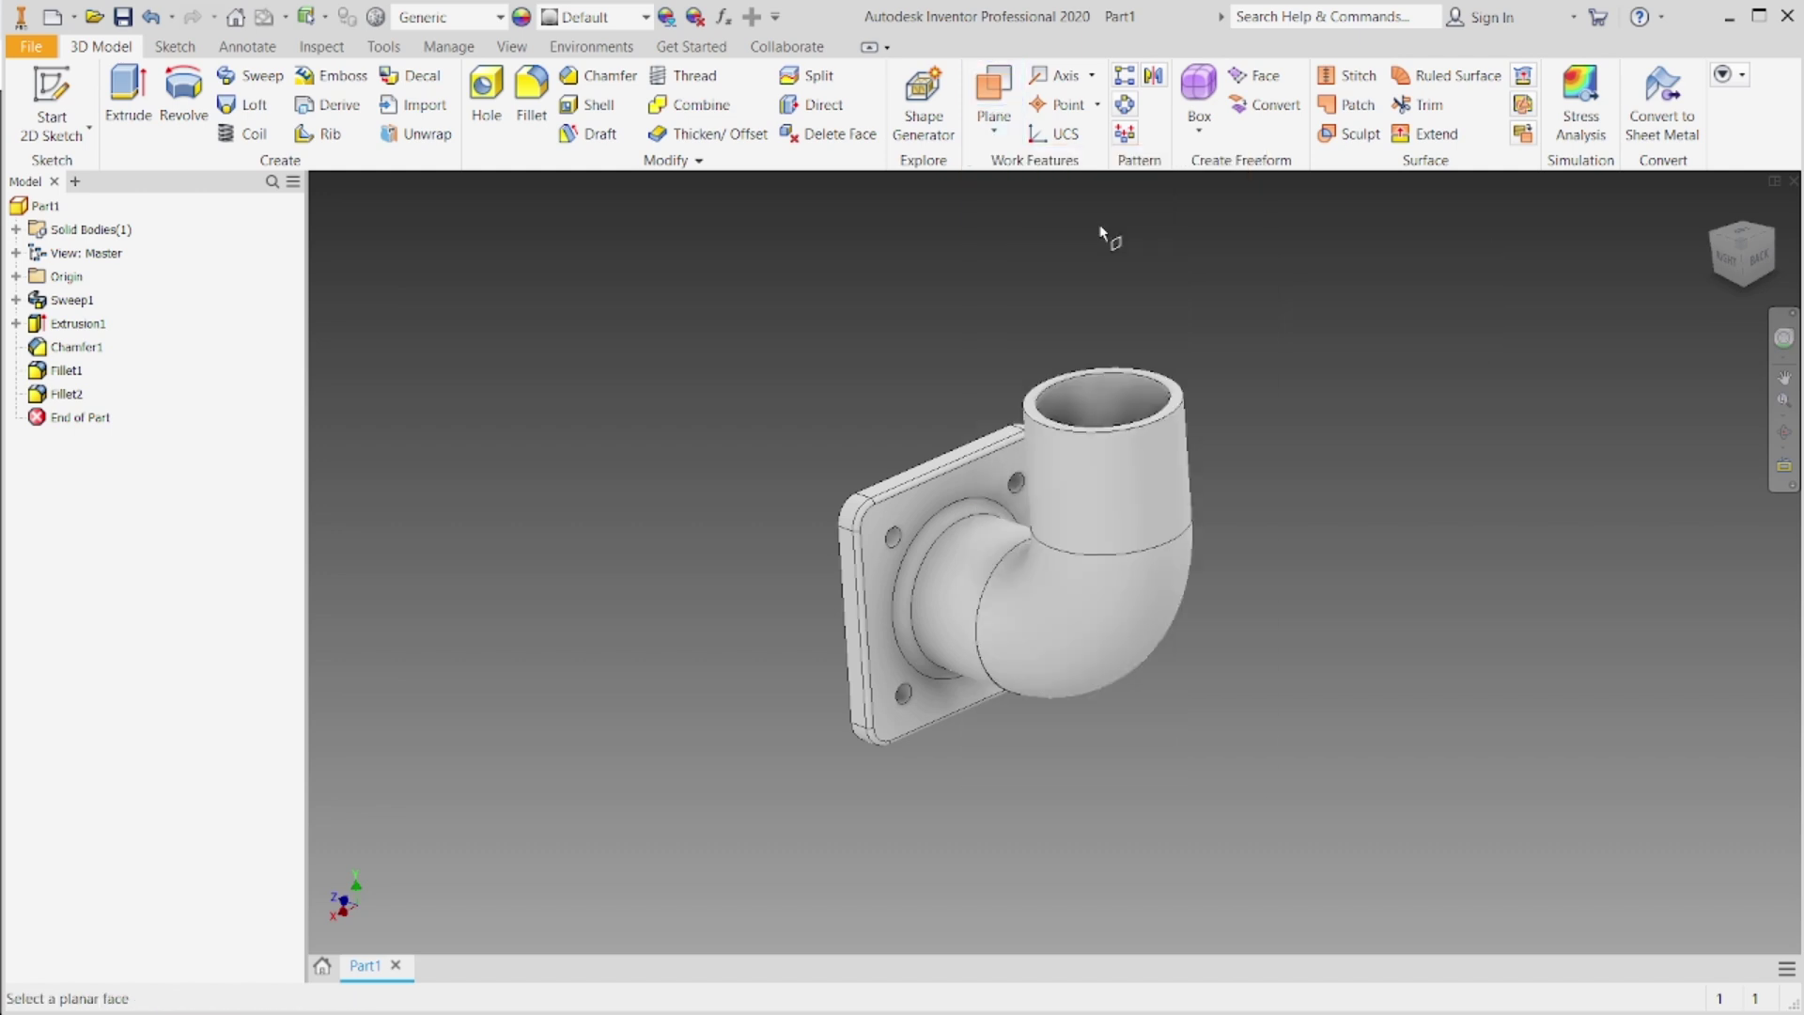
pyautogui.hotkey('alt', 'Tab')
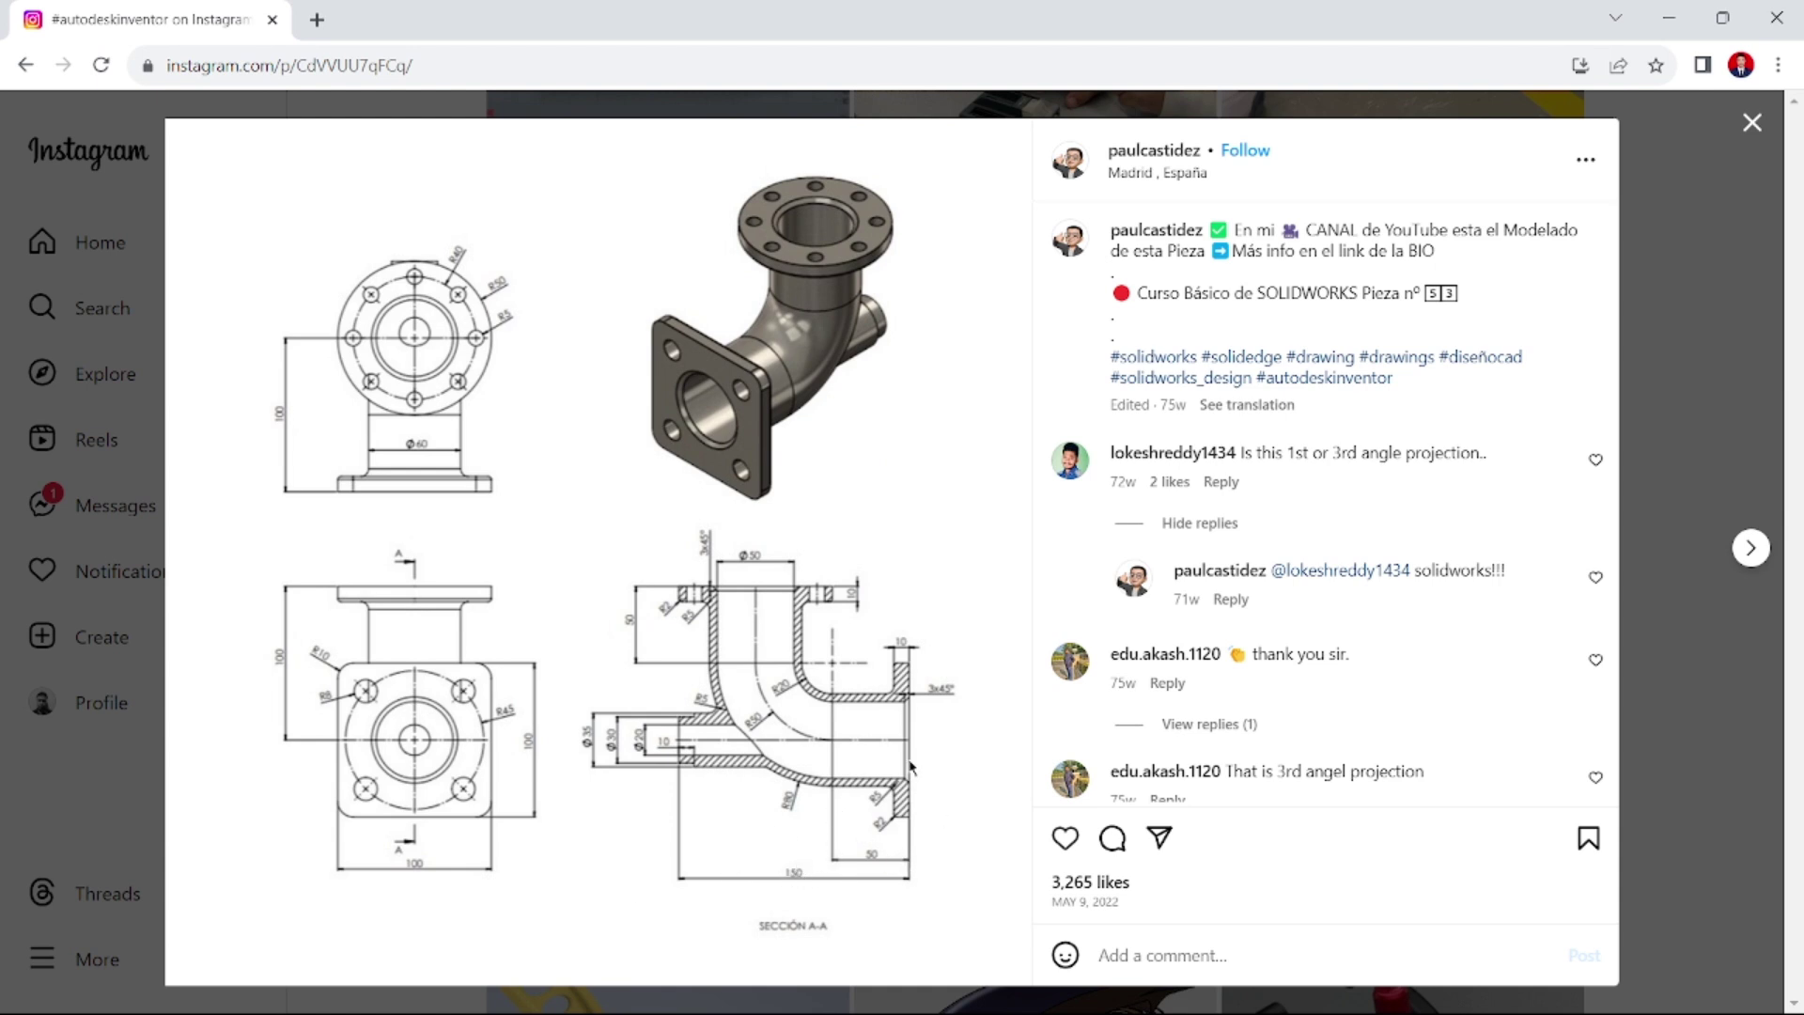
pyautogui.hotkey('alt', 'Tab')
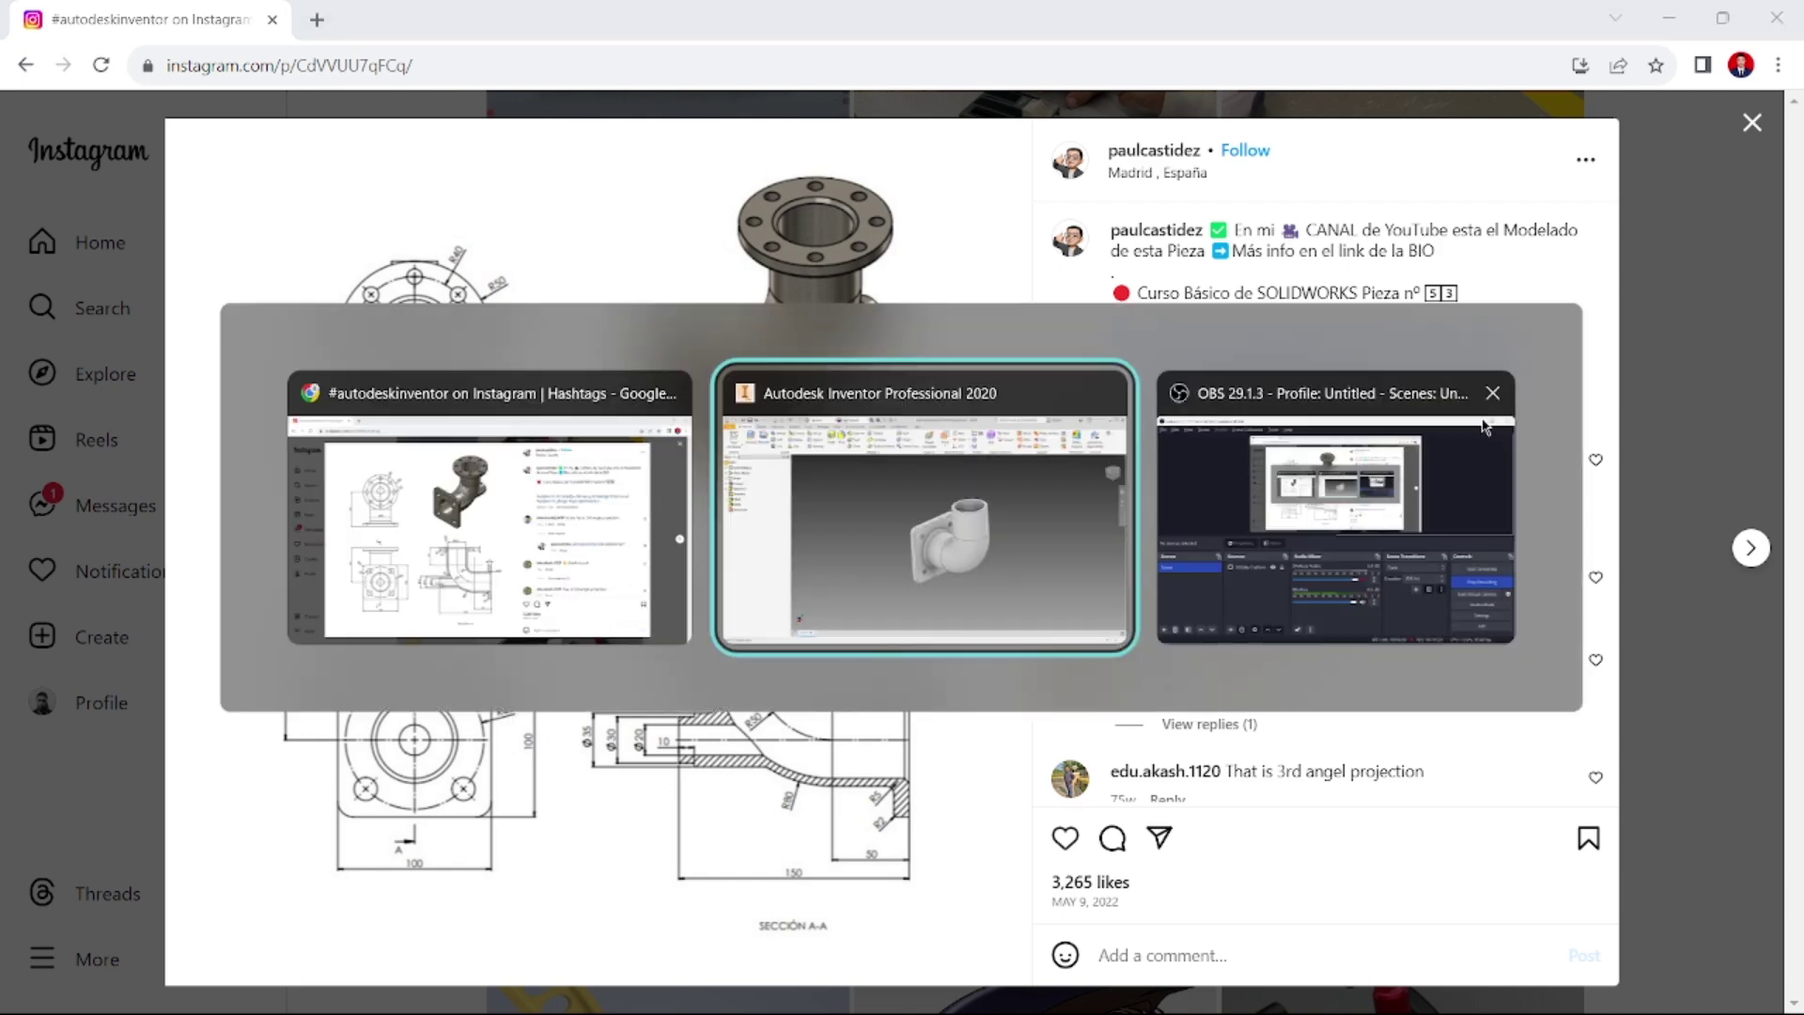
pyautogui.moveTo(1729, 252); pyautogui.dragTo(1686, 222)
pyautogui.click(1713, 211)
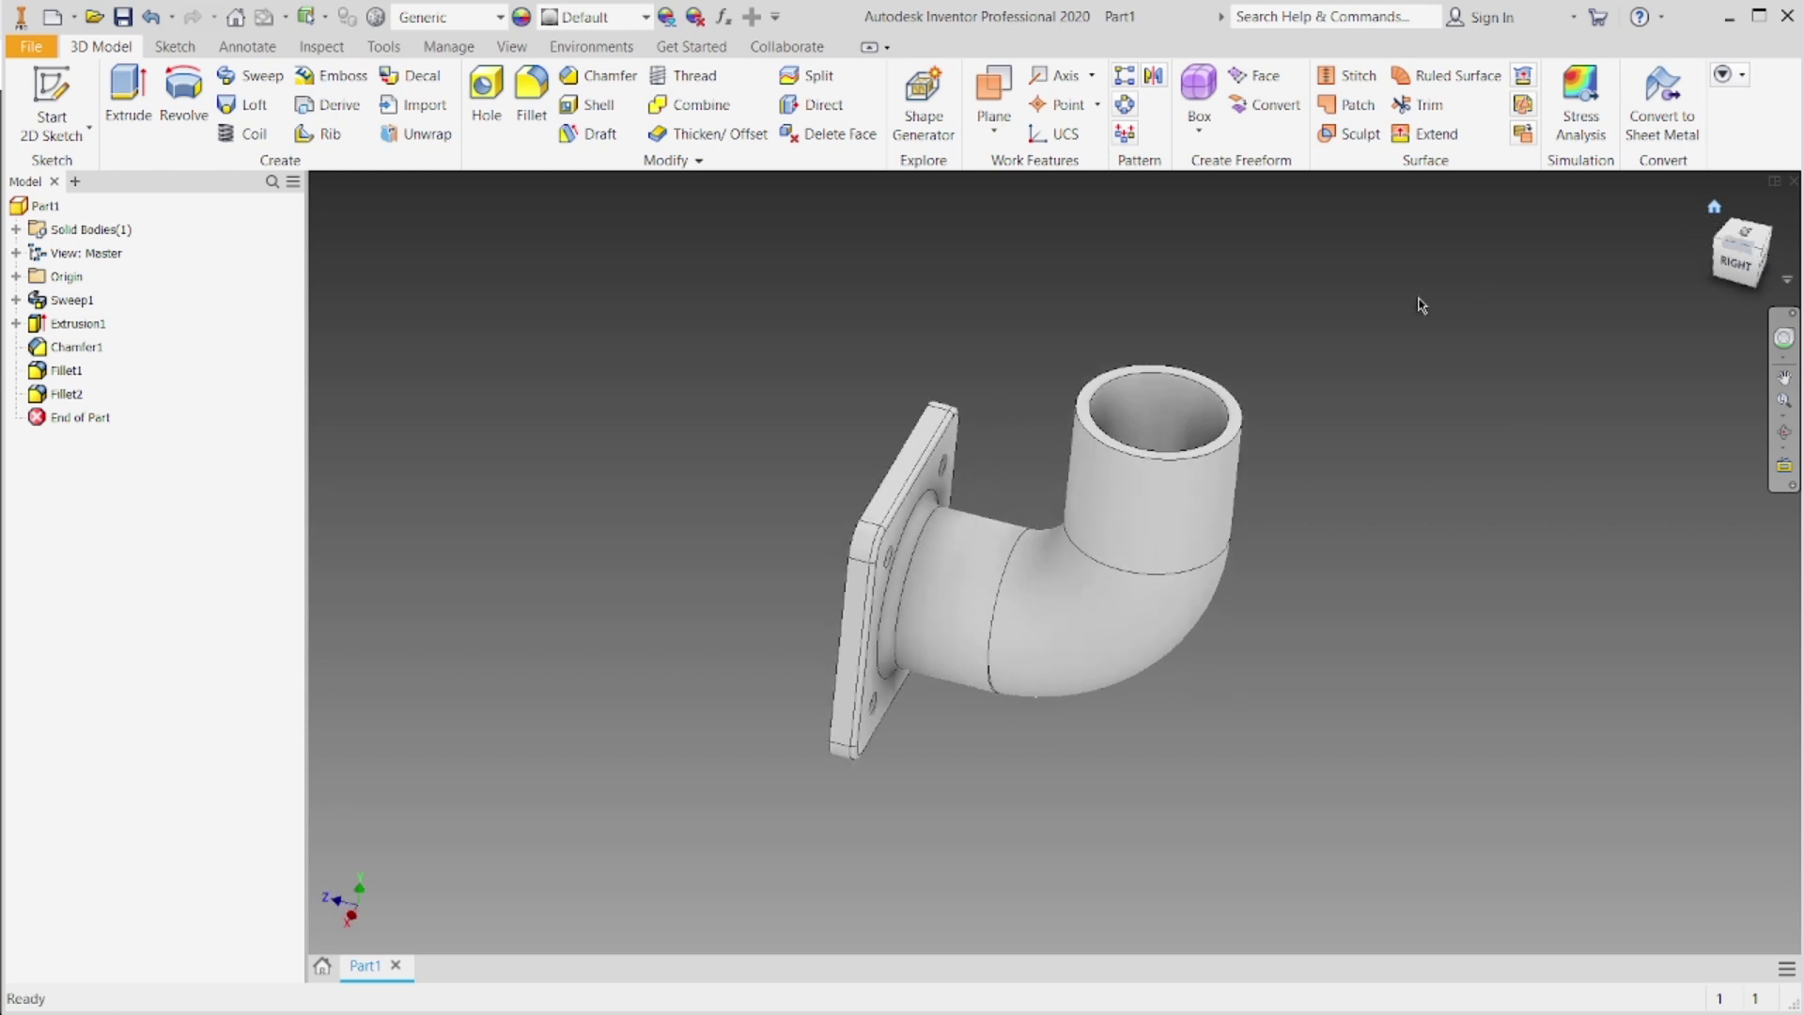
pyautogui.press('s')
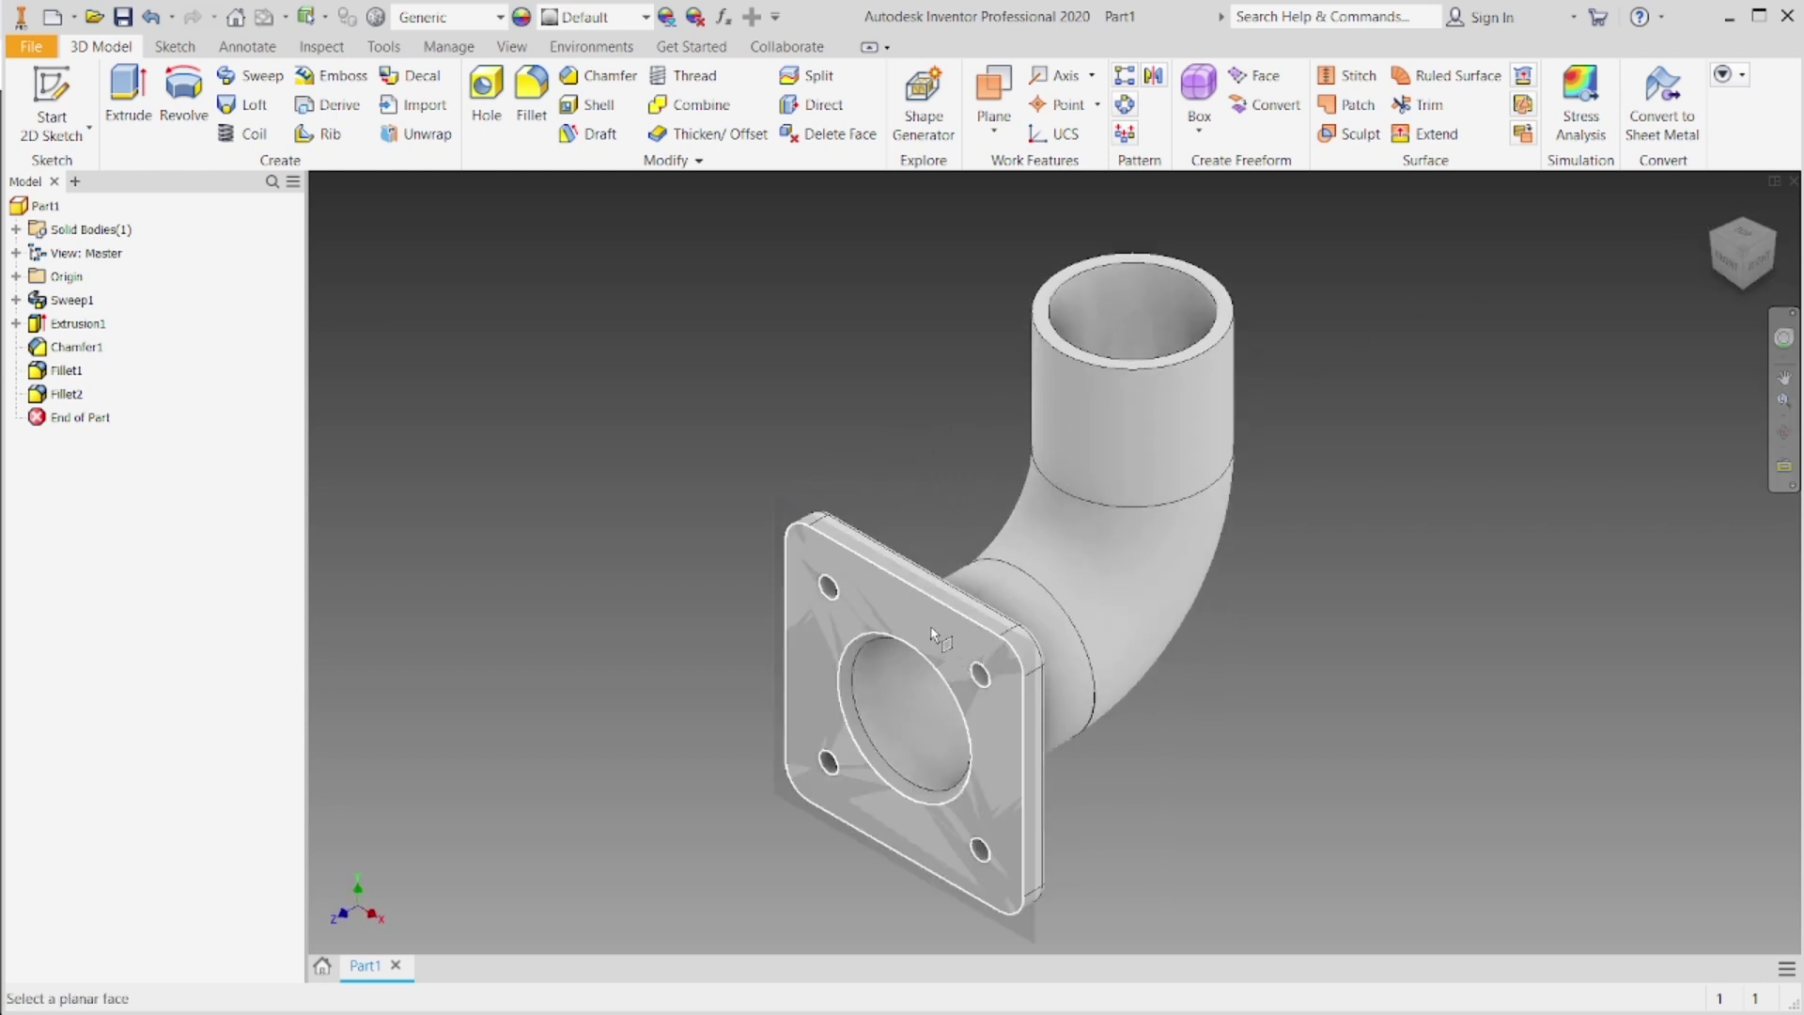
pyautogui.click(934, 634)
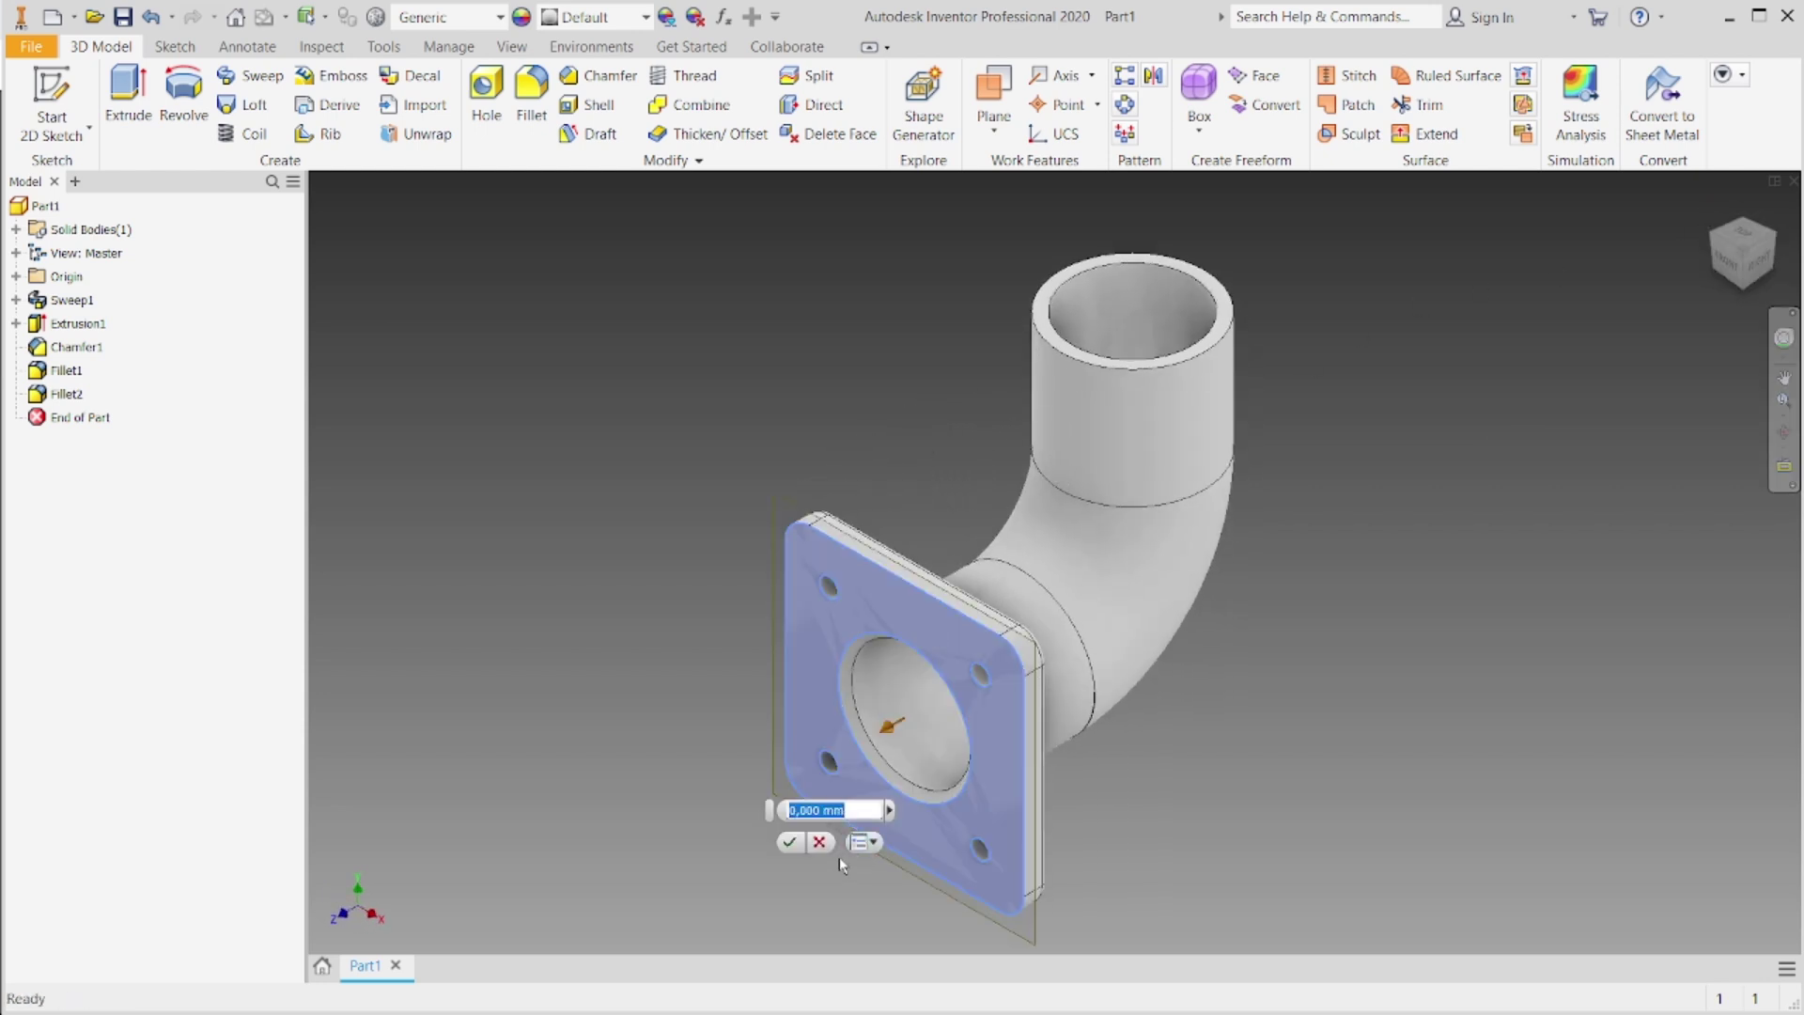
pyautogui.moveTo(885, 735); pyautogui.dragTo(1317, 536)
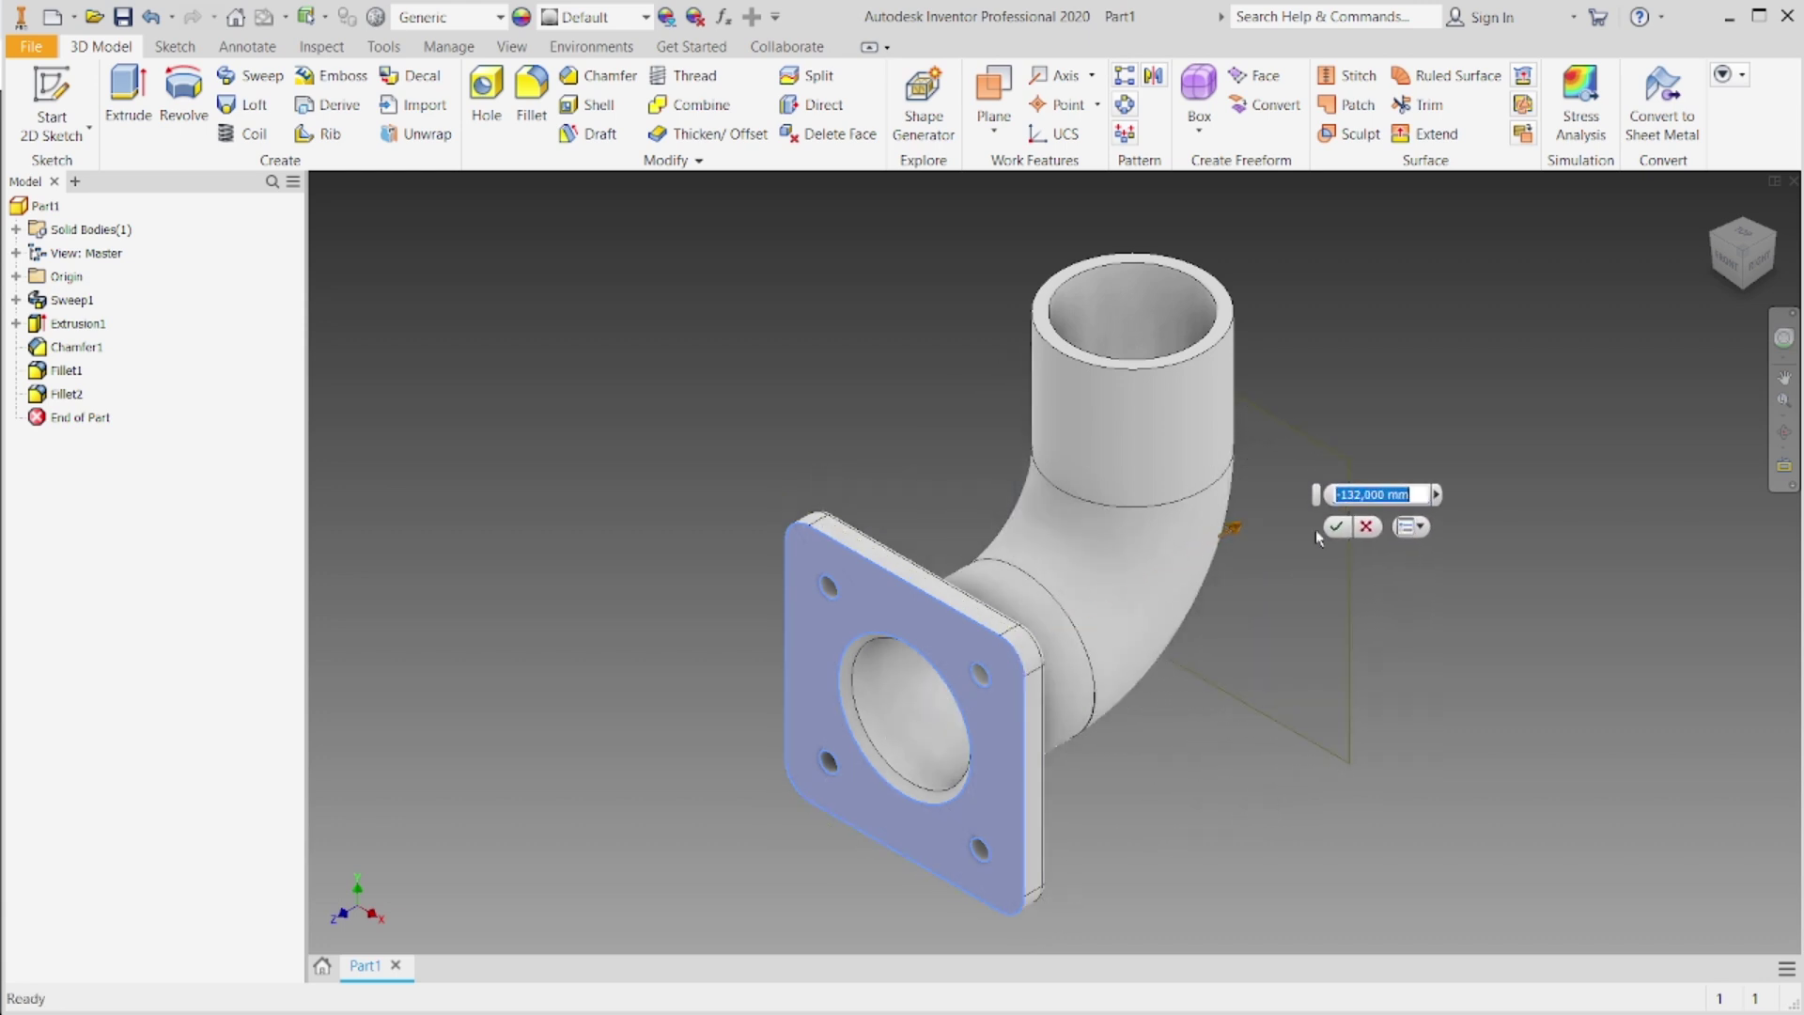
pyautogui.press('BackSpace')
pyautogui.press('BackSpace')
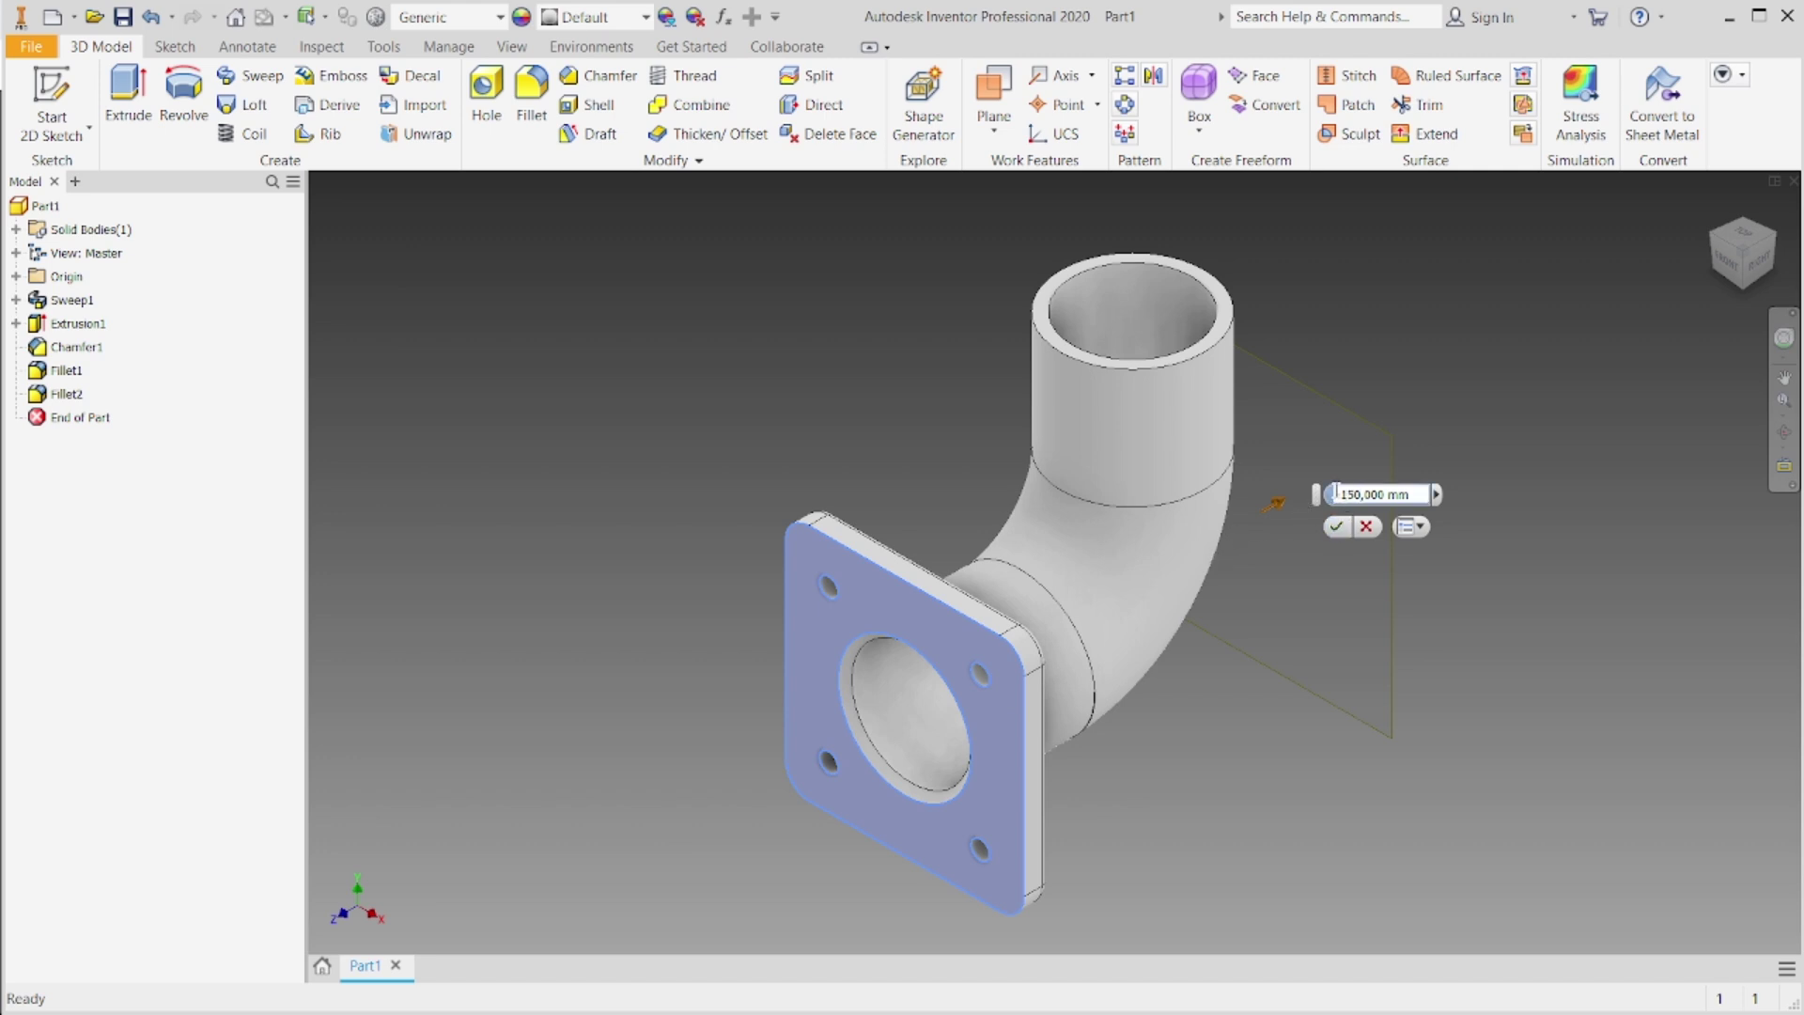
pyautogui.click(1336, 527)
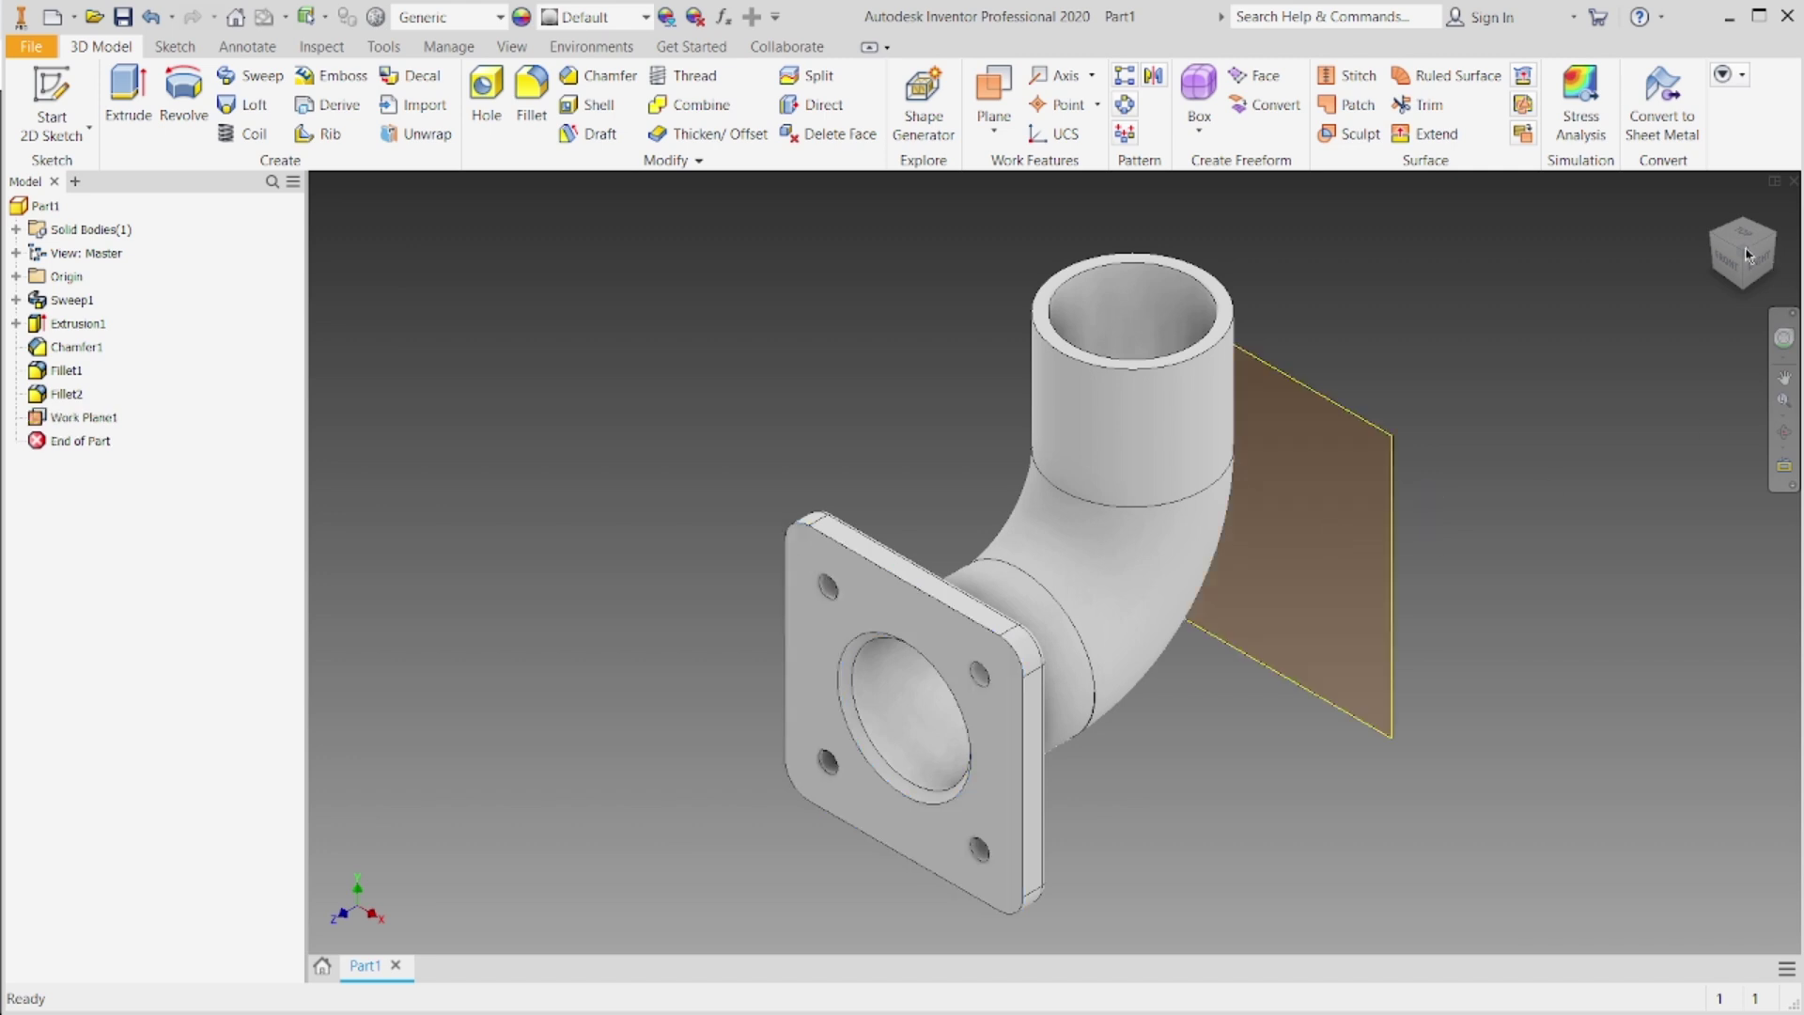
# Step: Start a 2D sketch on the offset work plane behind the elbow and face it from the back
pyautogui.keyDown('shift'); pyautogui.moveTo(1287, 268); pyautogui.dragTo(1043, 265, button='middle'); pyautogui.keyUp('shift')
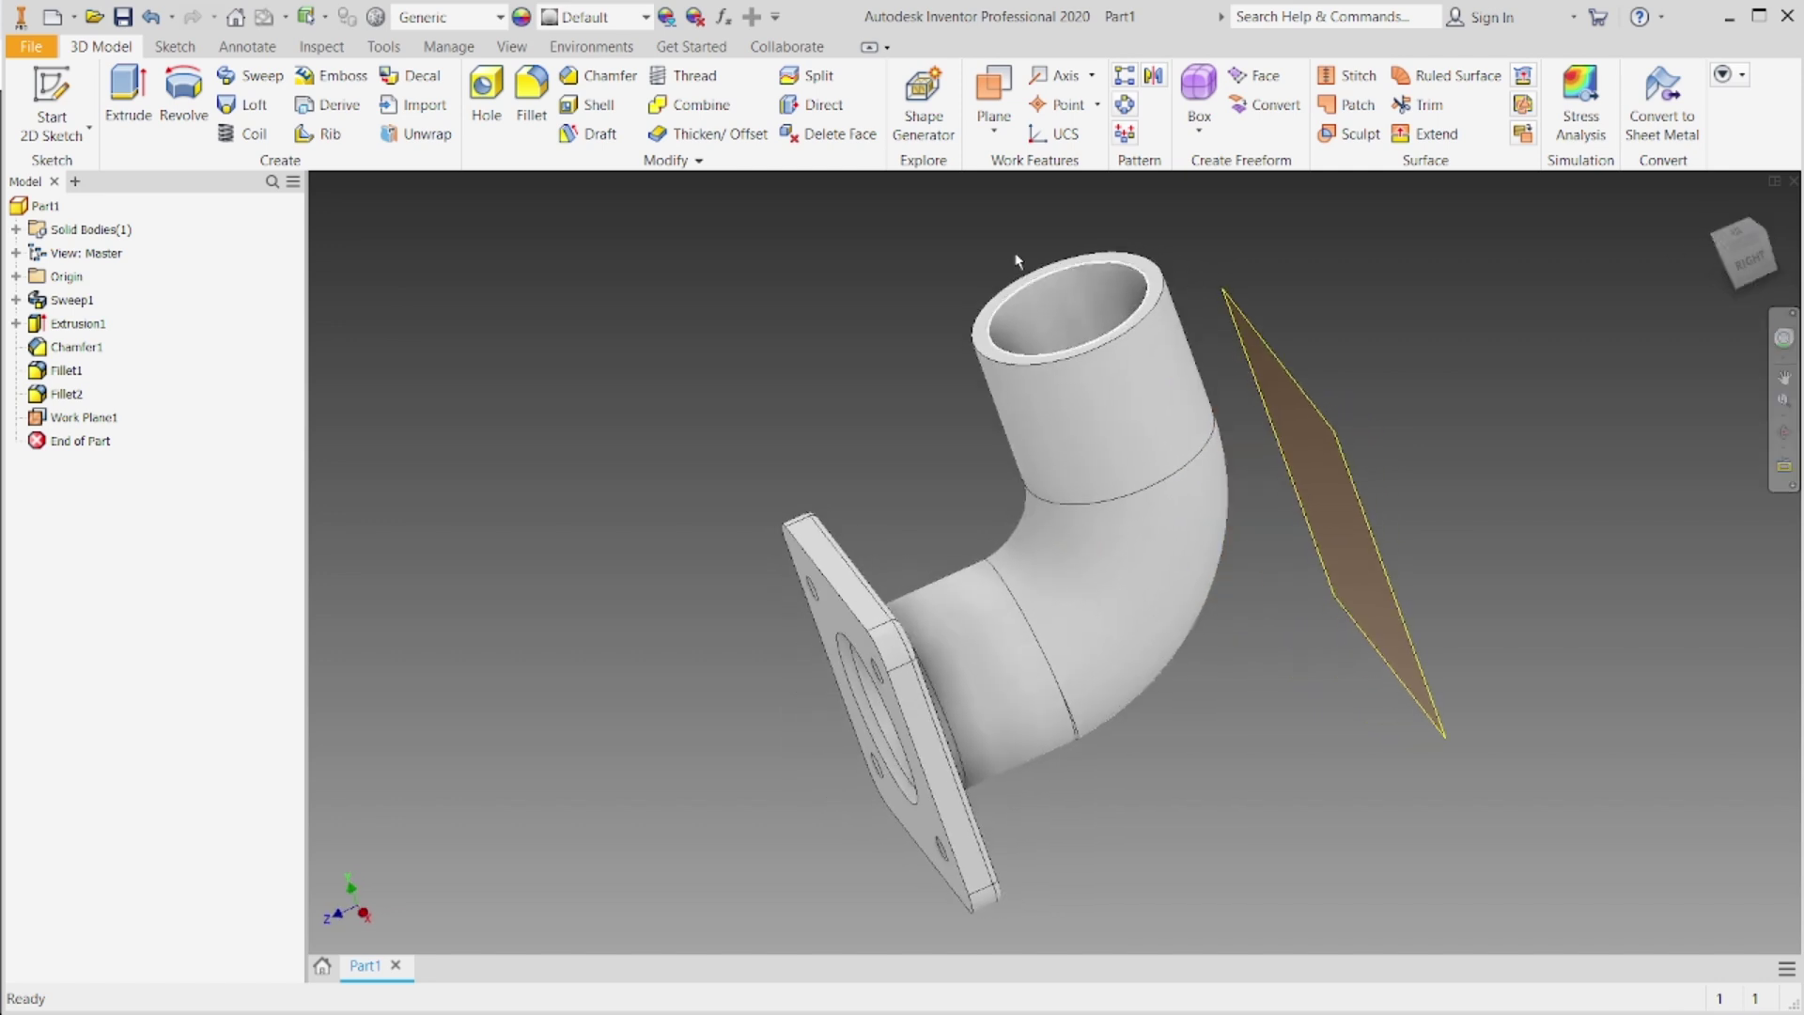
pyautogui.click(52, 103)
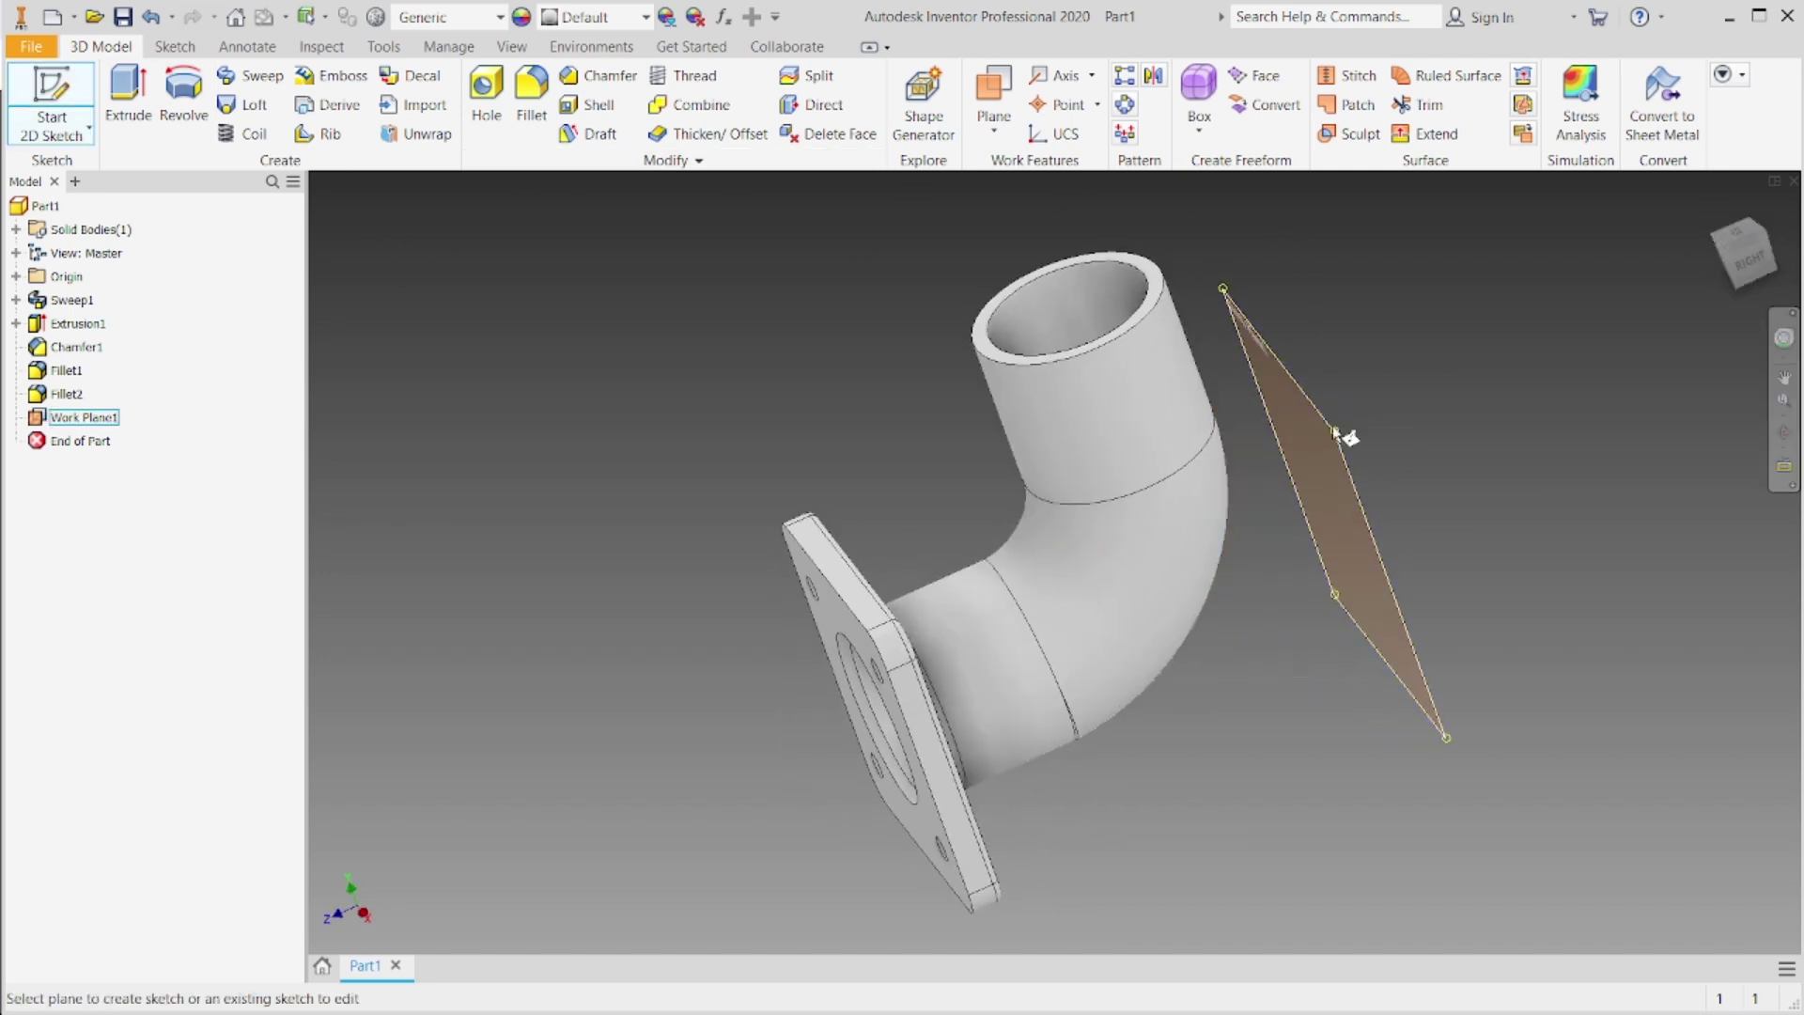
pyautogui.click(1356, 488)
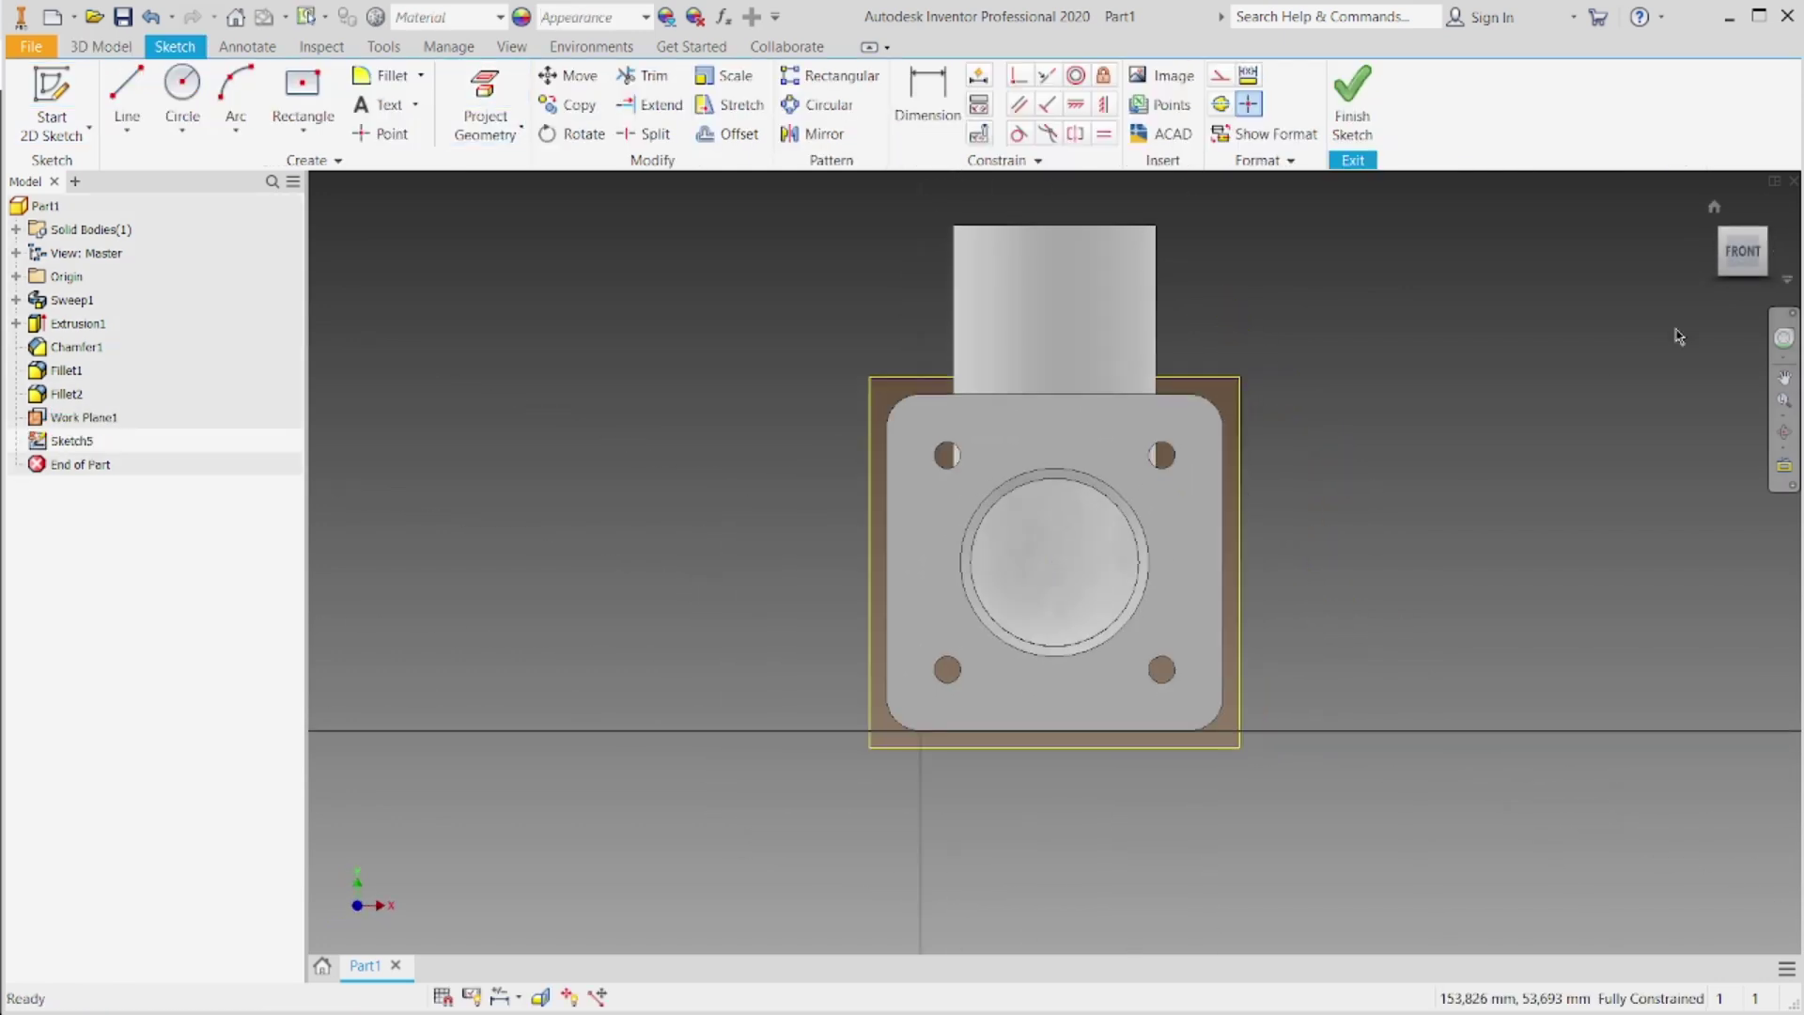
pyautogui.moveTo(1742, 252); pyautogui.dragTo(1391, 315)
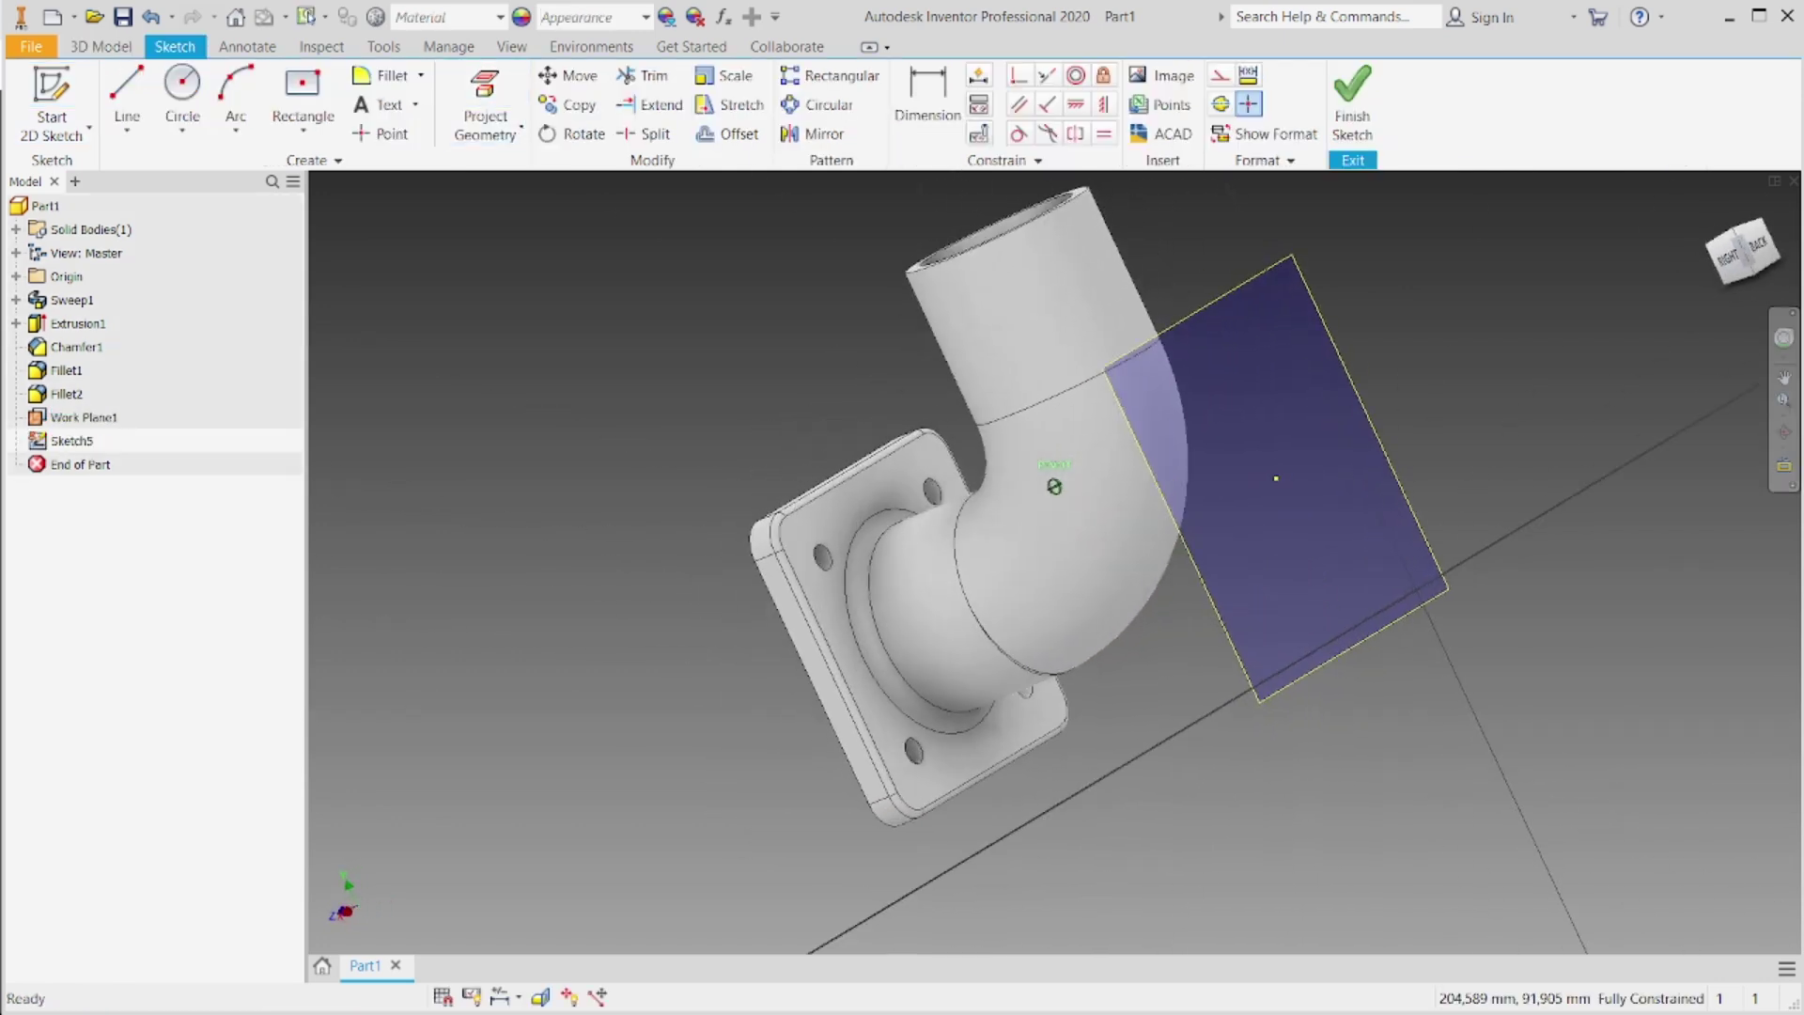
pyautogui.moveTo(1055, 486); pyautogui.dragTo(1090, 469)
pyautogui.click(1768, 254)
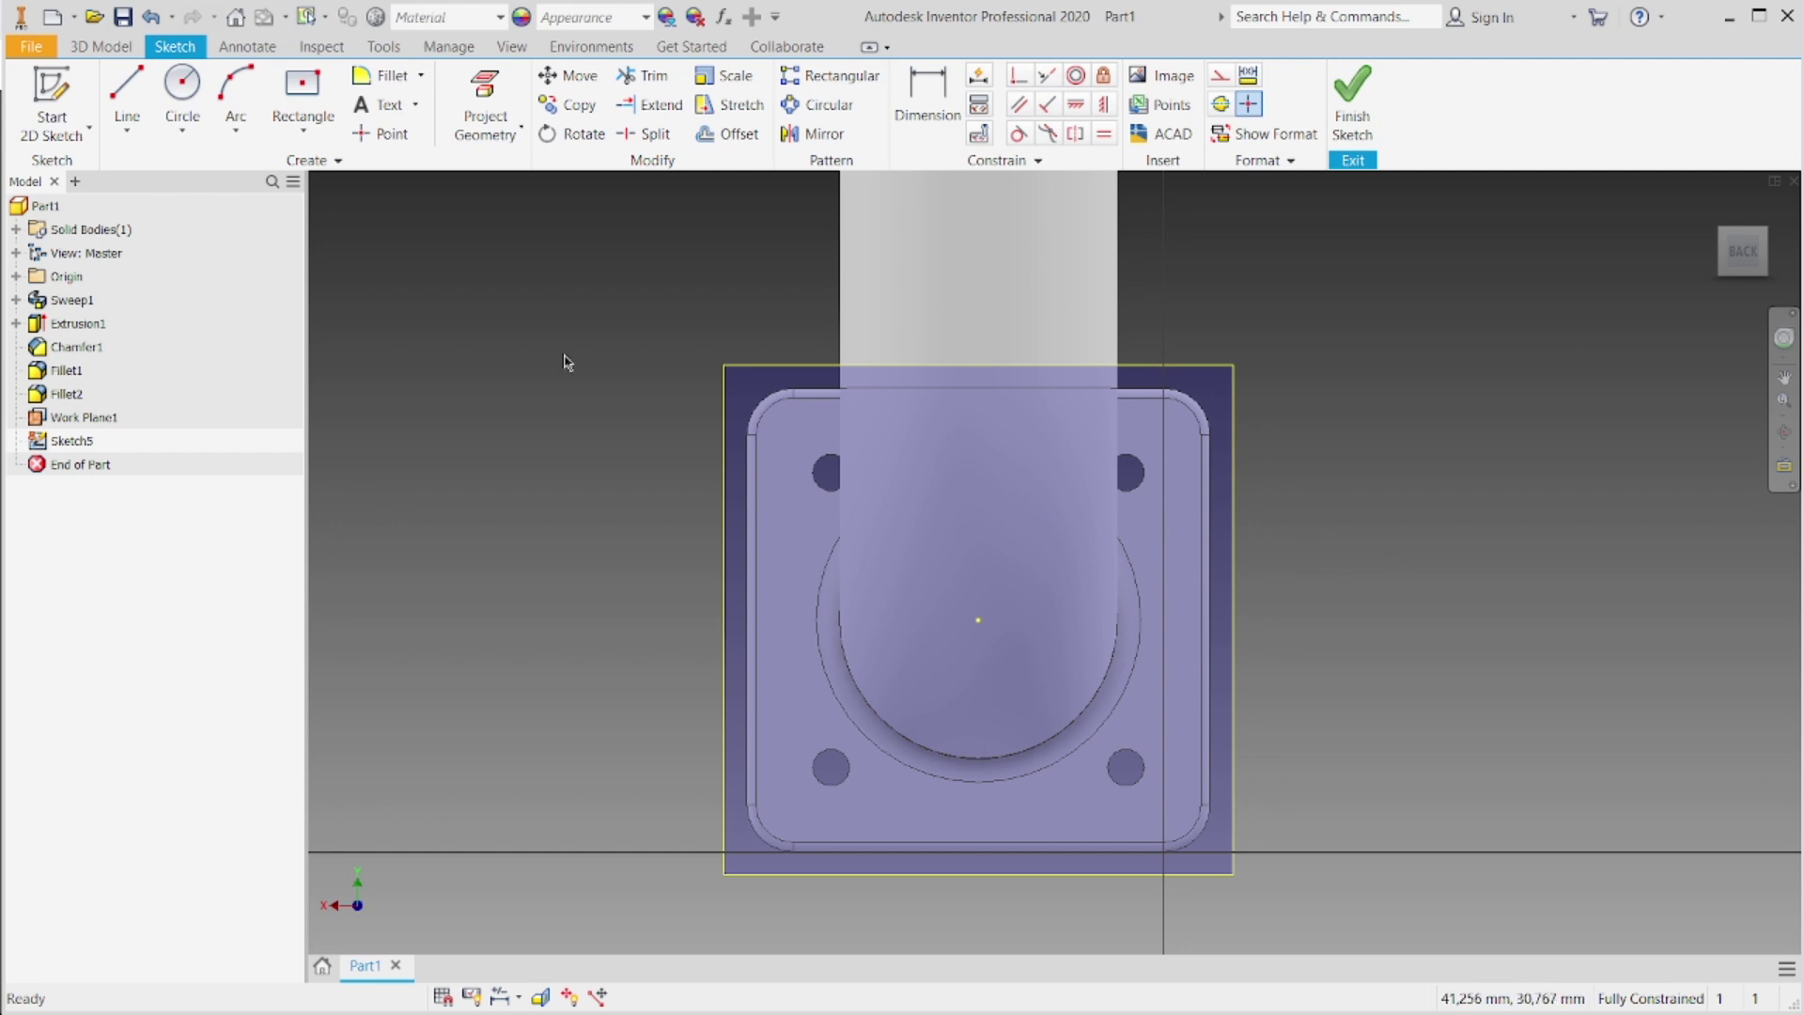
# Step: Consult the reference drawing and sketch two concentric circles about 21 mm and 31 mm in diameter at the work plane's centre point
pyautogui.click(181, 91)
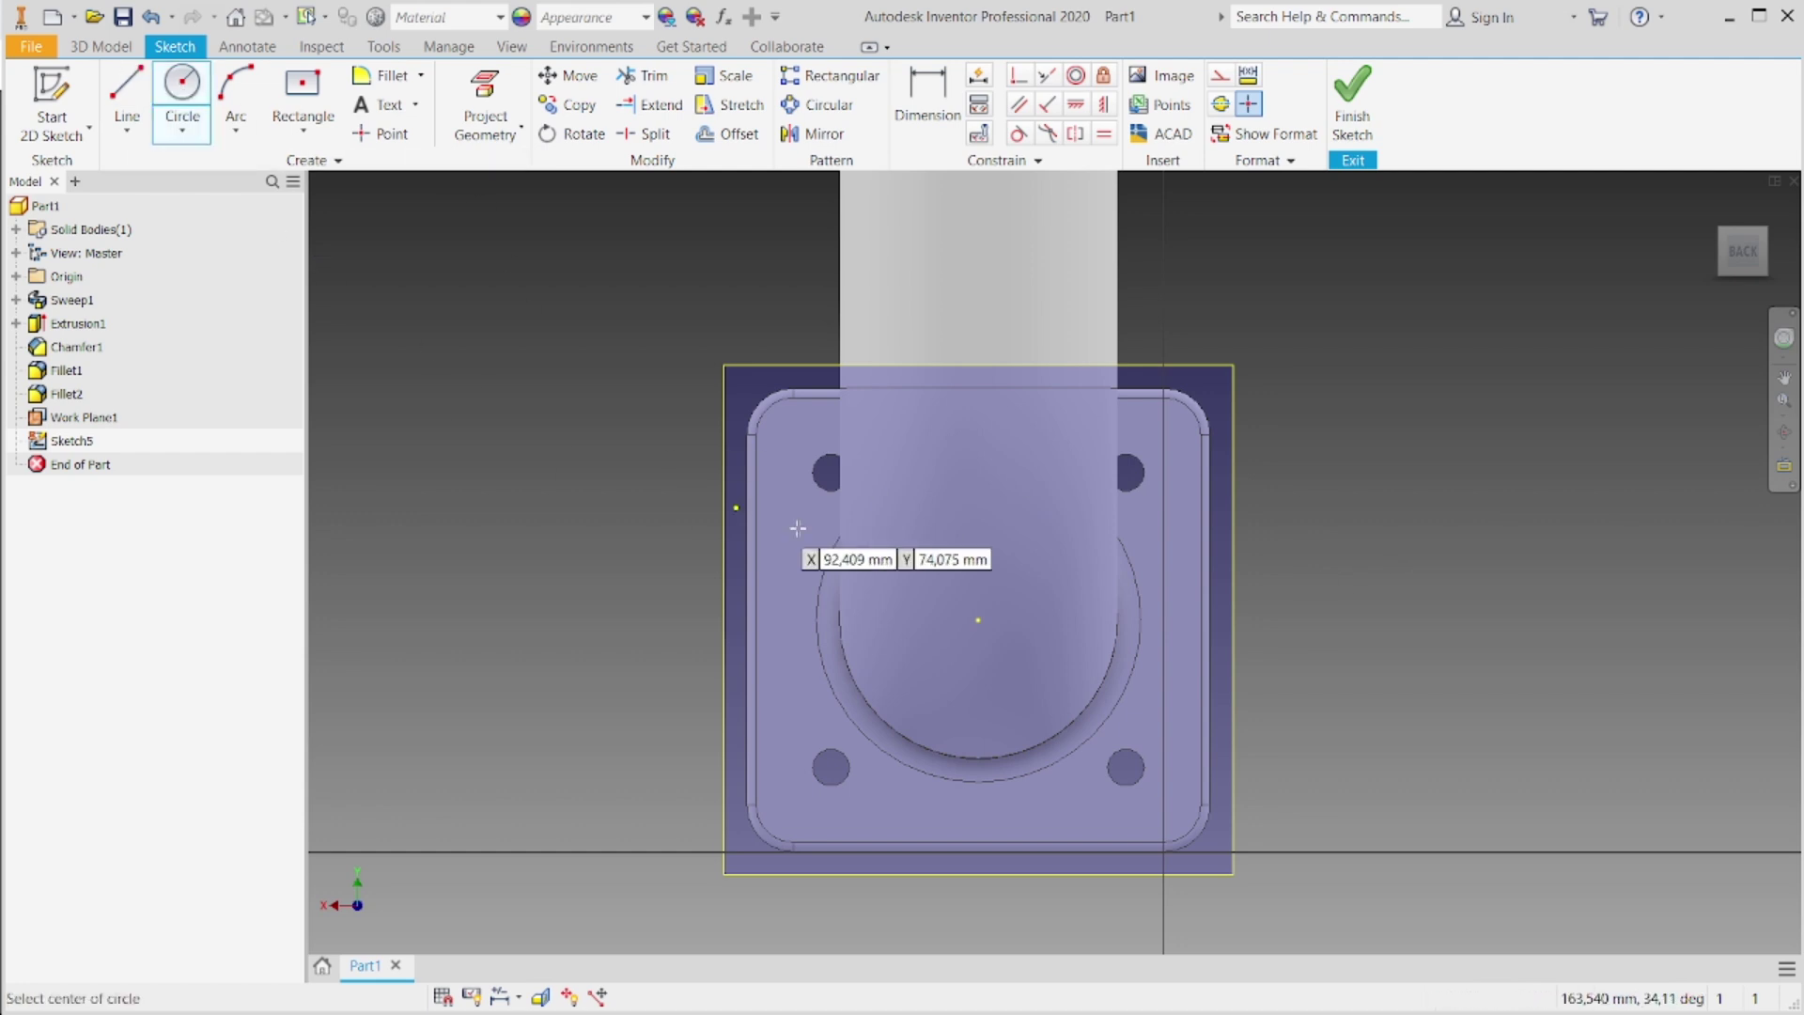
pyautogui.hotkey('alt', 'Tab')
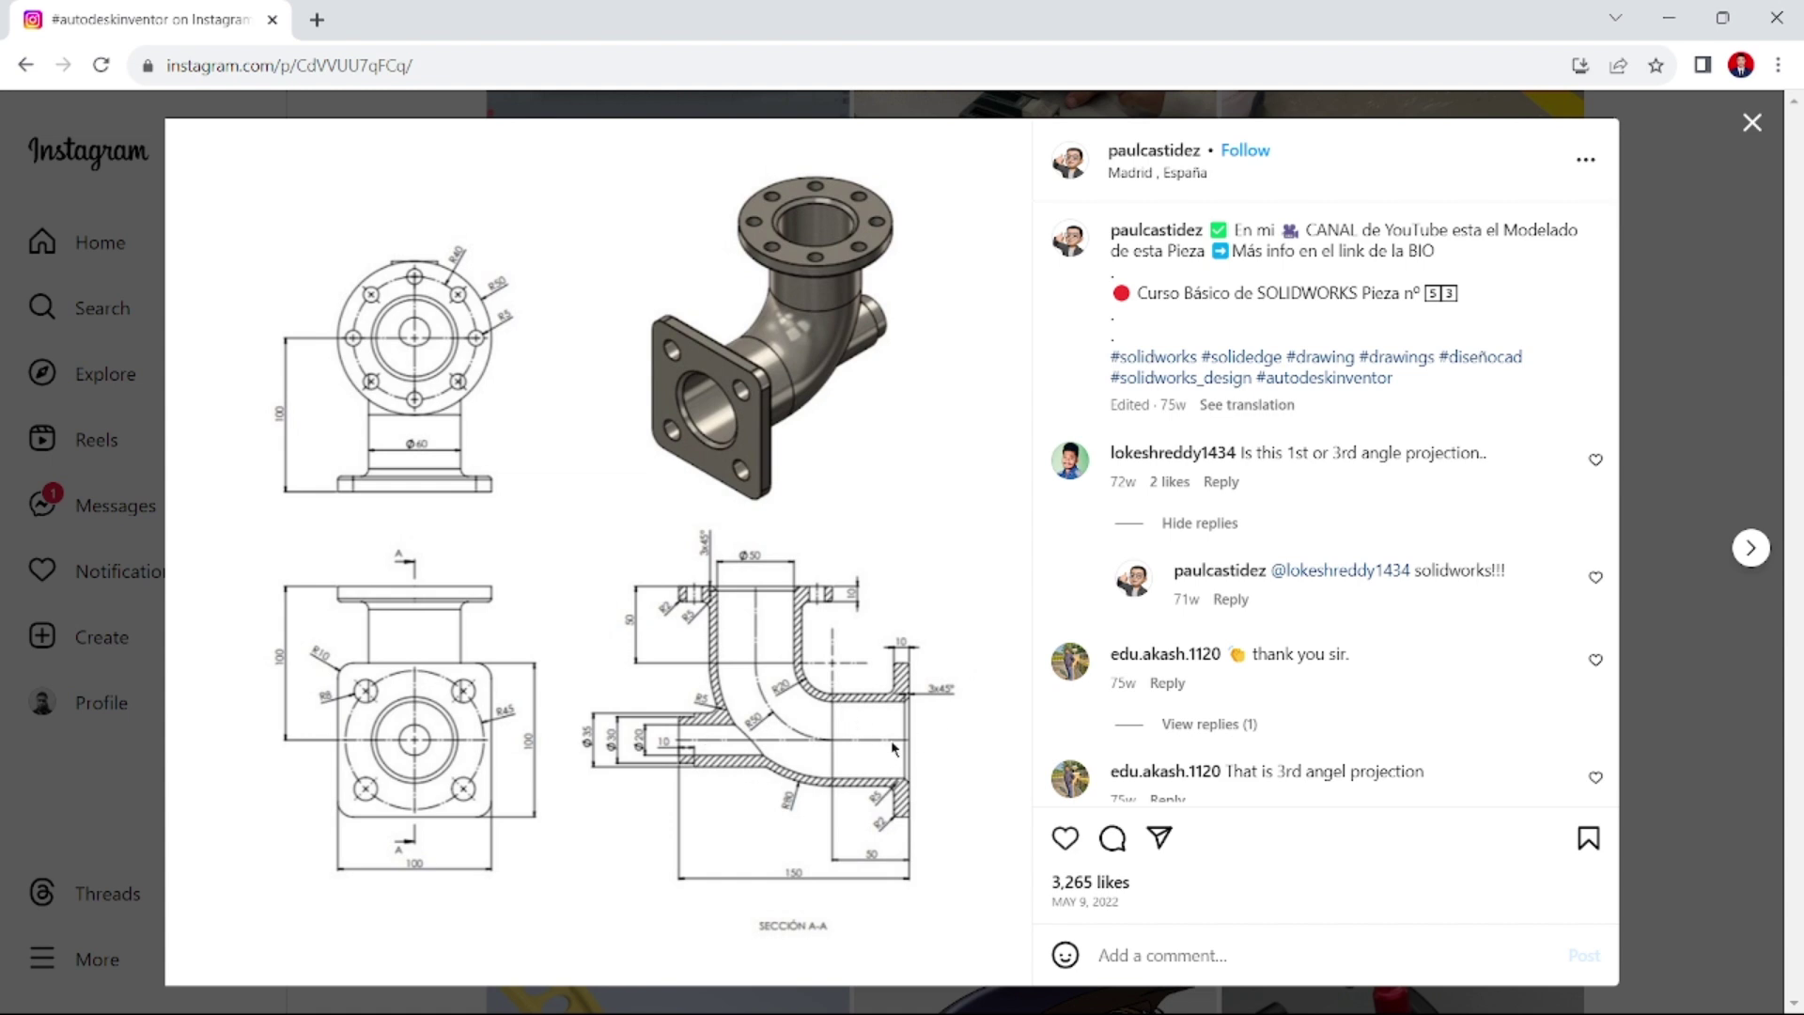
pyautogui.hotkey('alt', 'Tab')
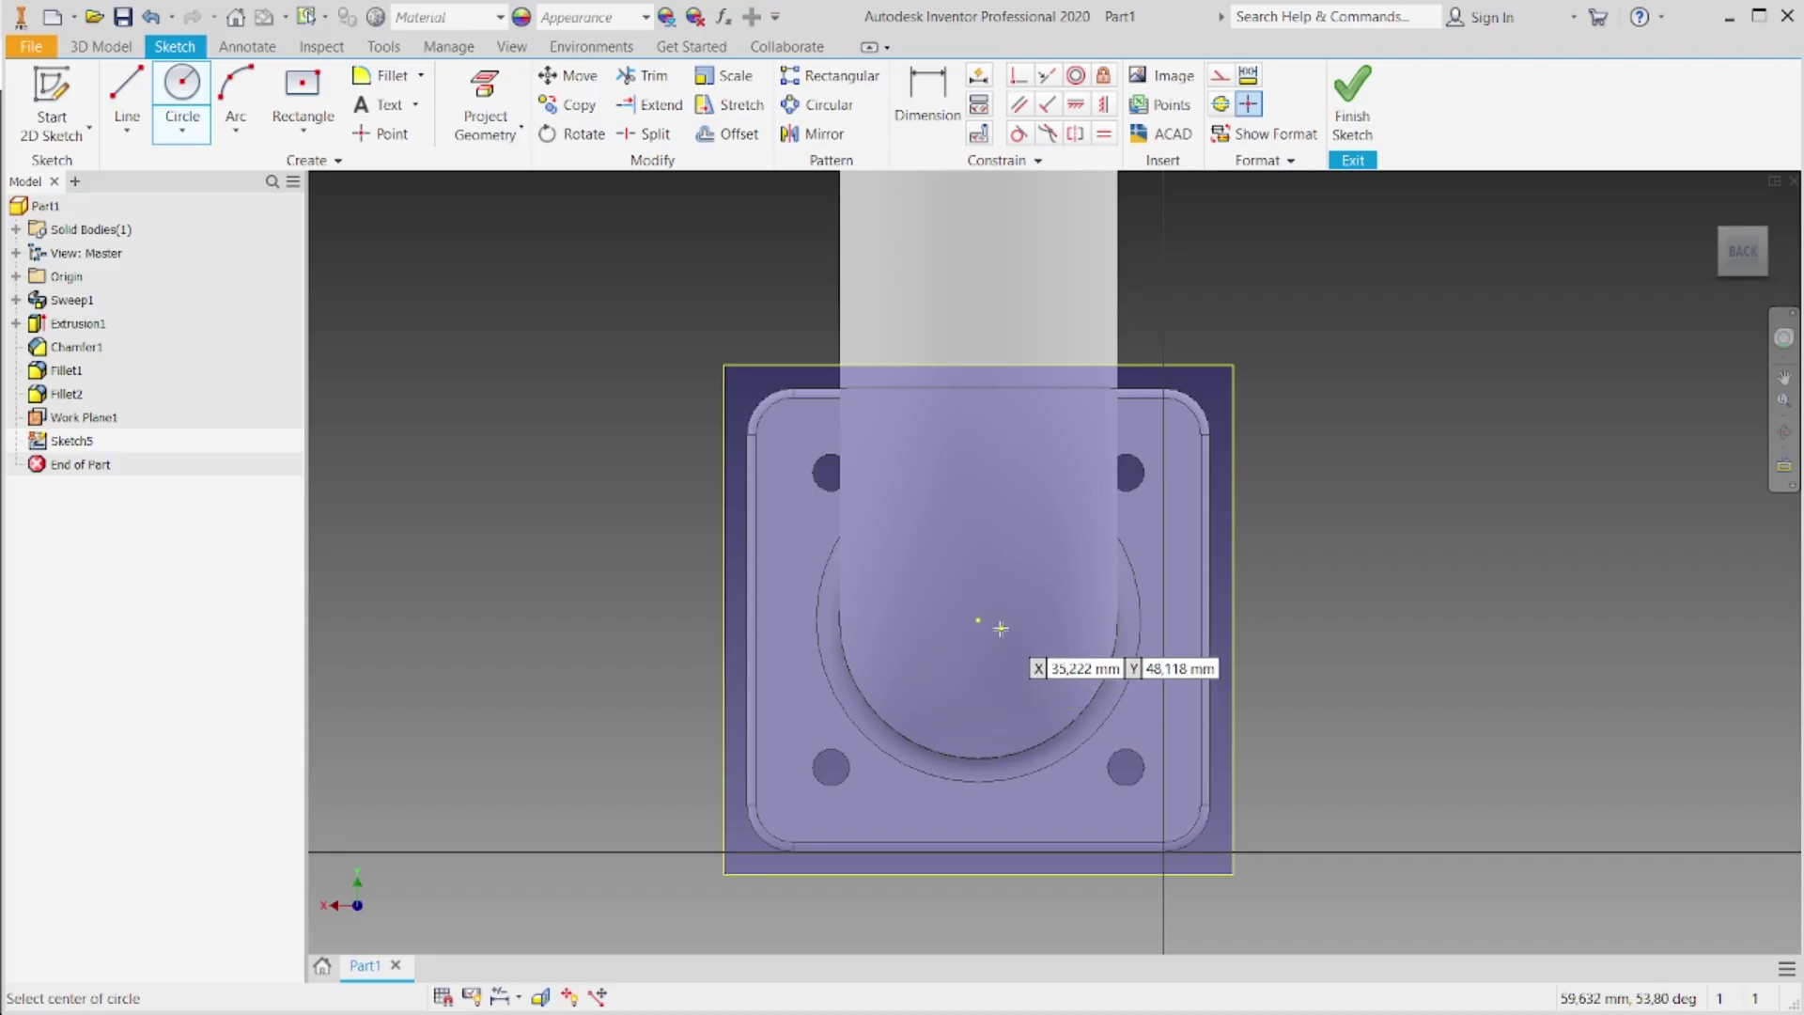
pyautogui.click(980, 621)
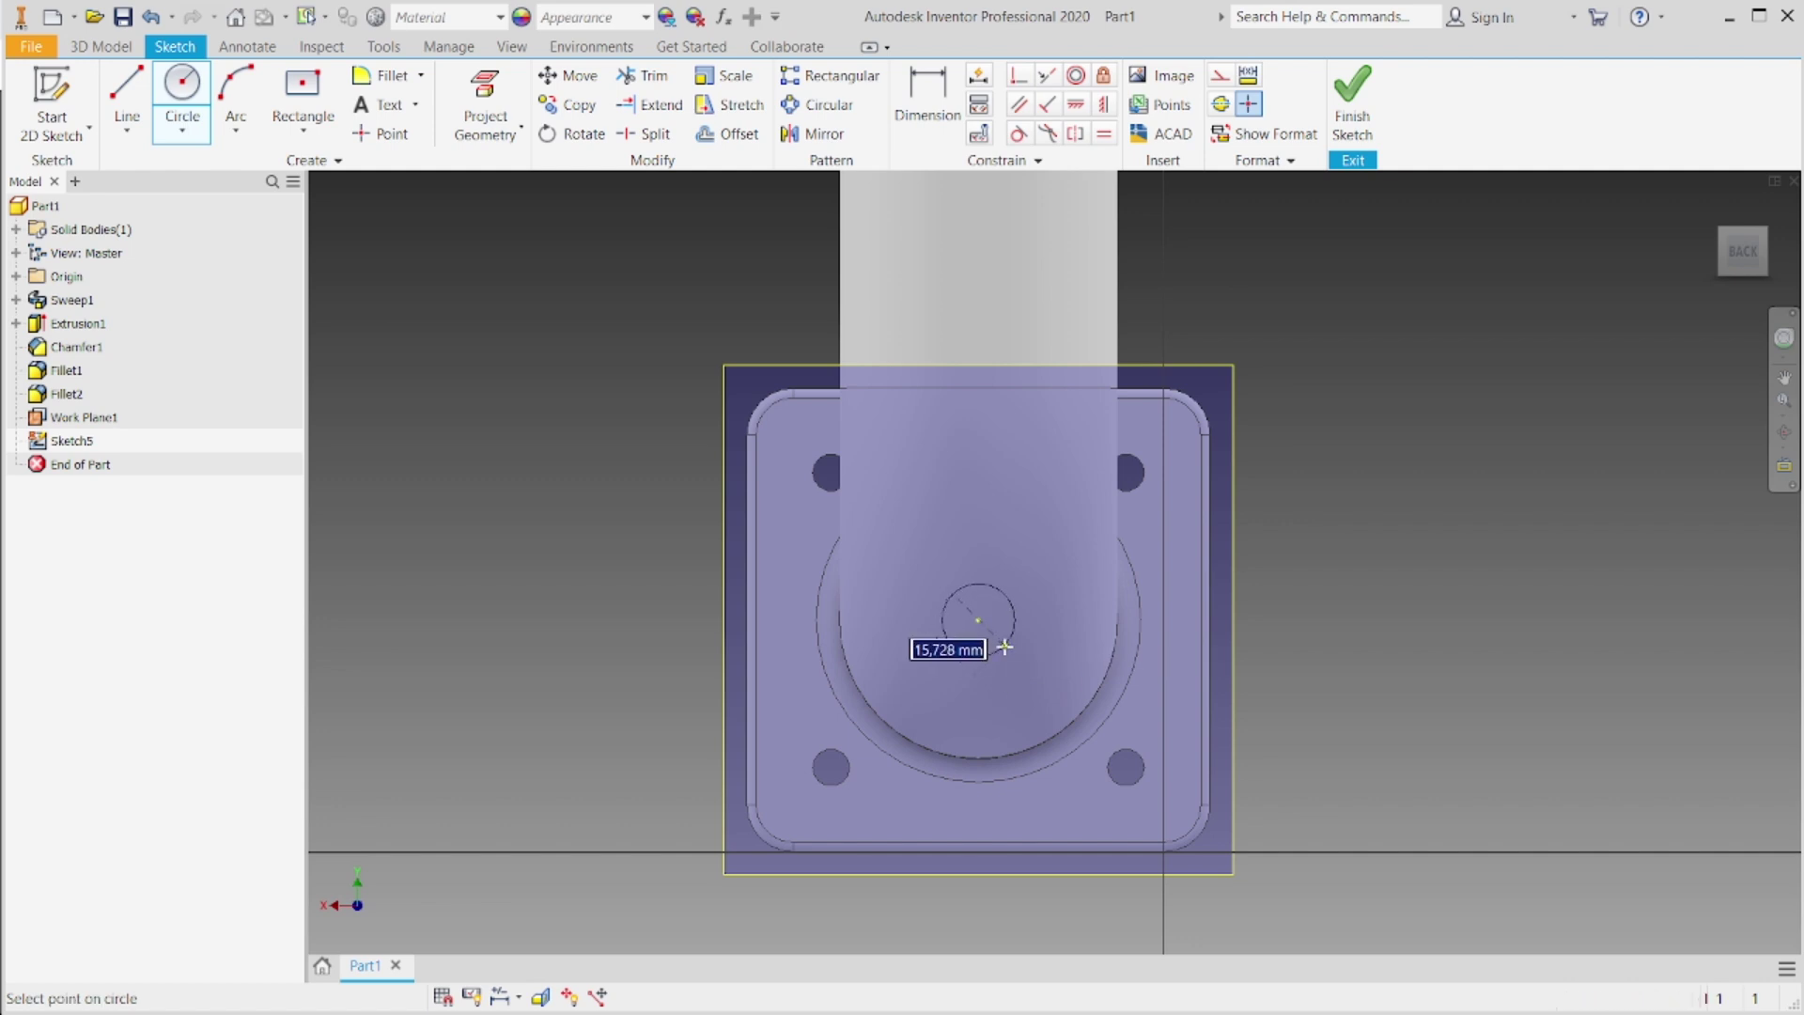
pyautogui.click(1010, 656)
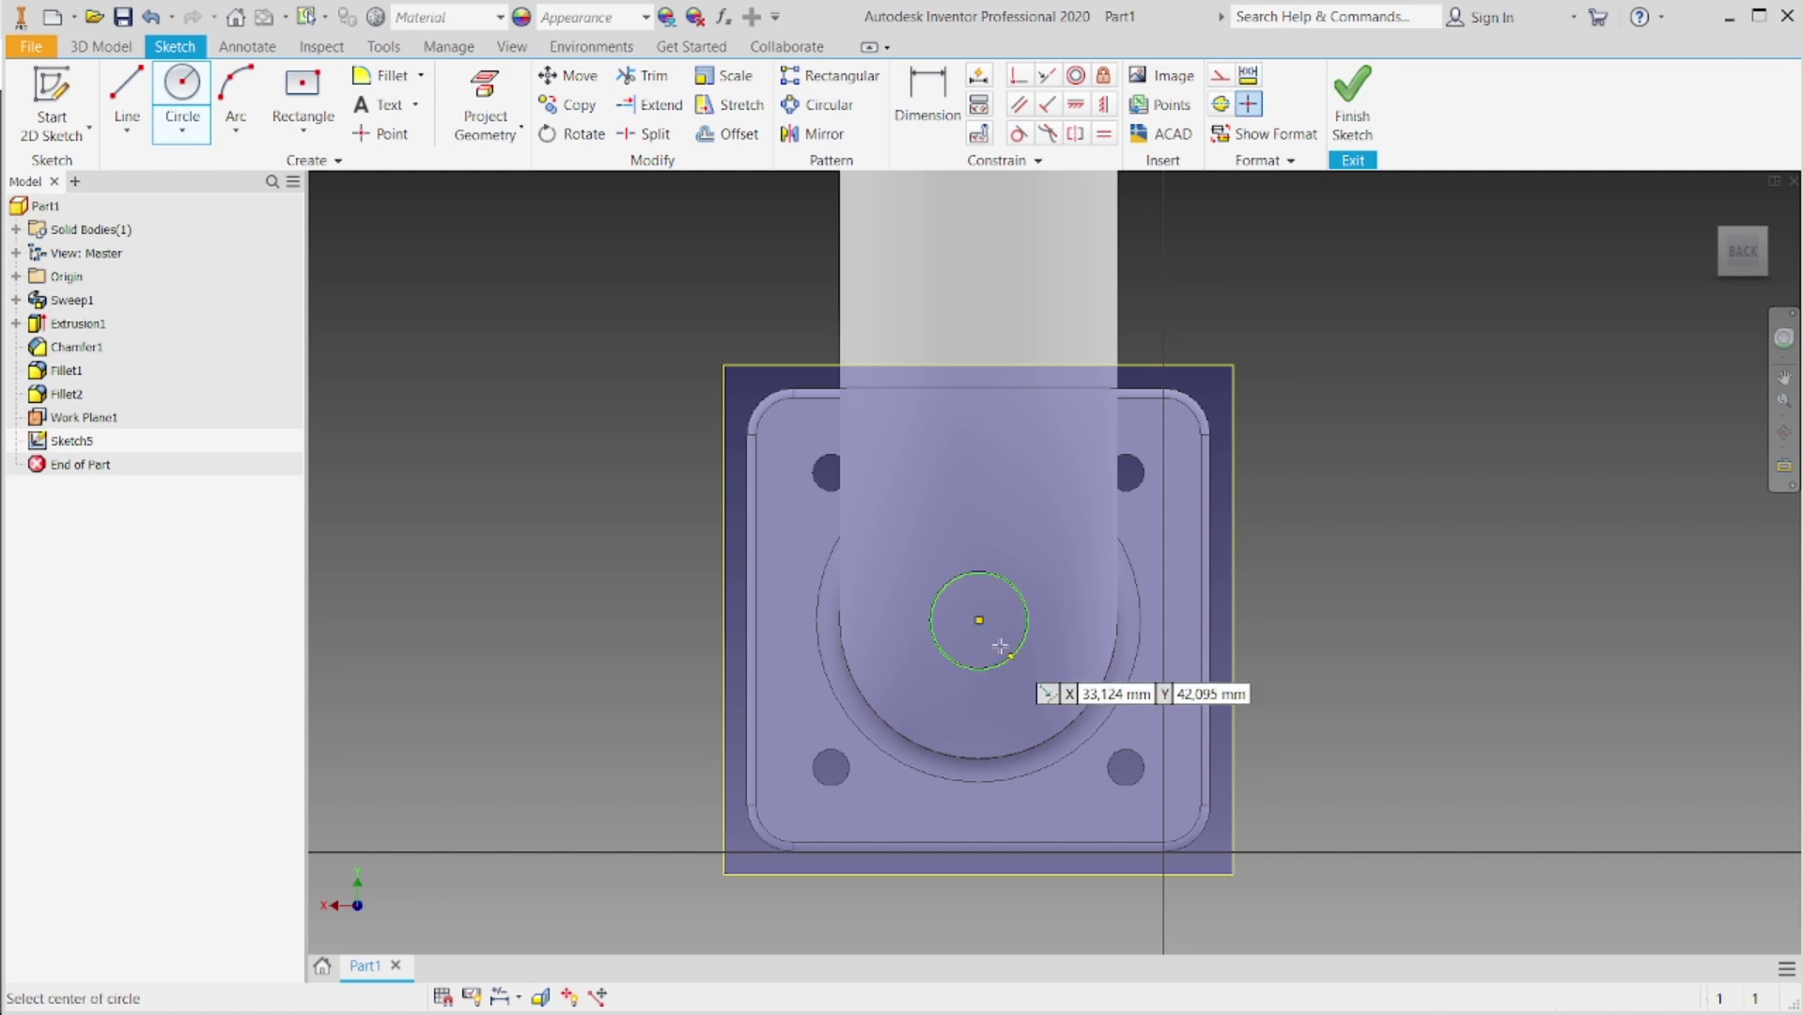
pyautogui.click(979, 621)
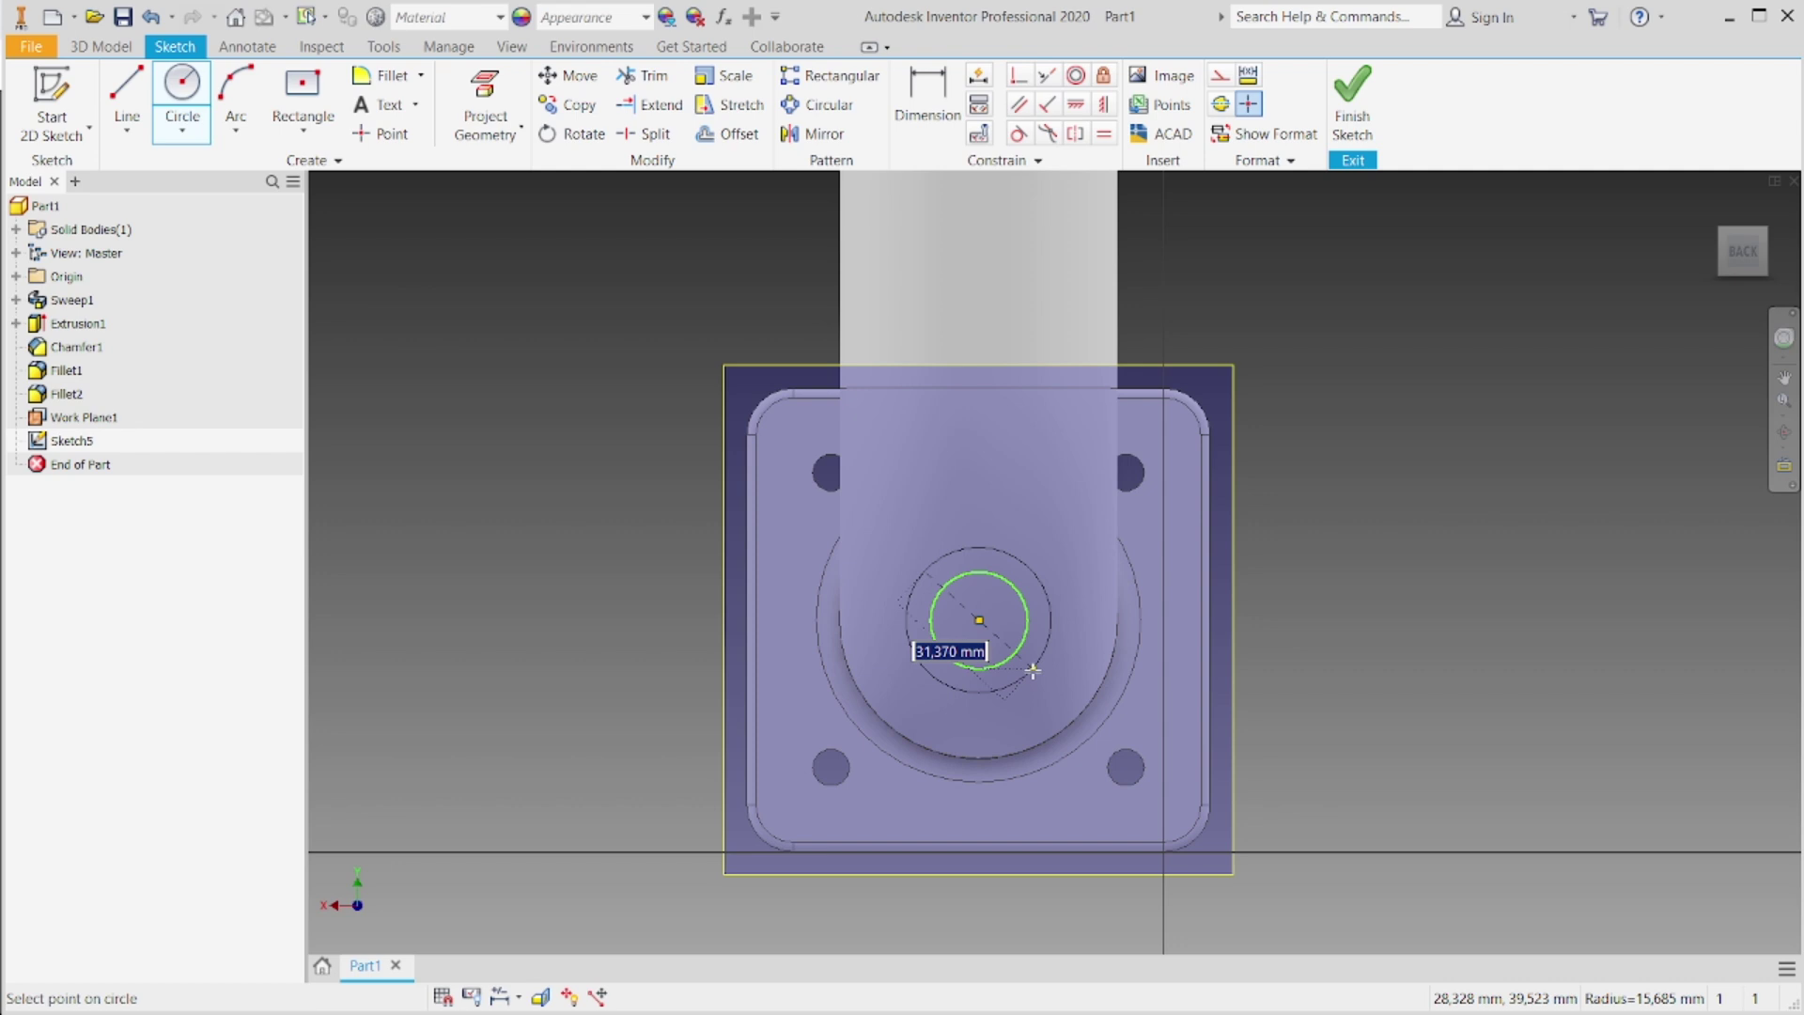
pyautogui.click(1033, 670)
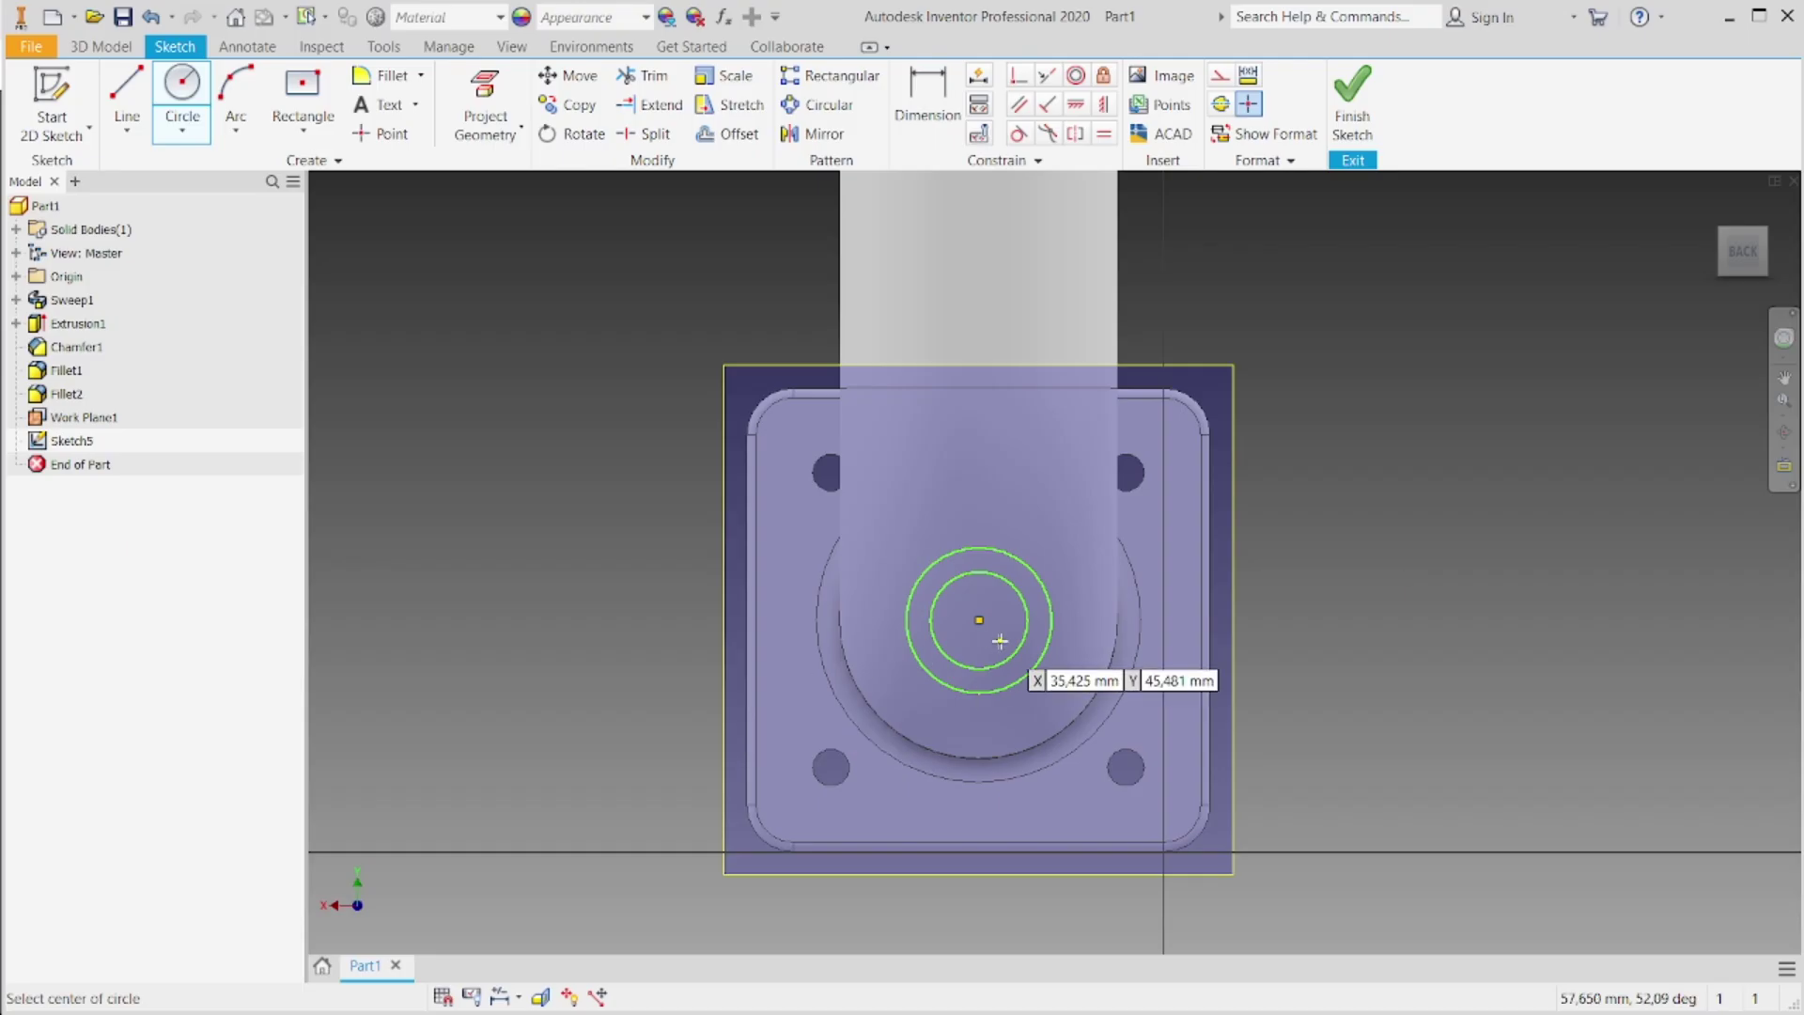
# Step: Dimension the inner circle's diameter to 20 mm and the outer circle's to 35 mm
pyautogui.press('d')
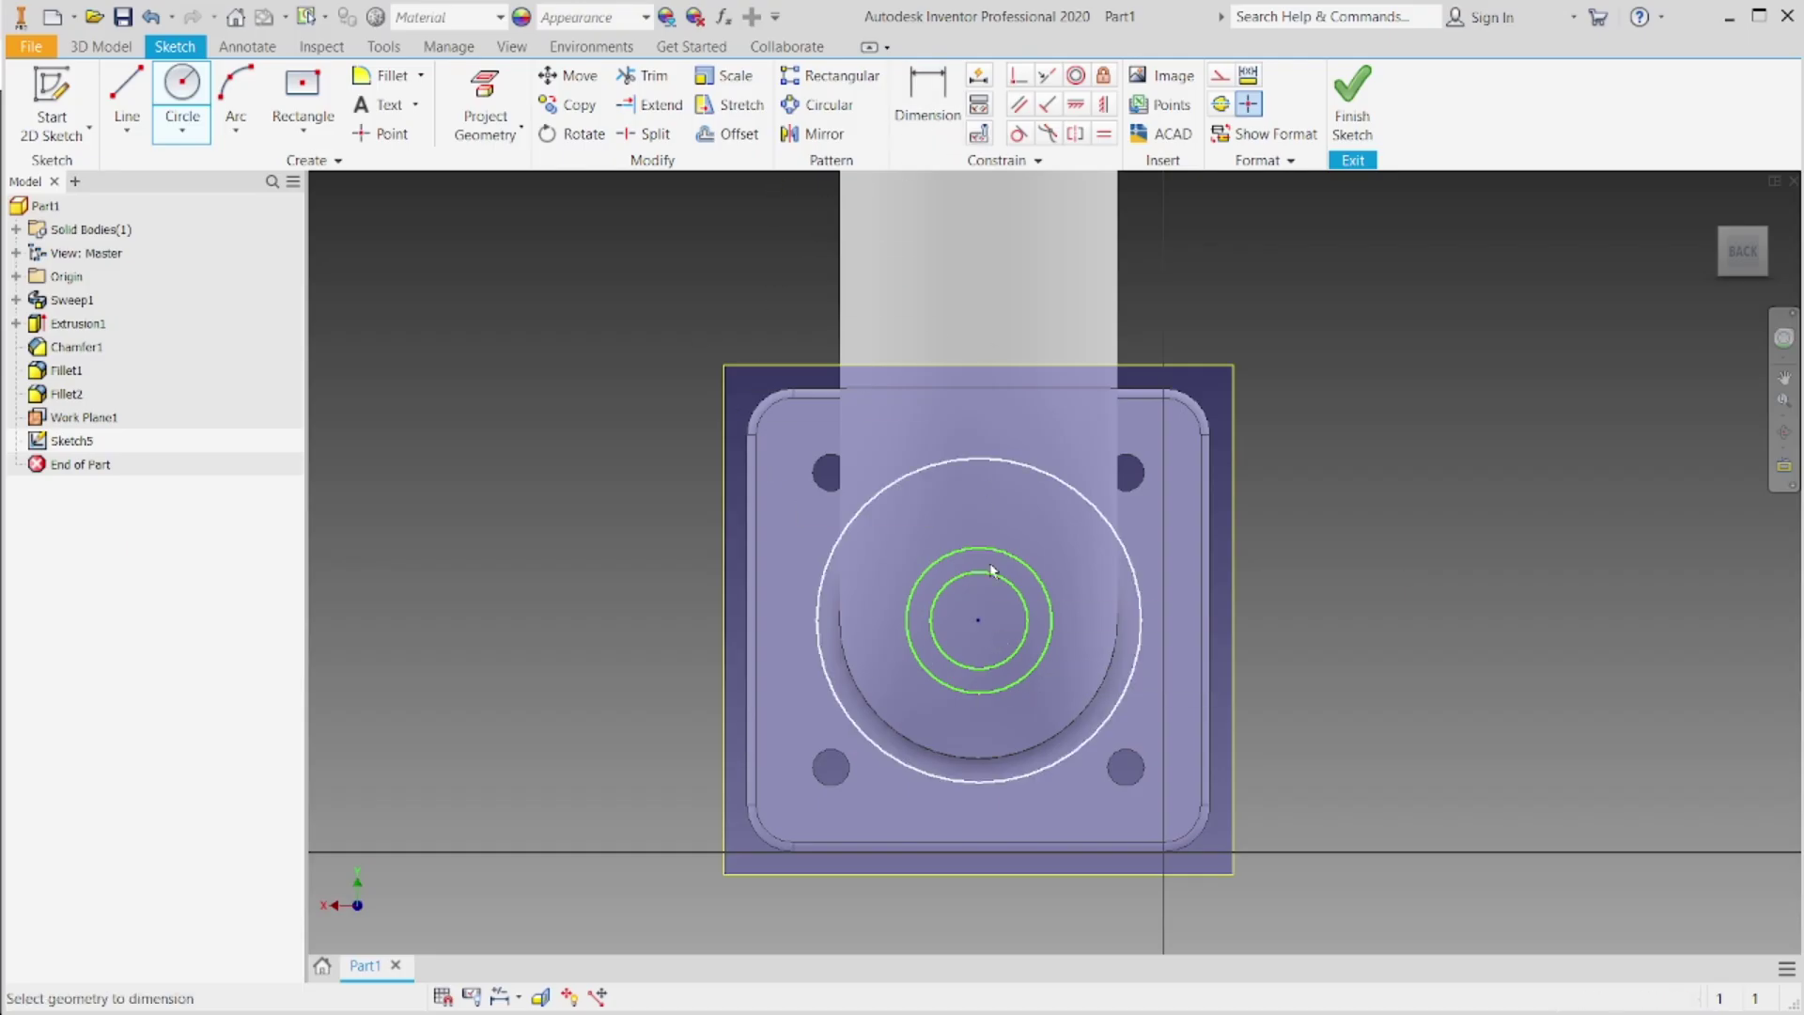
pyautogui.click(1023, 639)
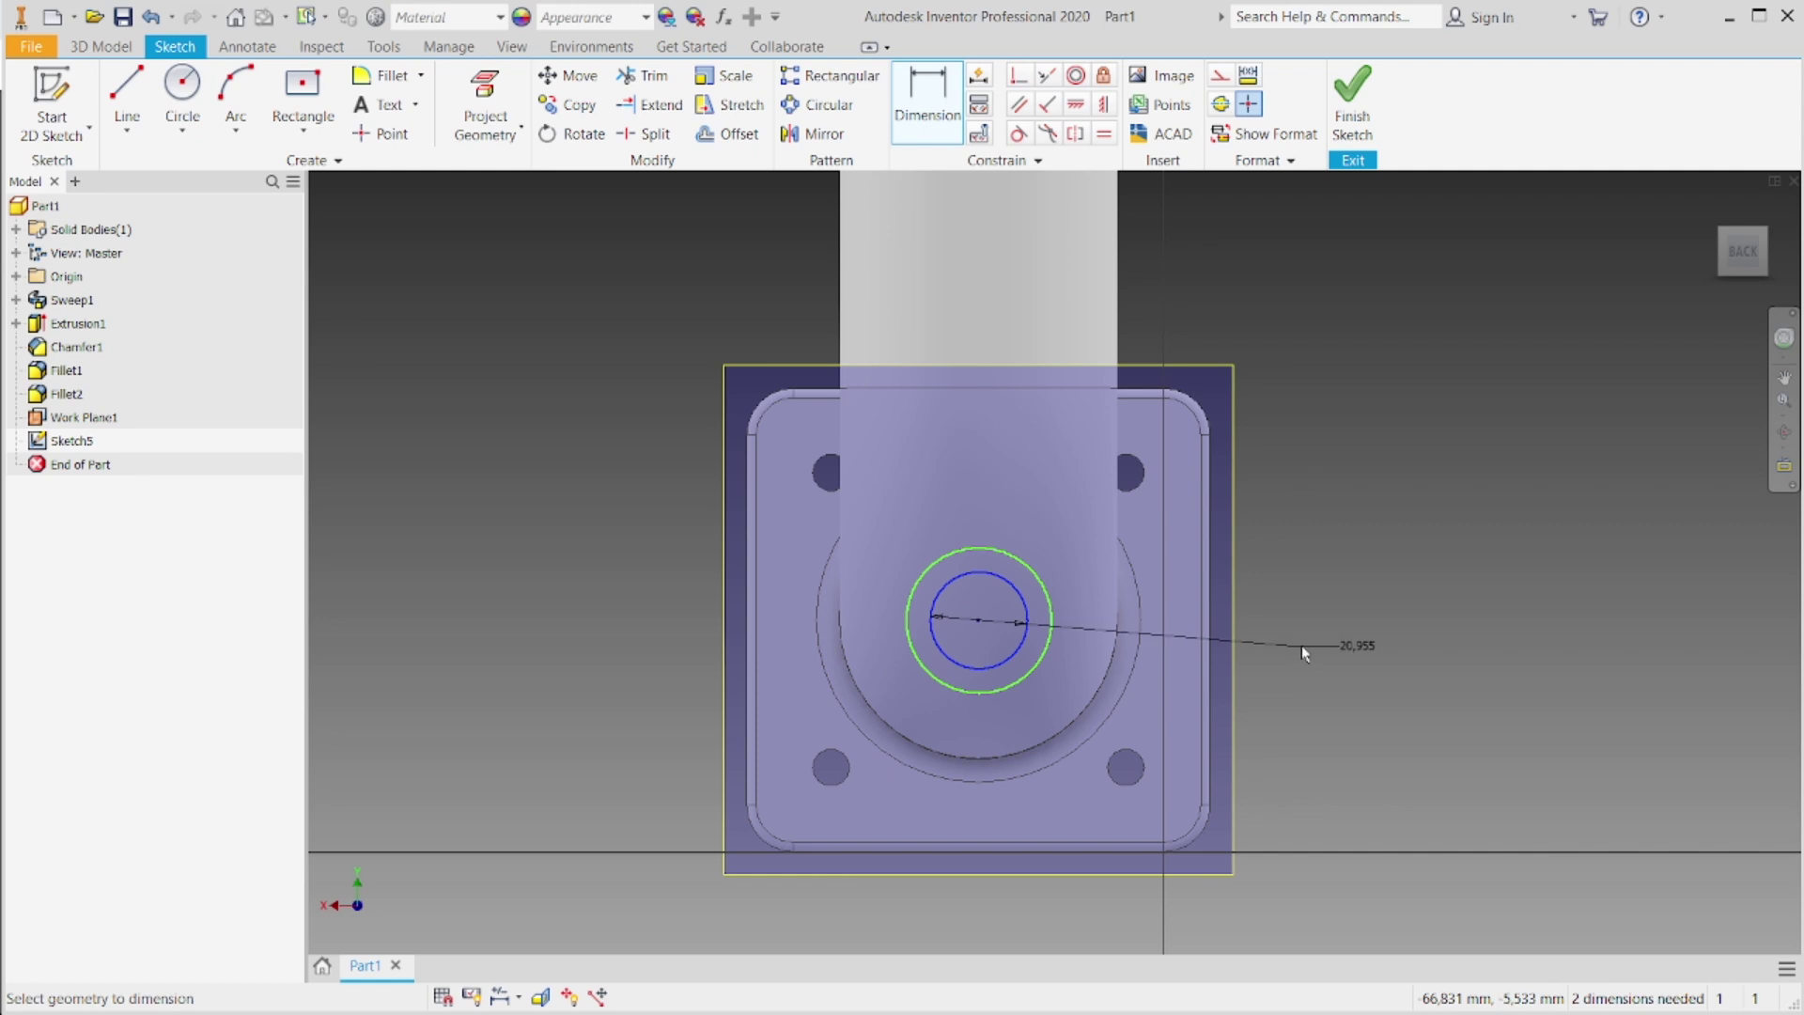
pyautogui.click(1321, 630)
pyautogui.write('20')
pyautogui.press('Return')
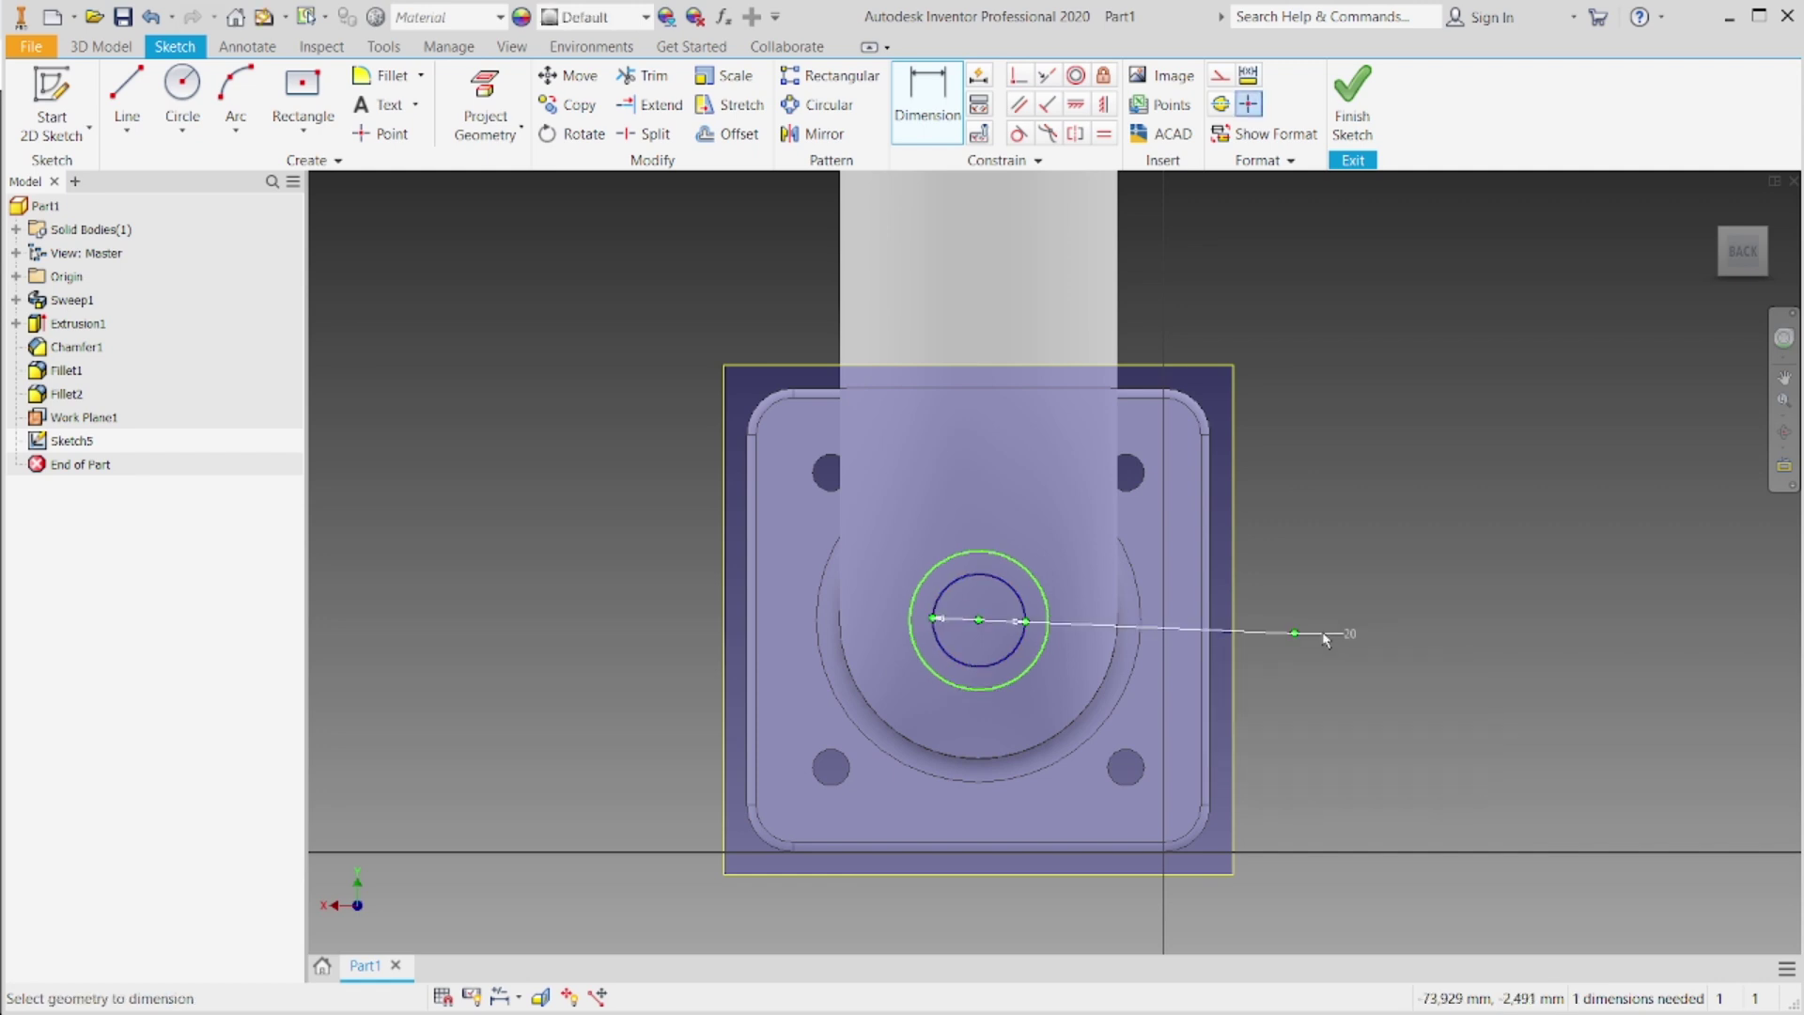
pyautogui.click(1044, 609)
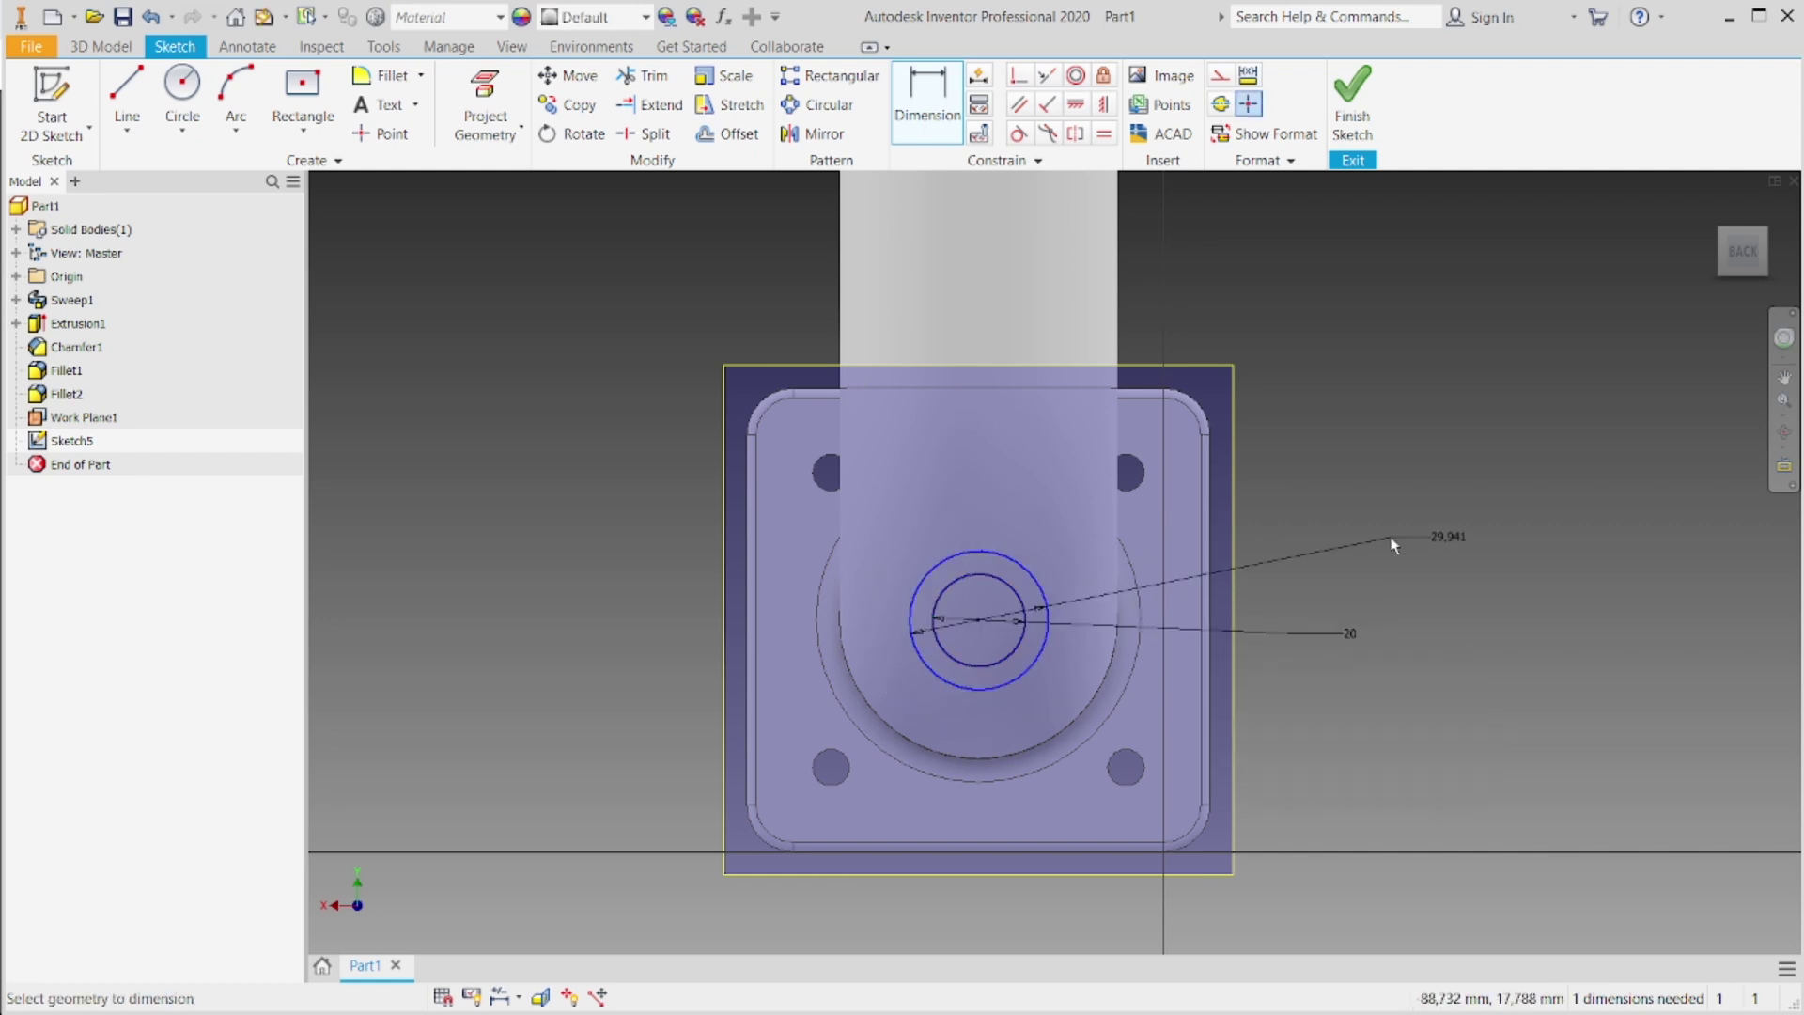
pyautogui.click(1392, 545)
pyautogui.write('35')
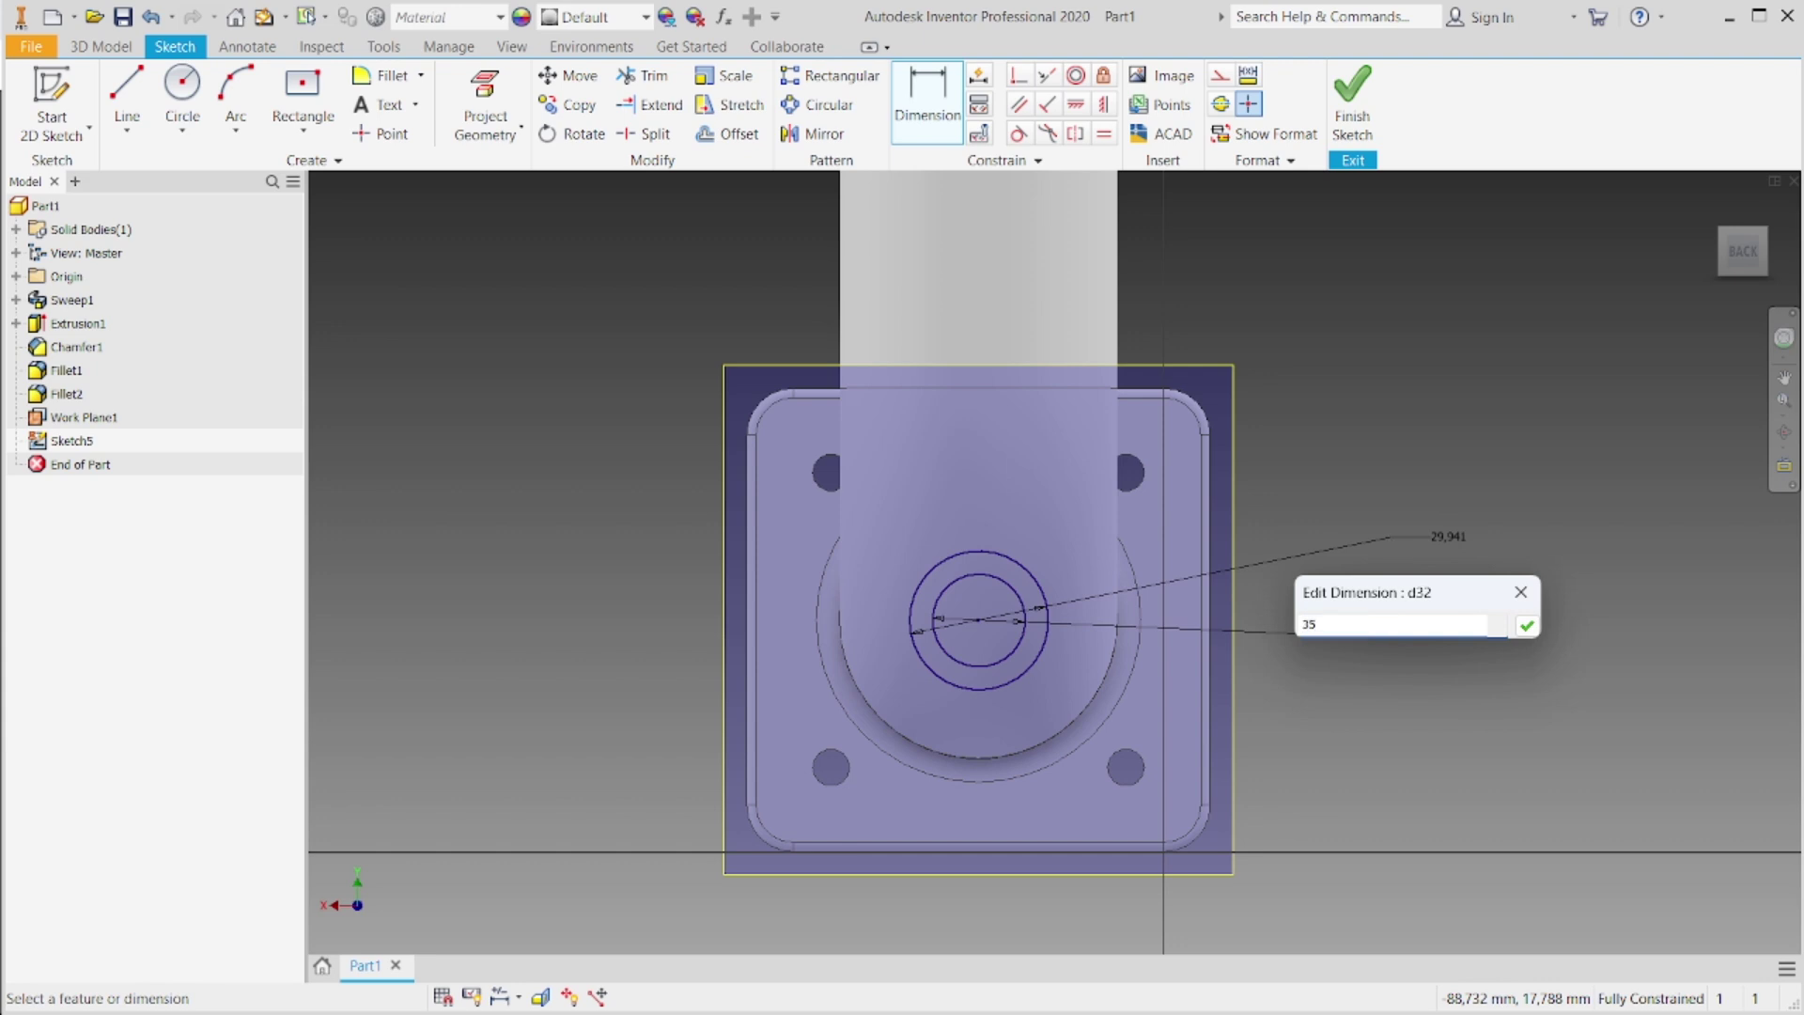
pyautogui.press('Return')
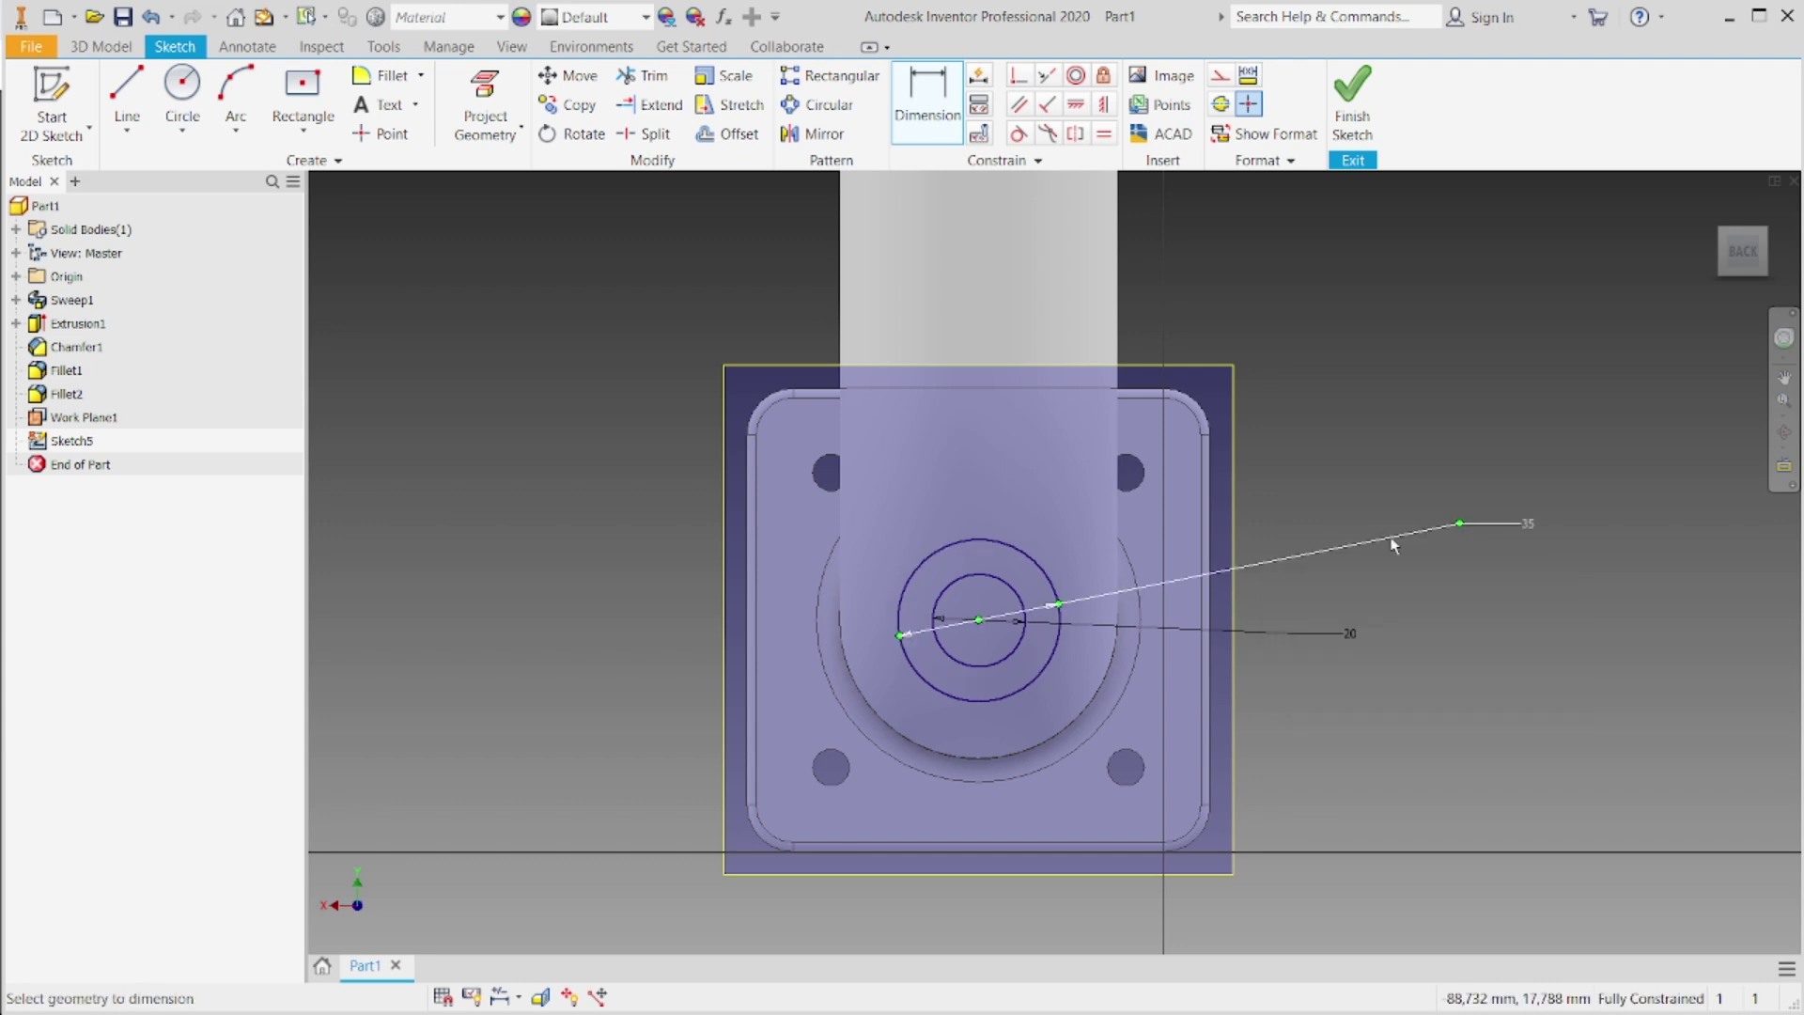
# Step: Try to extrude the ring between the 20 mm and 35 mm circles from the offset work plane to the elbow bend's inner face
pyautogui.click(1742, 253)
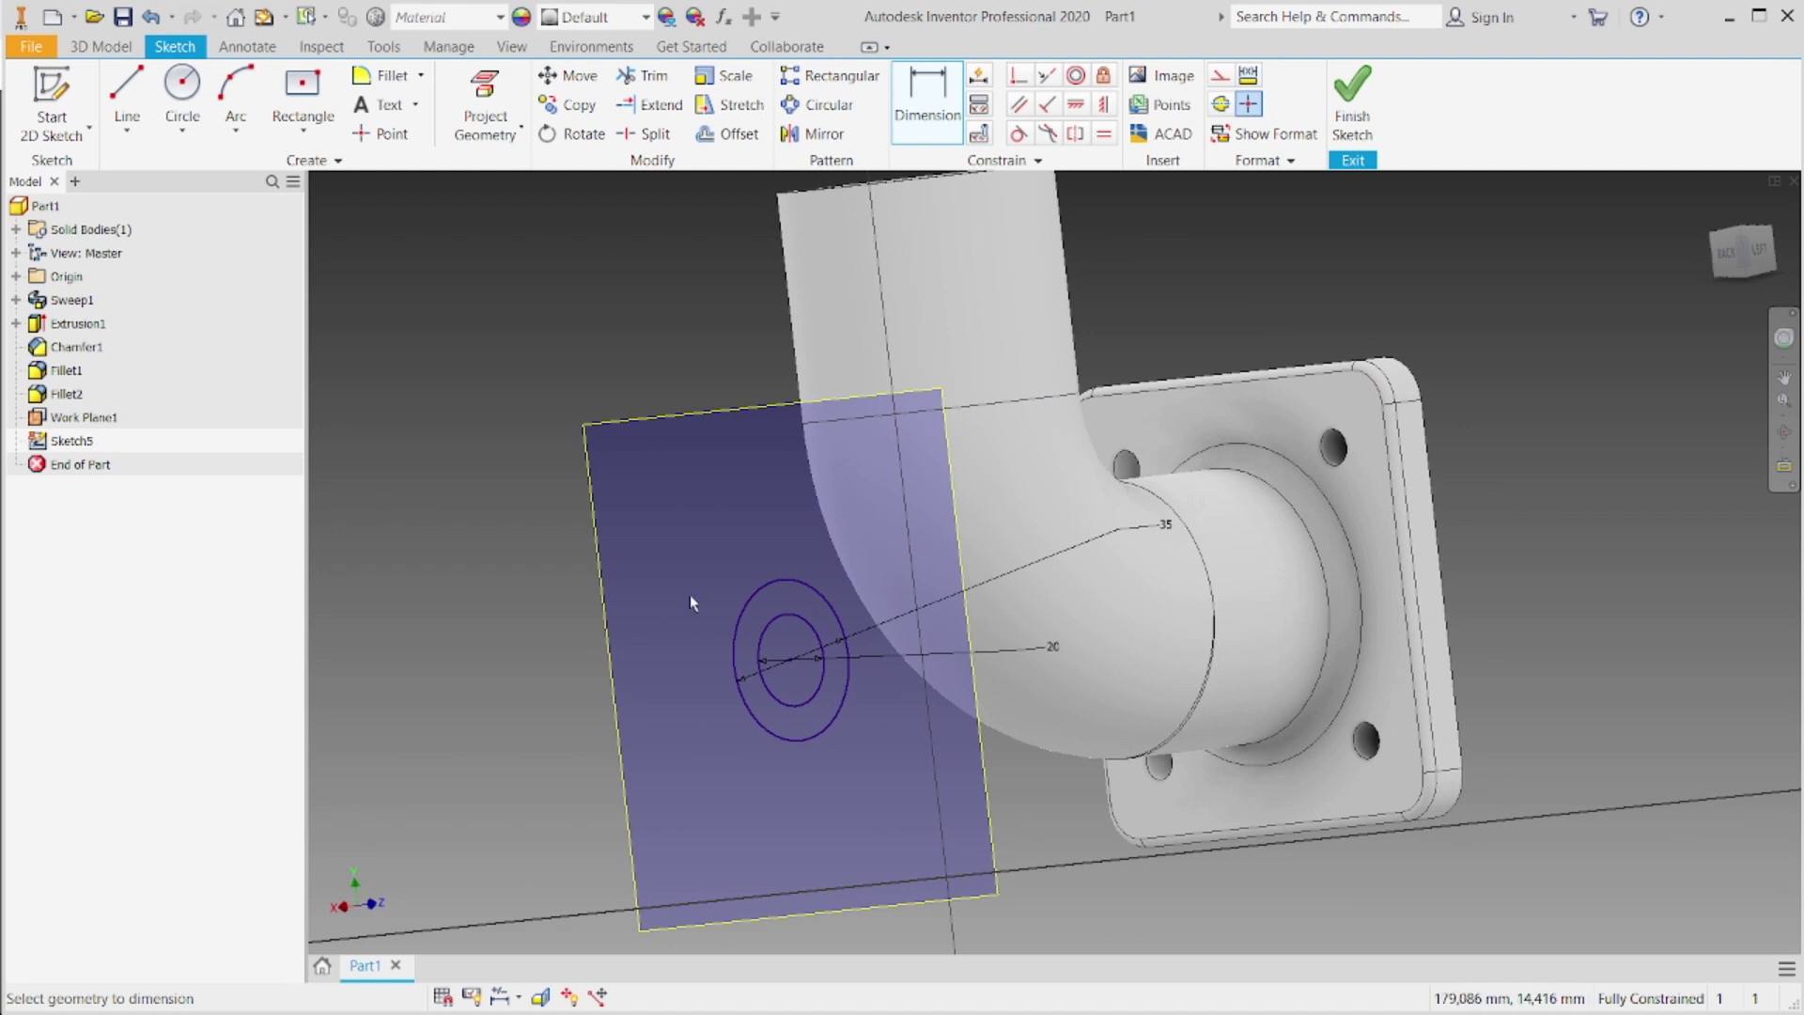
pyautogui.click(91, 48)
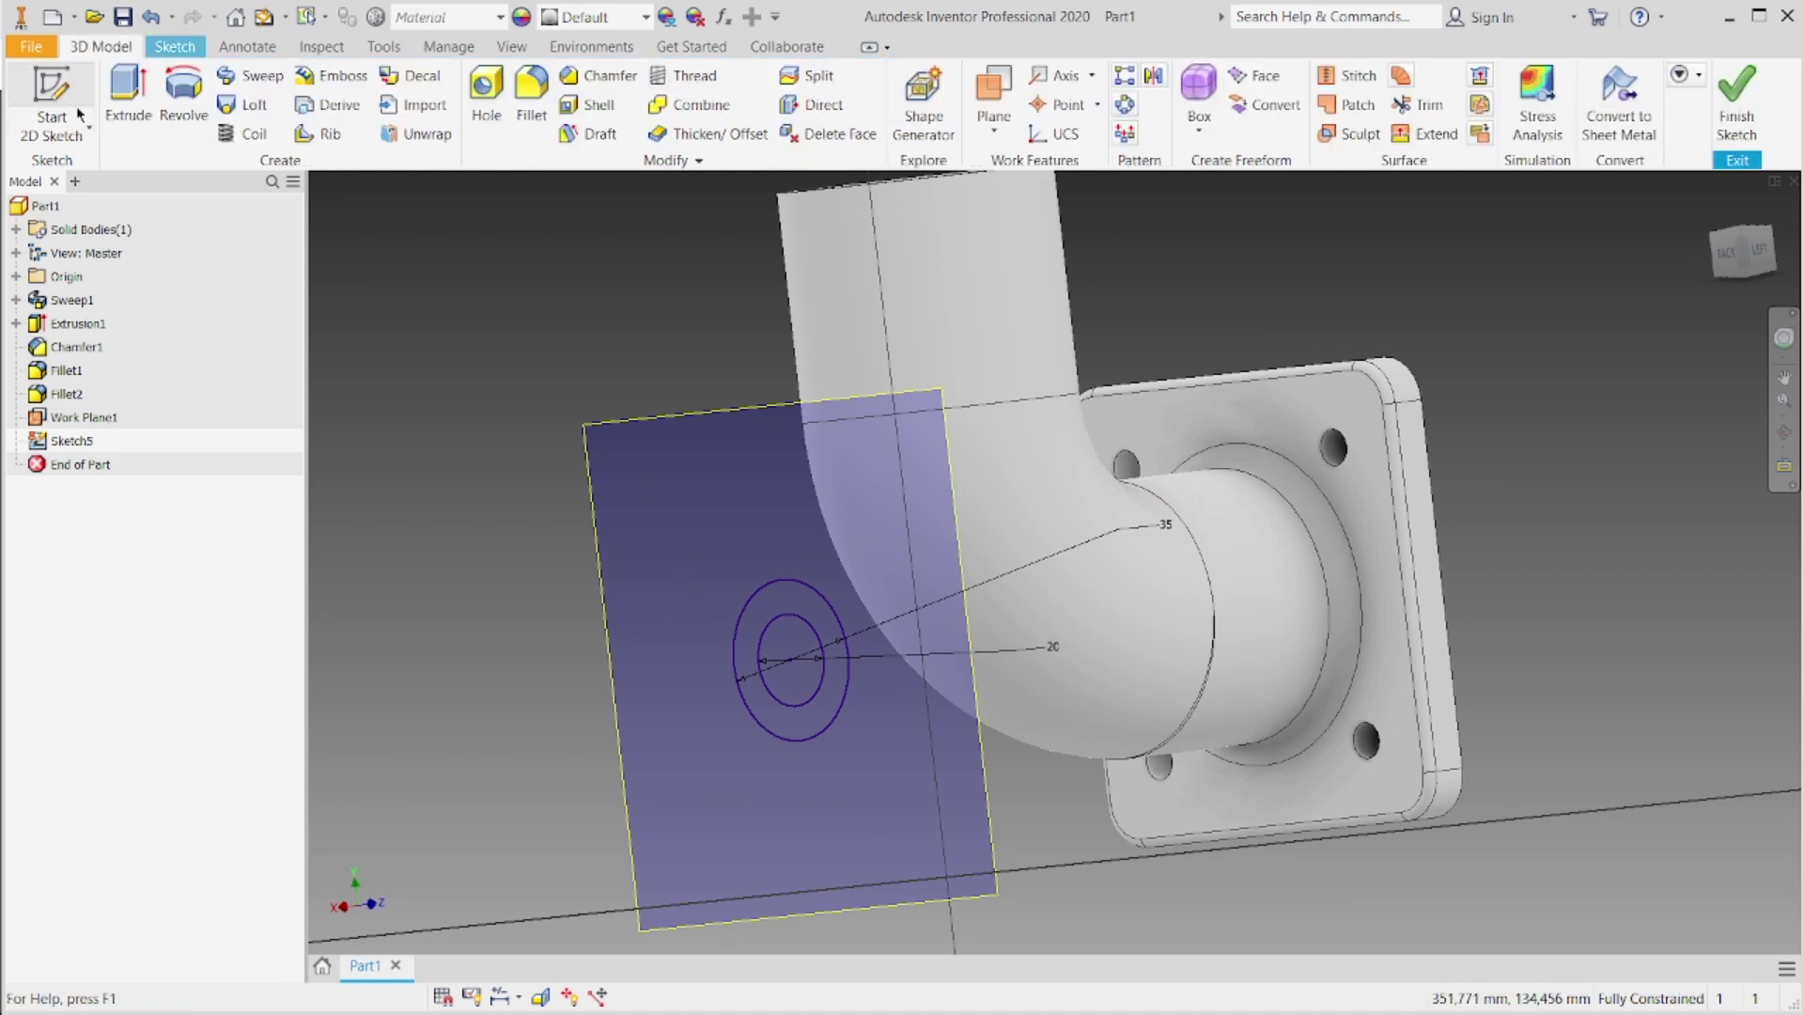
pyautogui.click(128, 101)
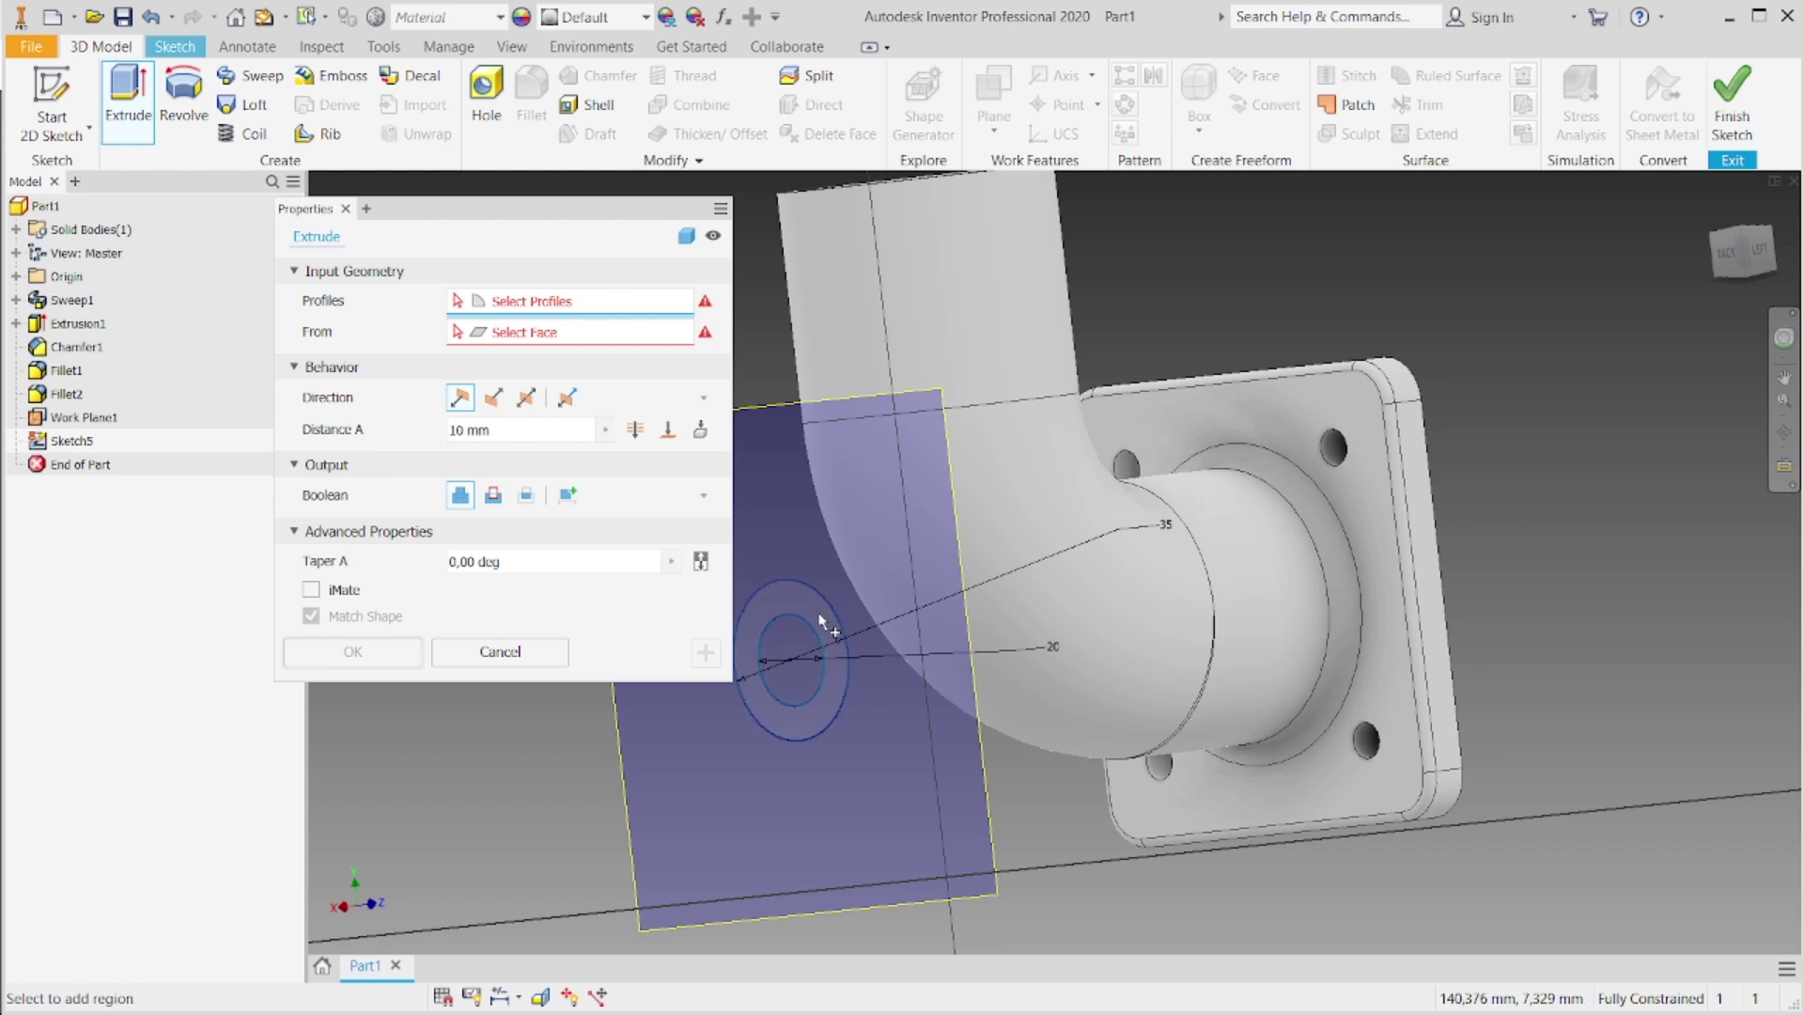
pyautogui.click(821, 618)
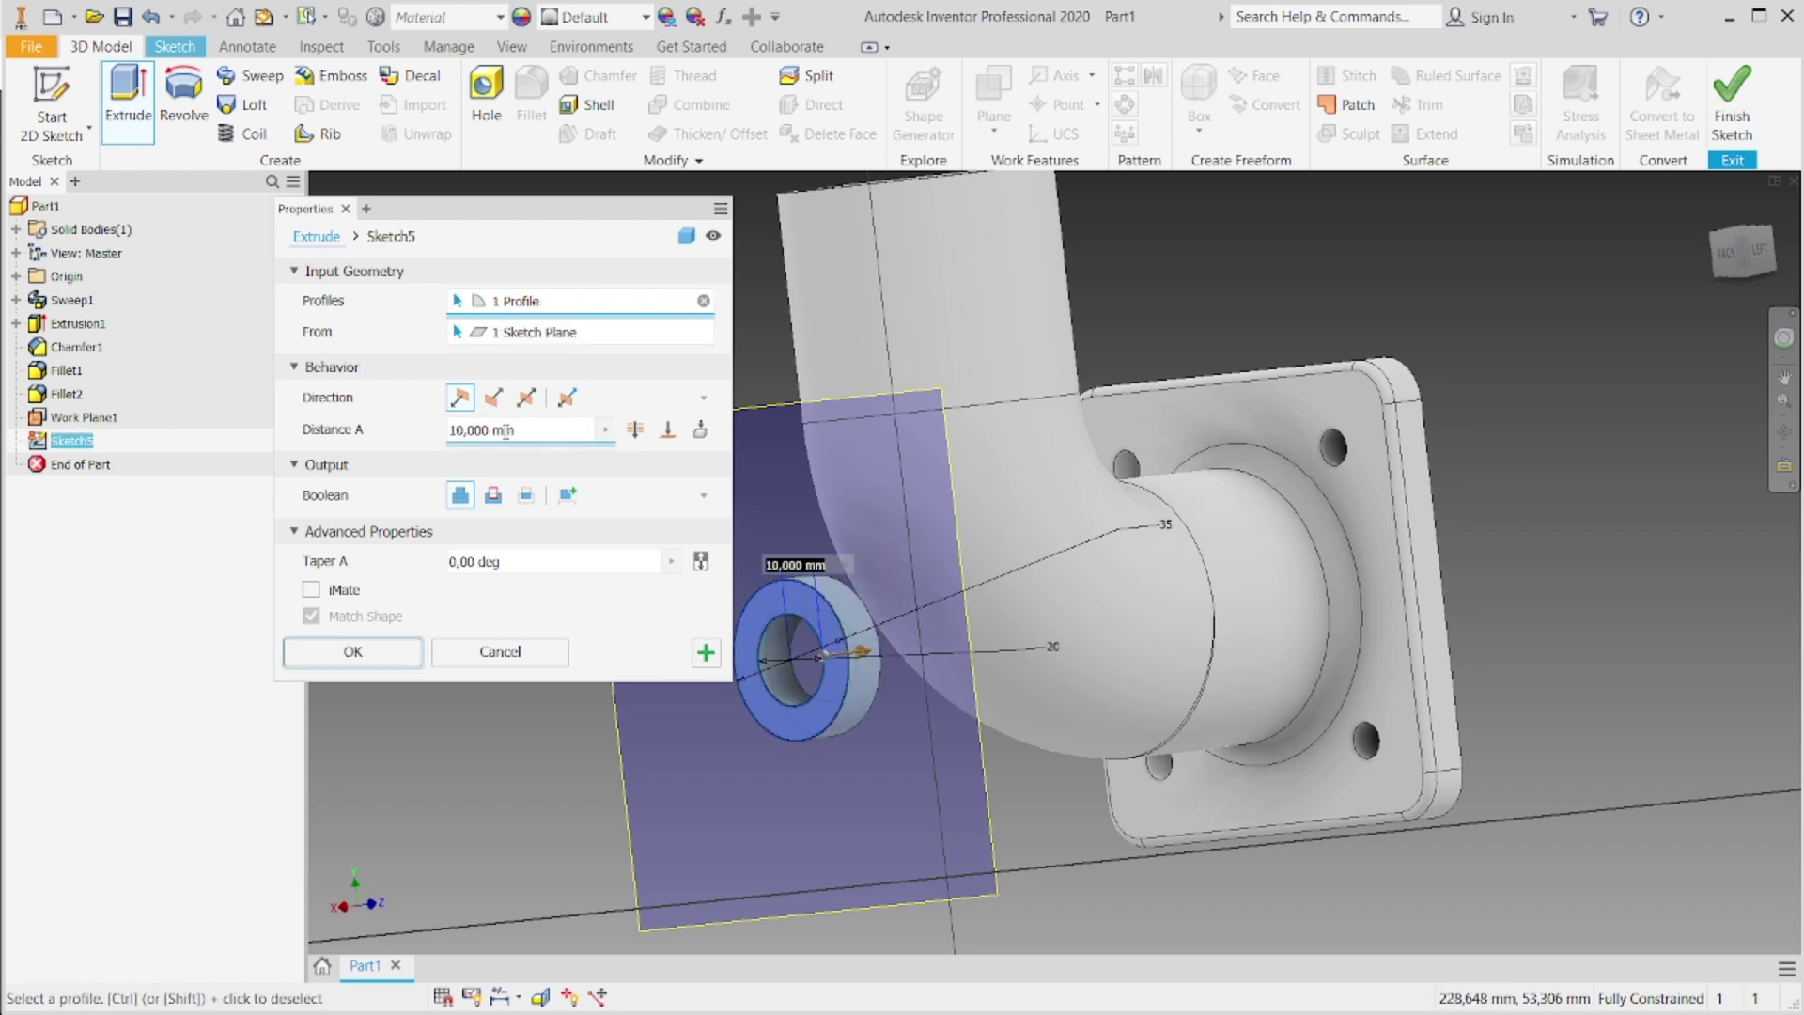
pyautogui.click(668, 436)
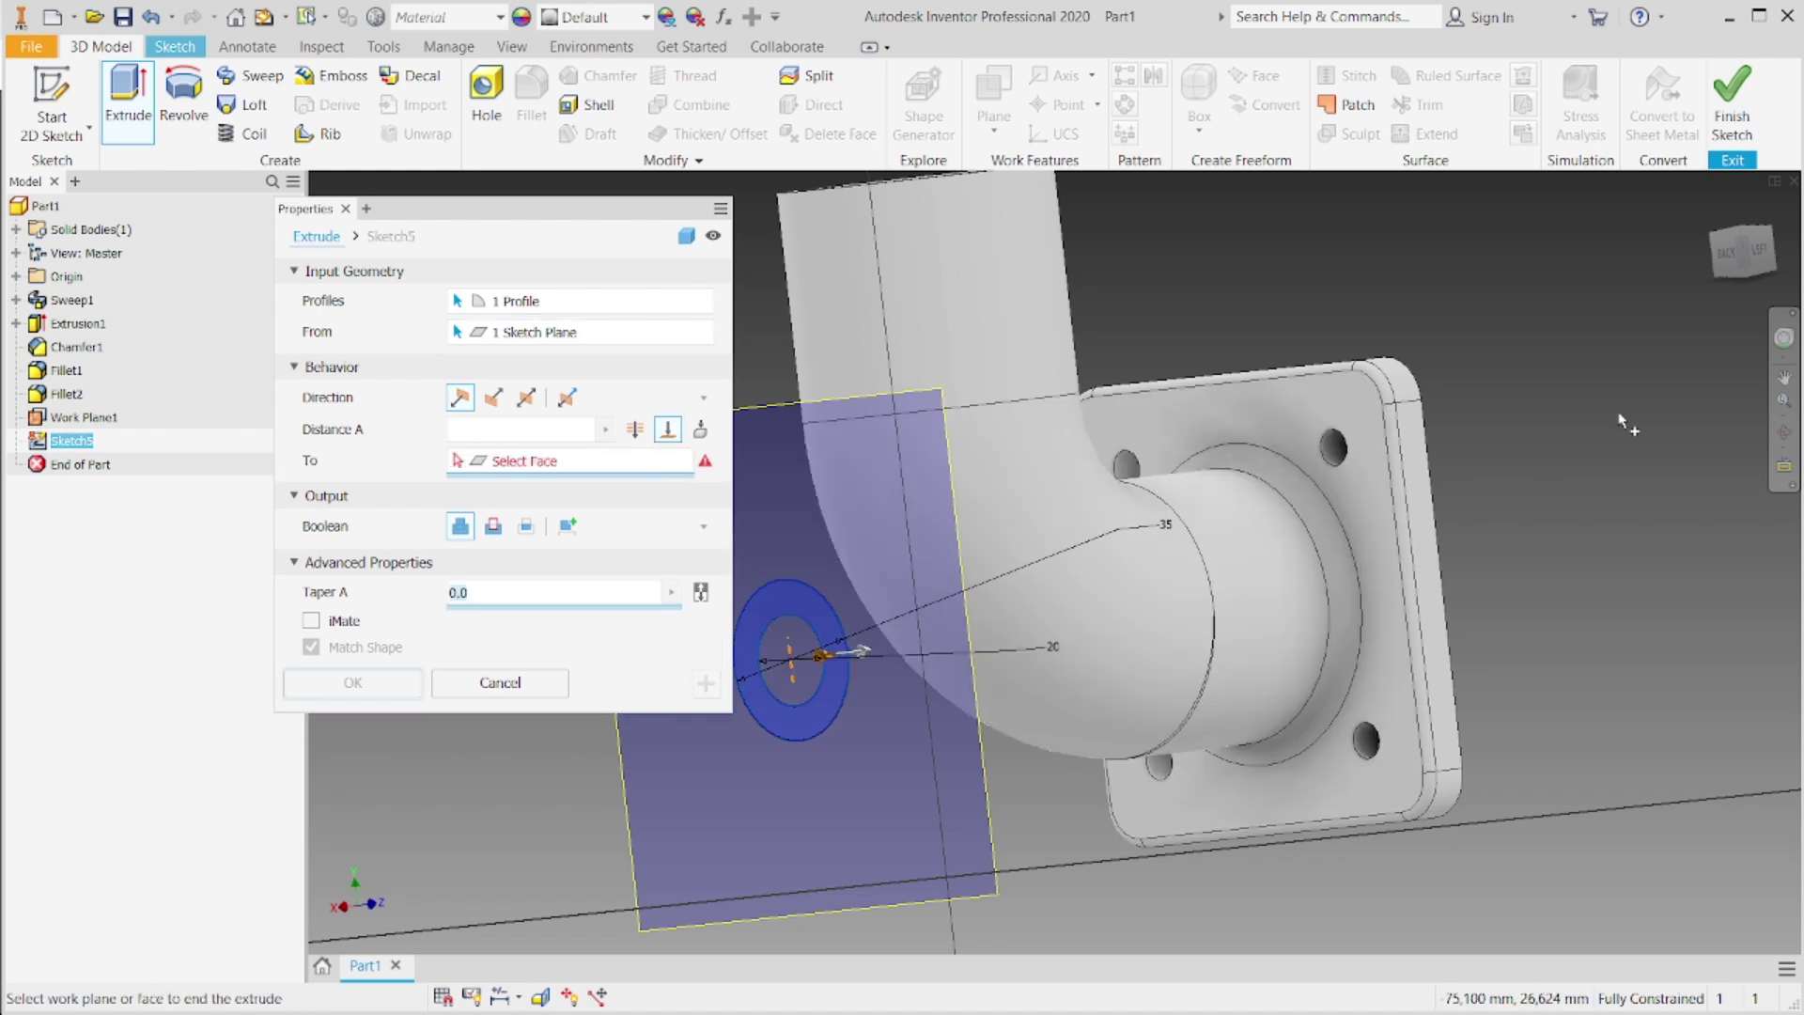
pyautogui.moveTo(1750, 258)
pyautogui.mouseDown()
pyautogui.moveTo(1650, 254)
pyautogui.moveTo(1754, 251)
pyautogui.moveTo(1591, 379)
pyautogui.mouseUp()
pyautogui.click(1372, 500)
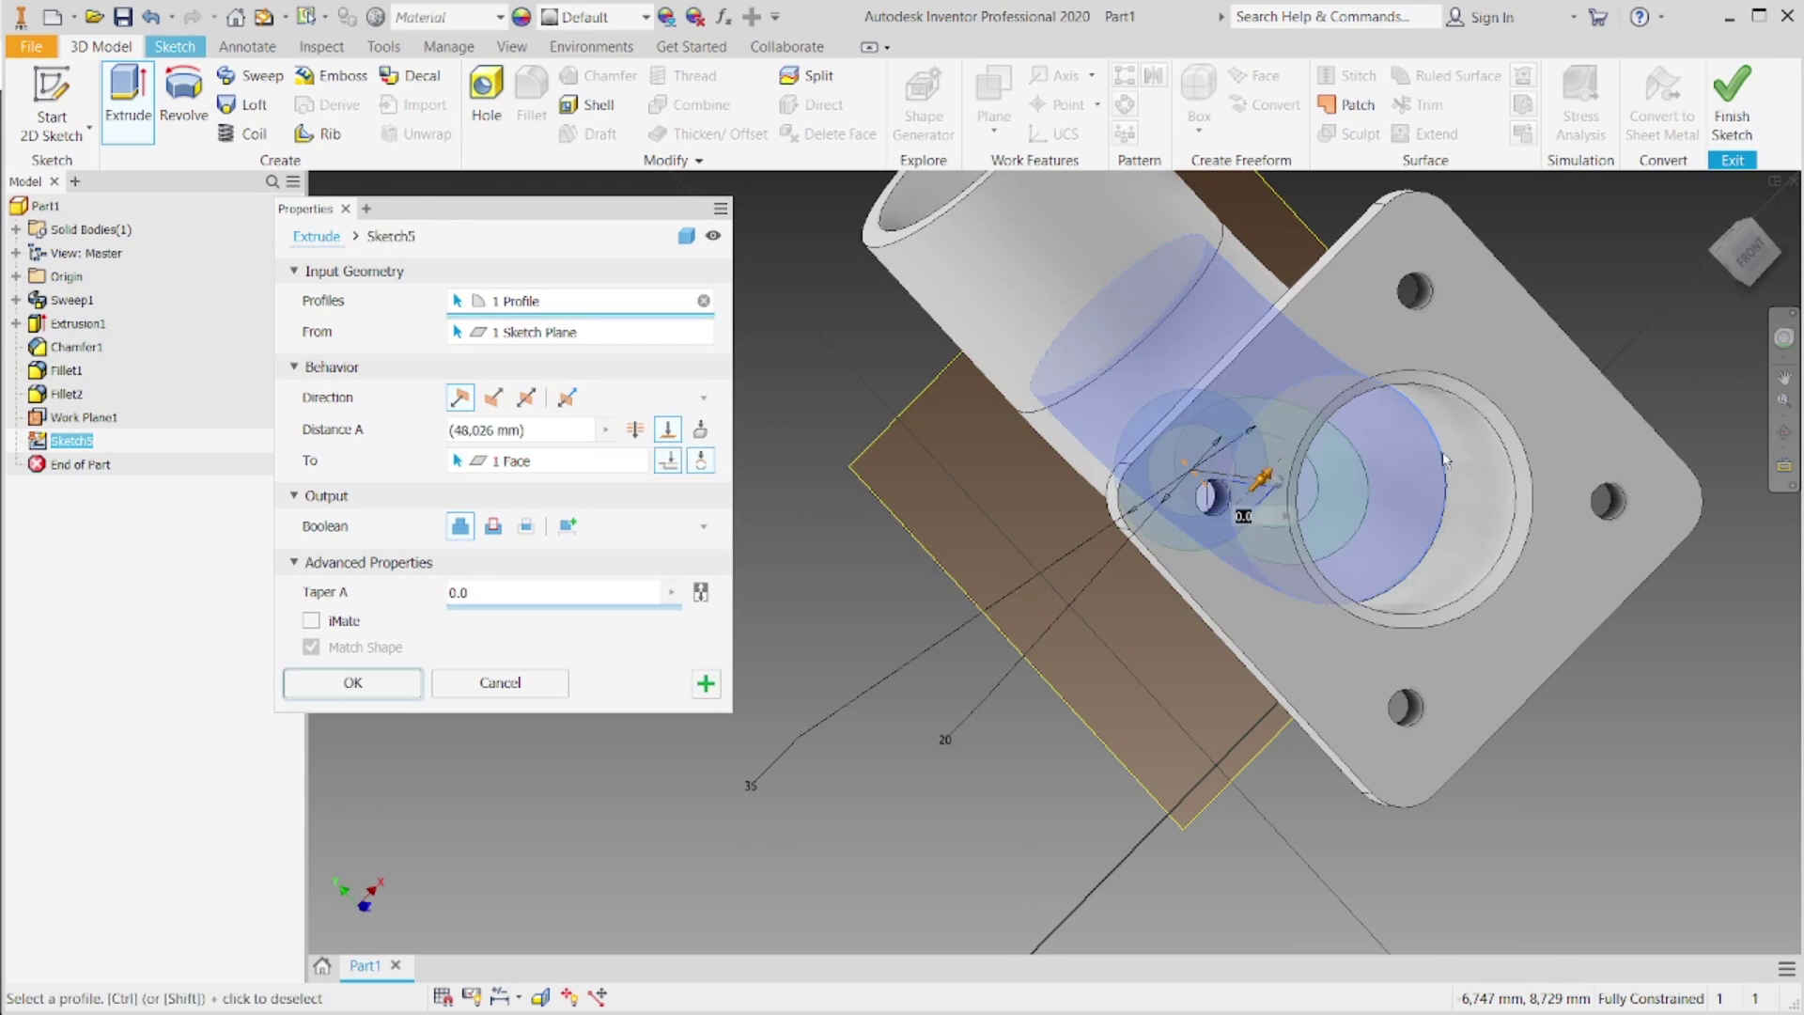
pyautogui.click(1721, 261)
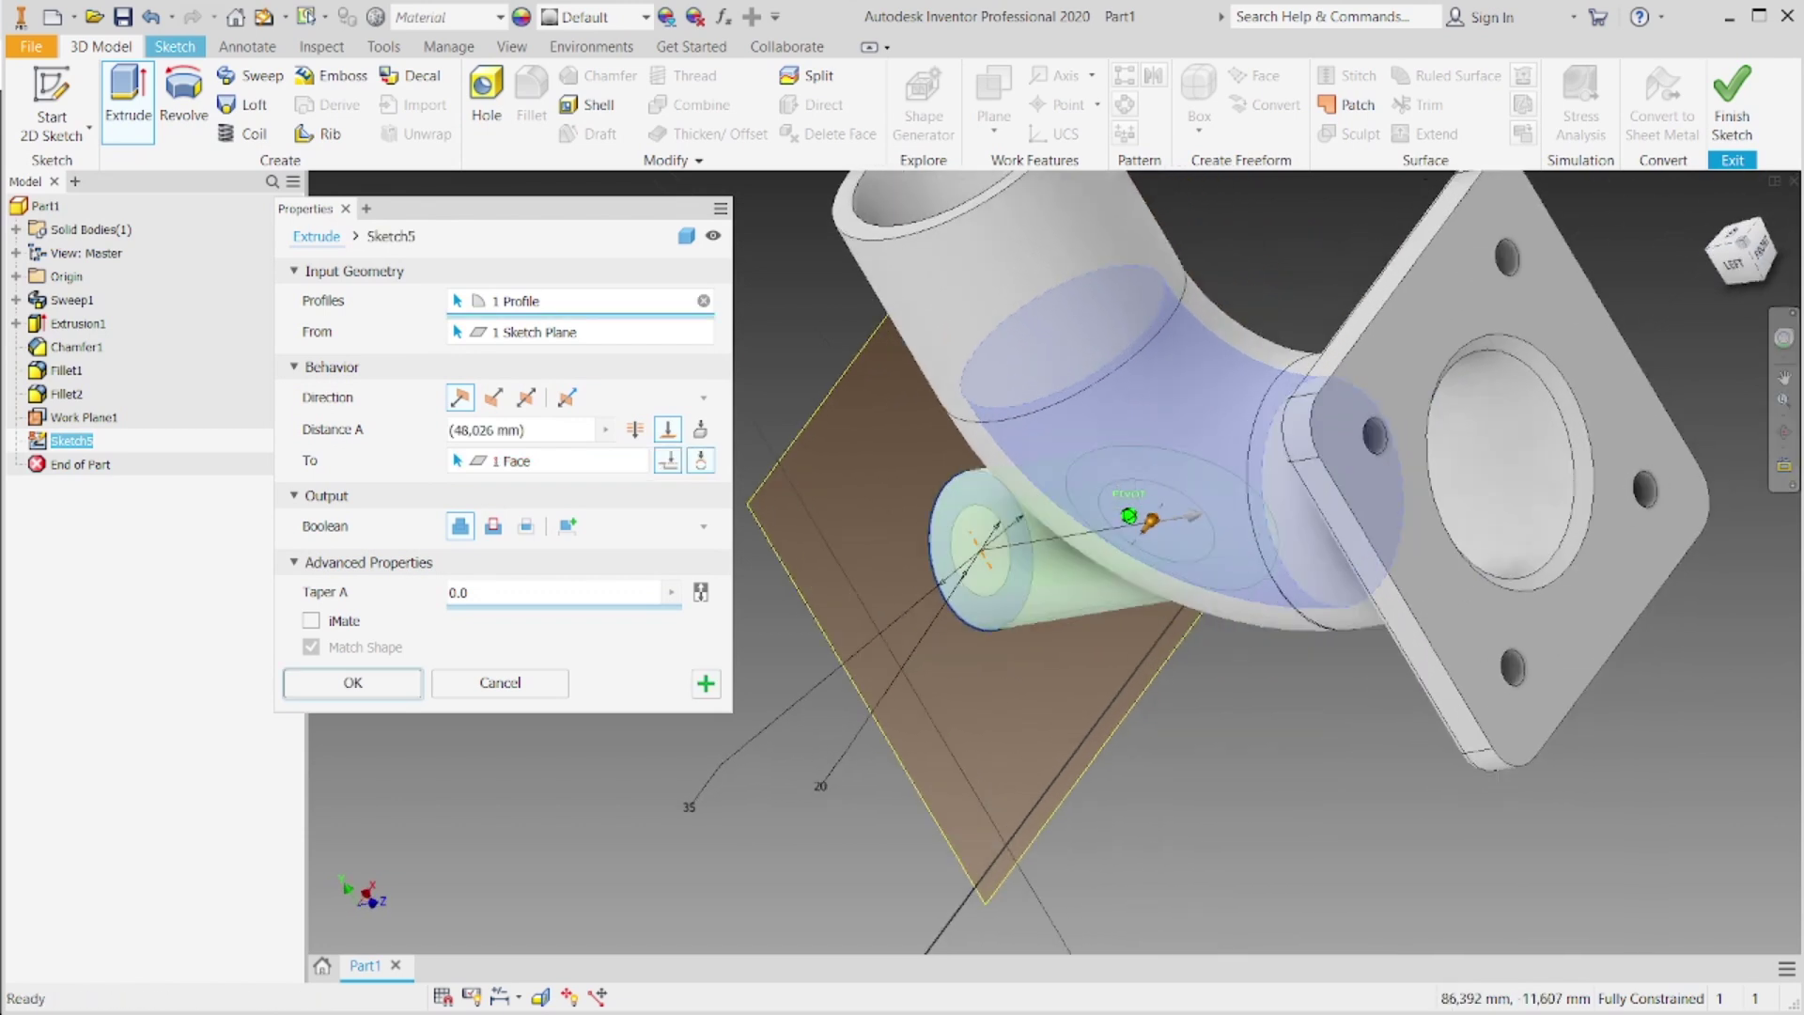
pyautogui.scroll(3, 1067, 656)
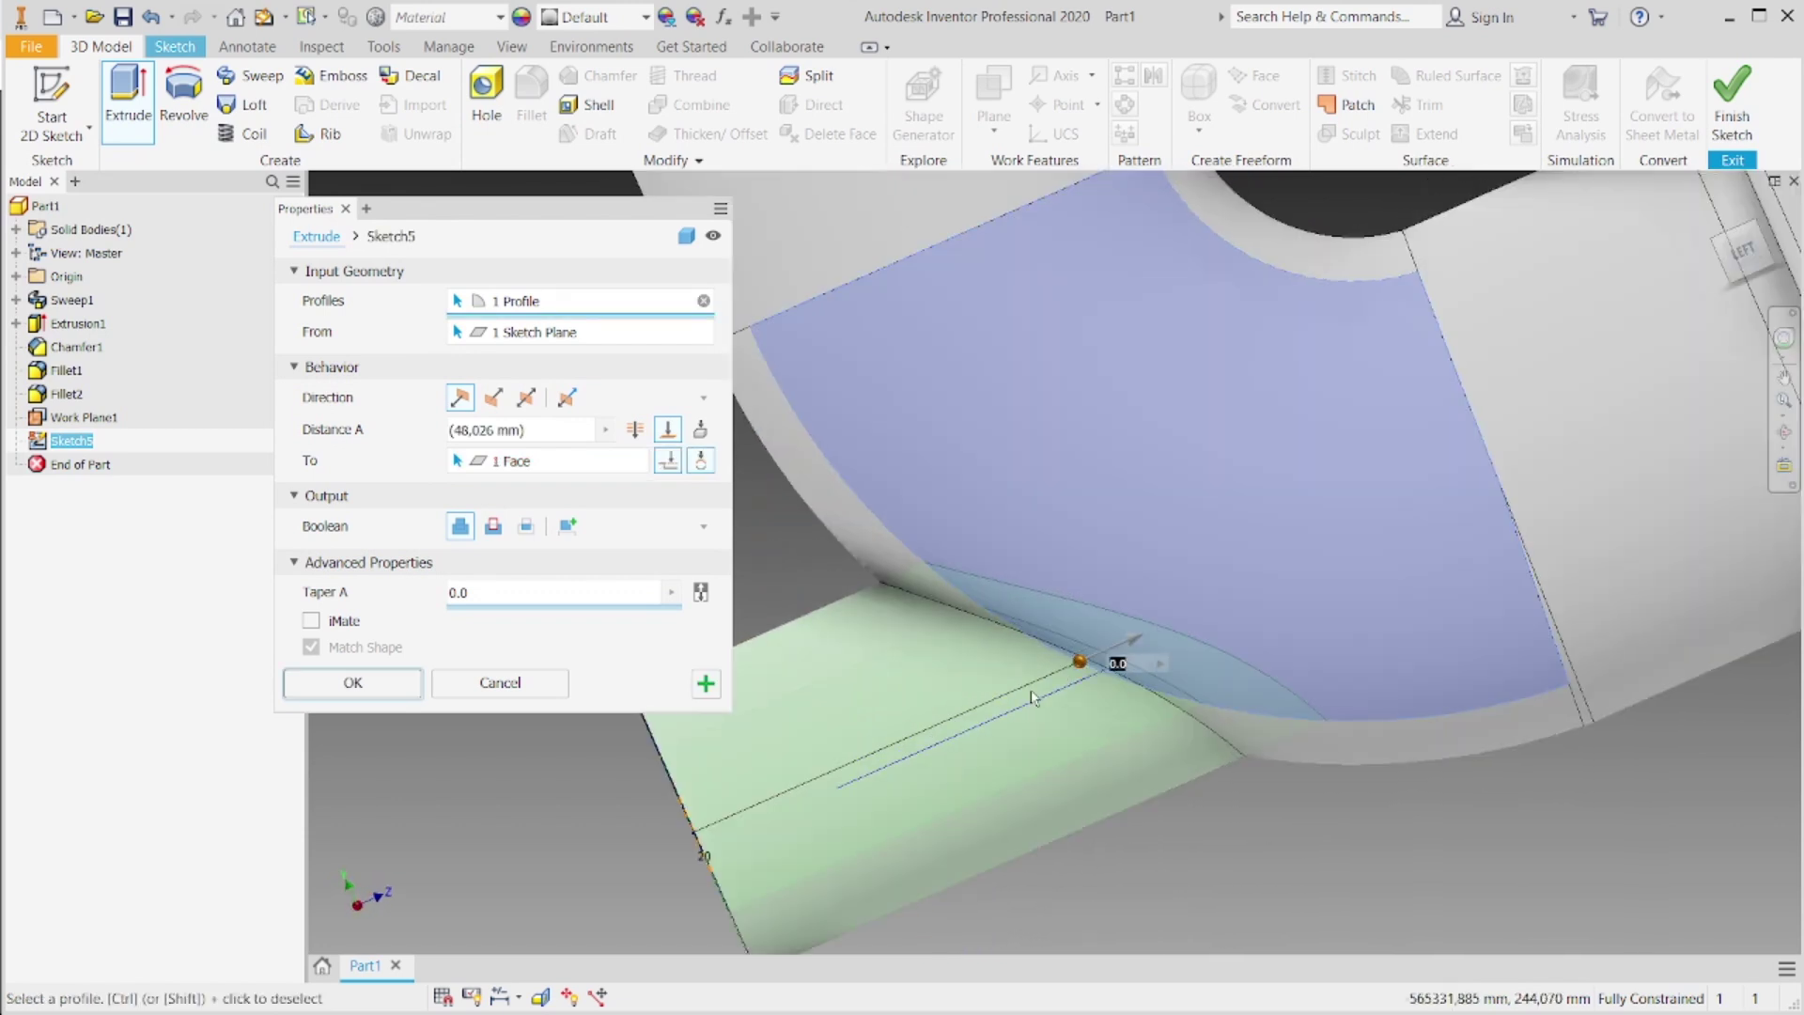
pyautogui.scroll(-3, 1148, 668)
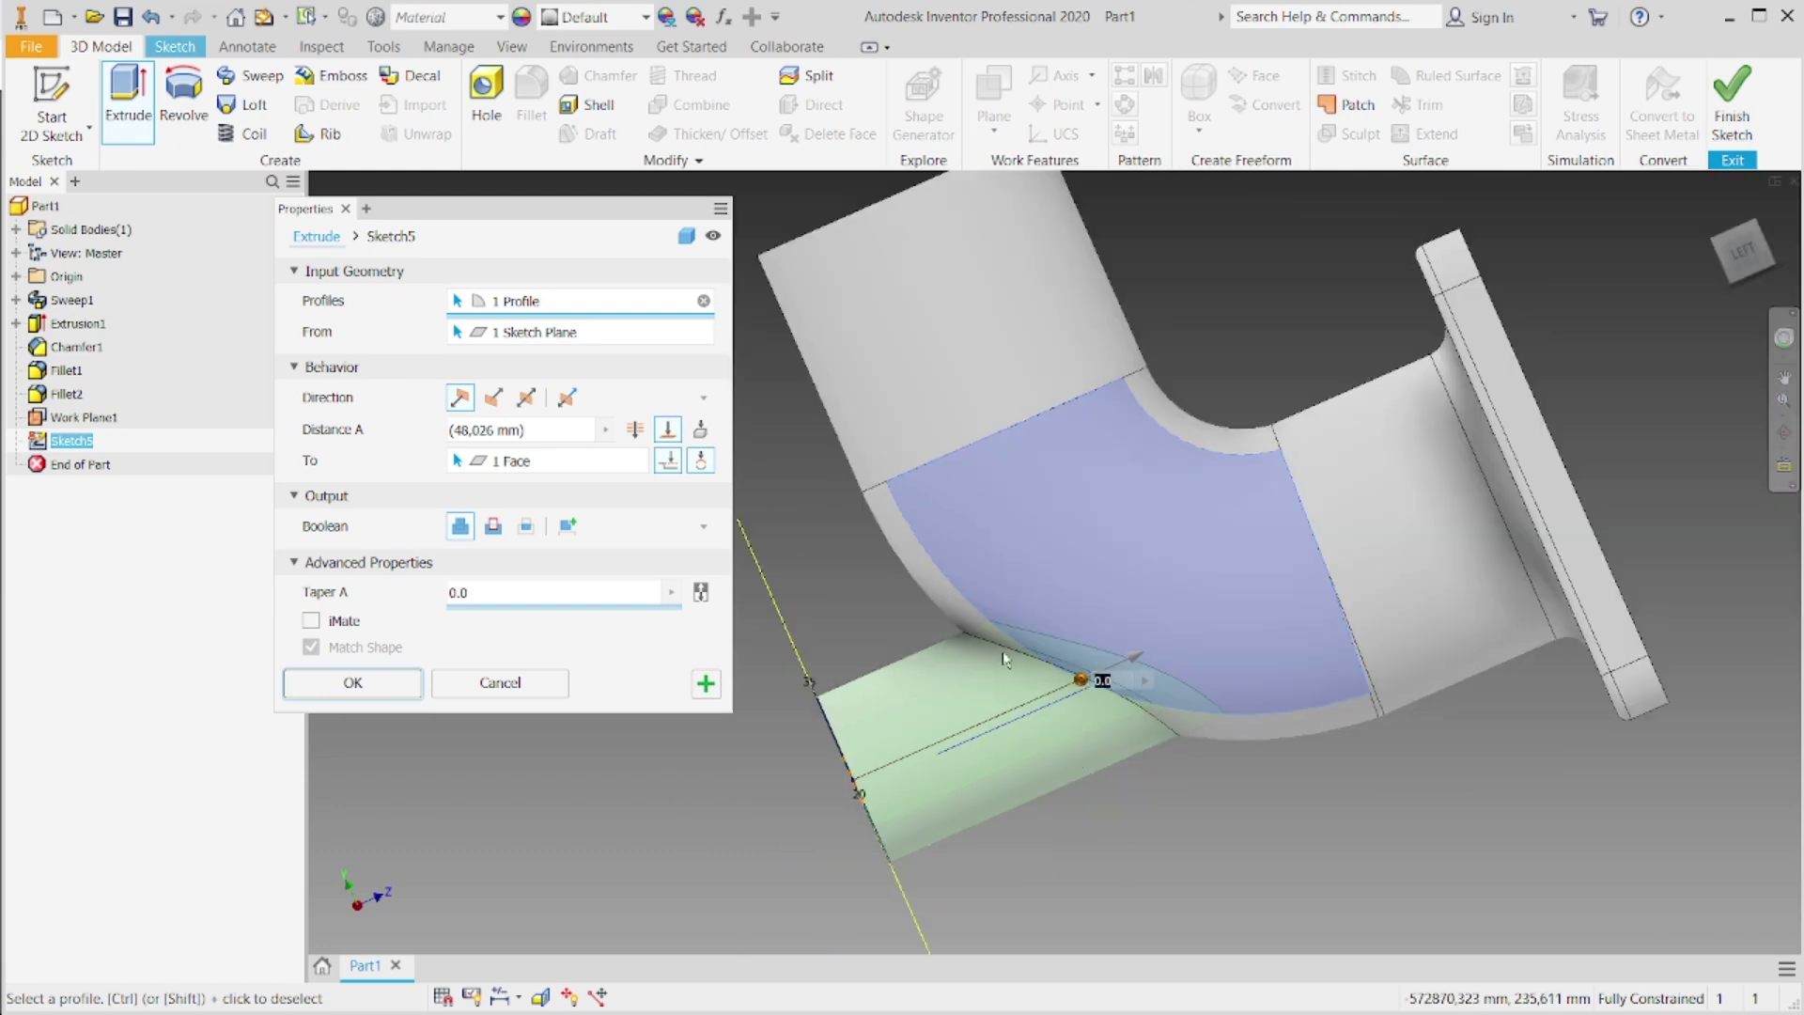
pyautogui.click(372, 681)
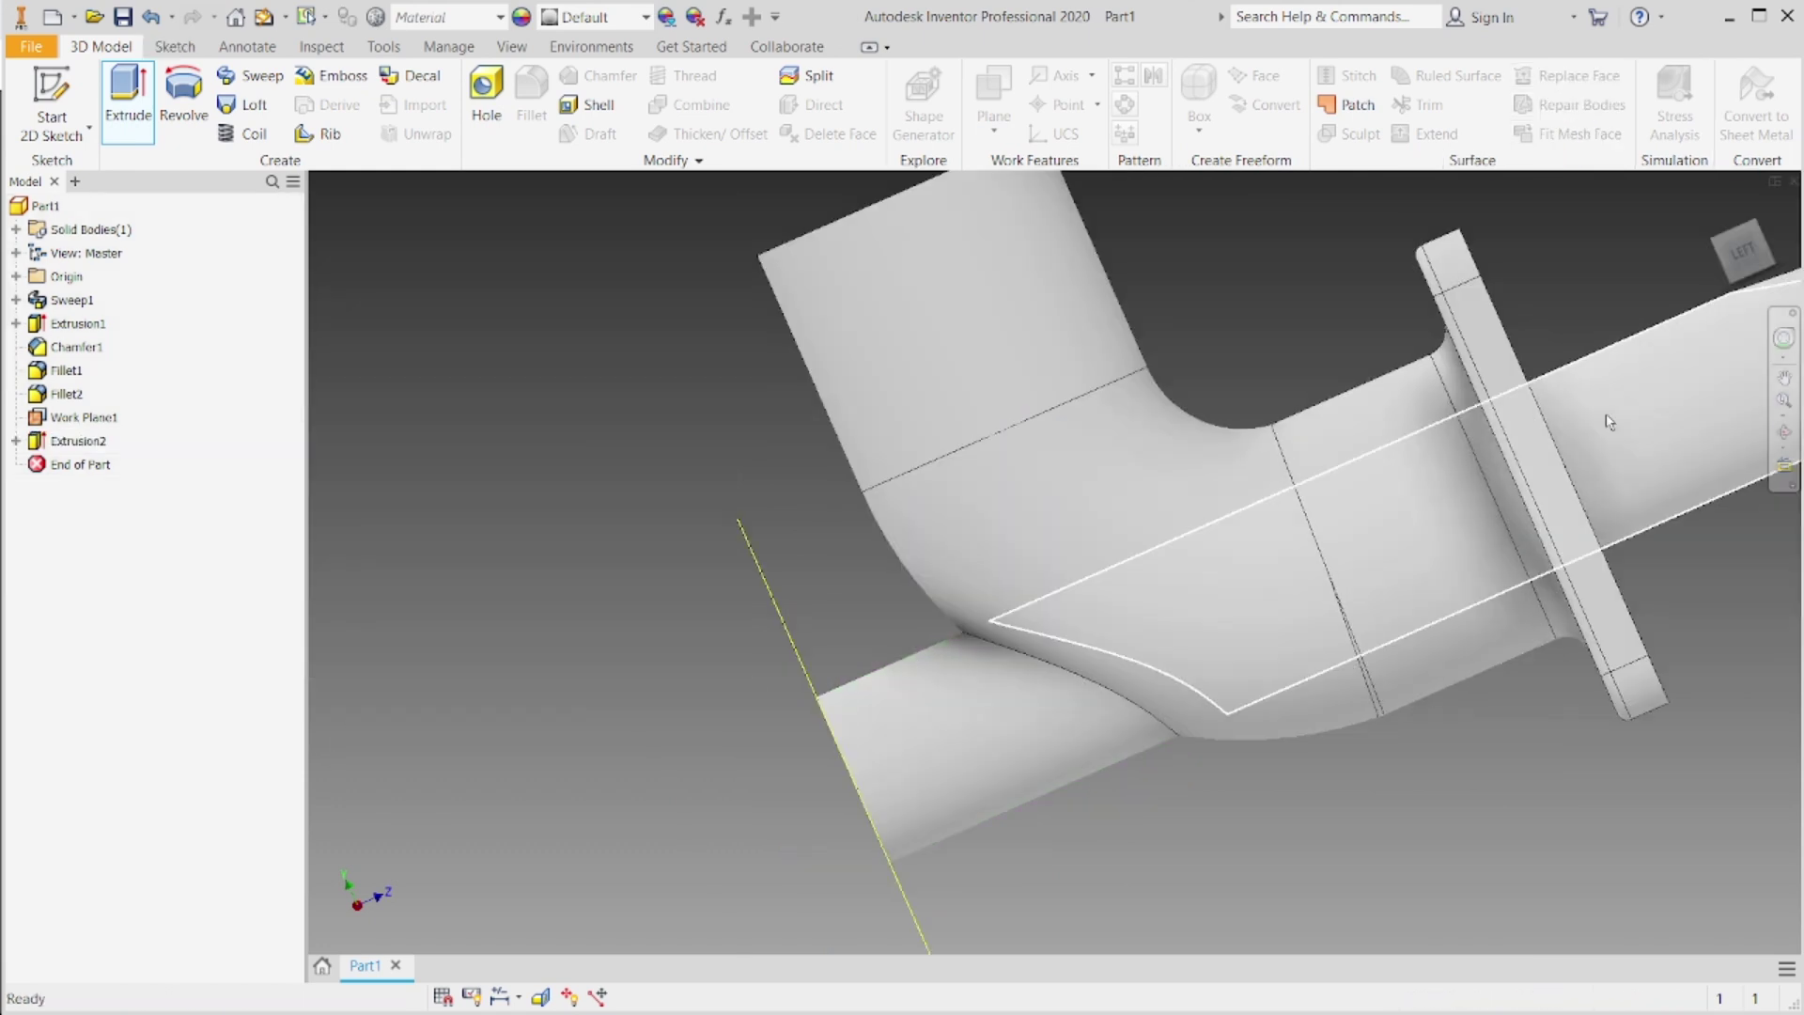
# Step: Reopen the branch extrusion for editing, clear its profile and reselect the ring between the two circles
pyautogui.scroll(-5, 1350, 600)
pyautogui.scroll(-4, 1463, 568)
pyautogui.scroll(3, 1542, 576)
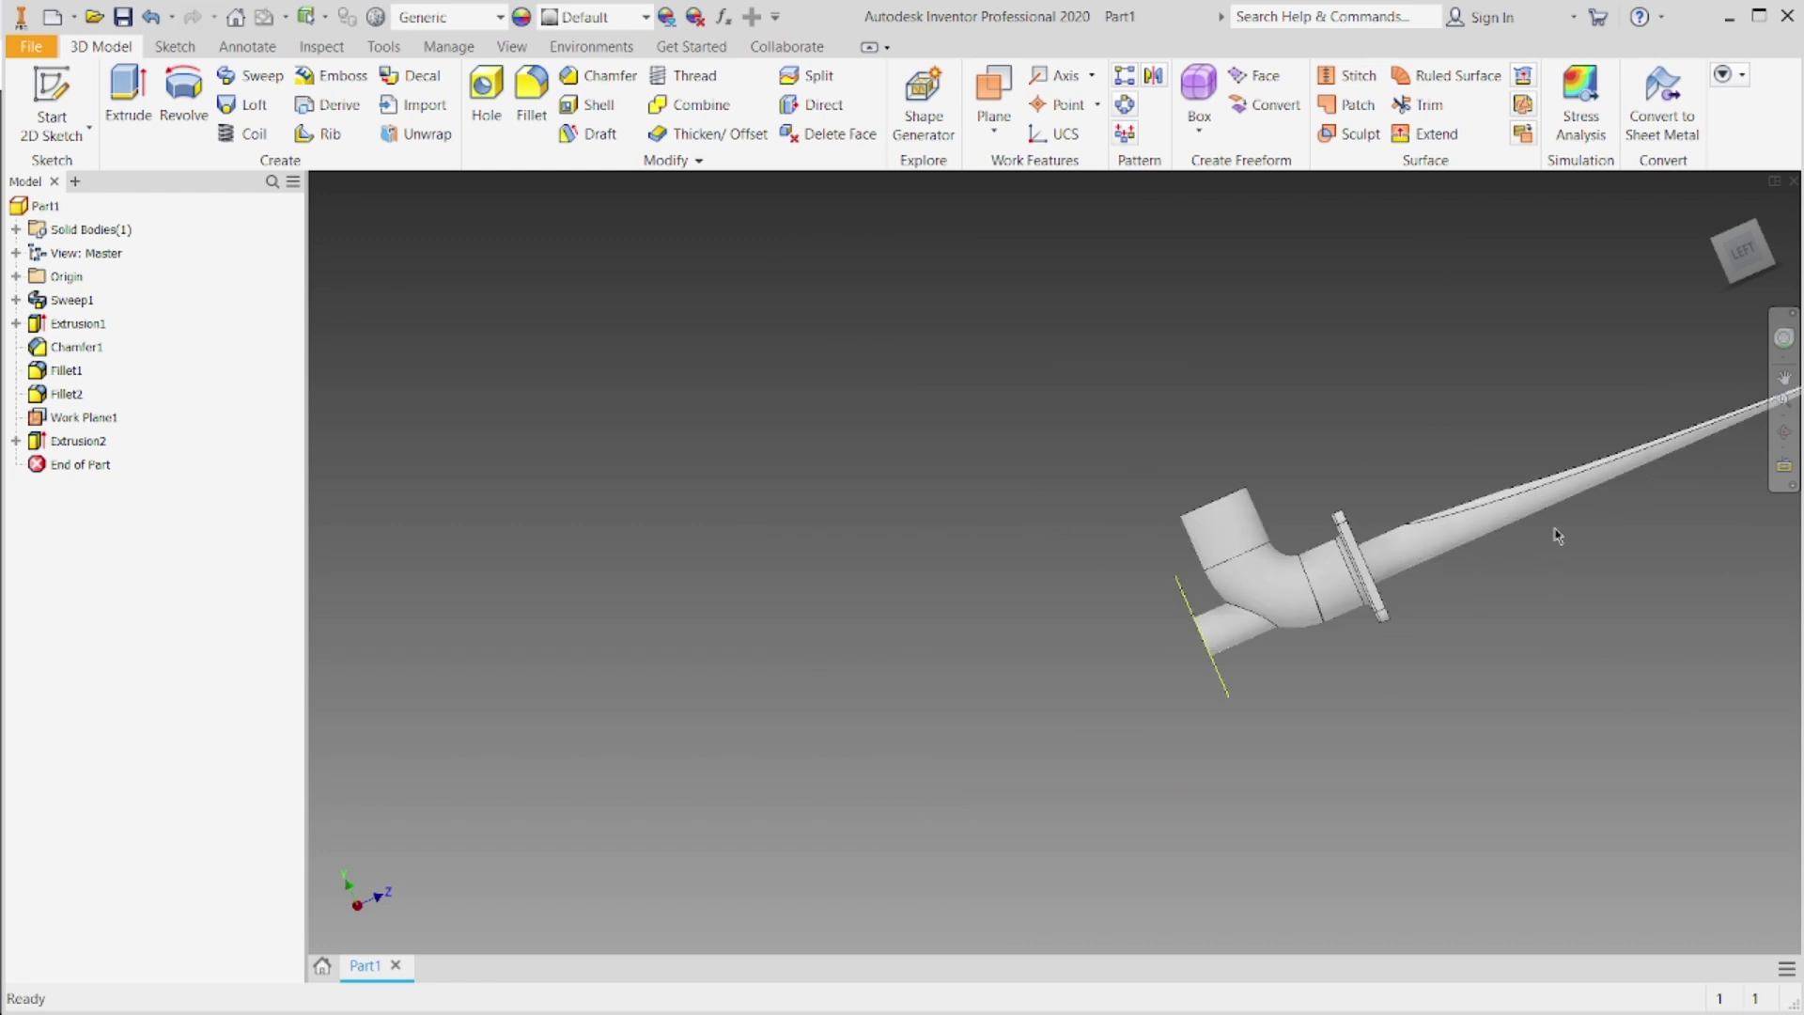
pyautogui.moveTo(1712, 266)
pyautogui.mouseDown()
pyautogui.moveTo(1725, 306)
pyautogui.moveTo(1744, 303)
pyautogui.moveTo(1746, 278)
pyautogui.moveTo(1706, 271)
pyautogui.mouseUp()
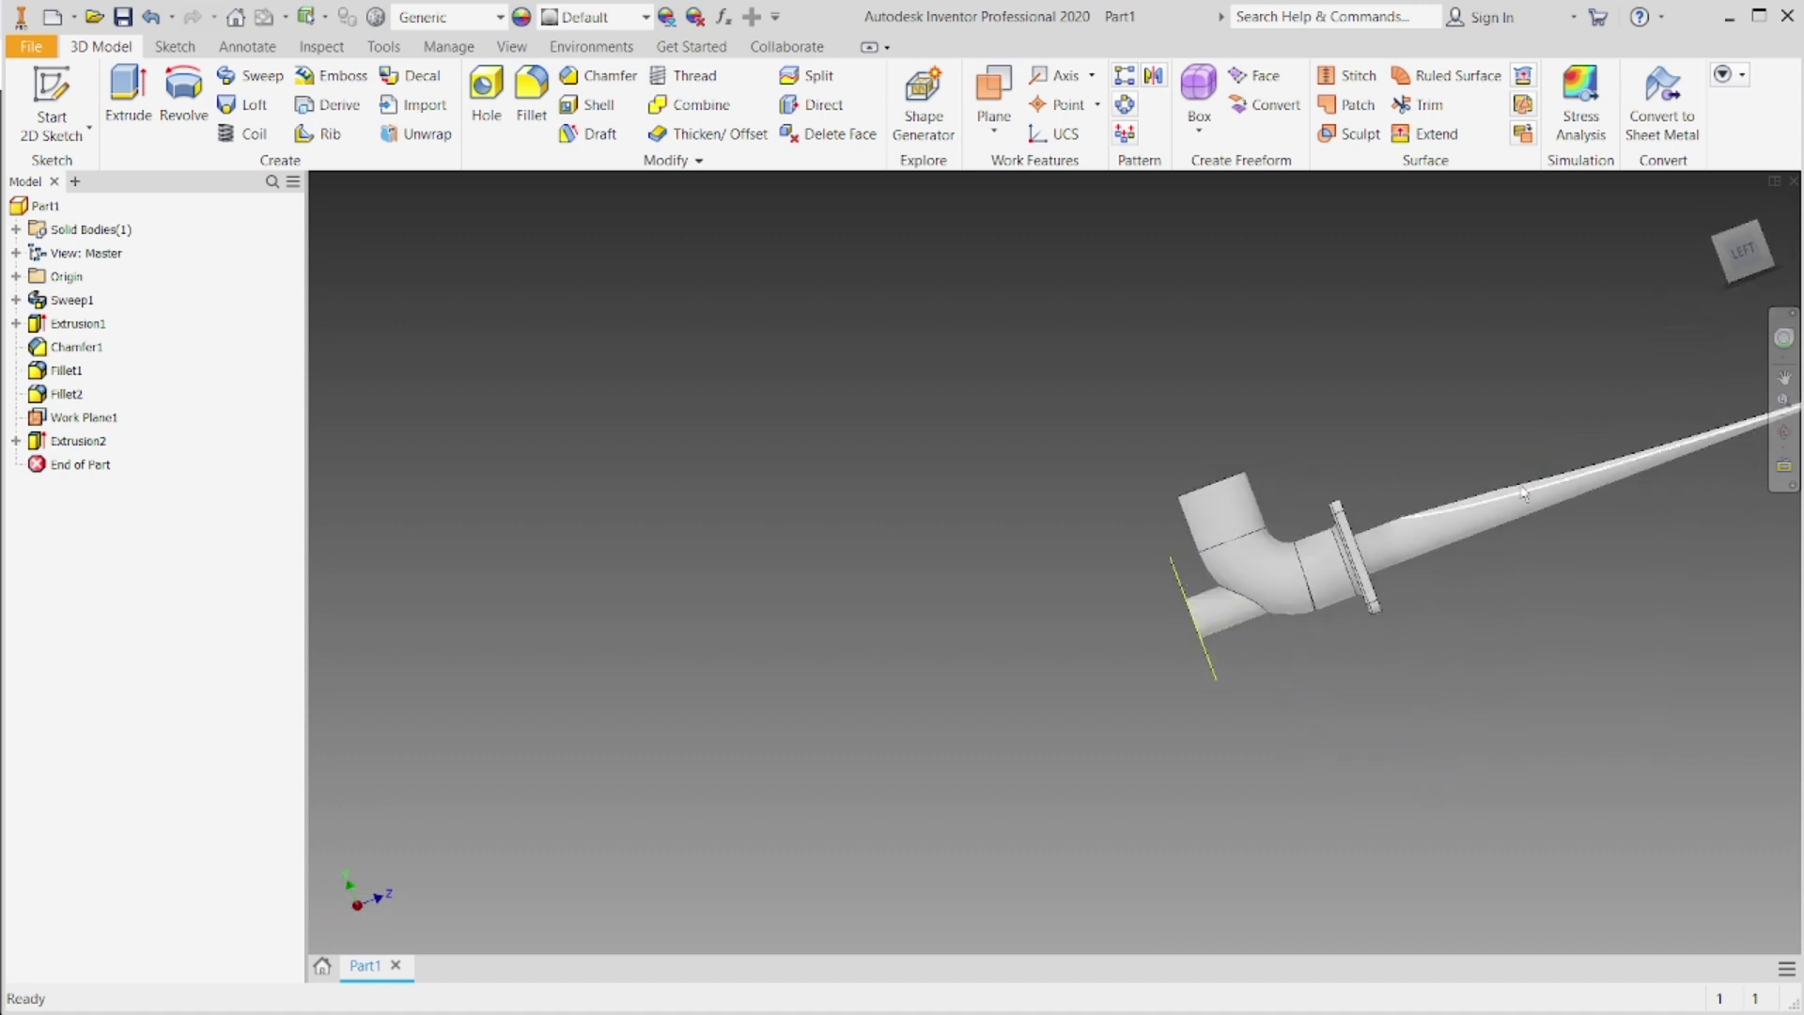
pyautogui.rightClick(79, 441)
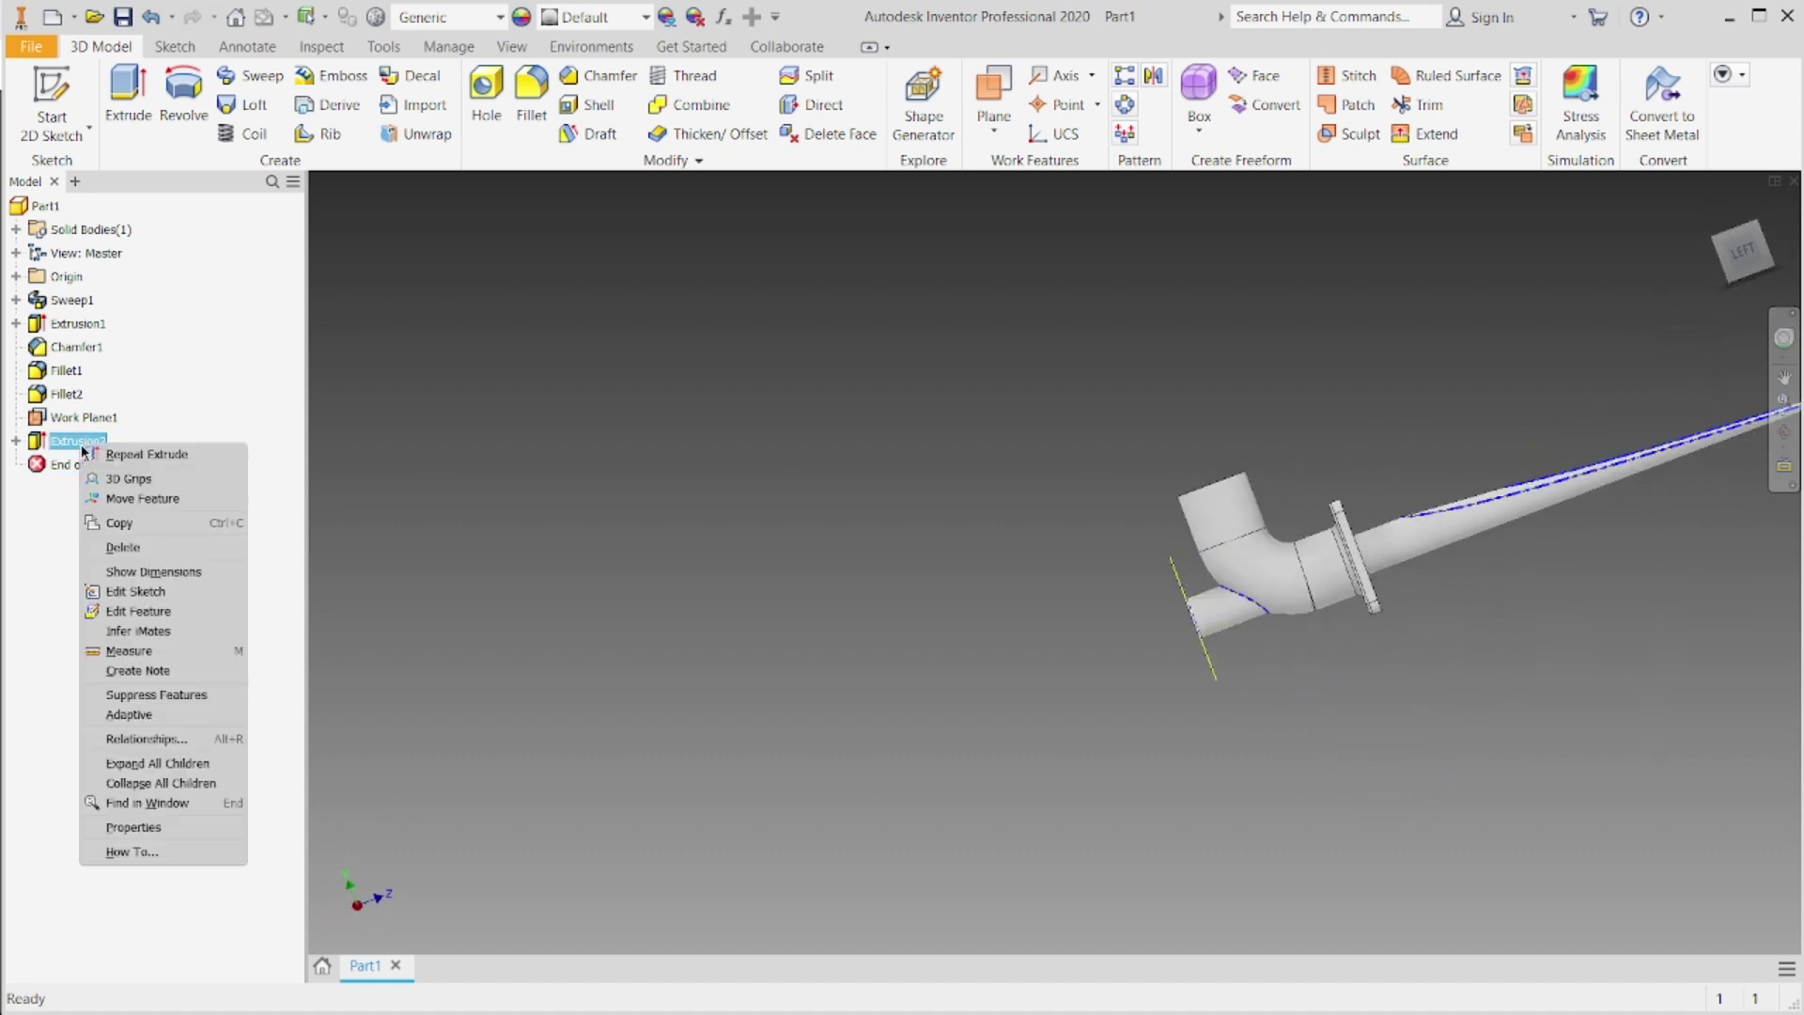
pyautogui.click(185, 612)
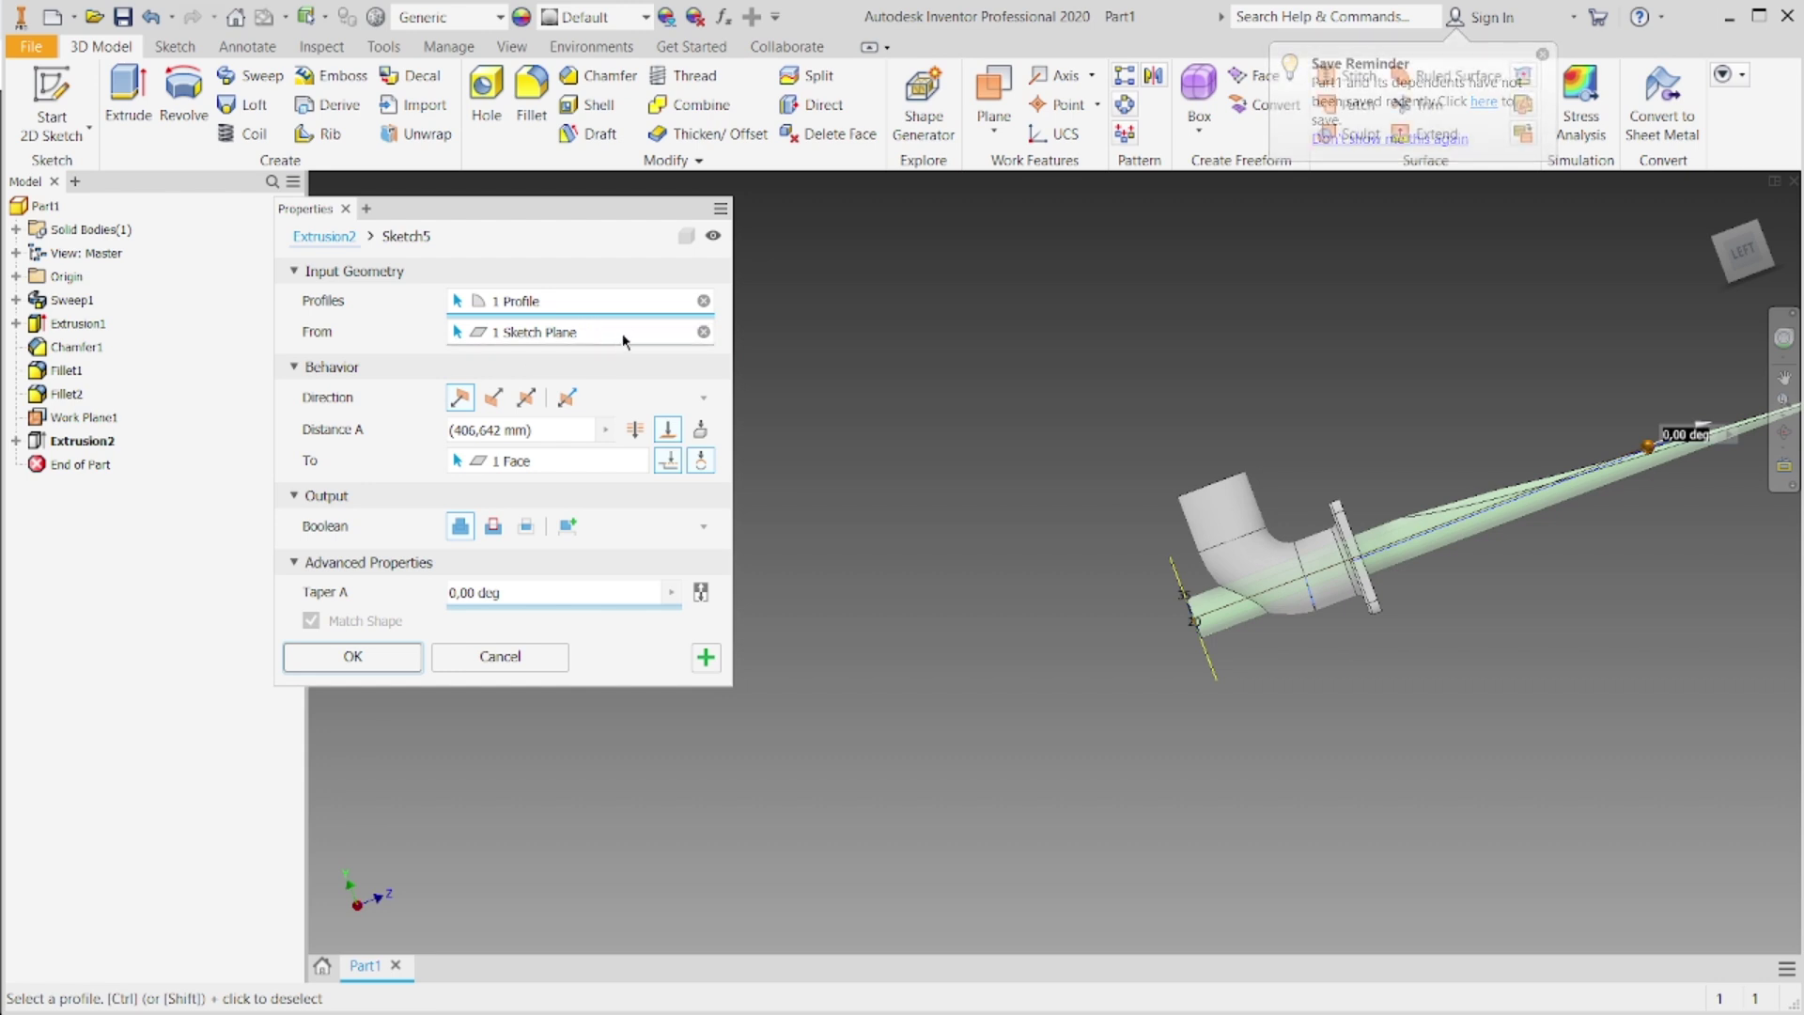
pyautogui.click(703, 301)
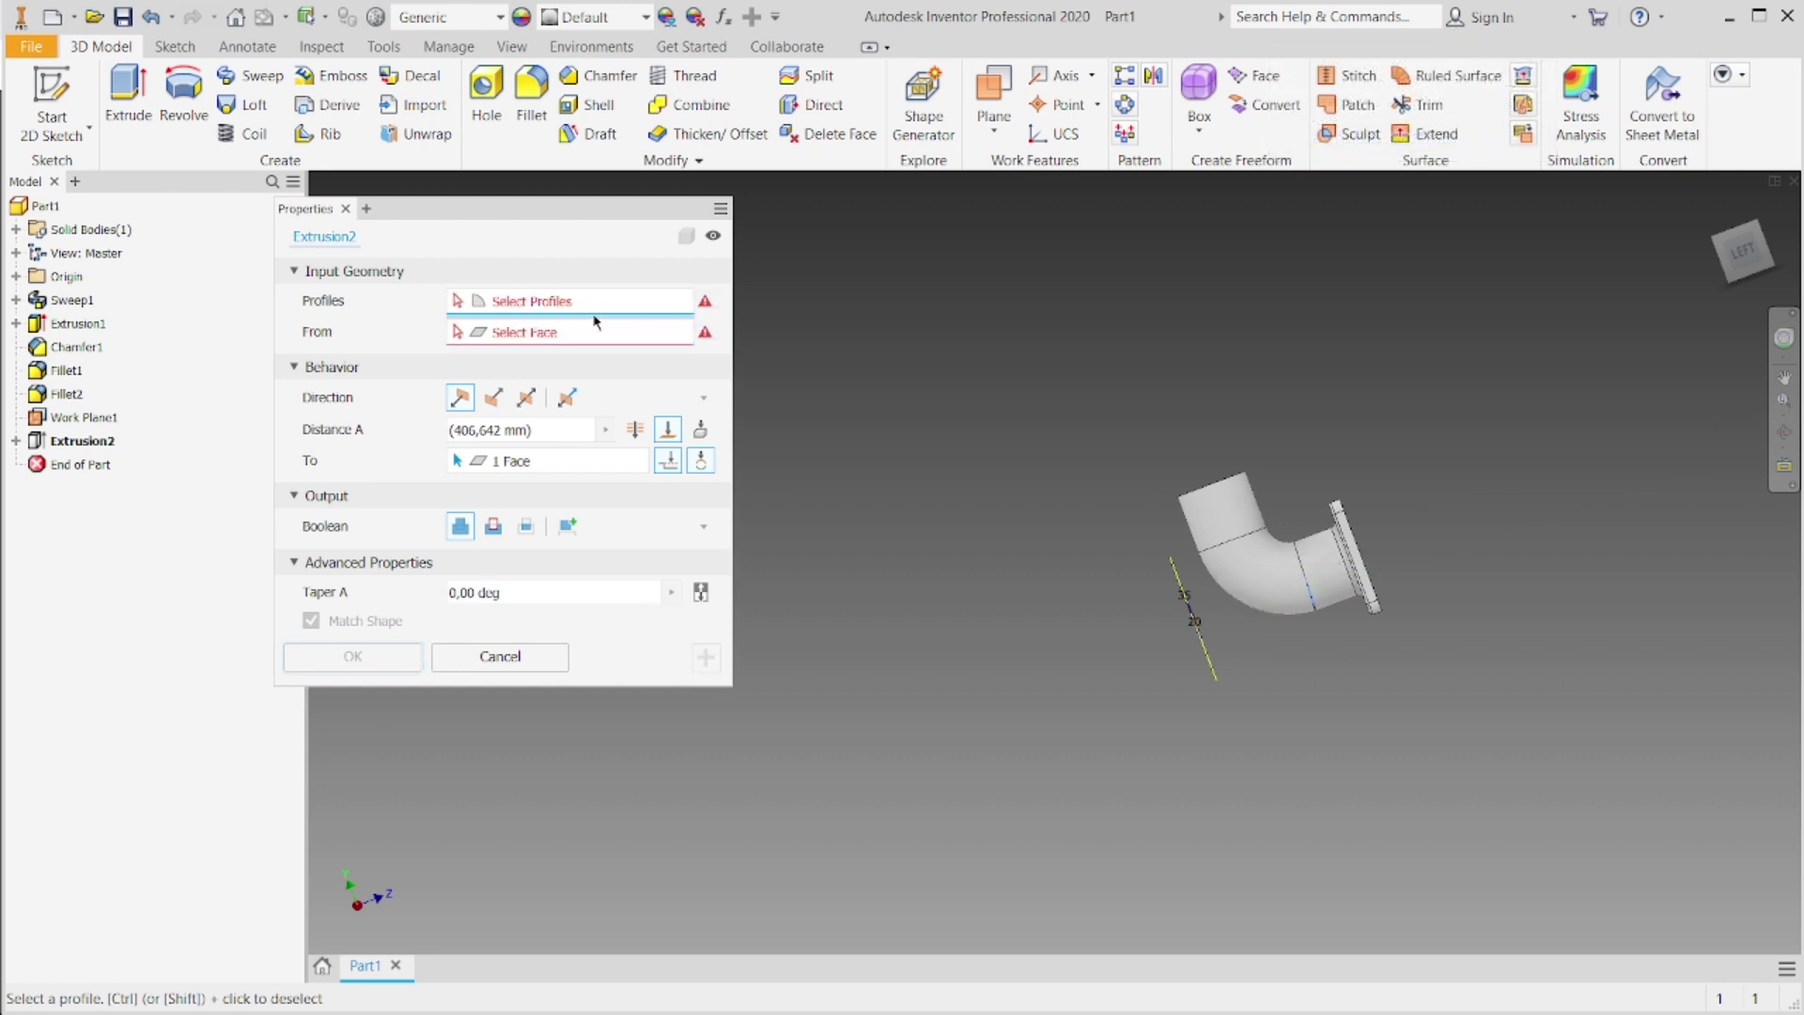
pyautogui.click(1745, 250)
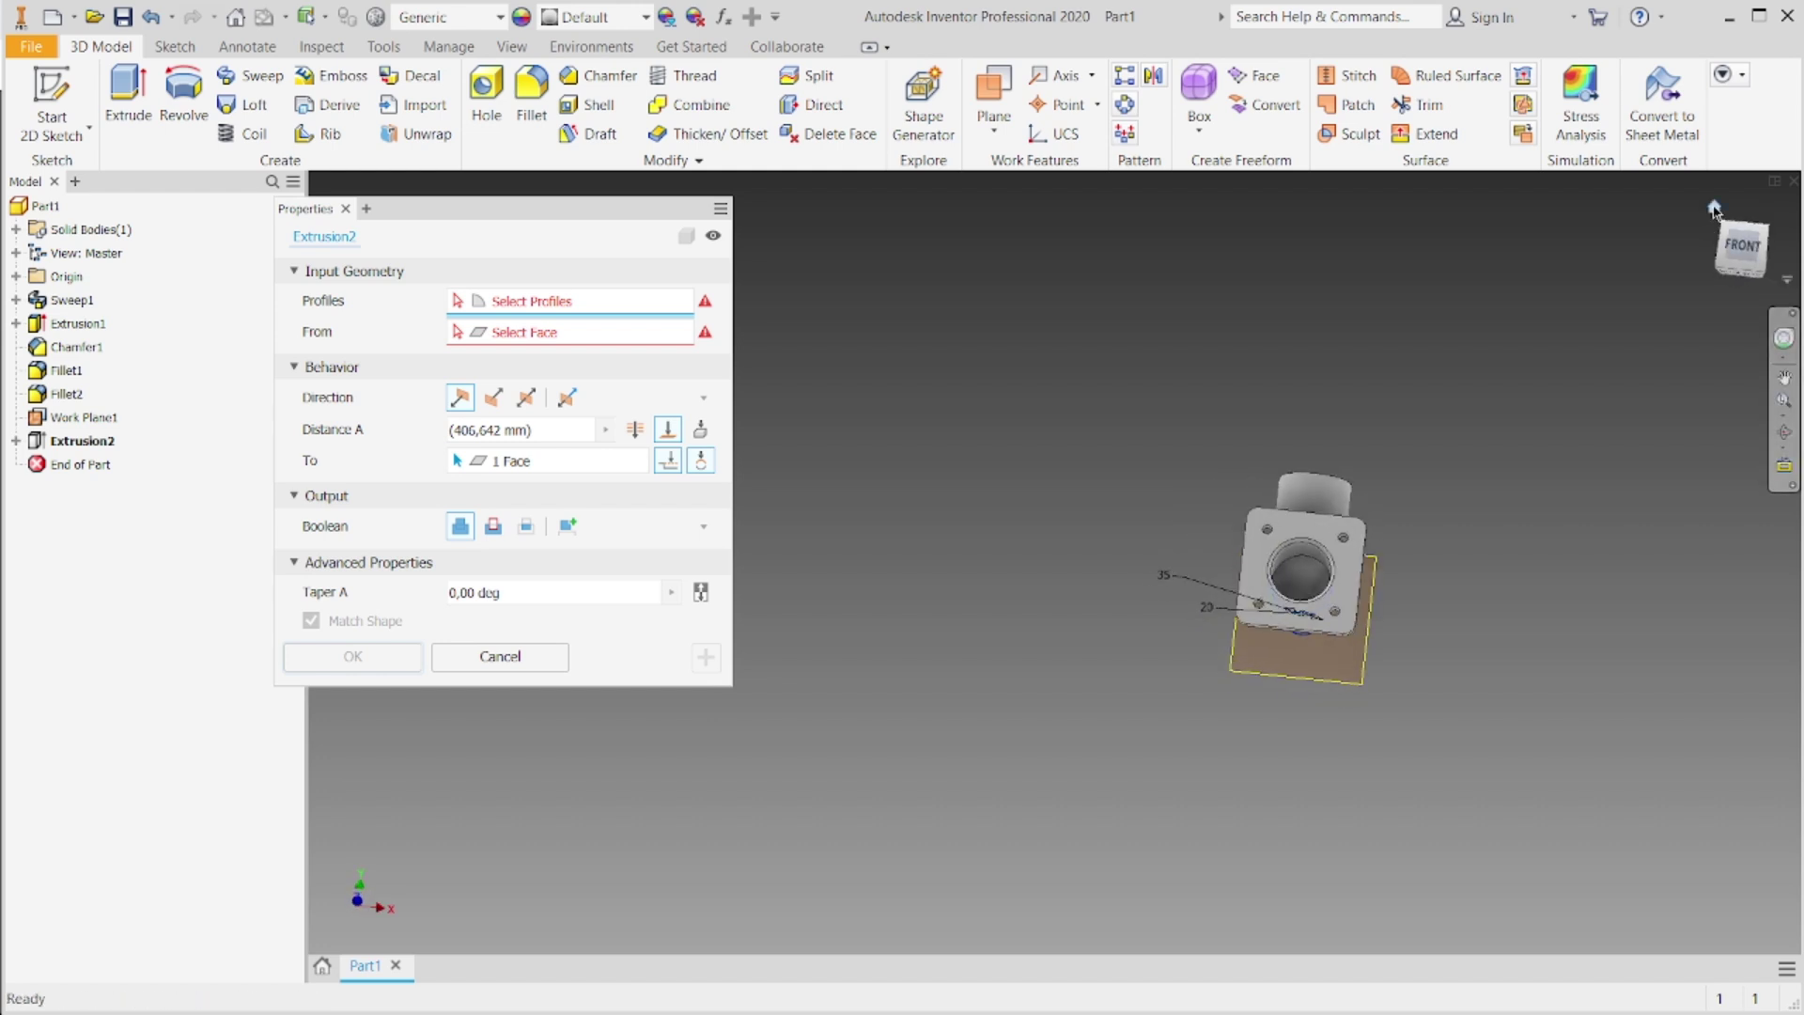
pyautogui.click(1769, 231)
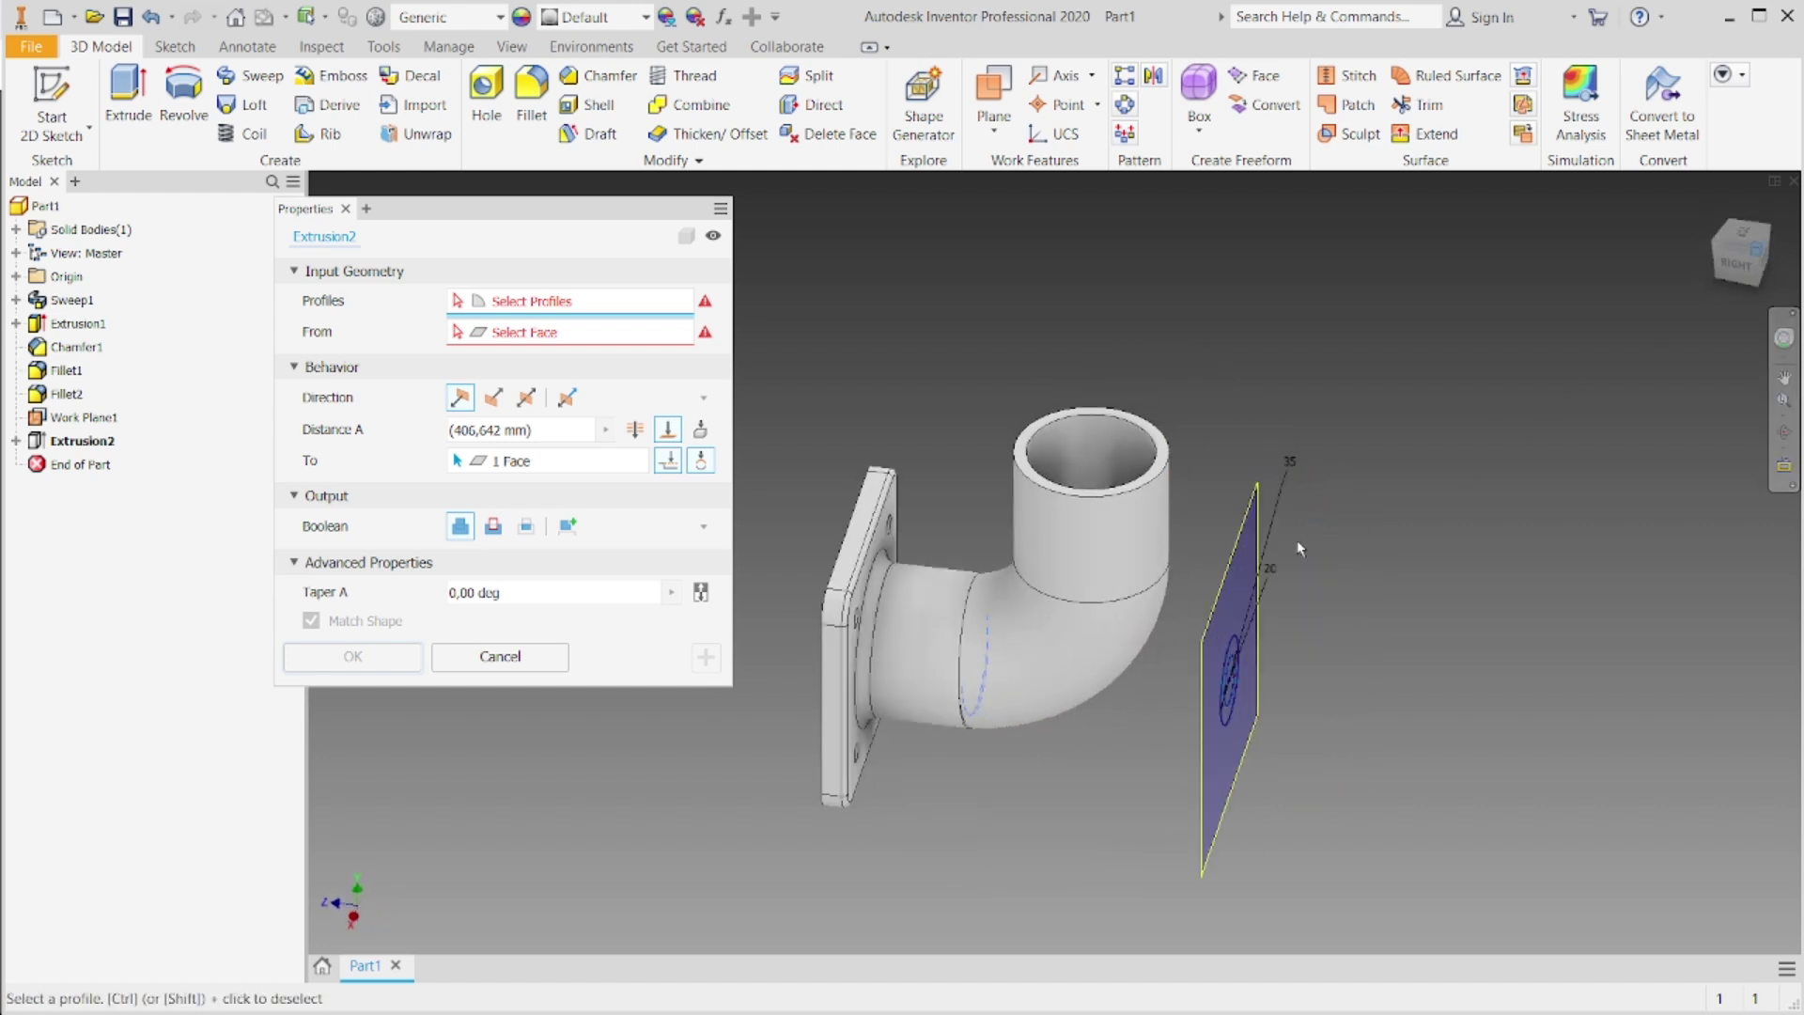
pyautogui.scroll(5, 1222, 640)
pyautogui.click(1148, 689)
pyautogui.scroll(-3, 1148, 689)
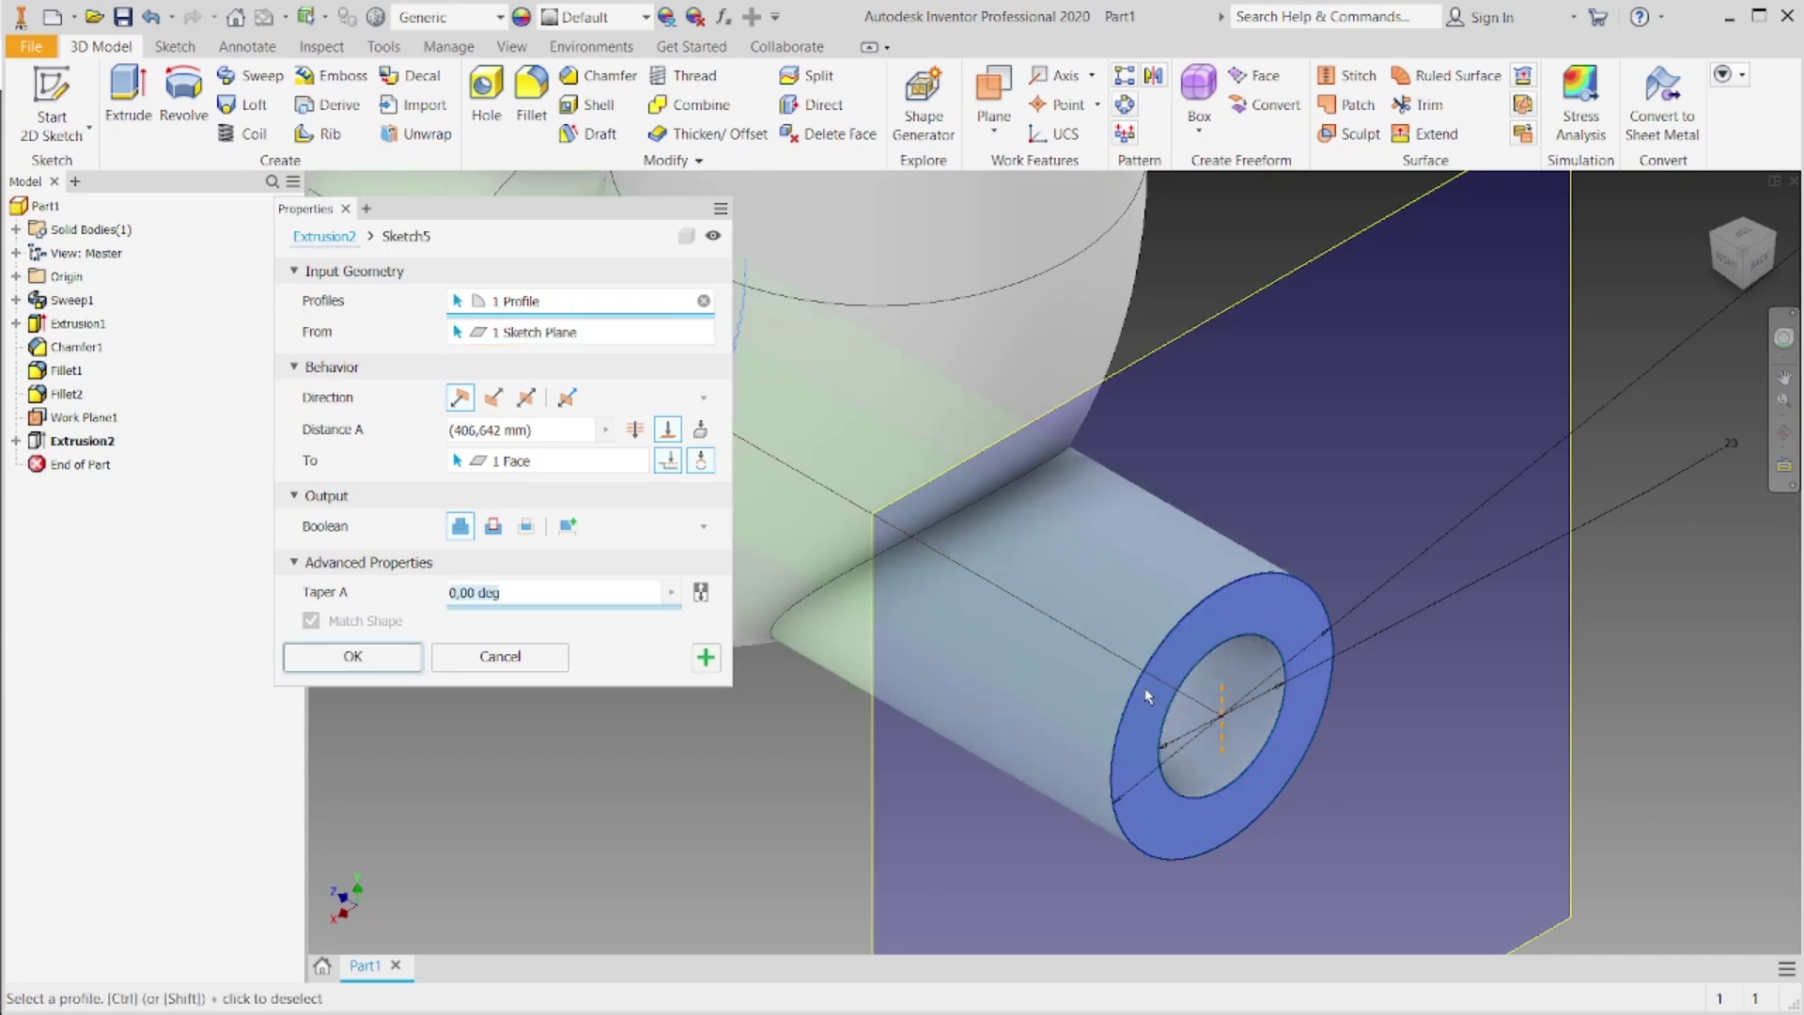
# Step: Try starting the branch extrusion from the elbow bend's outer face instead of the sketch plane, and cancel the edit
pyautogui.click(532, 335)
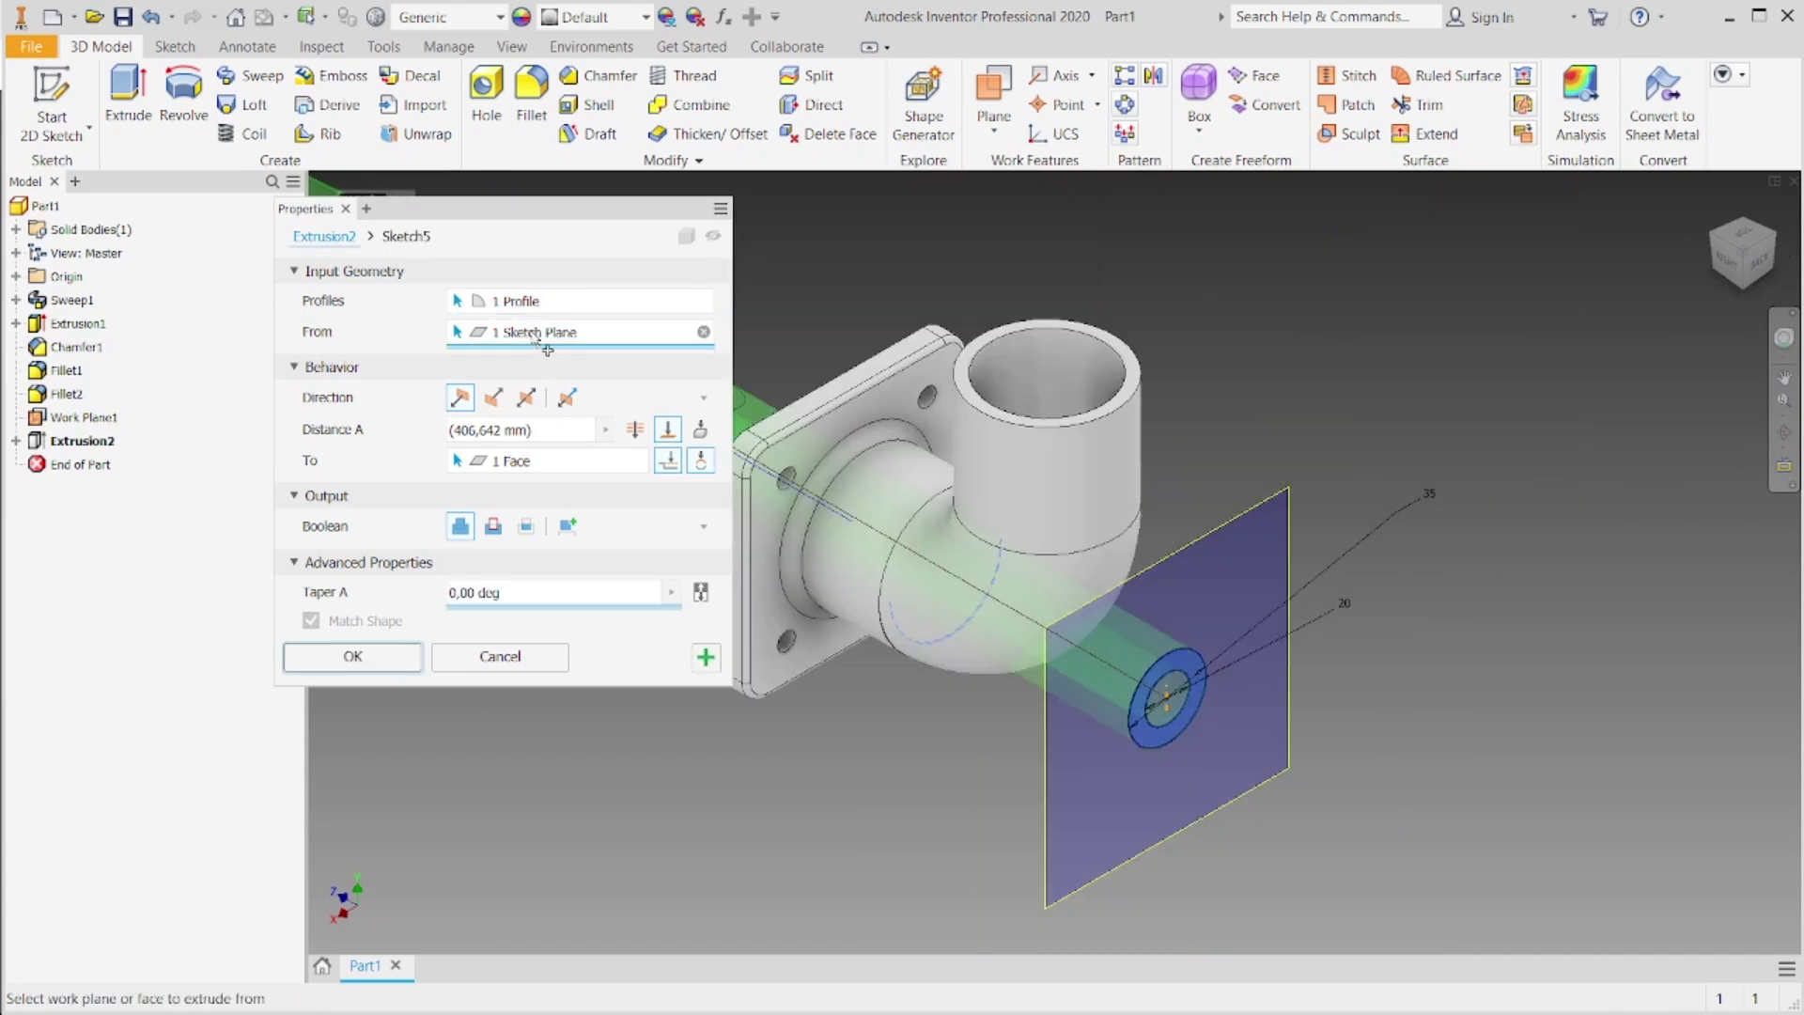
pyautogui.scroll(-5, 787, 642)
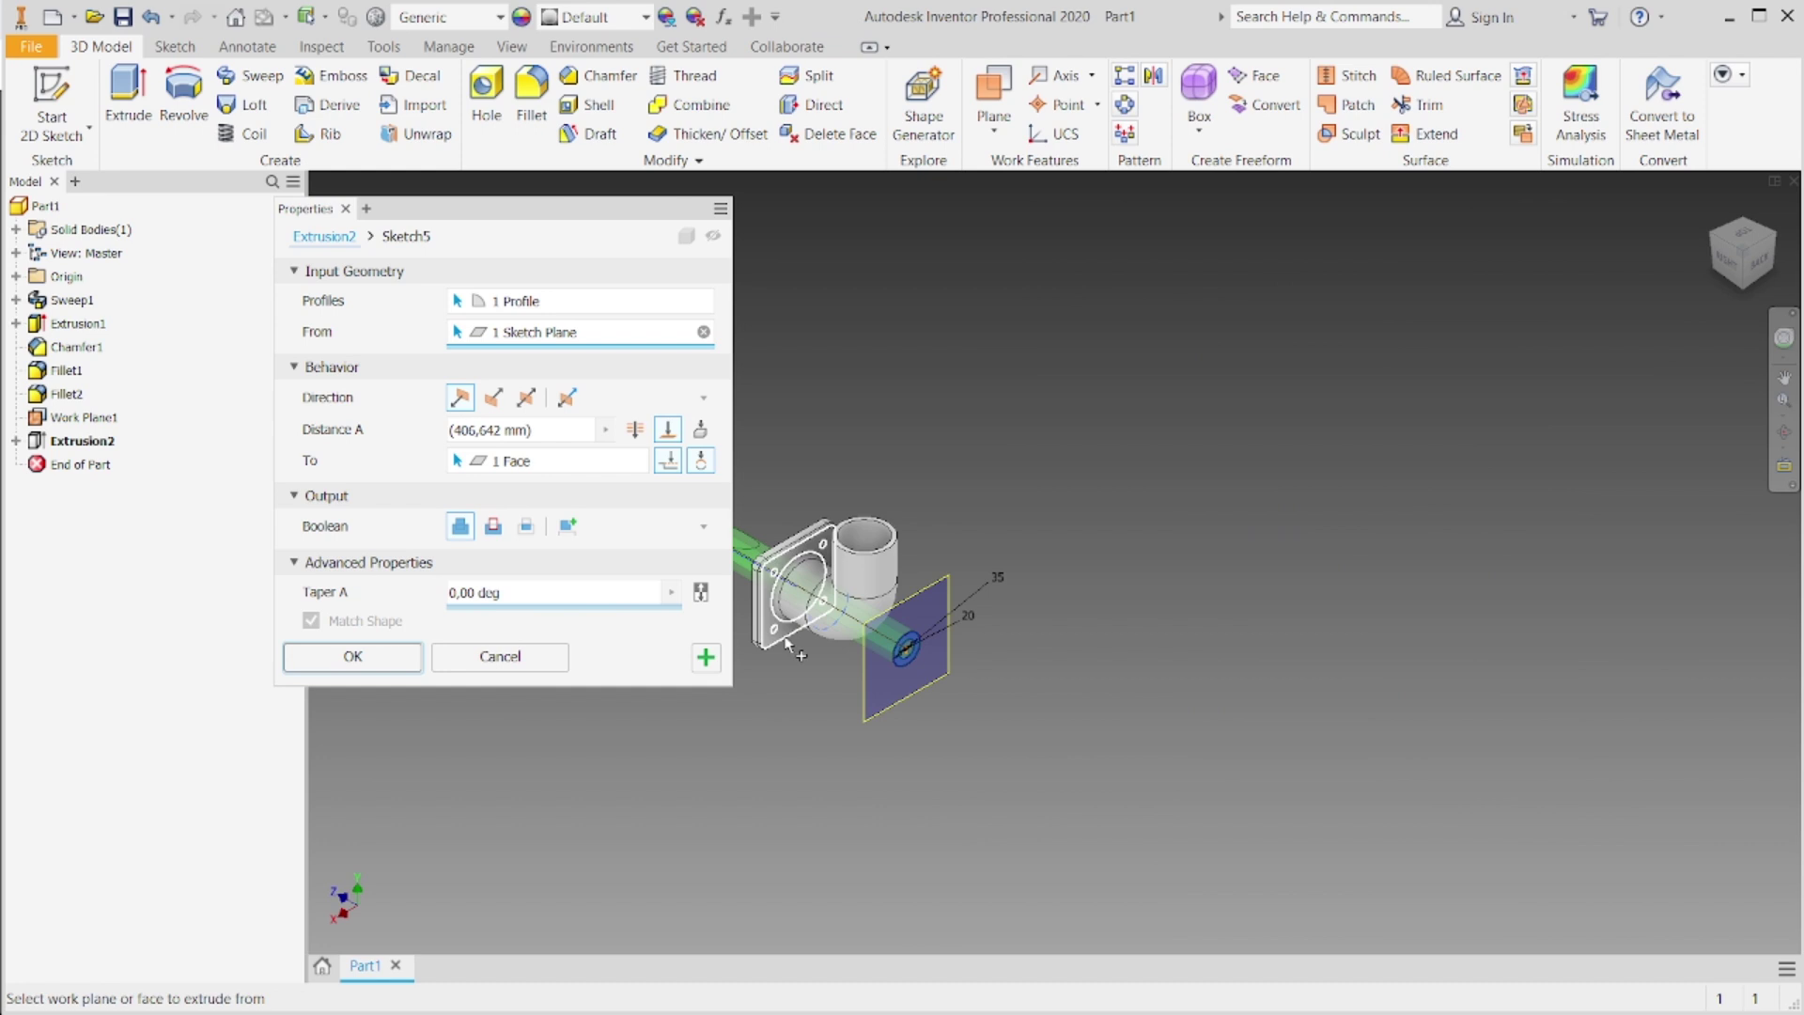
pyautogui.scroll(2, 1034, 663)
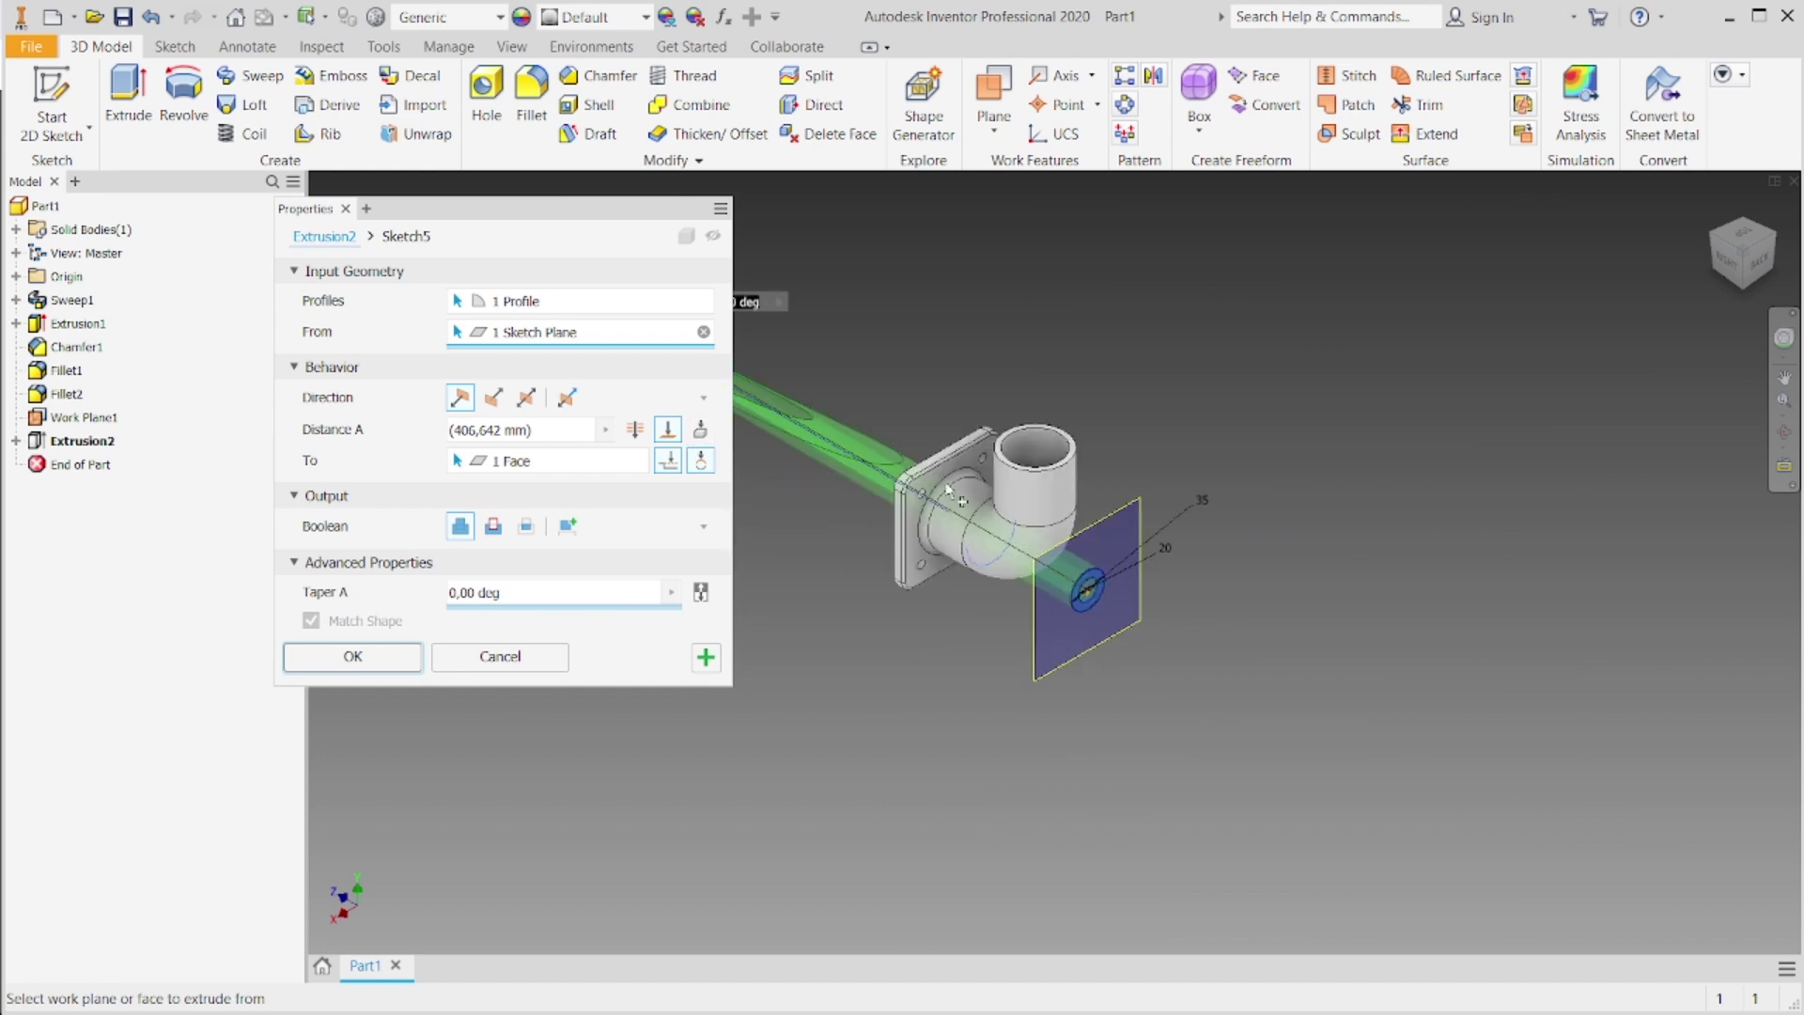
pyautogui.scroll(2, 1021, 563)
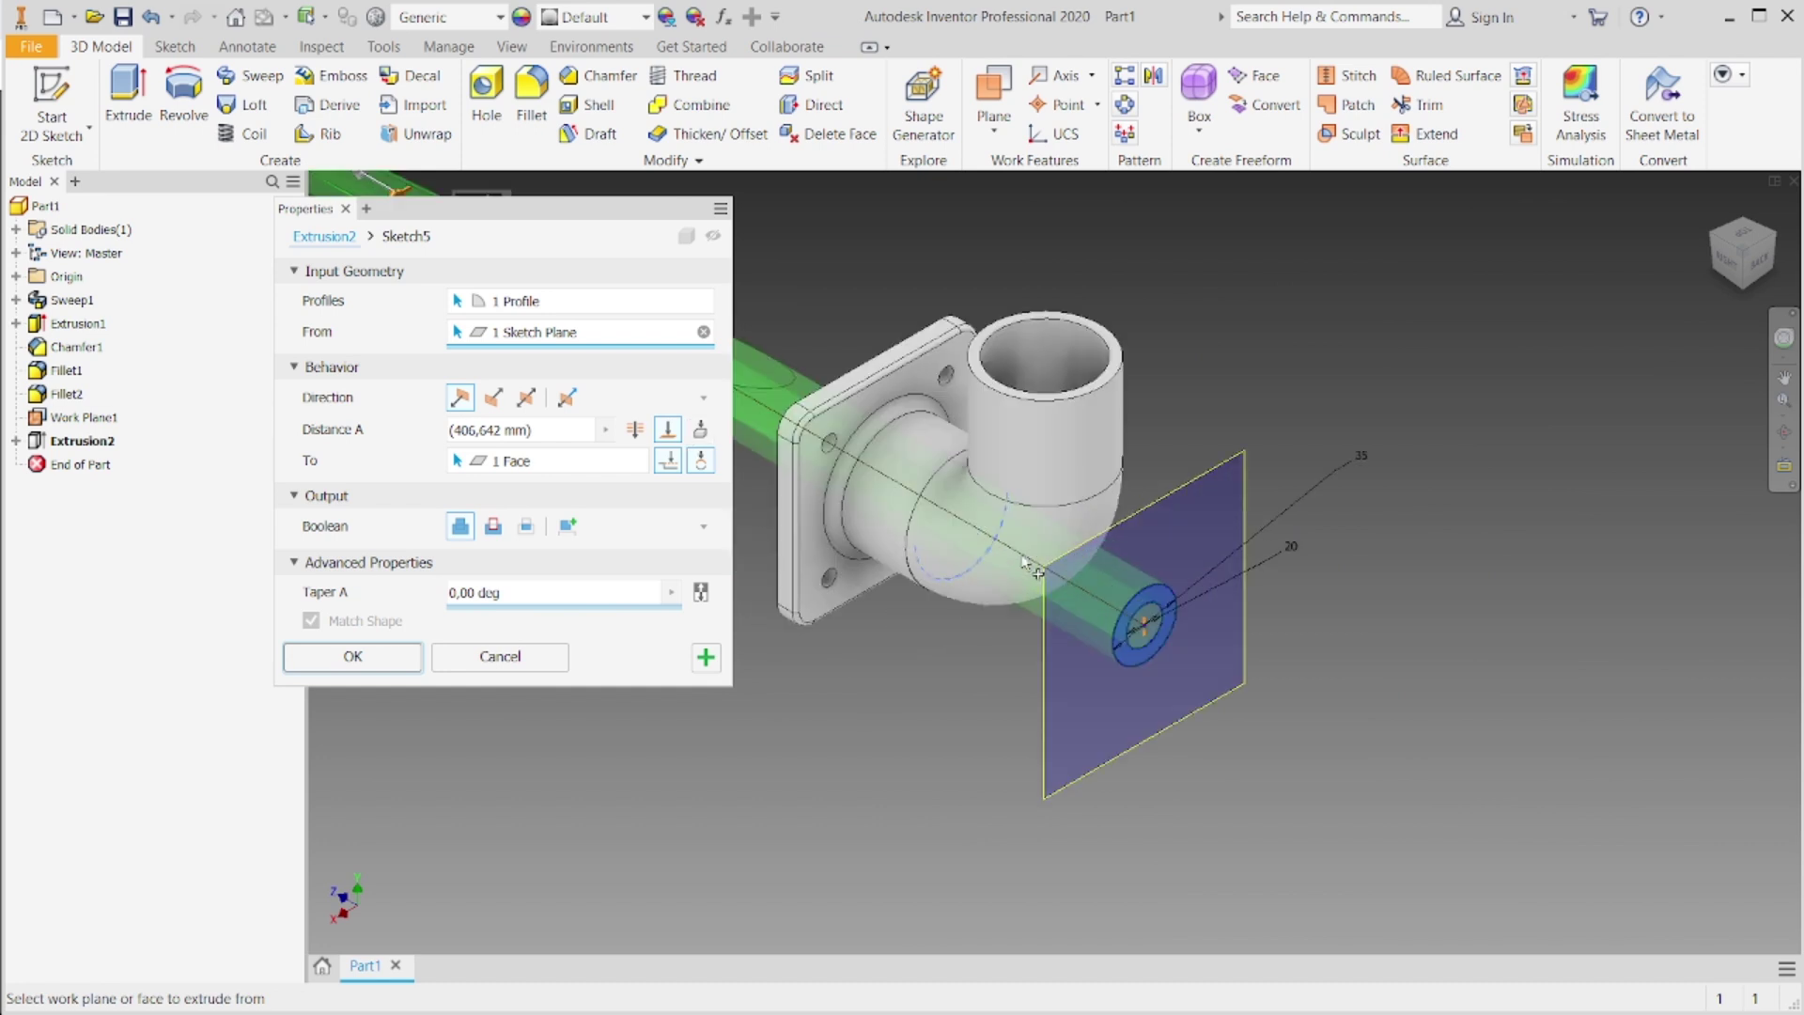
pyautogui.click(980, 606)
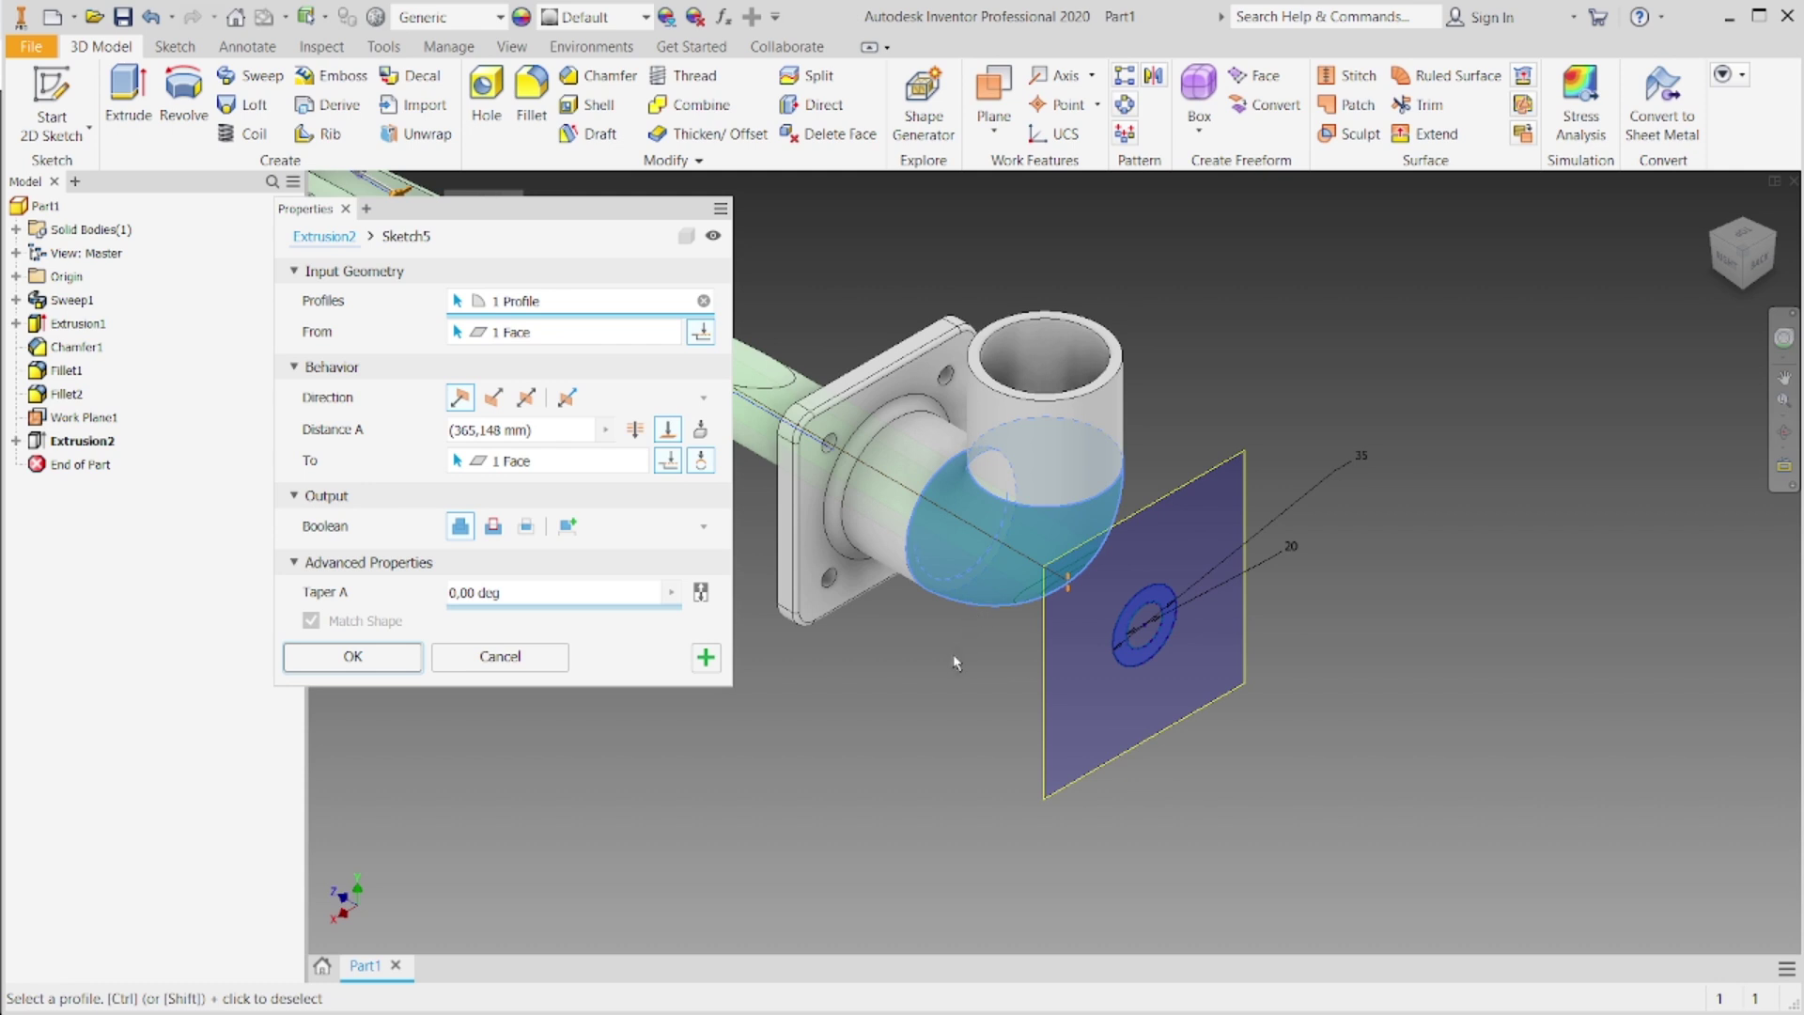
pyautogui.scroll(-3, 958, 672)
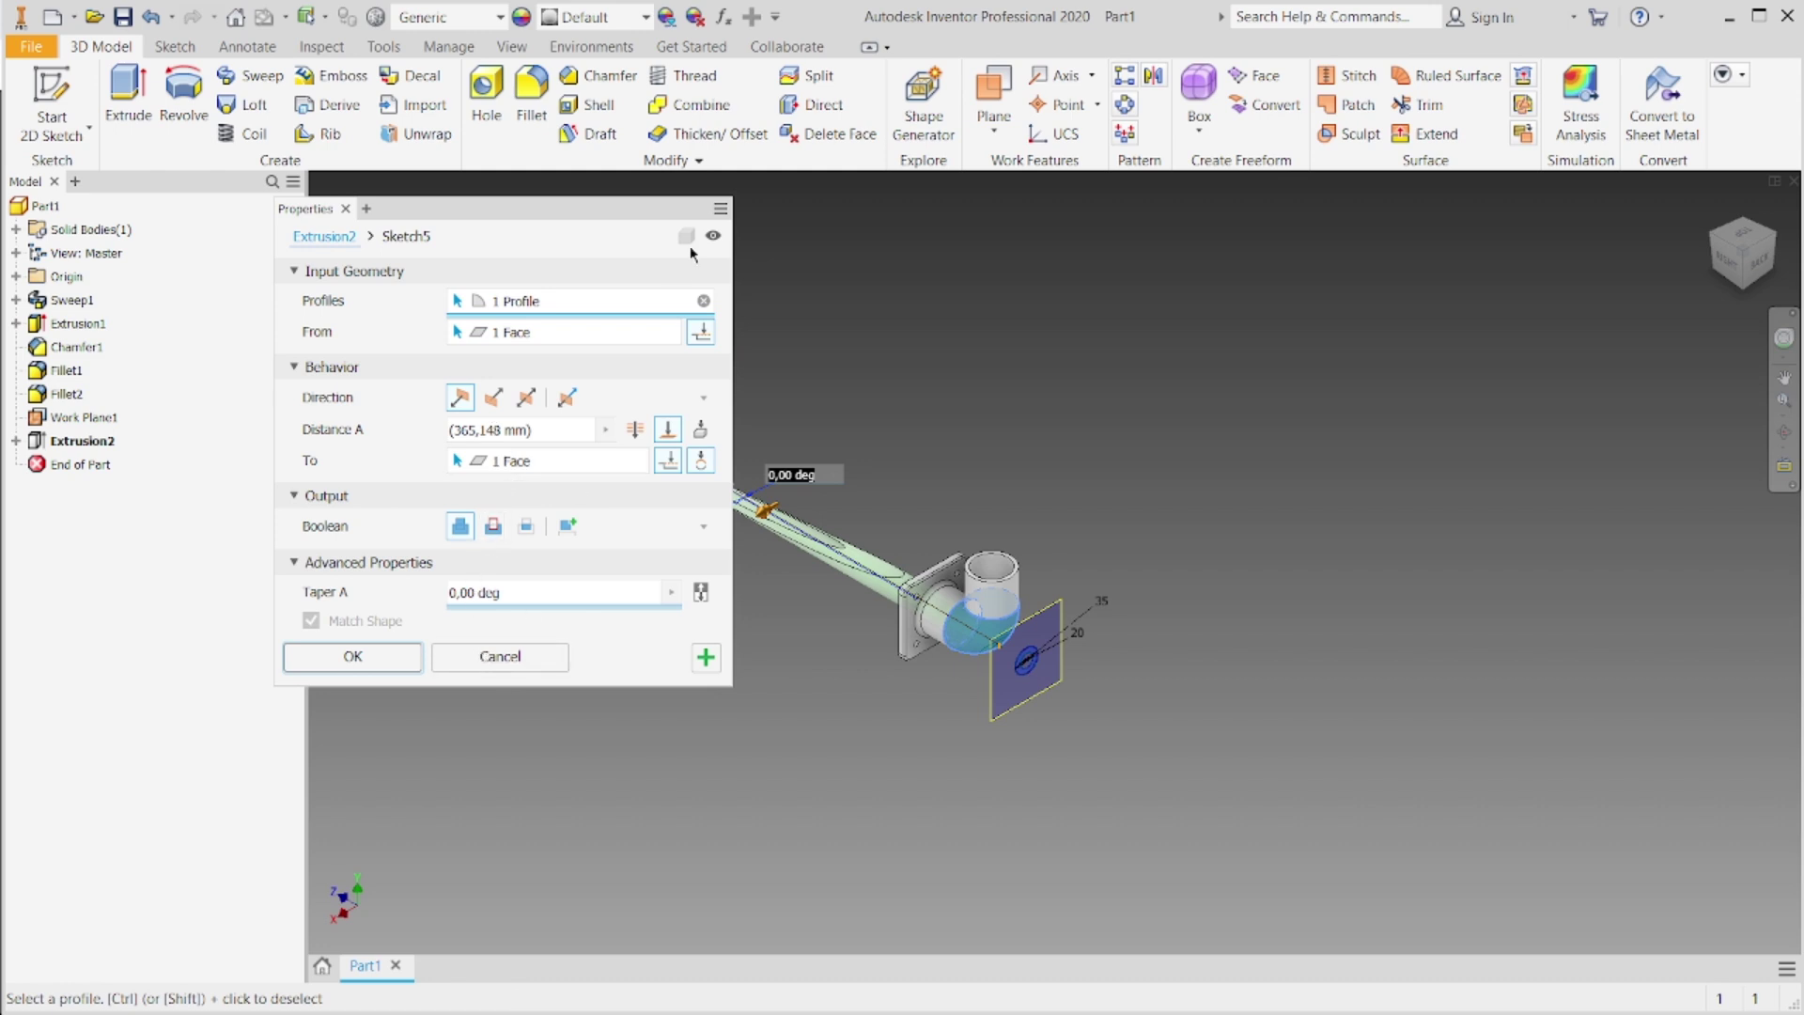
pyautogui.click(501, 658)
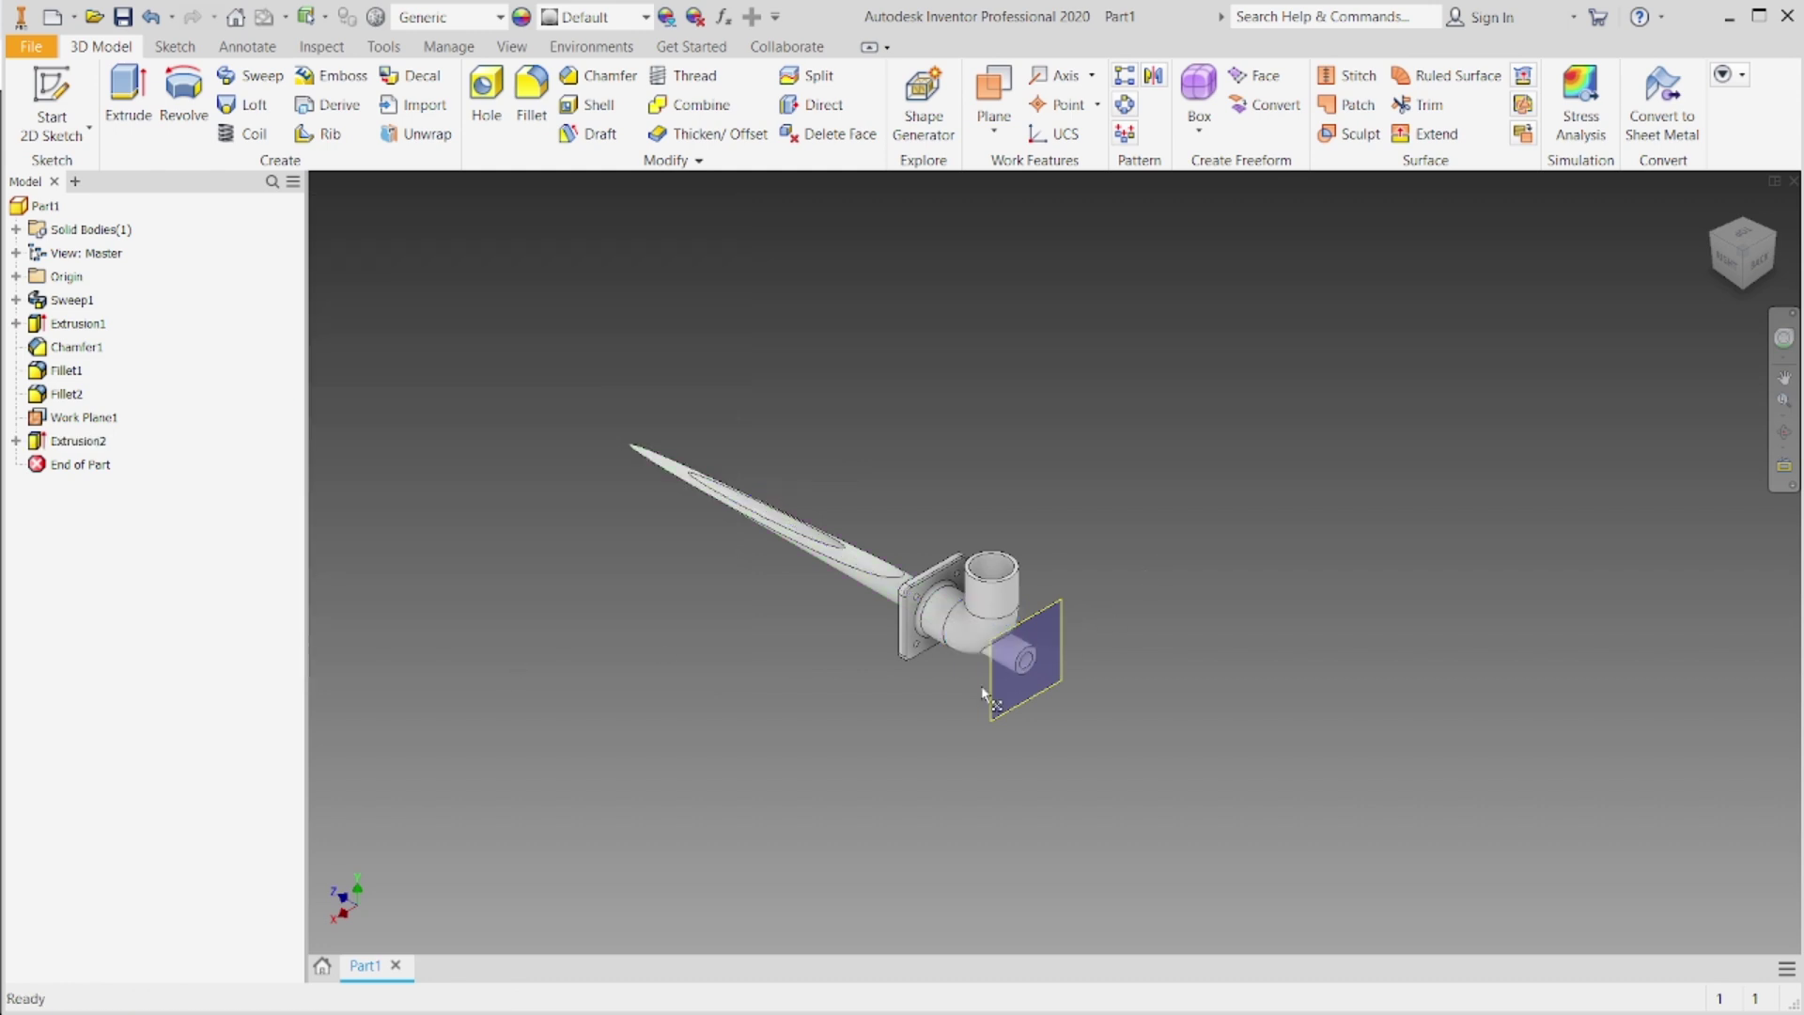
# Step: Delete the branch extrusion together with its consumed sketch, keeping the offset work plane
pyautogui.rightClick(80, 439)
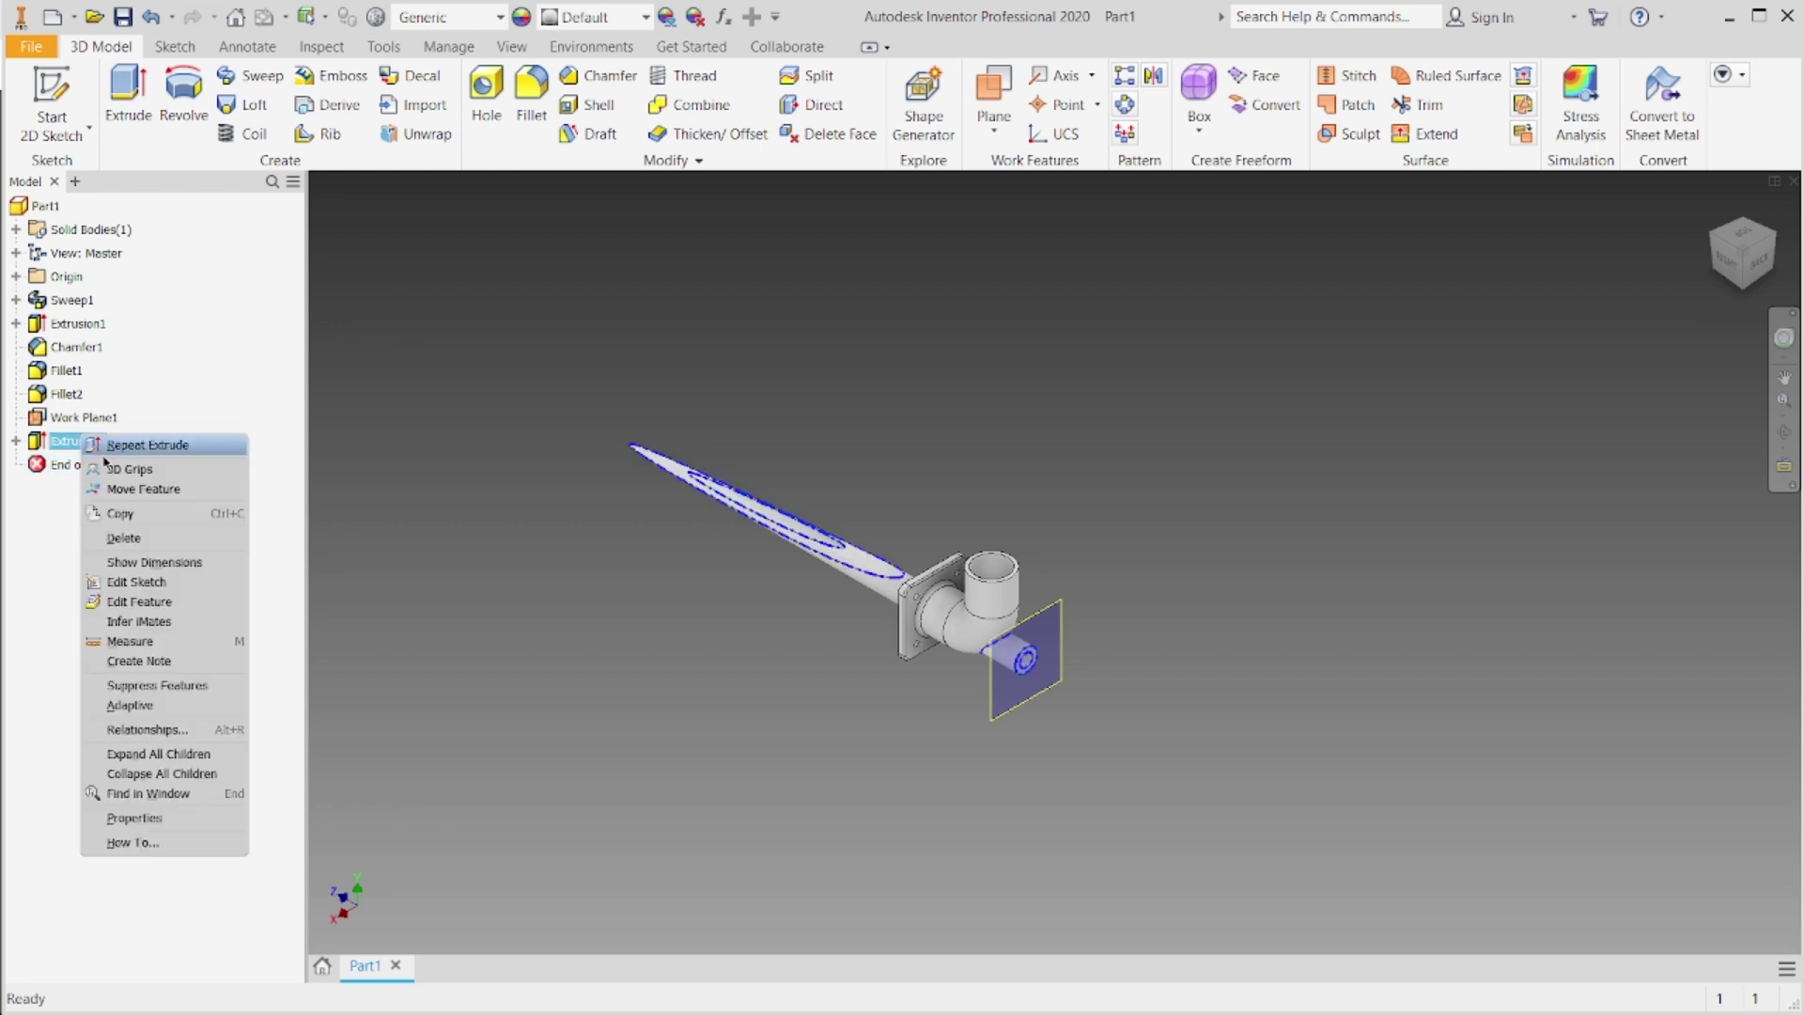
pyautogui.click(187, 545)
pyautogui.press('Delete')
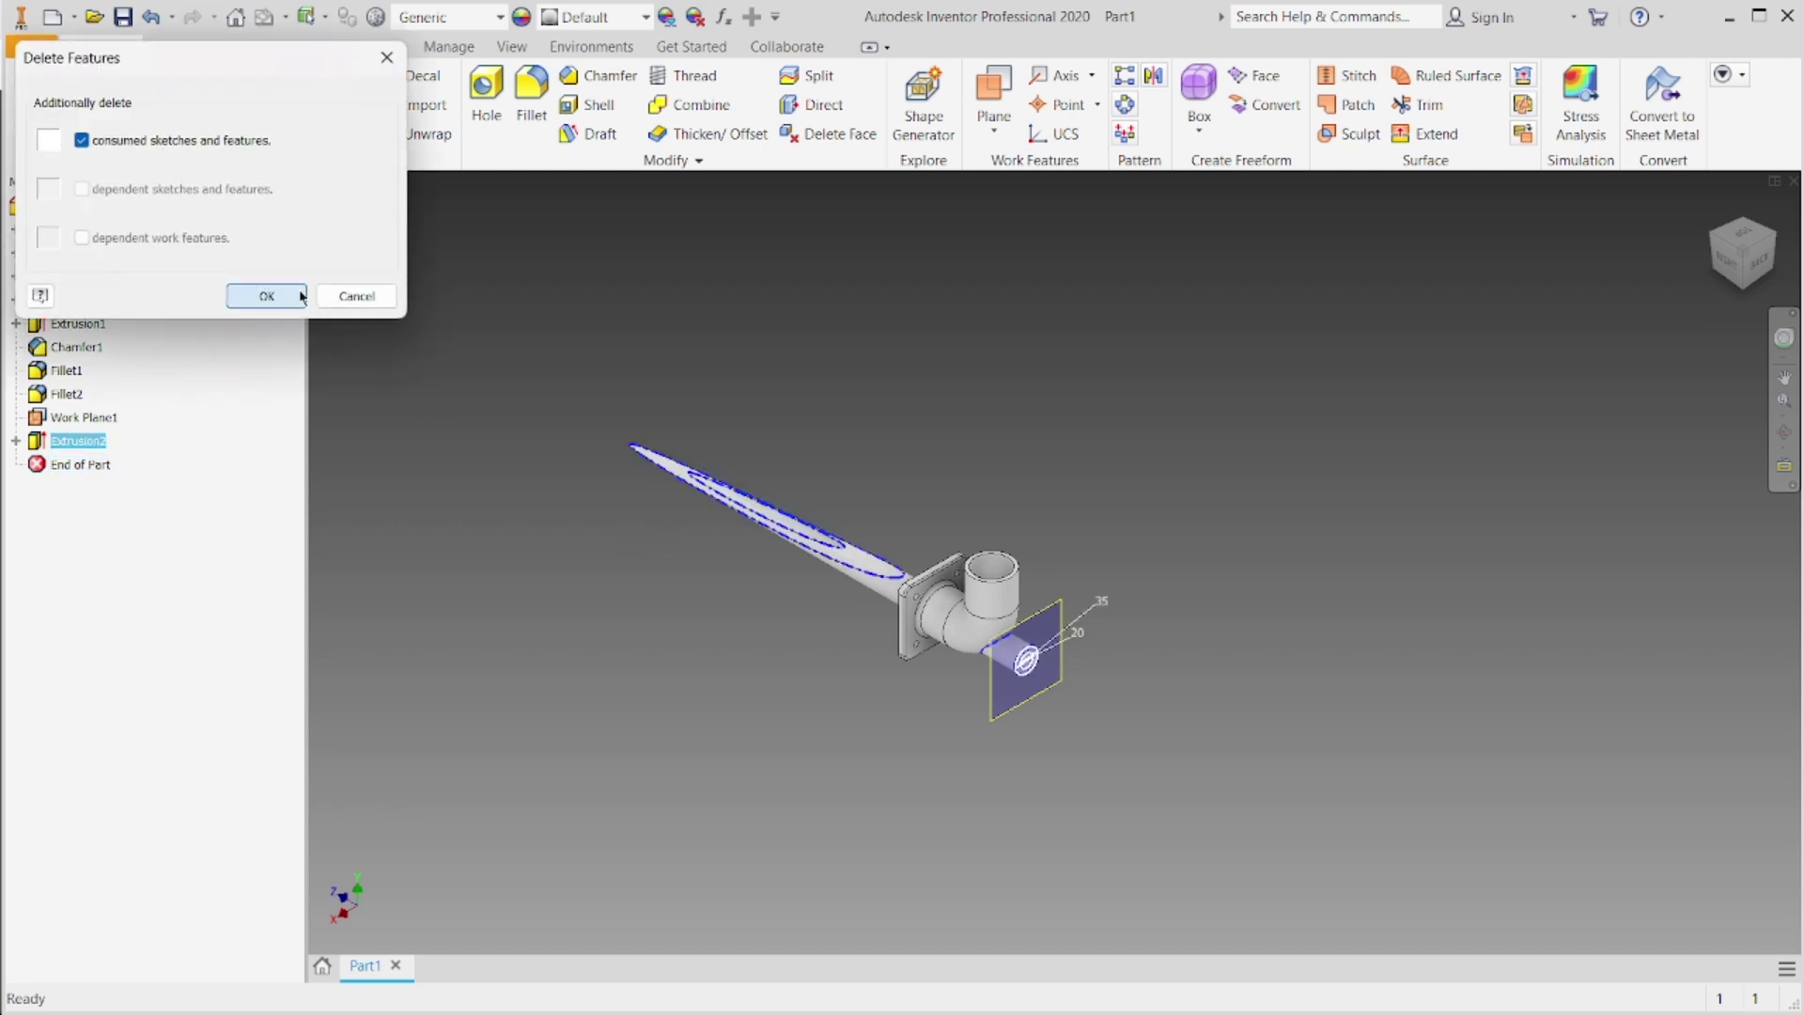
pyautogui.click(267, 296)
pyautogui.scroll(5, 1077, 646)
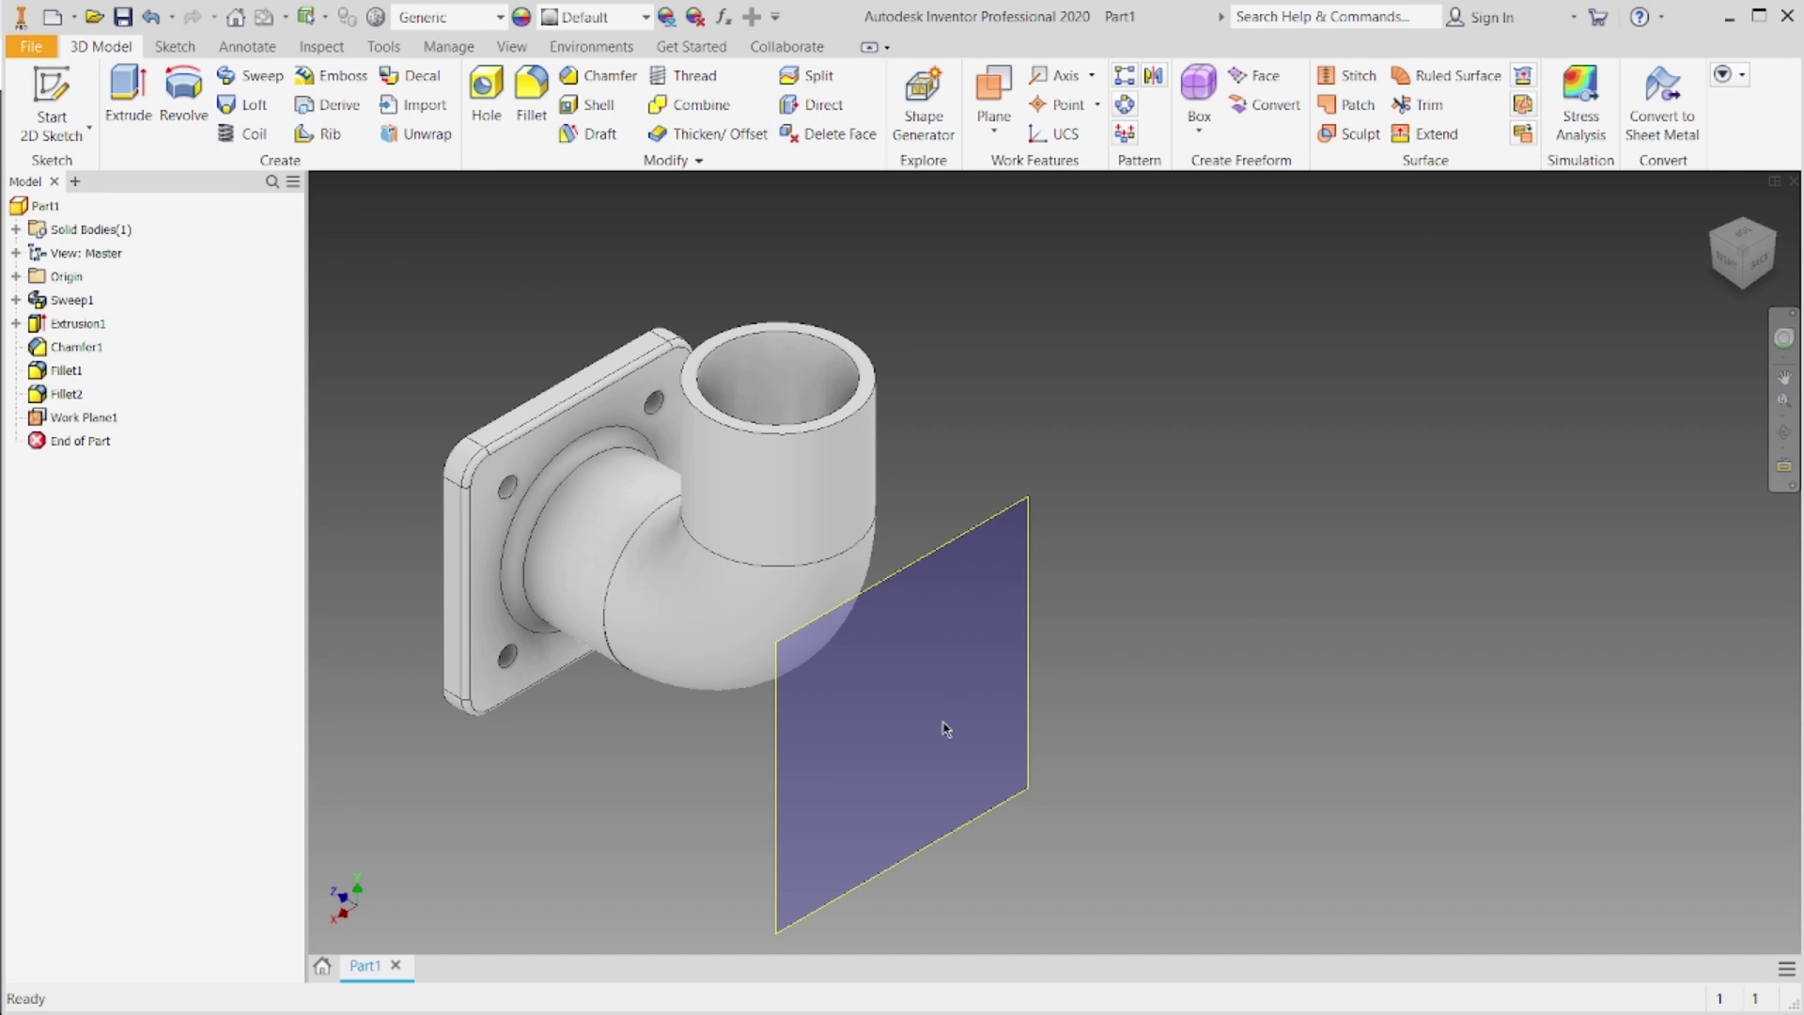
# Step: Start a new sketch on the offset work plane and draw concentric circles of 20 mm and 35 mm diameter at its centre point
pyautogui.click(28, 94)
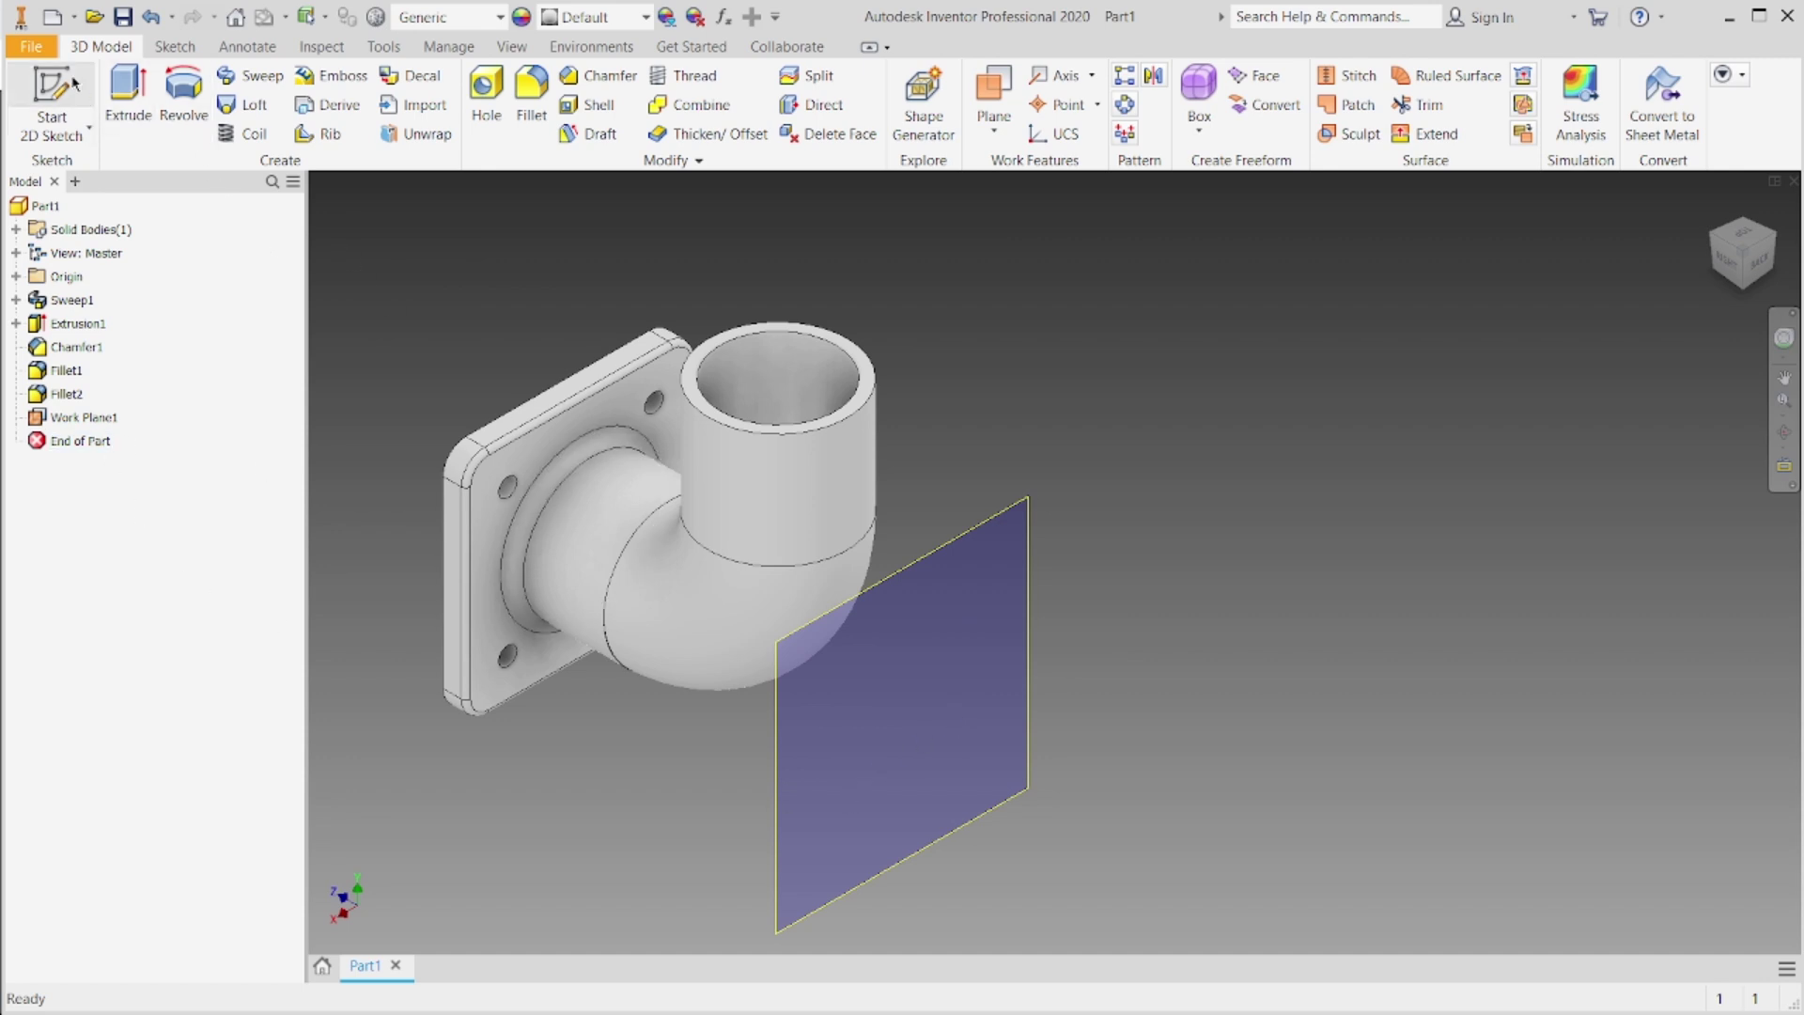
pyautogui.click(977, 543)
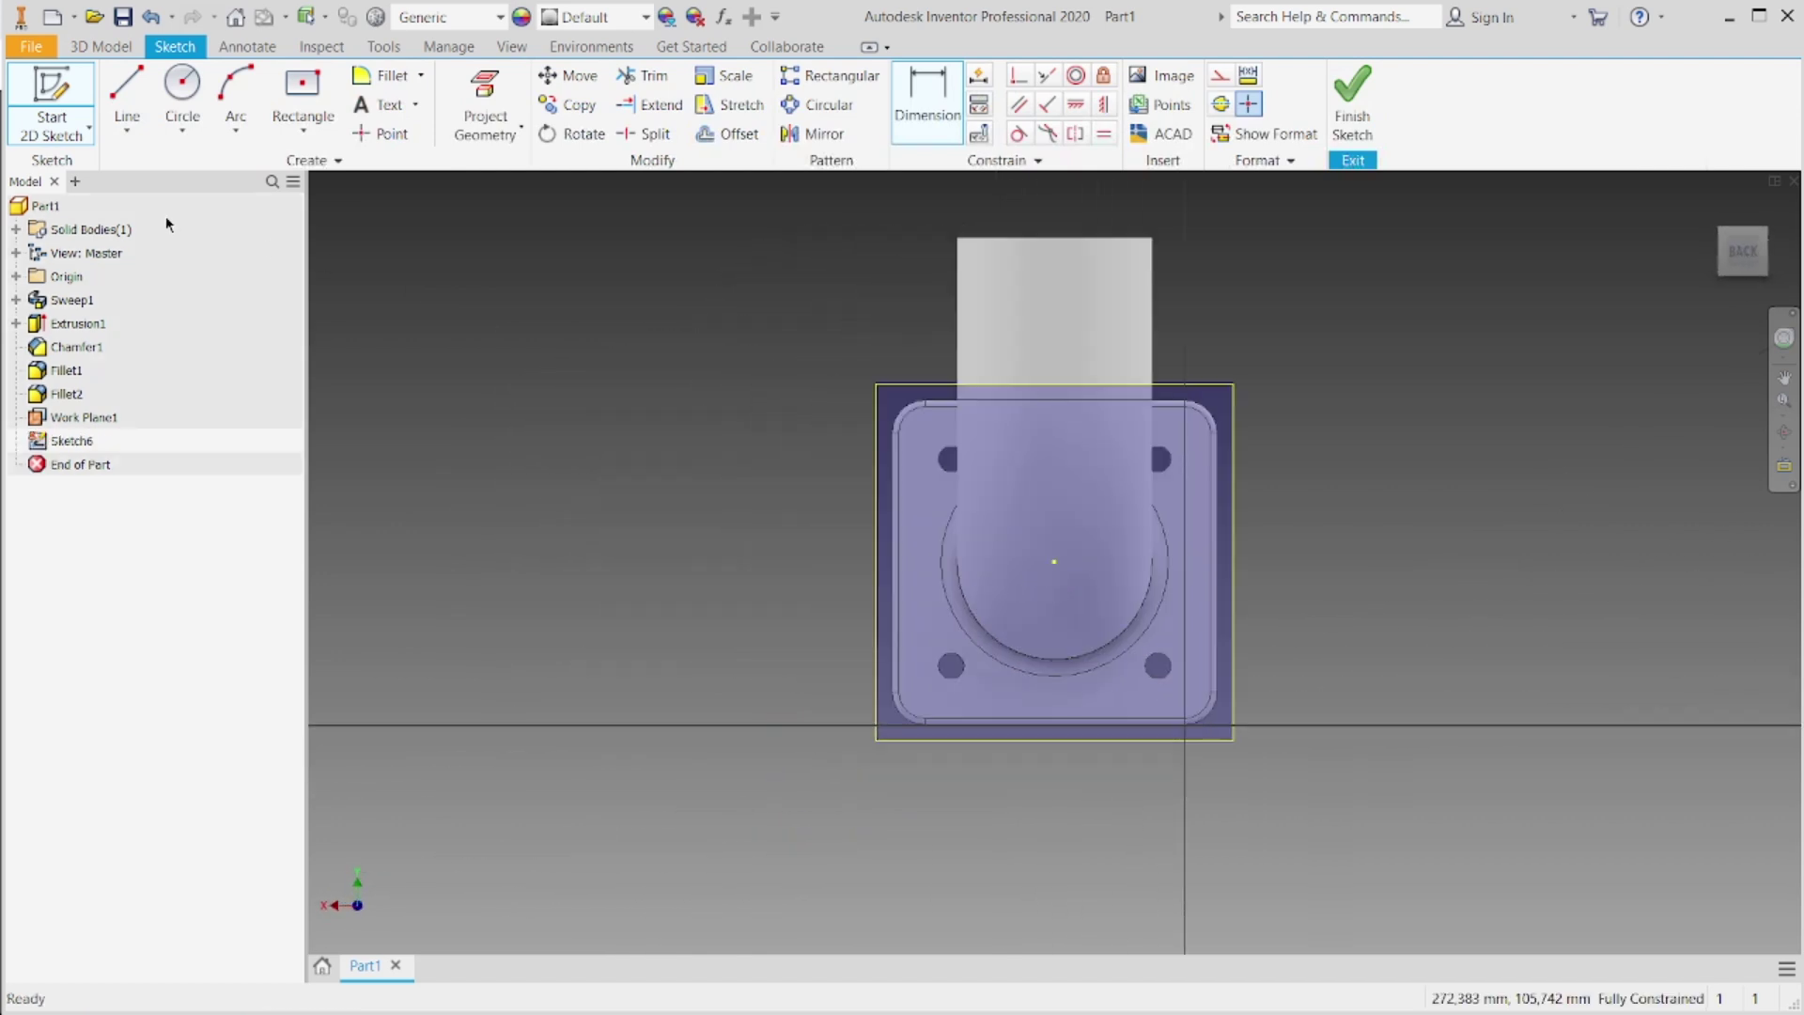
pyautogui.click(183, 94)
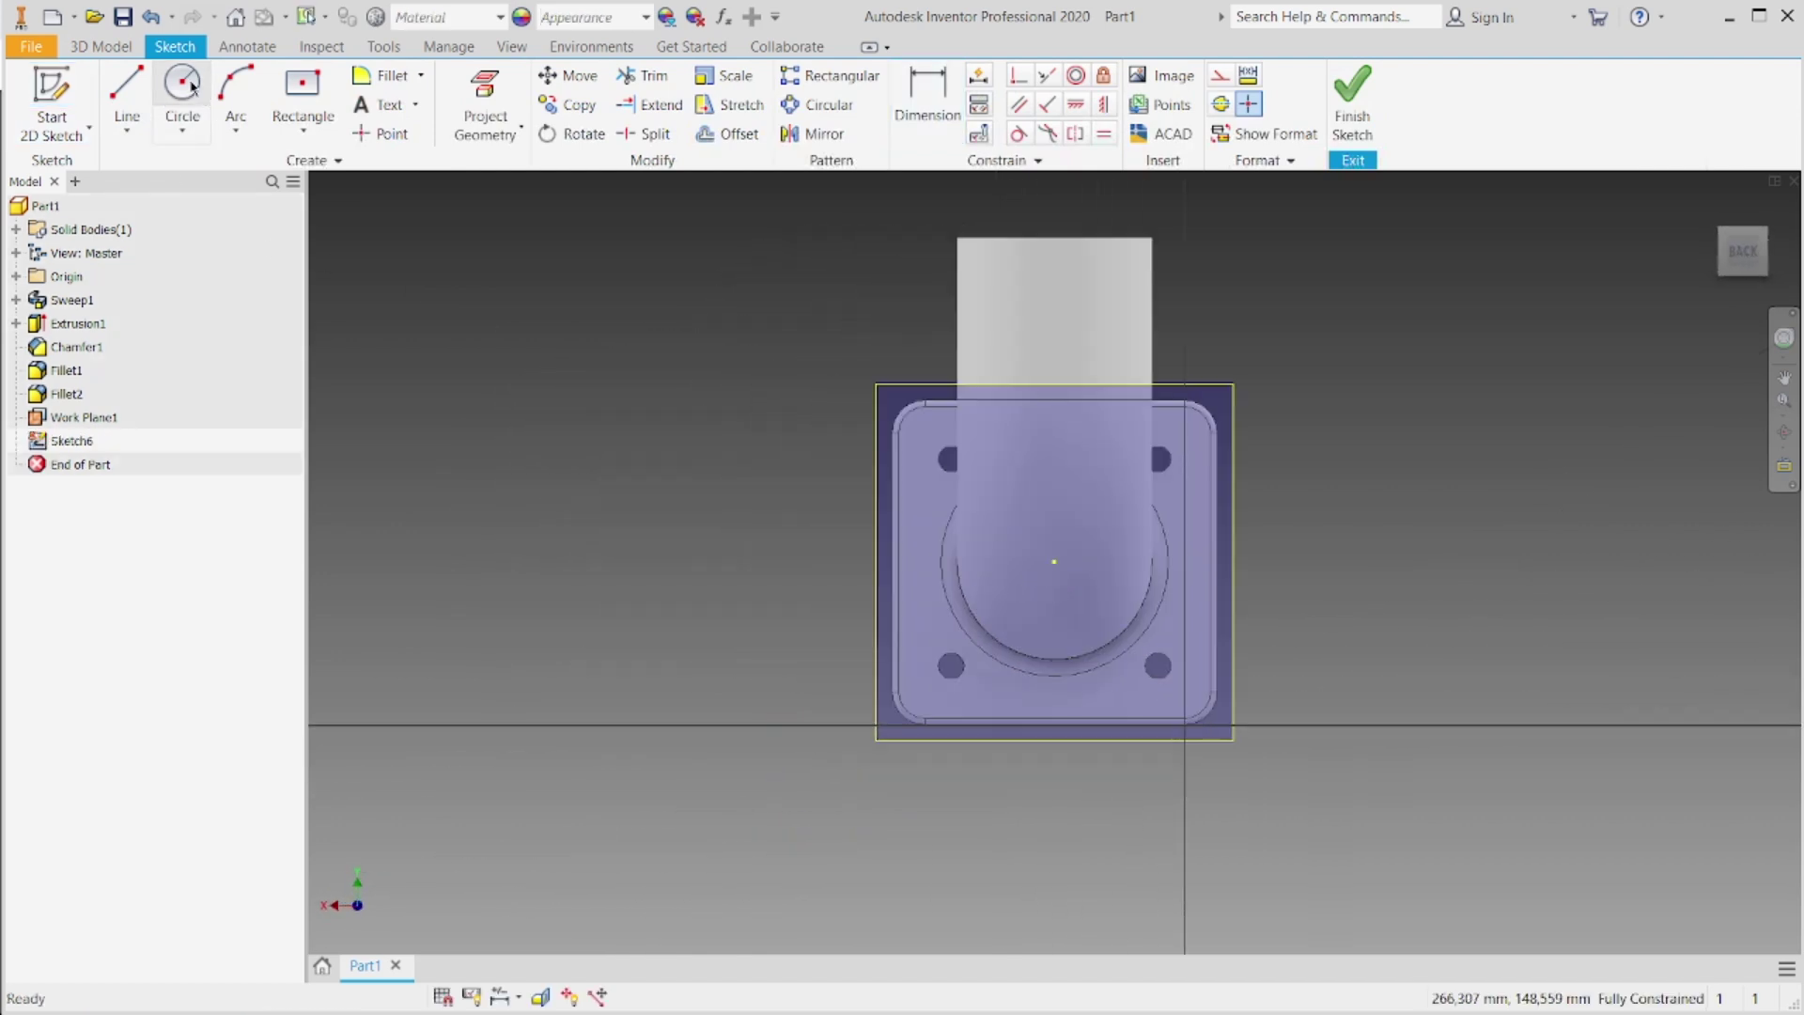
pyautogui.click(1054, 561)
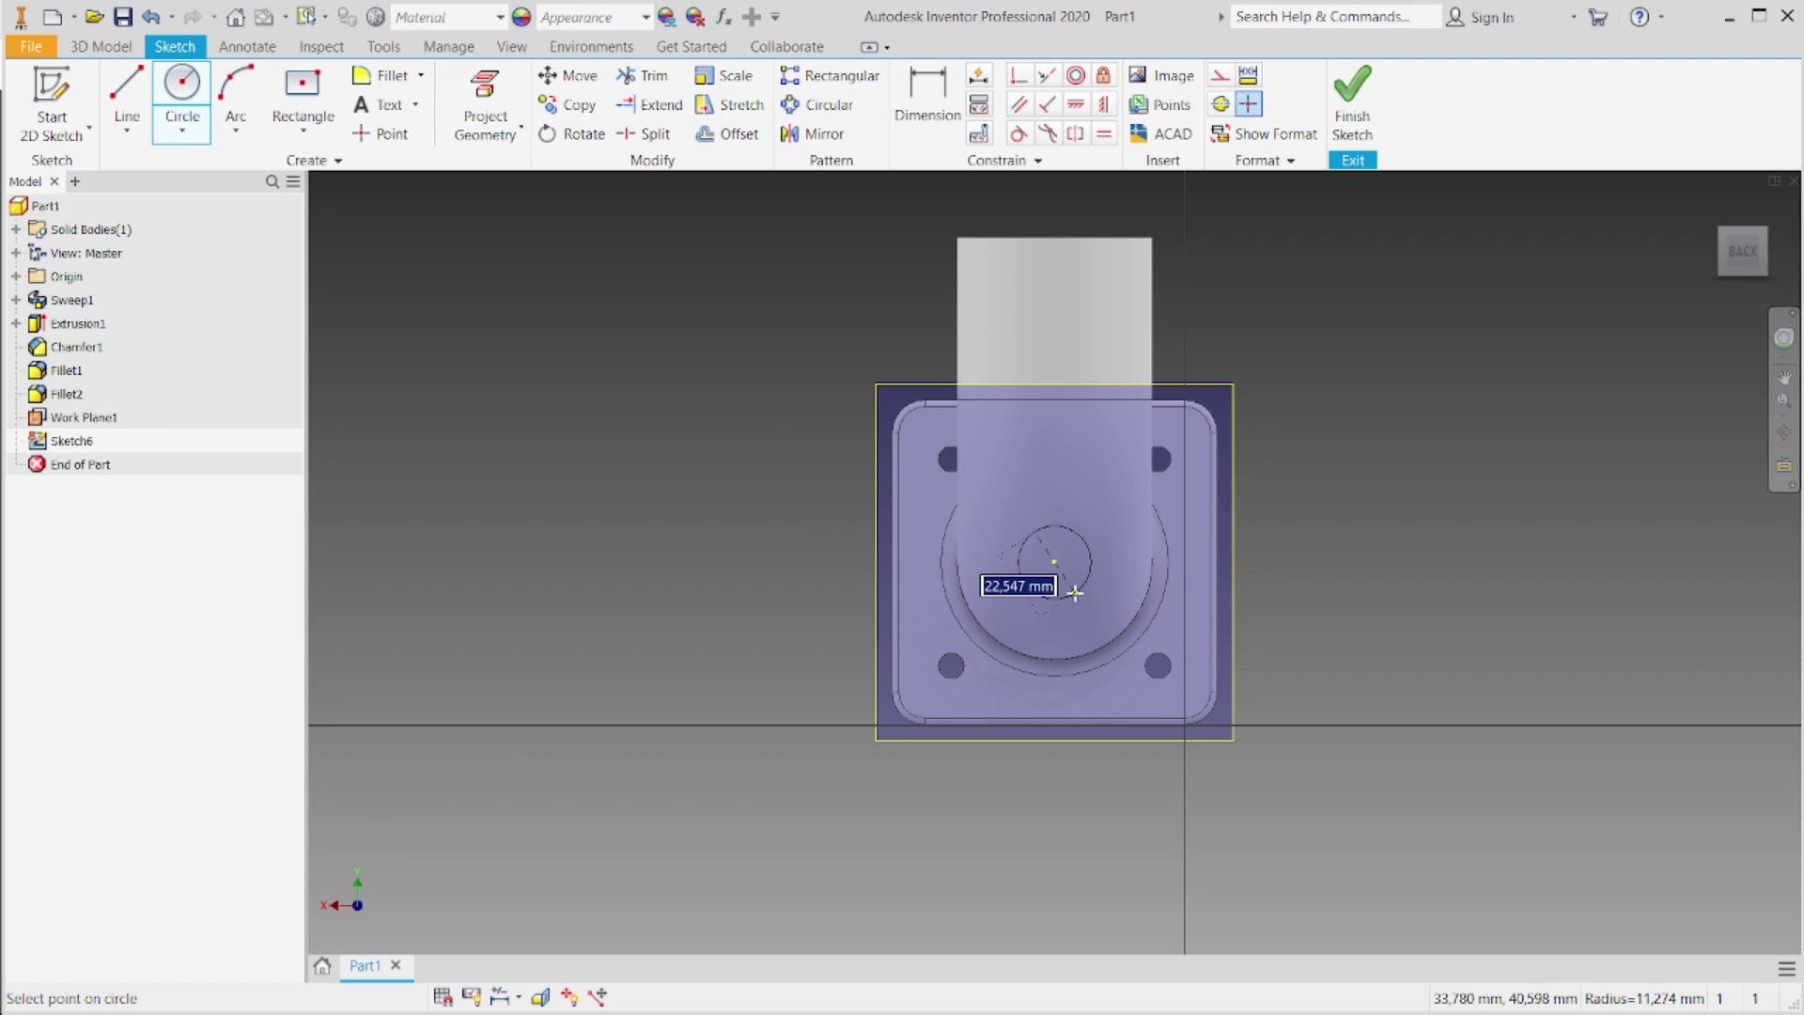
pyautogui.write('20')
pyautogui.press('Return')
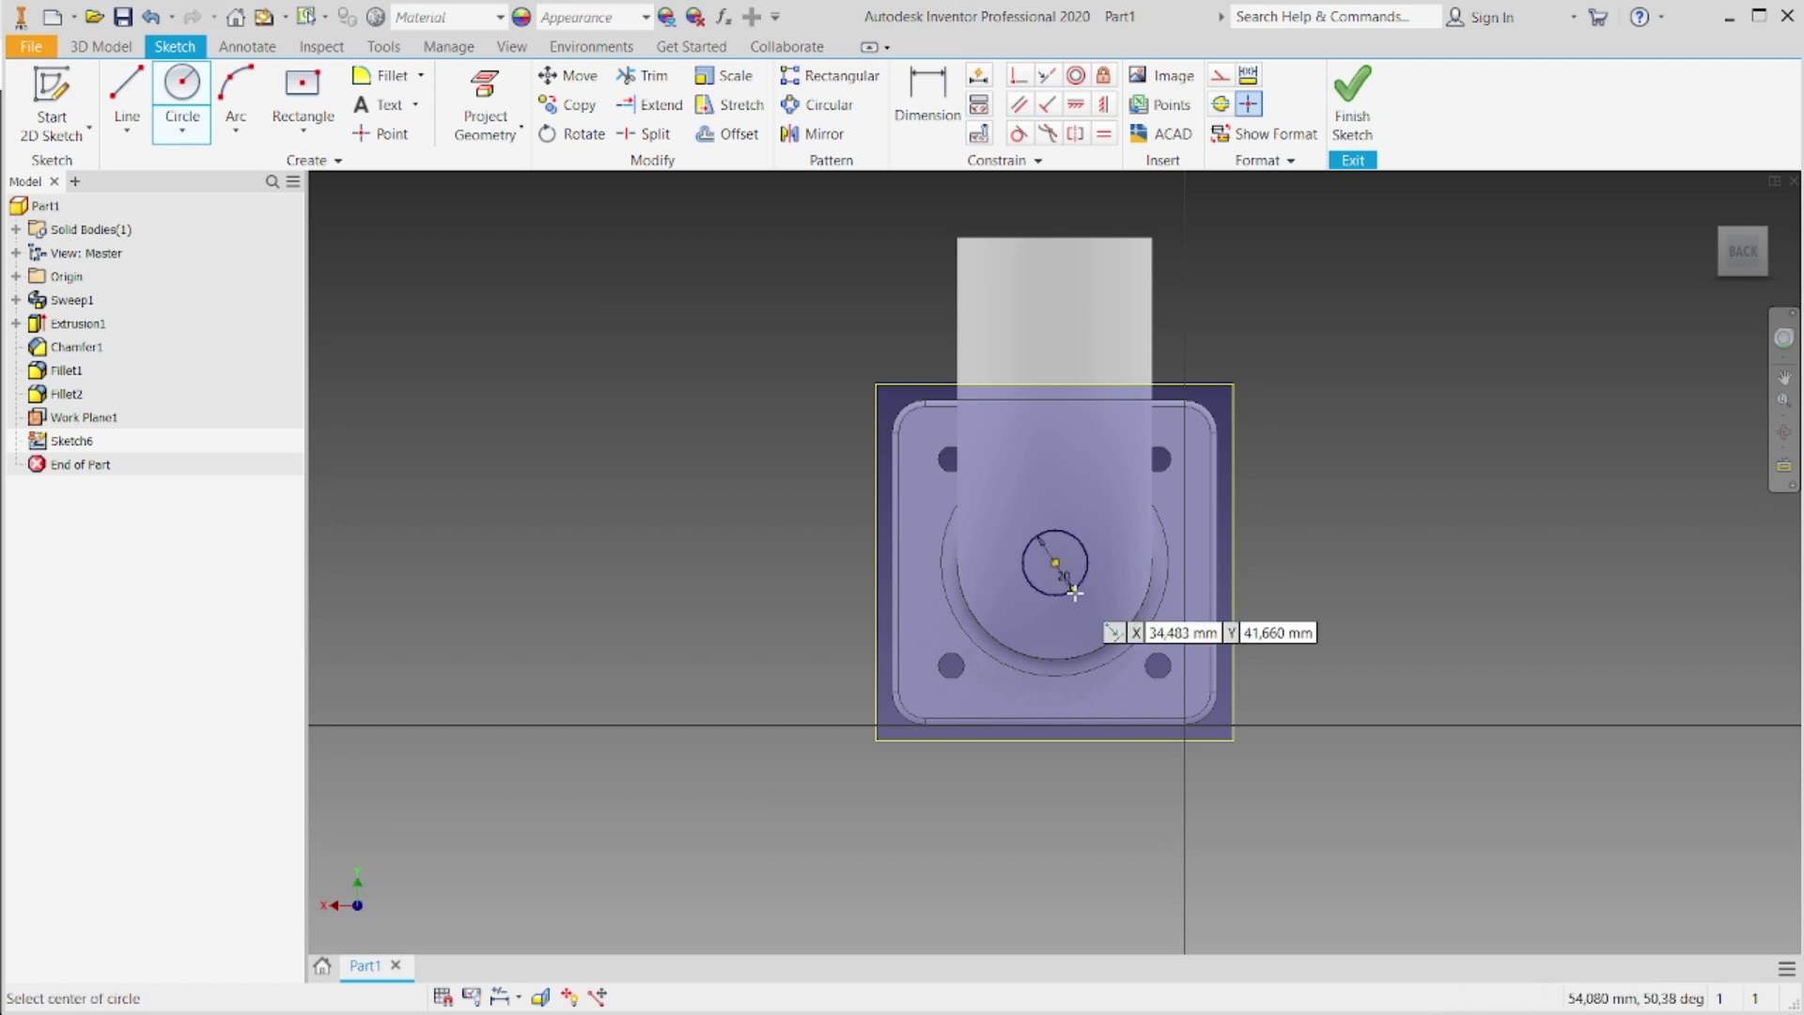
pyautogui.click(1056, 563)
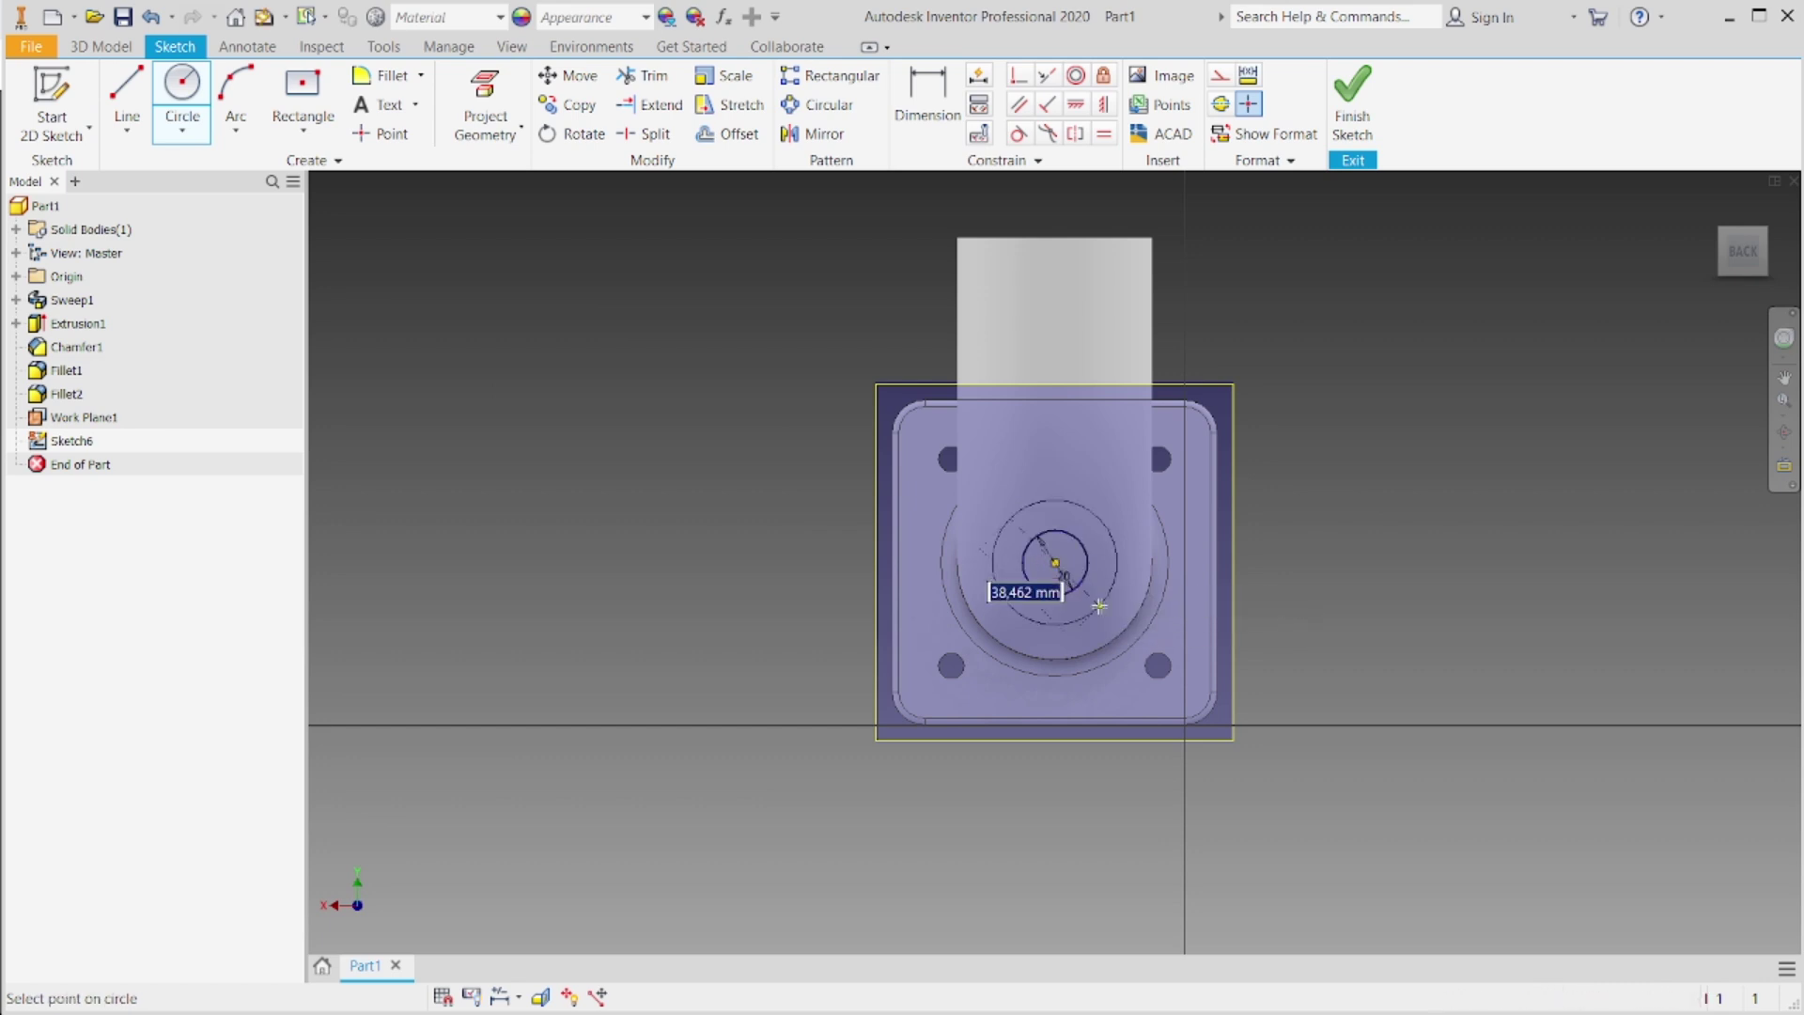
pyautogui.write('35')
pyautogui.press('Return')
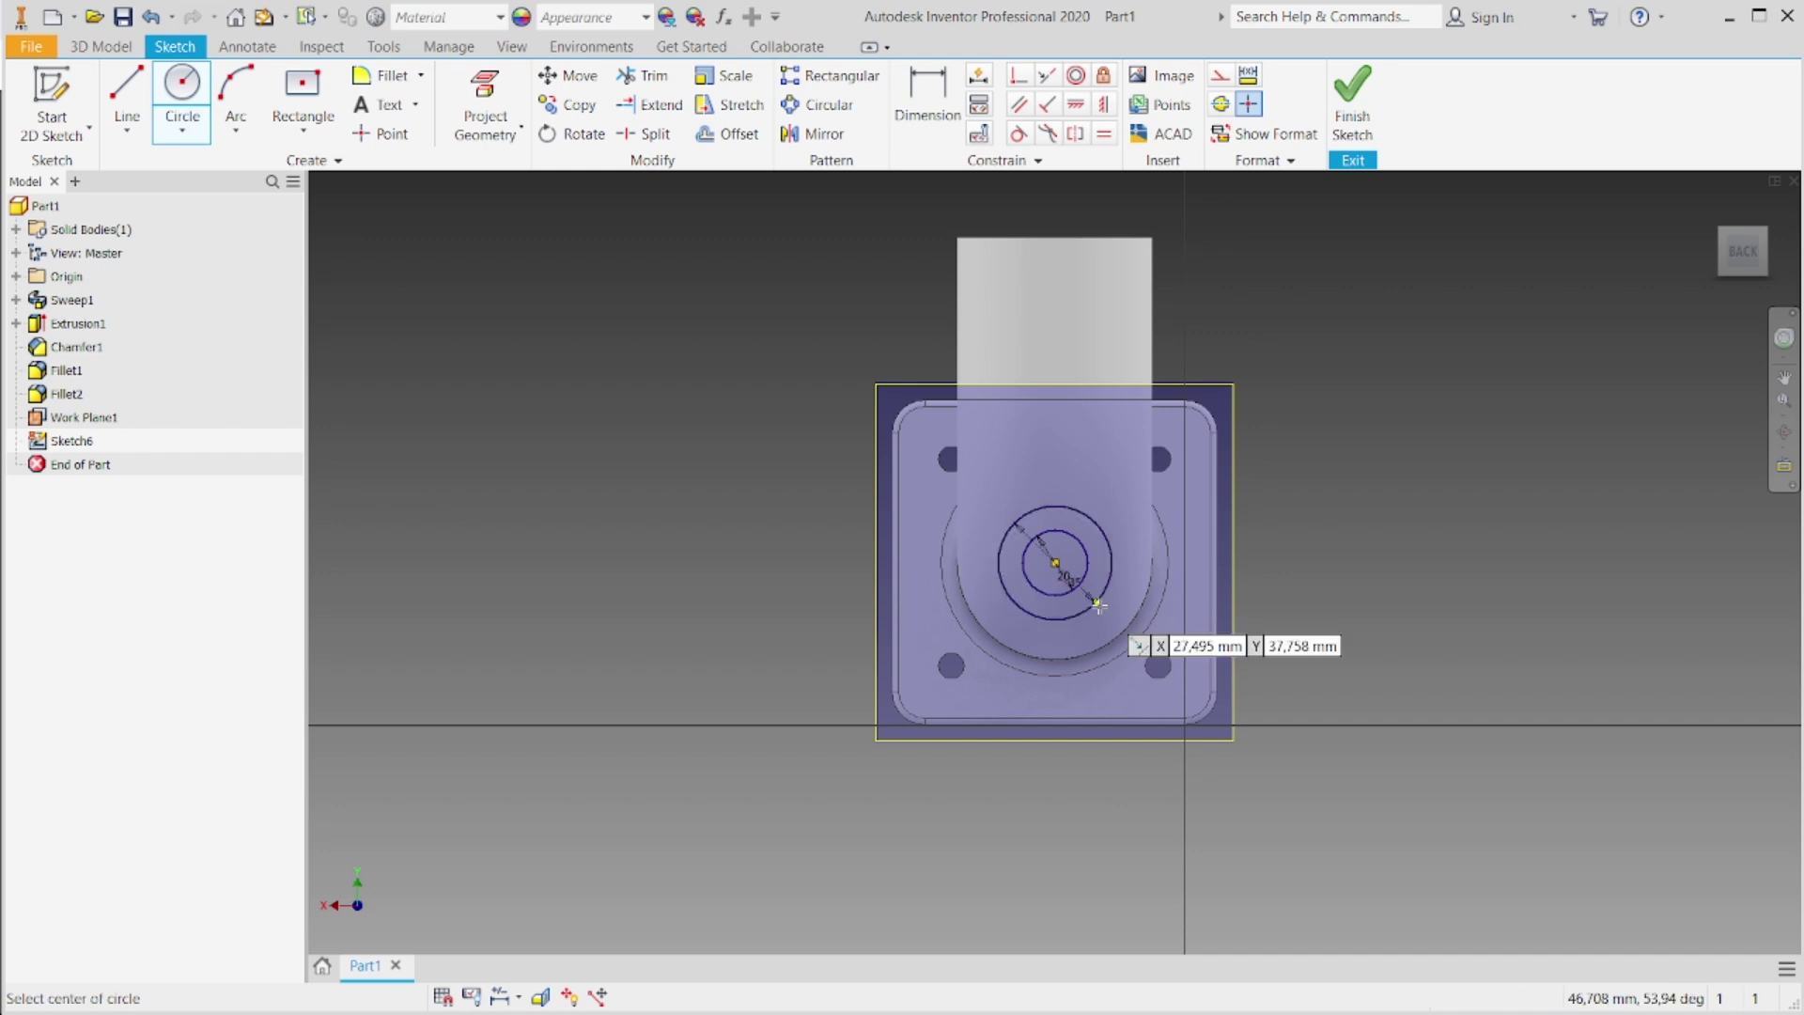
# Step: Finish the sketch, extrude the ring between the two circles up to the next solid as a join, and hide the offset work plane
pyautogui.click(1355, 122)
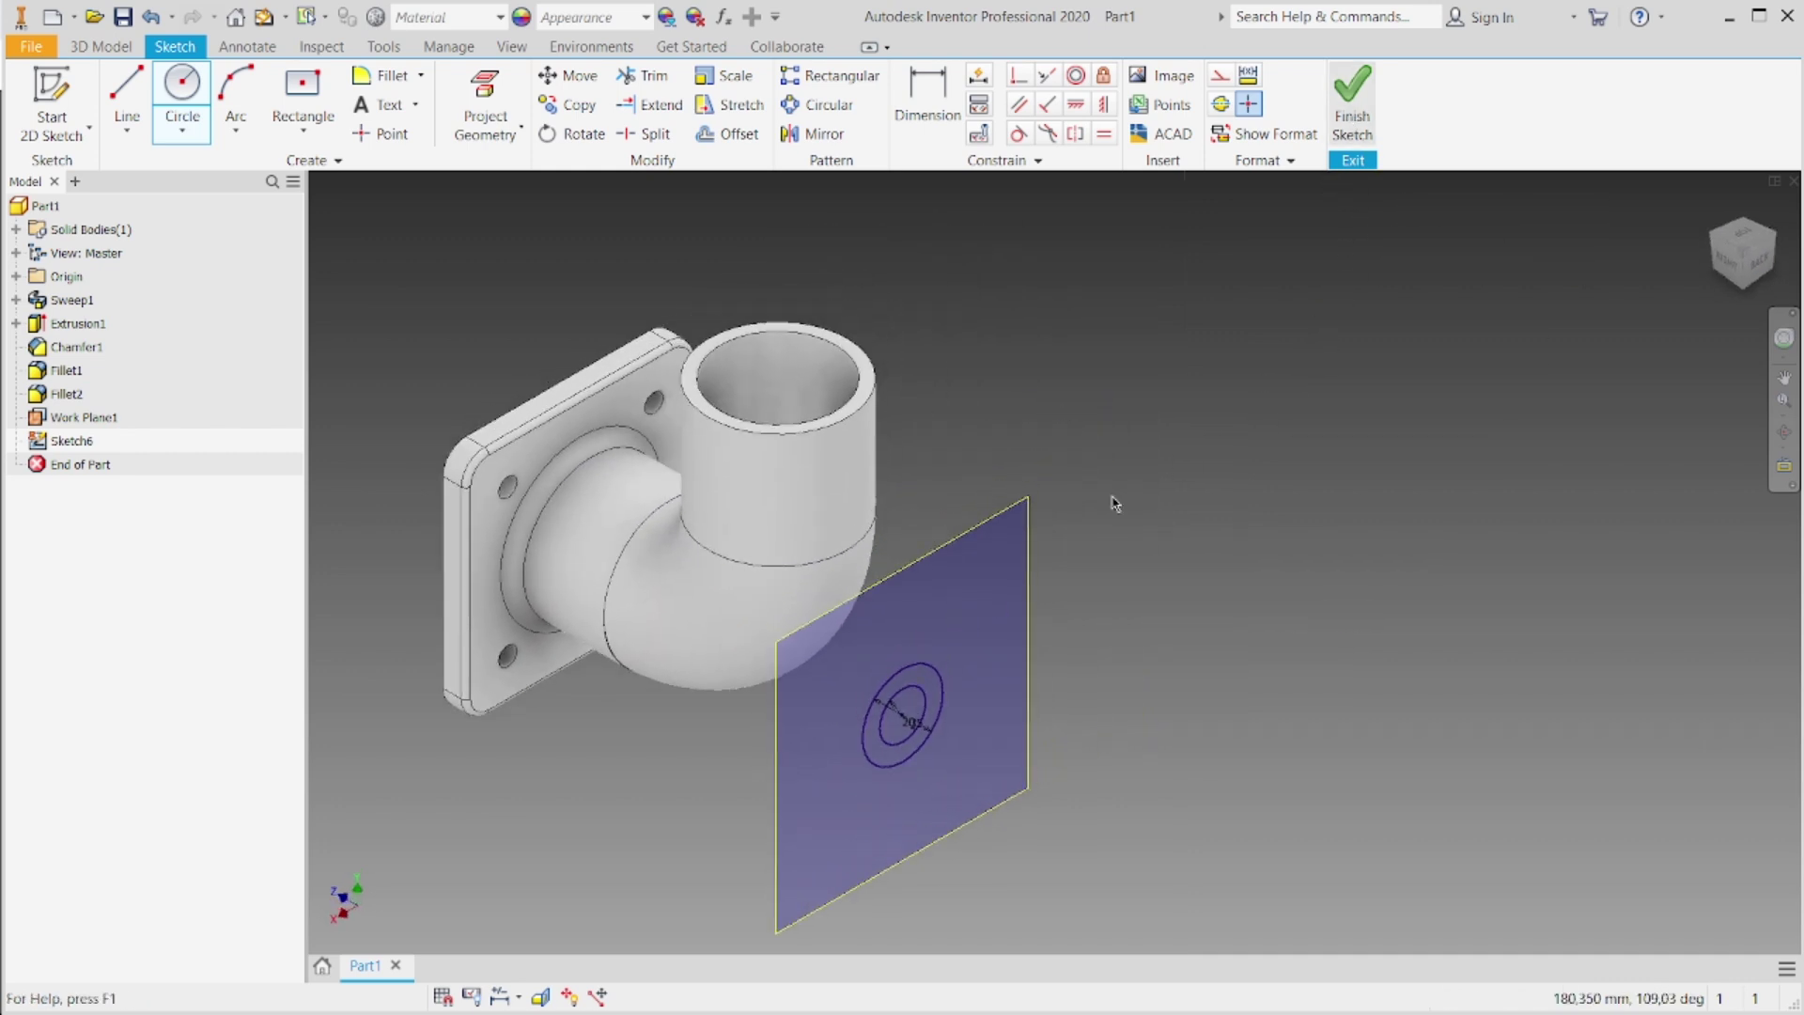
pyautogui.click(129, 89)
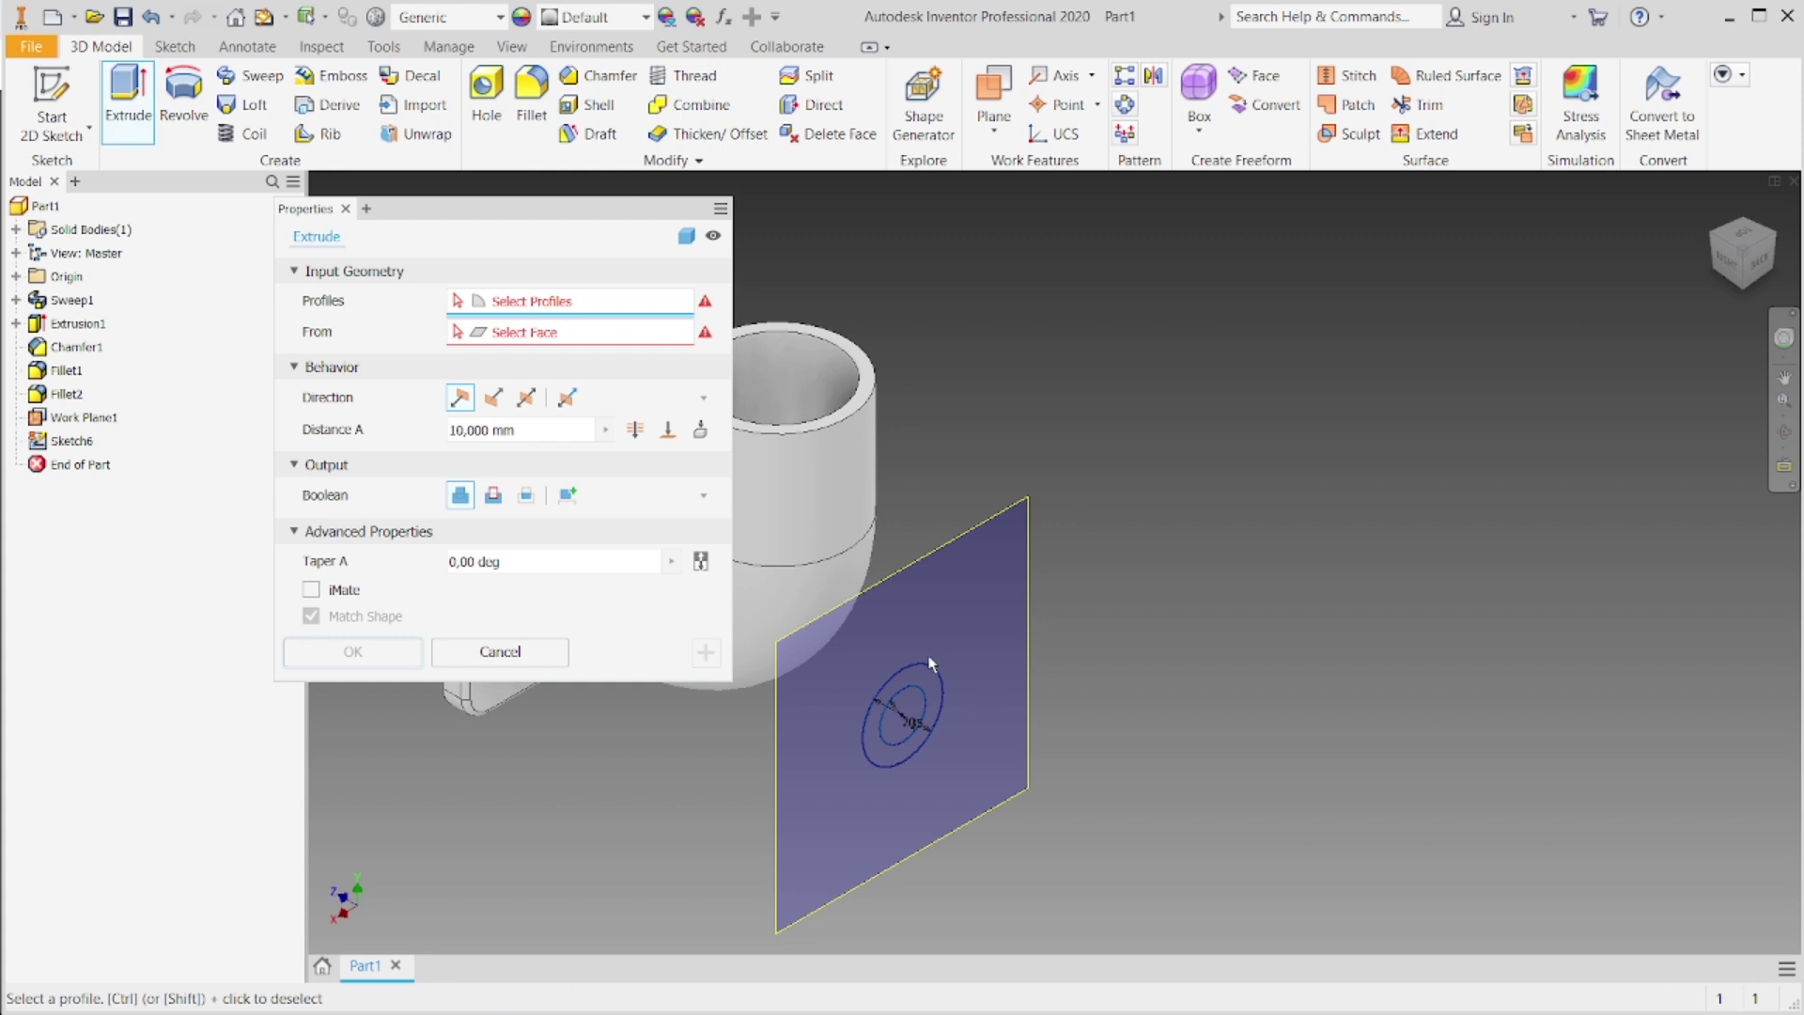
pyautogui.scroll(-3, 1145, 701)
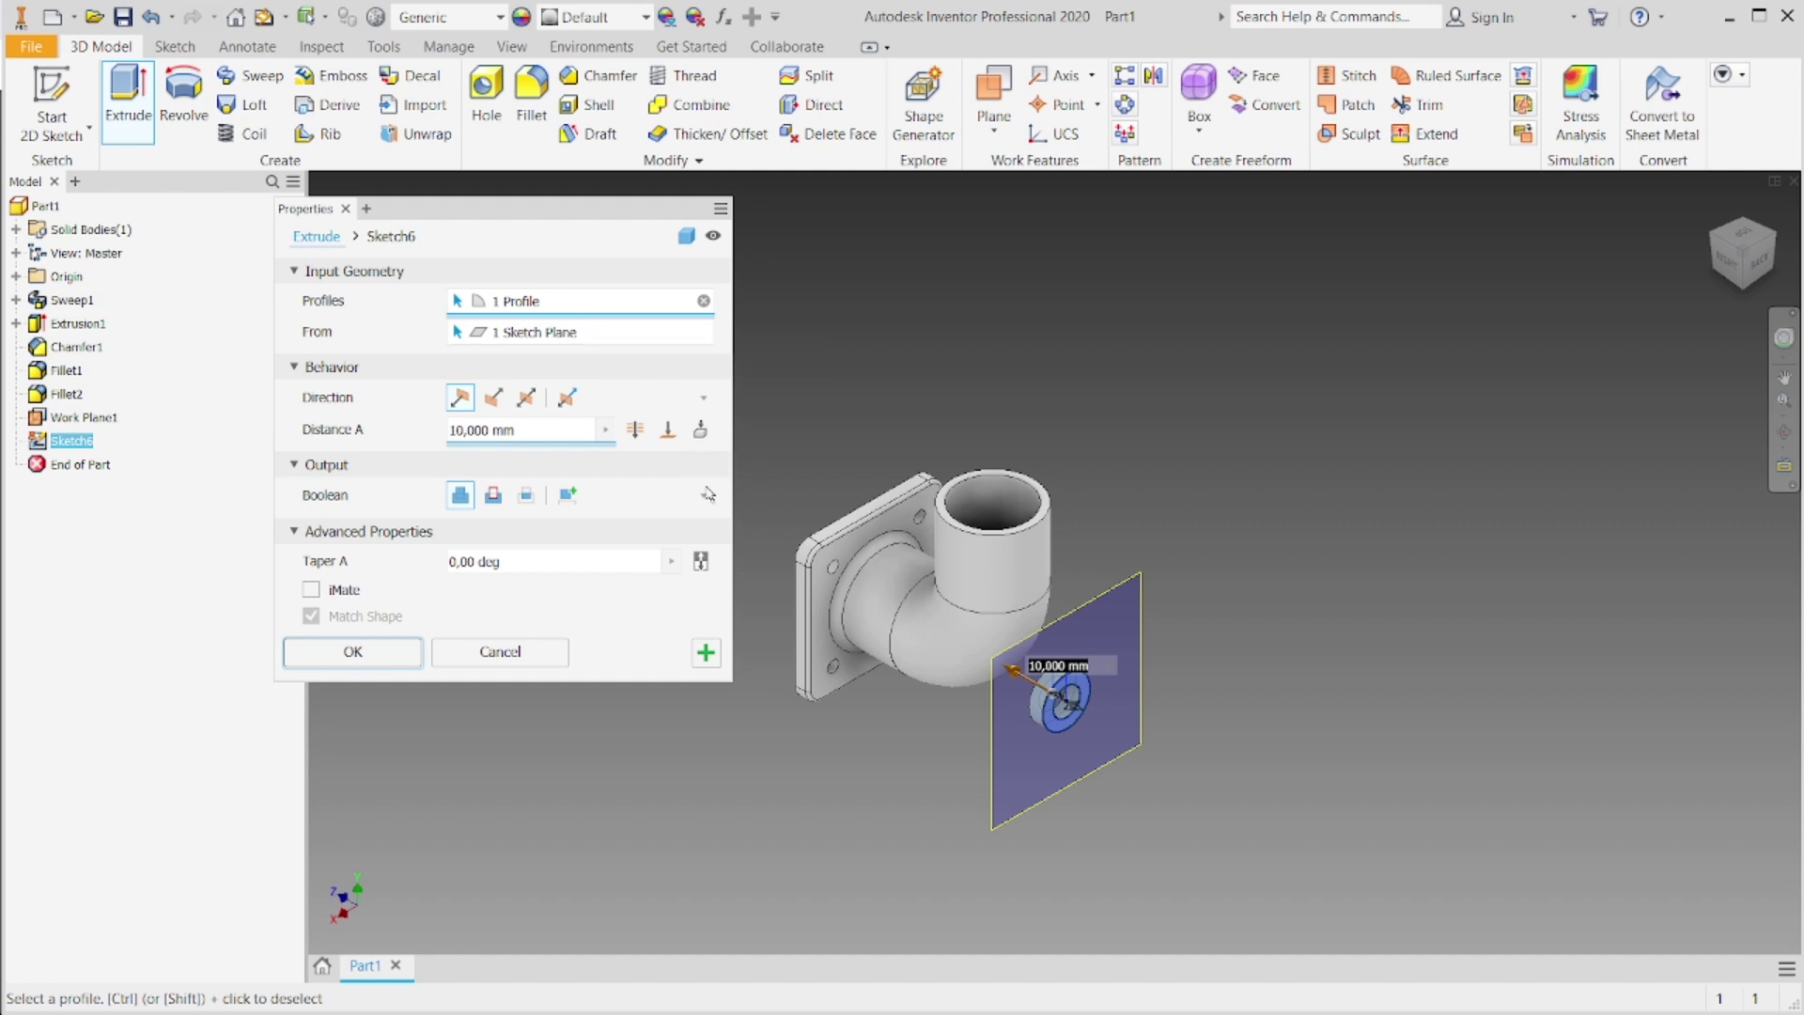
pyautogui.click(560, 334)
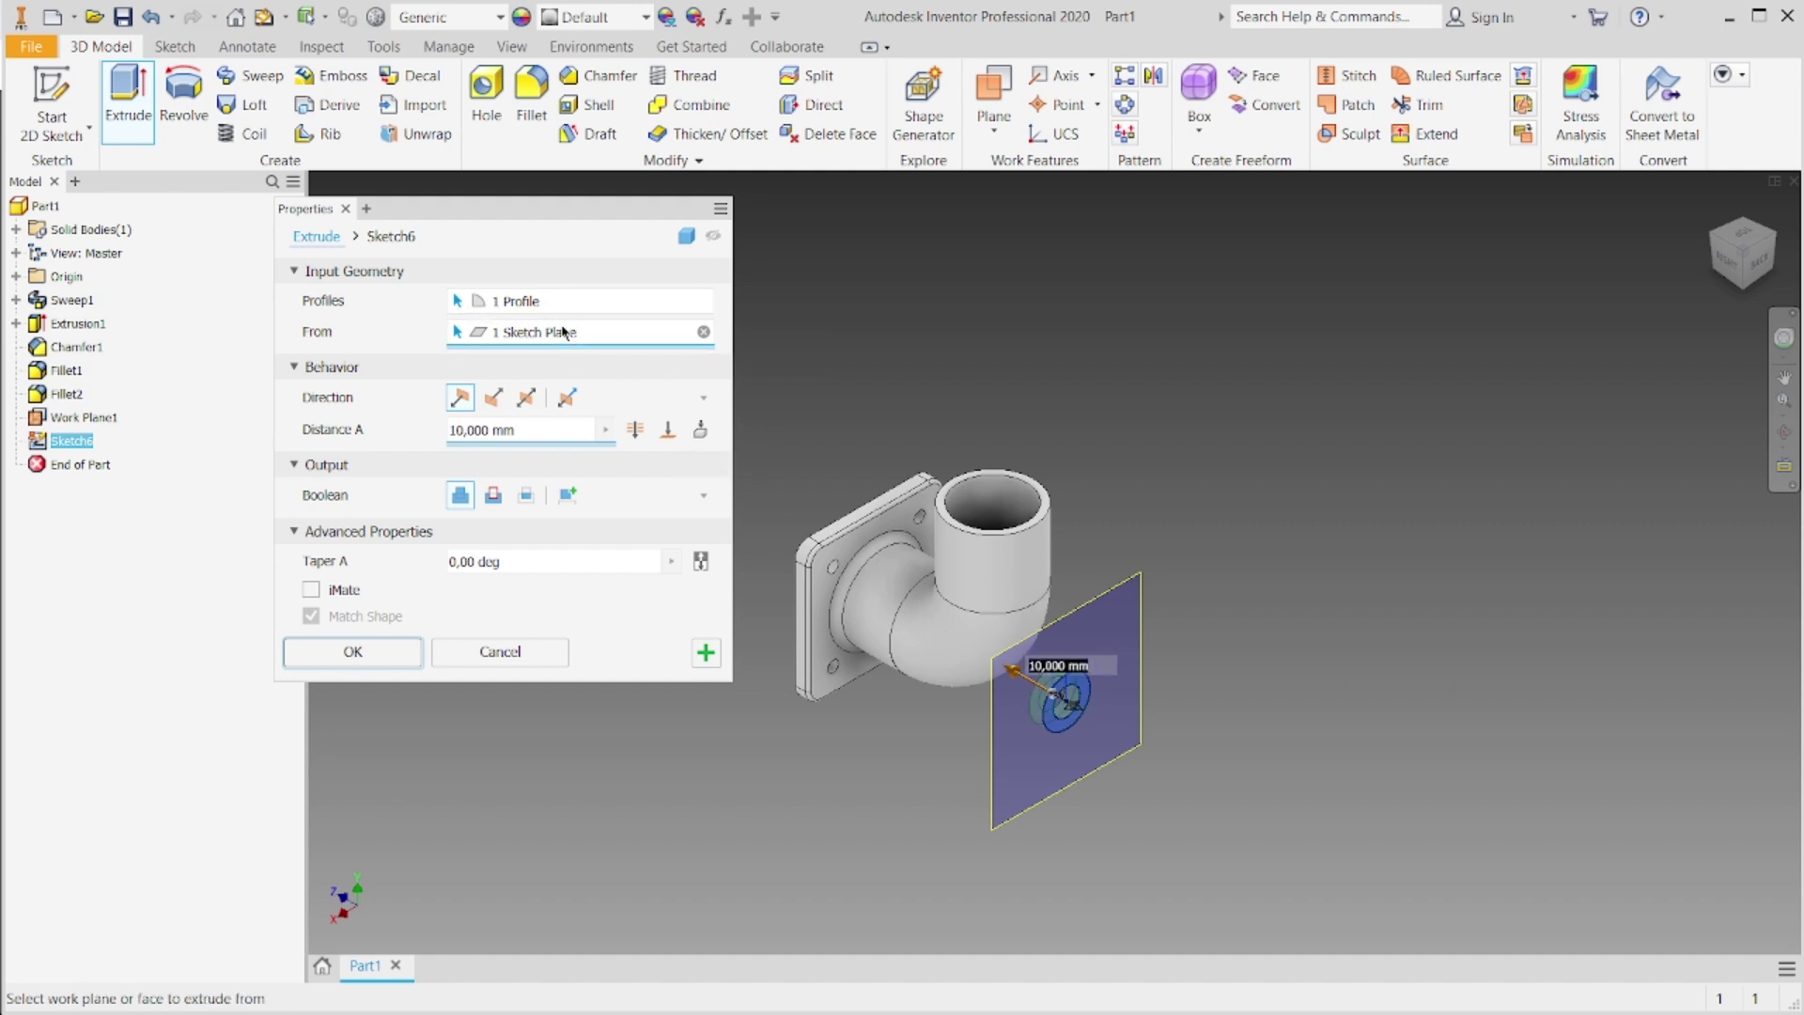
pyautogui.click(562, 303)
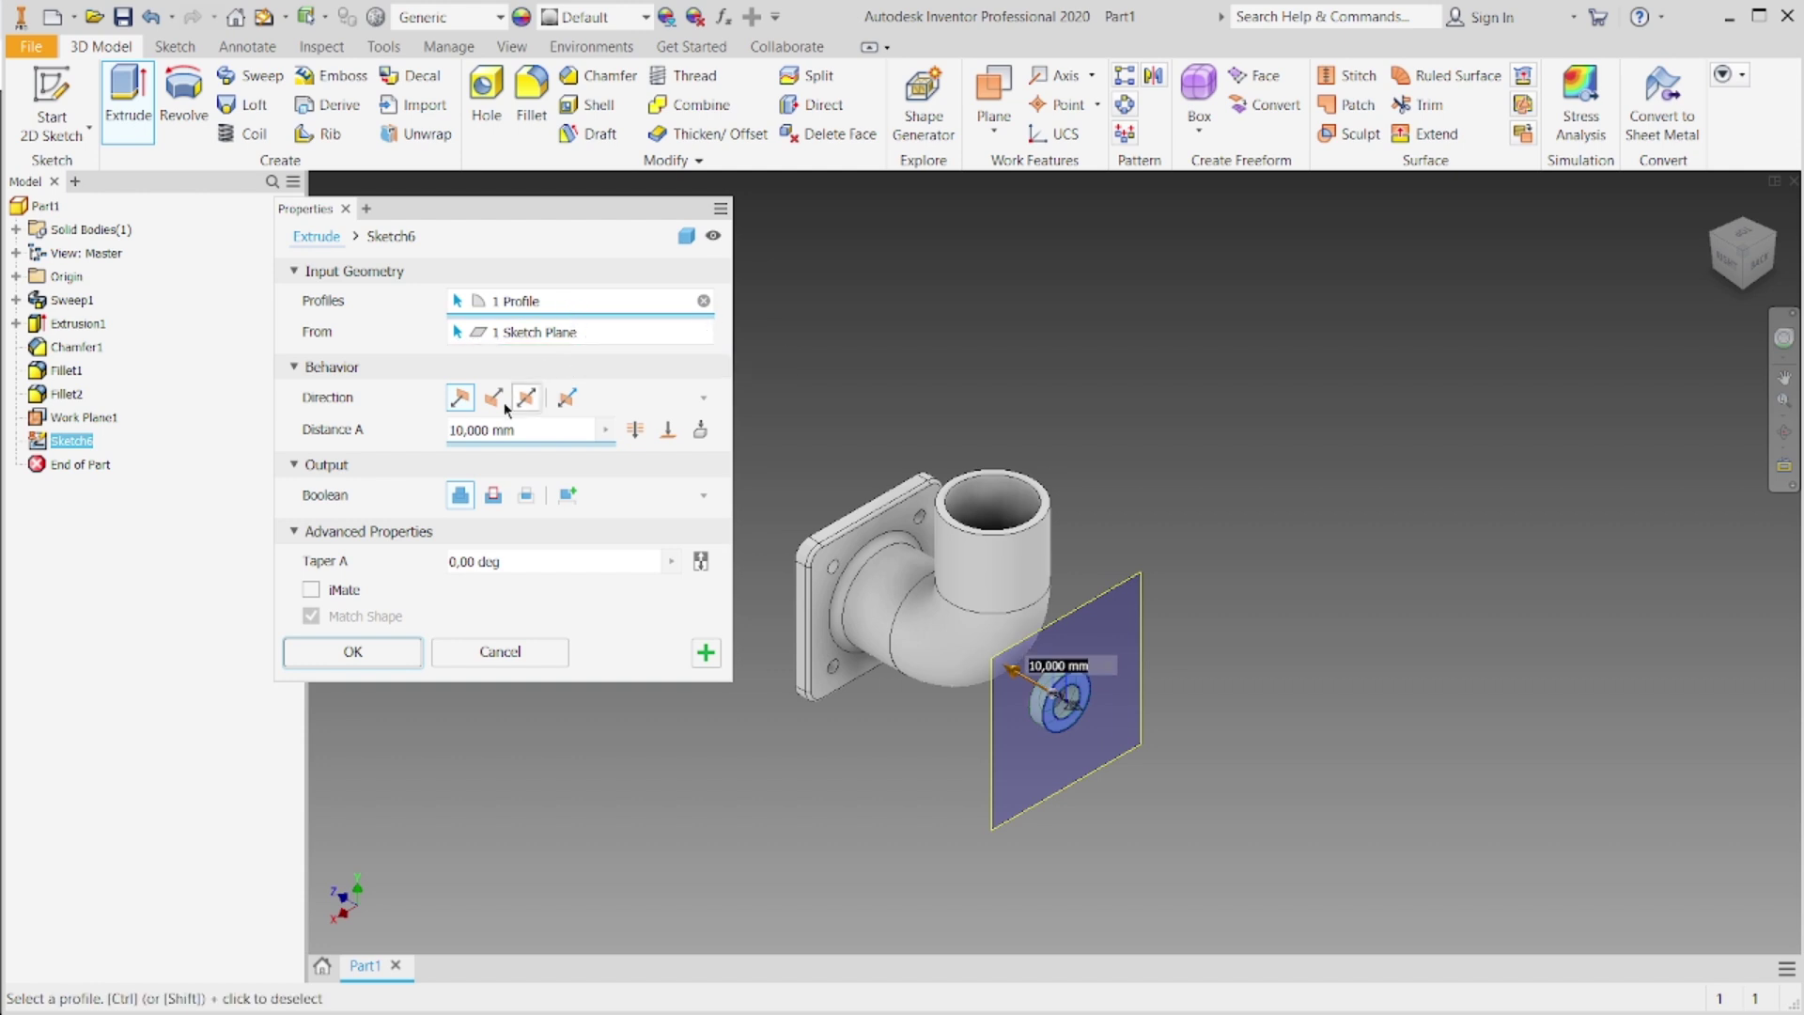
pyautogui.click(526, 332)
pyautogui.click(543, 303)
pyautogui.click(701, 430)
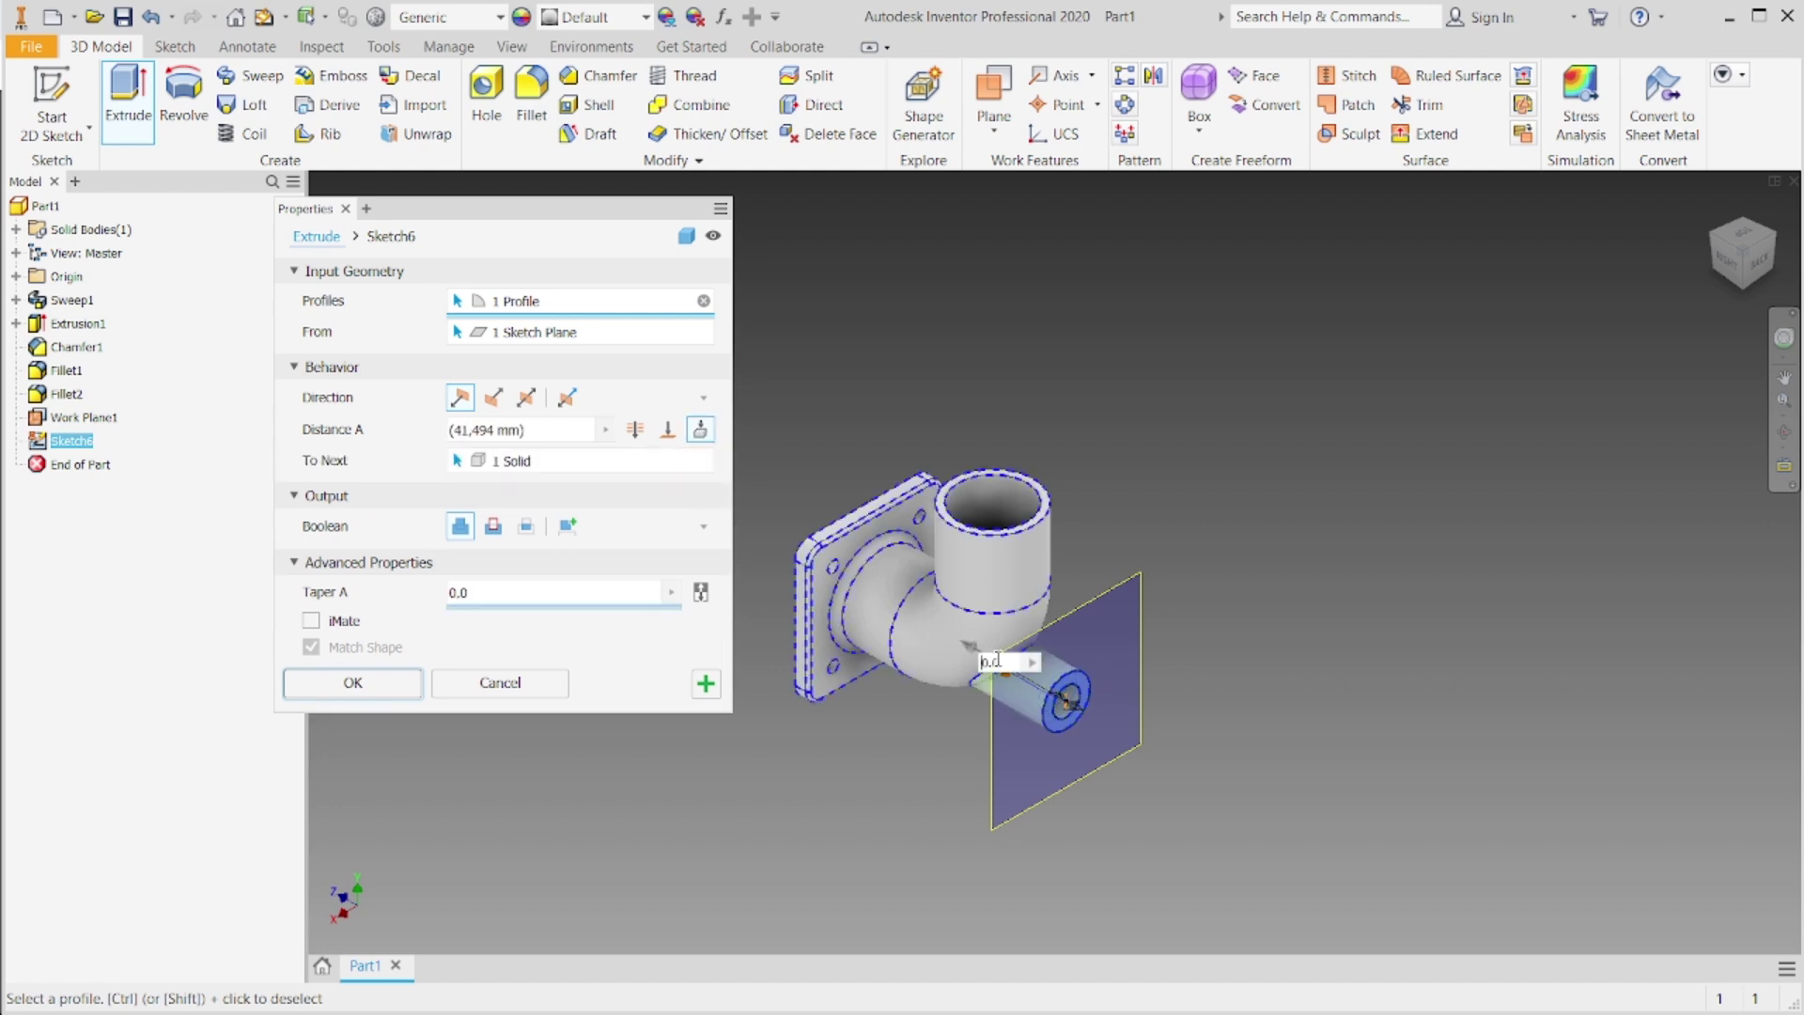
pyautogui.scroll(3, 978, 695)
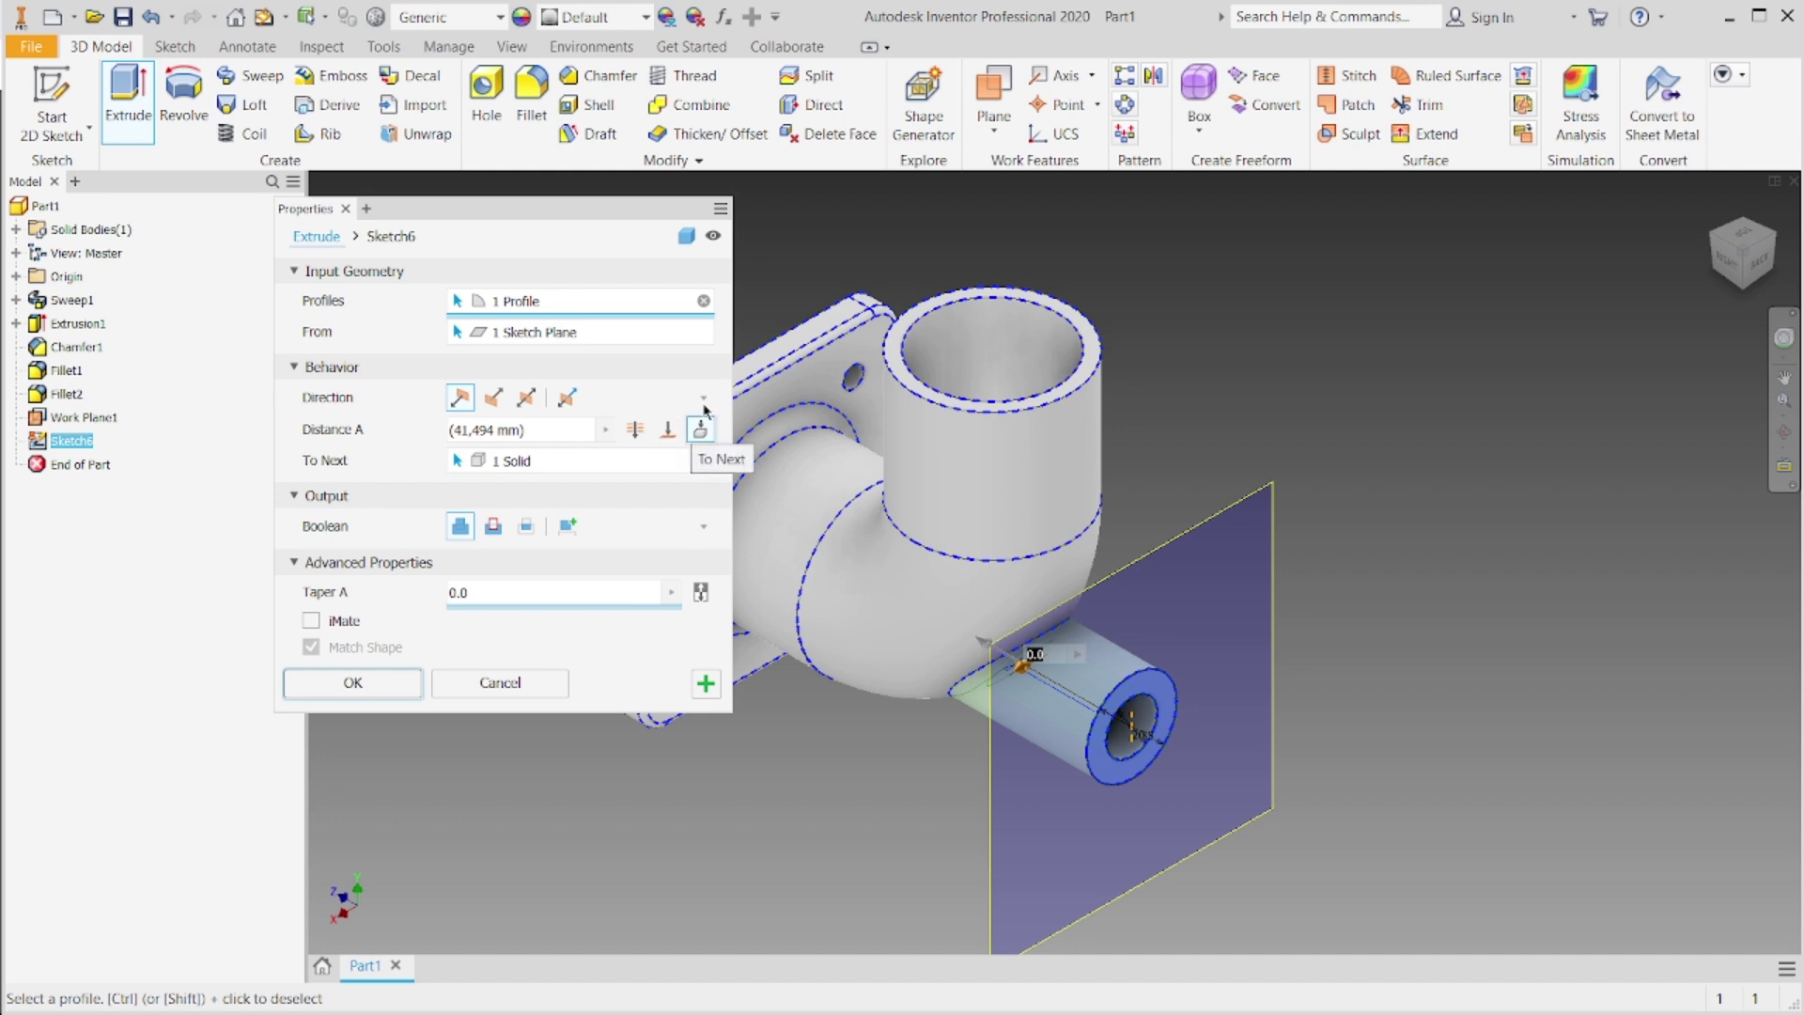
pyautogui.scroll(-3, 1165, 691)
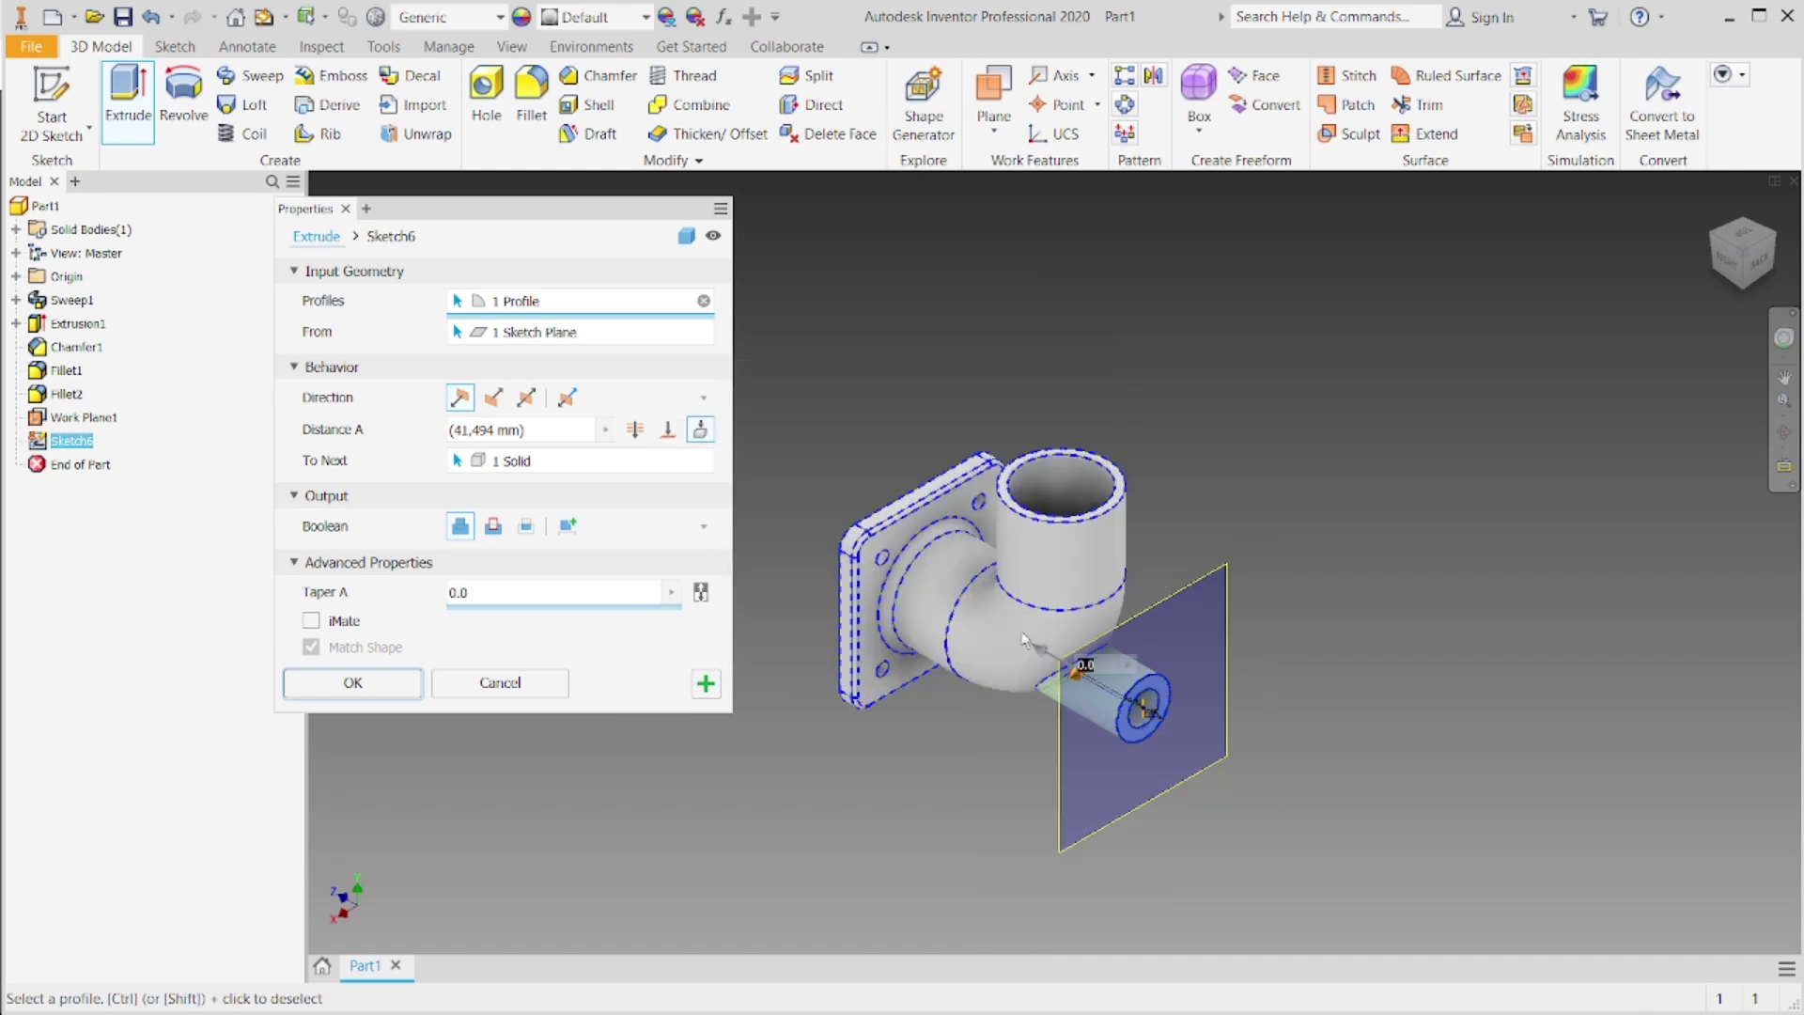
pyautogui.scroll(5, 1025, 642)
pyautogui.scroll(-4, 1043, 663)
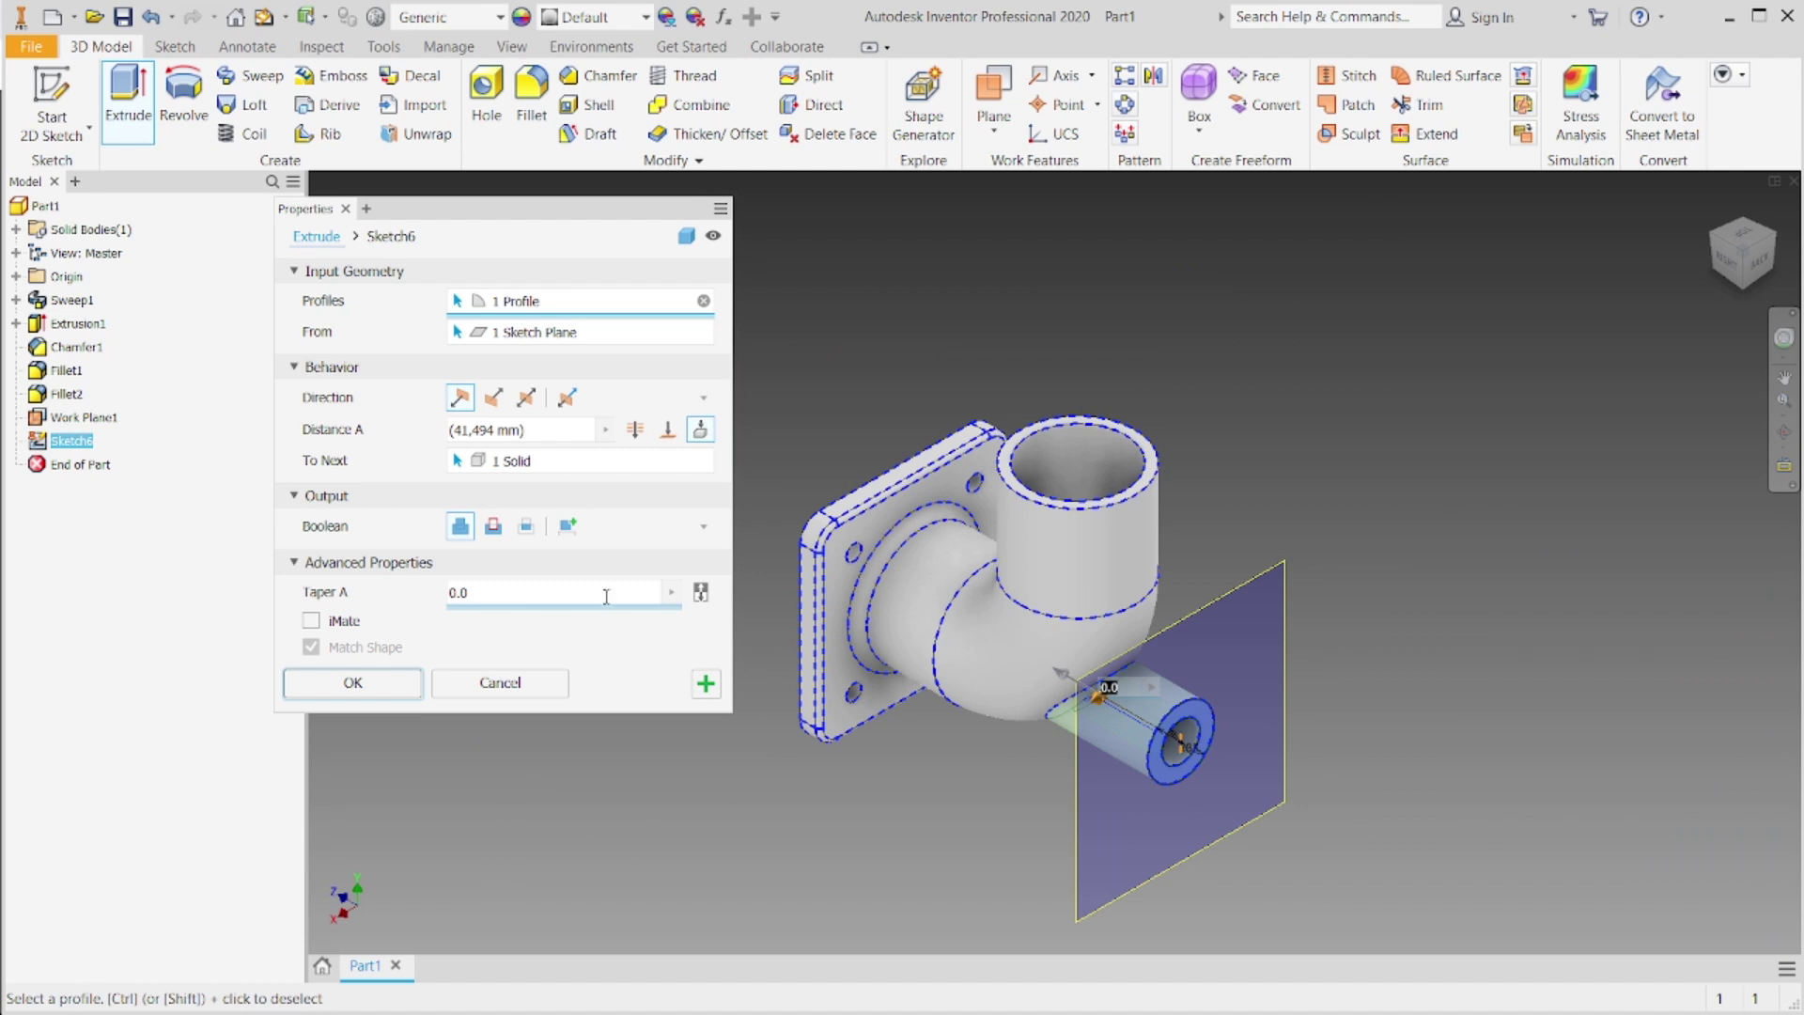
pyautogui.click(353, 683)
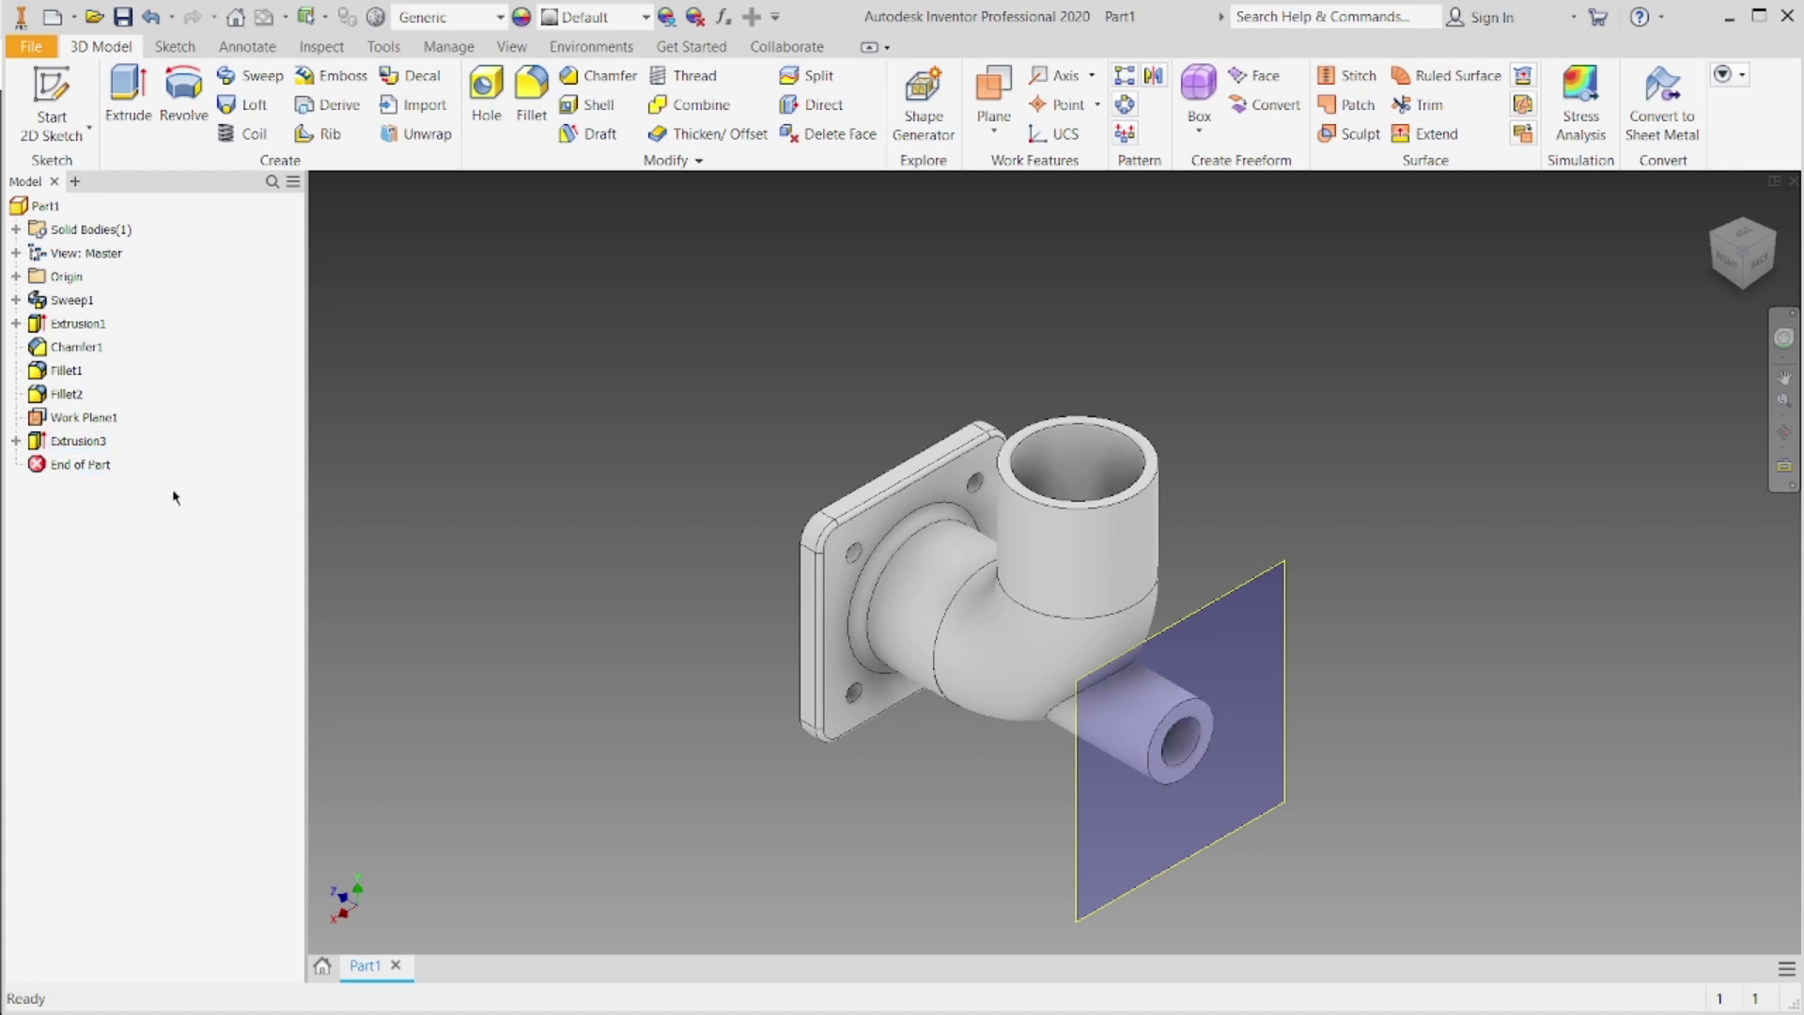
pyautogui.rightClick(96, 418)
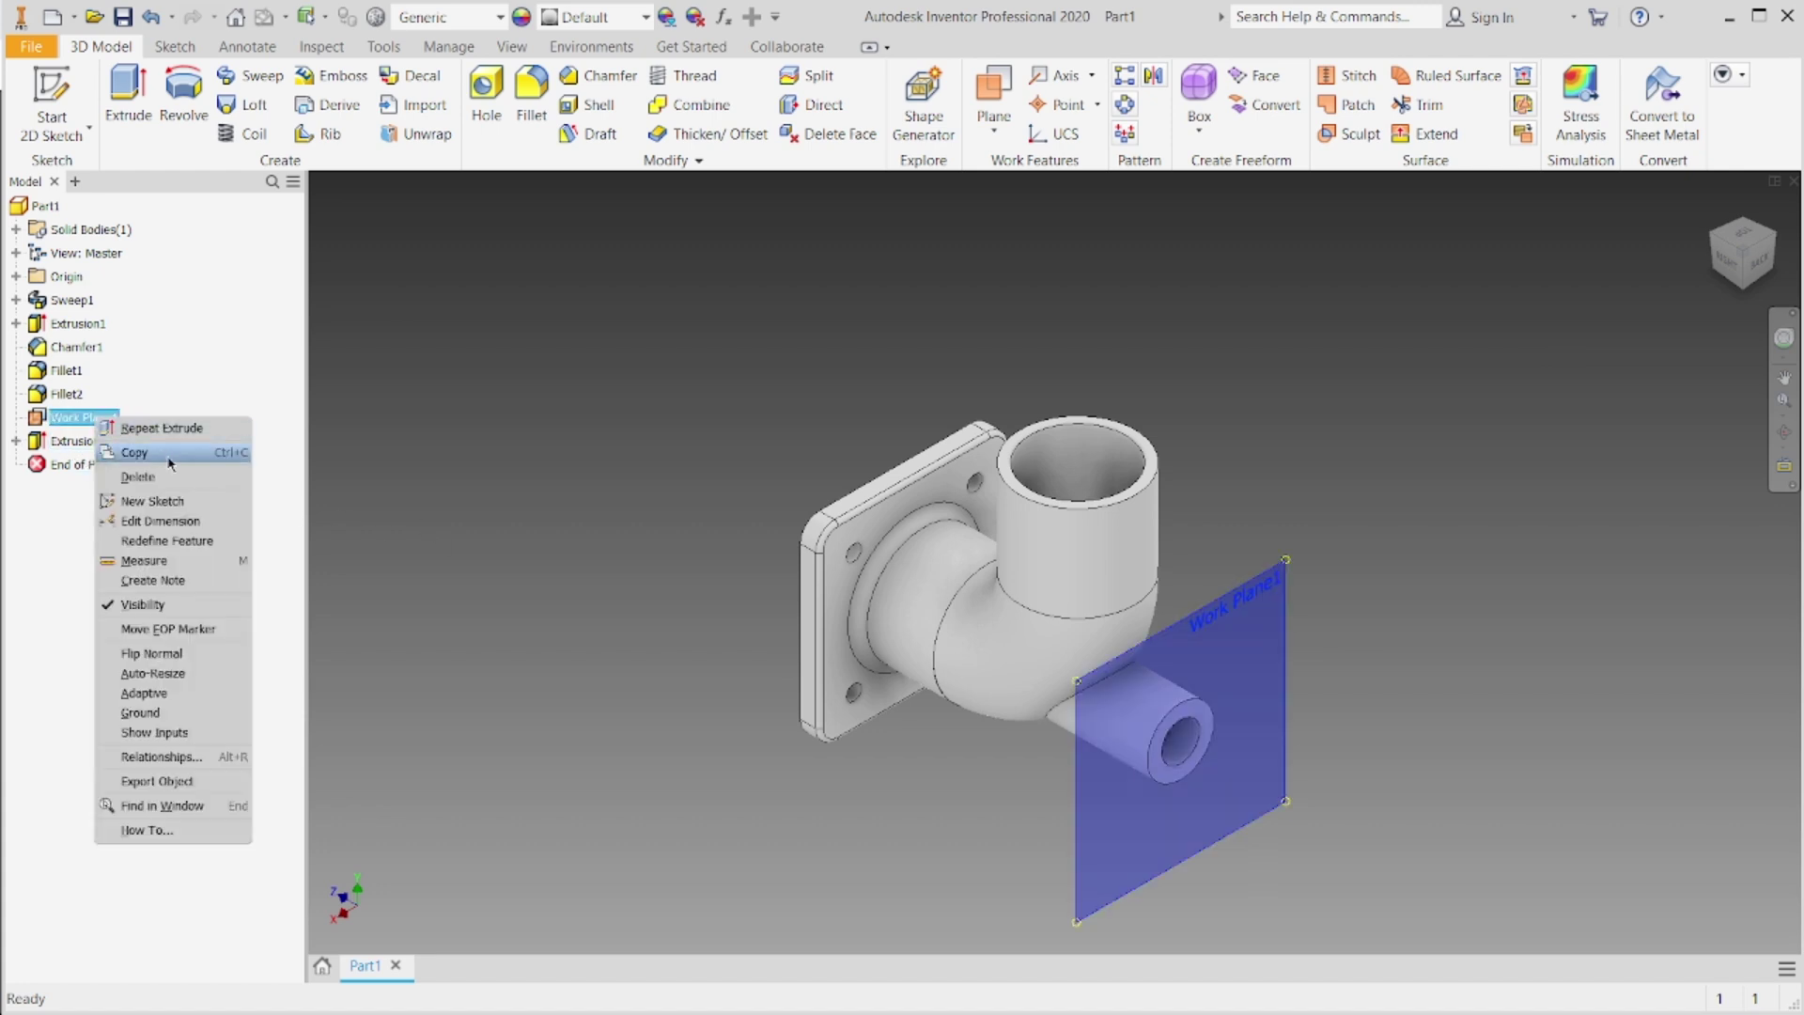
pyautogui.click(216, 609)
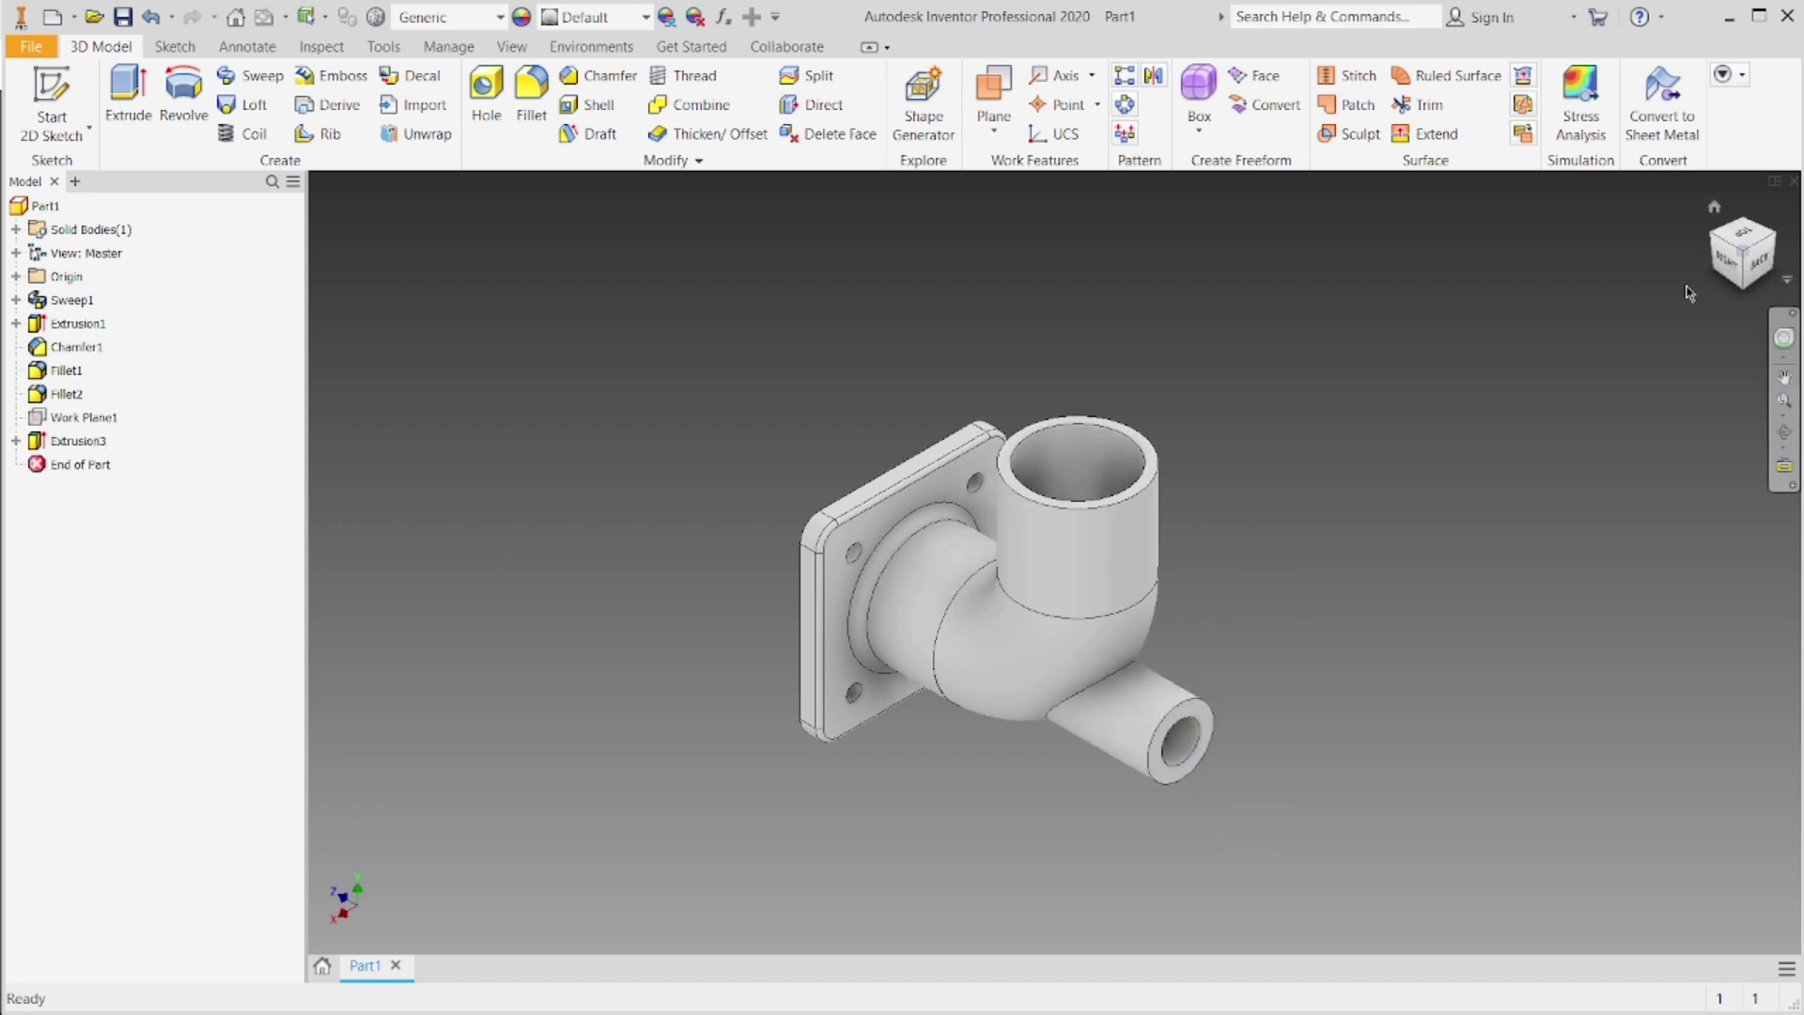
# Step: Create a sketch on the branch's end face containing the projected edge of its bore
pyautogui.click(1752, 263)
pyautogui.moveTo(1752, 263)
pyautogui.mouseDown()
pyautogui.moveTo(1682, 265)
pyautogui.moveTo(1786, 263)
pyautogui.moveTo(1725, 256)
pyautogui.mouseUp()
pyautogui.scroll(5, 1050, 676)
pyautogui.scroll(-5, 1050, 677)
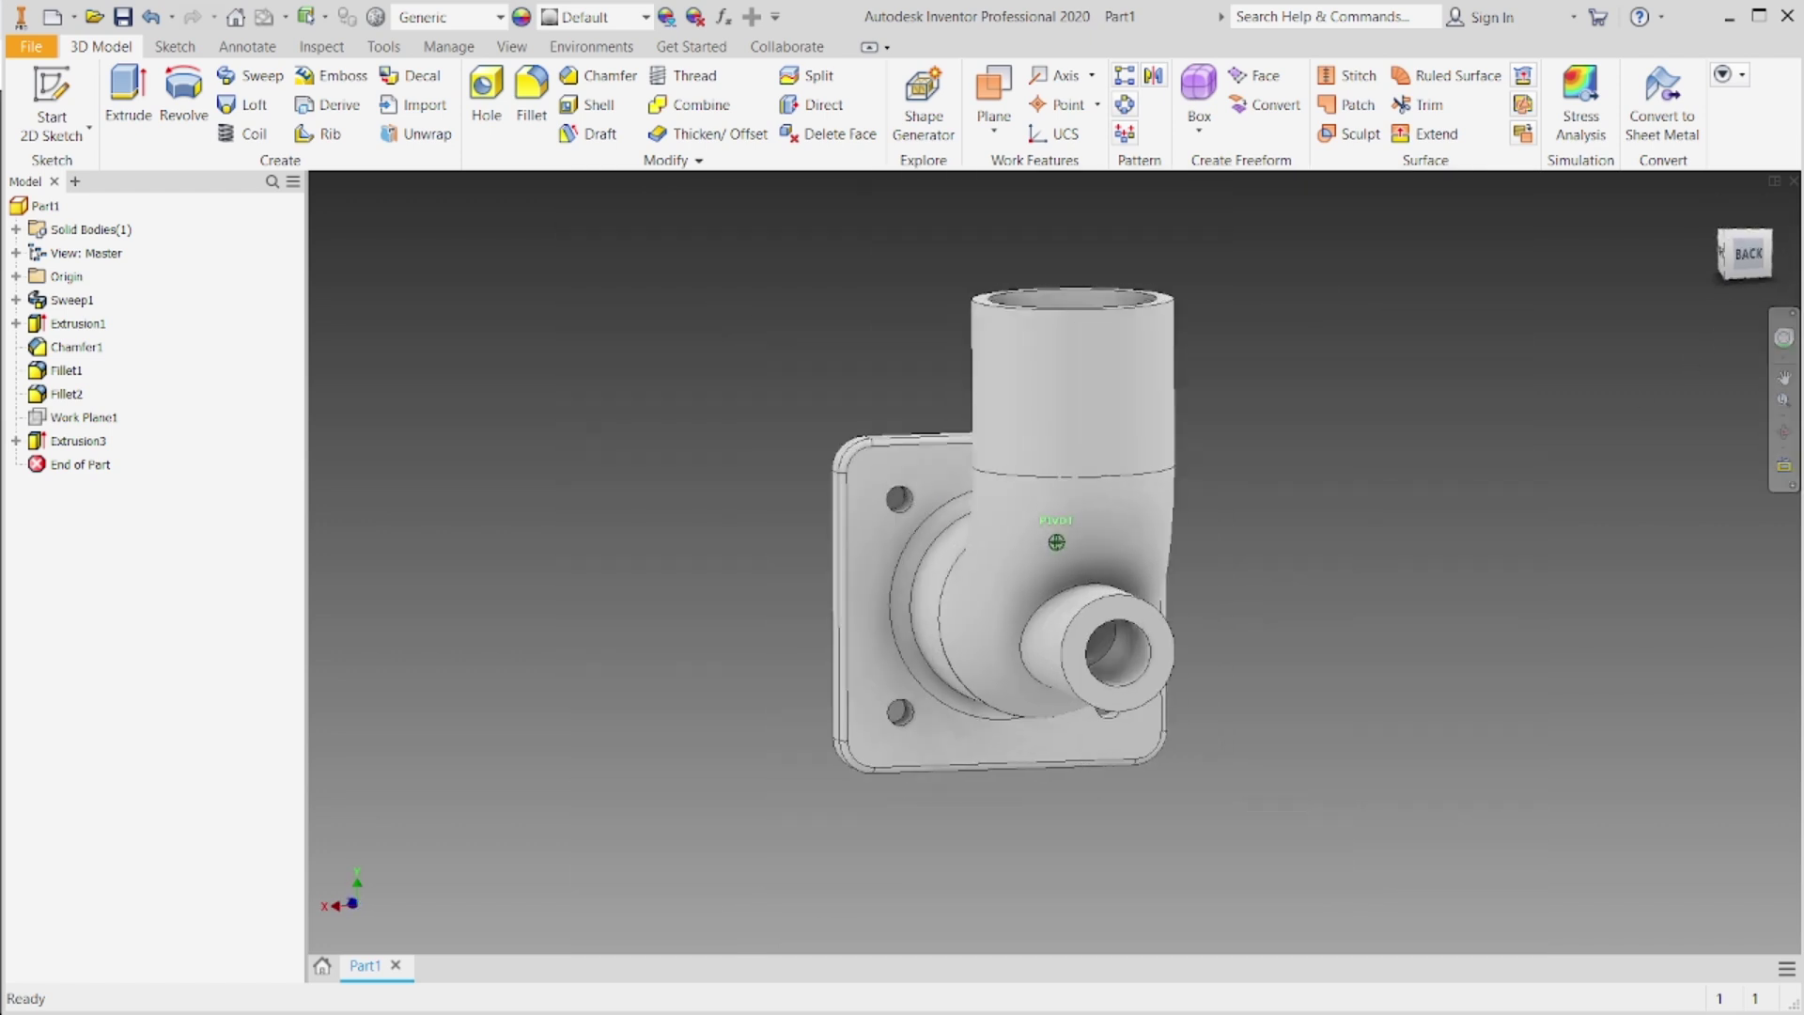
pyautogui.click(1145, 606)
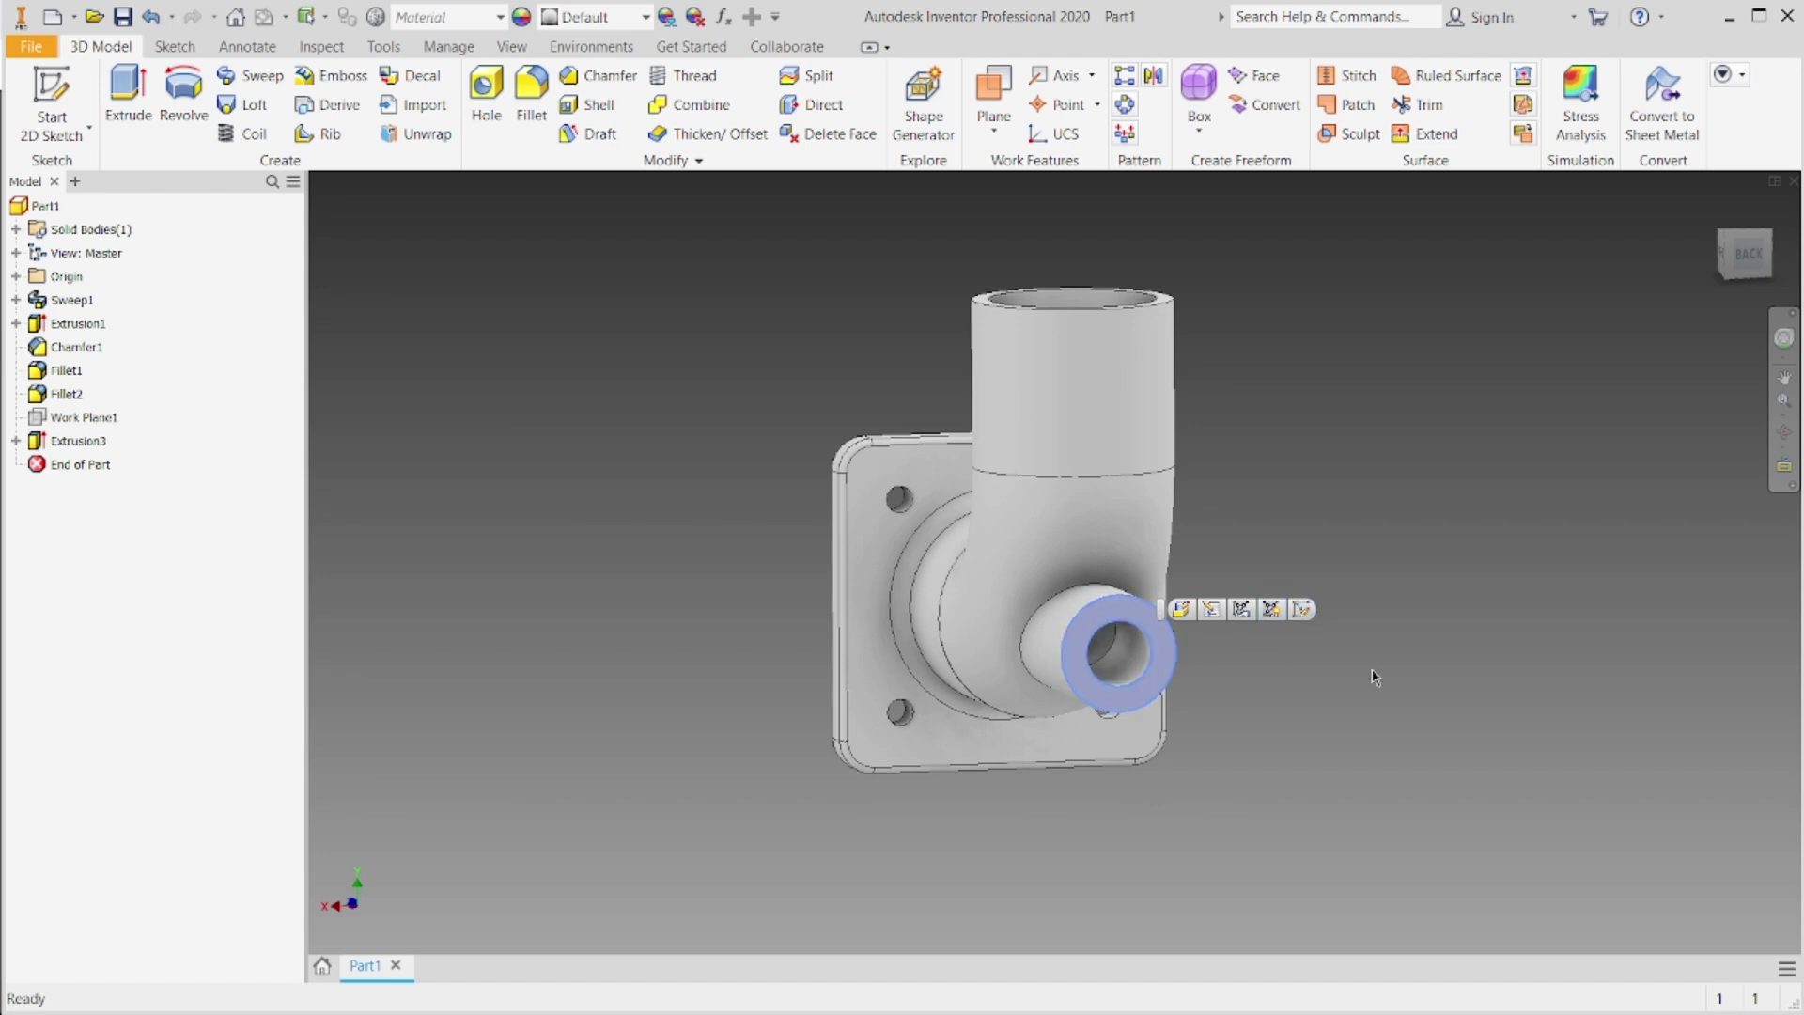
pyautogui.click(1294, 669)
pyautogui.click(1161, 645)
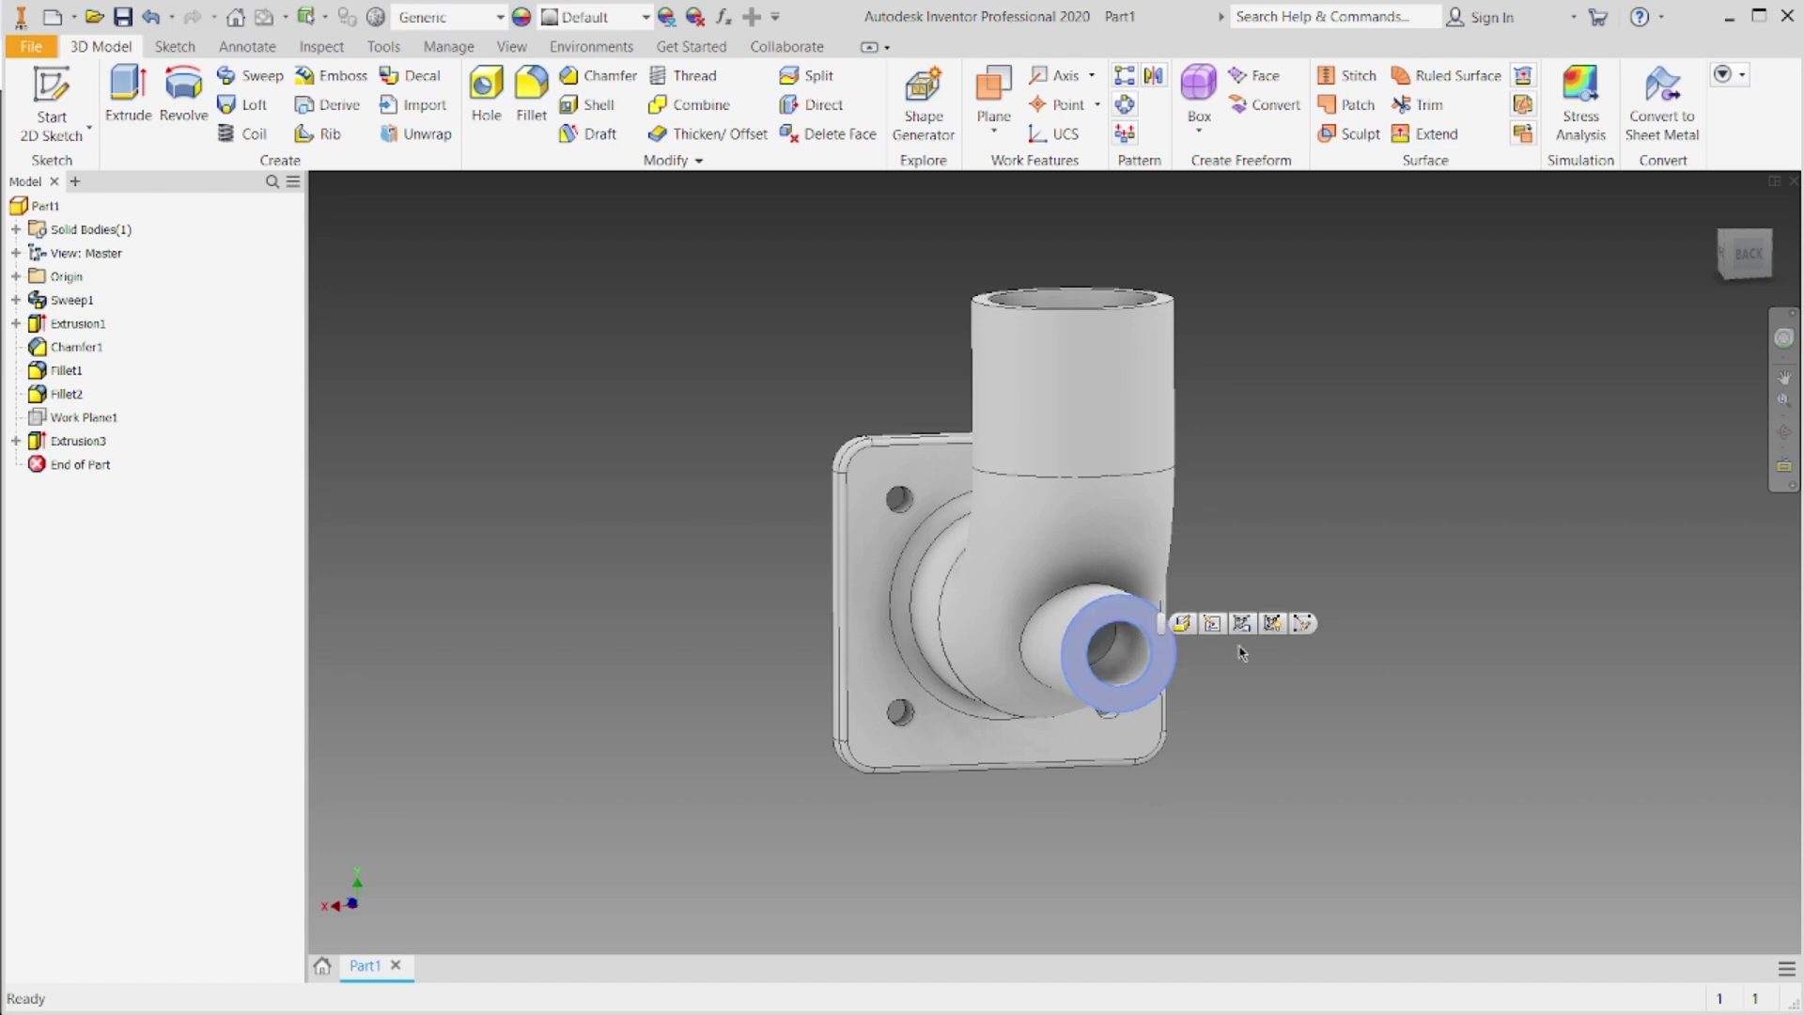
pyautogui.click(1308, 627)
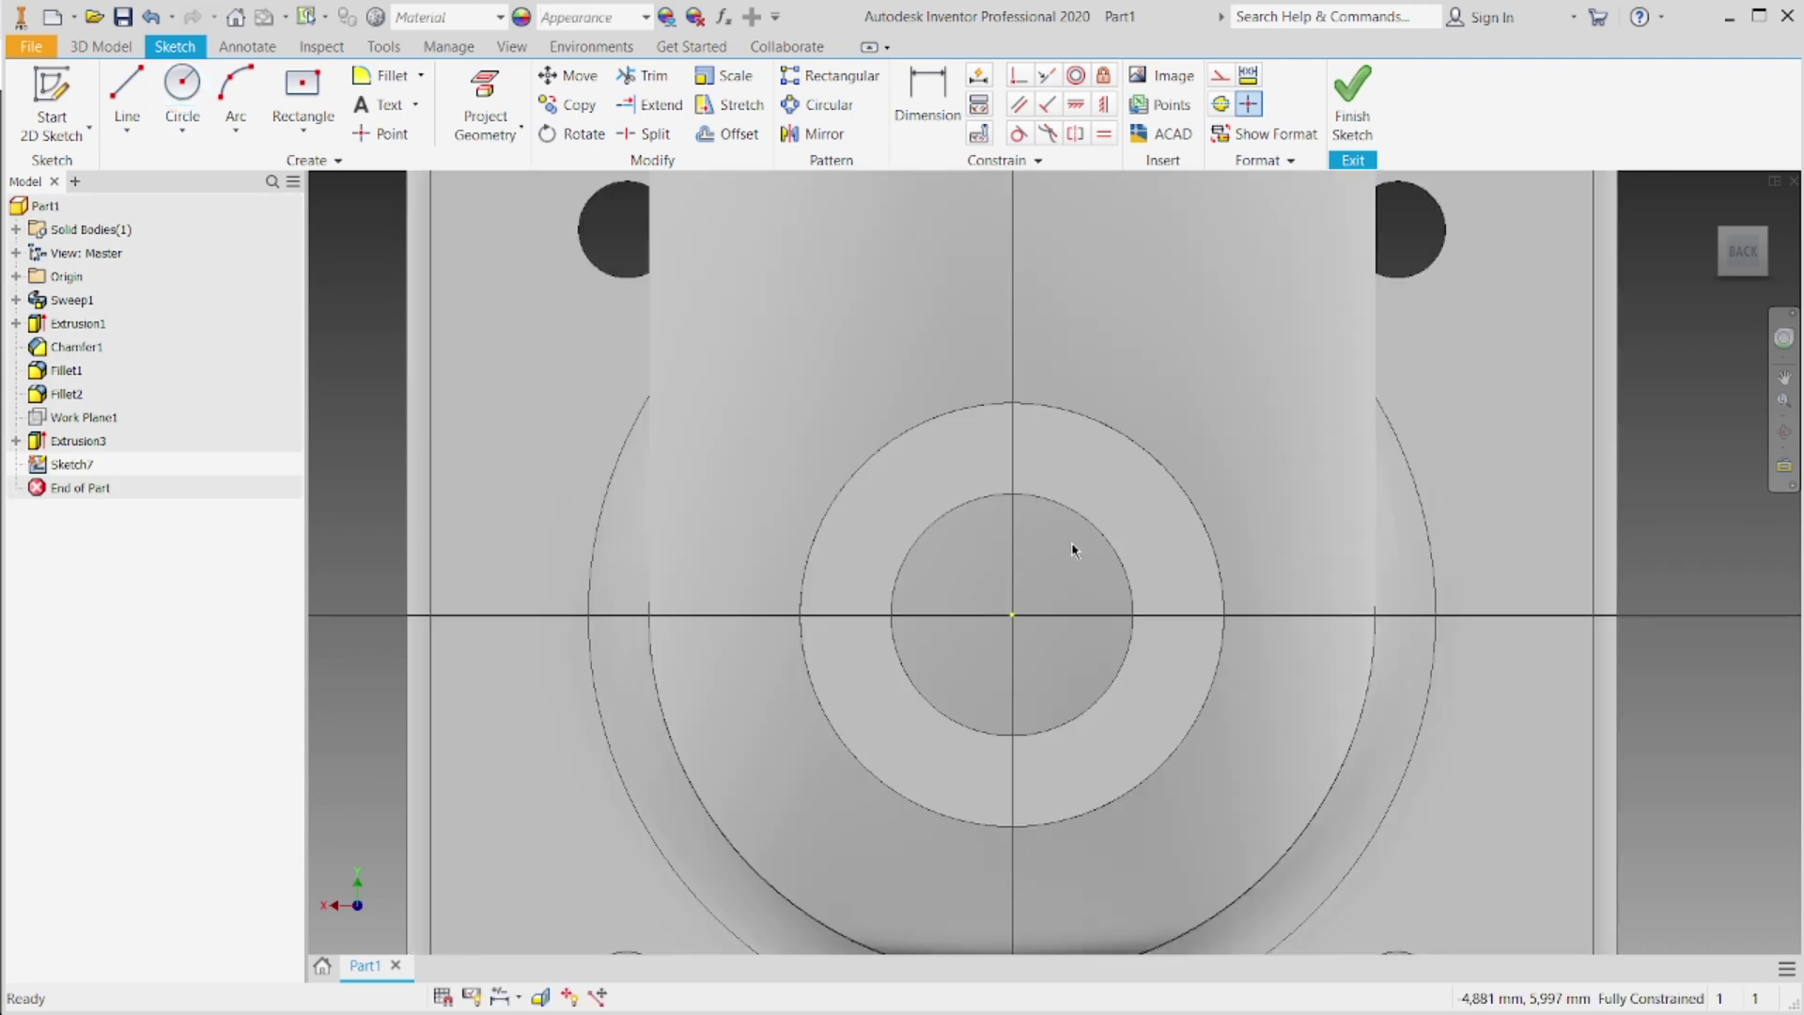
pyautogui.scroll(-3, 1046, 568)
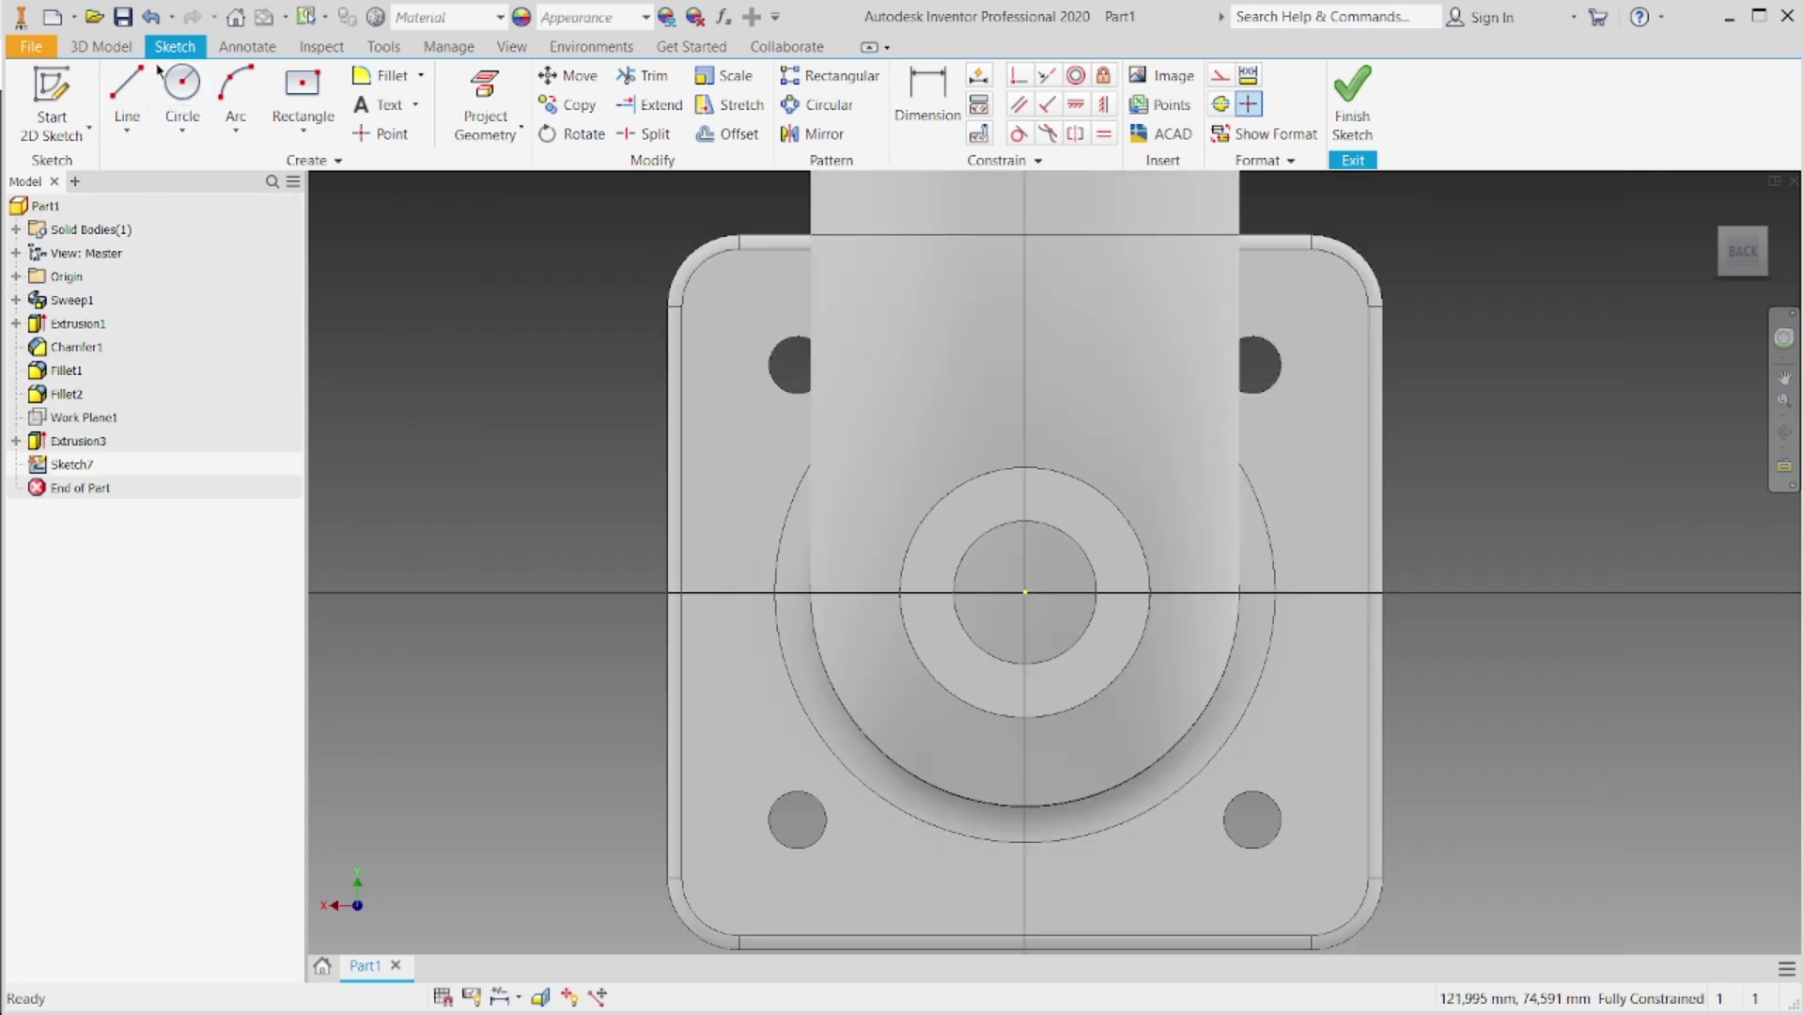
pyautogui.click(484, 101)
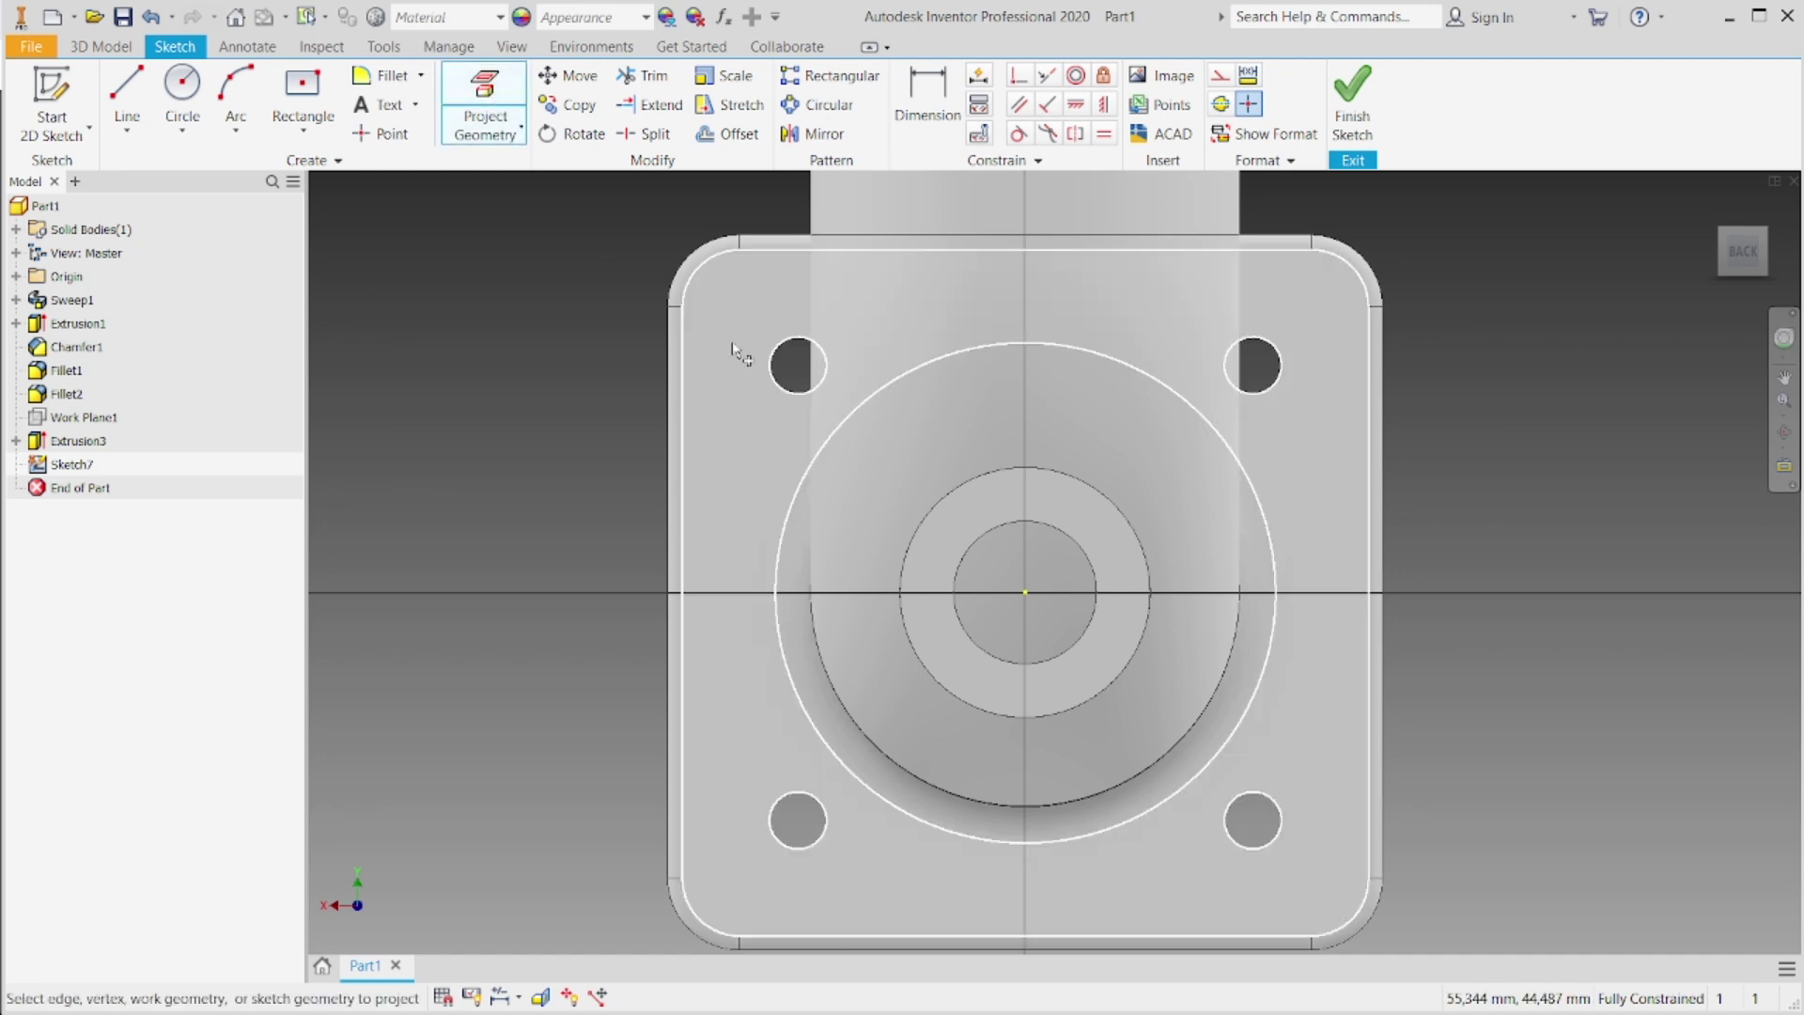
pyautogui.click(995, 574)
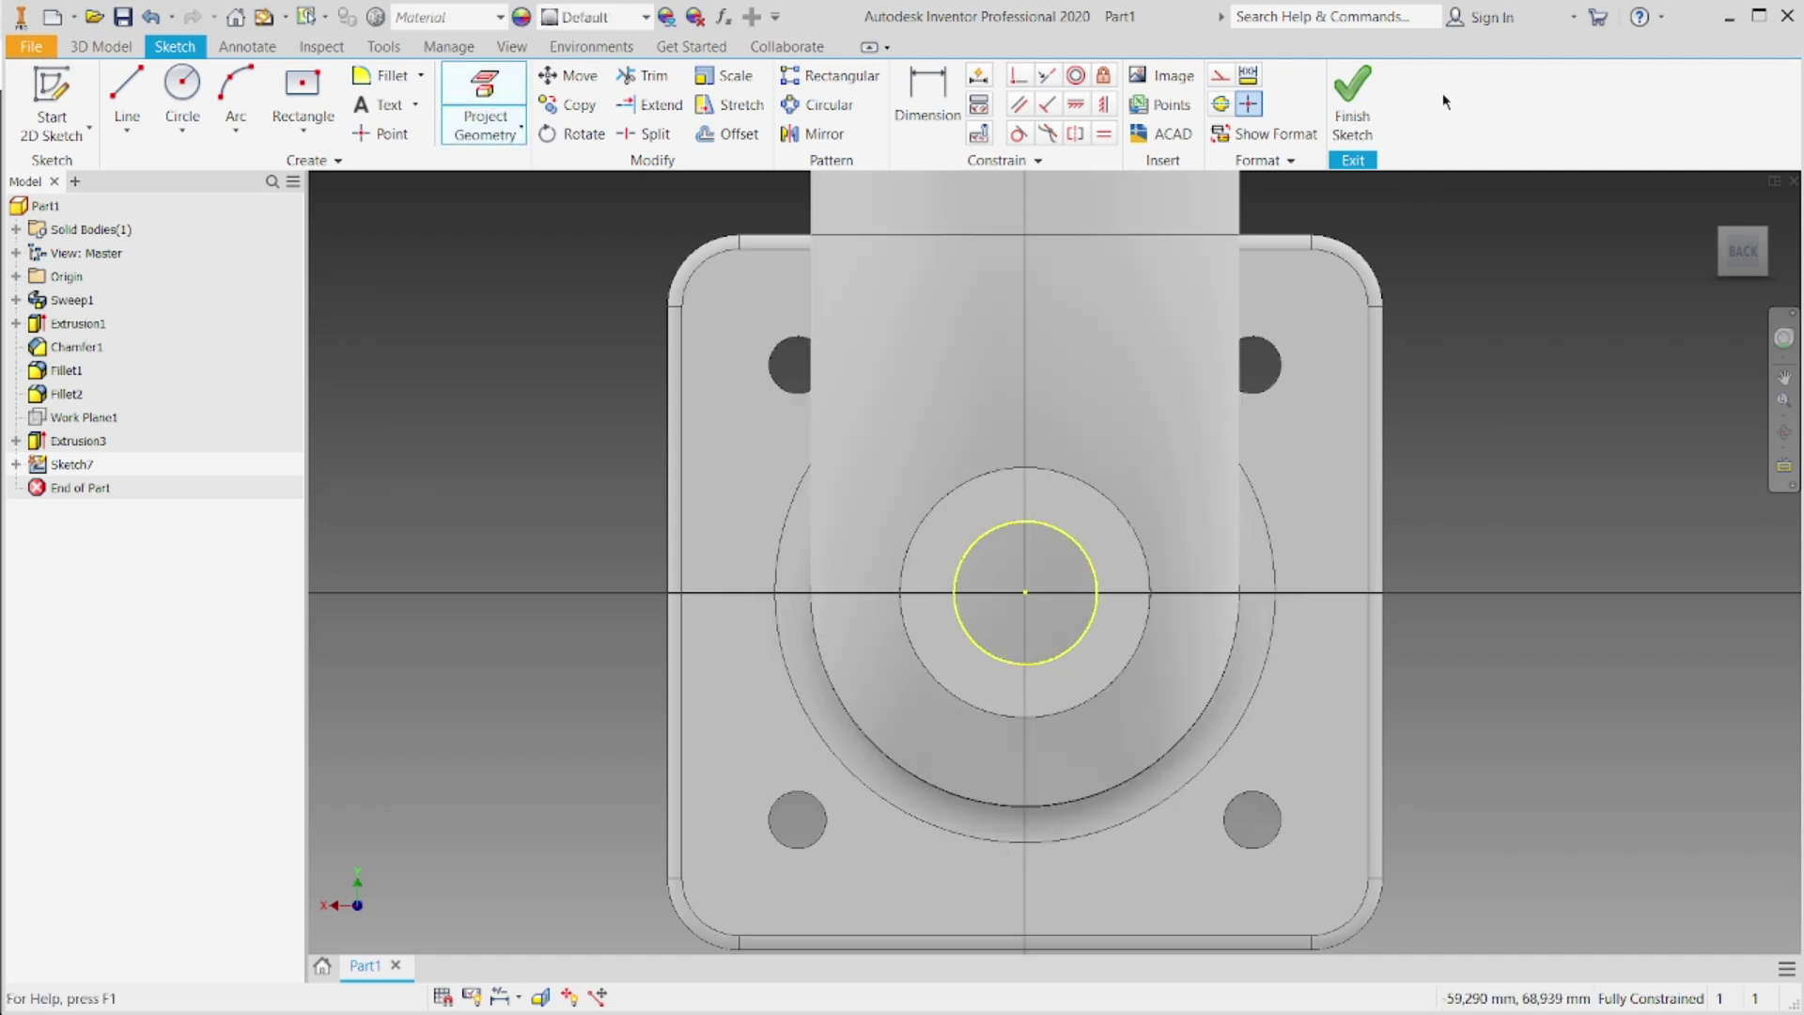
pyautogui.click(1354, 98)
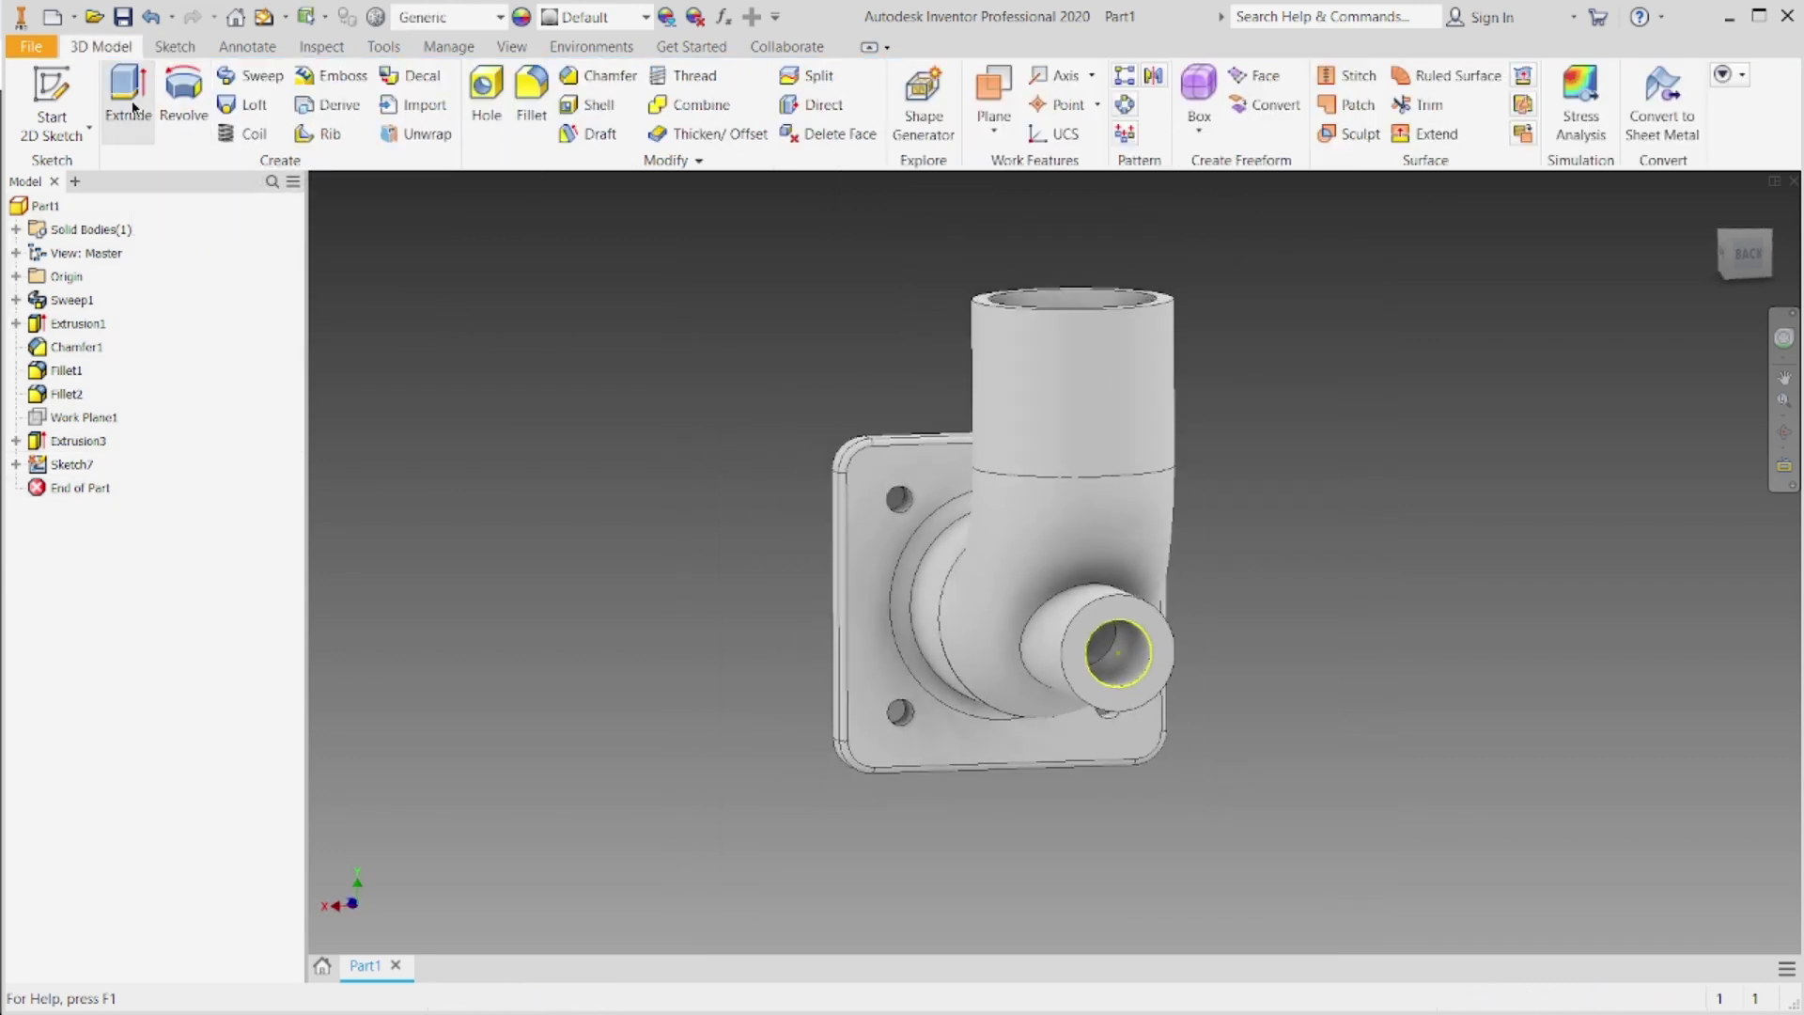
# Step: Cut the projected bore circle 39 mm inward from the branch's end face through the elbow wall
pyautogui.click(132, 108)
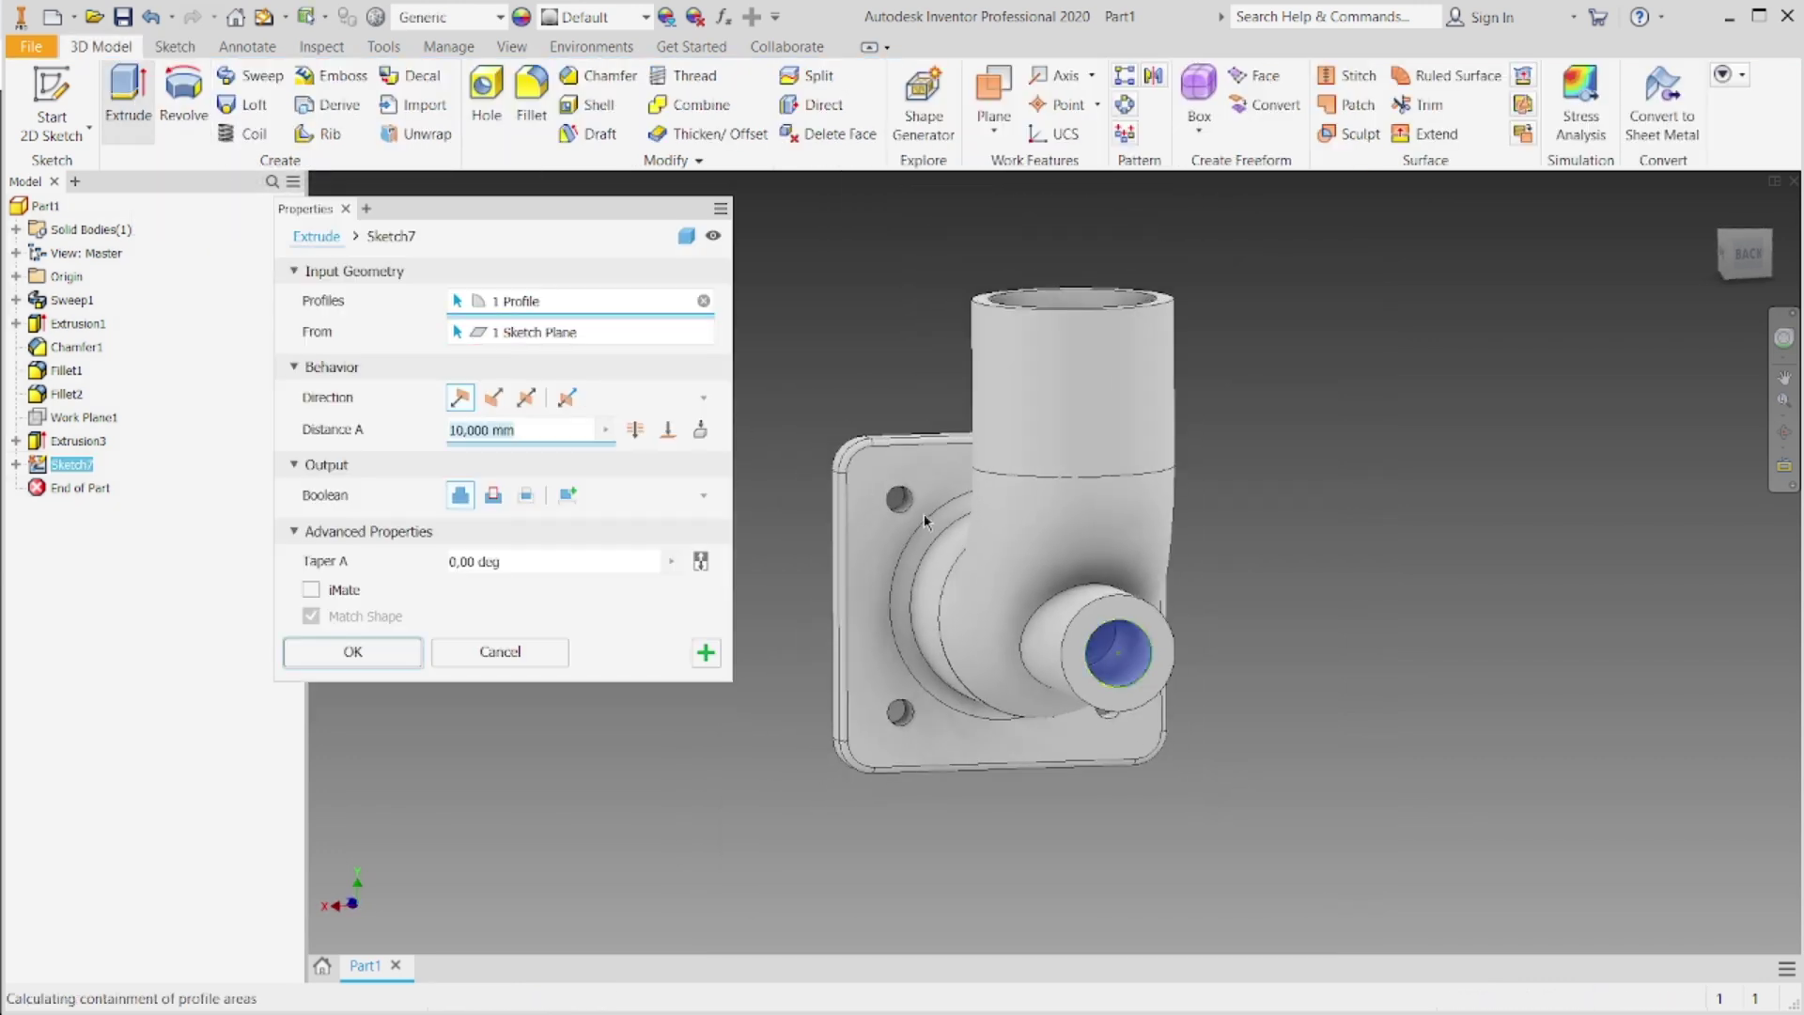
pyautogui.click(492, 497)
pyautogui.moveTo(1744, 256)
pyautogui.mouseDown()
pyautogui.moveTo(1753, 334)
pyautogui.moveTo(1793, 299)
pyautogui.moveTo(1755, 327)
pyautogui.mouseUp()
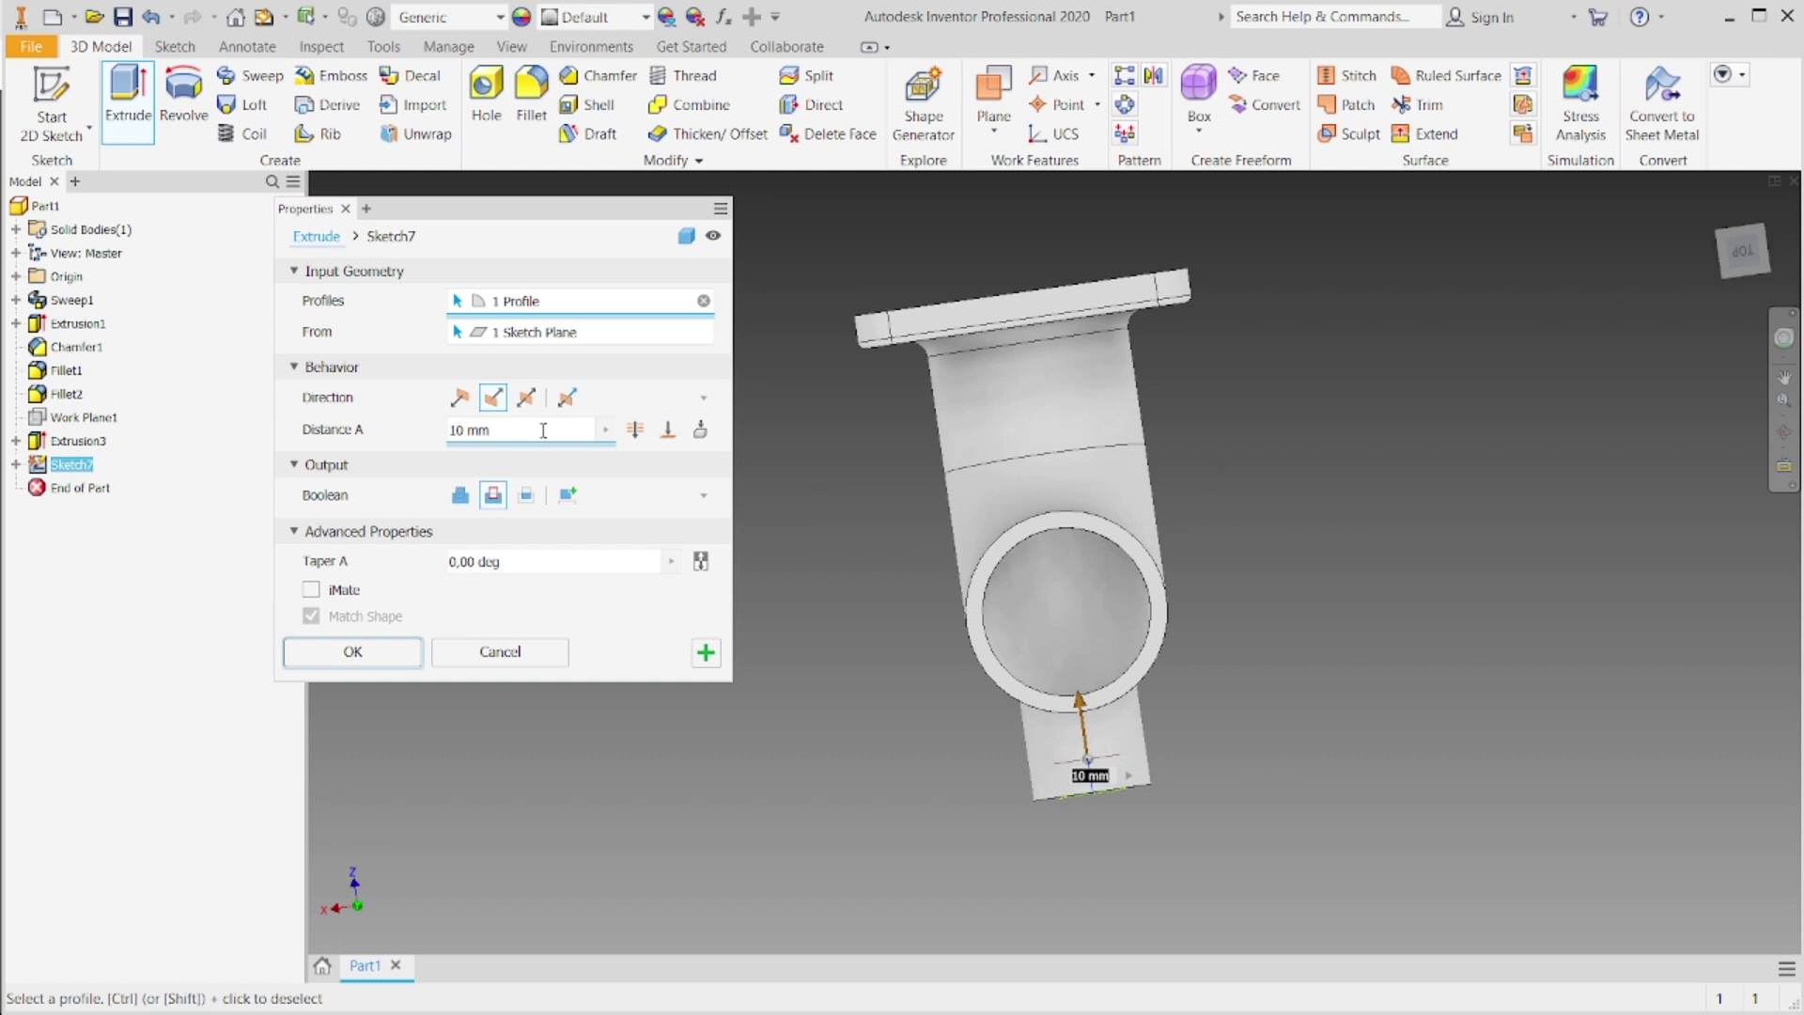
pyautogui.moveTo(1083, 703); pyautogui.dragTo(1095, 613)
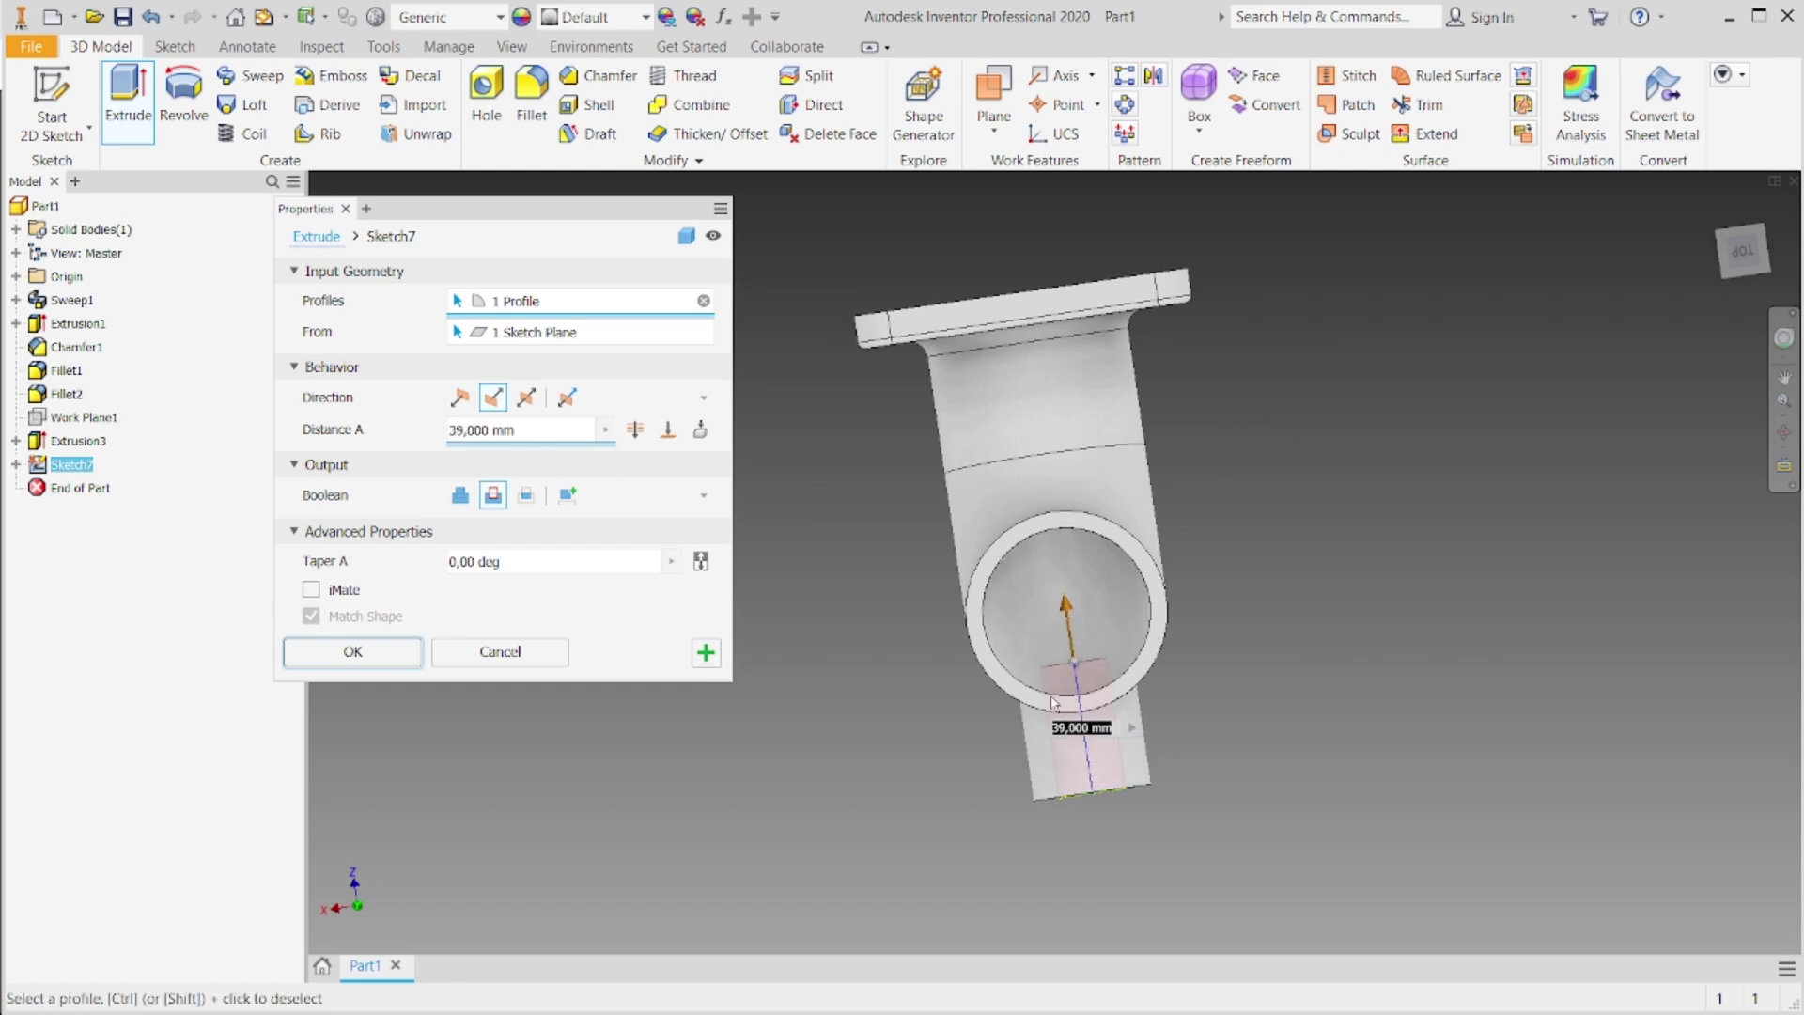
pyautogui.scroll(-3, 1123, 677)
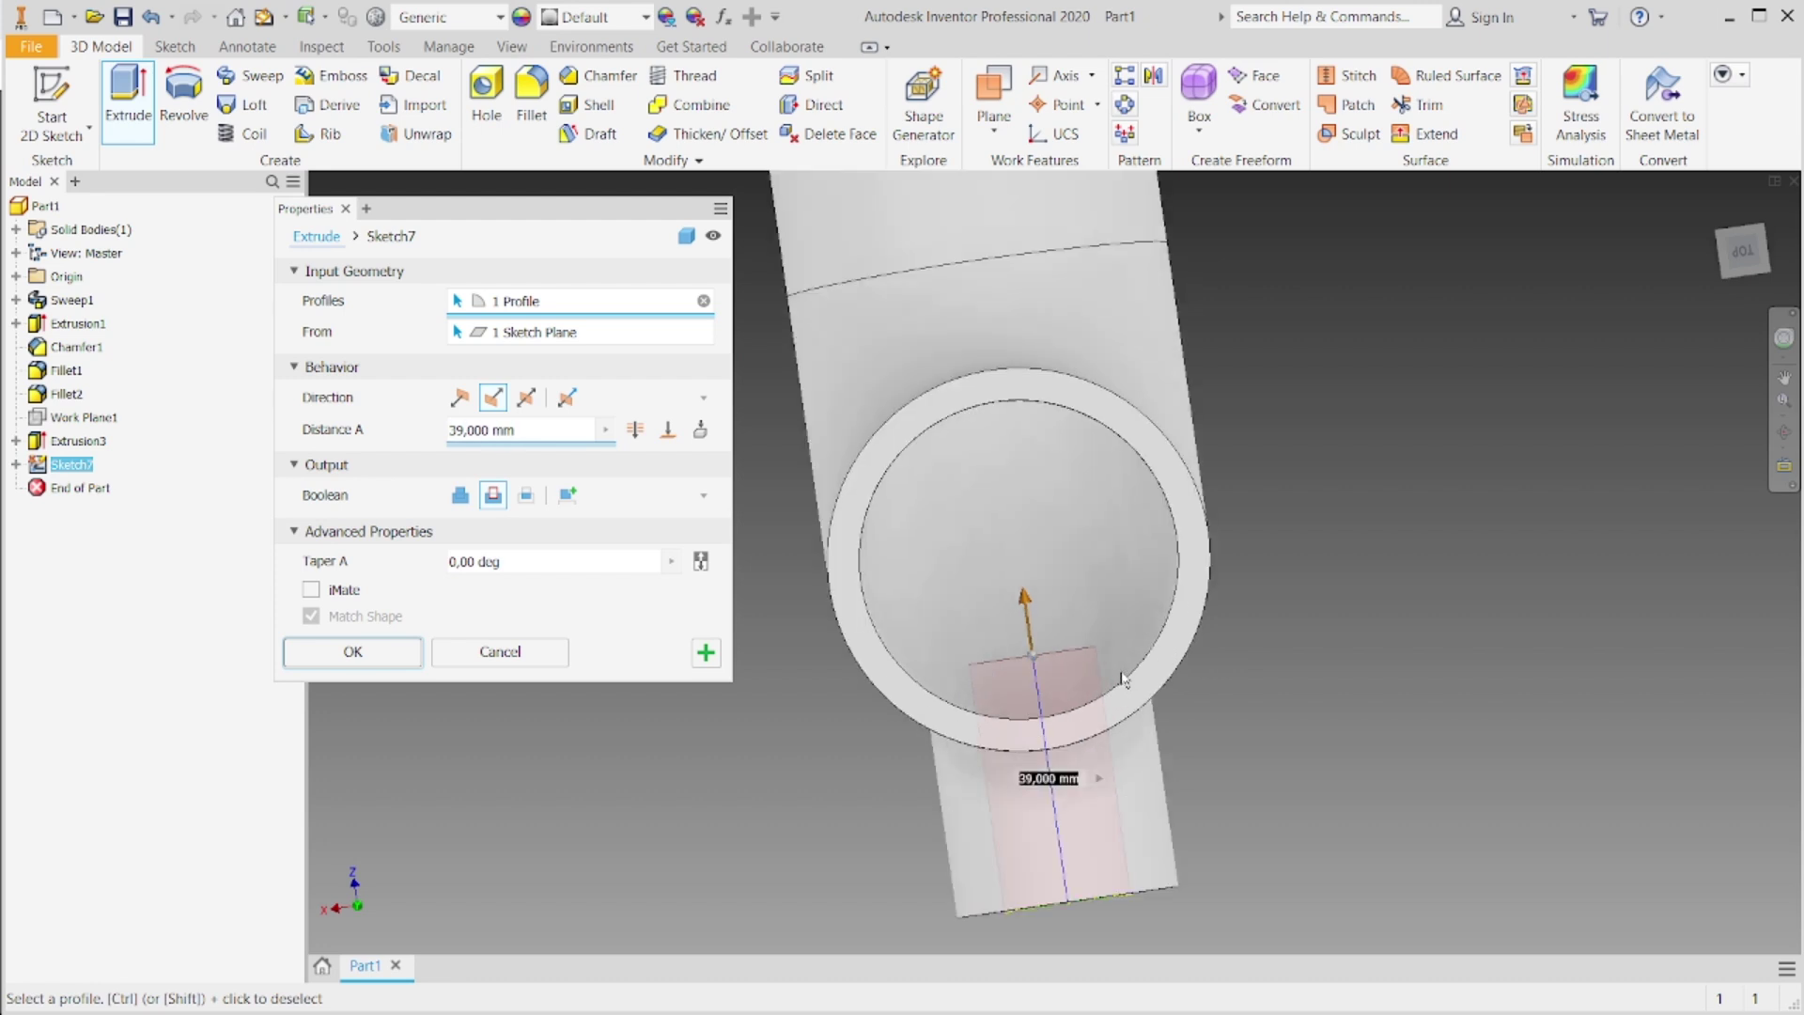
pyautogui.click(1745, 263)
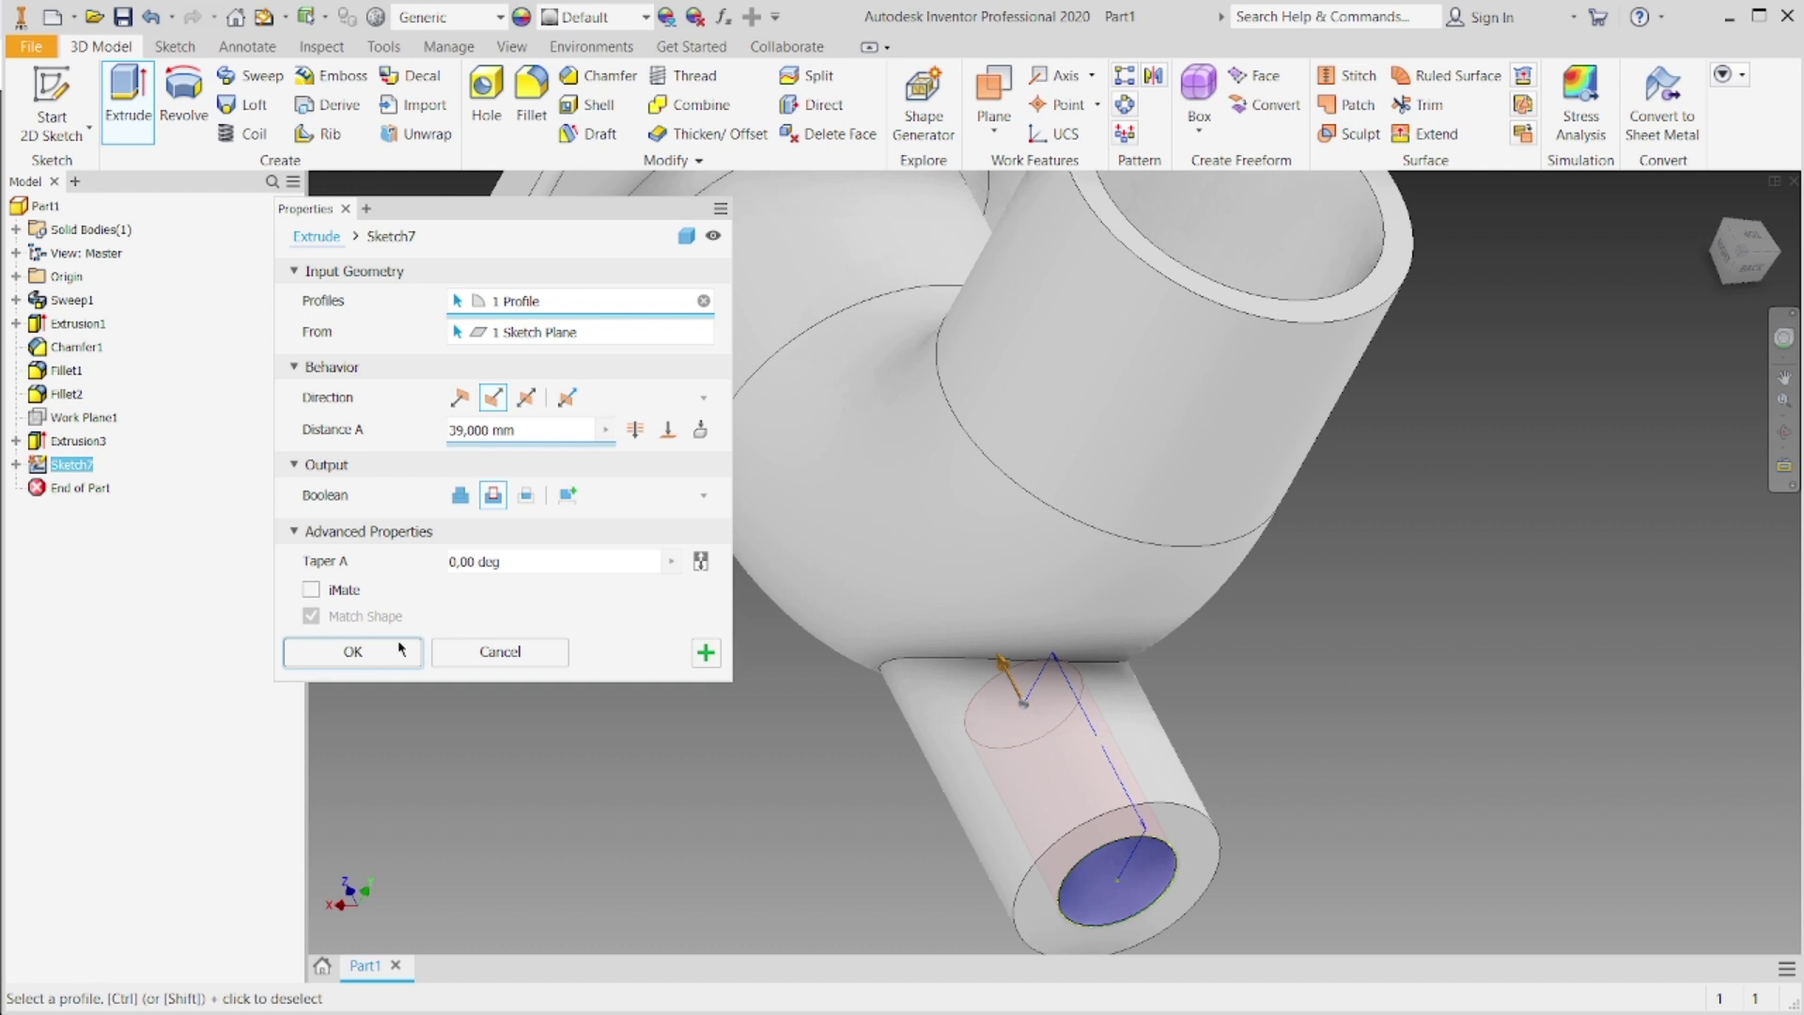
pyautogui.click(400, 649)
# Step: Create a half section view from the flange's side face, offset about -49.5 mm, to expose the elbow and branch bores
pyautogui.moveTo(1745, 251)
pyautogui.mouseDown()
pyautogui.moveTo(1719, 235)
pyautogui.moveTo(1692, 263)
pyautogui.moveTo(1703, 620)
pyautogui.mouseUp()
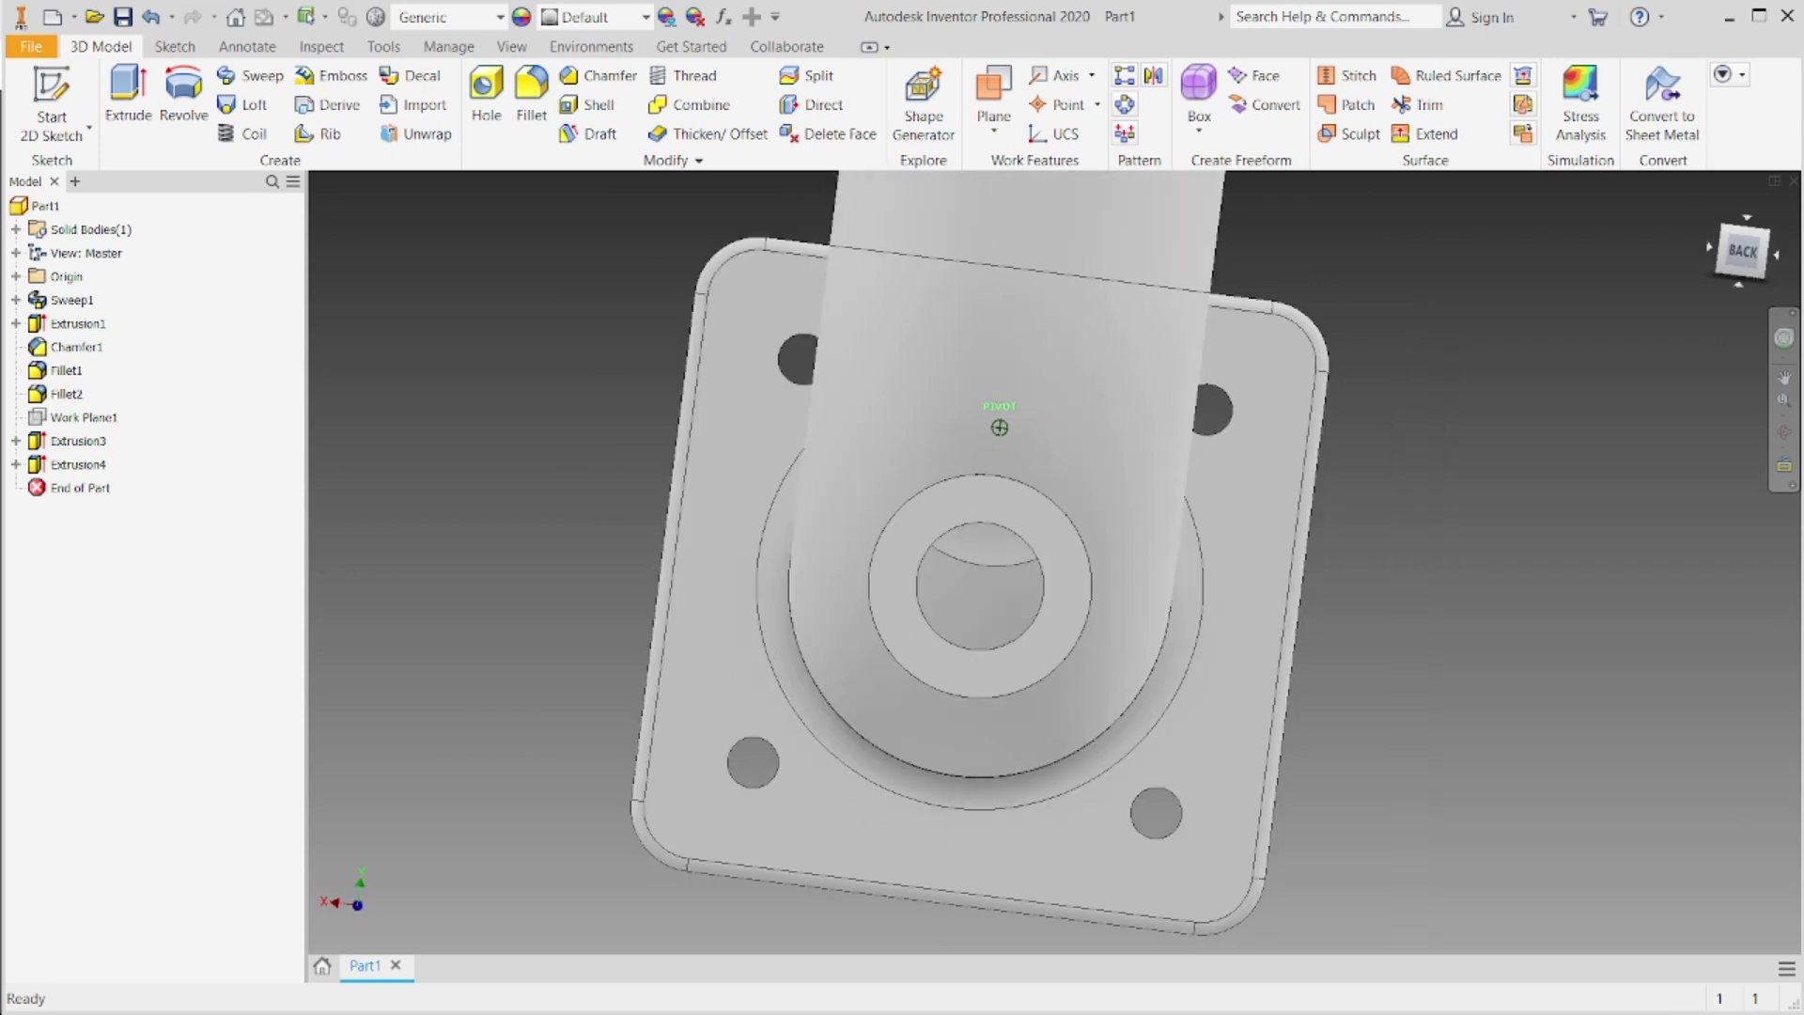
pyautogui.moveTo(1269, 395); pyautogui.dragTo(1339, 460)
pyautogui.scroll(-5, 1315, 475)
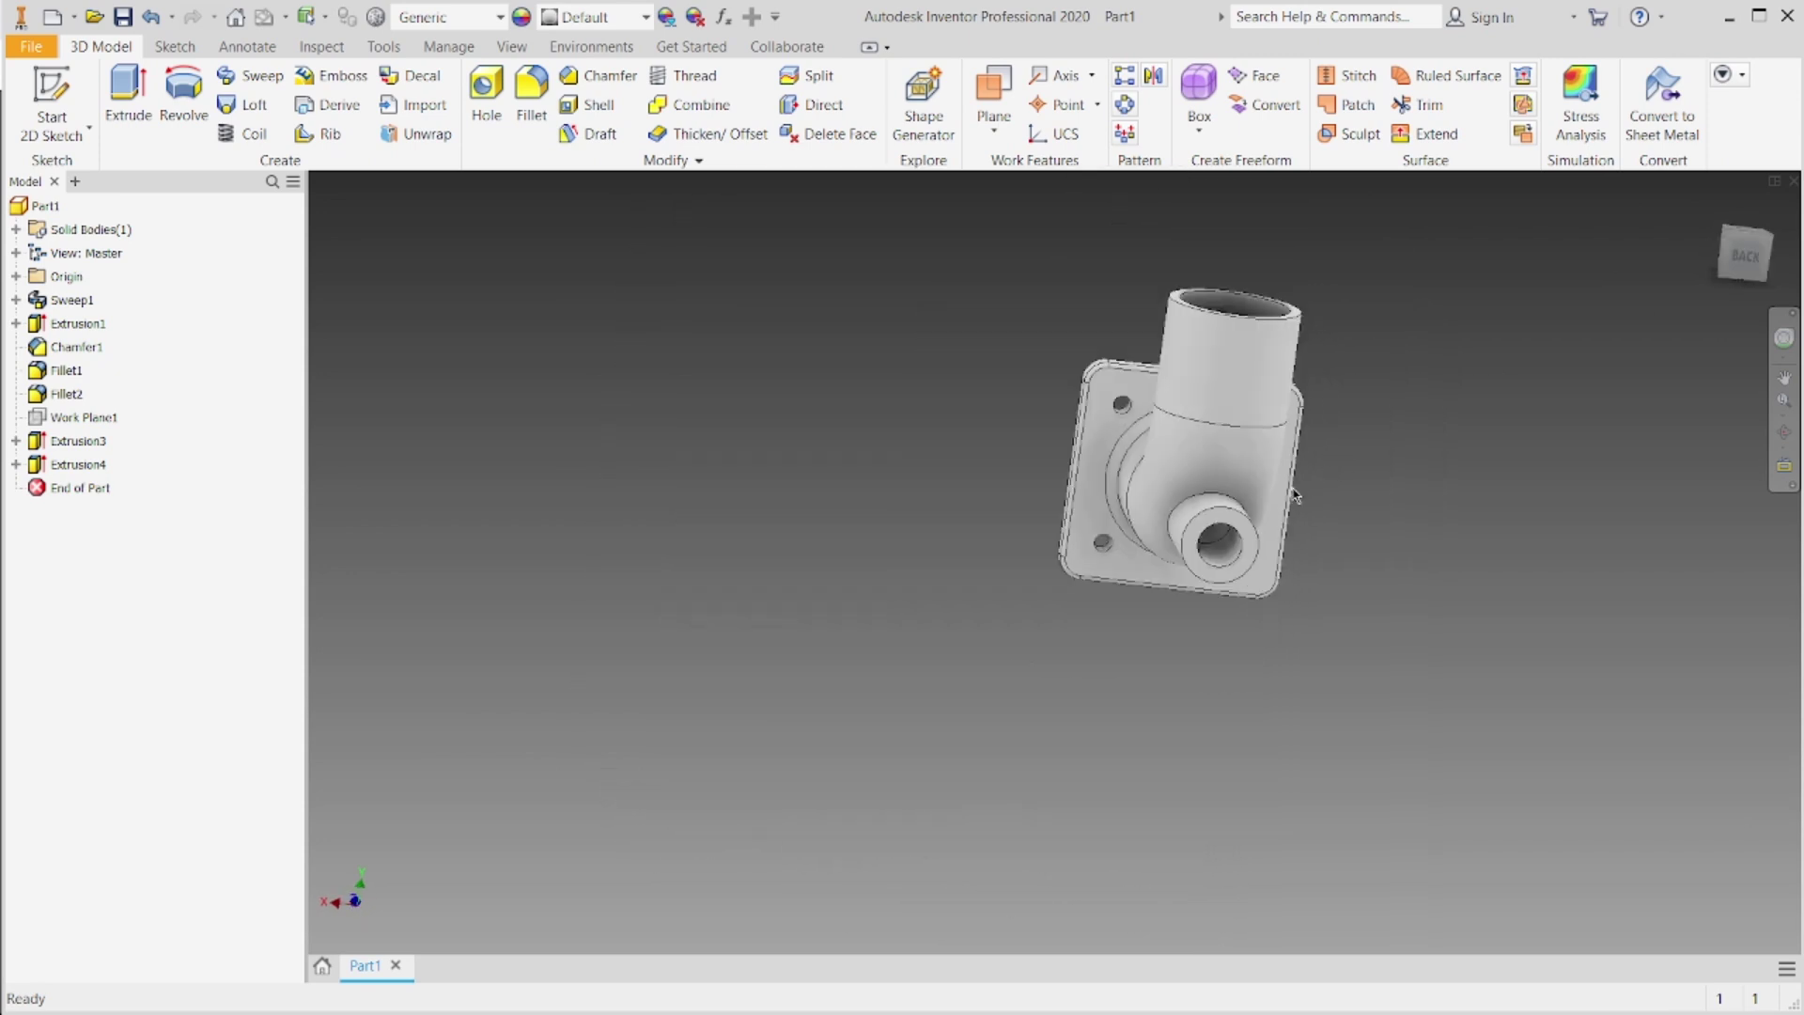
pyautogui.click(534, 46)
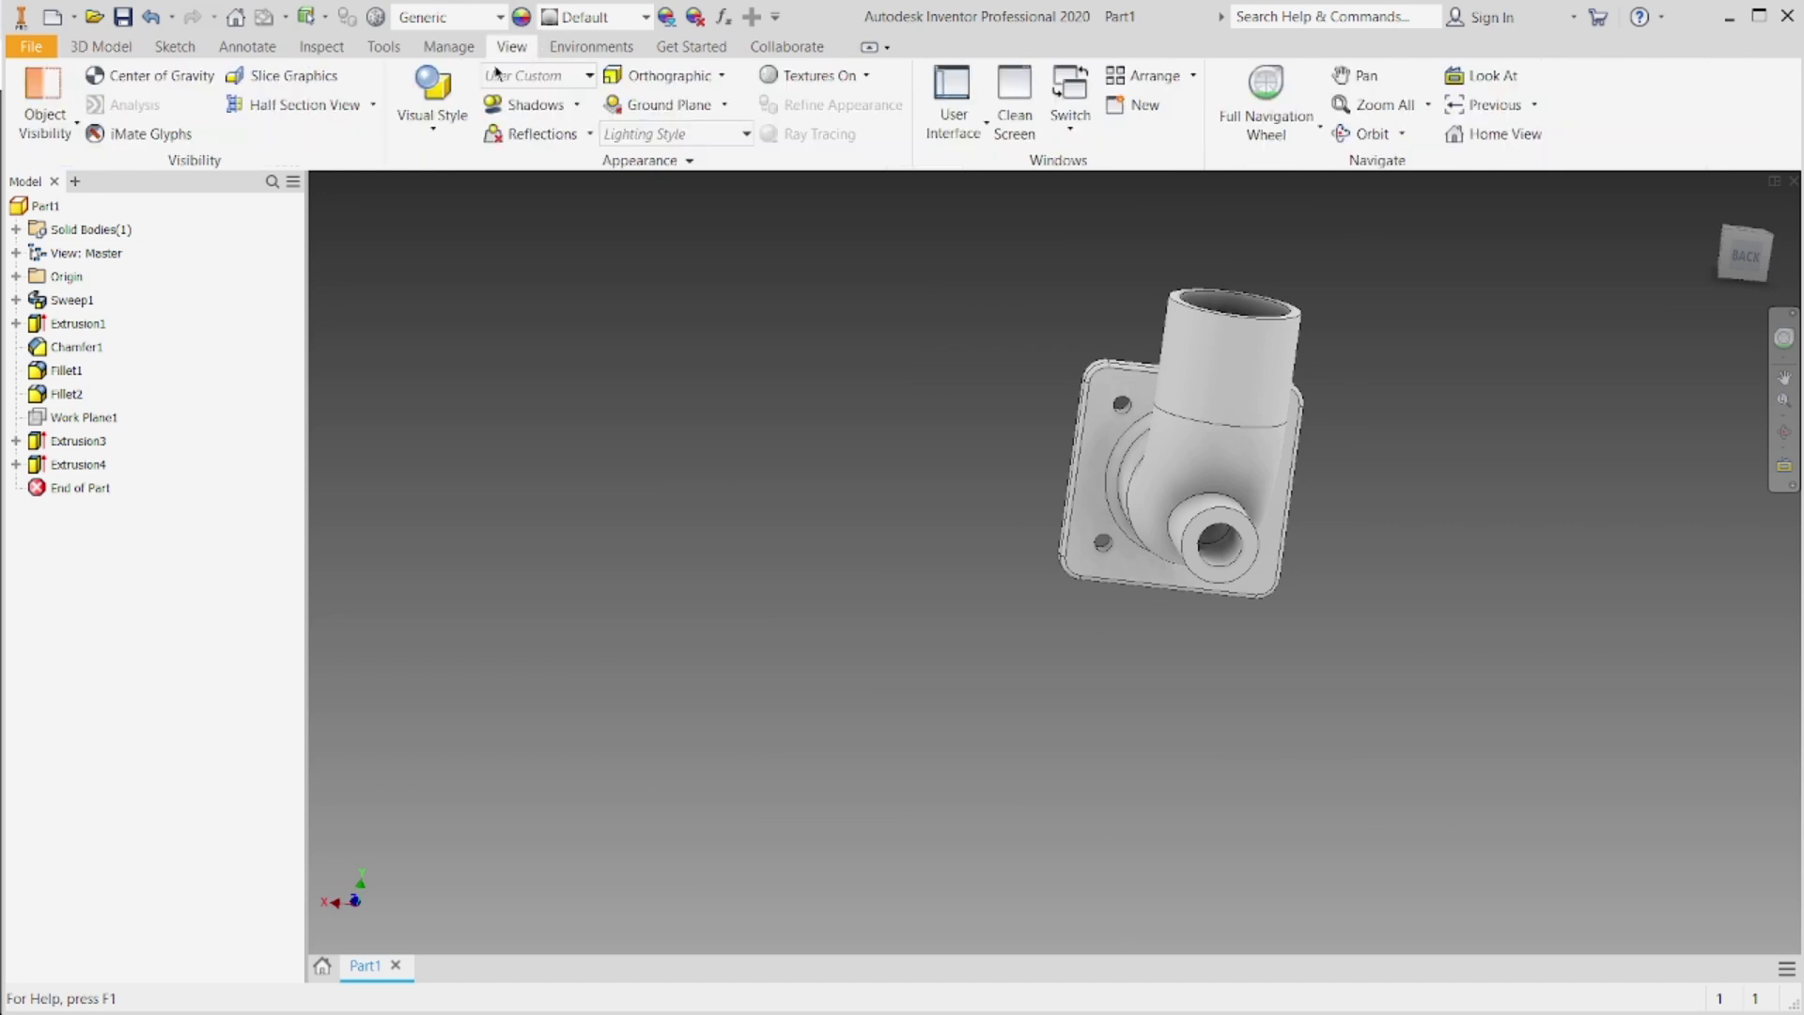
pyautogui.scroll(6, 1041, 479)
pyautogui.scroll(-5, 1165, 492)
pyautogui.moveTo(1724, 240)
pyautogui.click(1716, 209)
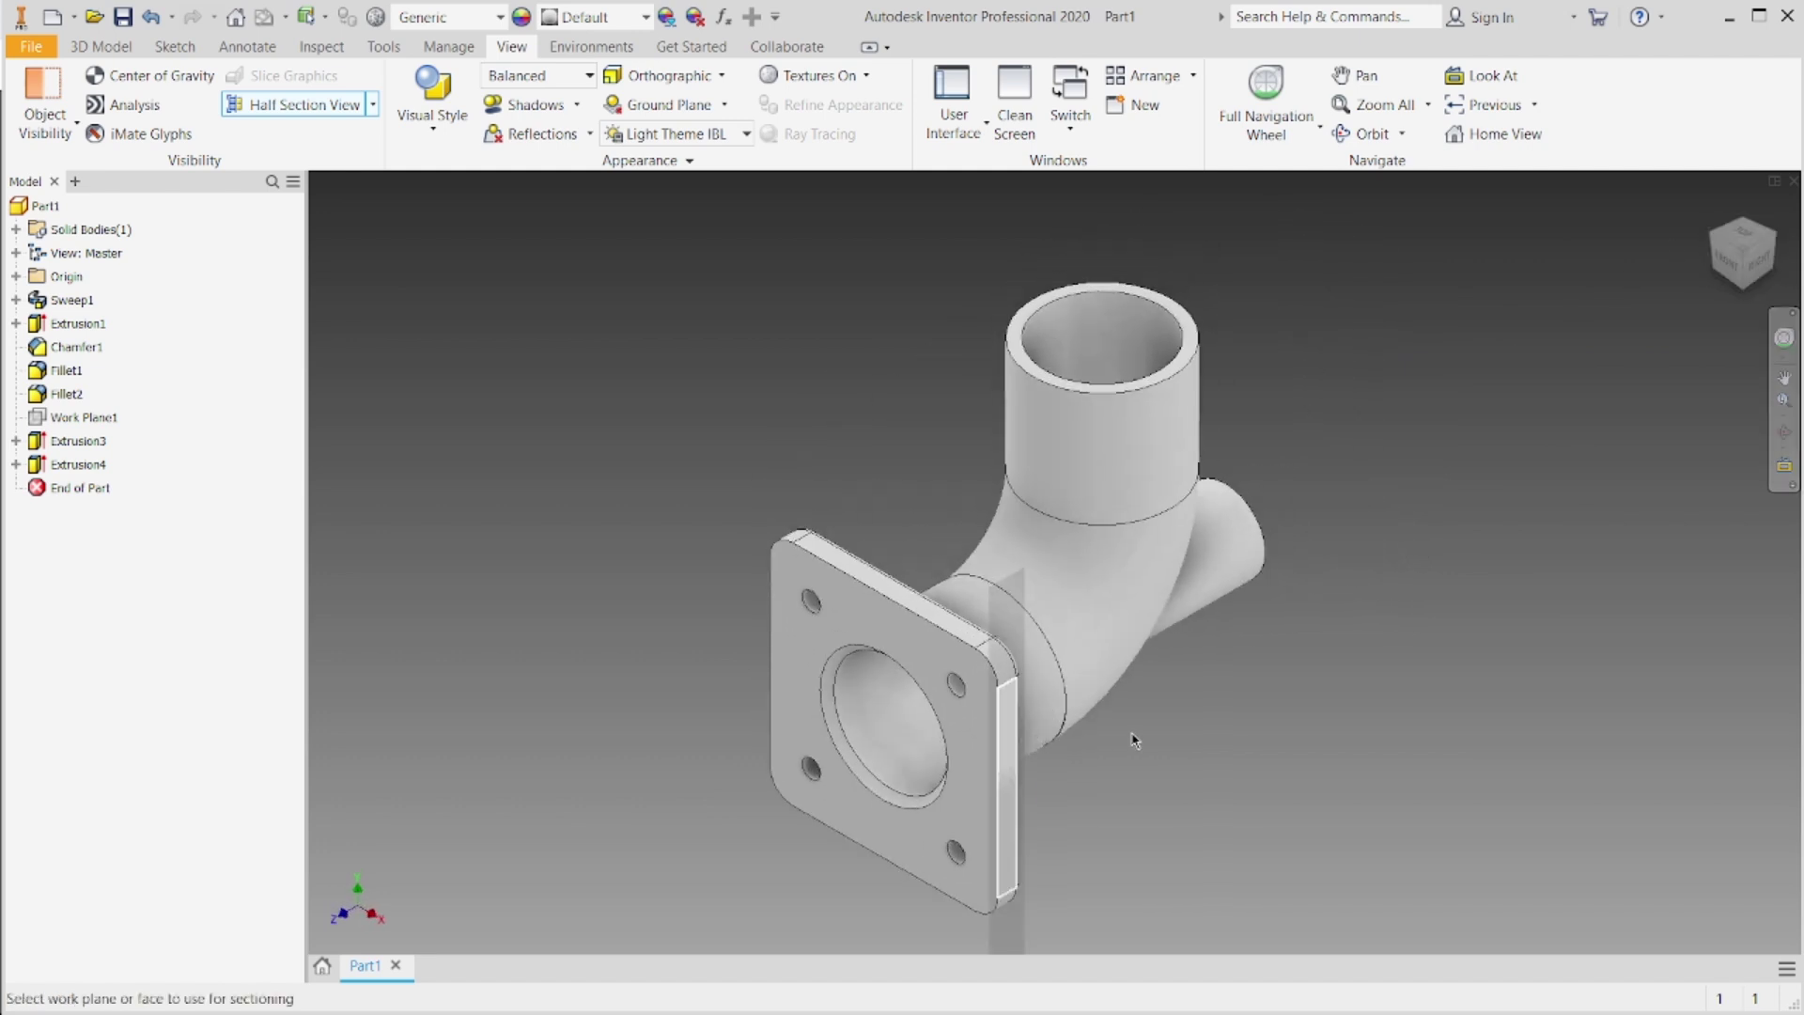
pyautogui.moveTo(1022, 804); pyautogui.dragTo(919, 717)
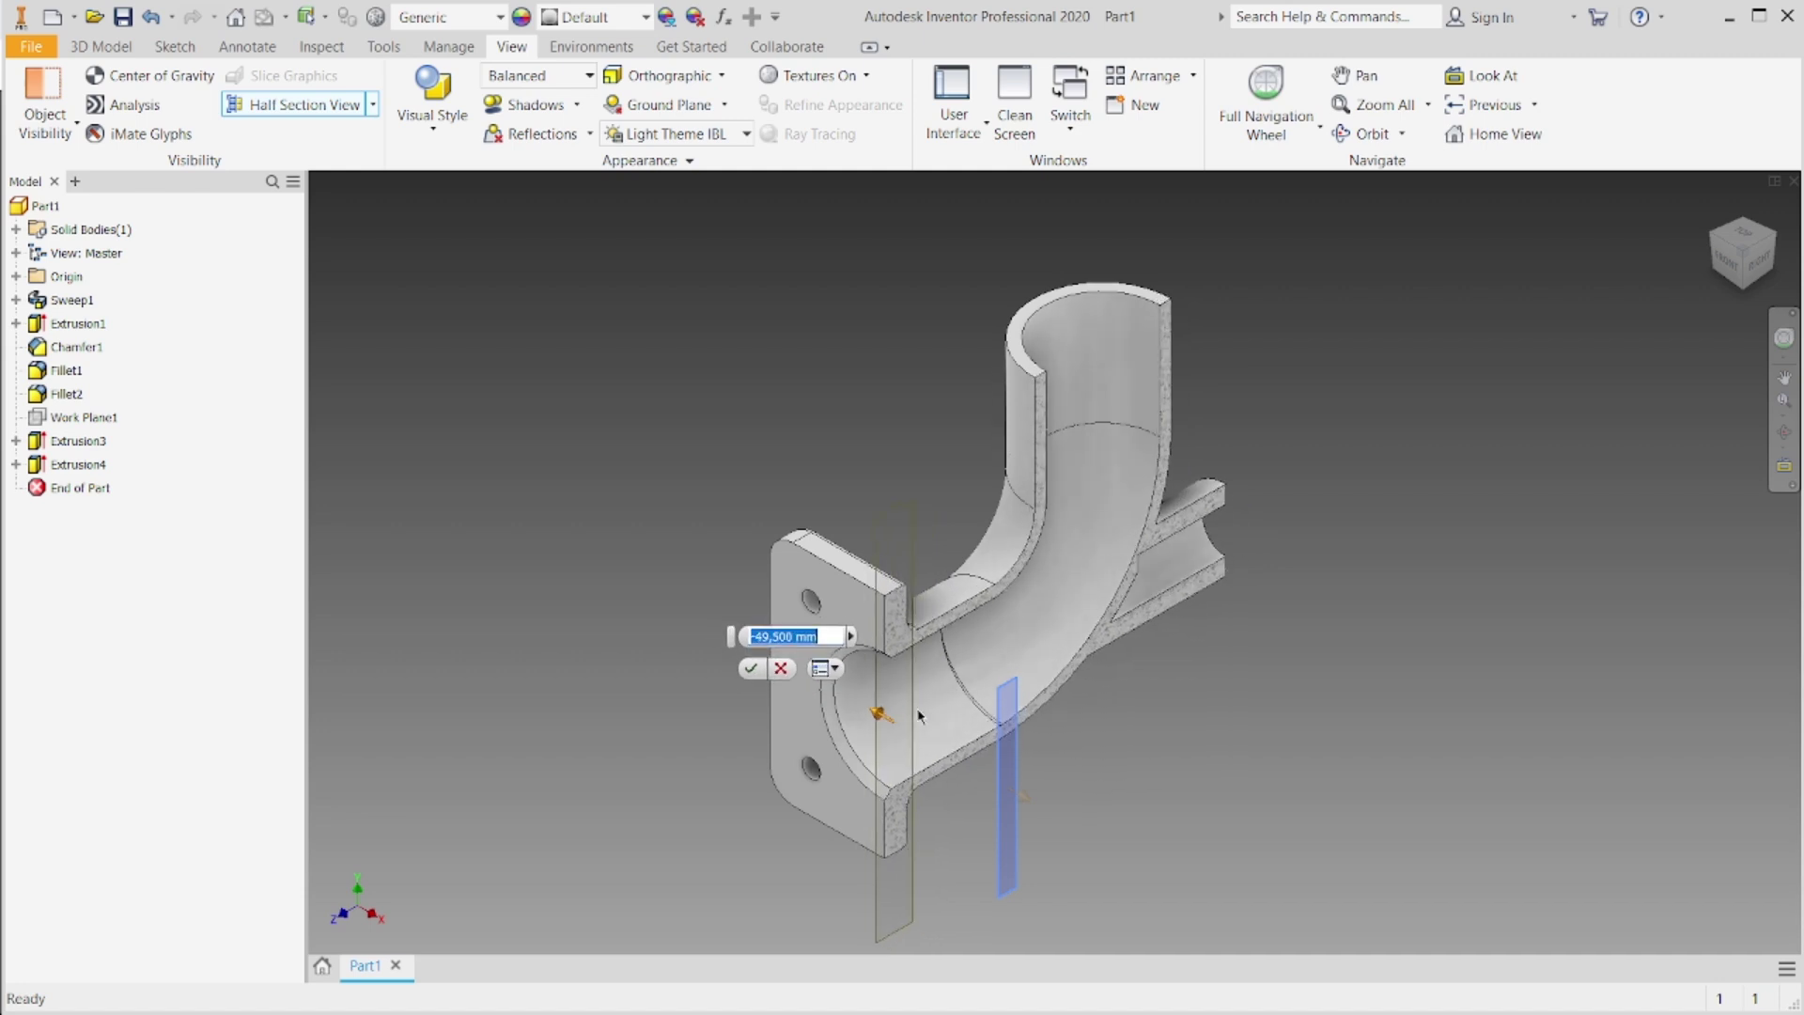
pyautogui.scroll(-3, 1189, 595)
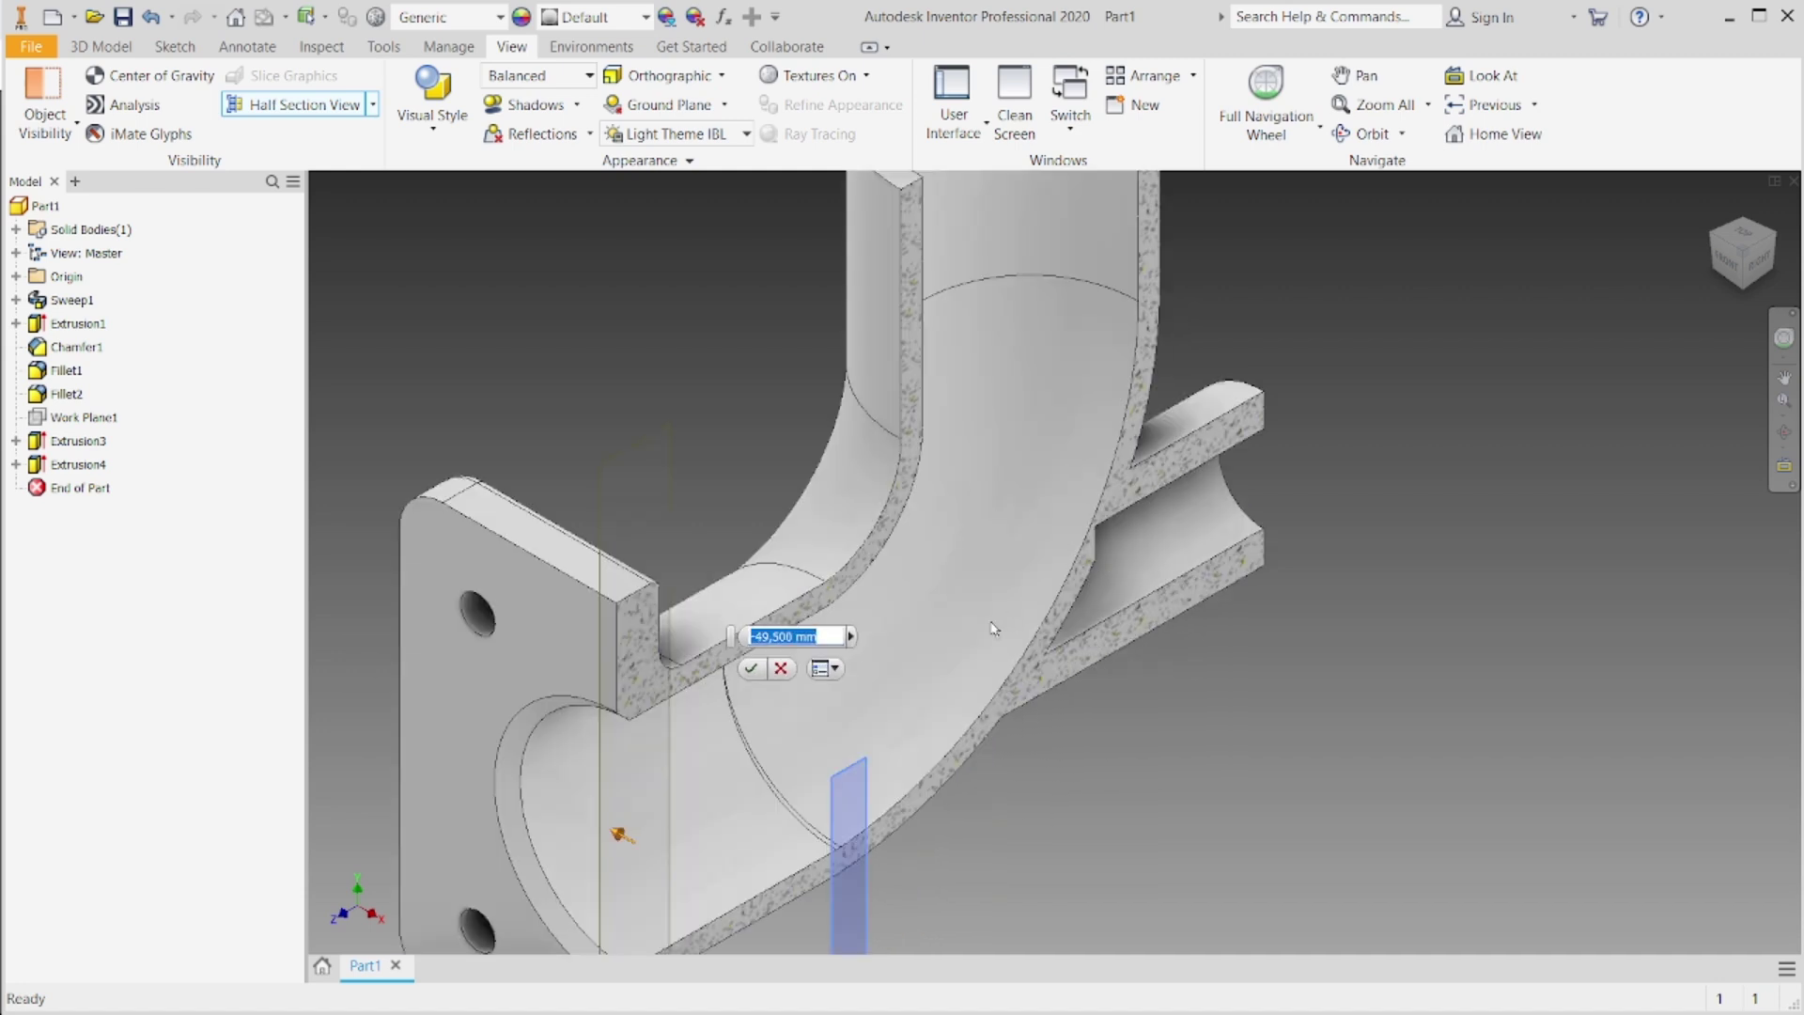
pyautogui.click(752, 669)
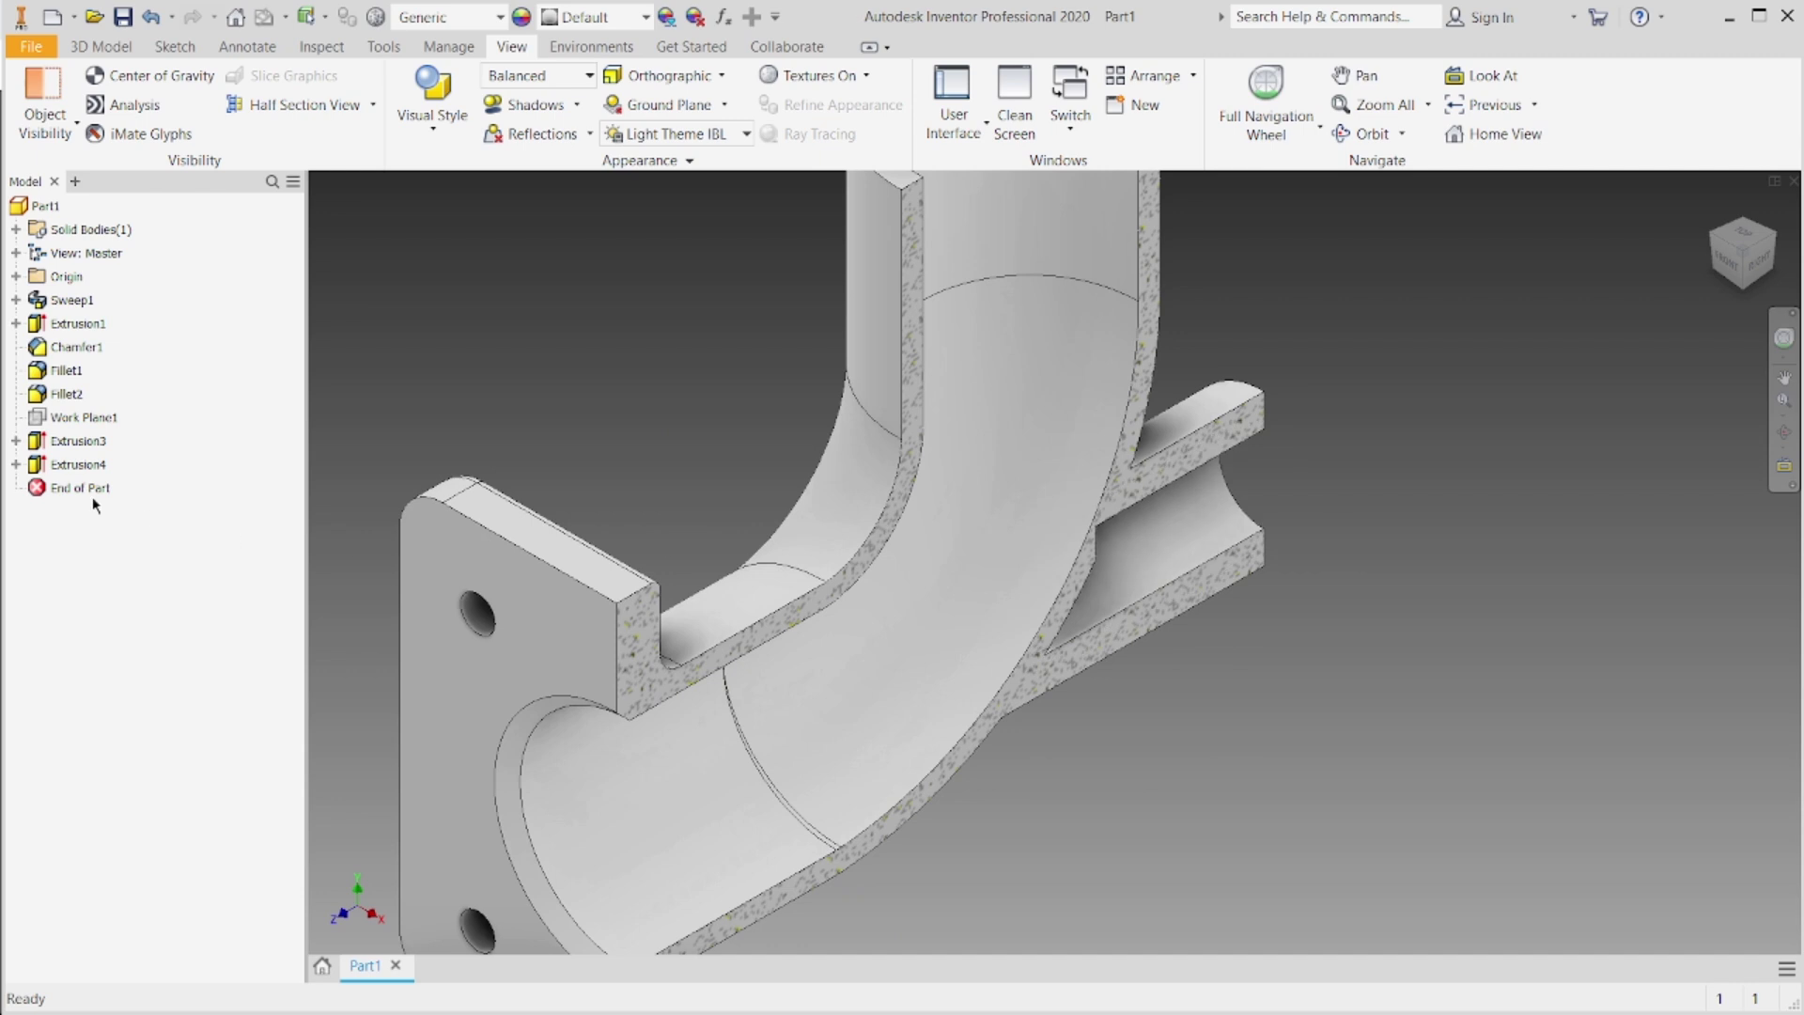
# Step: Edit the branch bore's cut extrusion so it reaches 120 mm inward through the elbow wall
pyautogui.rightClick(78, 467)
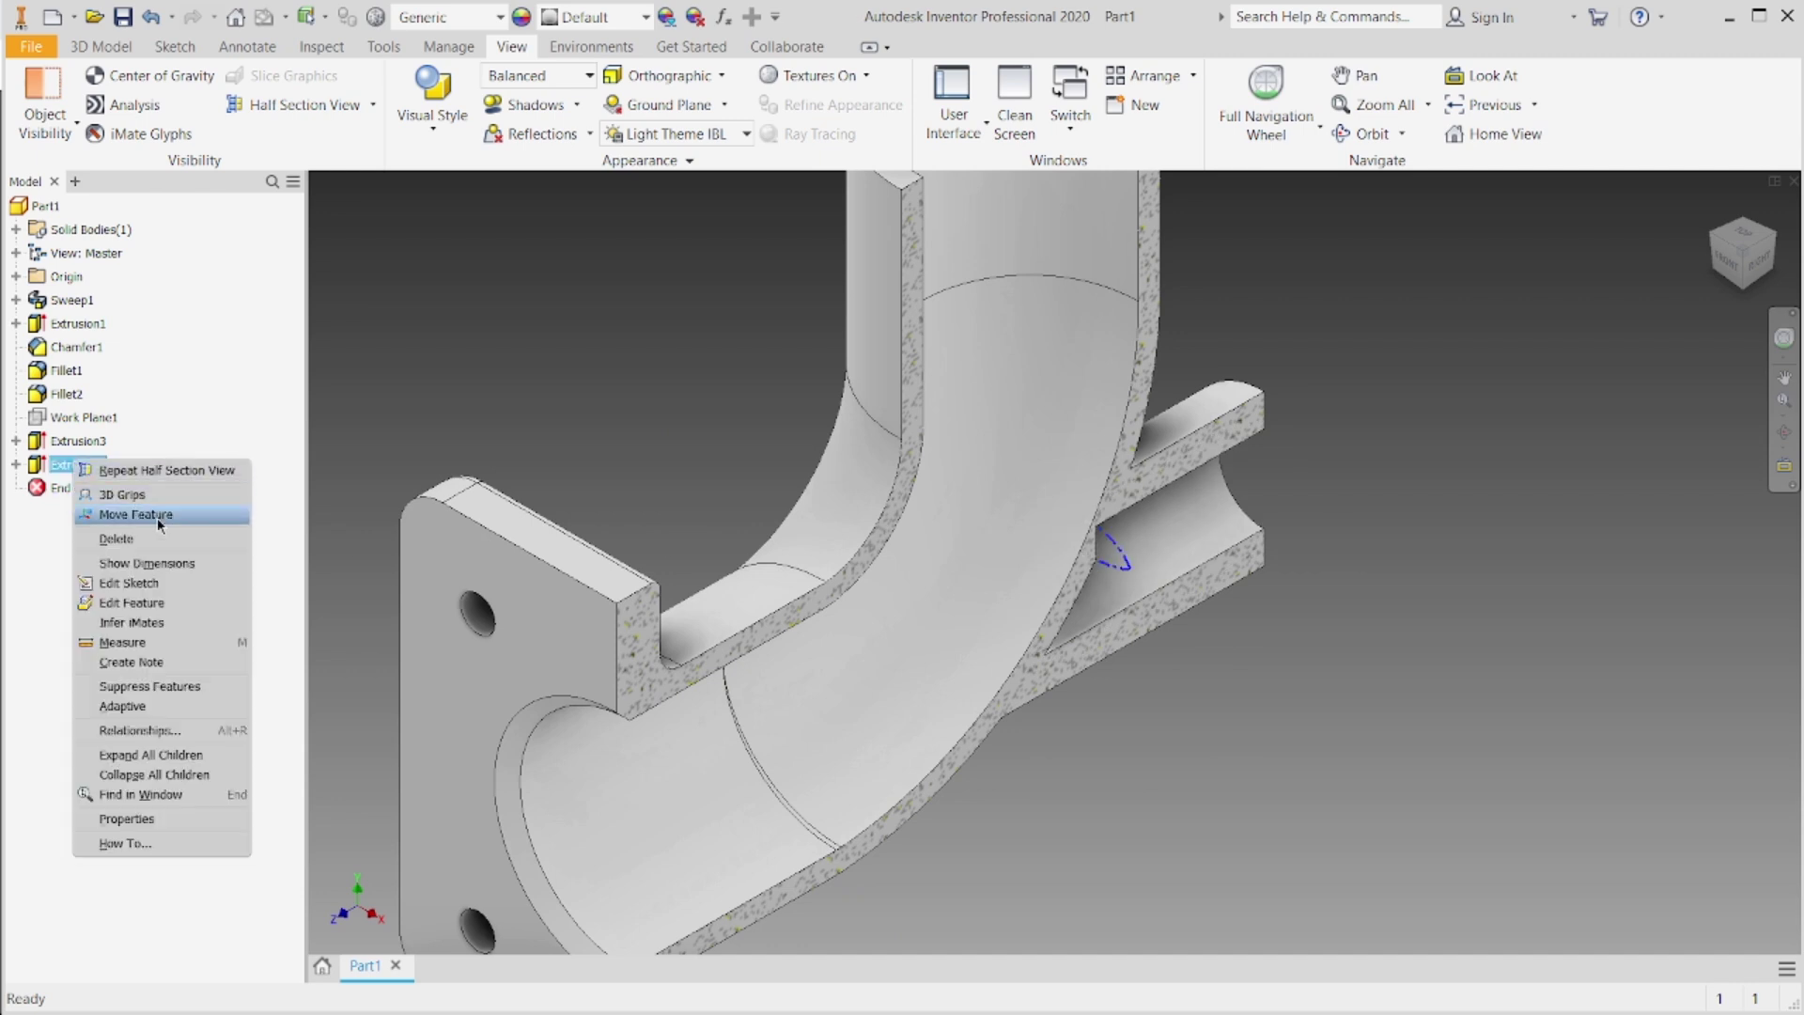
pyautogui.click(103, 607)
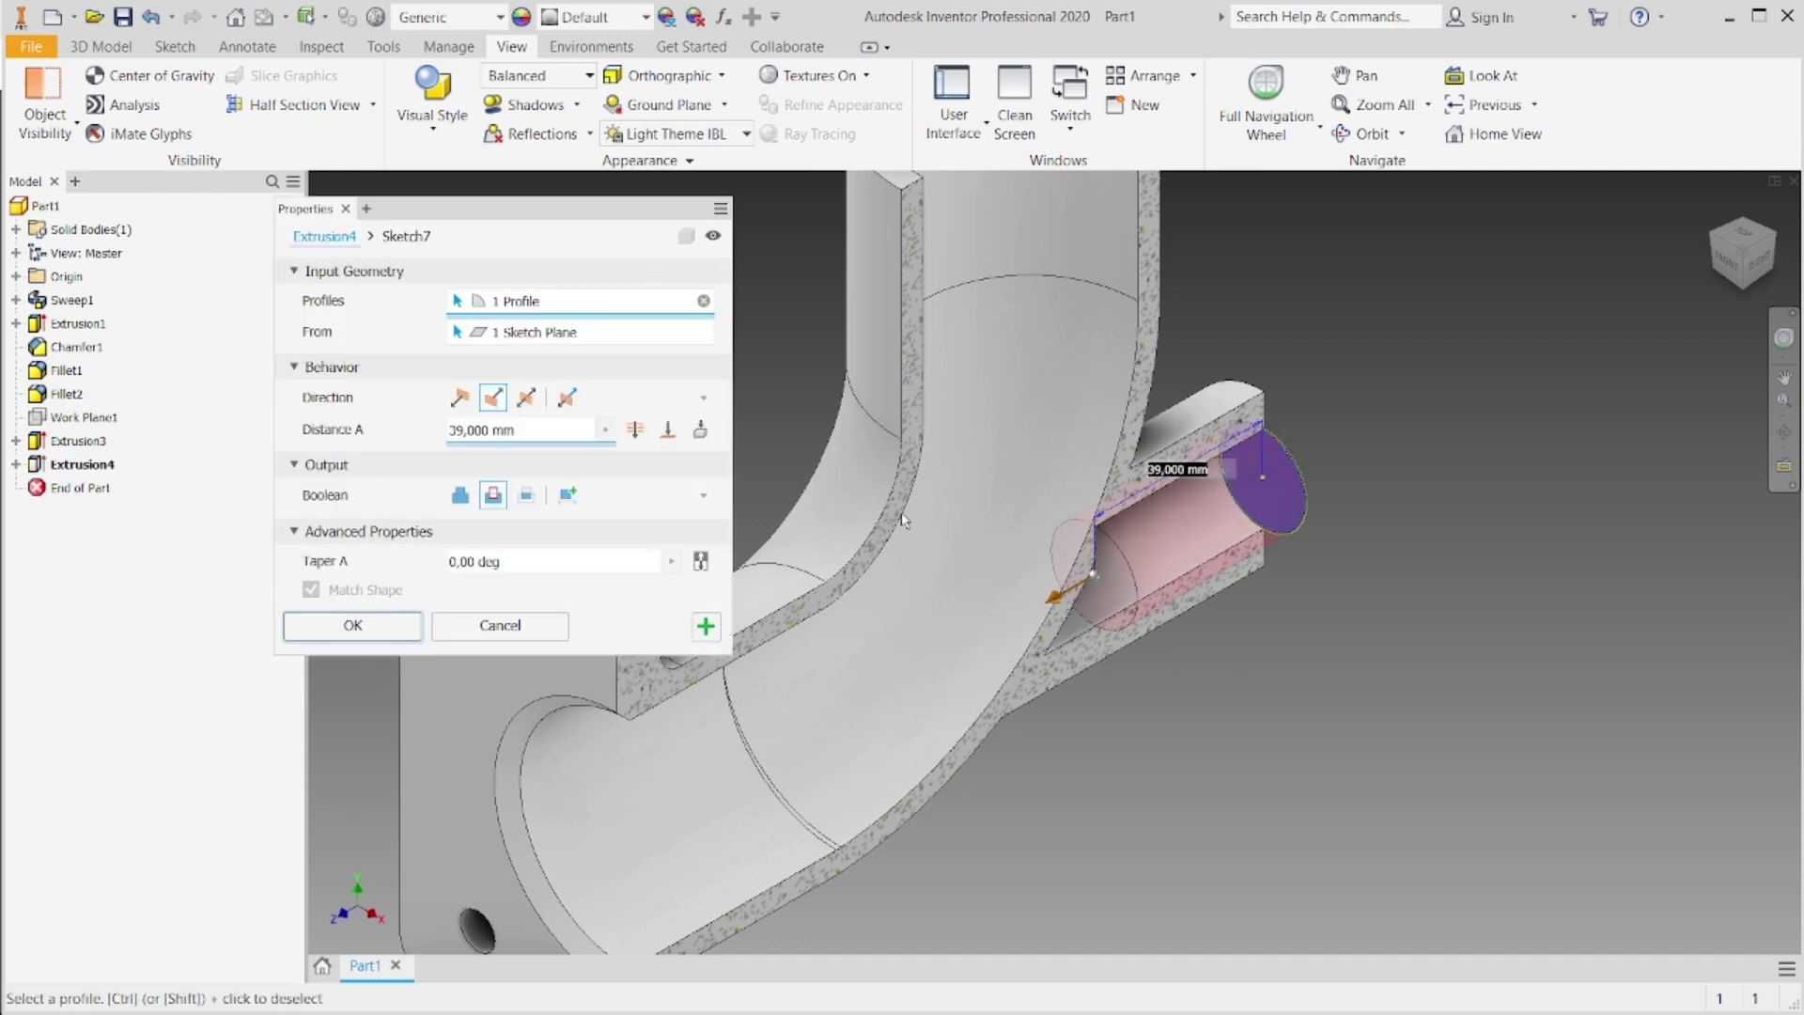
pyautogui.moveTo(1060, 604); pyautogui.dragTo(686, 765)
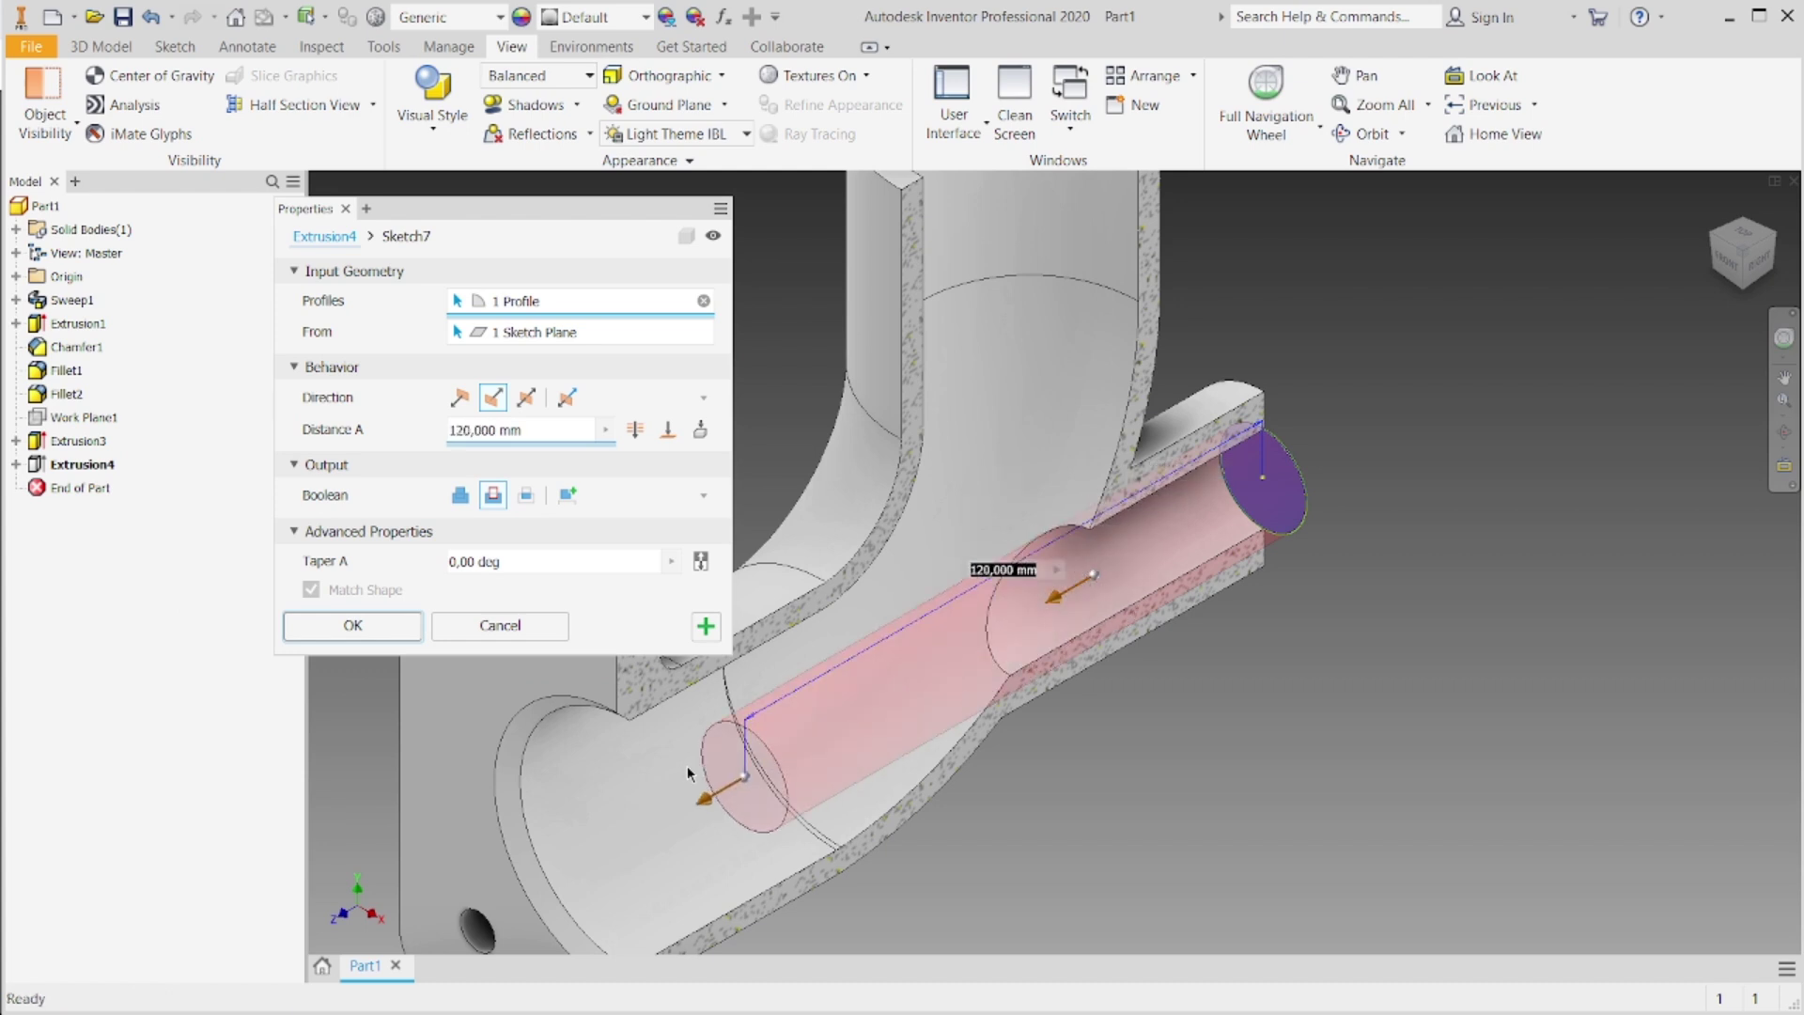
pyautogui.click(354, 626)
pyautogui.scroll(-3, 940, 564)
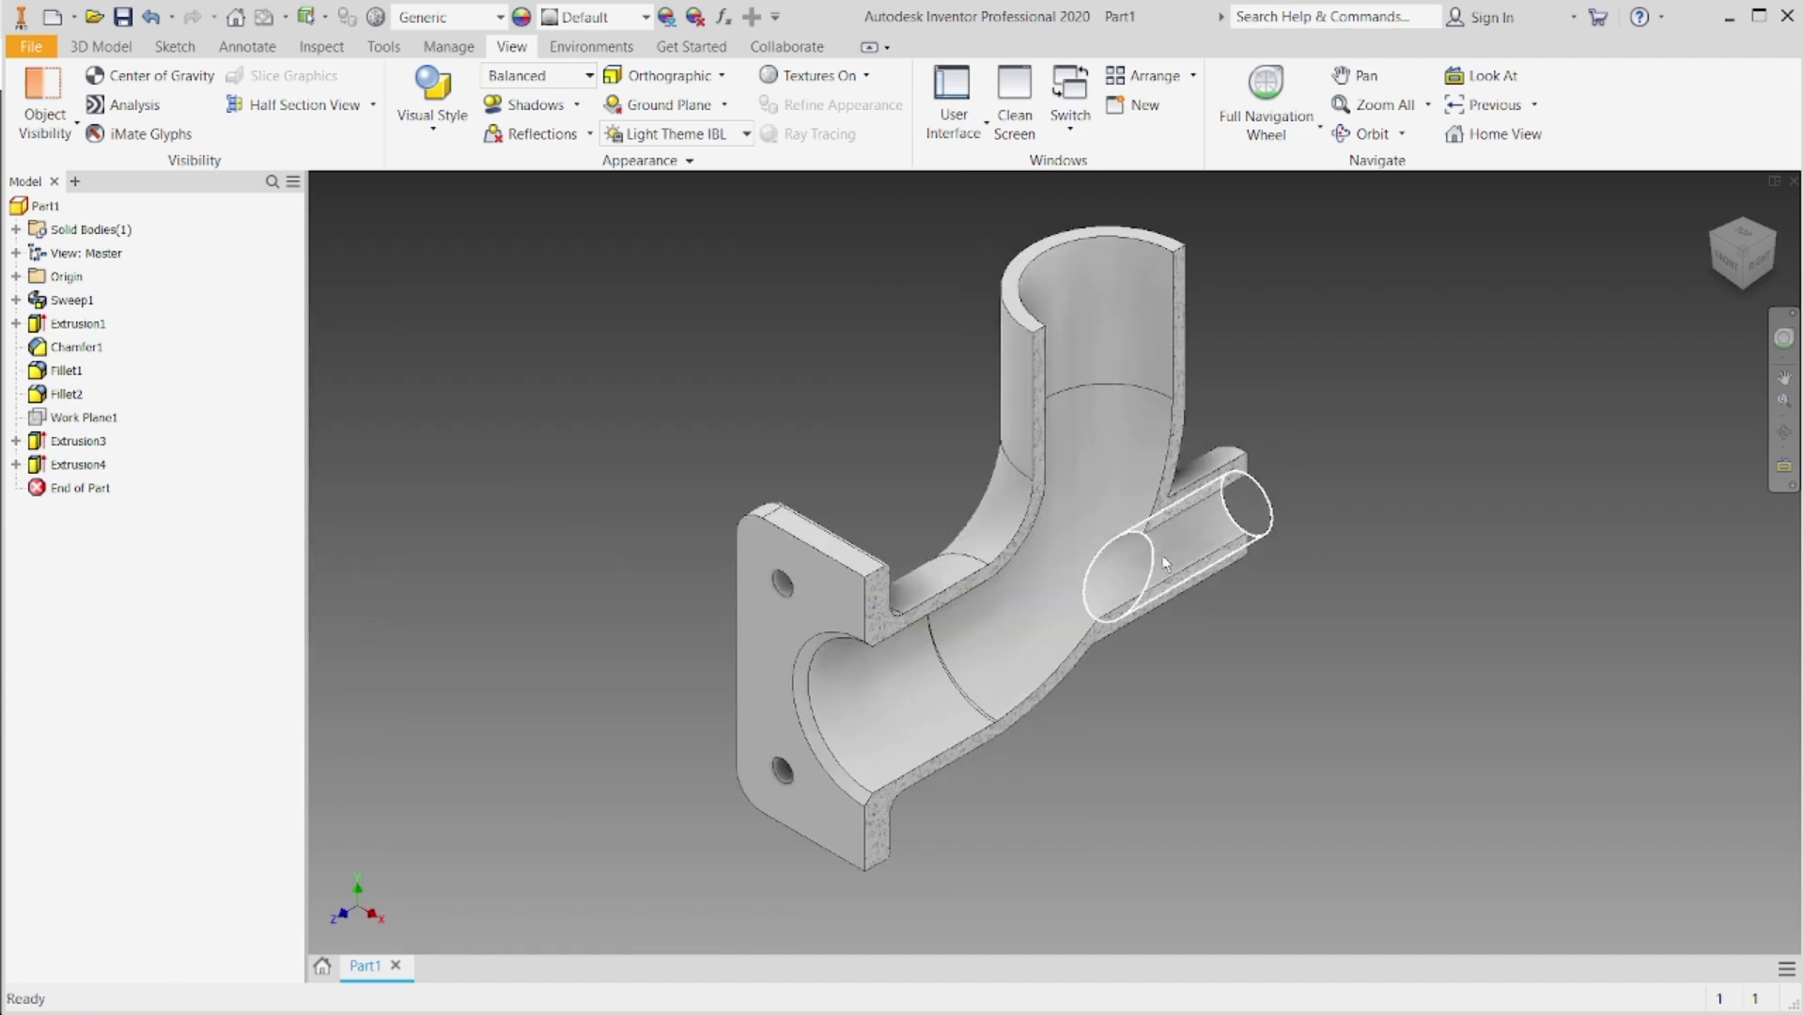
# Step: End the half section view to show the whole part
pyautogui.click(361, 108)
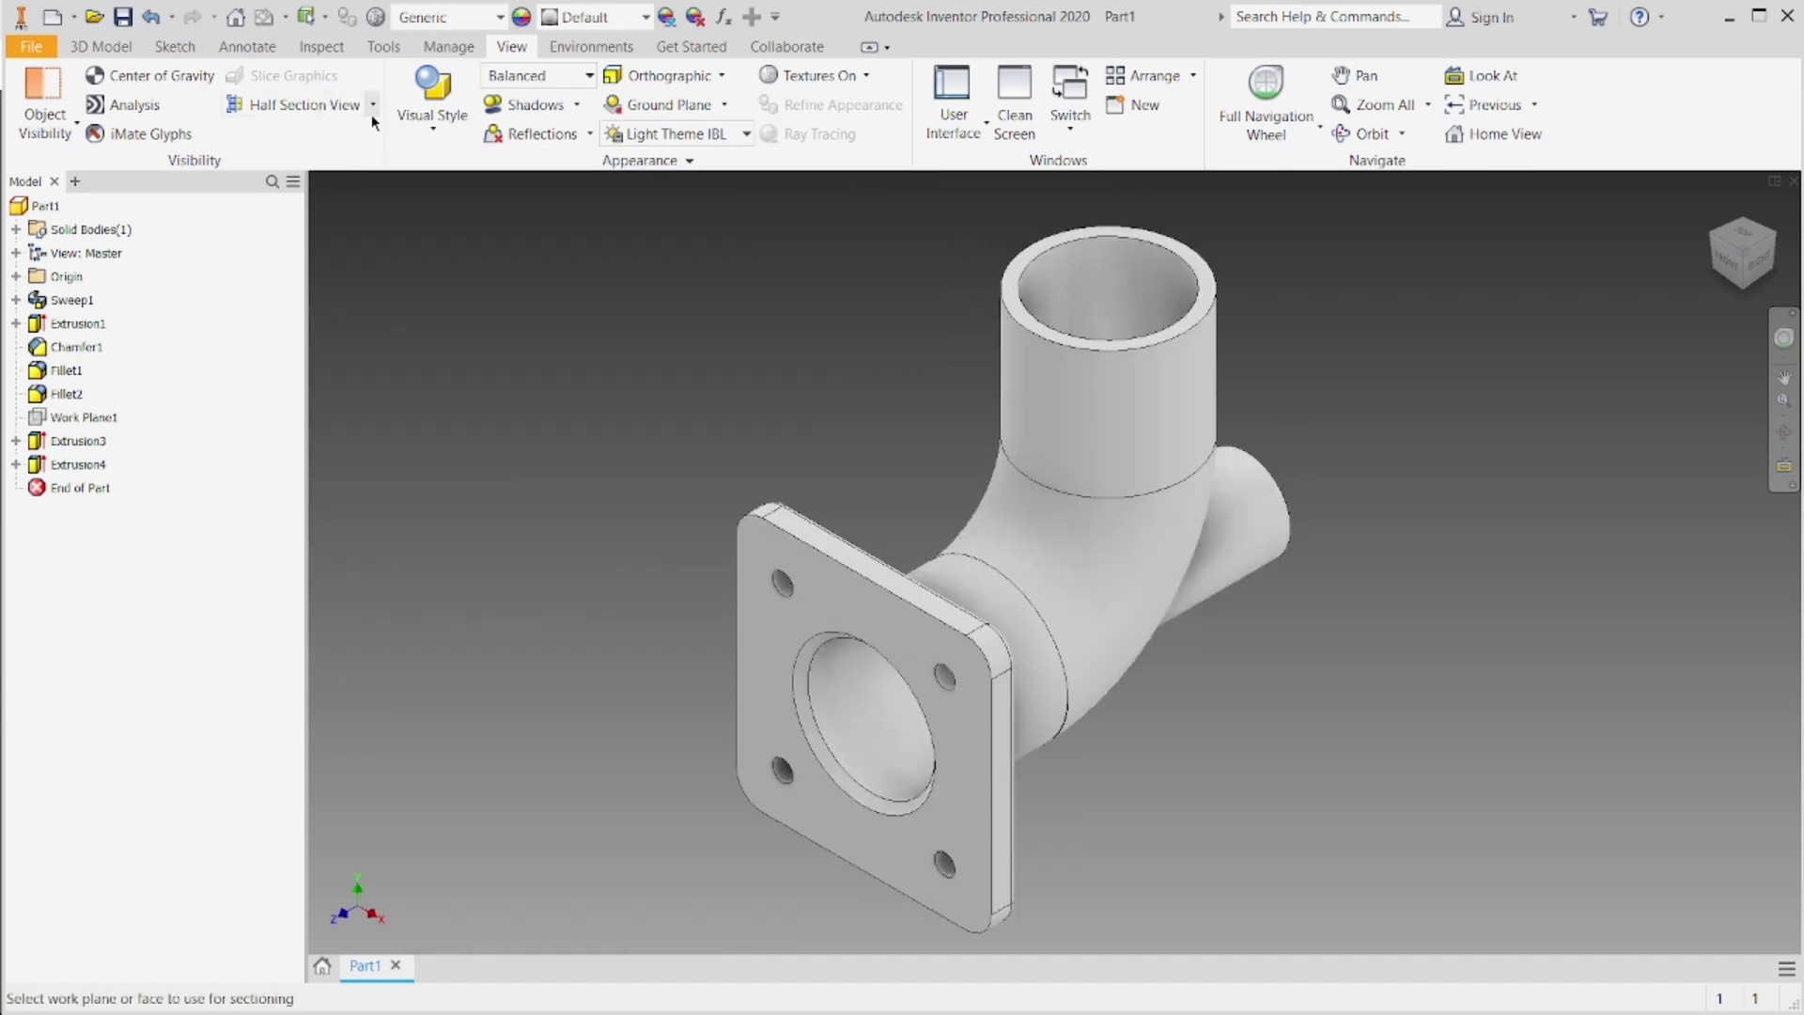
pyautogui.click(373, 107)
pyautogui.click(365, 280)
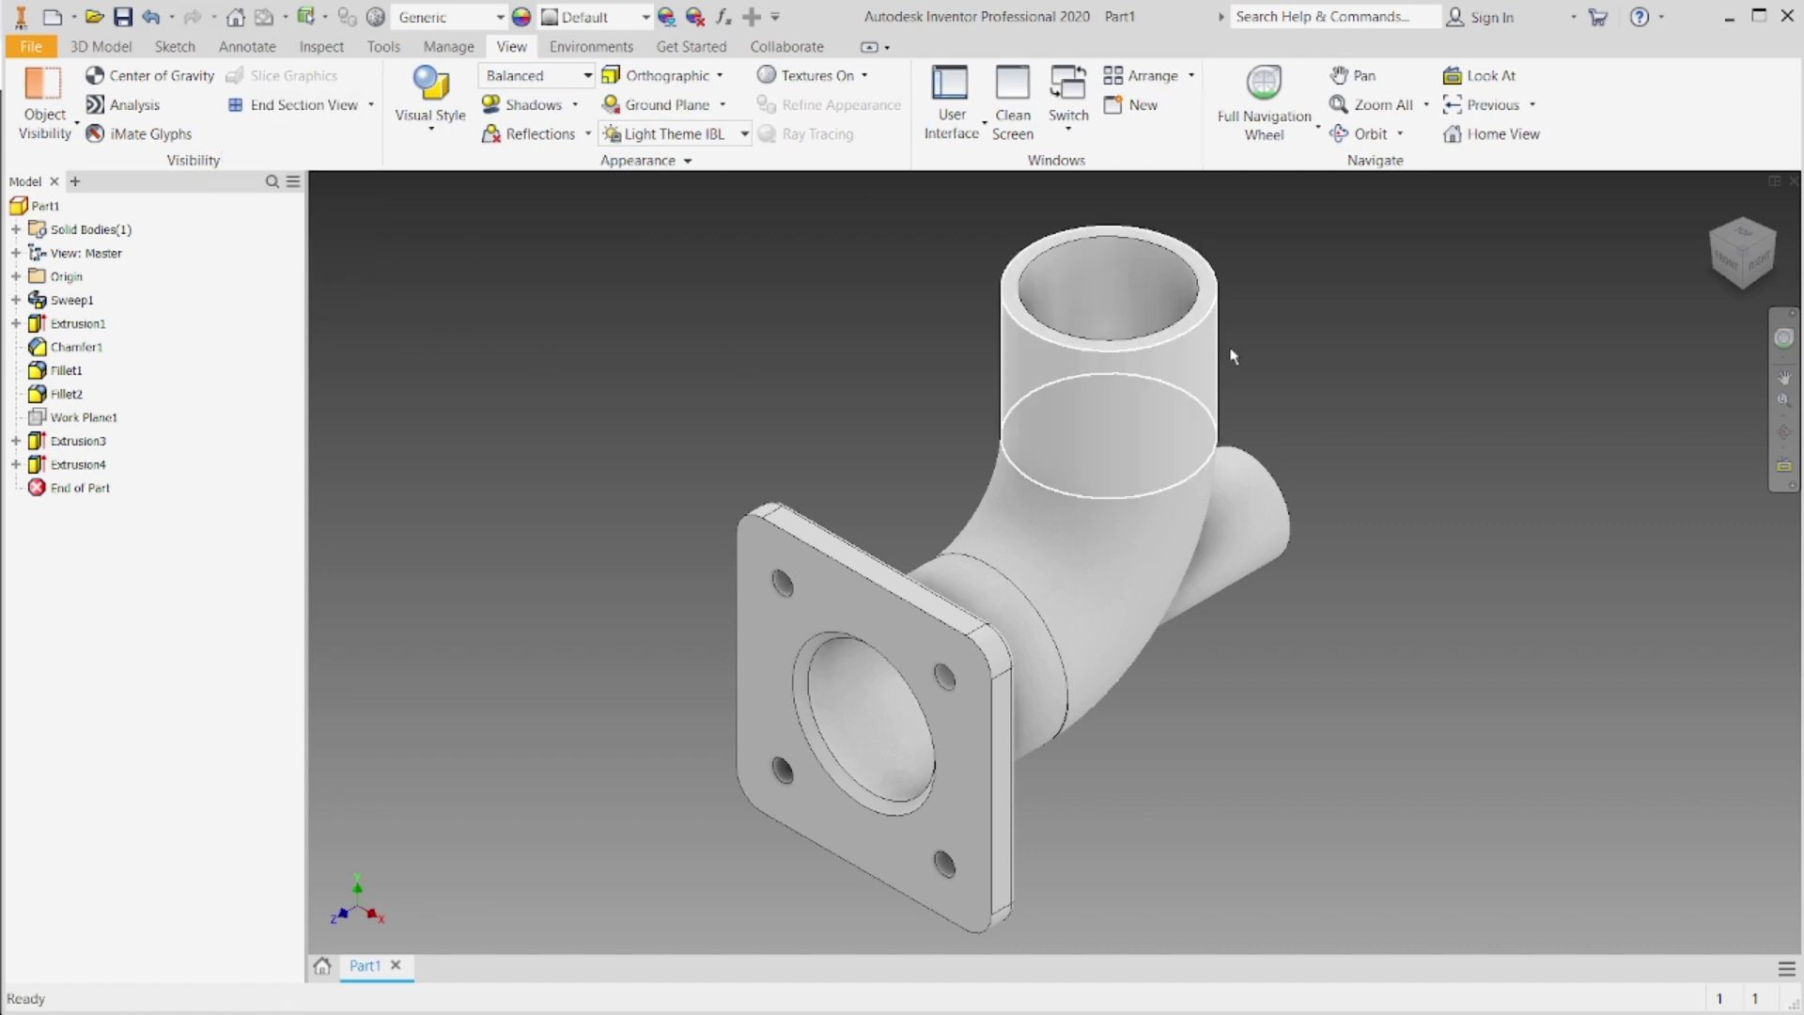
# Step: Create a sketch on the branch's end face and project the branch's outer circular edge into it
pyautogui.click(1753, 263)
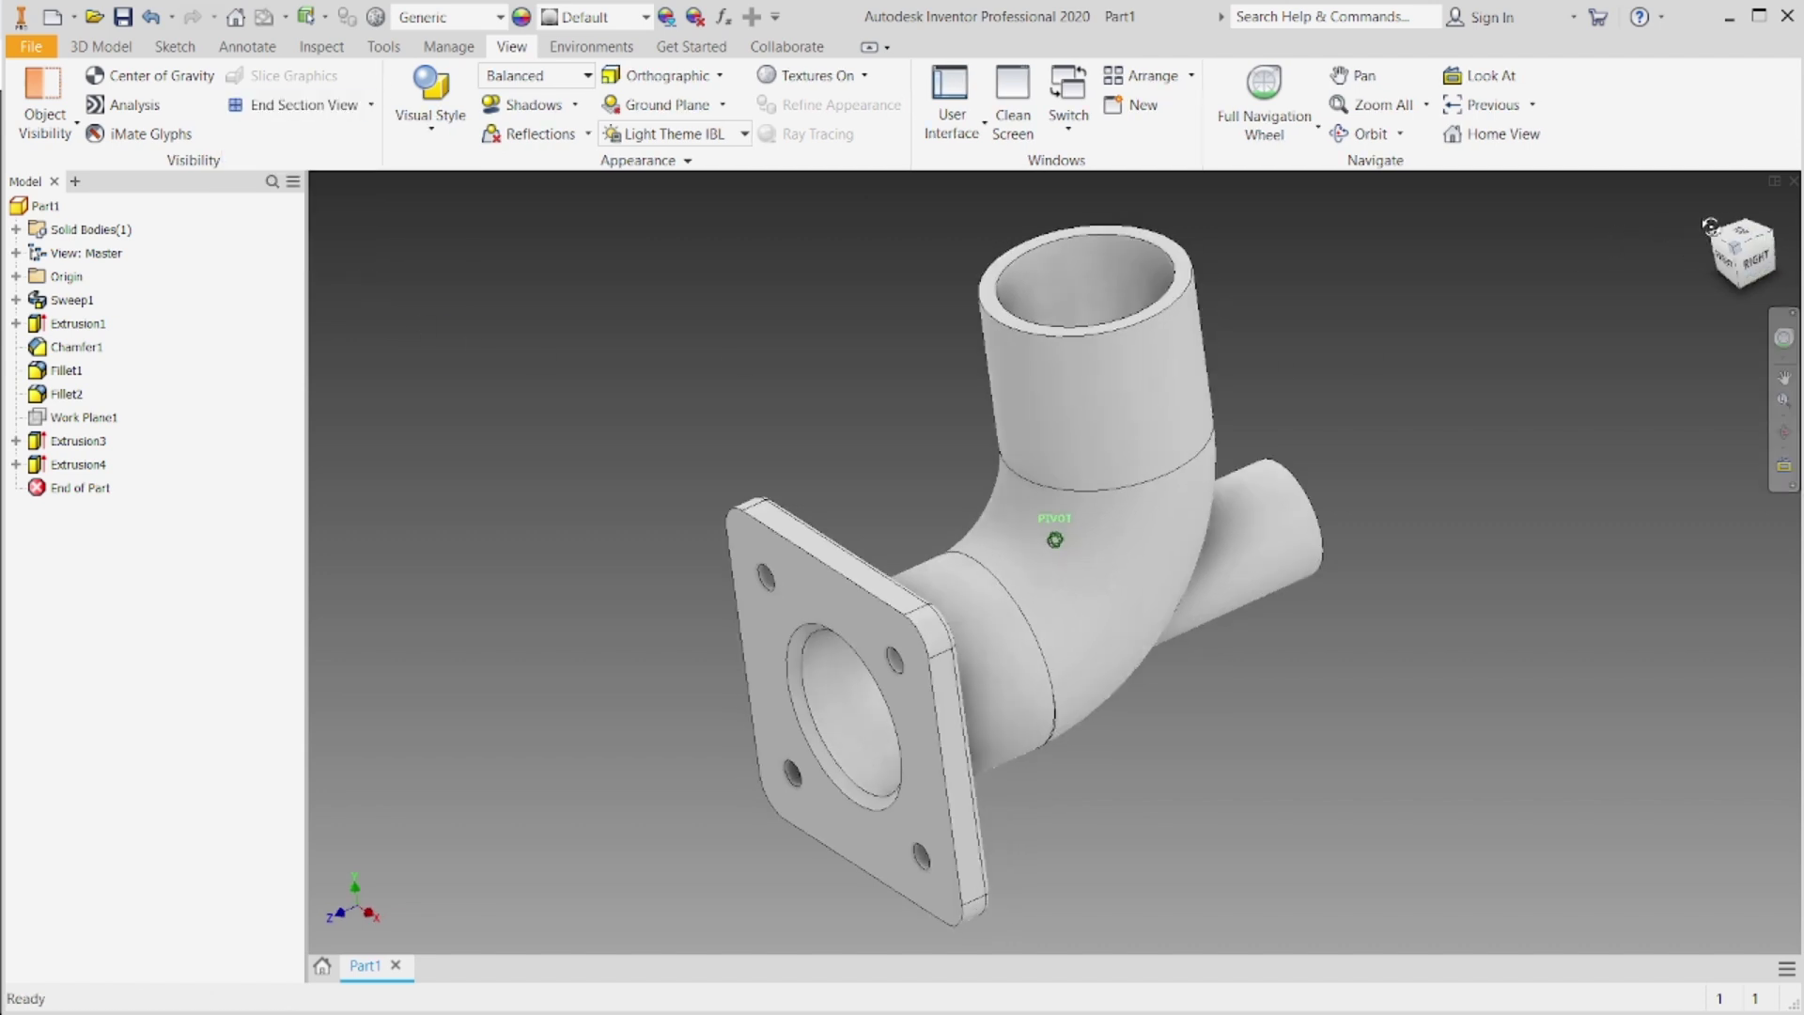
pyautogui.moveTo(1752, 263); pyautogui.dragTo(1635, 296)
pyautogui.moveTo(1763, 301); pyautogui.dragTo(1755, 275)
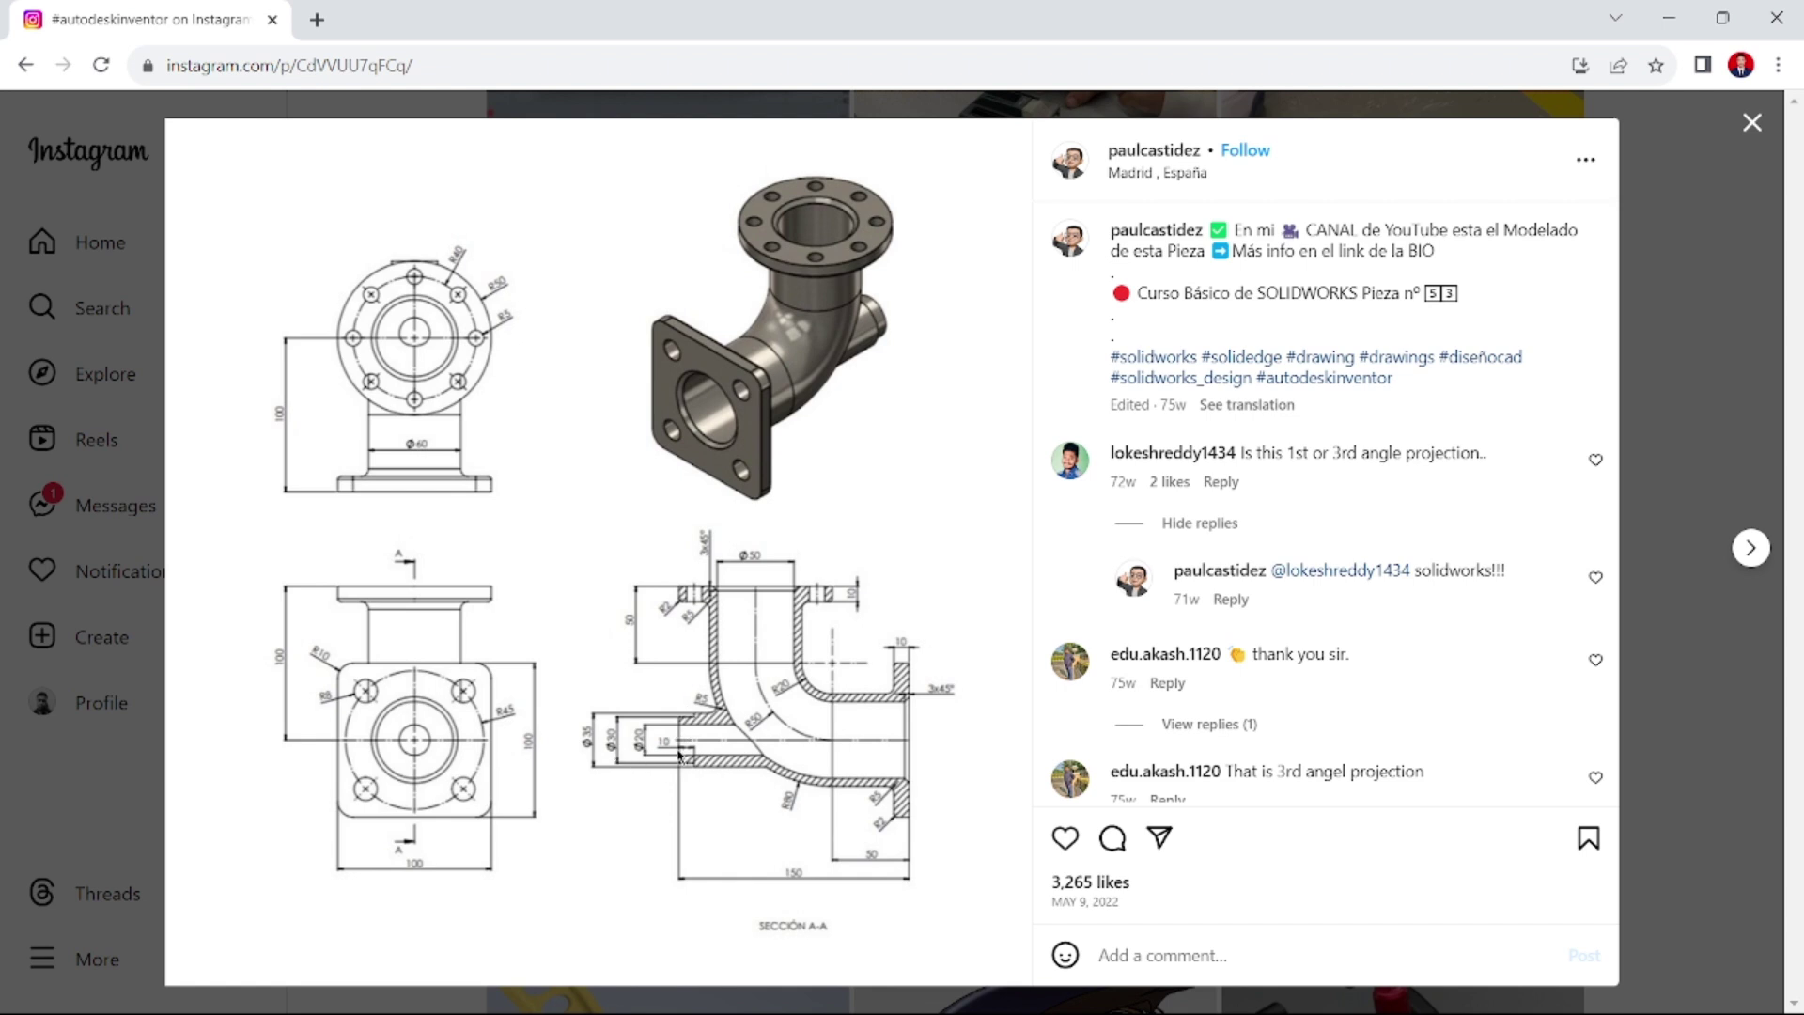
pyautogui.hotkey('alt', 'Tab')
pyautogui.scroll(3, 1320, 470)
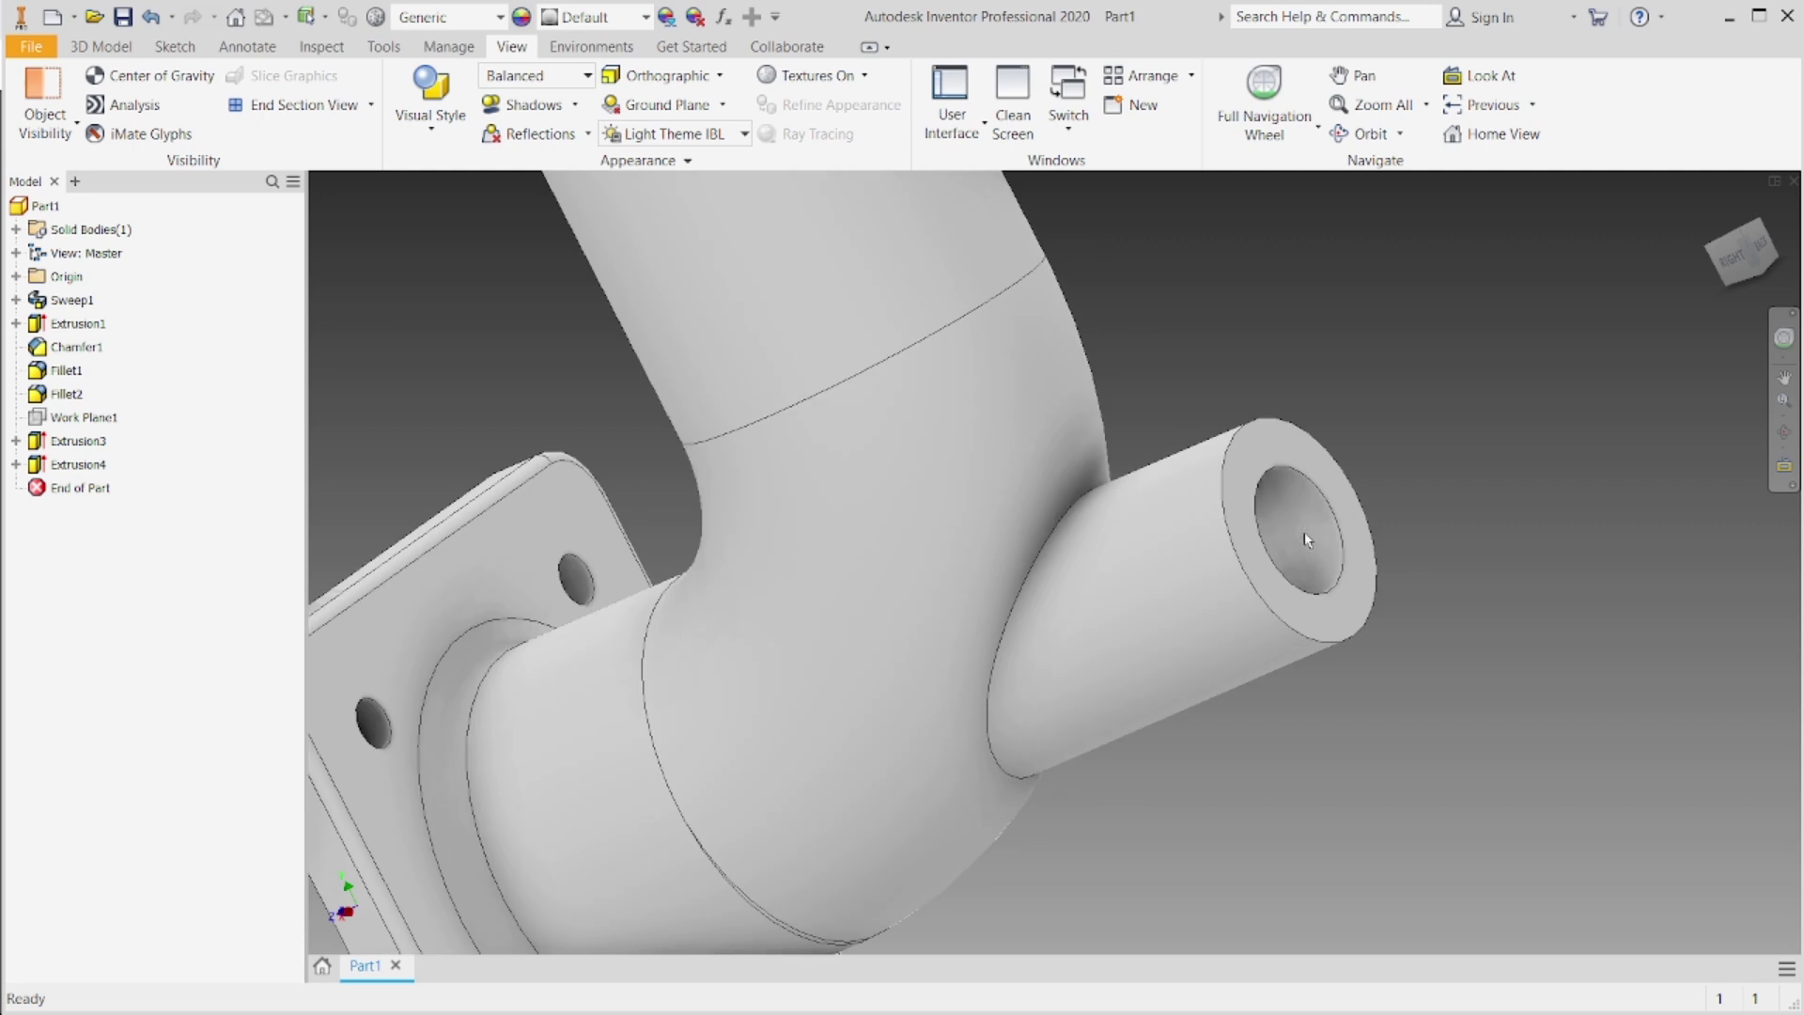
pyautogui.click(1320, 470)
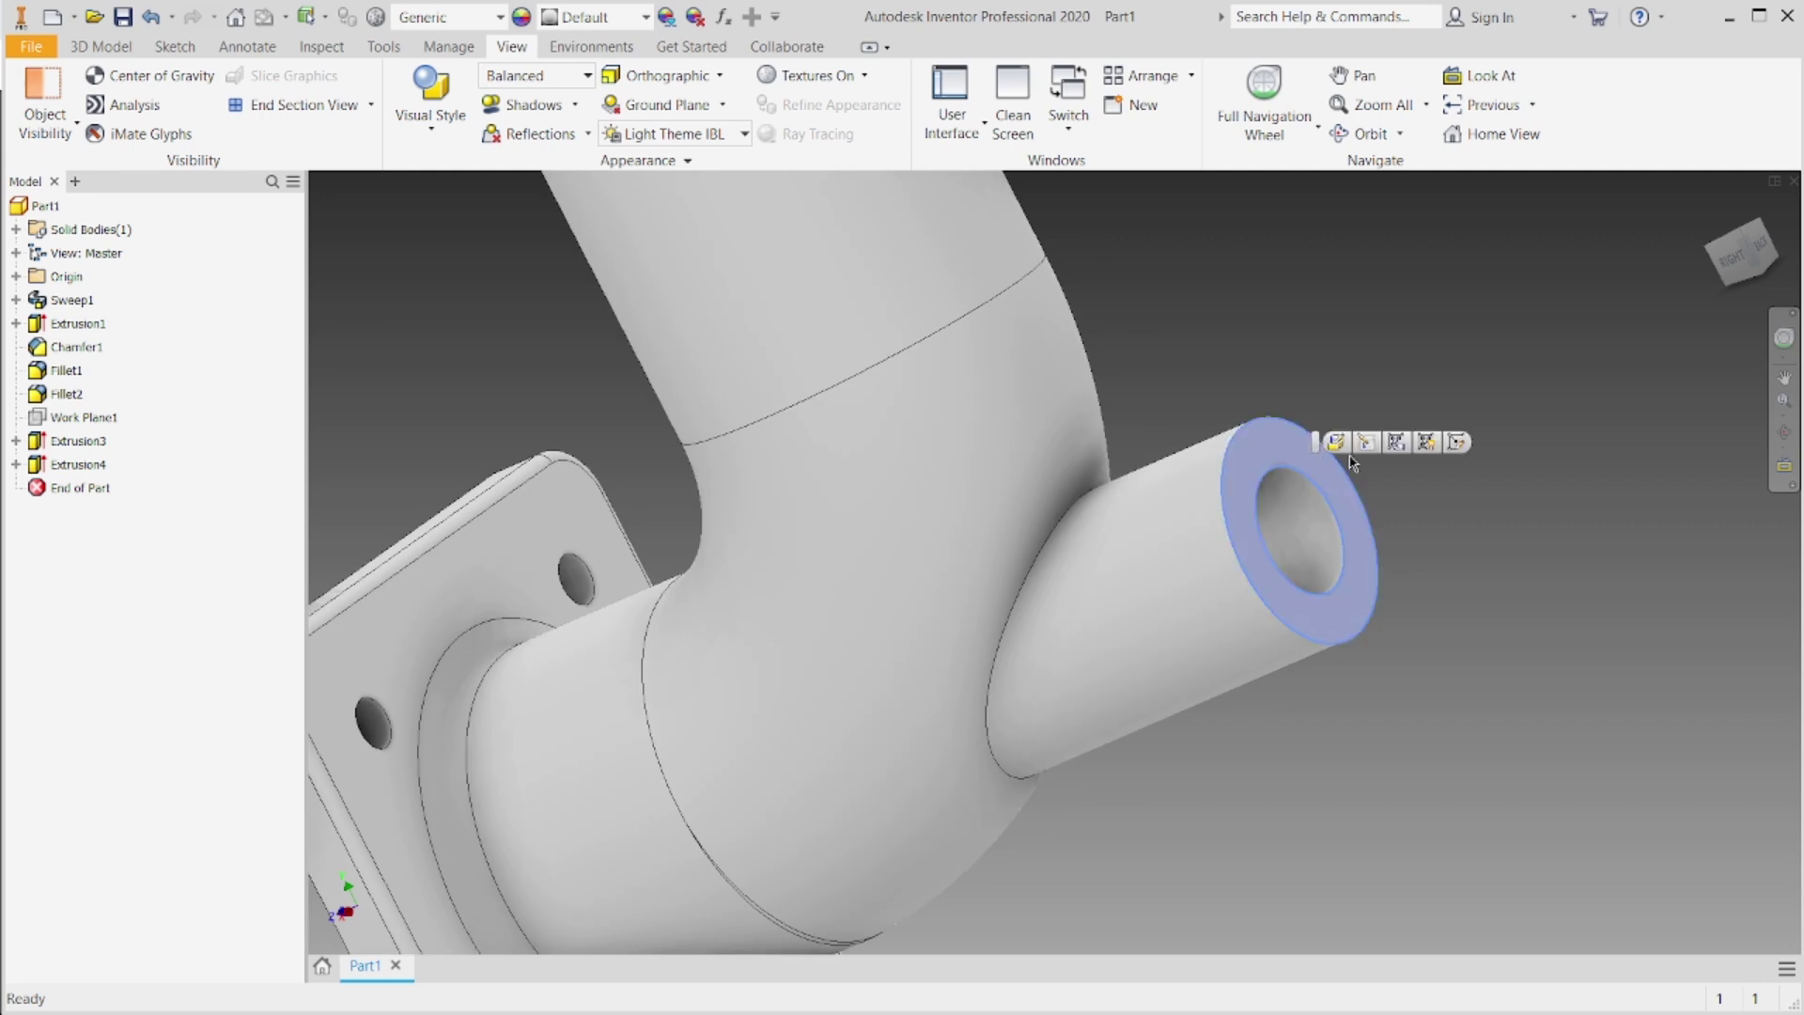
pyautogui.click(1458, 442)
pyautogui.click(182, 85)
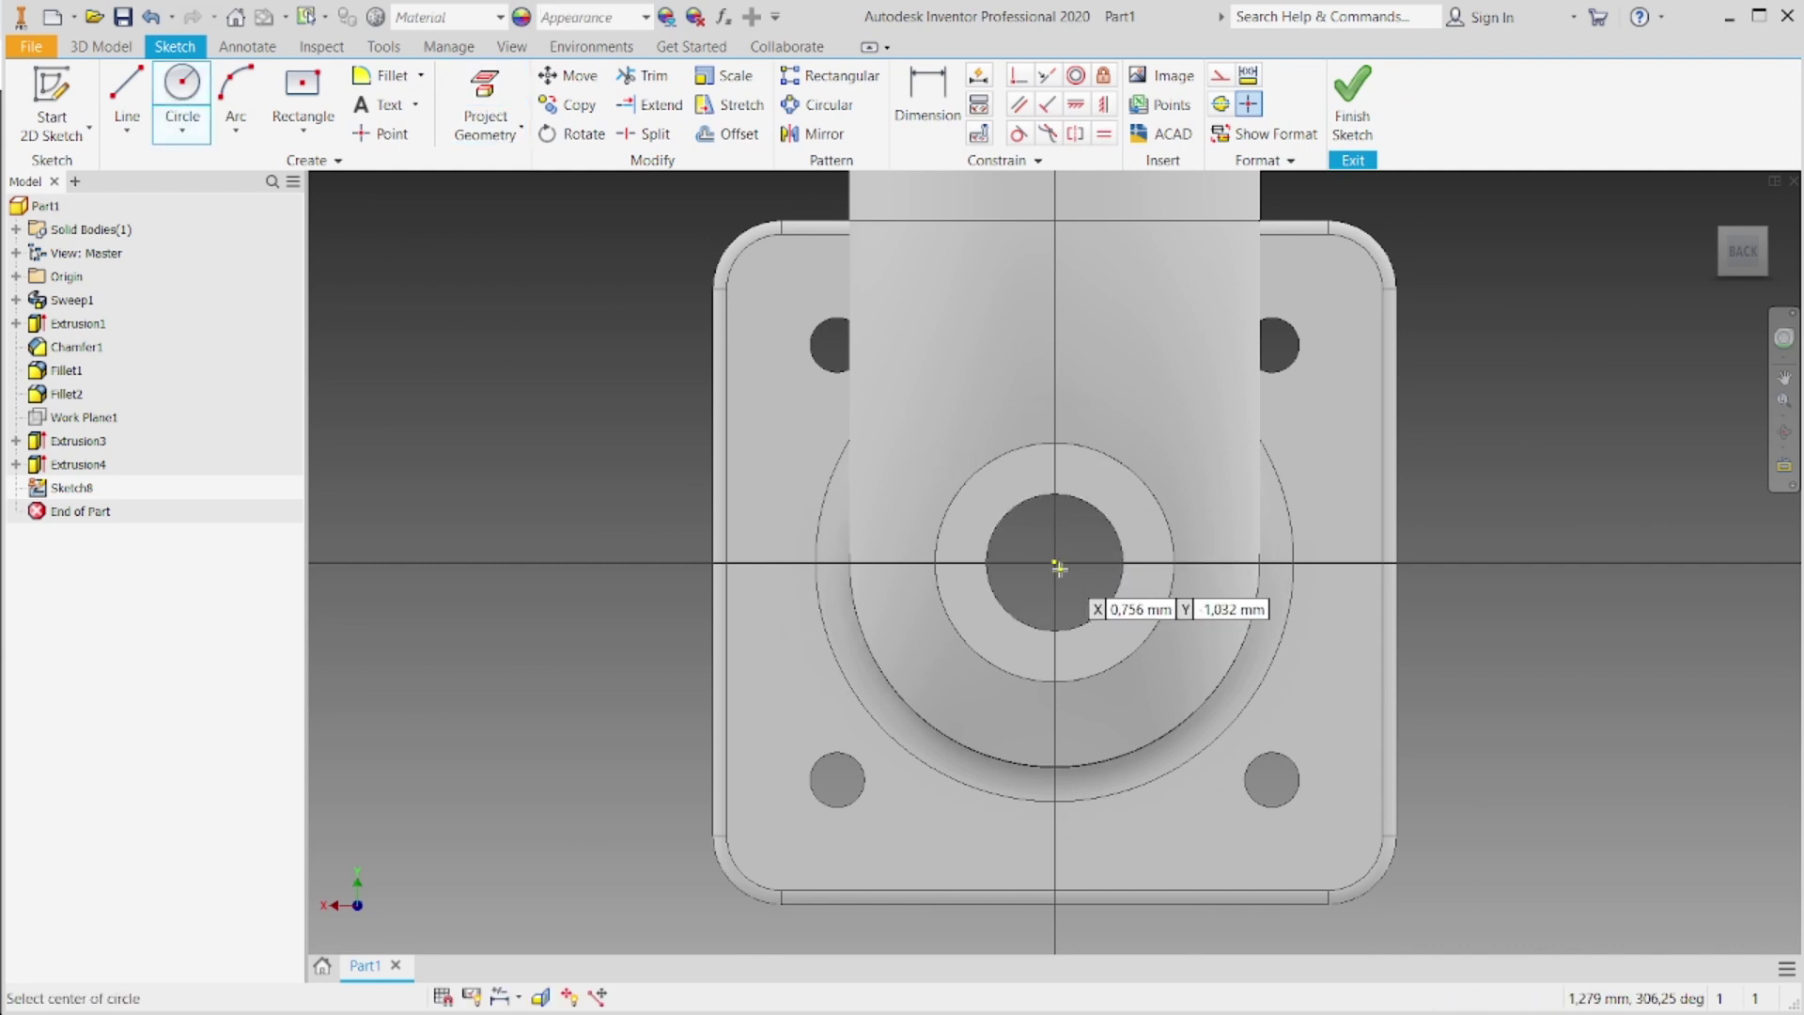
pyautogui.click(494, 90)
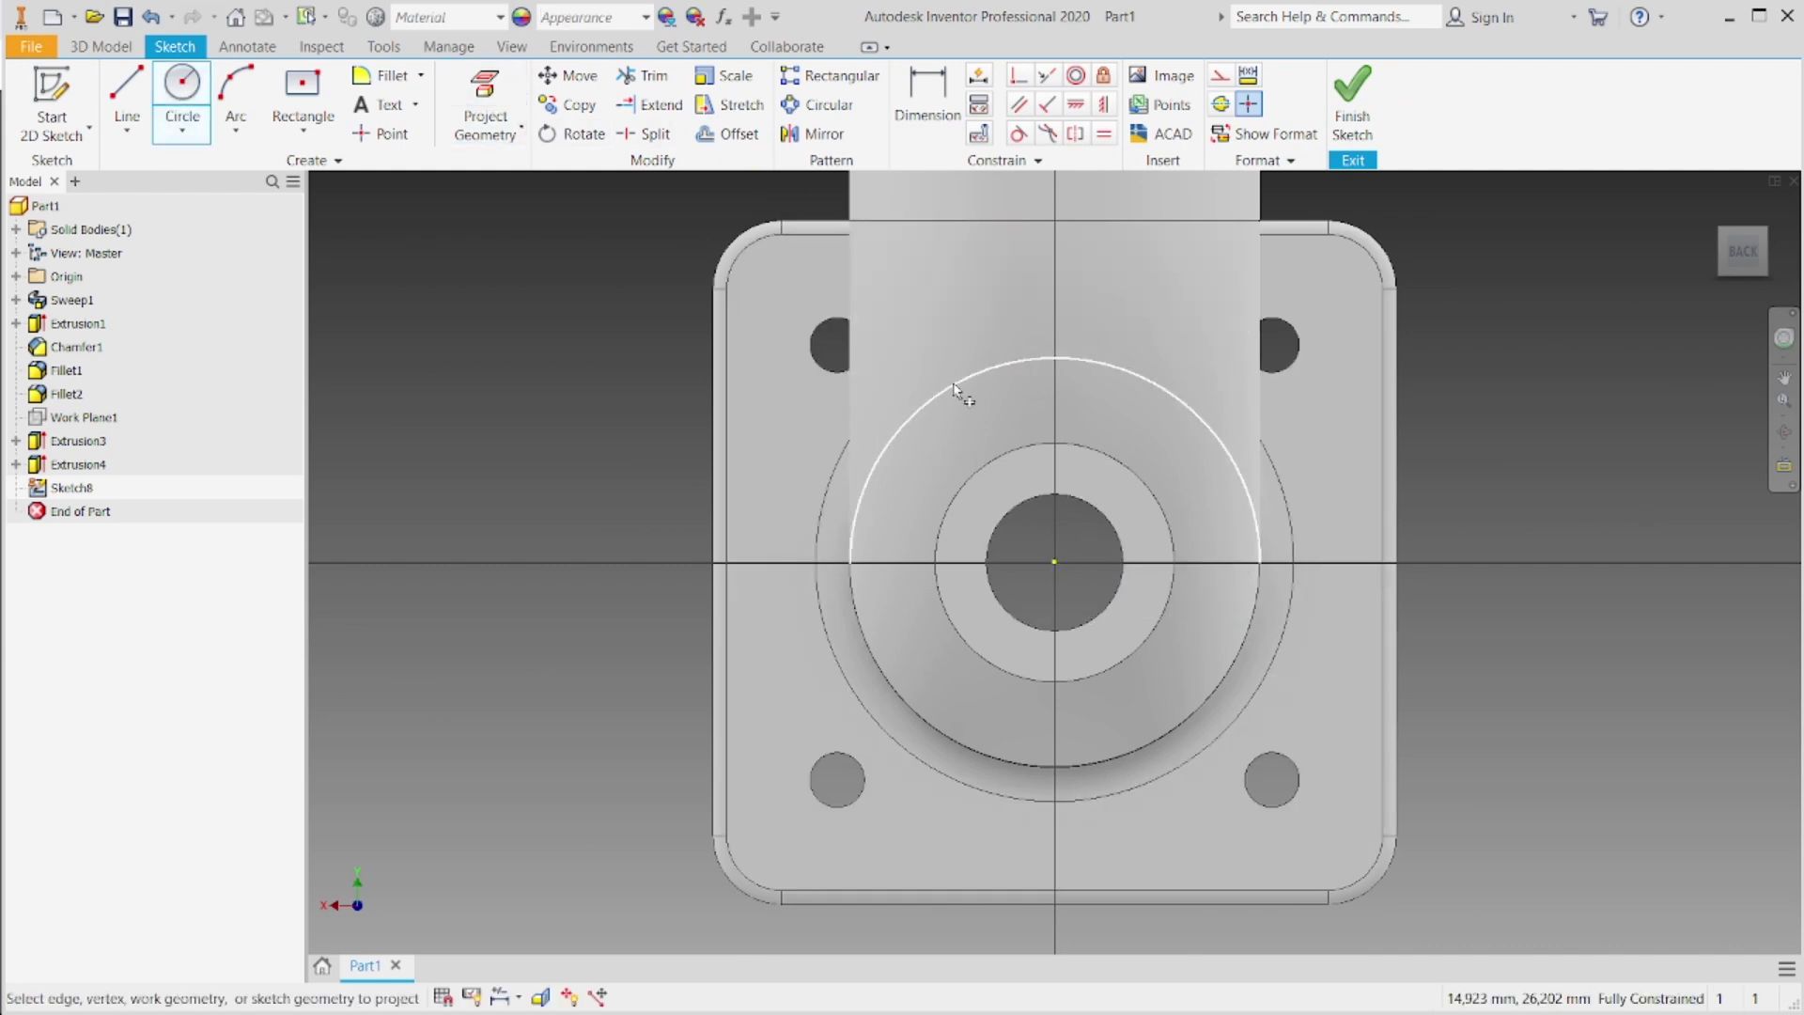
pyautogui.click(1001, 458)
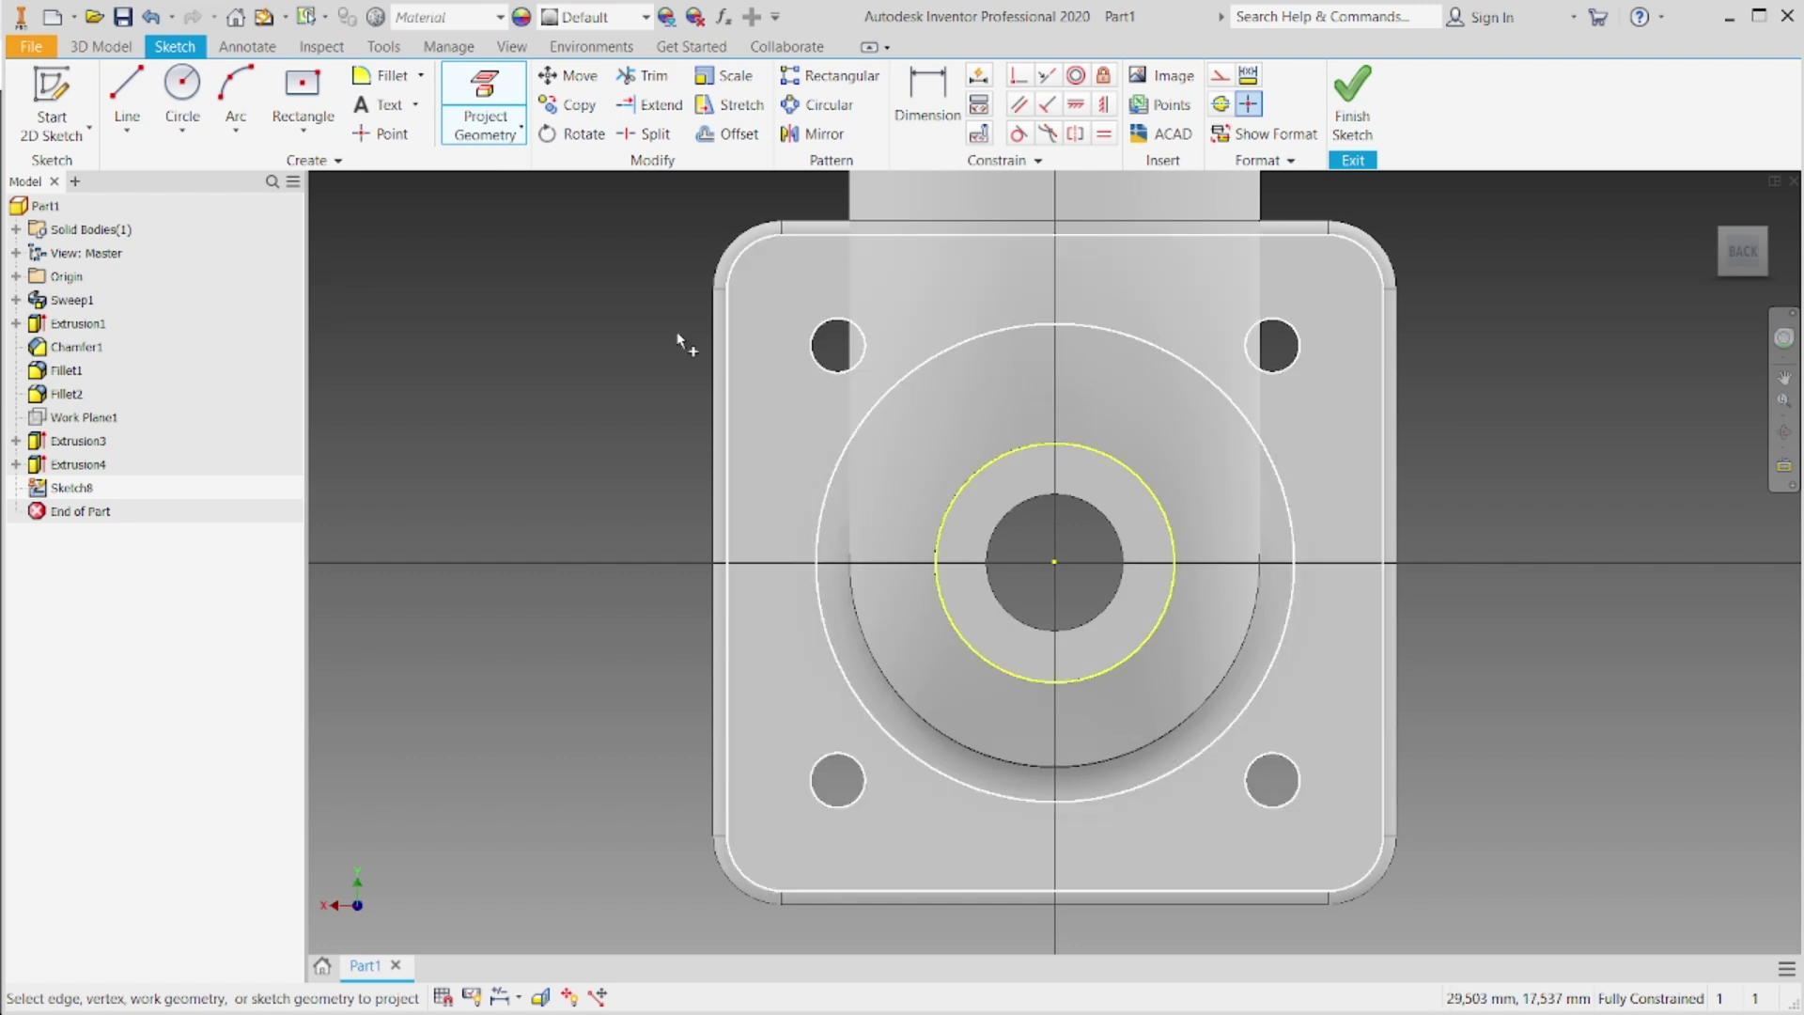
# Step: Draw a 30 mm diameter circle concentric with the branch bore, per the reference drawing, and finish the sketch
pyautogui.click(182, 84)
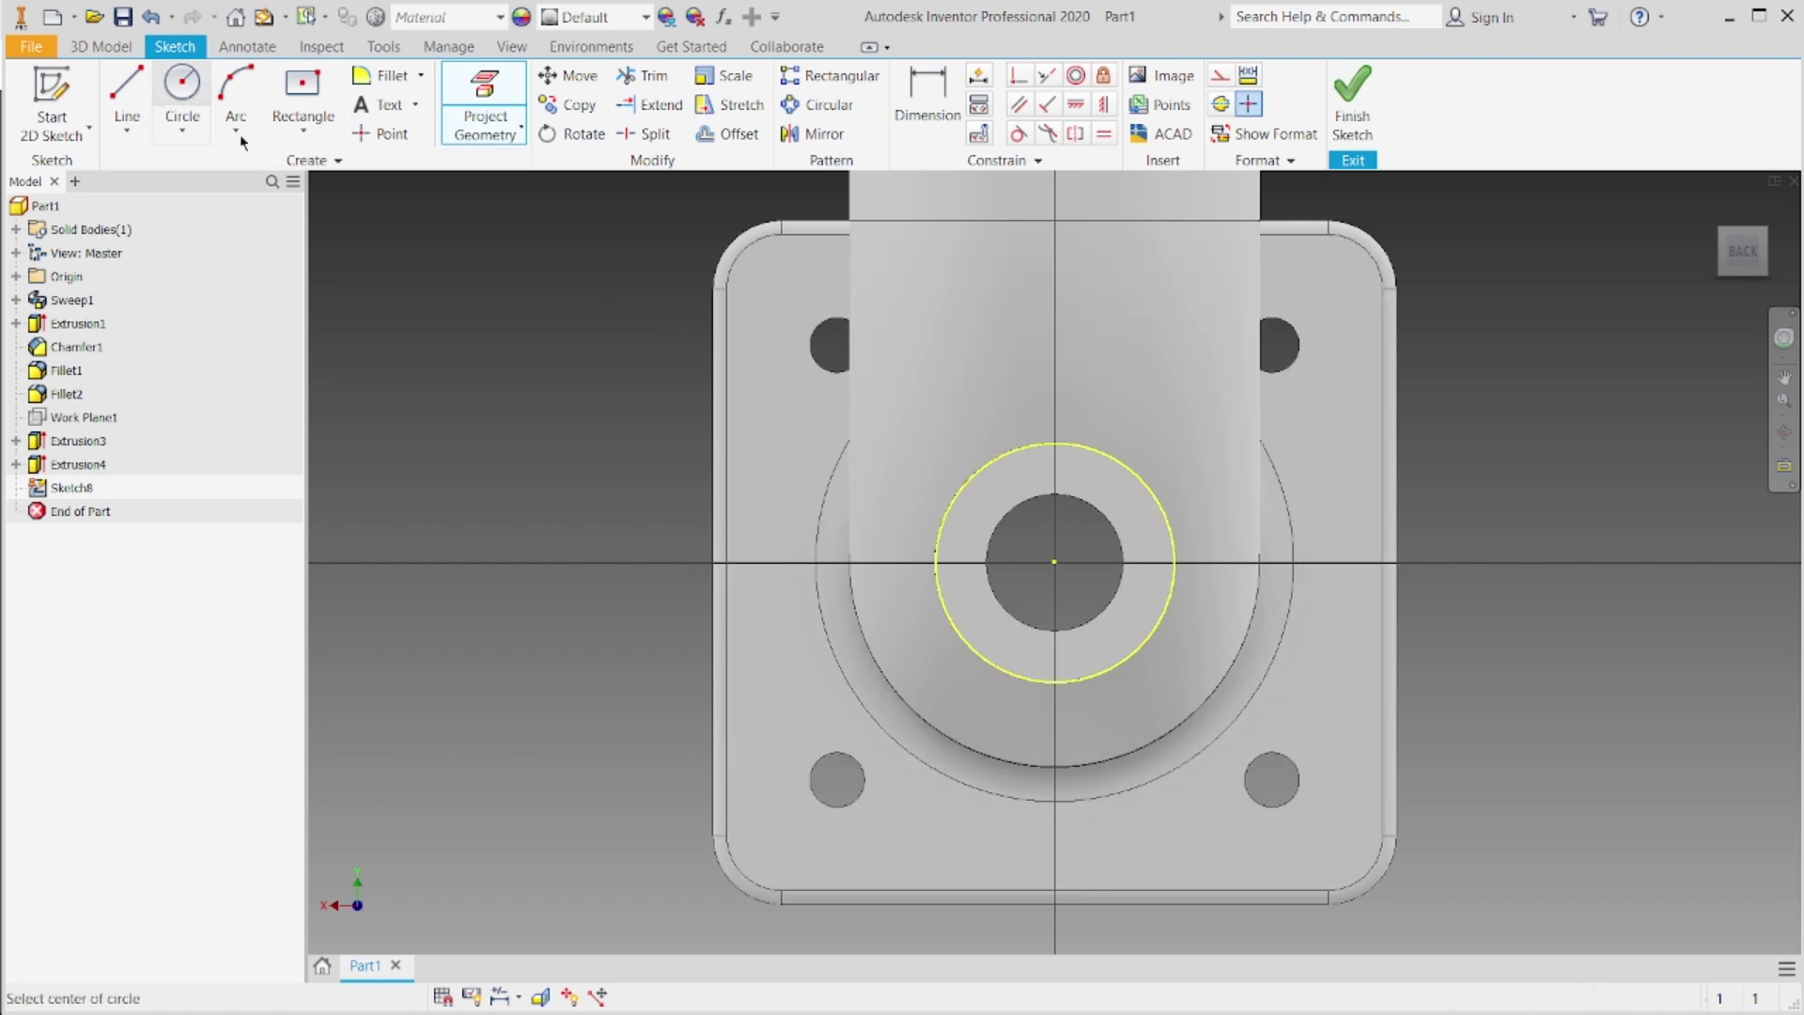
pyautogui.click(1053, 563)
pyautogui.hotkey('alt', 'Tab')
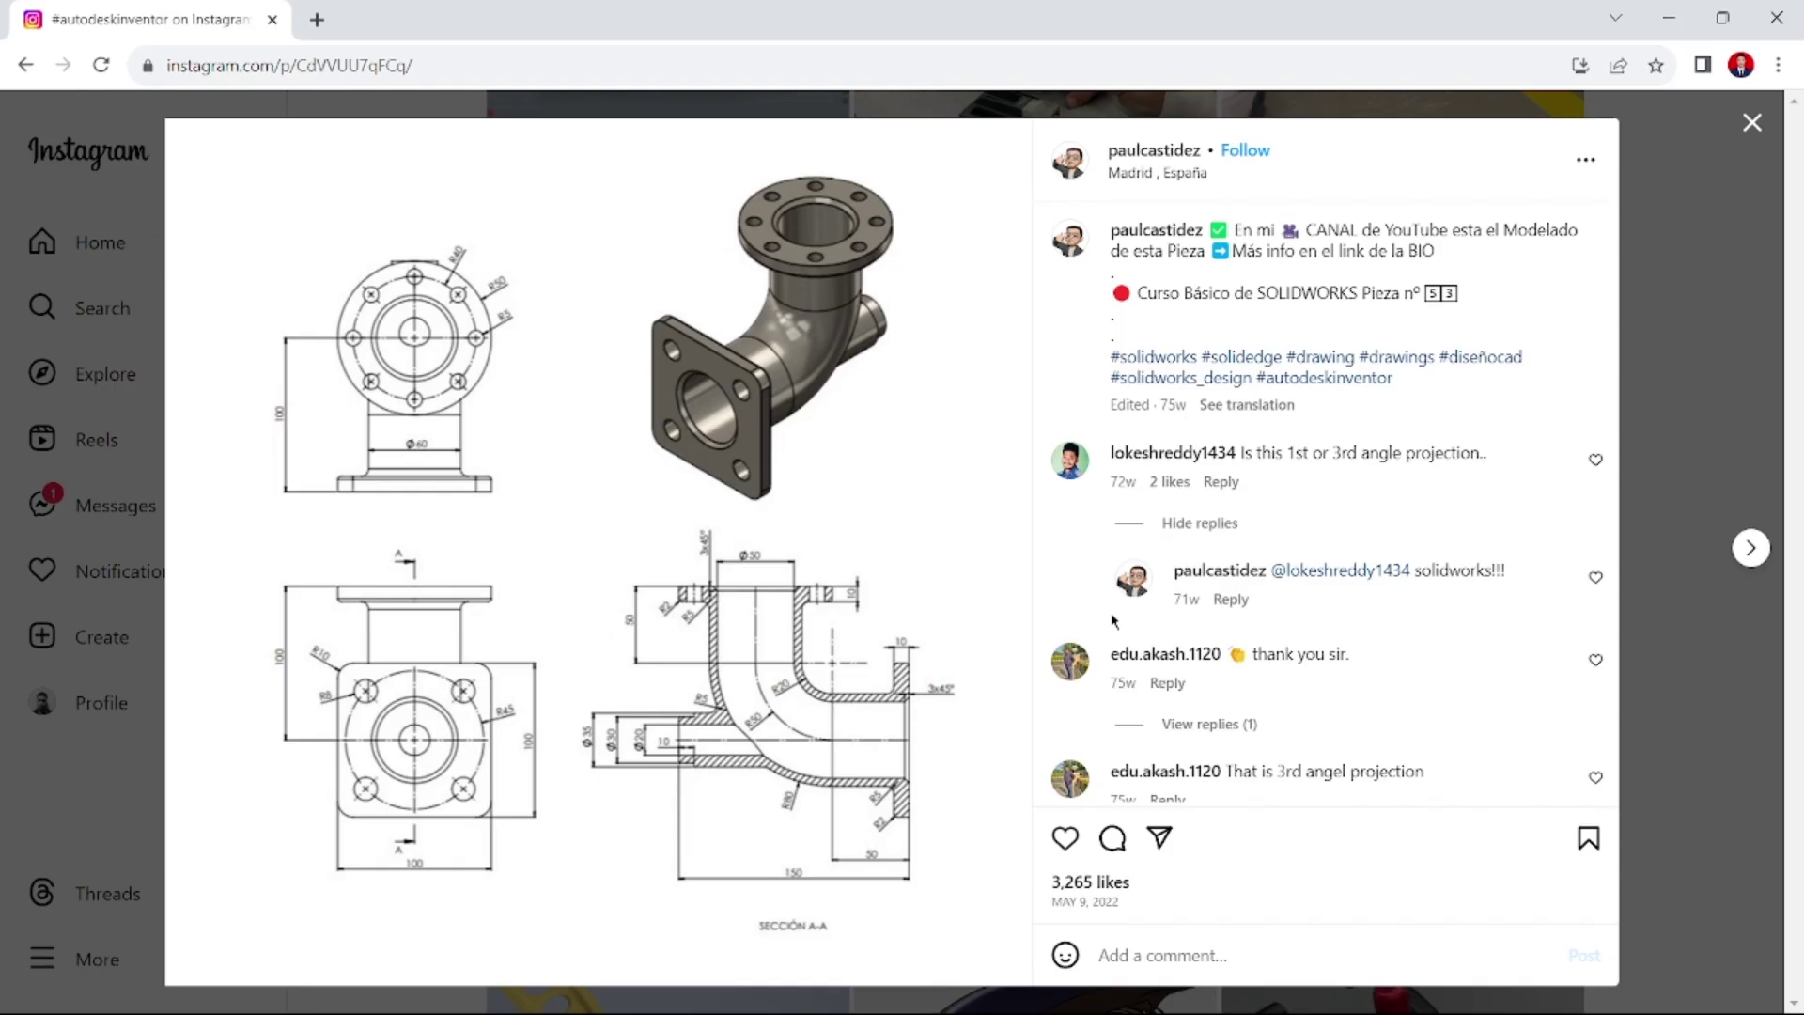
pyautogui.hotkey('alt', 'Tab')
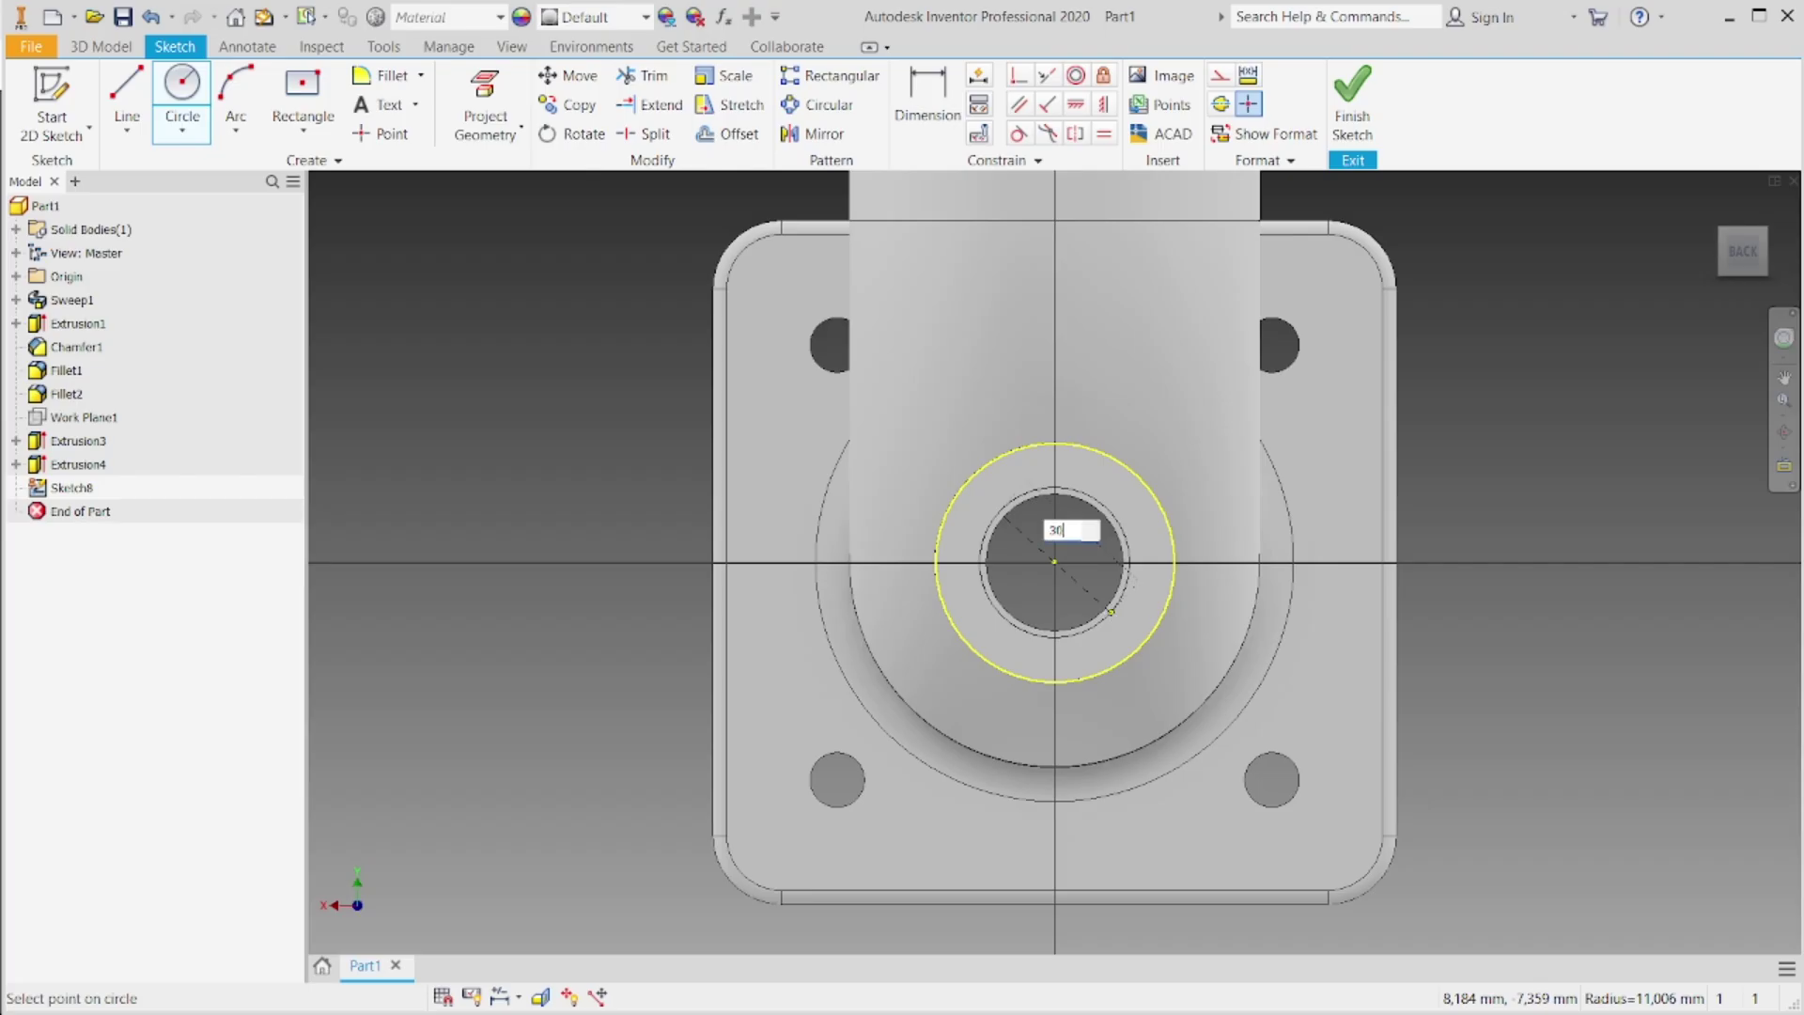
pyautogui.press('Return')
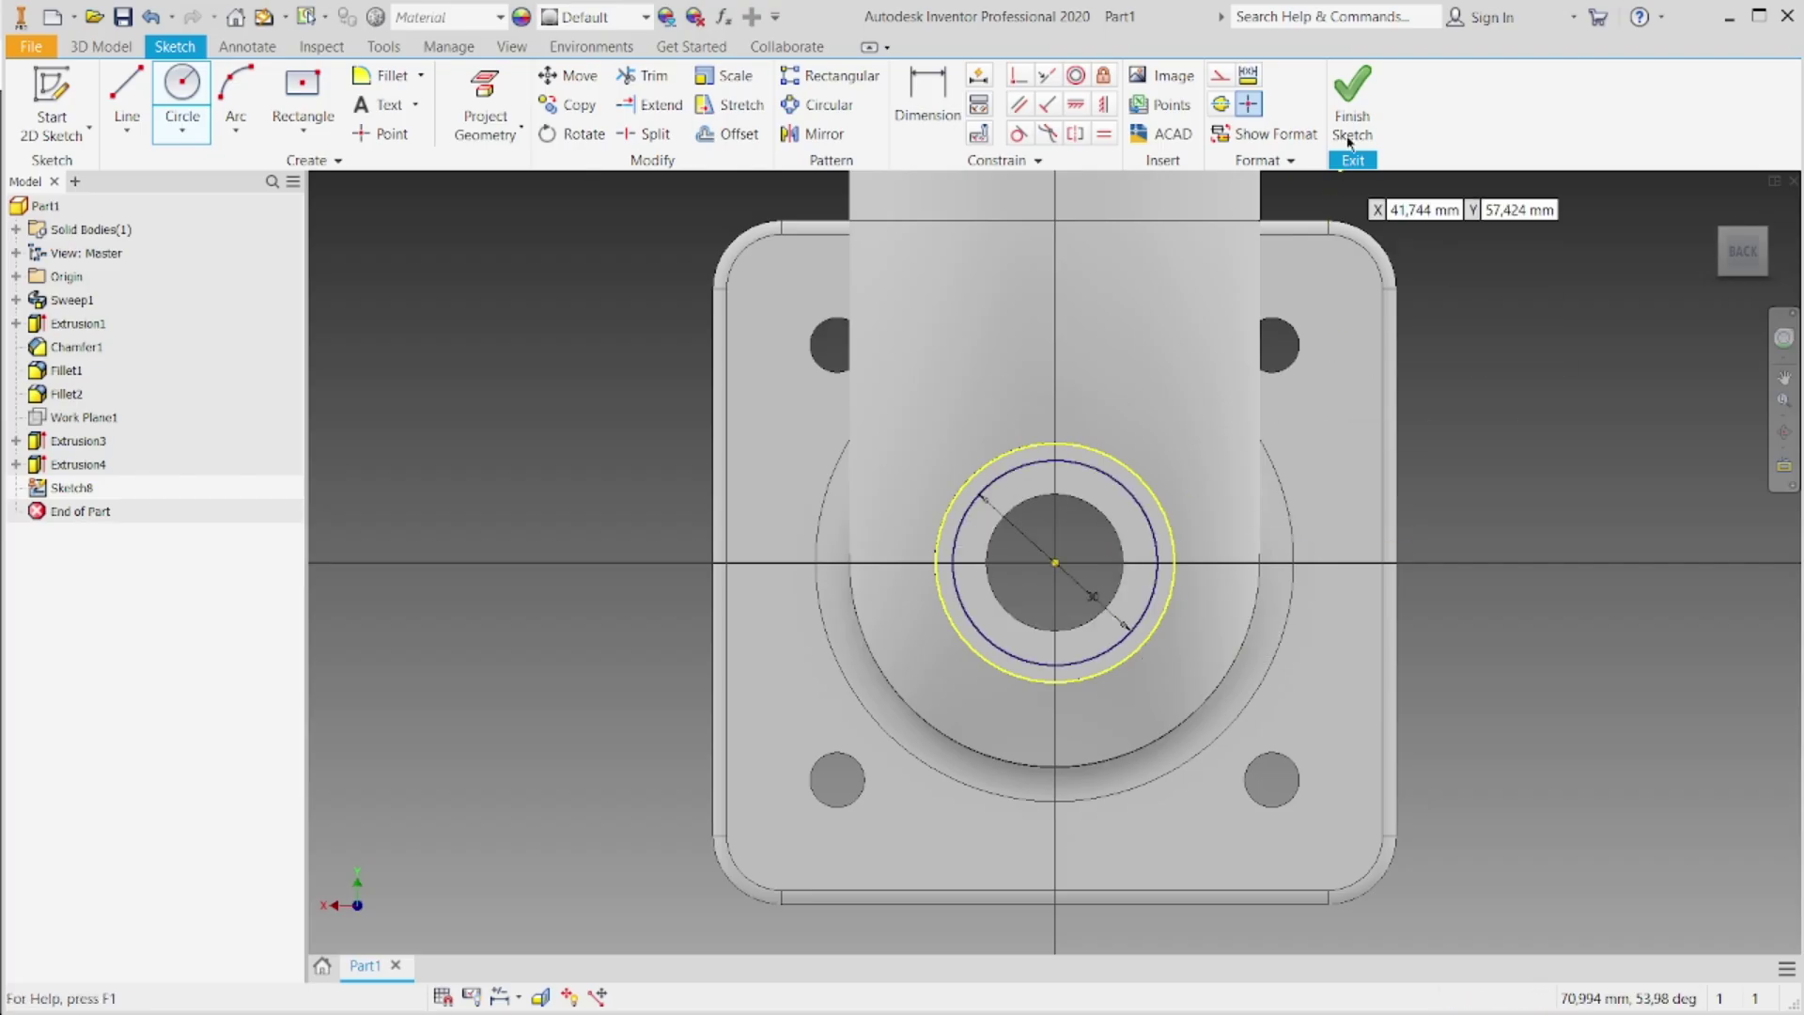
pyautogui.click(1352, 99)
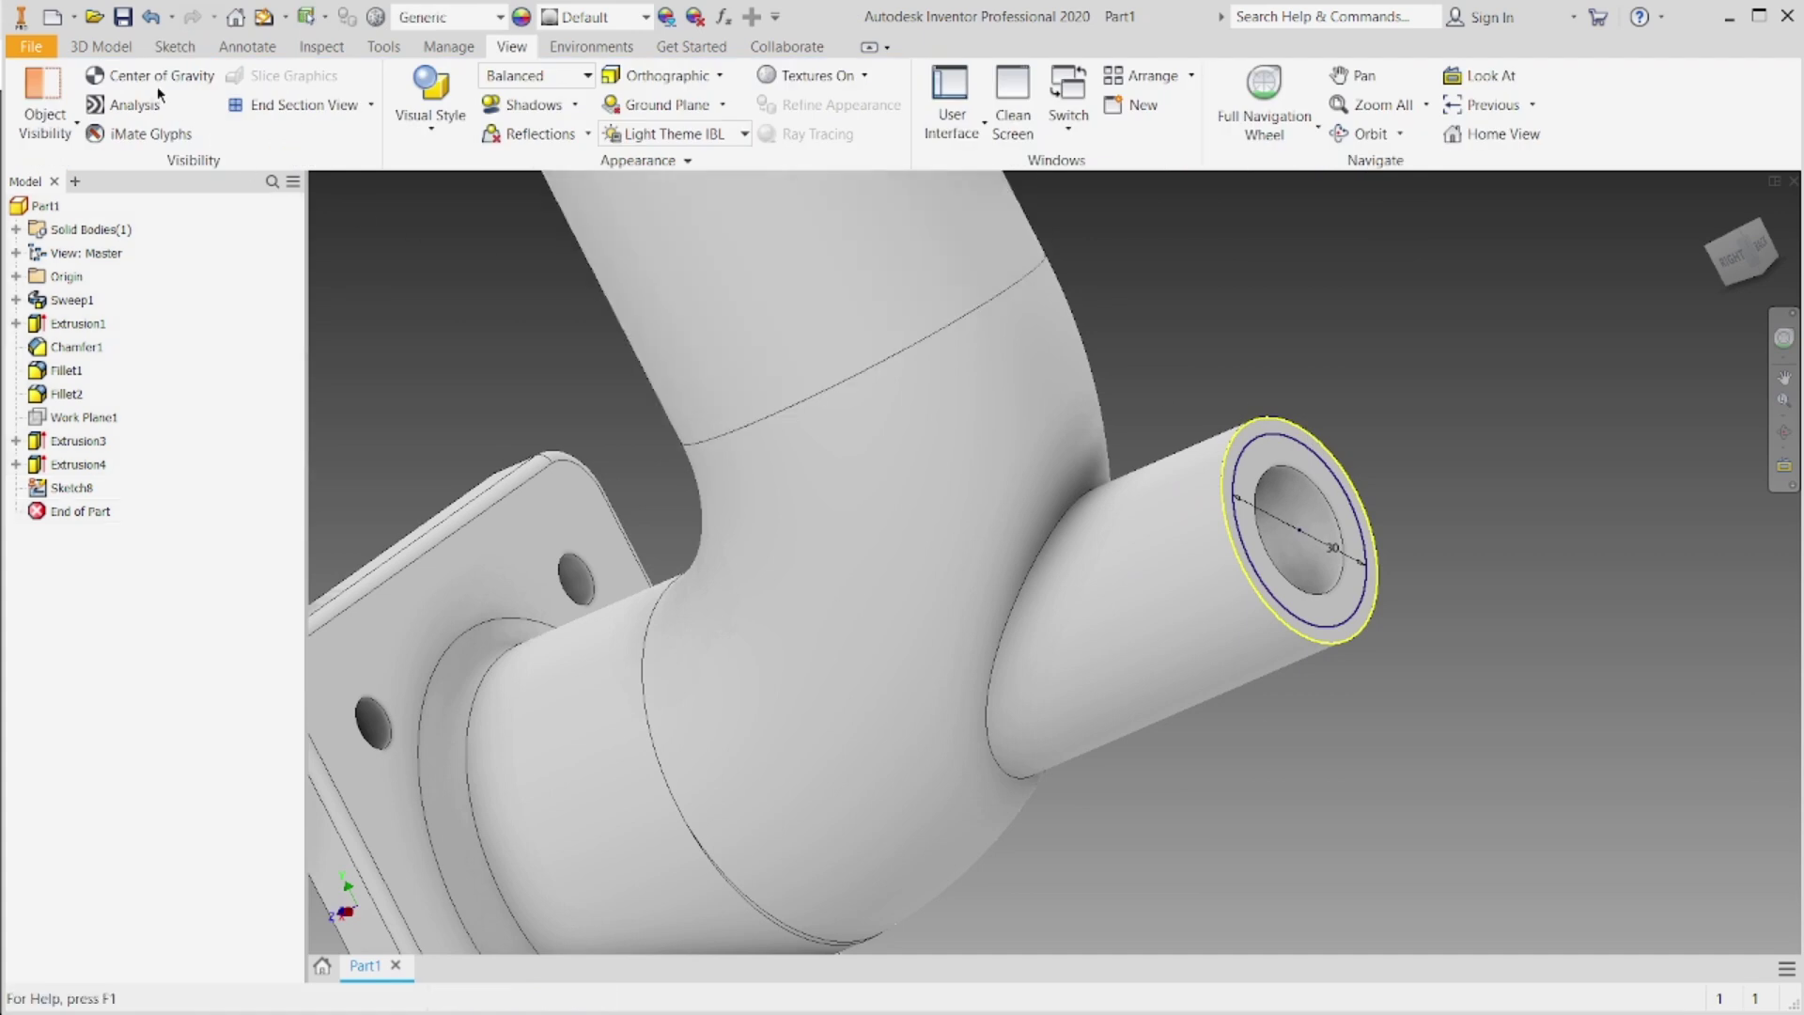
# Step: Extrude the ring between the 30 mm circle and the branch's outer edge 10 mm inward as a cut
pyautogui.click(100, 47)
pyautogui.click(127, 103)
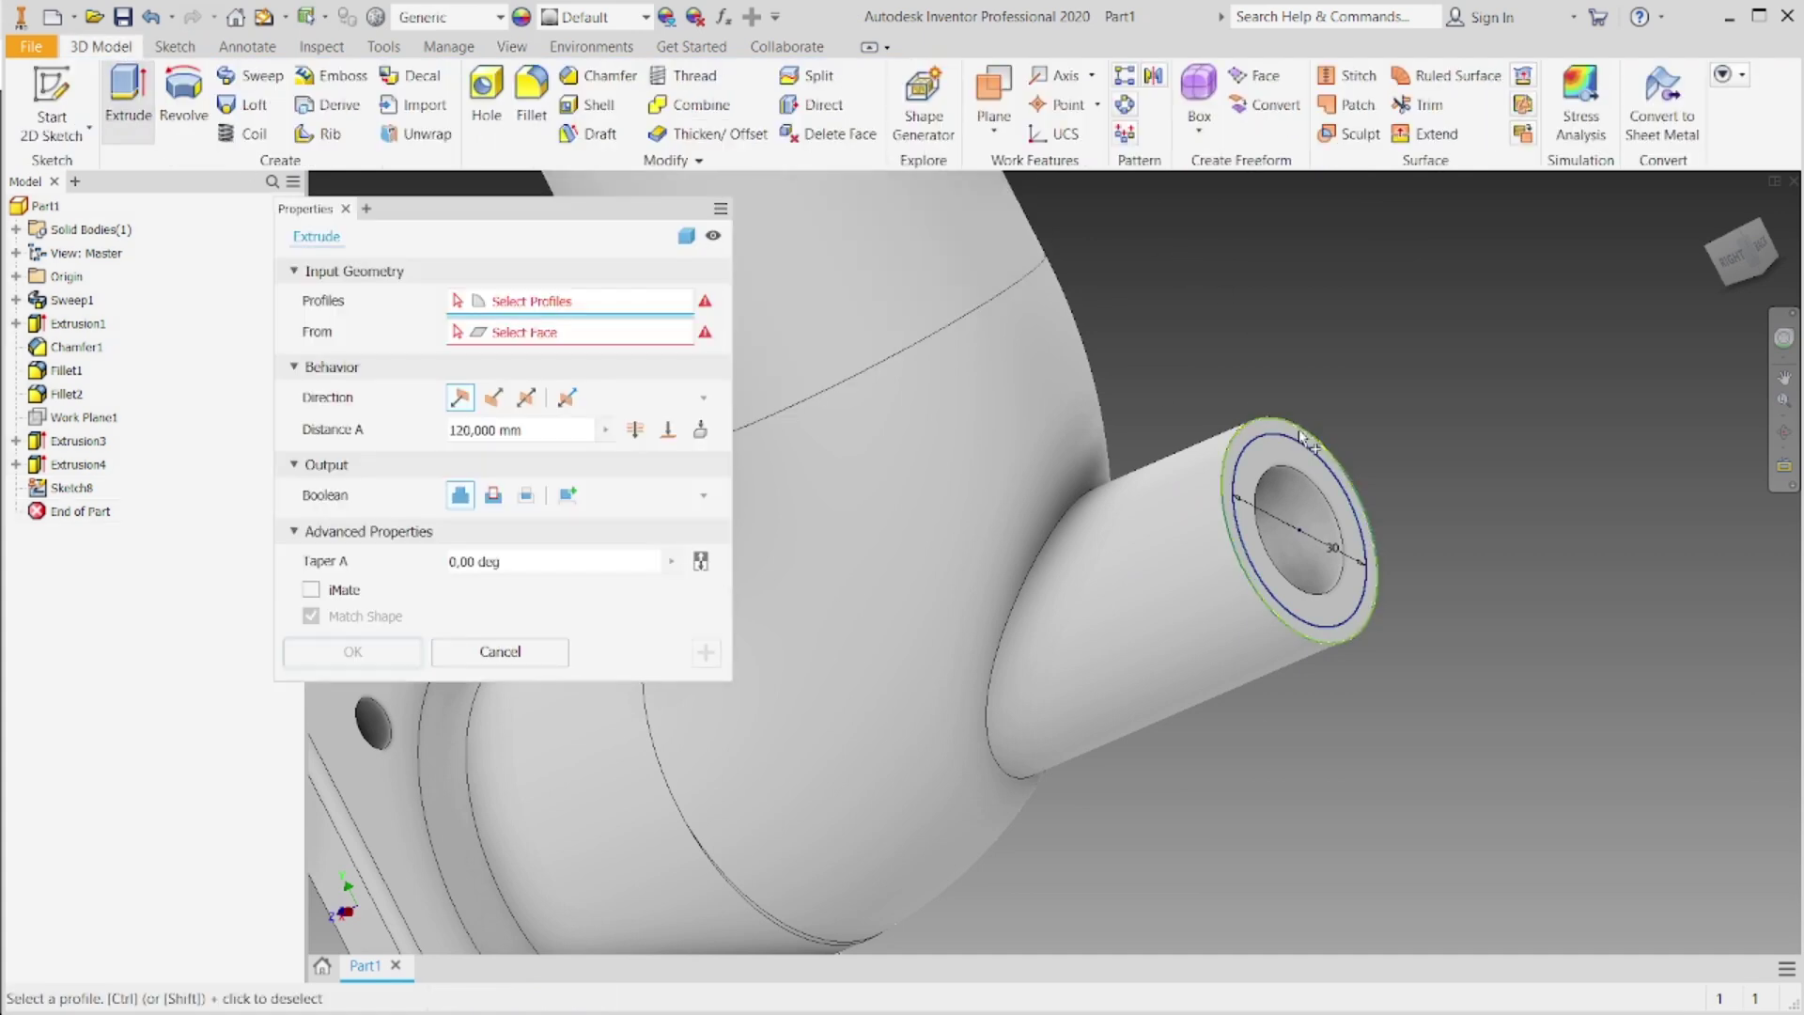
pyautogui.scroll(3, 1334, 460)
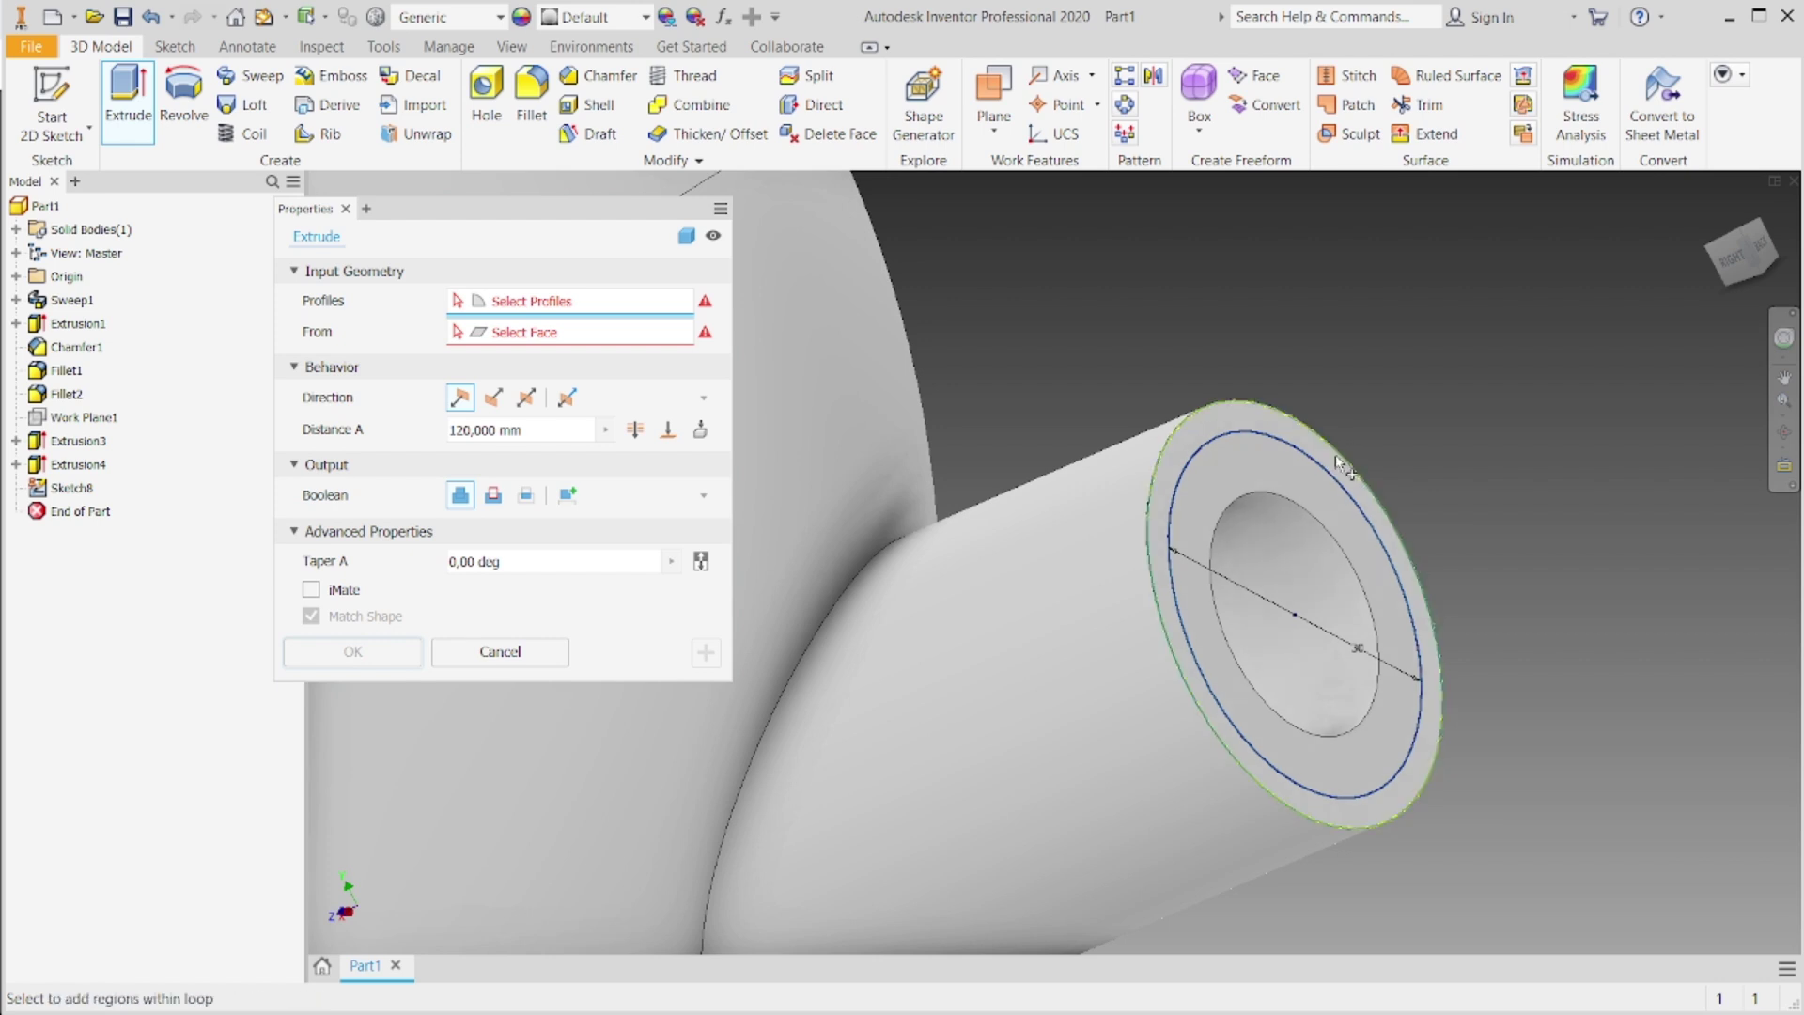
pyautogui.click(1344, 464)
pyautogui.scroll(-5, 1344, 459)
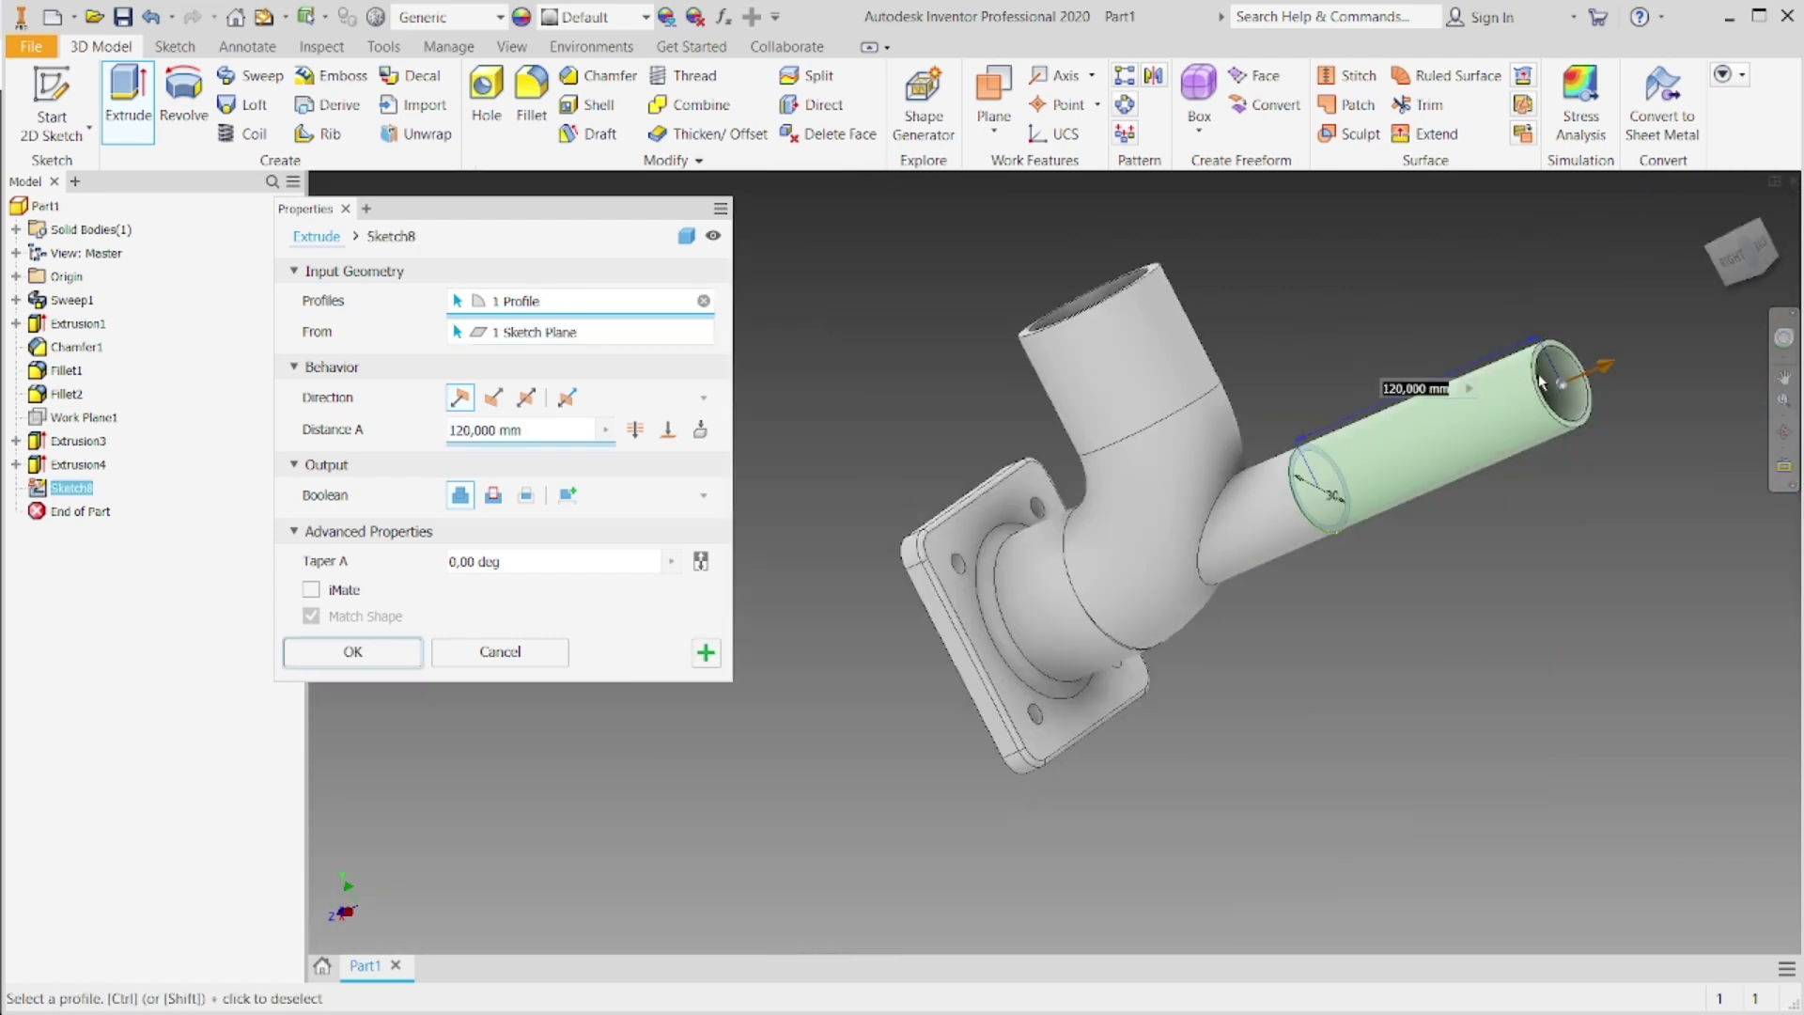
pyautogui.click(492, 397)
pyautogui.click(492, 496)
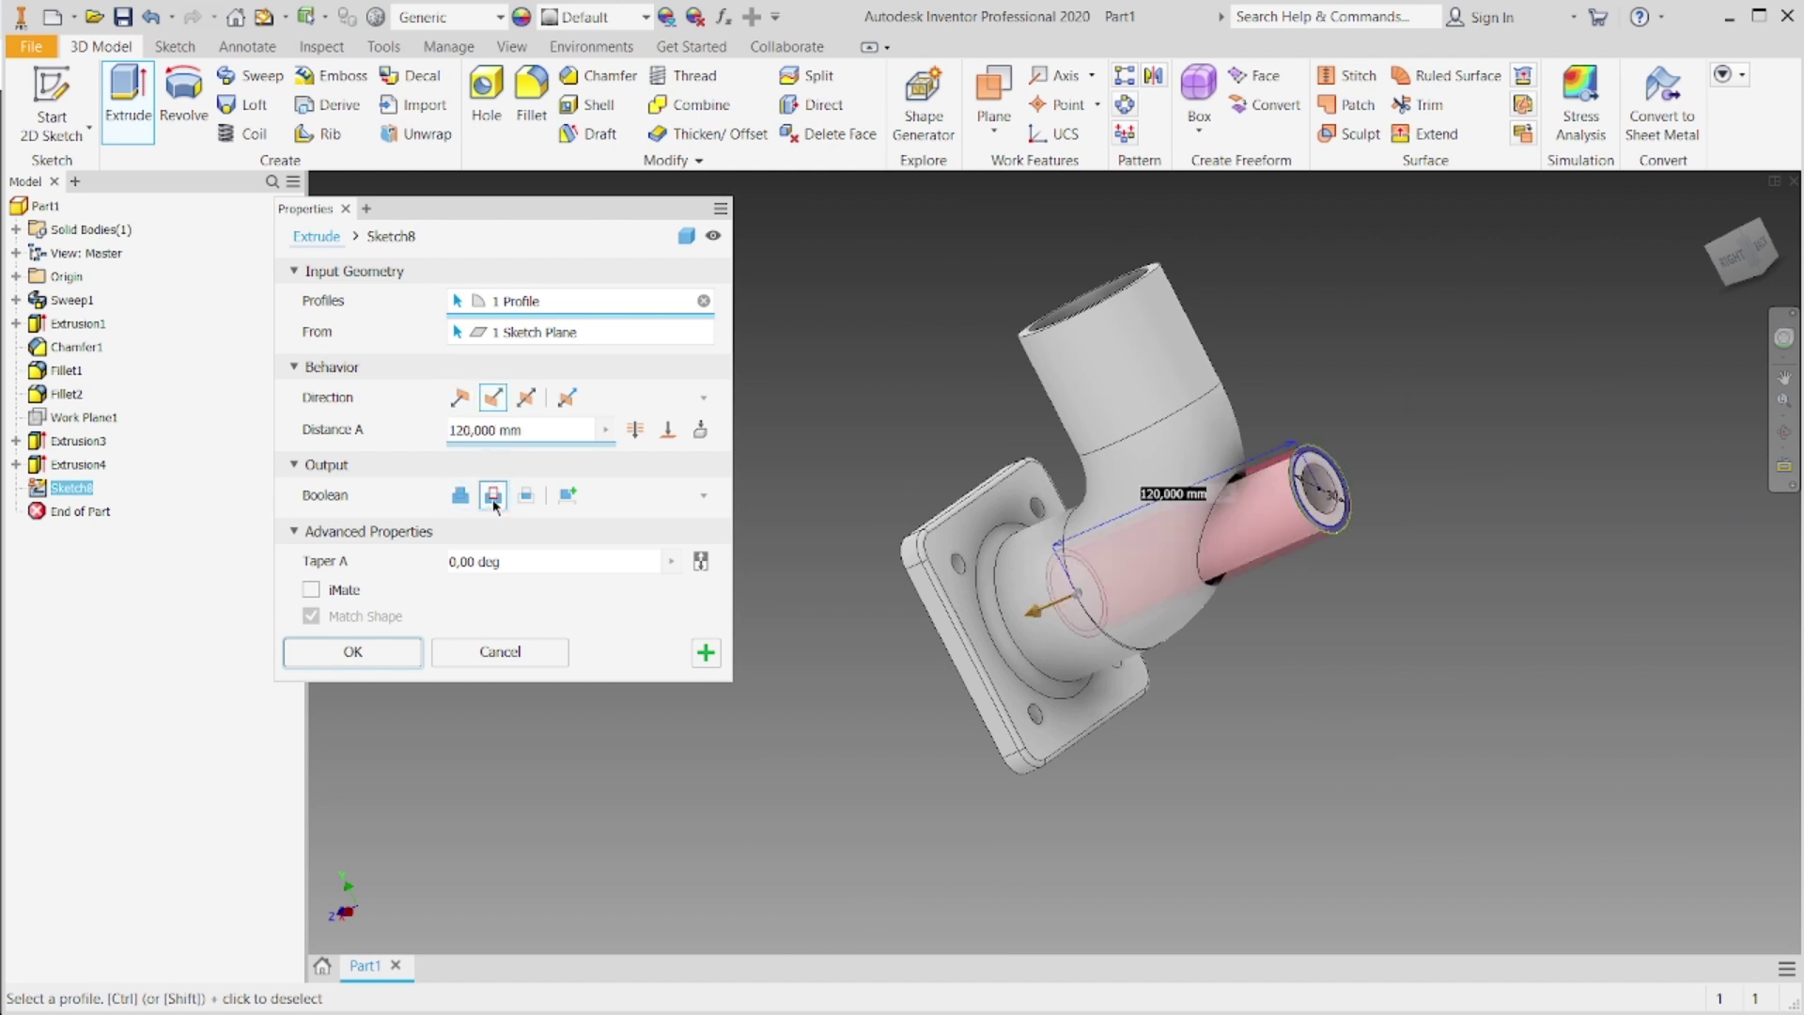
pyautogui.doubleClick(498, 430)
pyautogui.write('10')
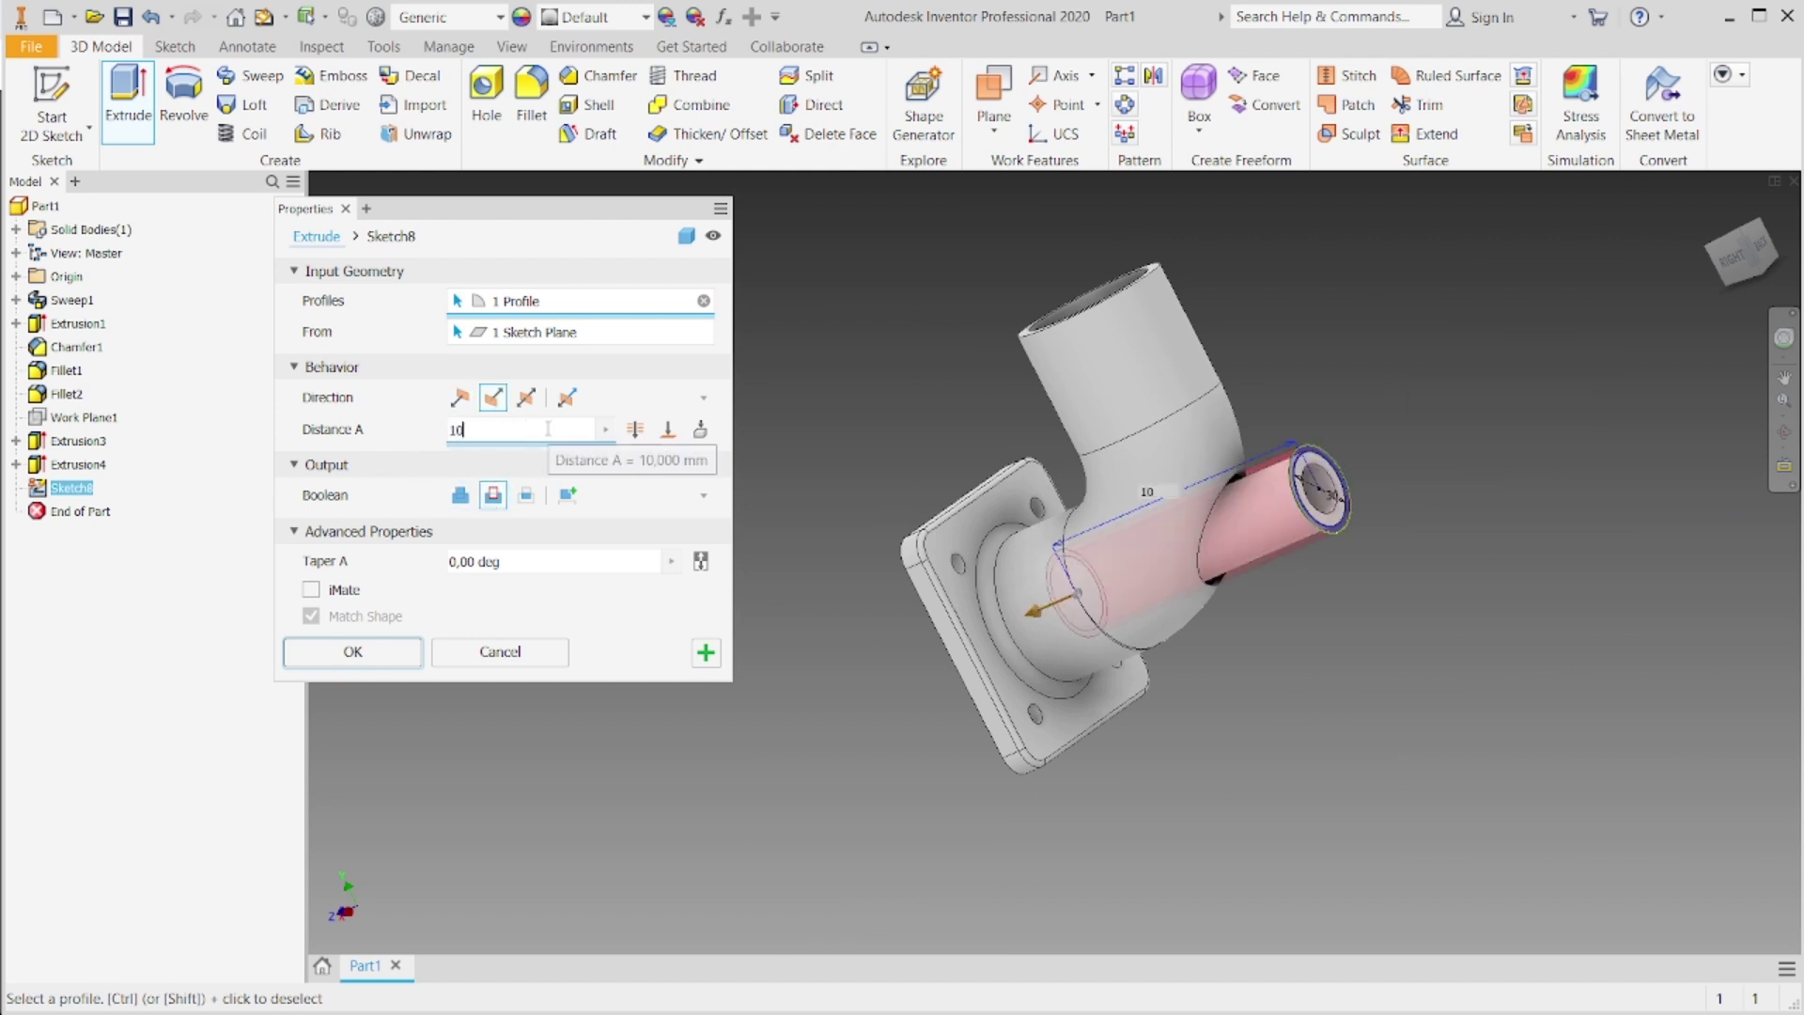
pyautogui.scroll(5, 1329, 508)
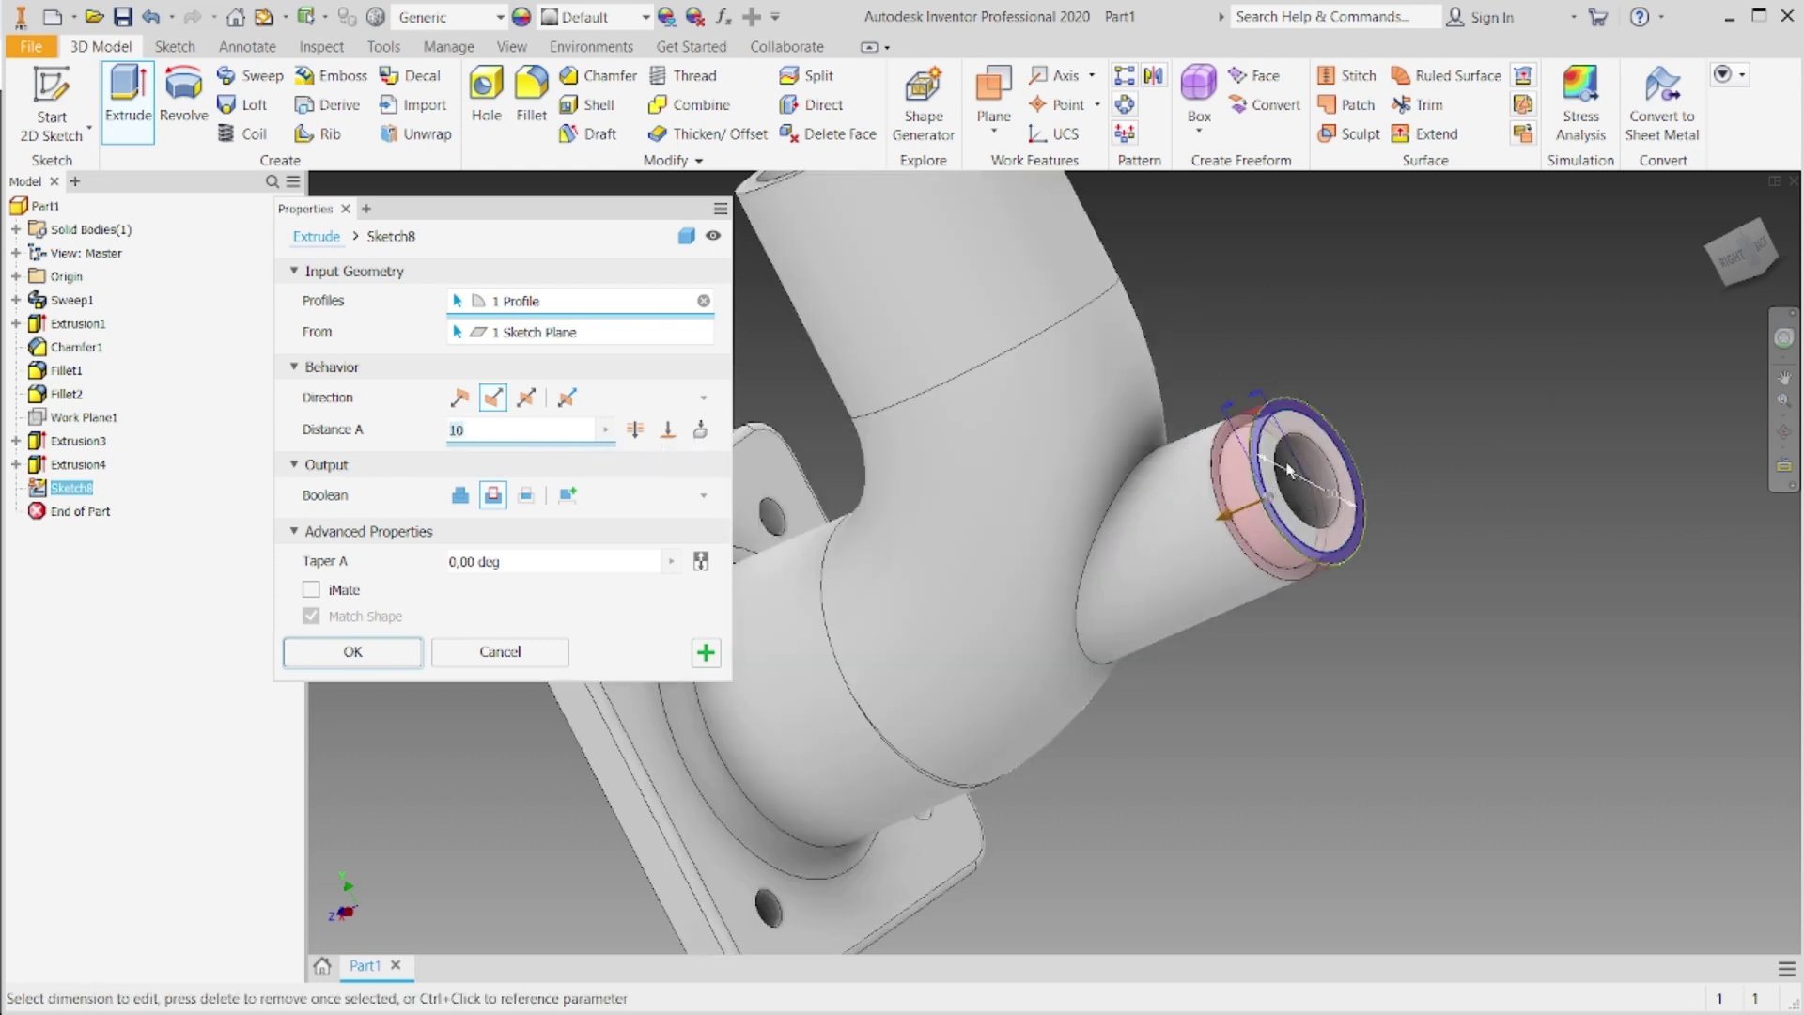
pyautogui.scroll(5, 1330, 508)
pyautogui.click(373, 662)
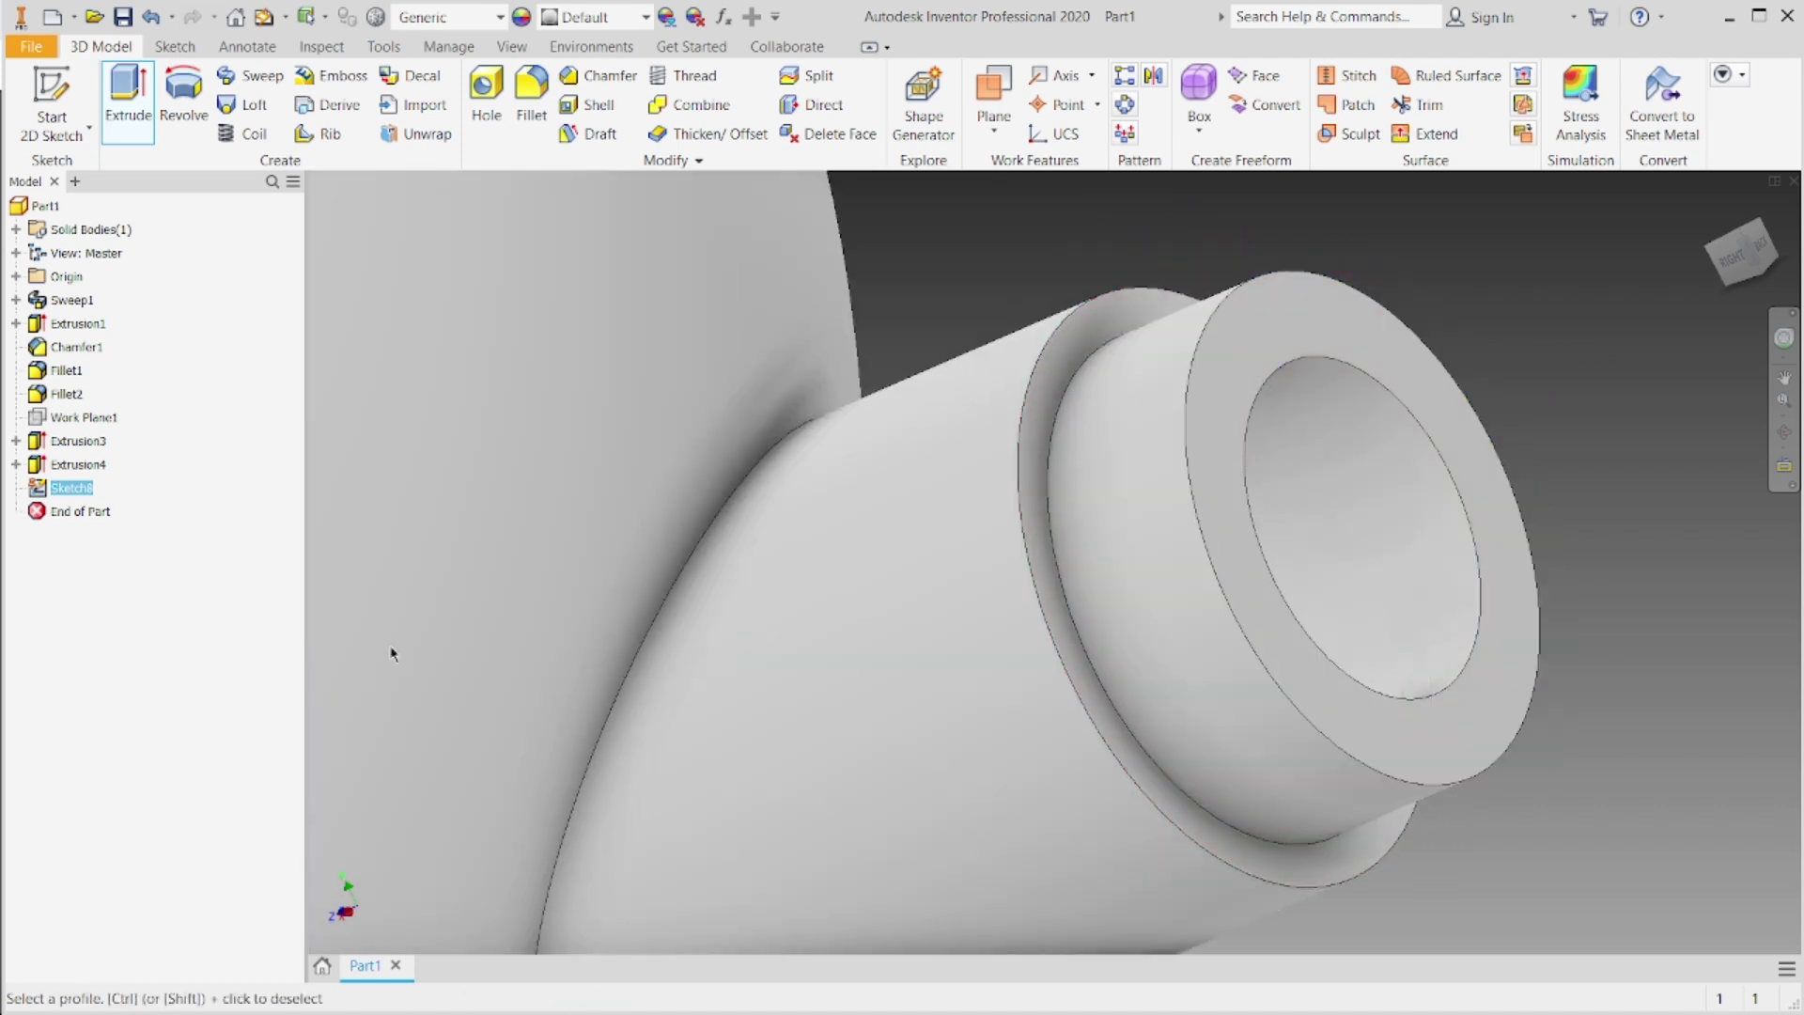
# Step: Check the square flange's bolt holes in the reference drawing in Chrome, and reopen the flange extrusion's sketch in Inventor for editing
pyautogui.scroll(-10, 955, 596)
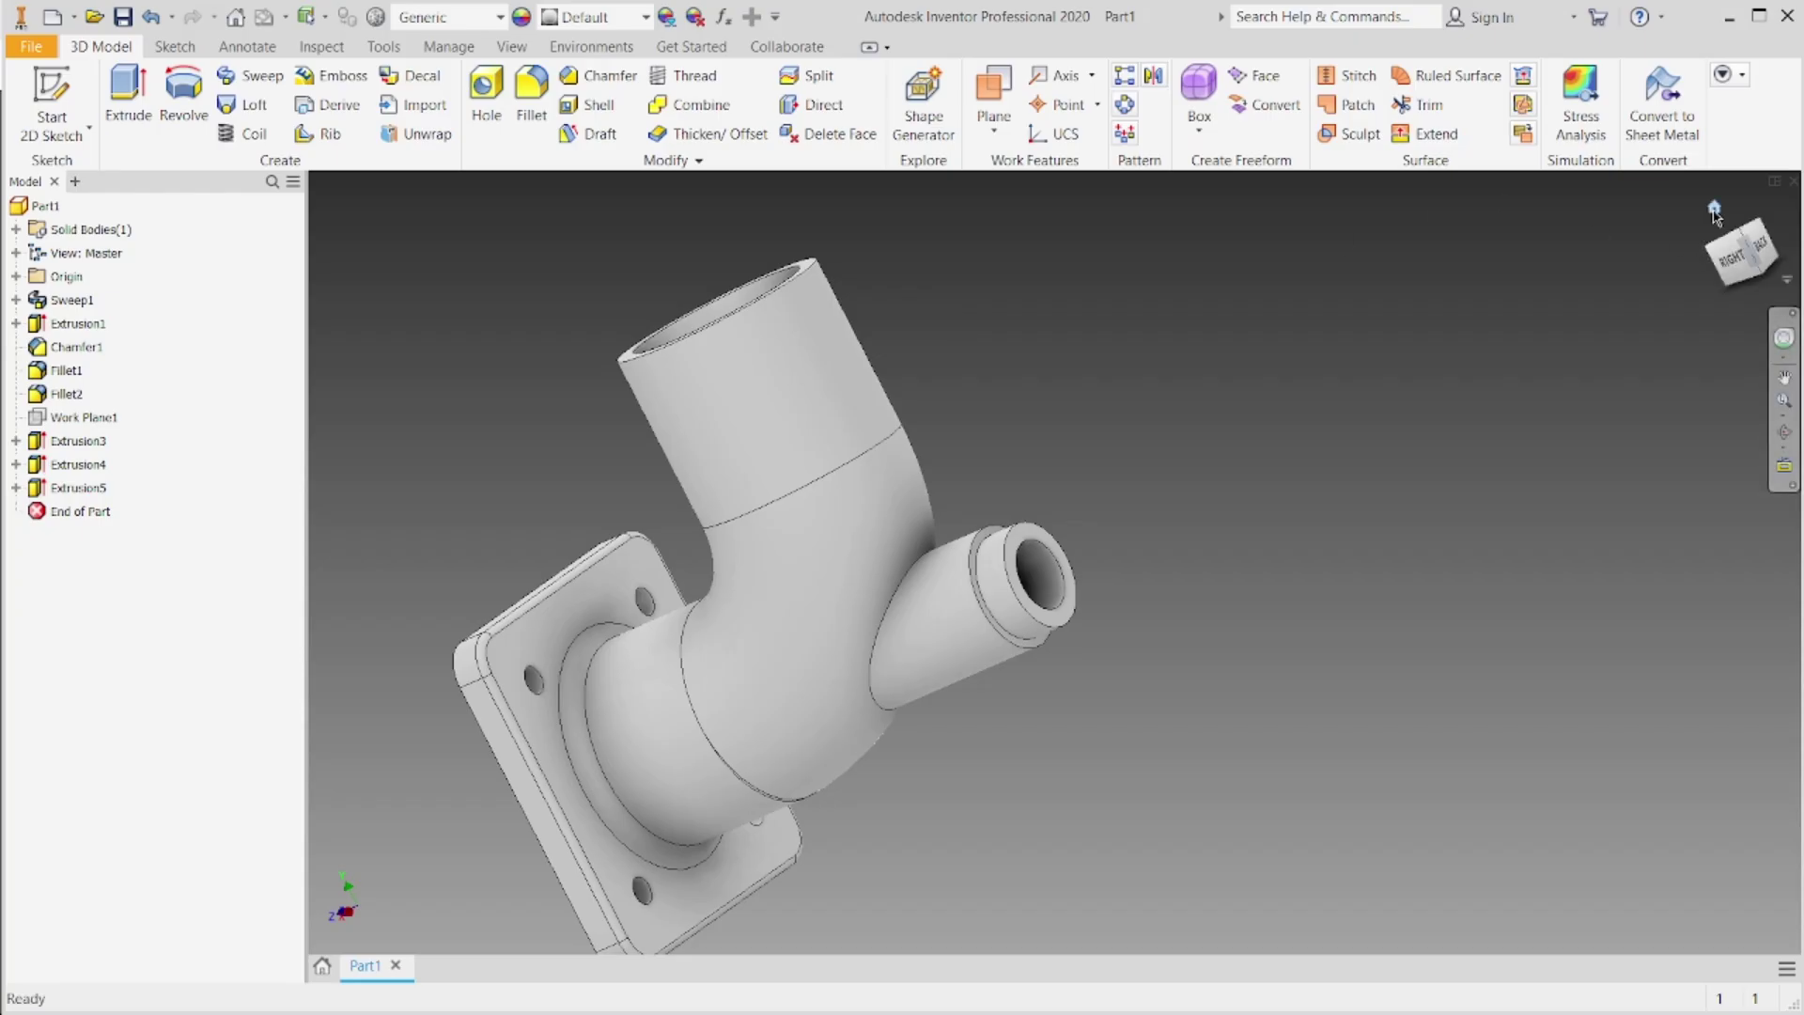
pyautogui.press('Home')
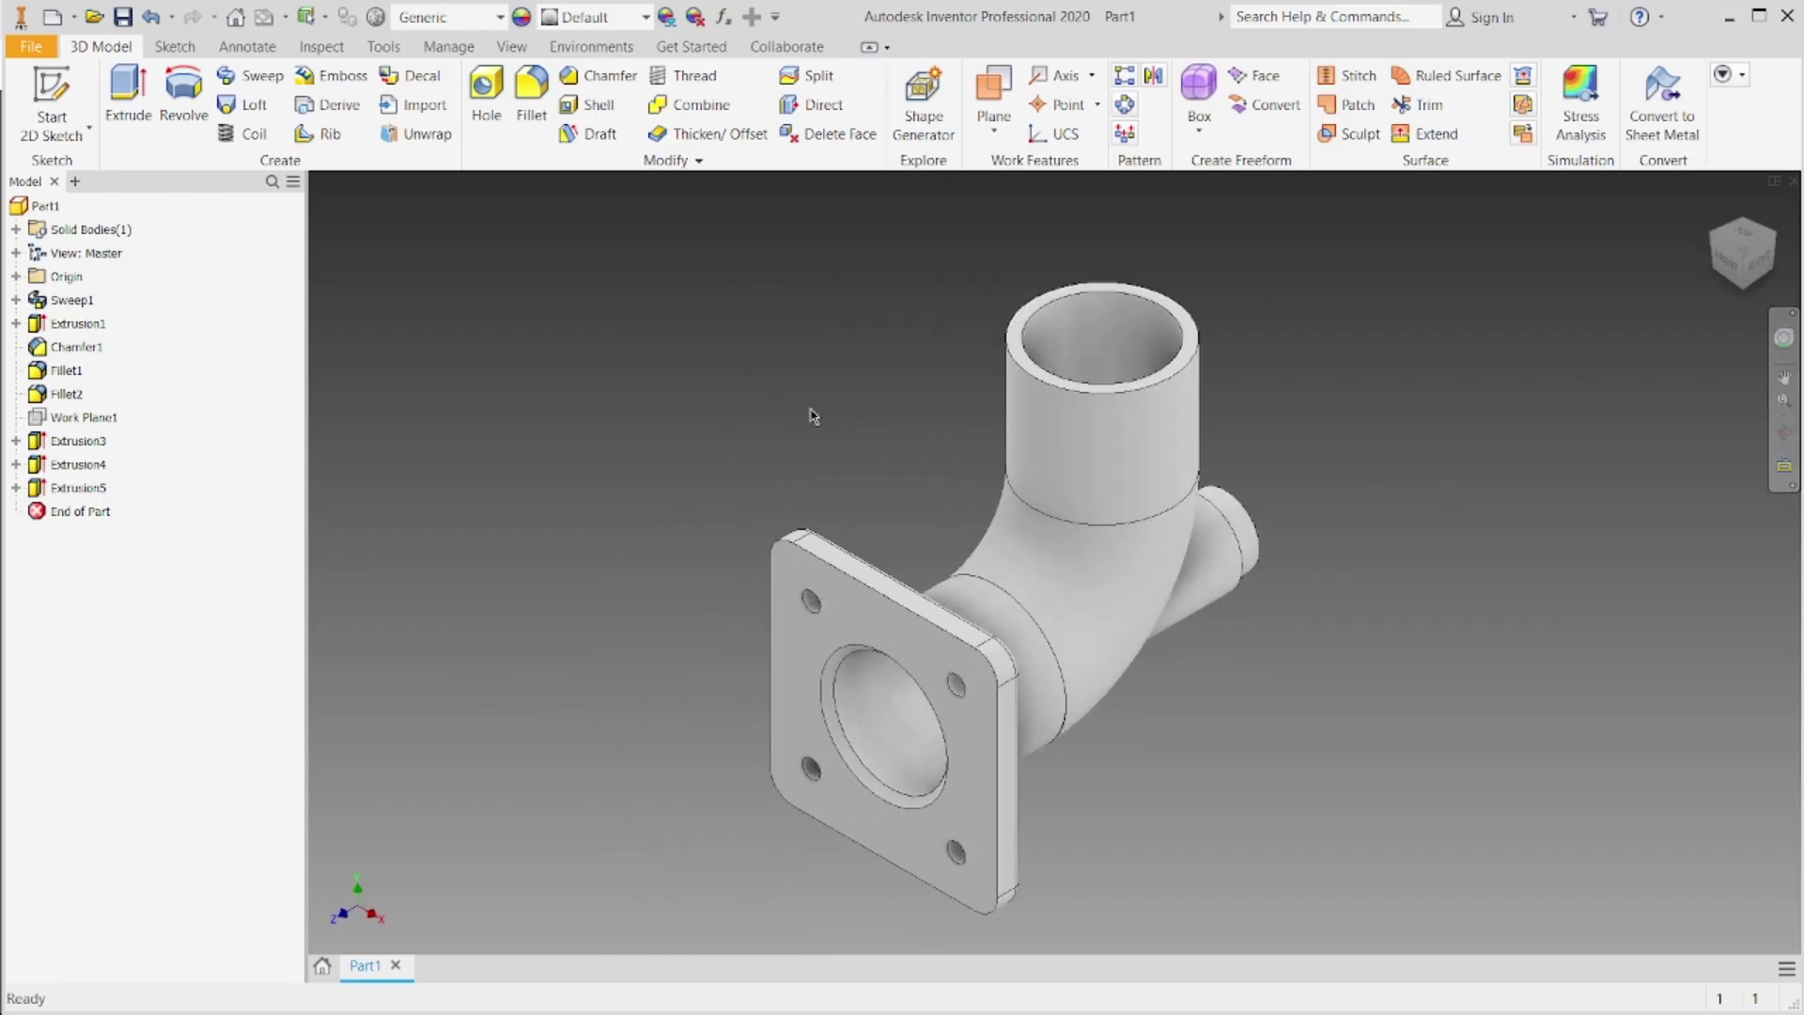
pyautogui.hotkey('alt', 'Tab')
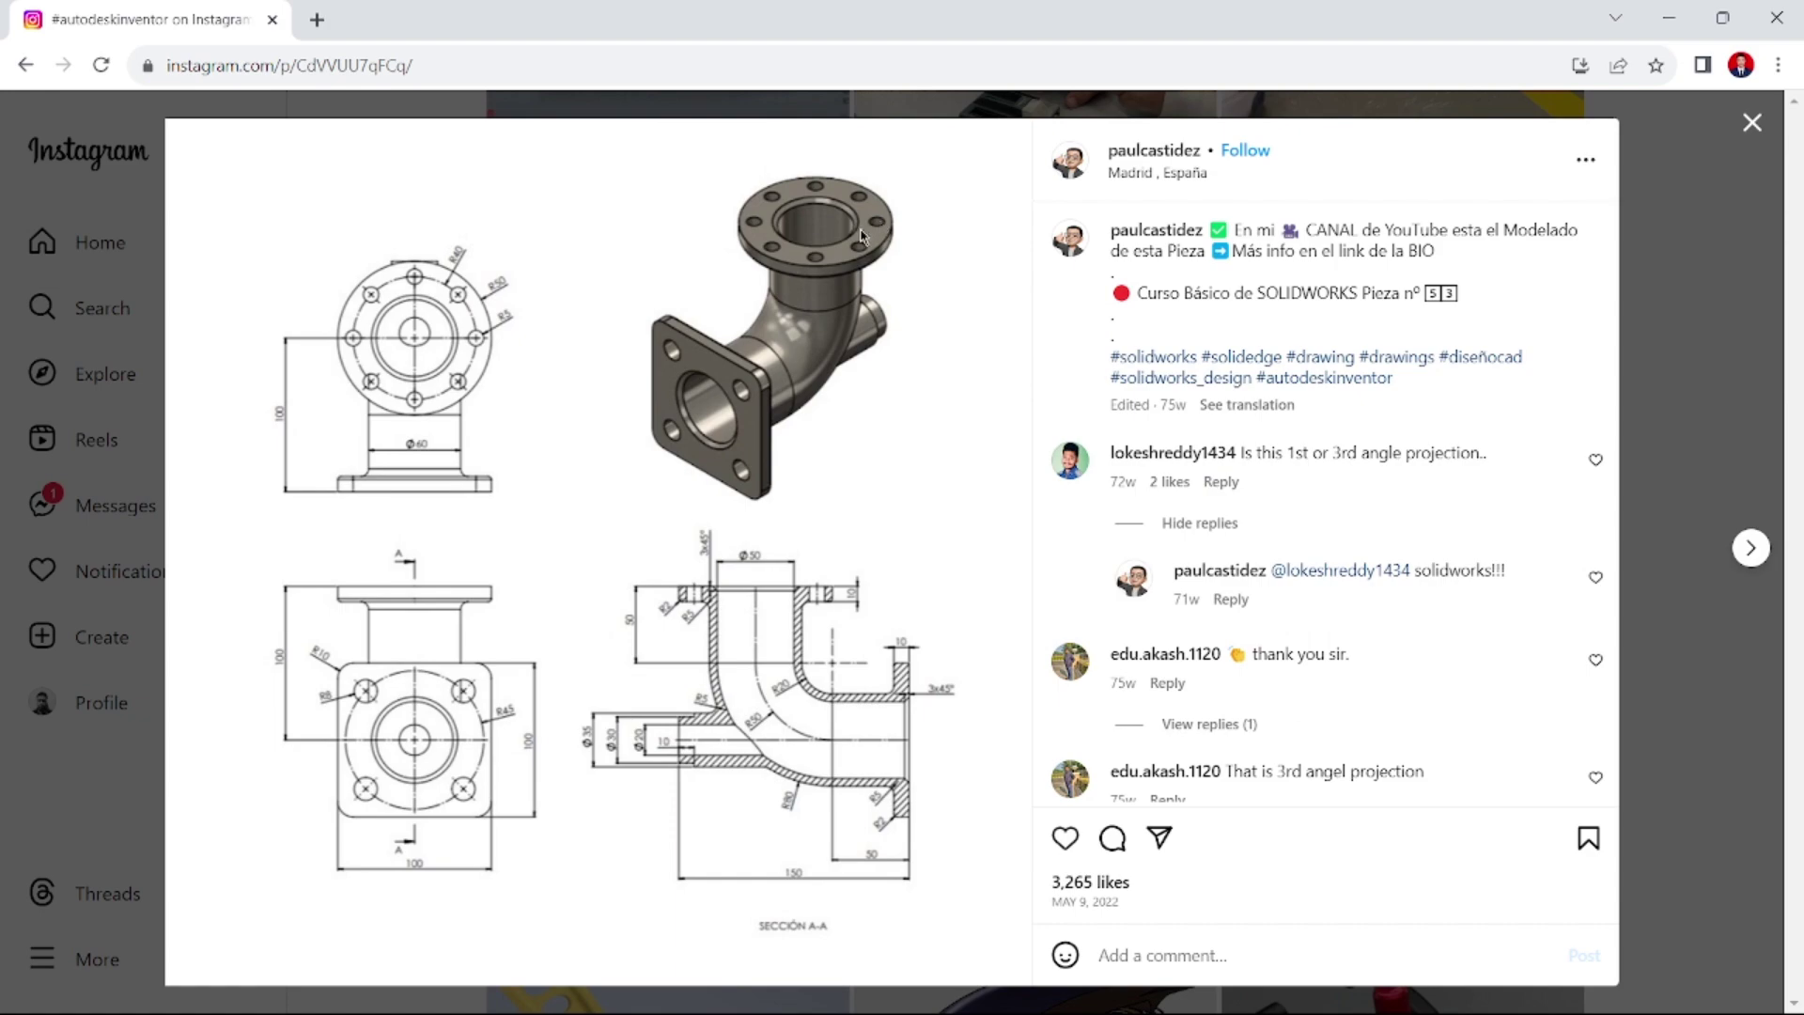
pyautogui.hotkey('alt', 'Tab')
pyautogui.hotkey('alt', 'Tab')
pyautogui.hotkey('alt', 'Tab')
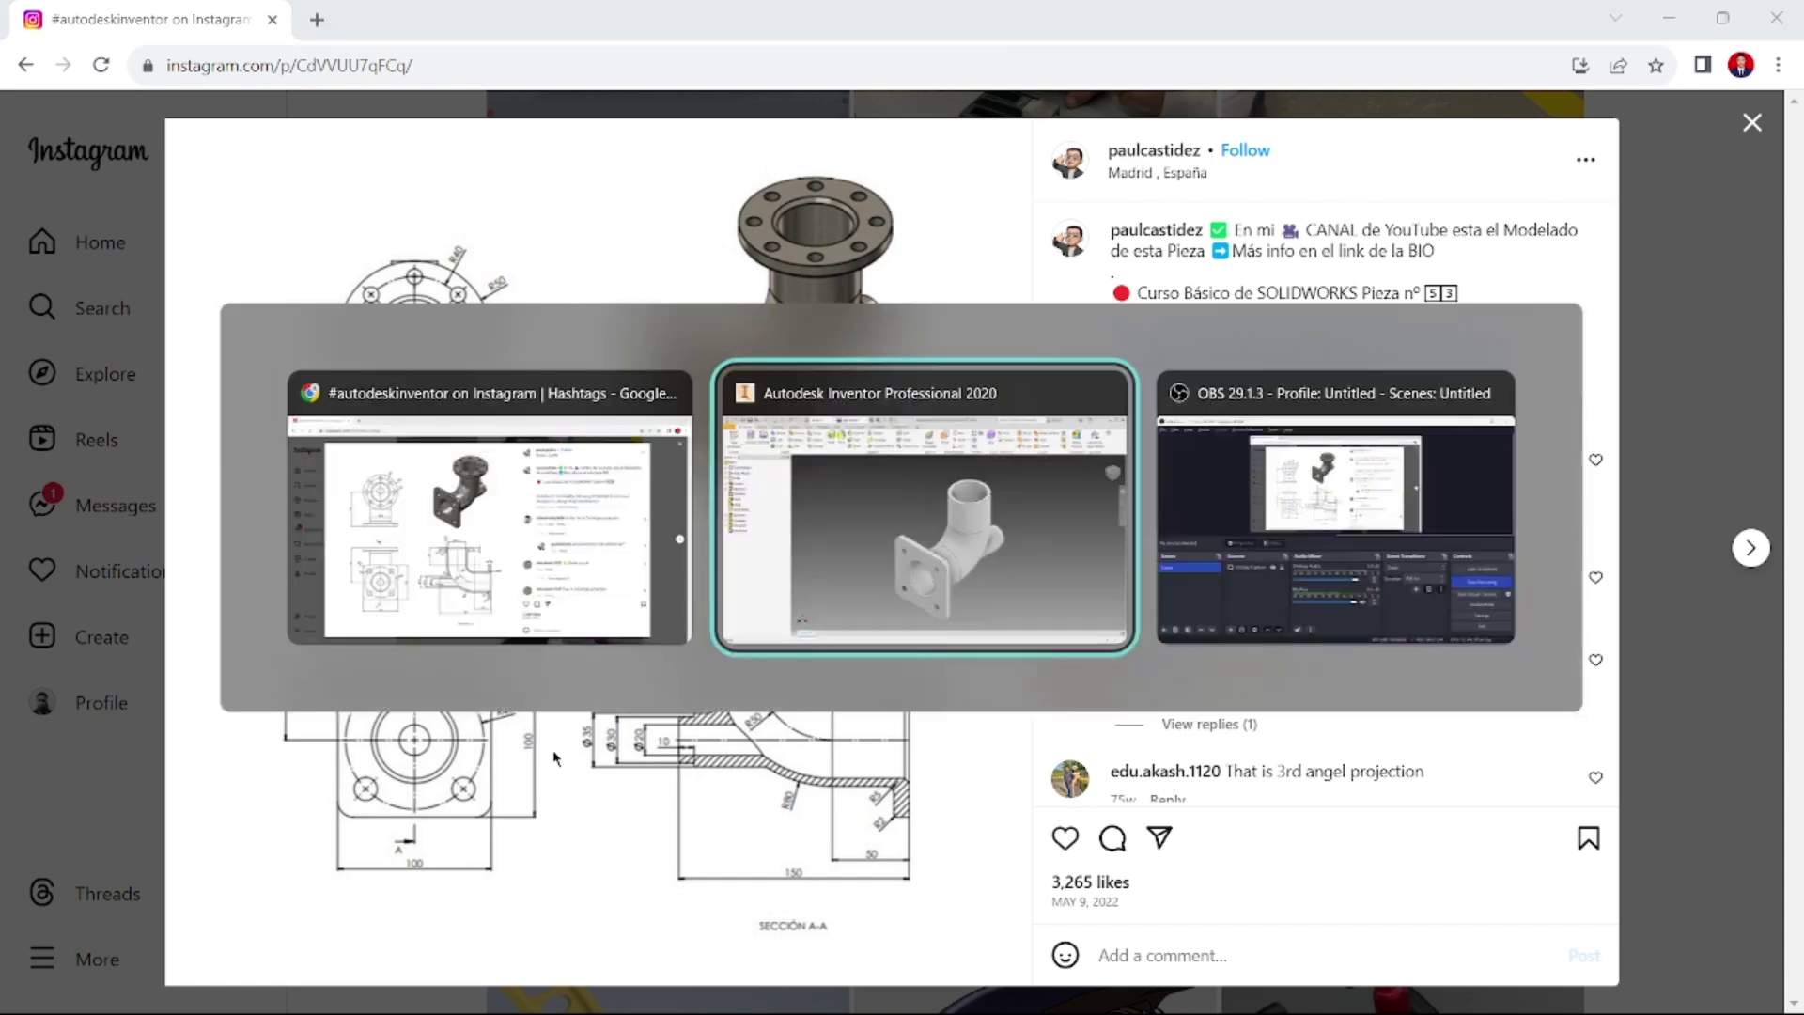
pyautogui.scroll(5, 822, 613)
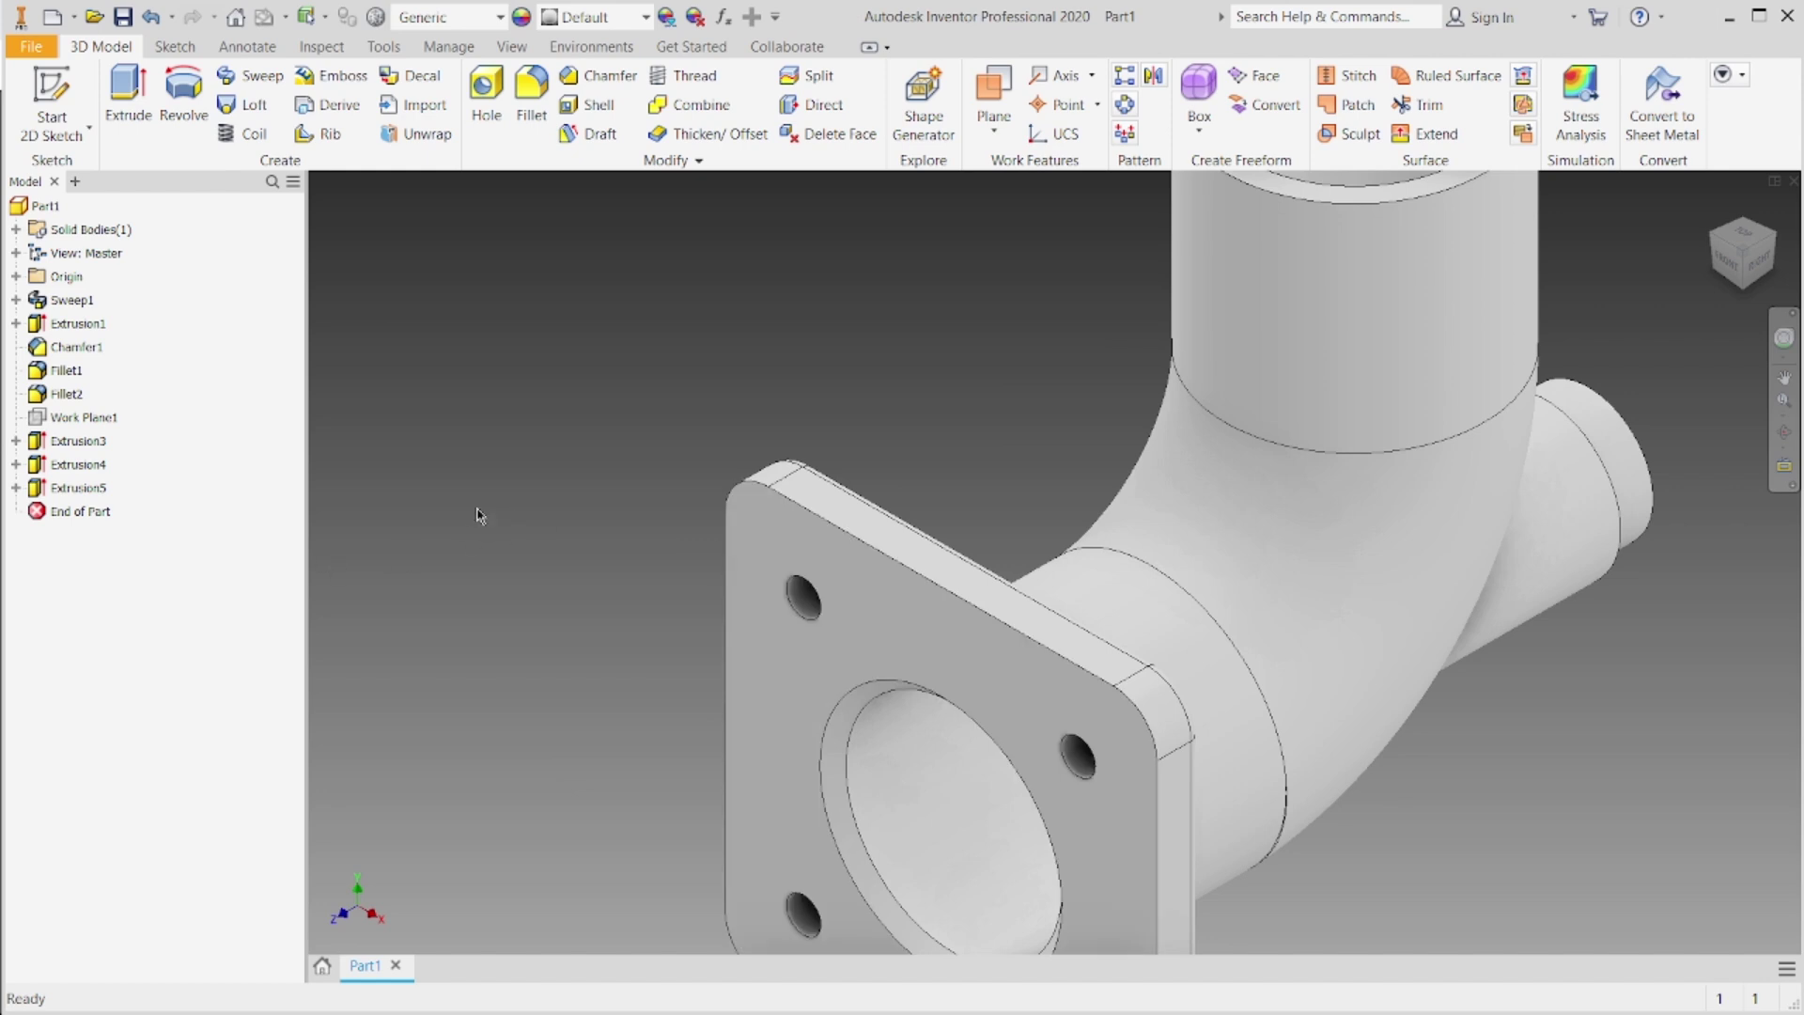
pyautogui.rightClick(76, 325)
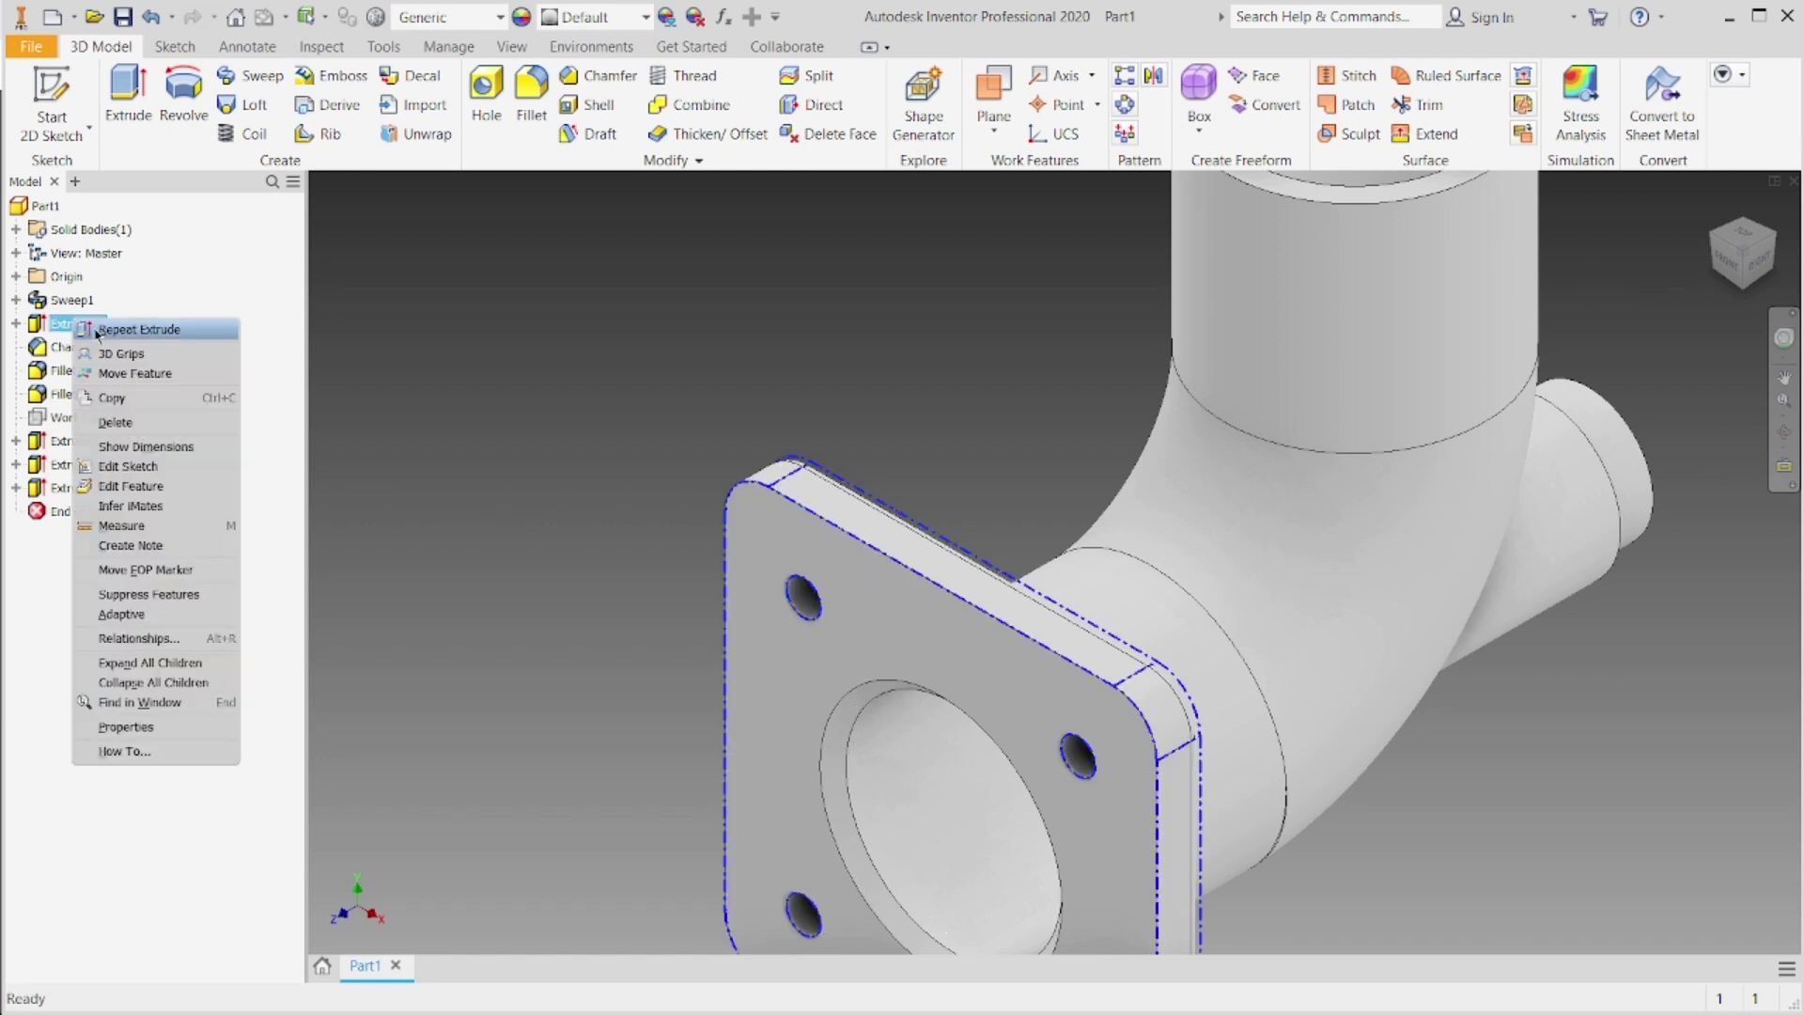
pyautogui.click(179, 470)
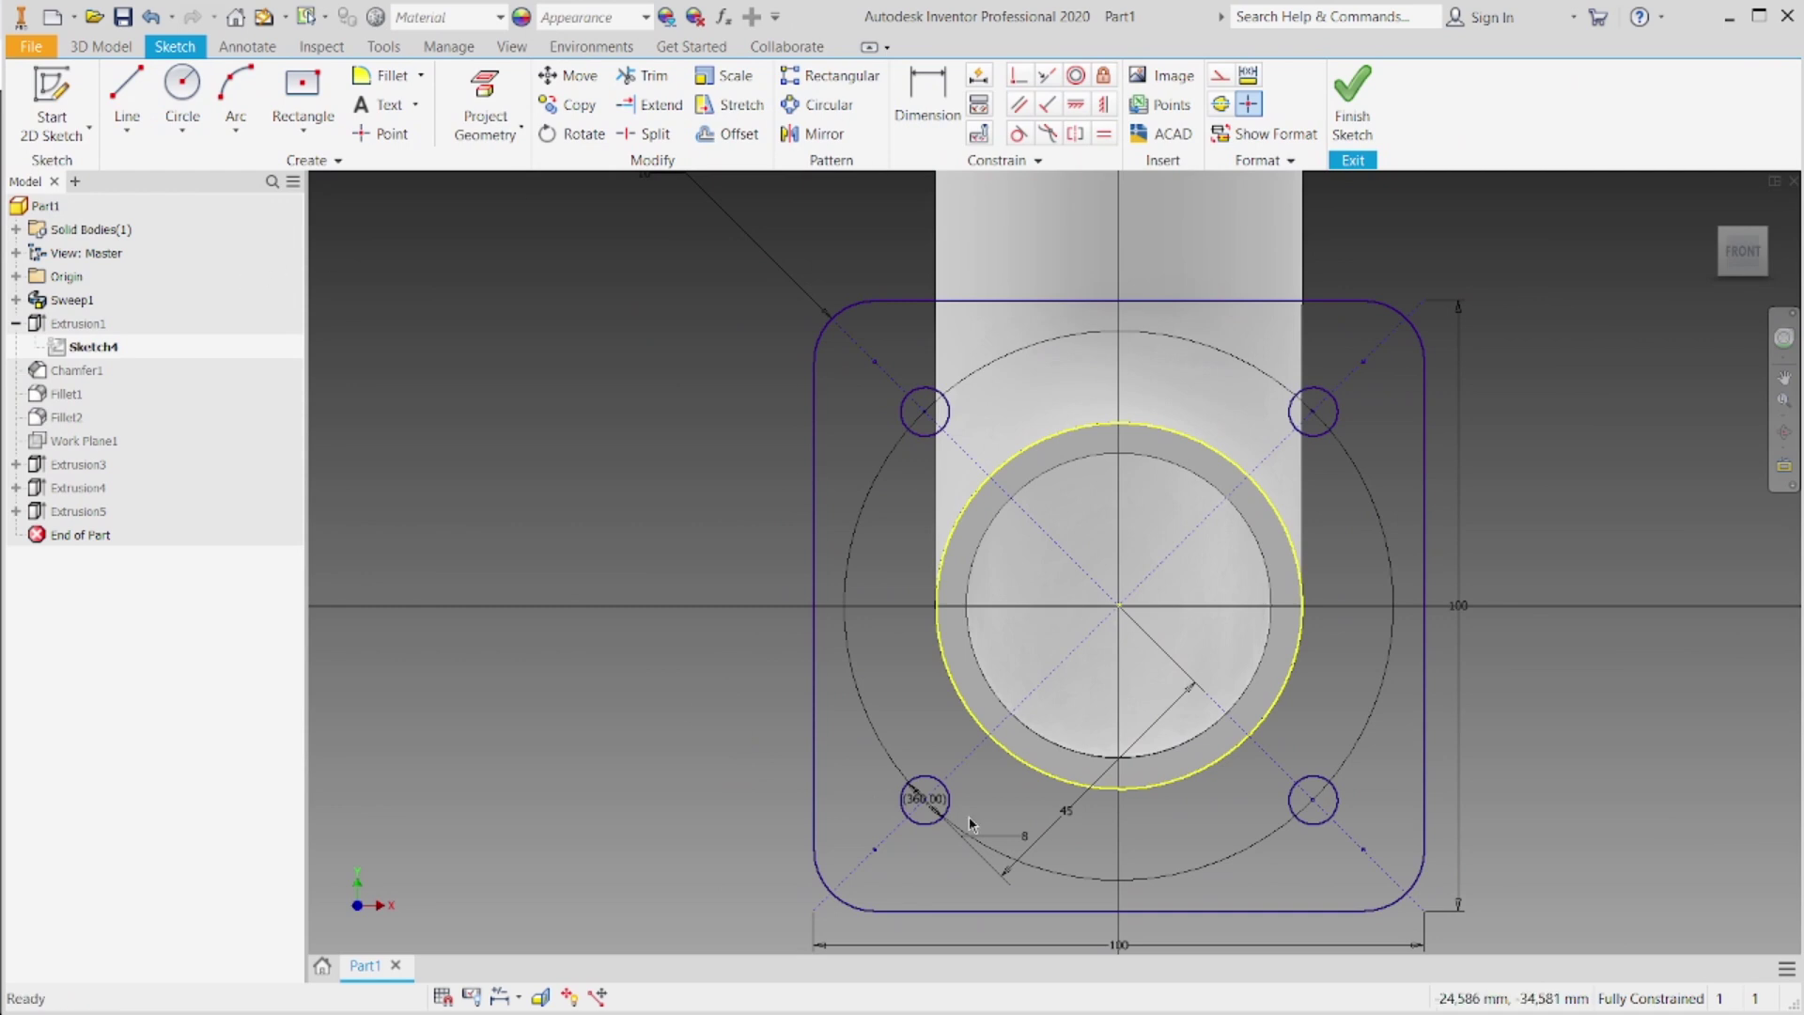
# Step: Set the diameter of the square flange's bolt holes to 16 mm and finish the sketch
pyautogui.scroll(-3, 956, 824)
pyautogui.scroll(-4, 956, 824)
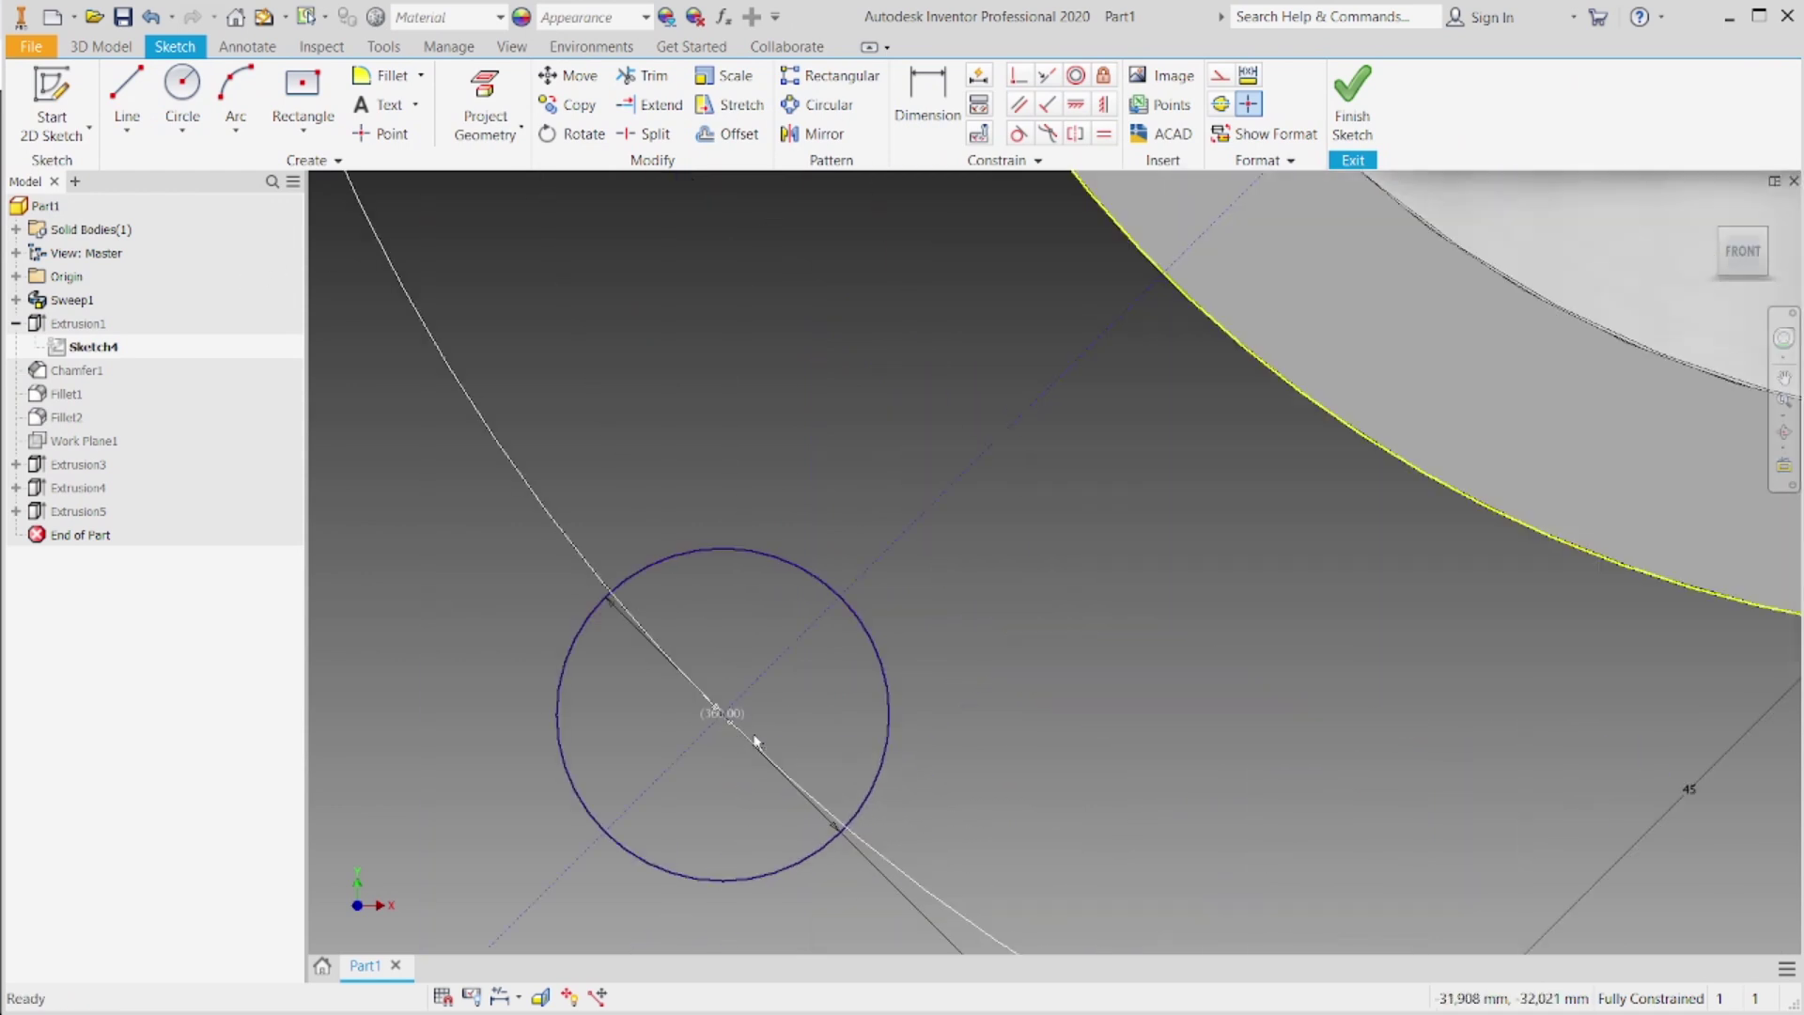
pyautogui.scroll(4, 893, 731)
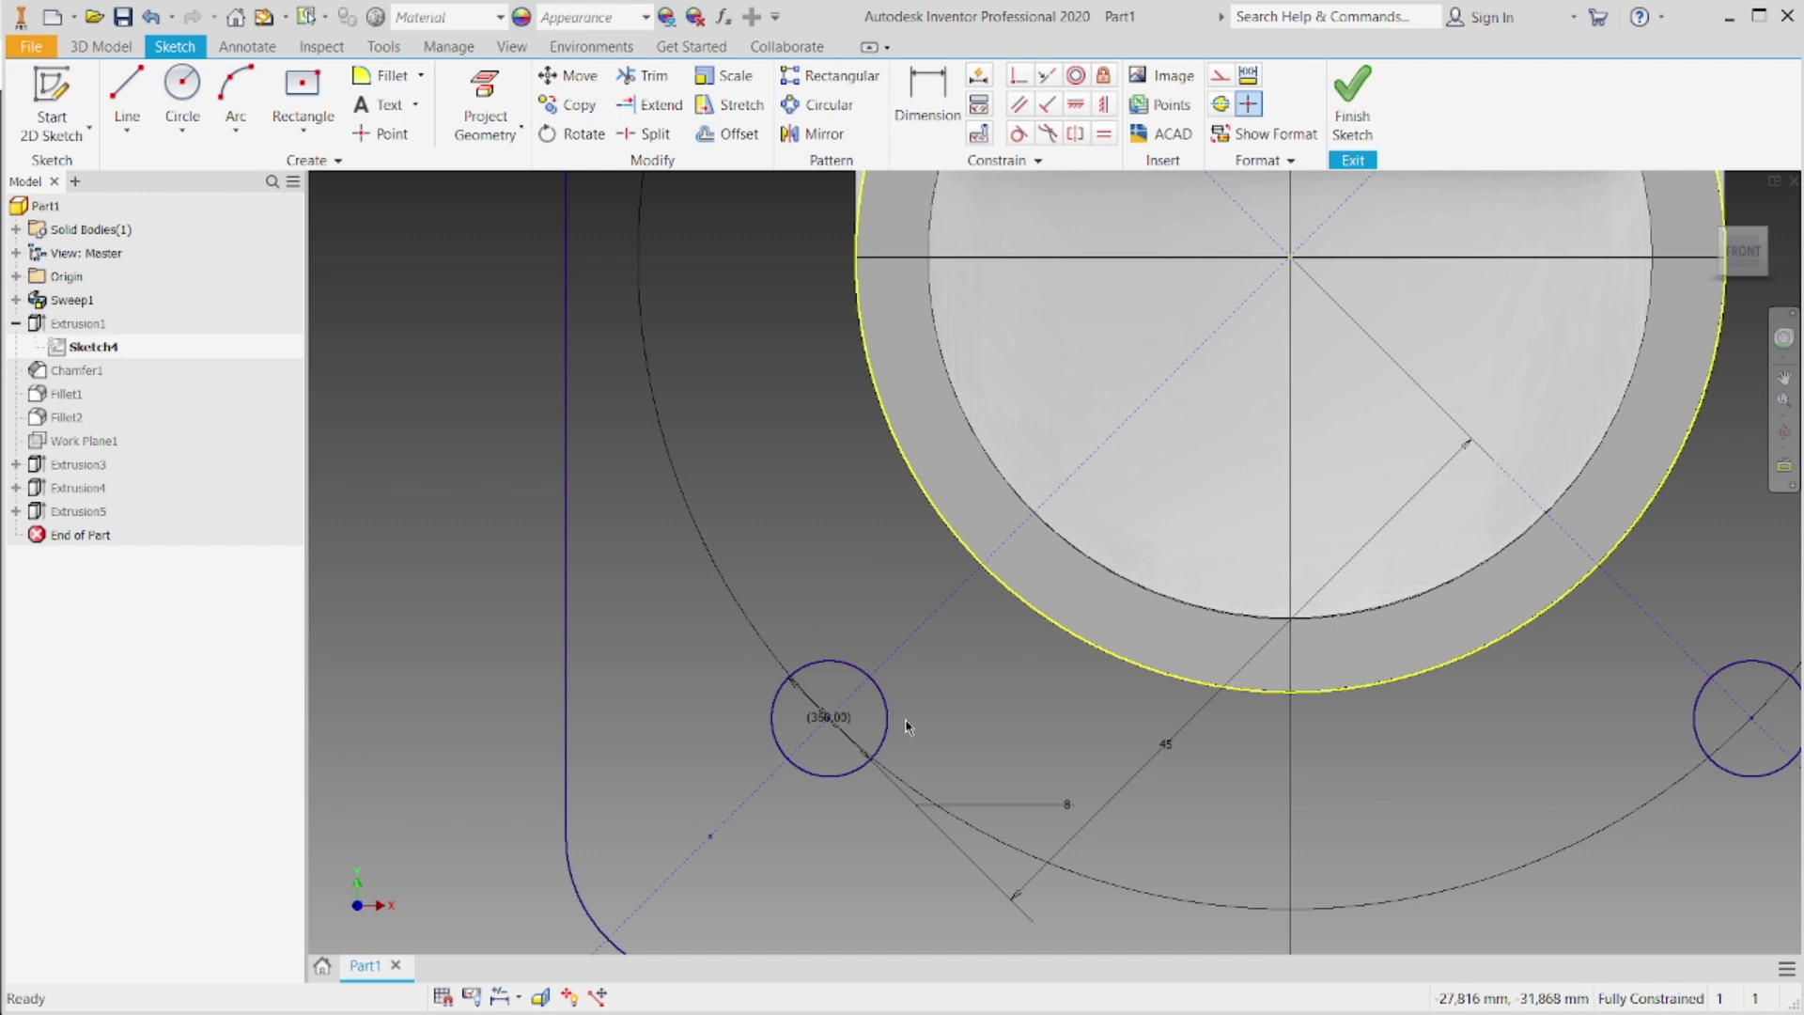
pyautogui.doubleClick(1069, 805)
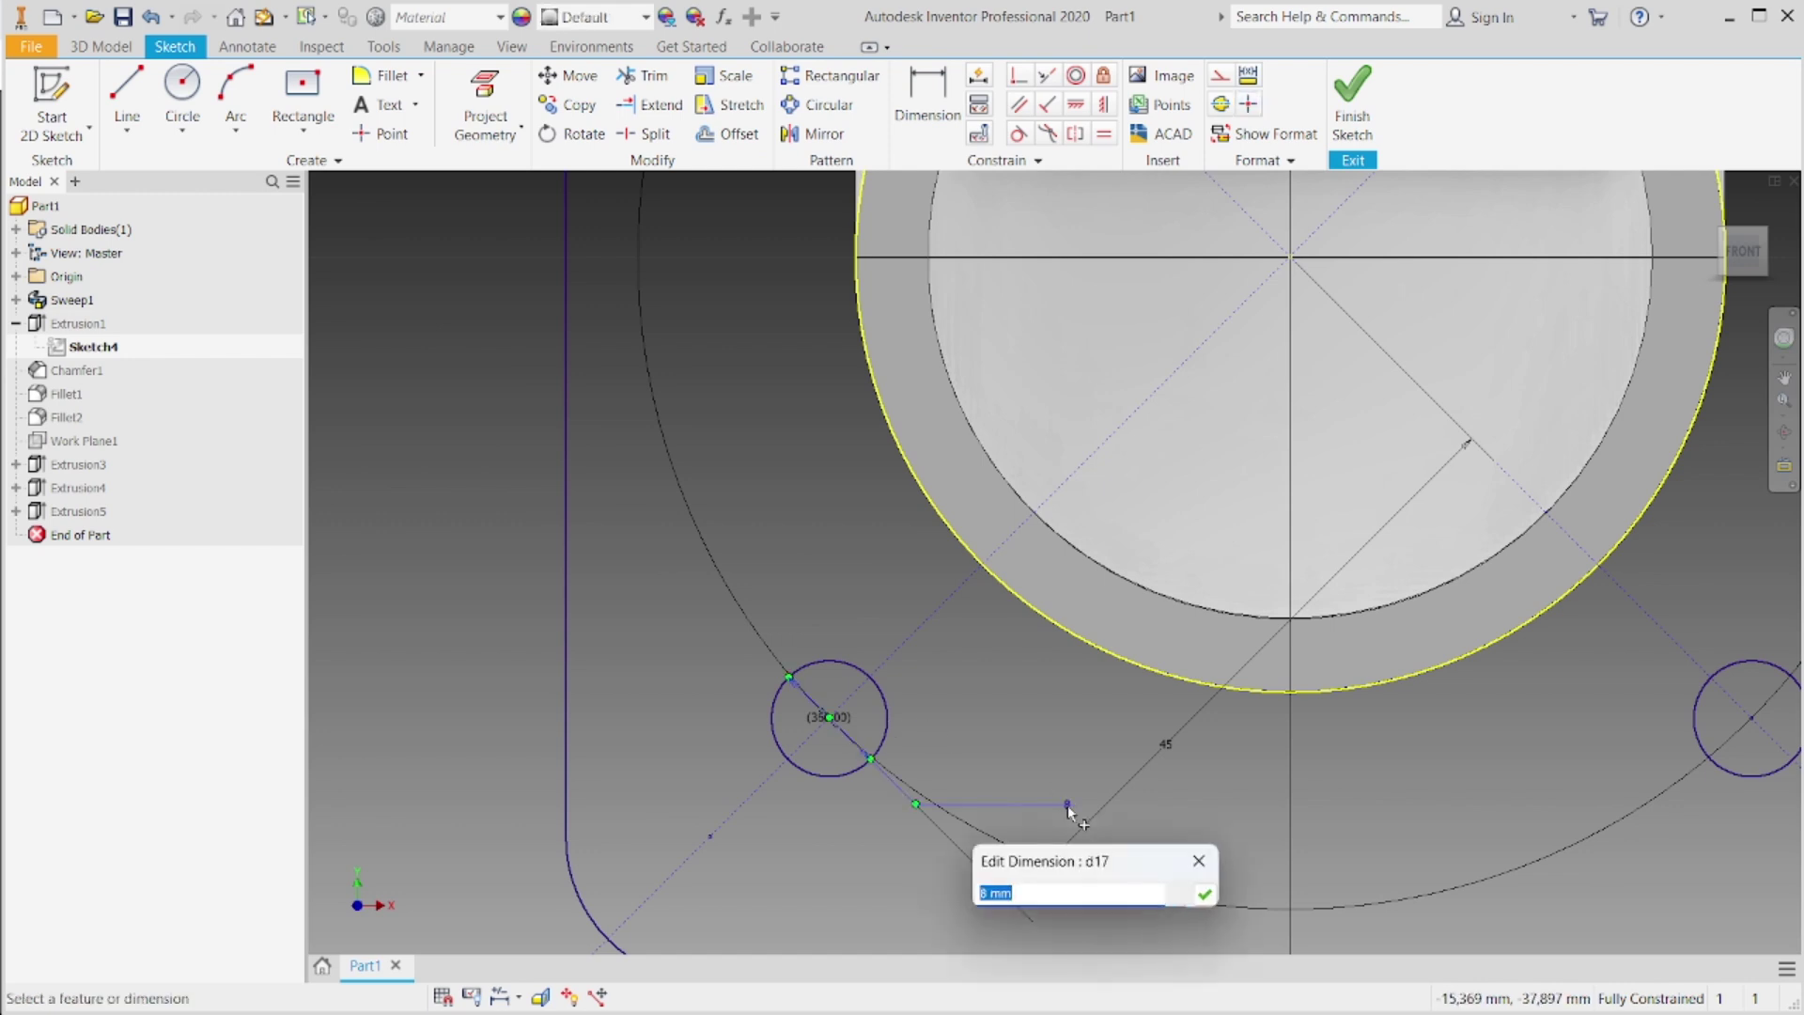
pyautogui.write('16')
pyautogui.press('Return')
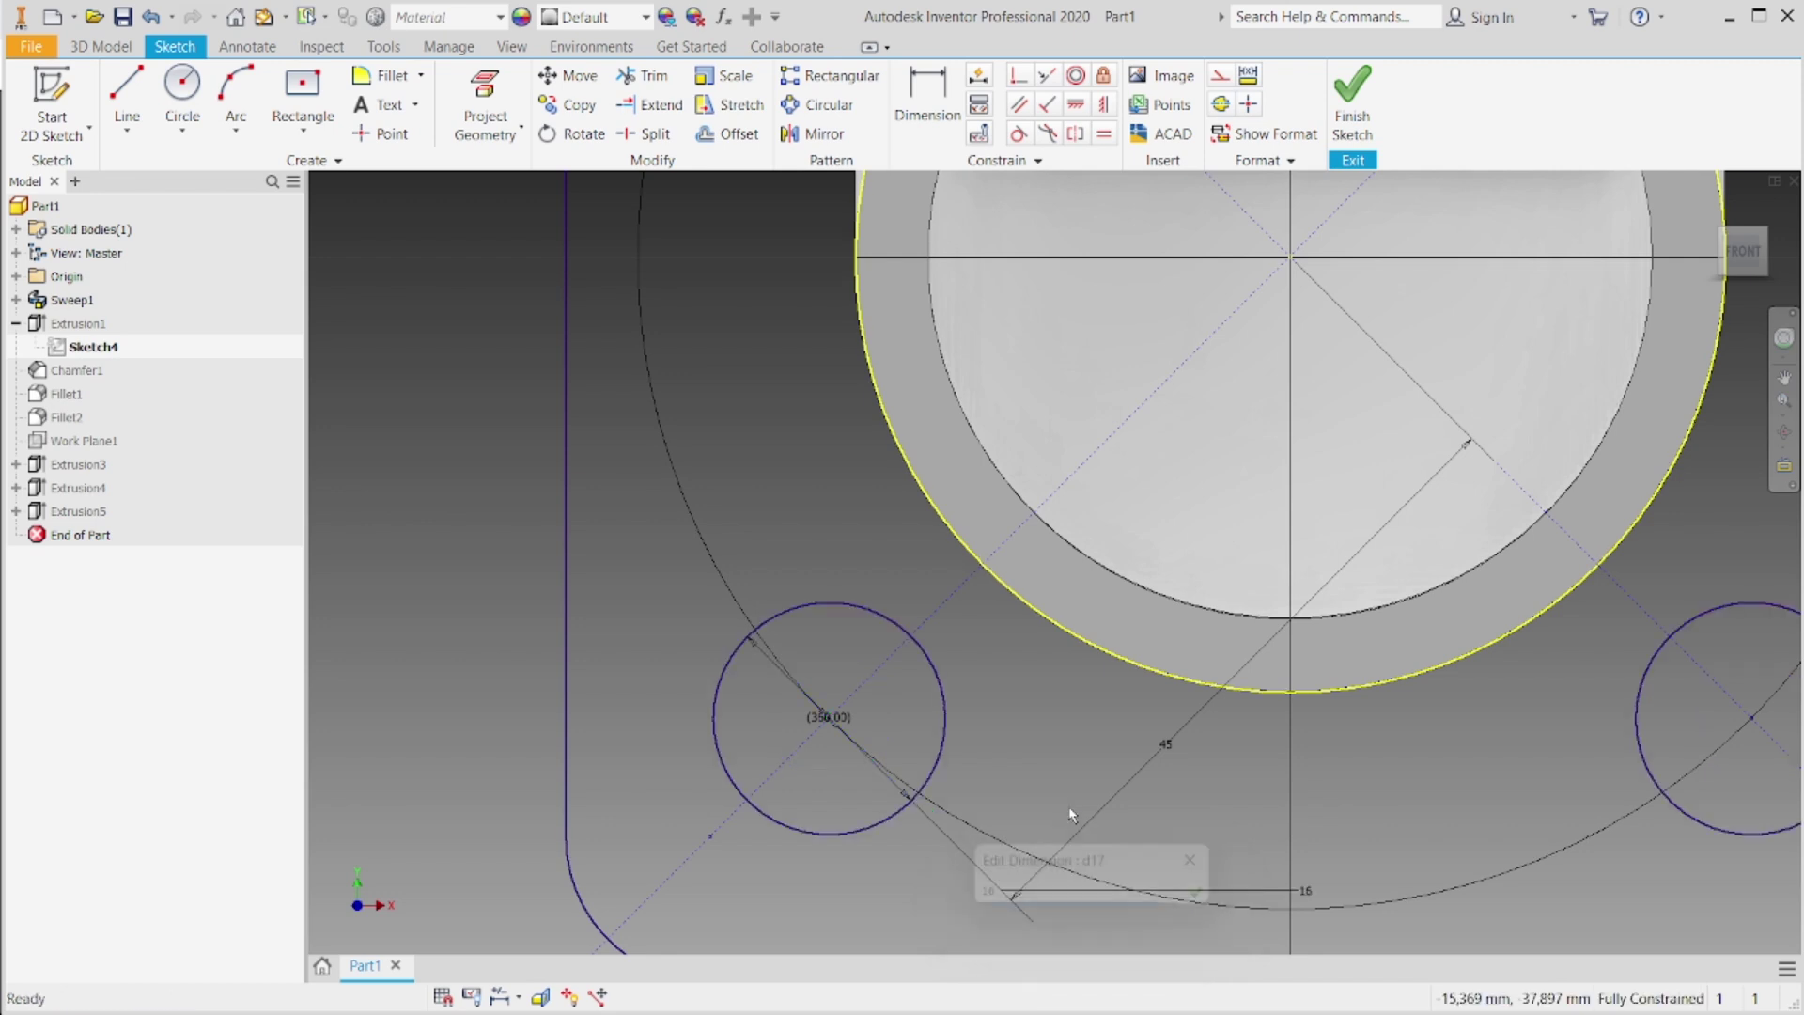
pyautogui.scroll(5, 1107, 741)
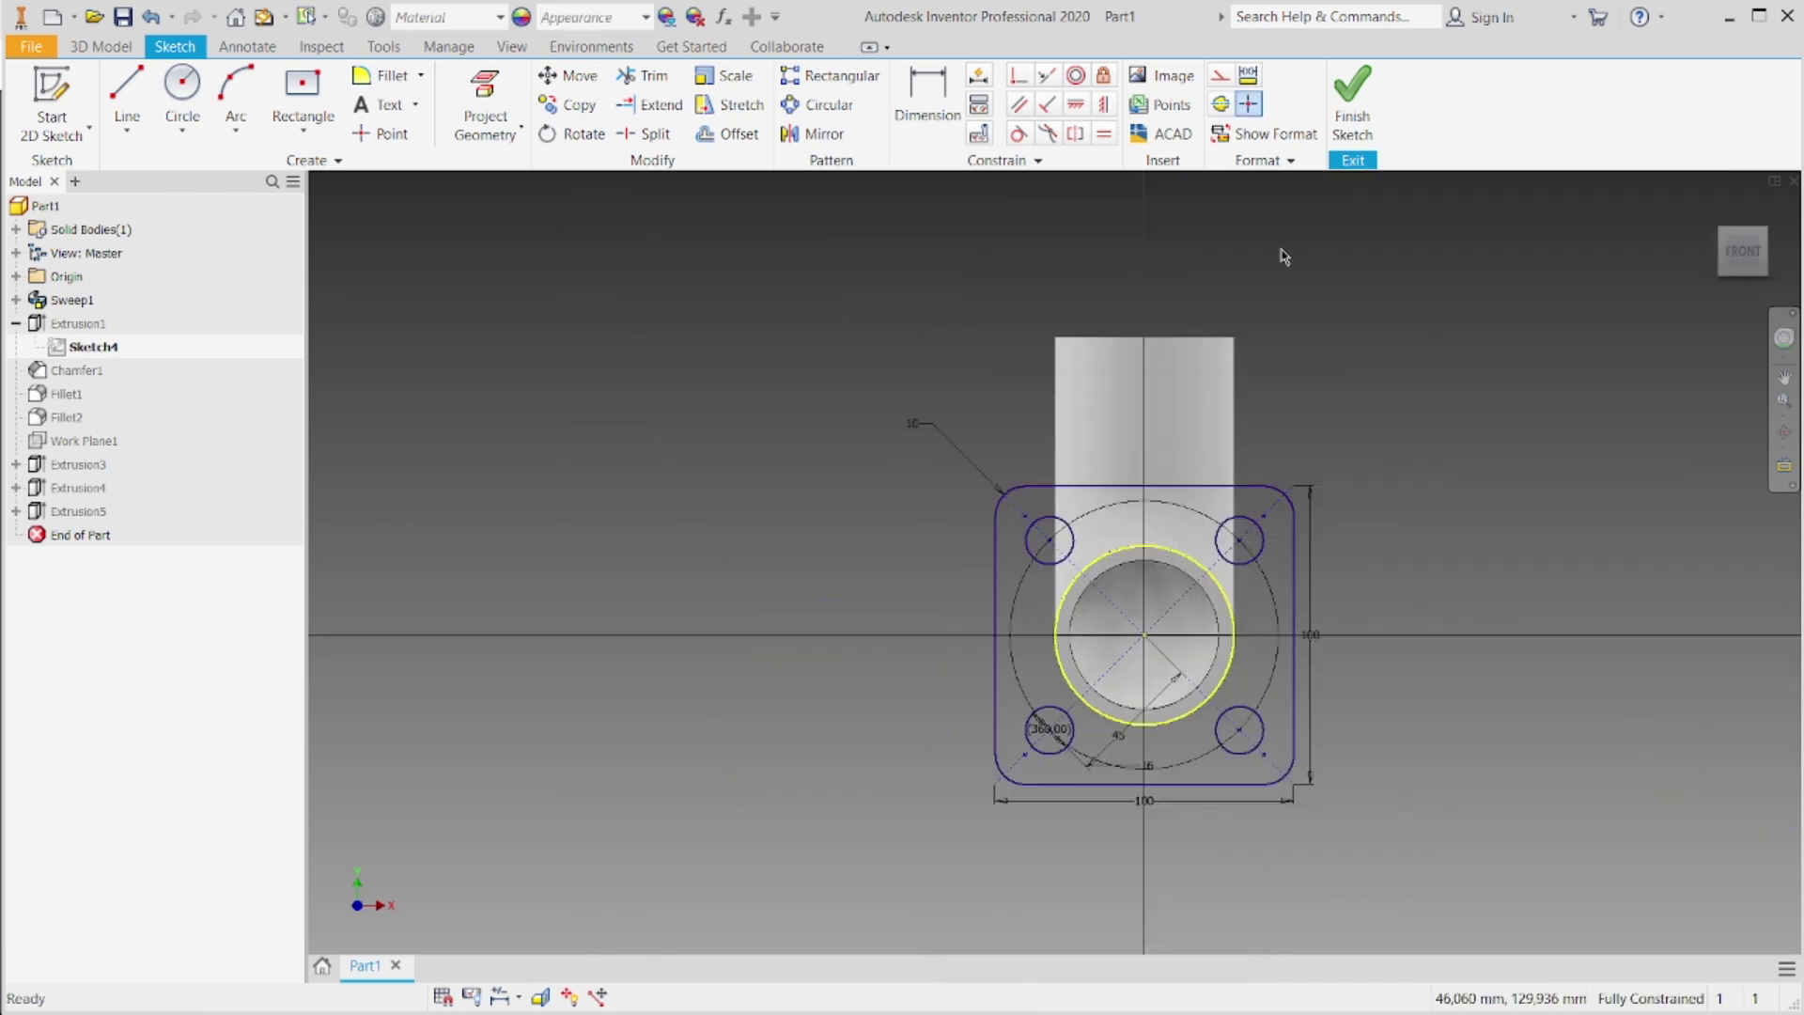
pyautogui.click(1352, 103)
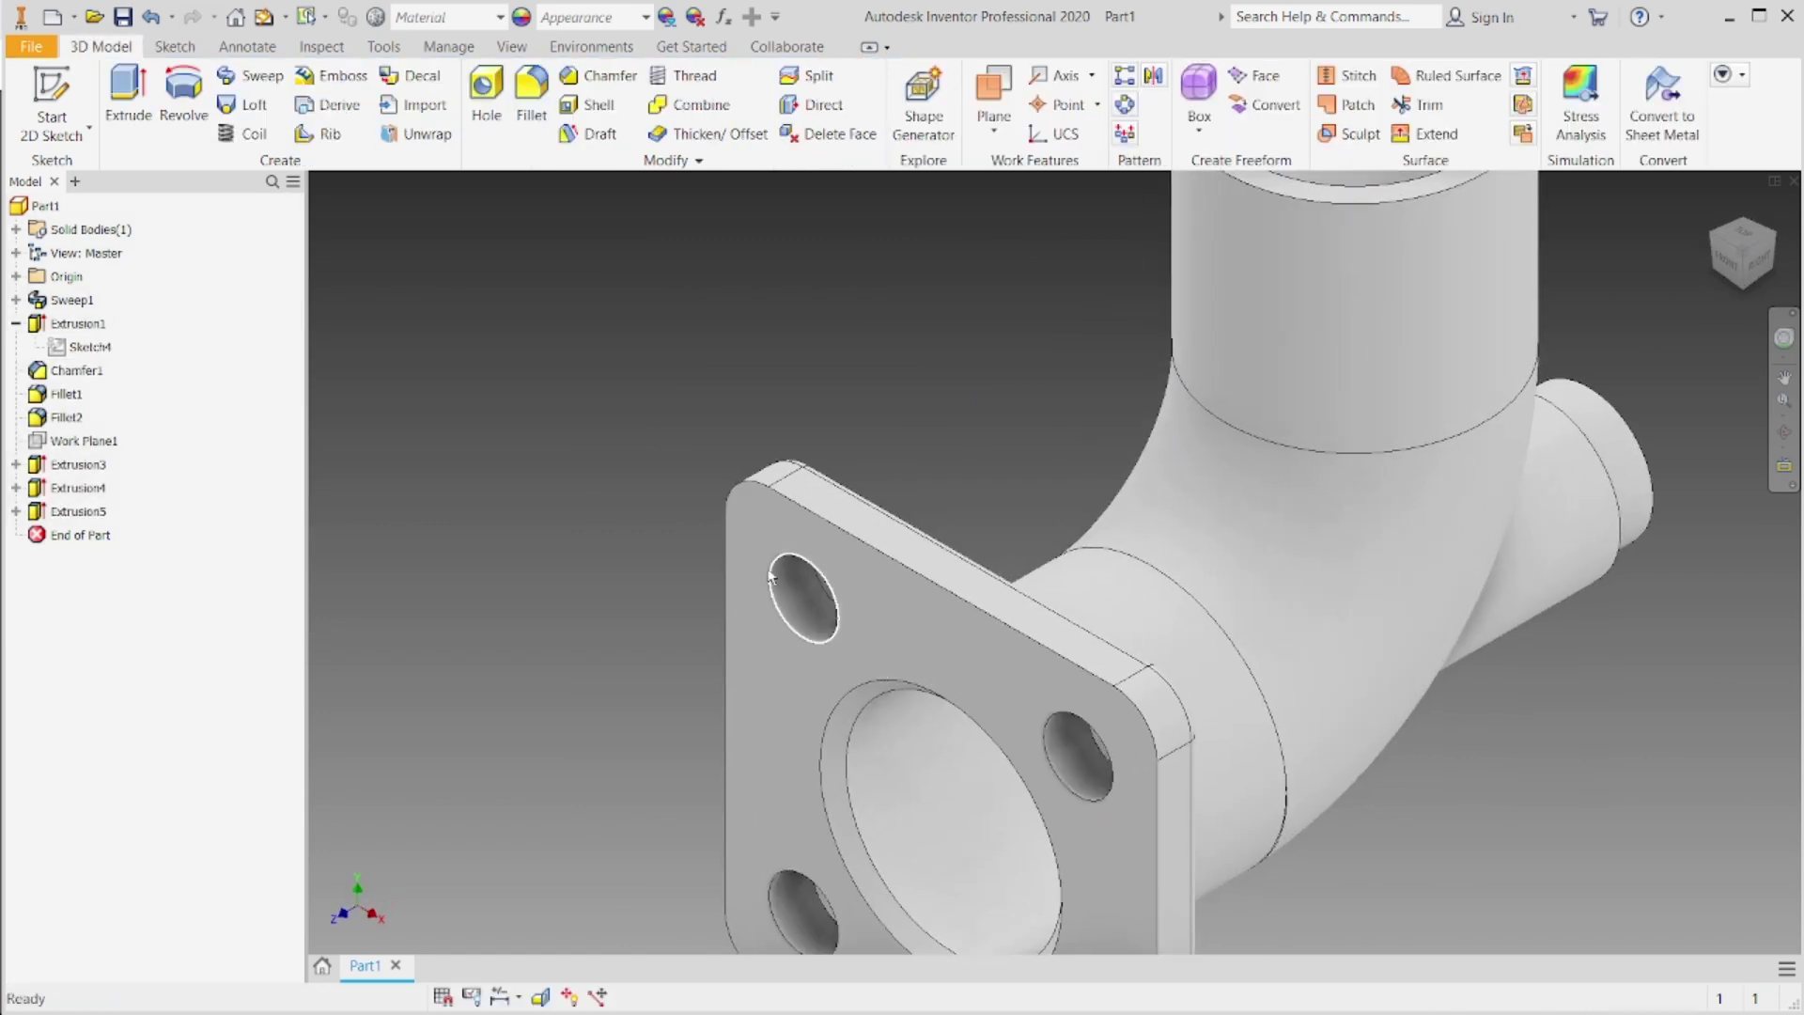
# Step: Create a sketch on the annular end face of the vertical pipe, opposite the square flange
pyautogui.scroll(6, 761, 619)
pyautogui.scroll(-3, 846, 696)
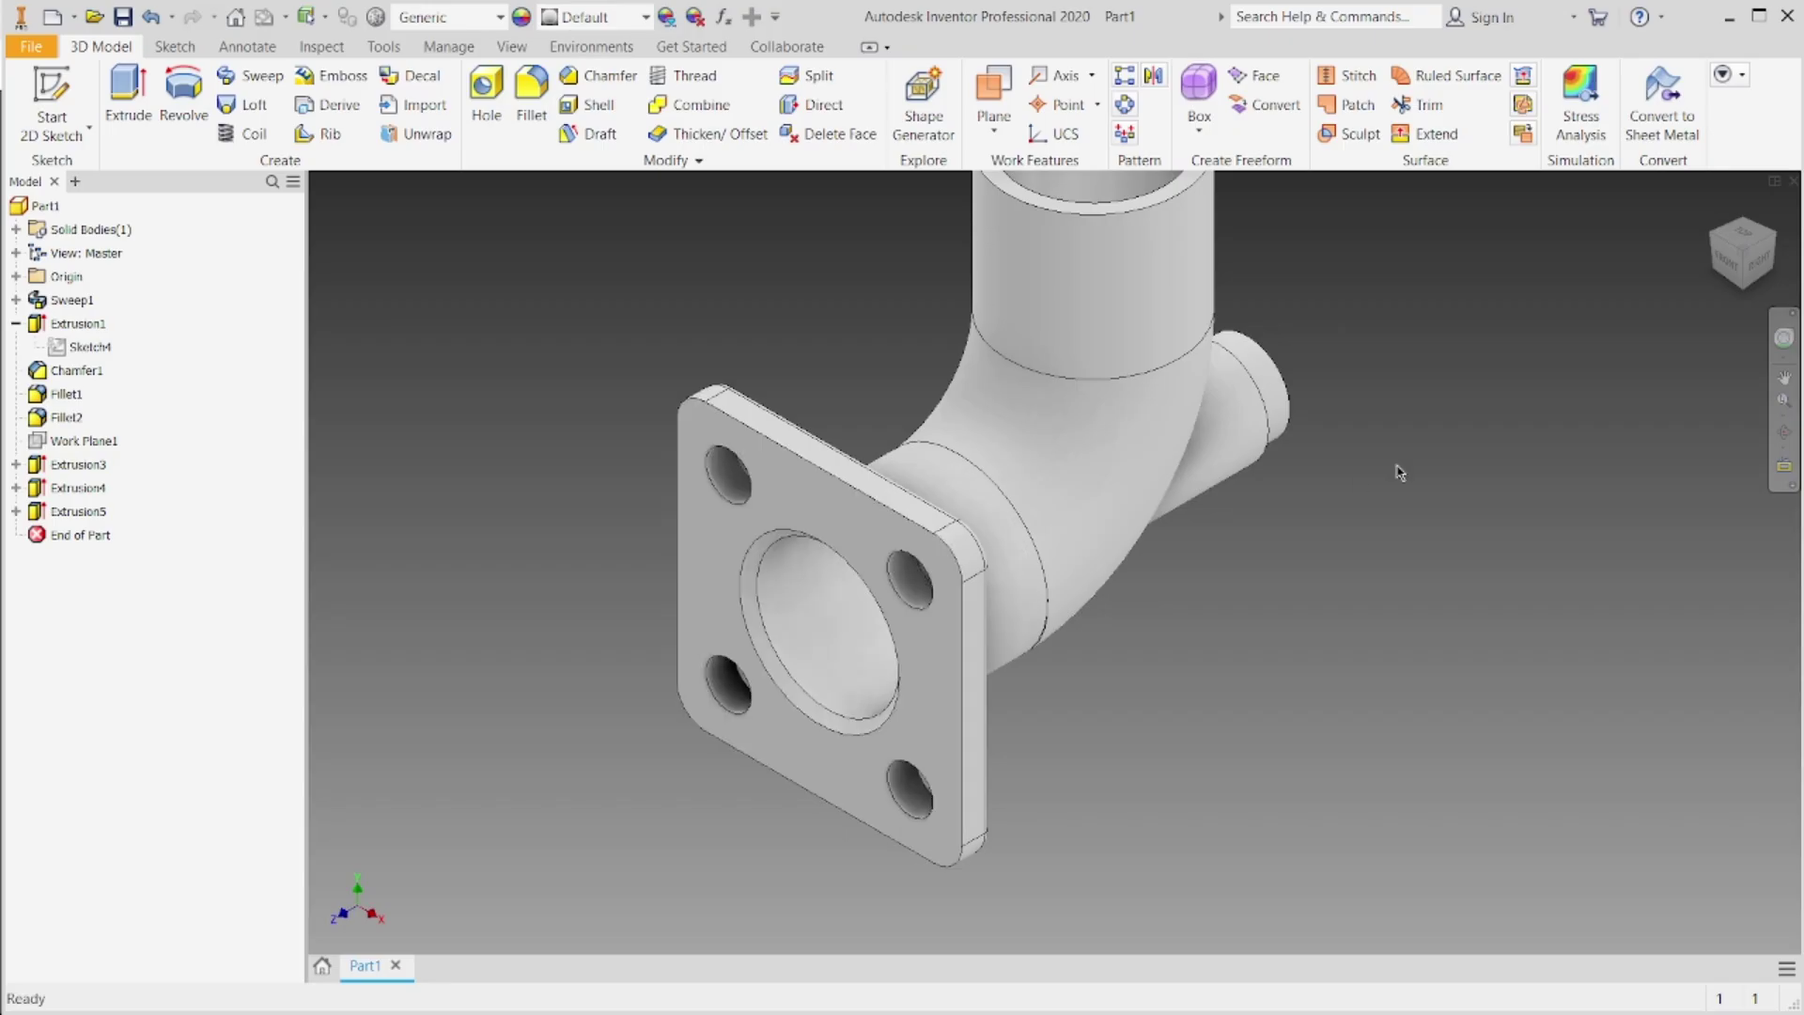
pyautogui.scroll(2, 1284, 490)
pyautogui.scroll(-3, 1278, 340)
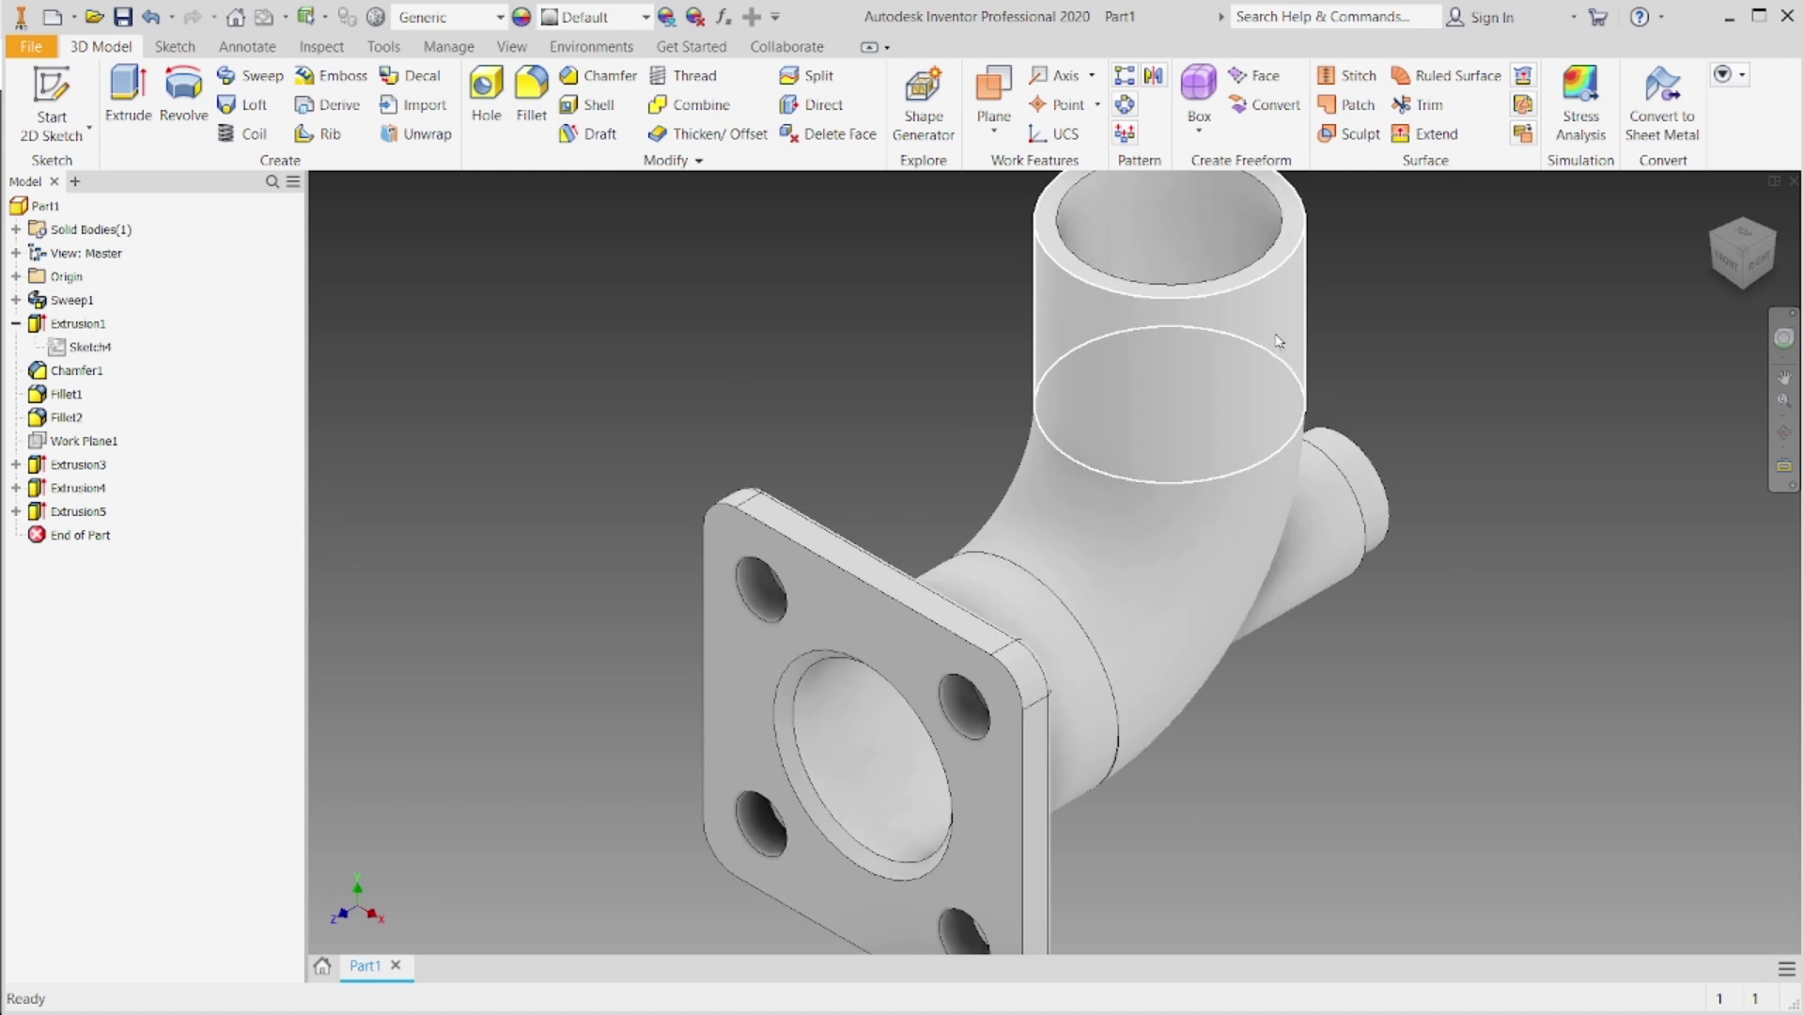
pyautogui.scroll(3, 1193, 415)
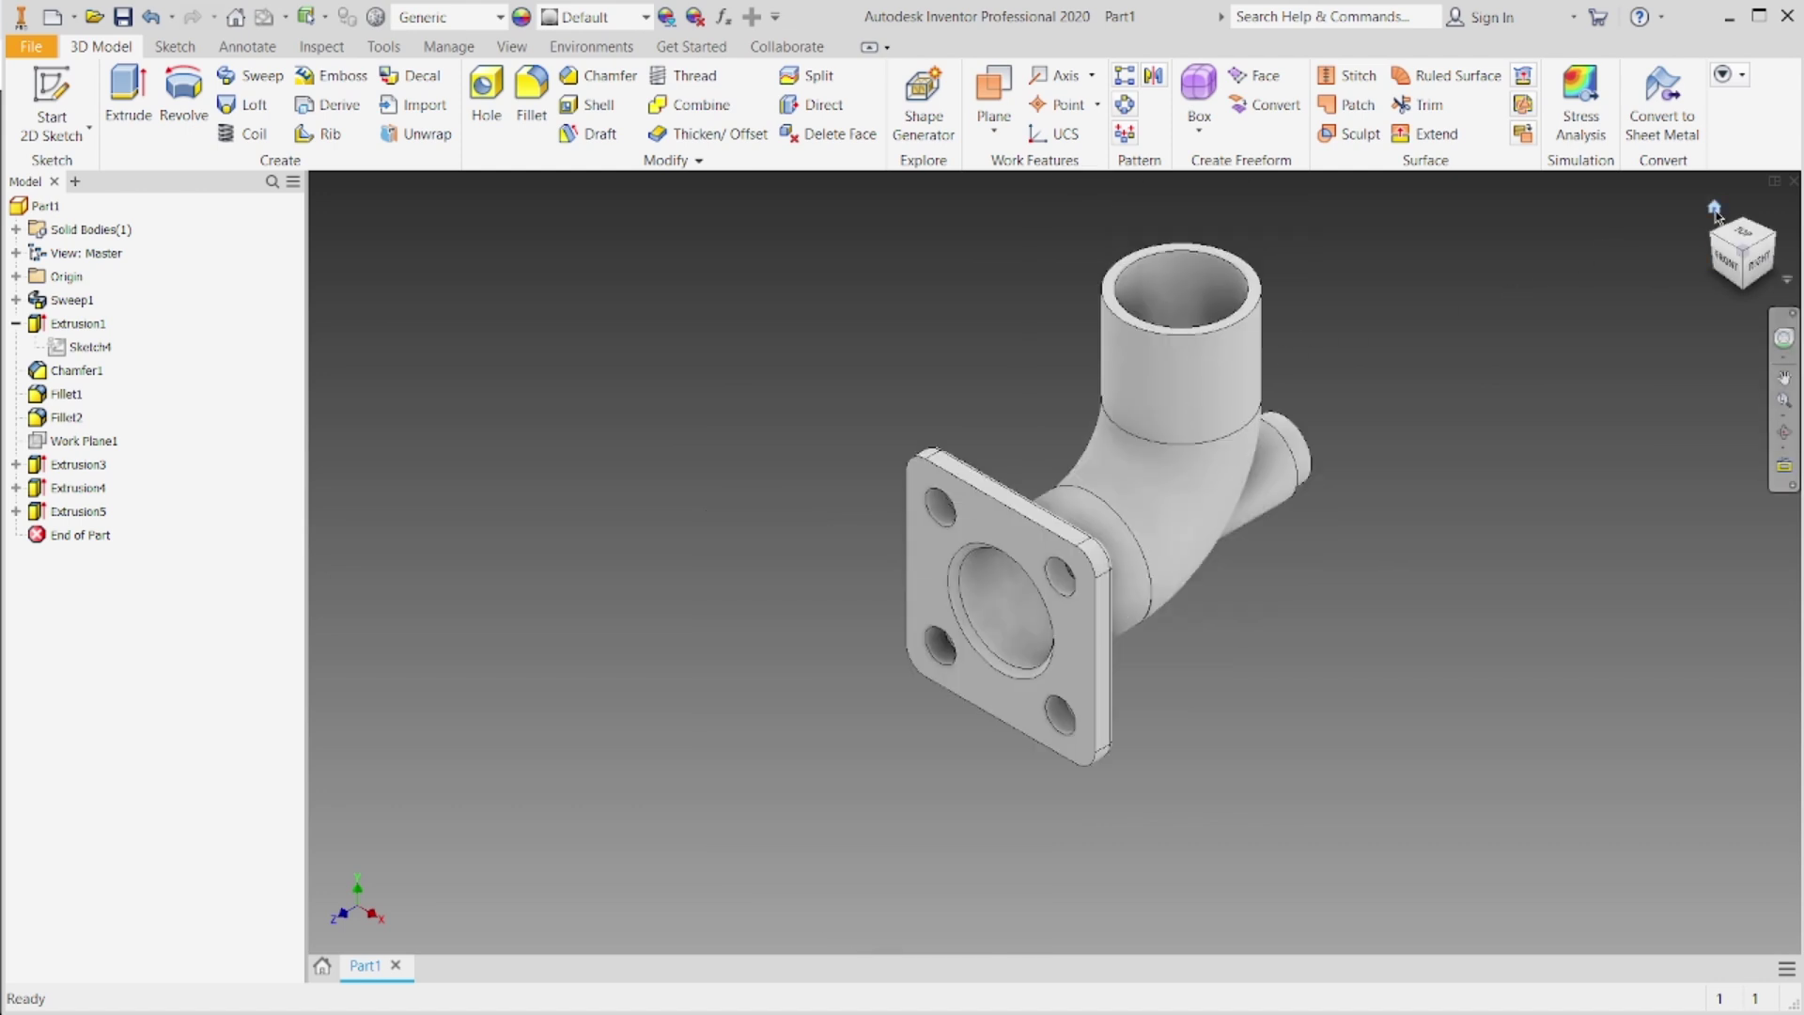
pyautogui.moveTo(1732, 266); pyautogui.dragTo(1080, 277)
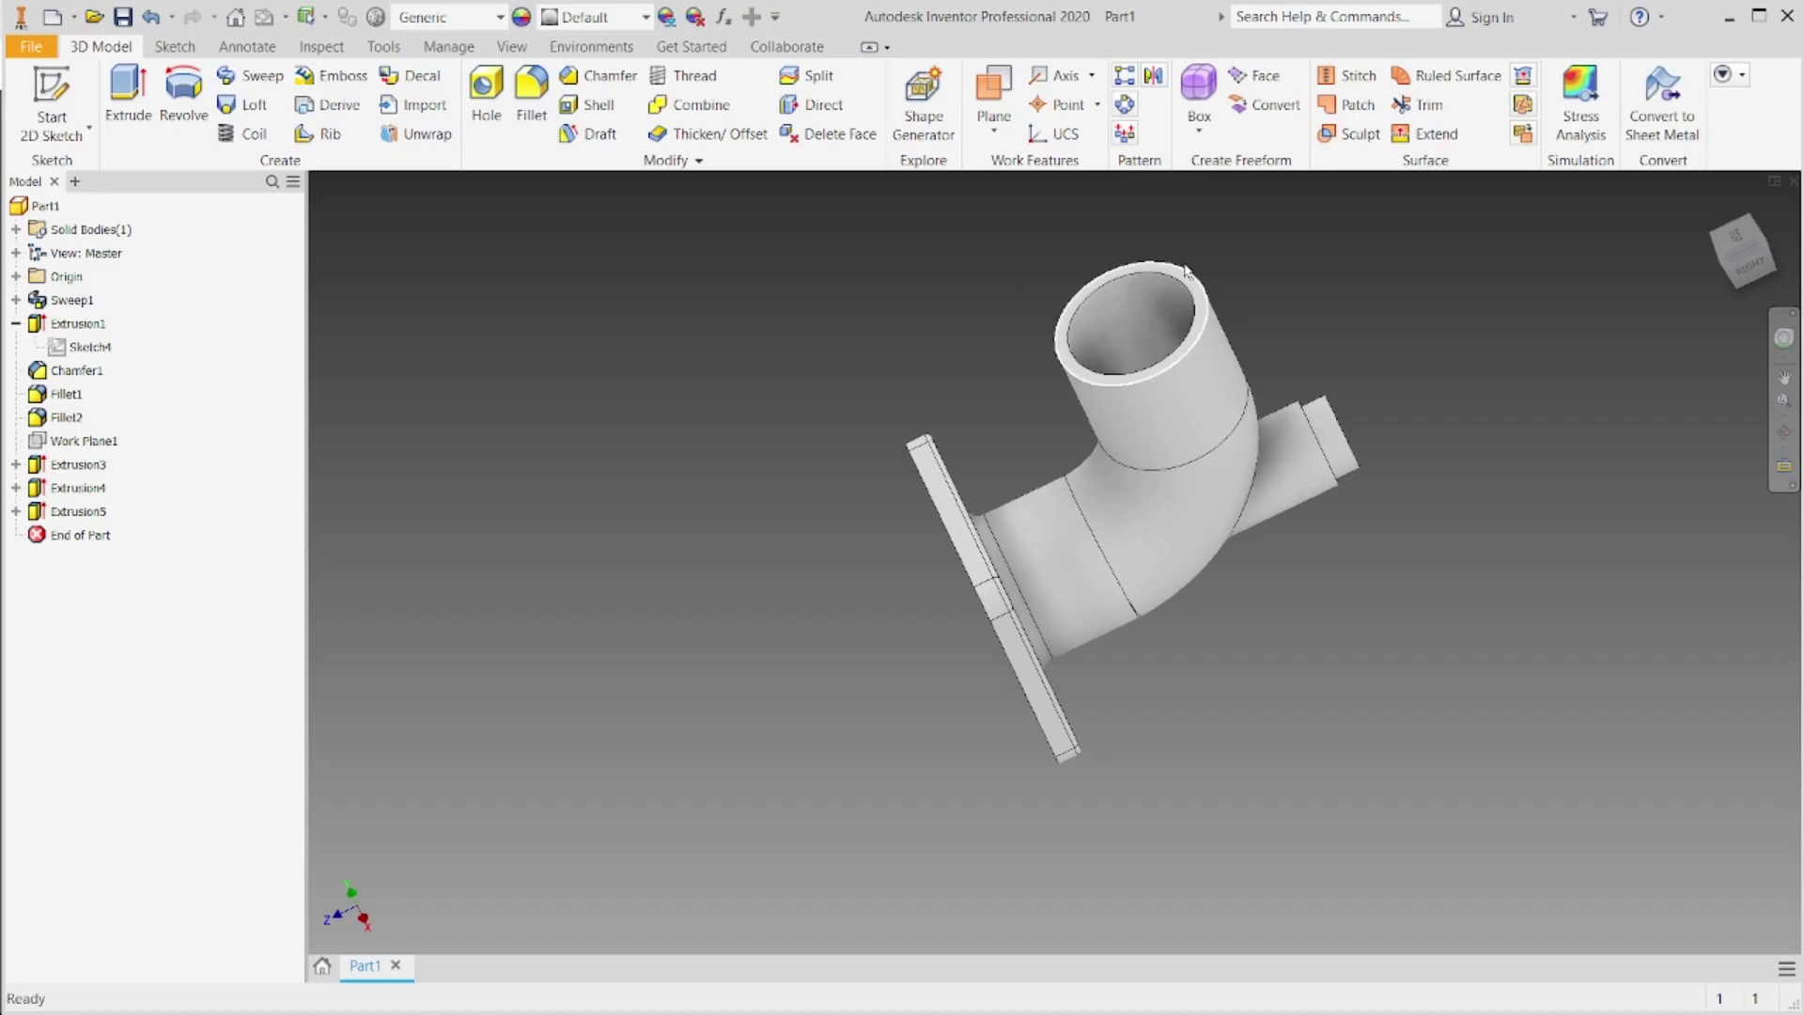
pyautogui.scroll(3, 1011, 273)
pyautogui.click(1193, 297)
pyautogui.click(1233, 279)
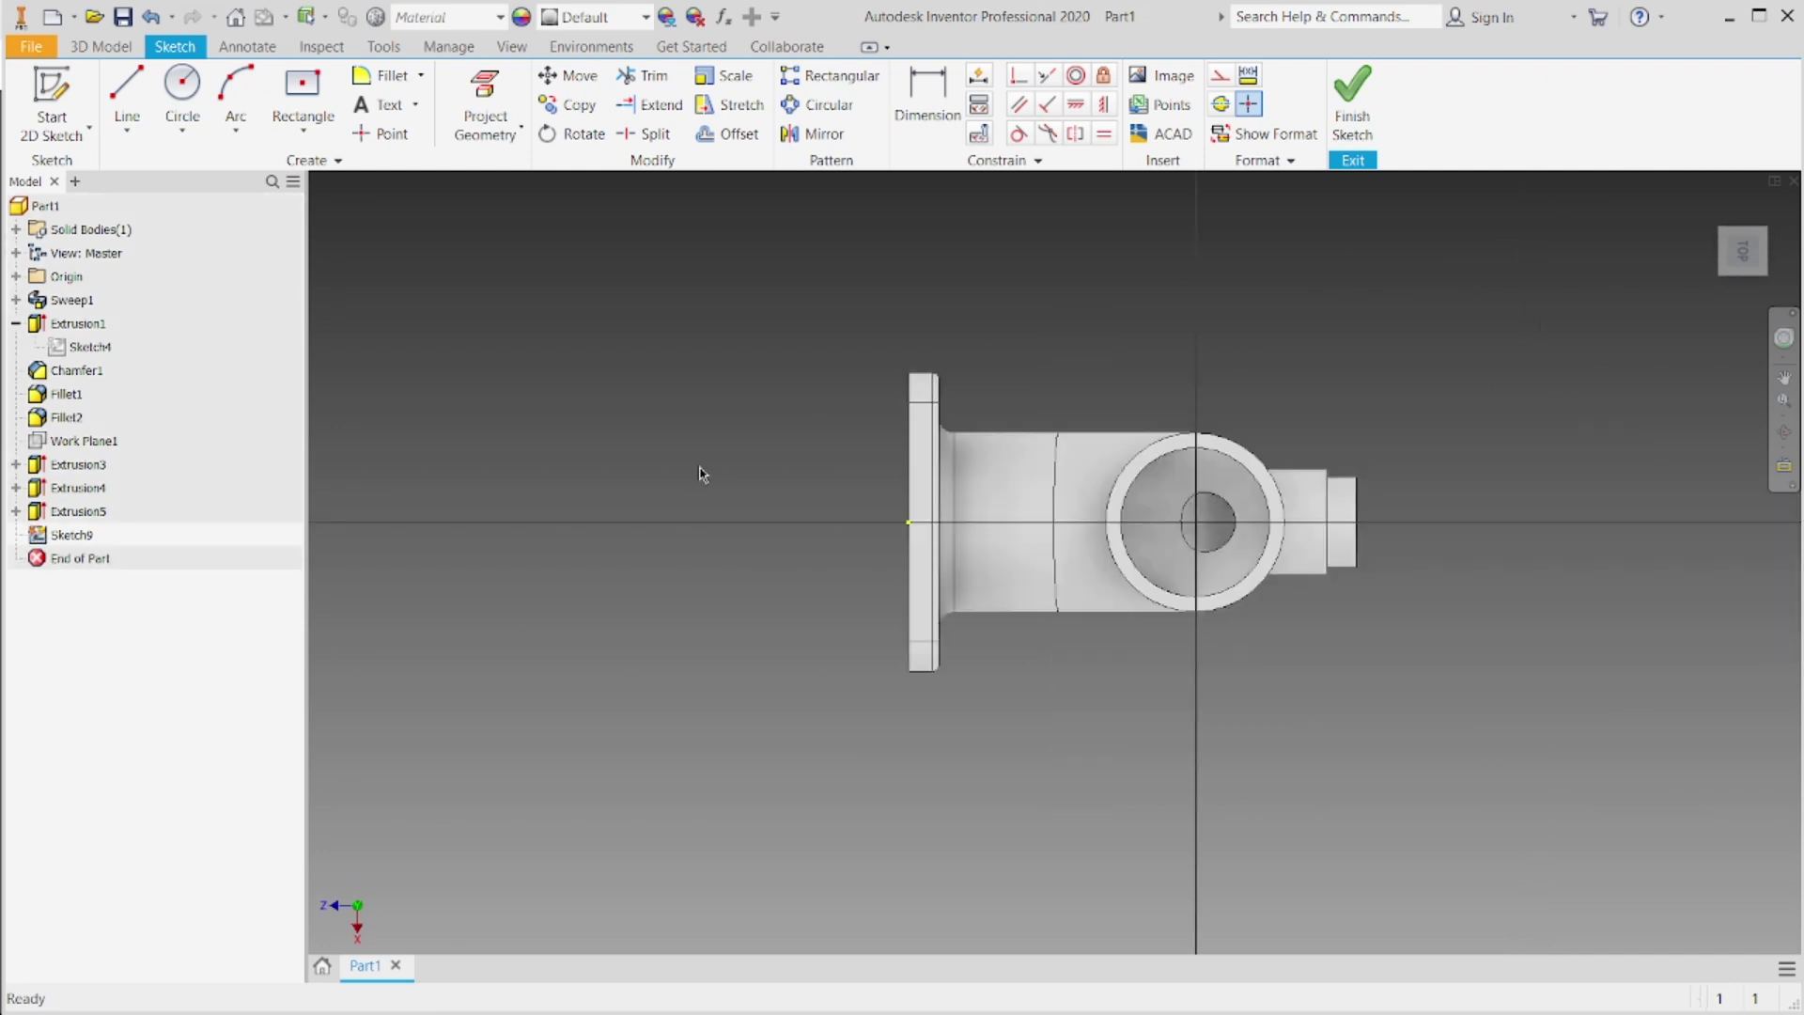
# Step: Draw a 100 mm diameter circle concentric with the vertical pipe and project the pipe's outer edge into the sketch
pyautogui.click(182, 82)
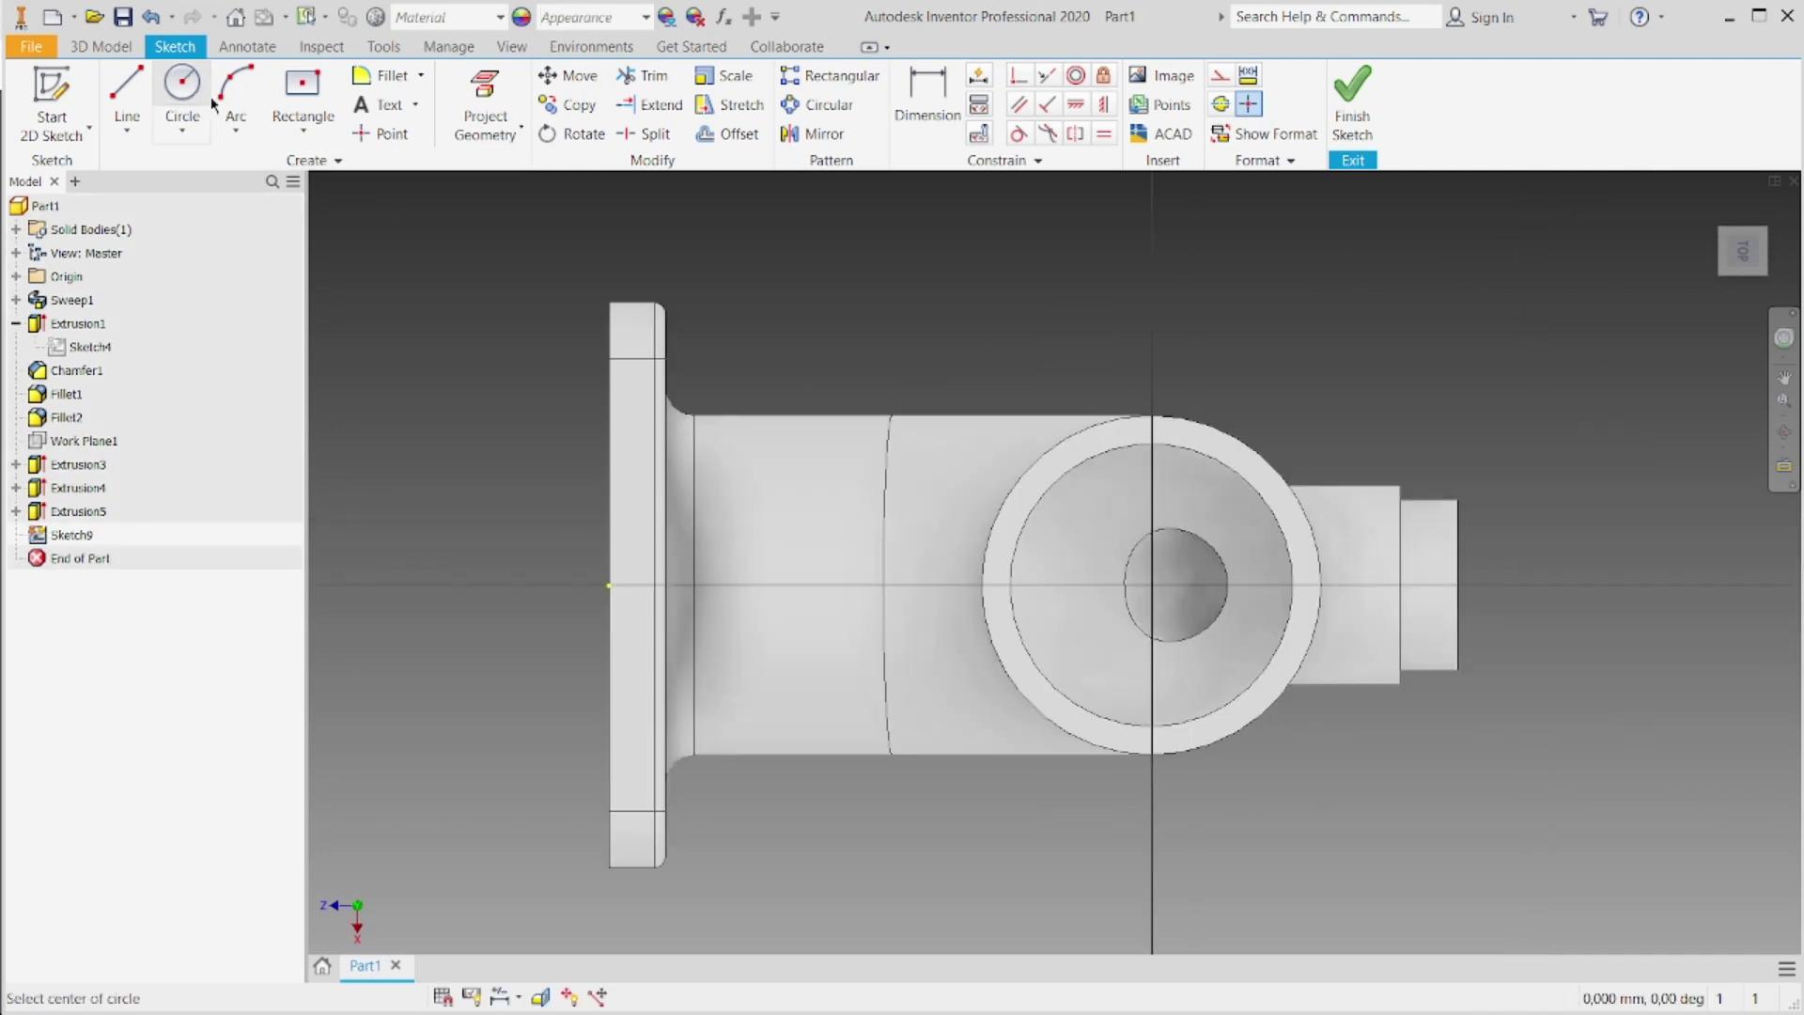
pyautogui.click(1151, 585)
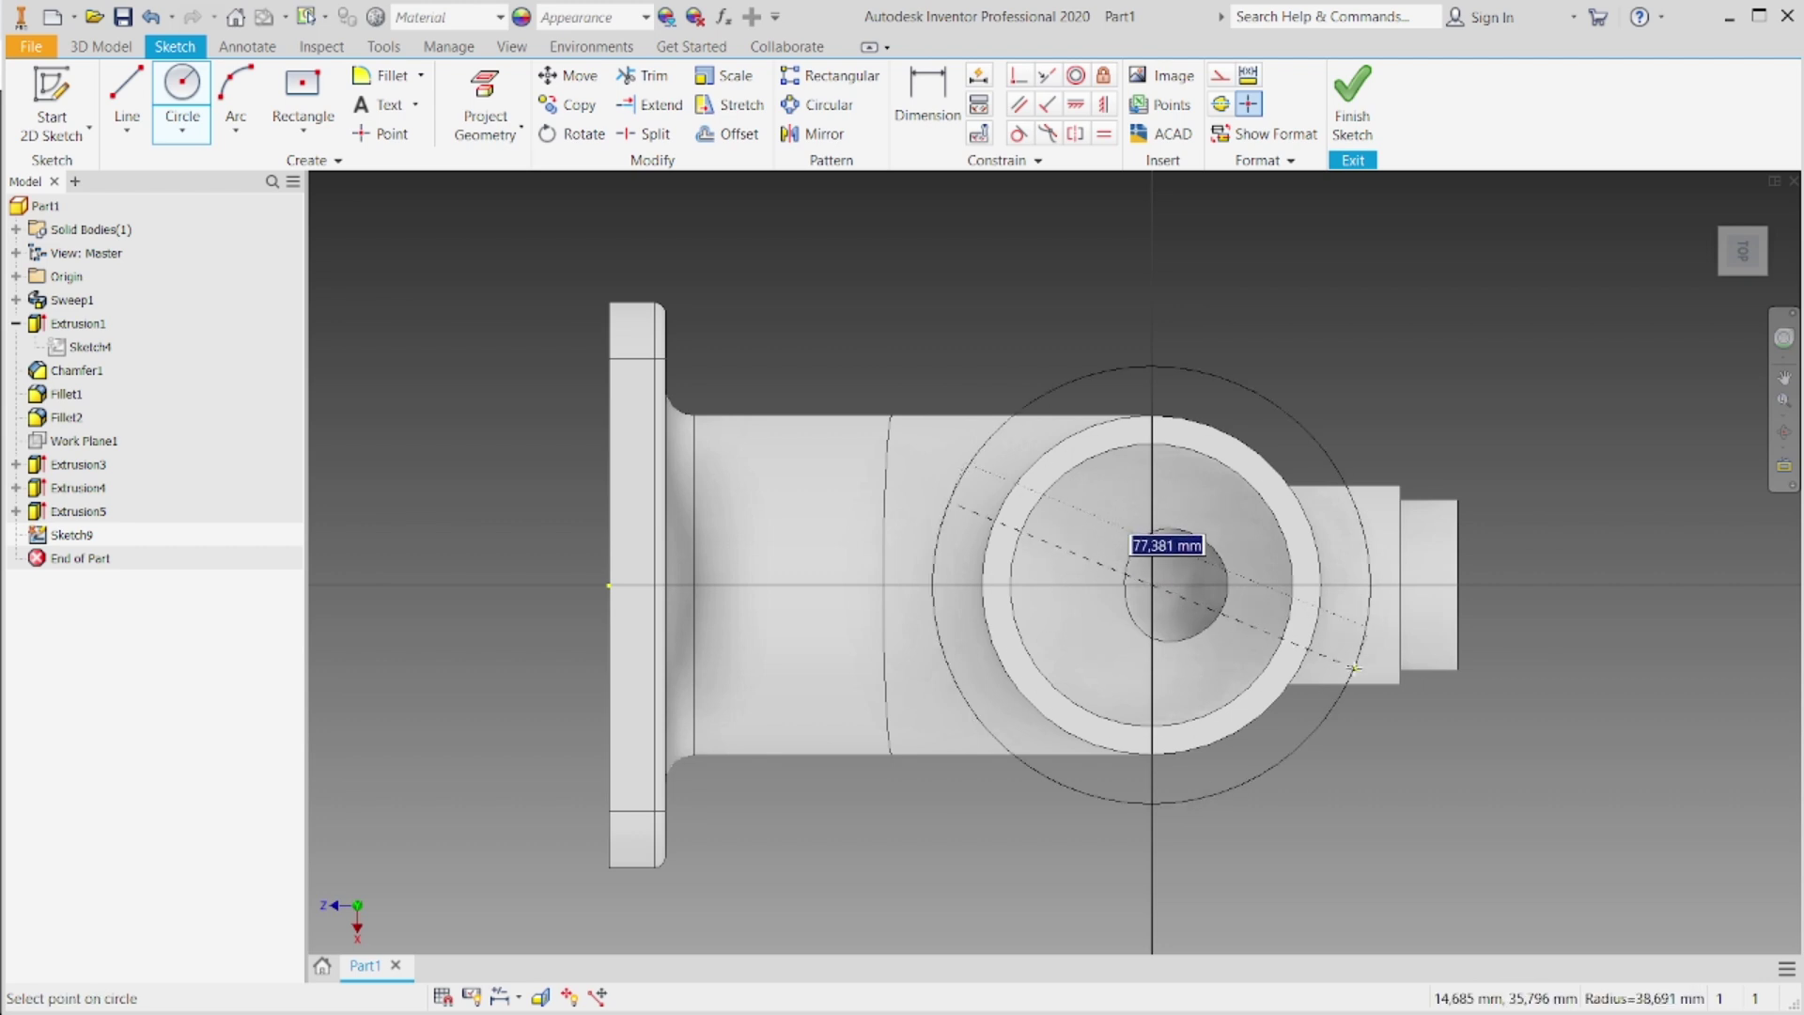
pyautogui.write('100')
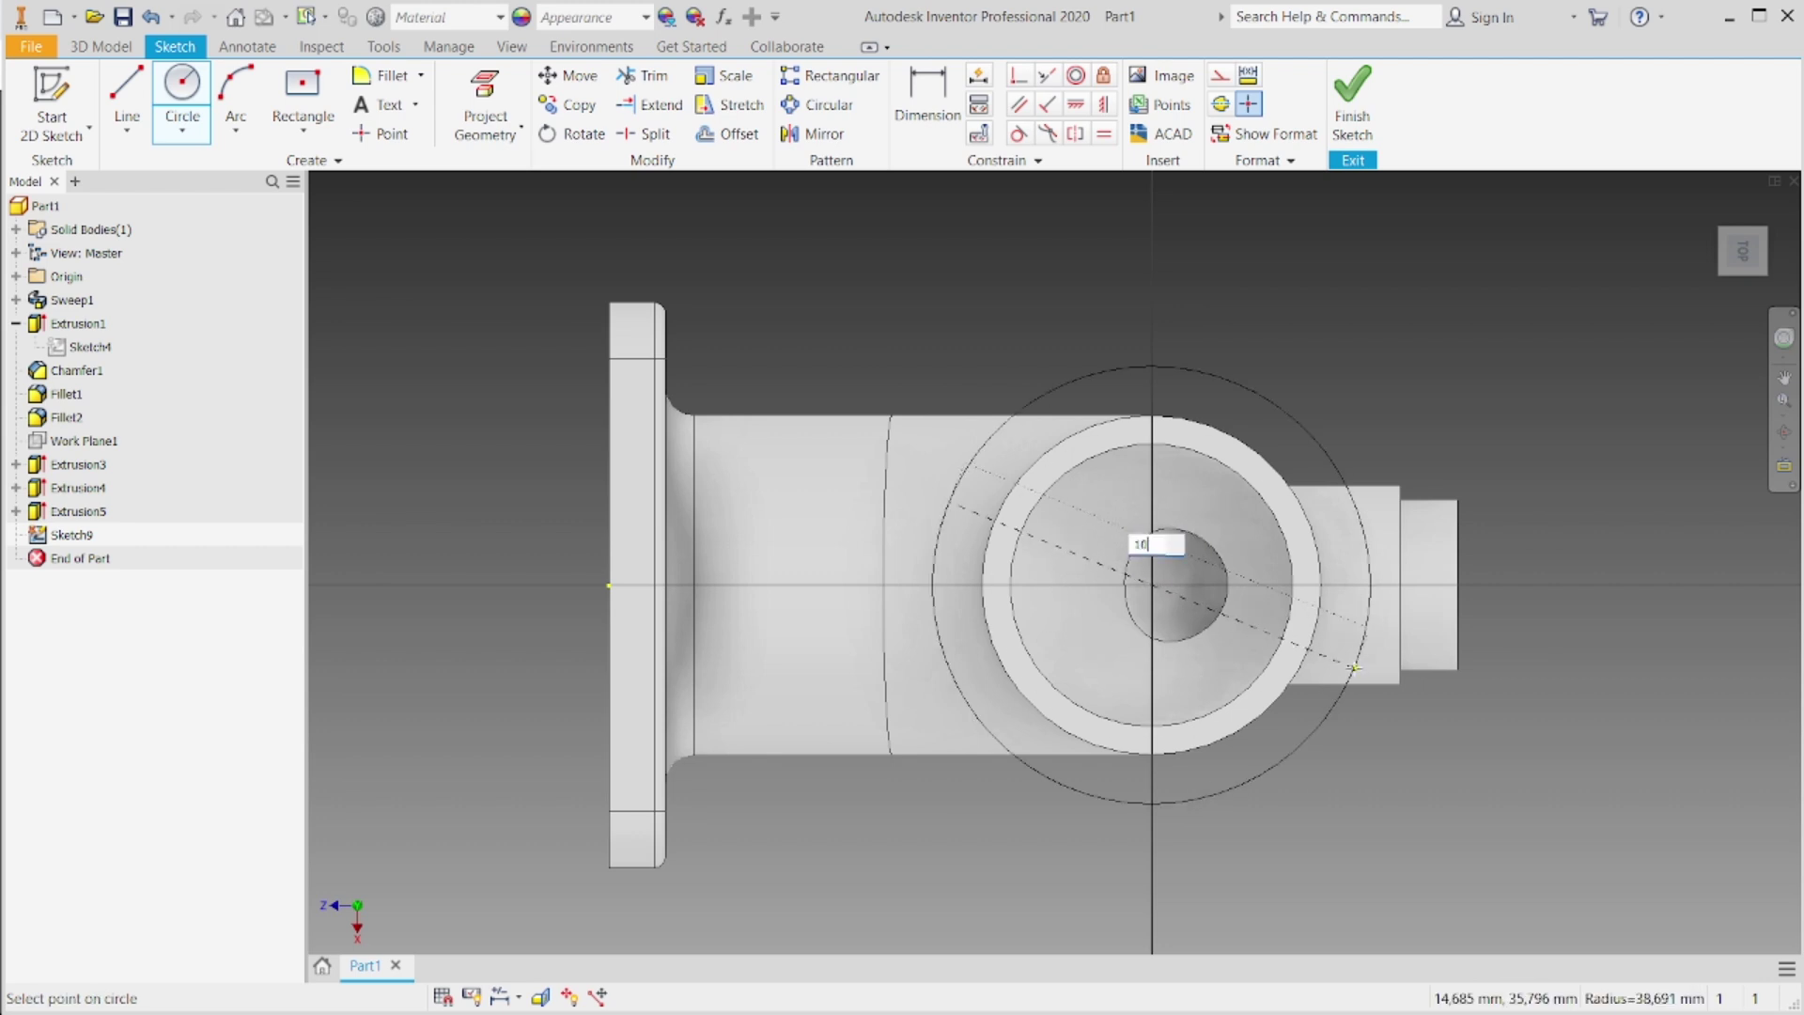
pyautogui.press('Return')
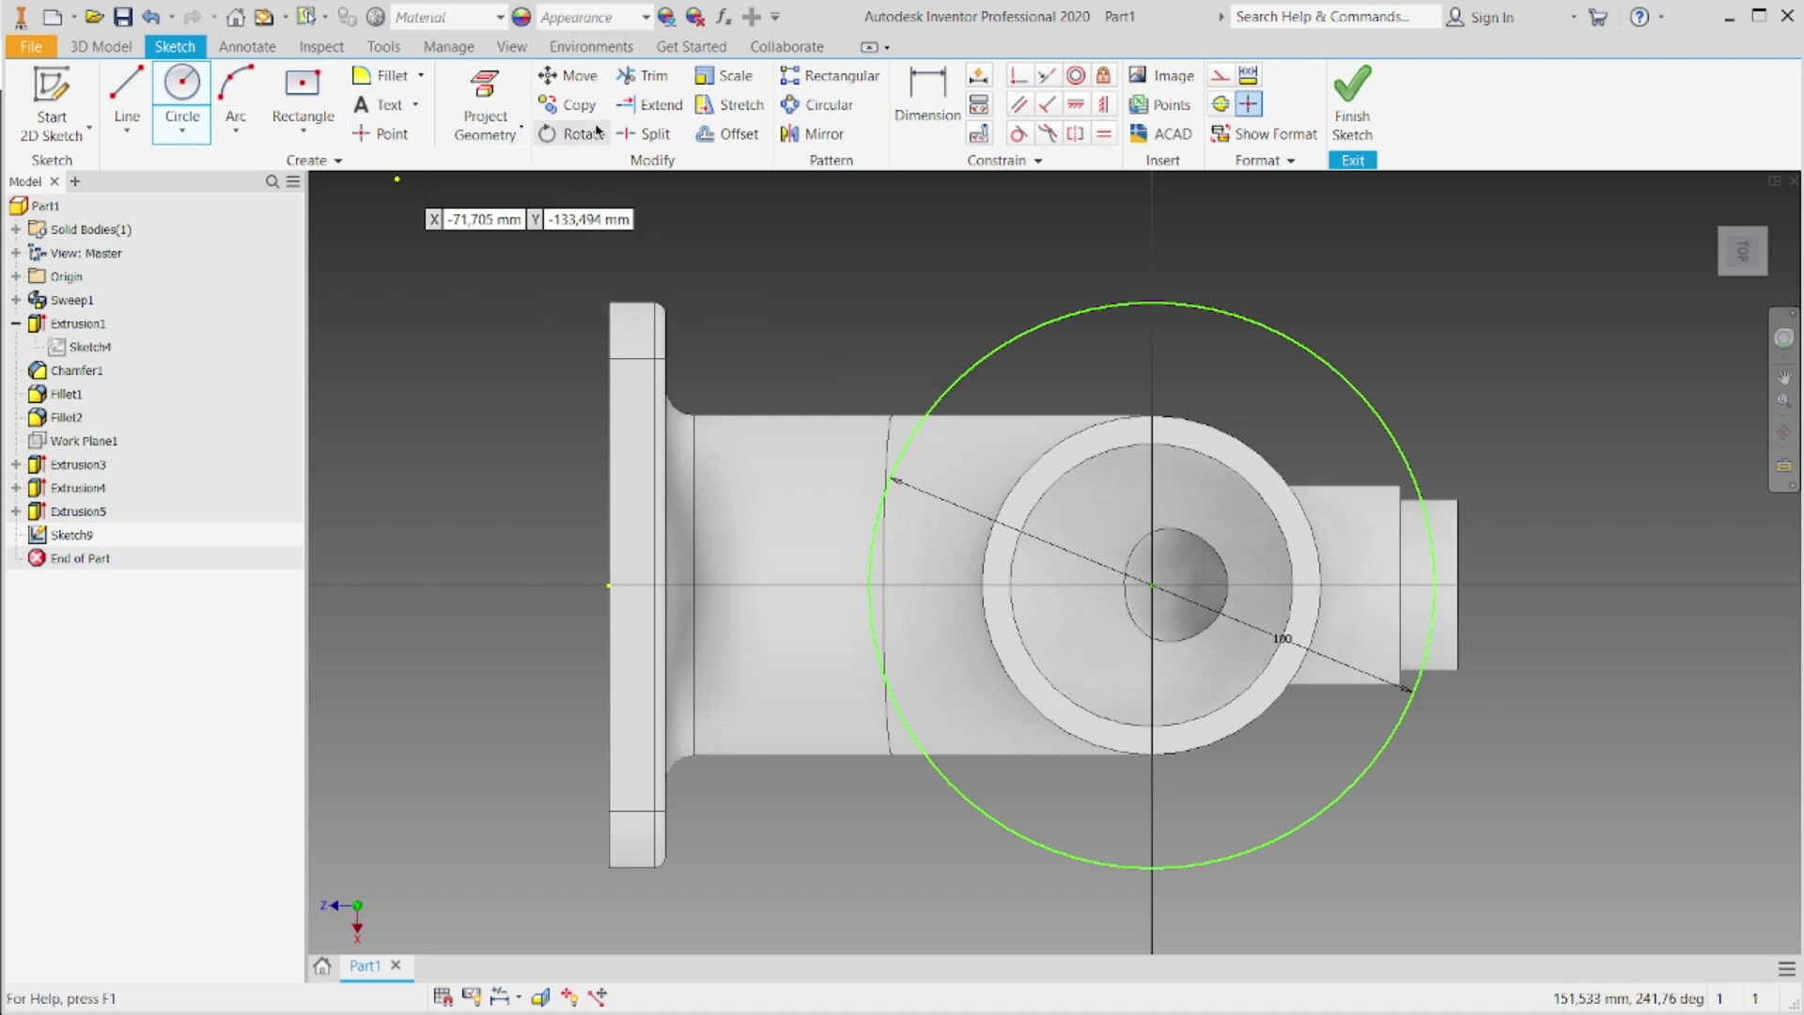
pyautogui.click(485, 103)
pyautogui.click(1203, 411)
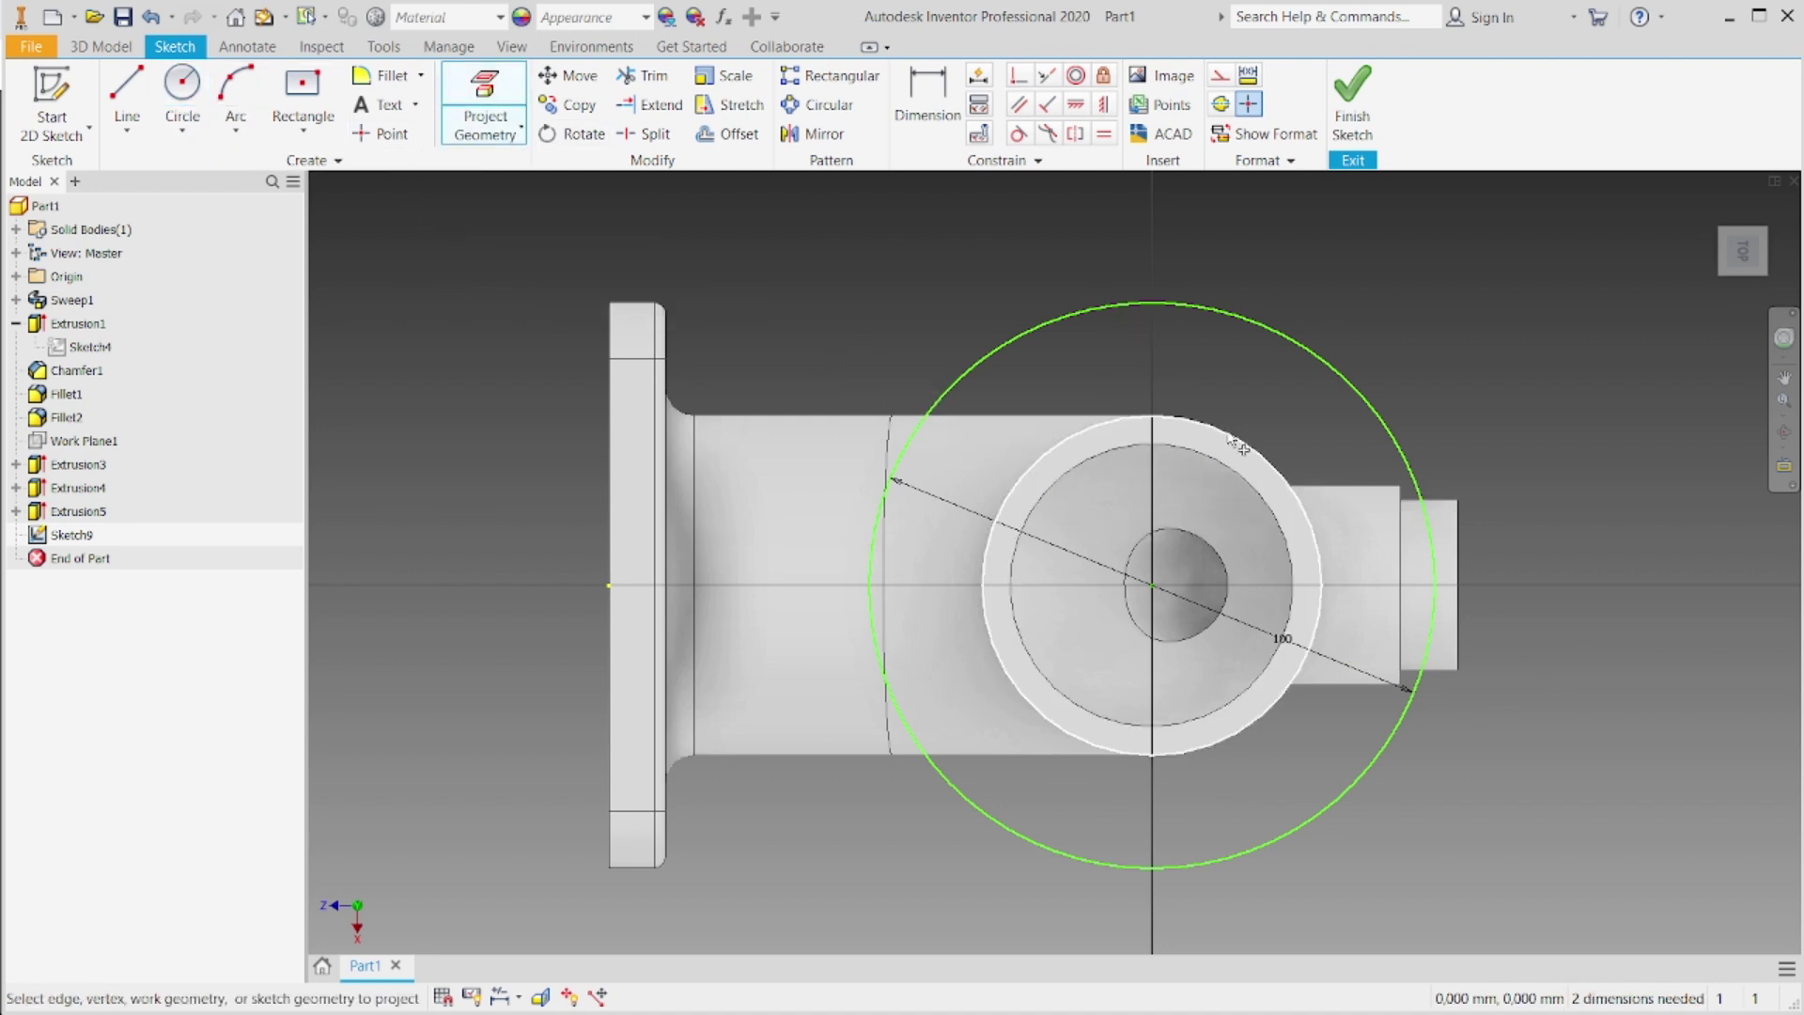
# Step: Draw a 10 mm diameter bolt-hole circle on the horizontal axis between the pipe and the 100 mm circle, per the reference drawing
pyautogui.click(183, 94)
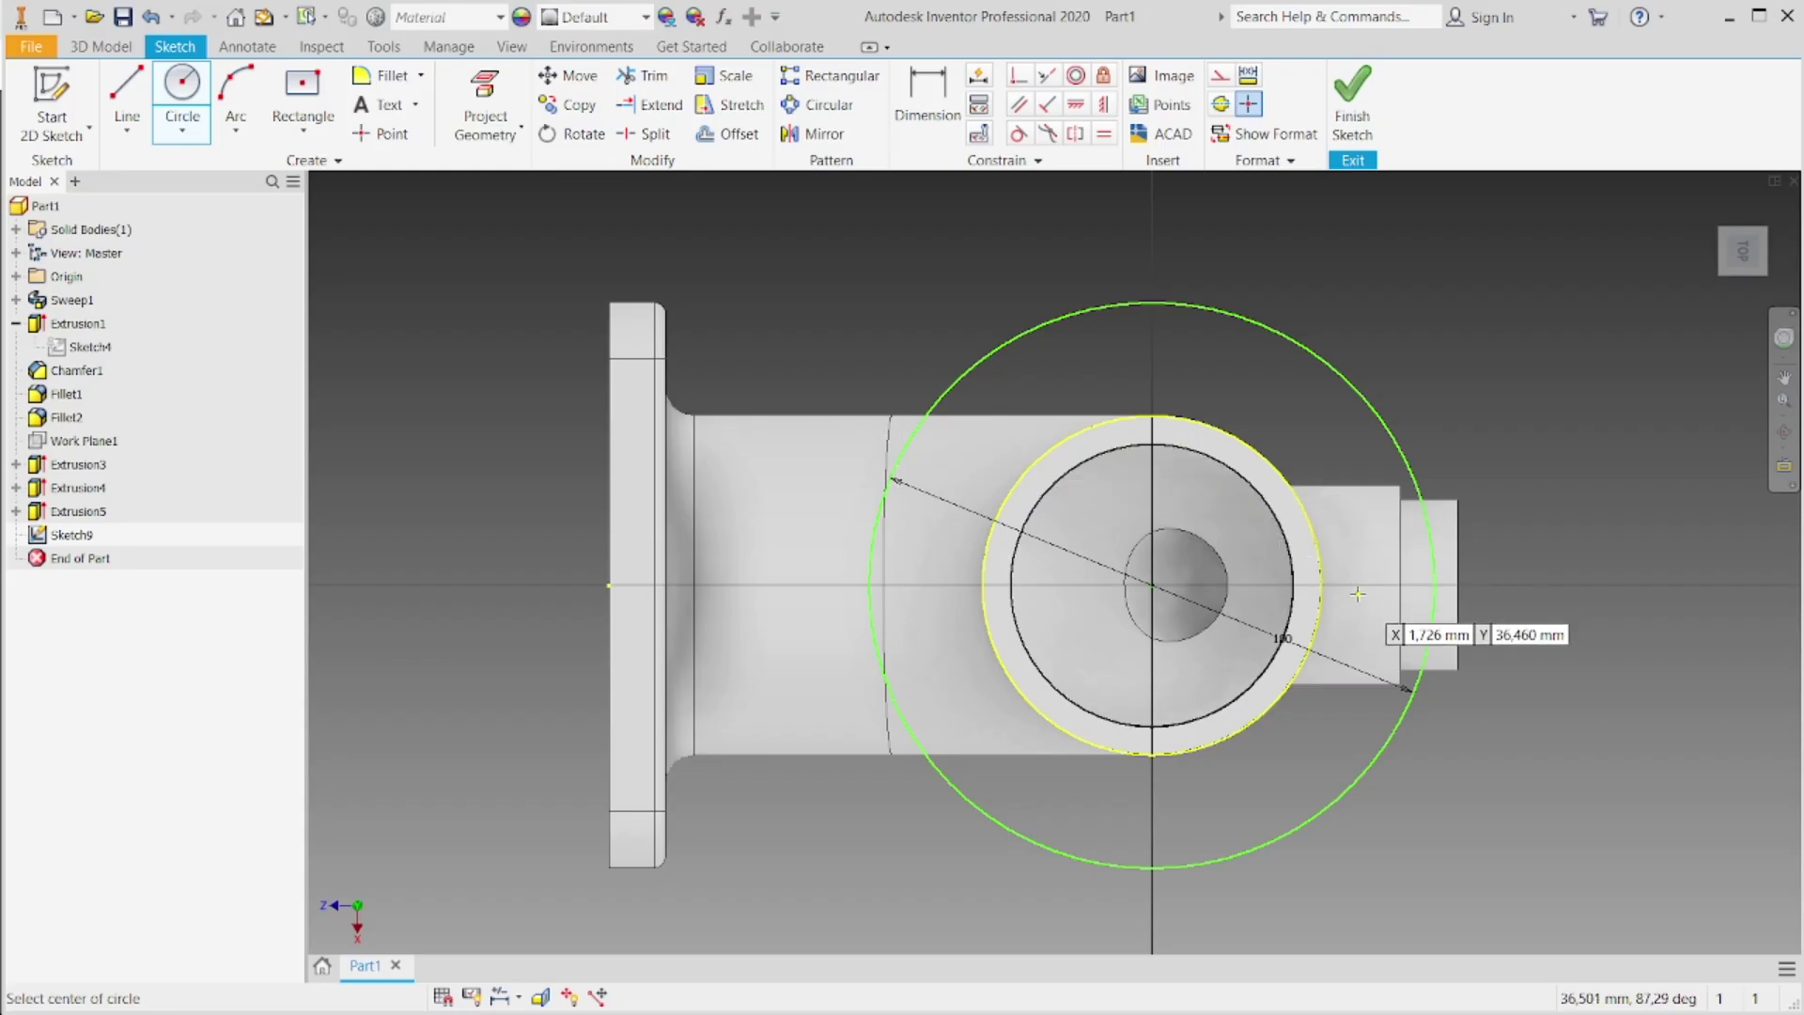
pyautogui.click(1362, 587)
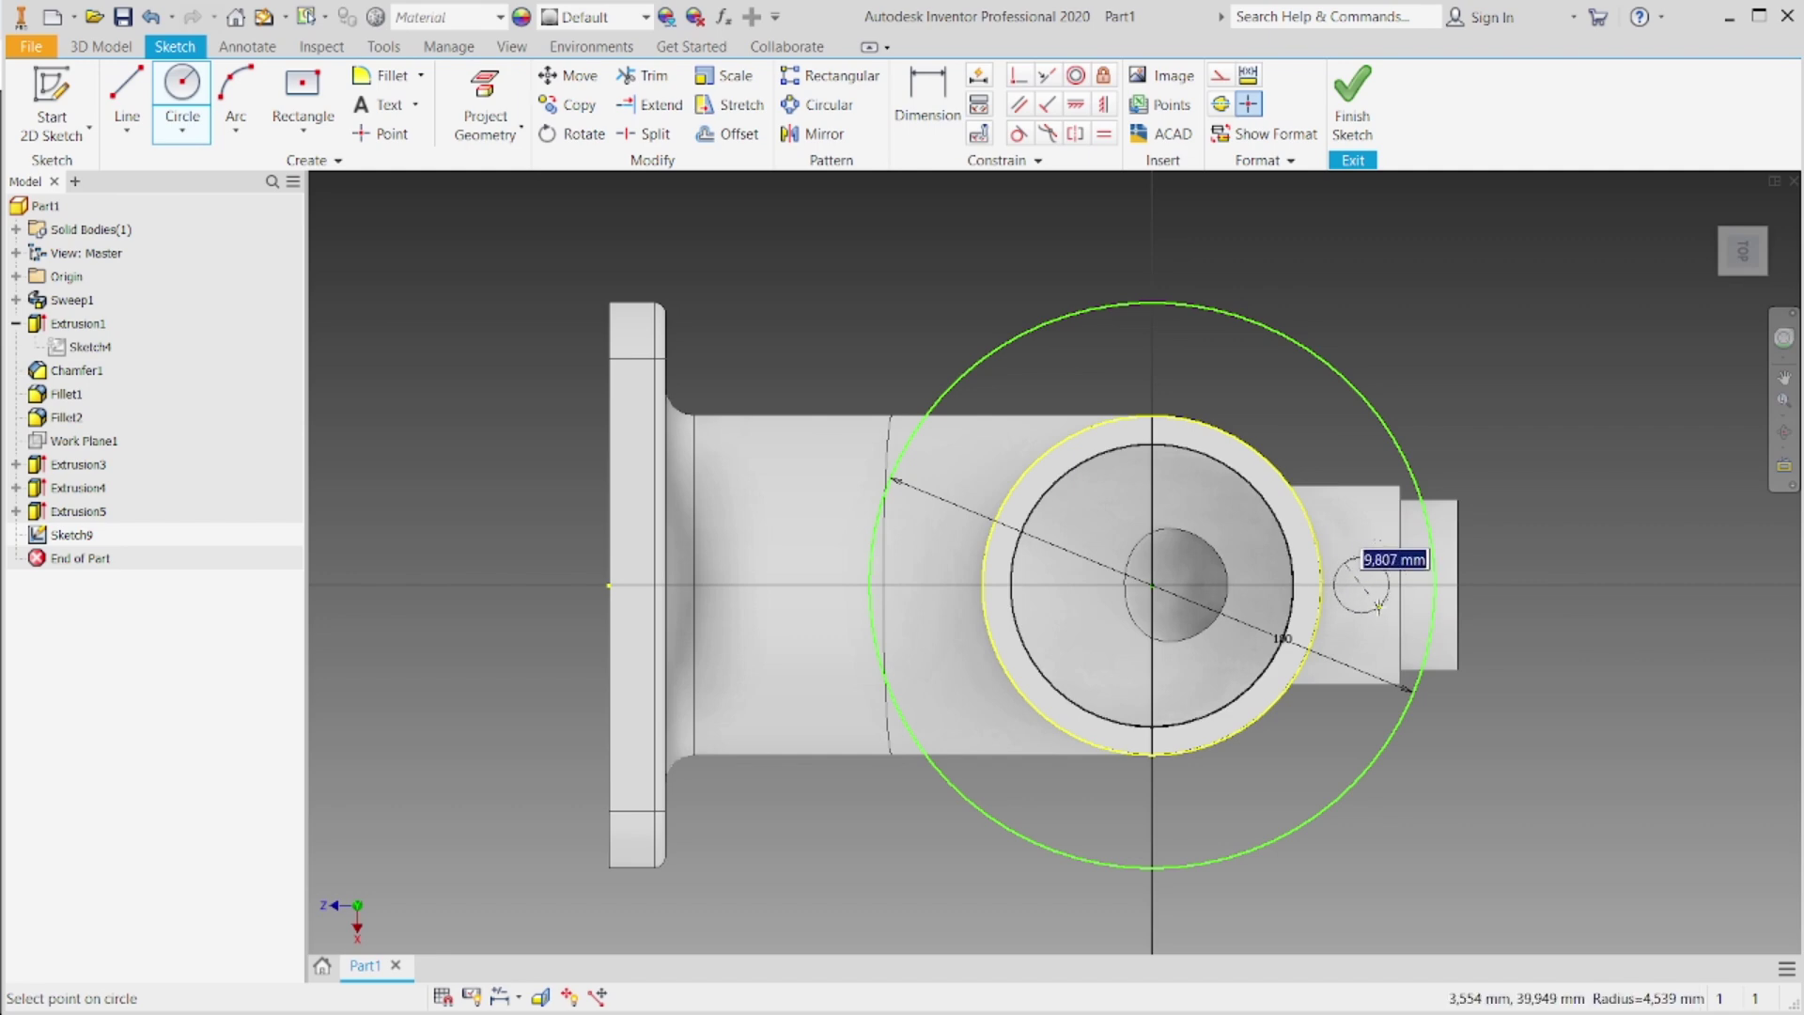
pyautogui.hotkey('alt', 'Tab')
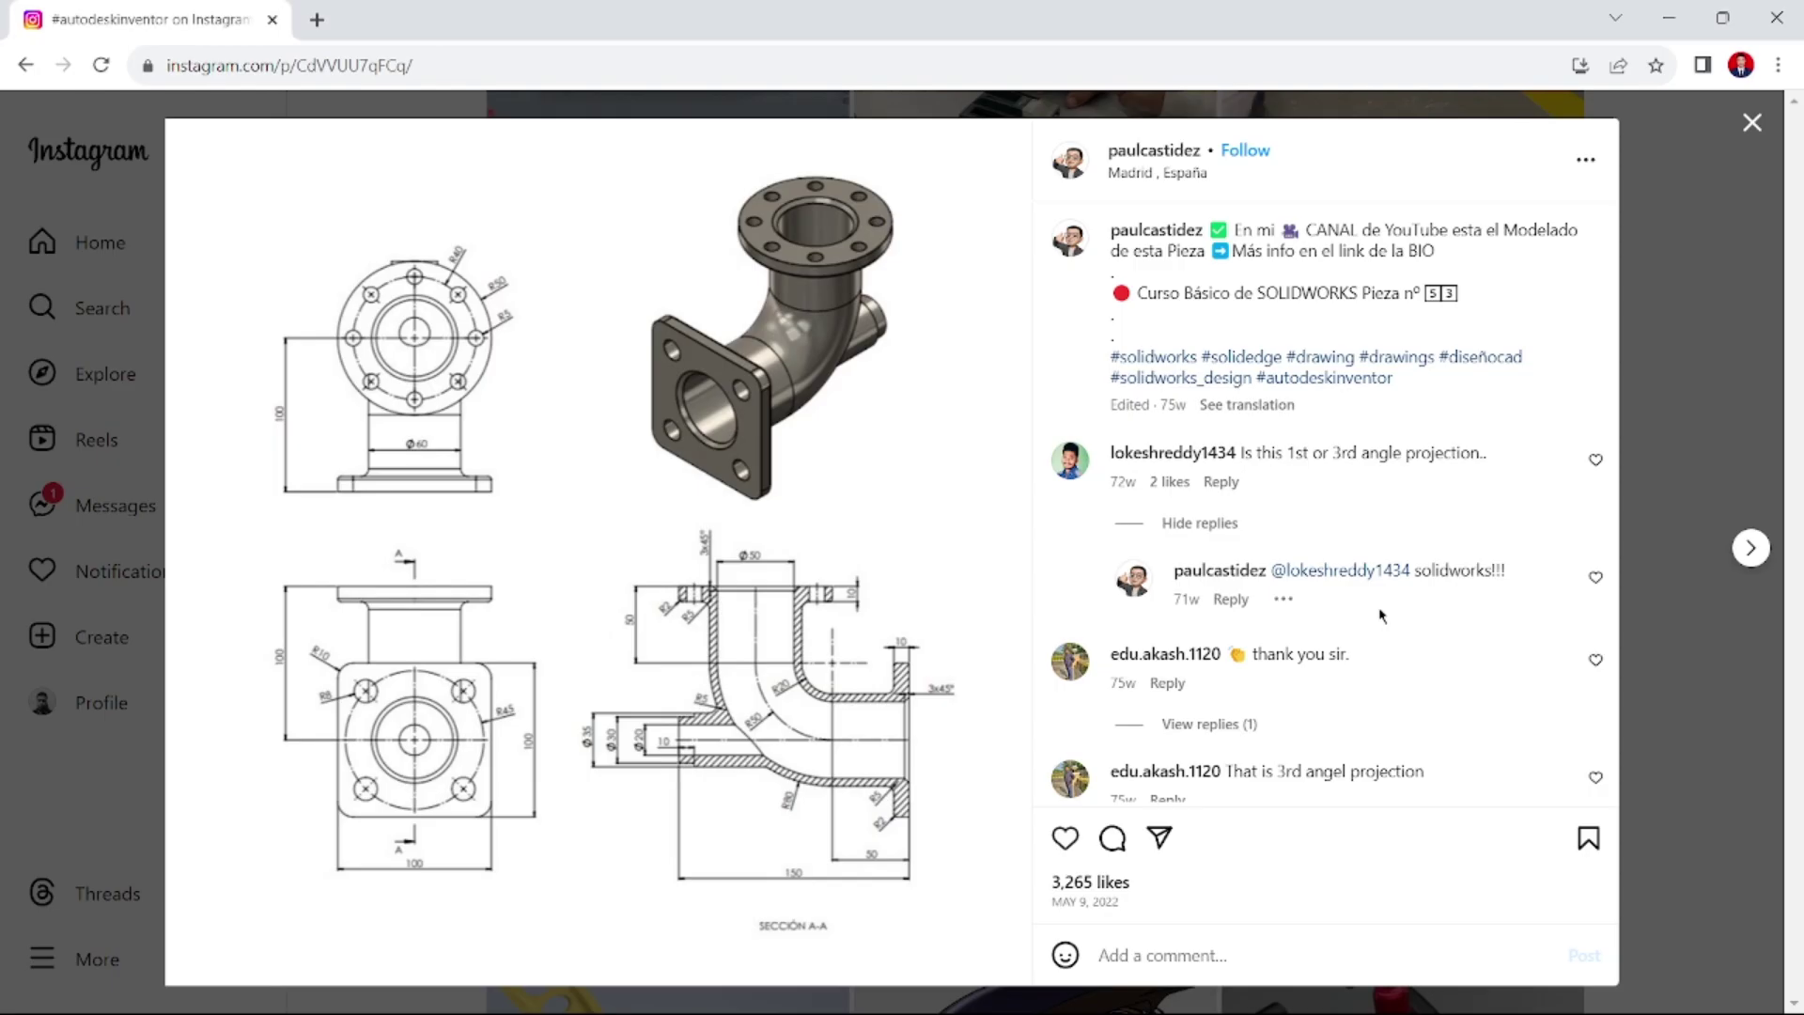
pyautogui.hotkey('alt', 'Tab')
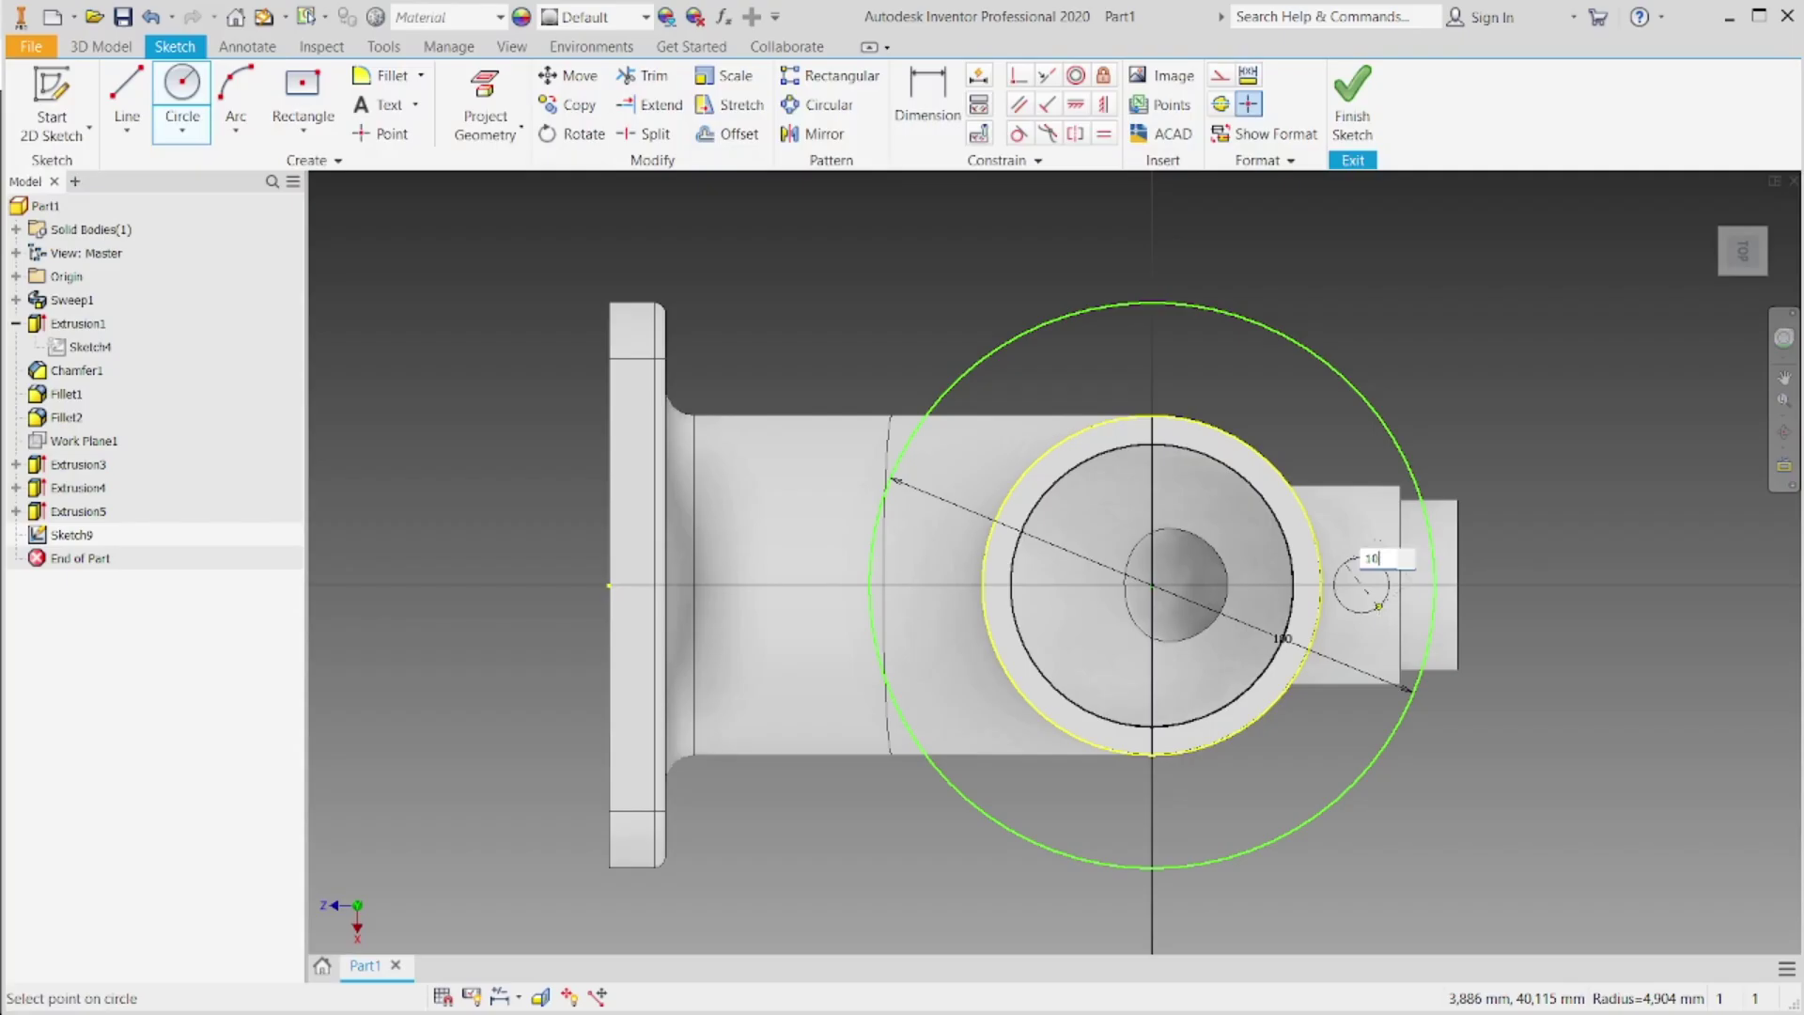
pyautogui.click(1379, 607)
# Step: Dimension the bolt-hole circle's centre 40 mm from the pipe's centre
pyautogui.click(927, 98)
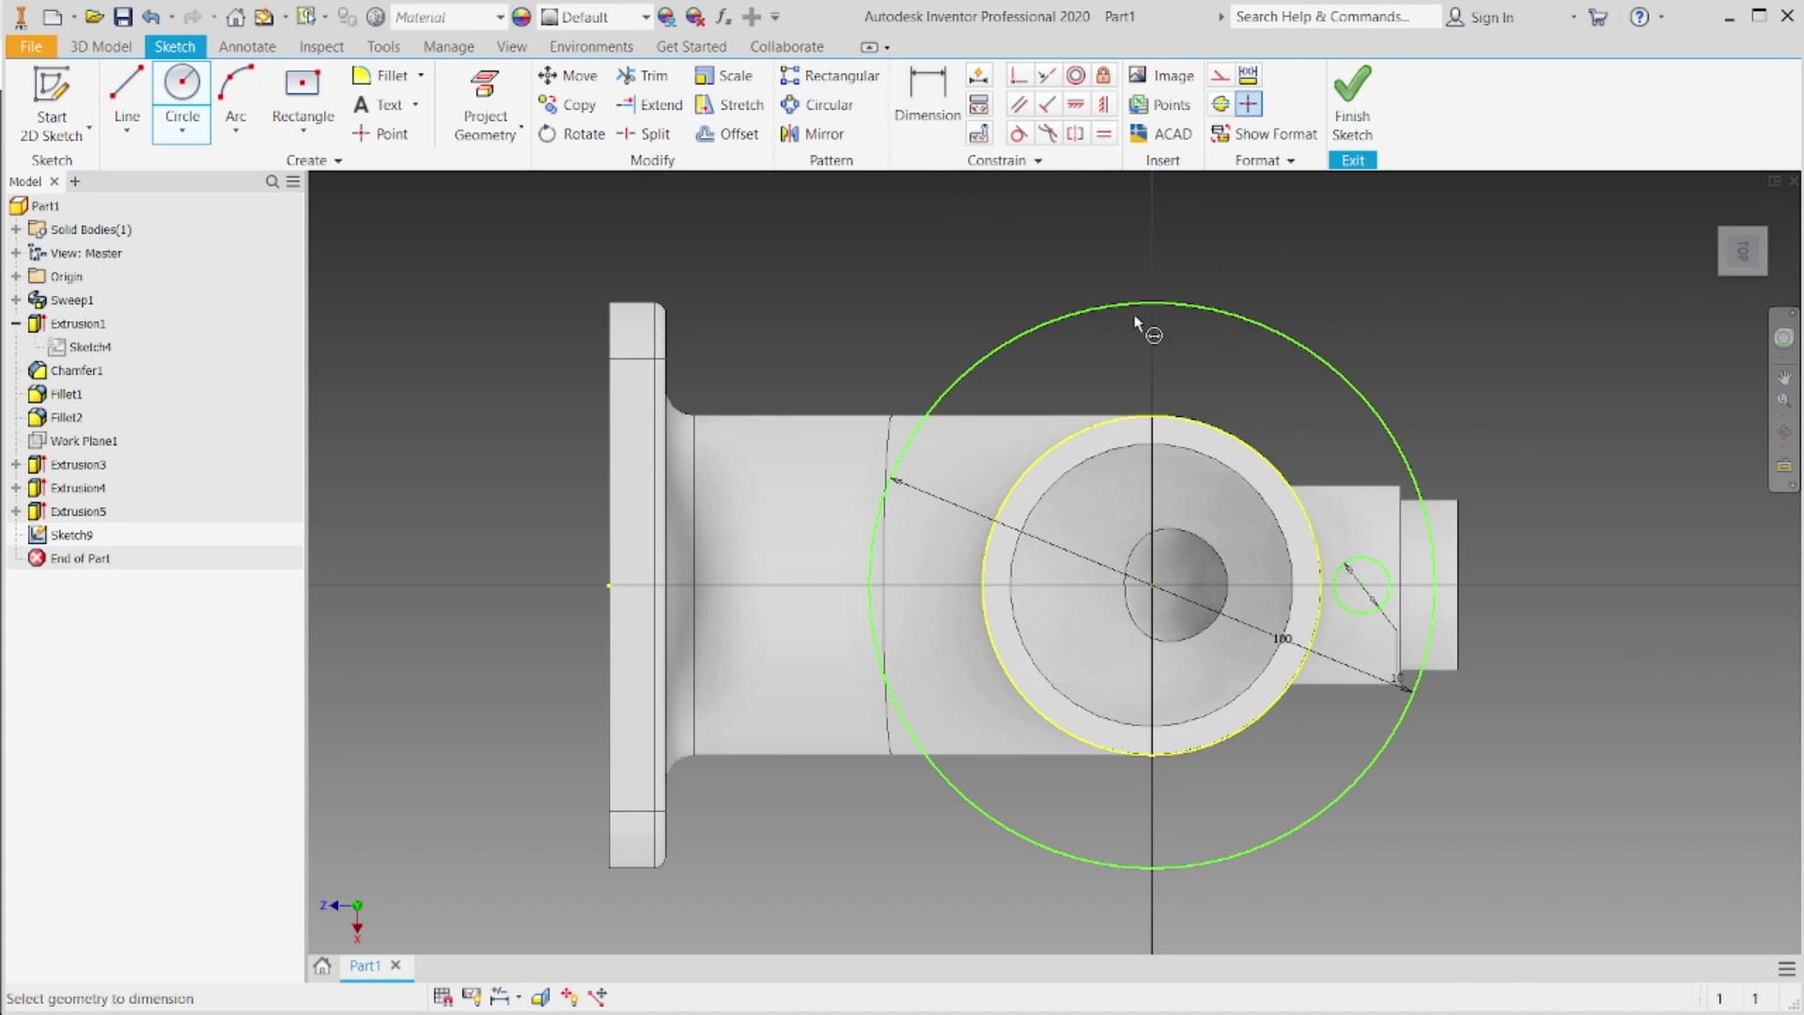
pyautogui.click(1363, 590)
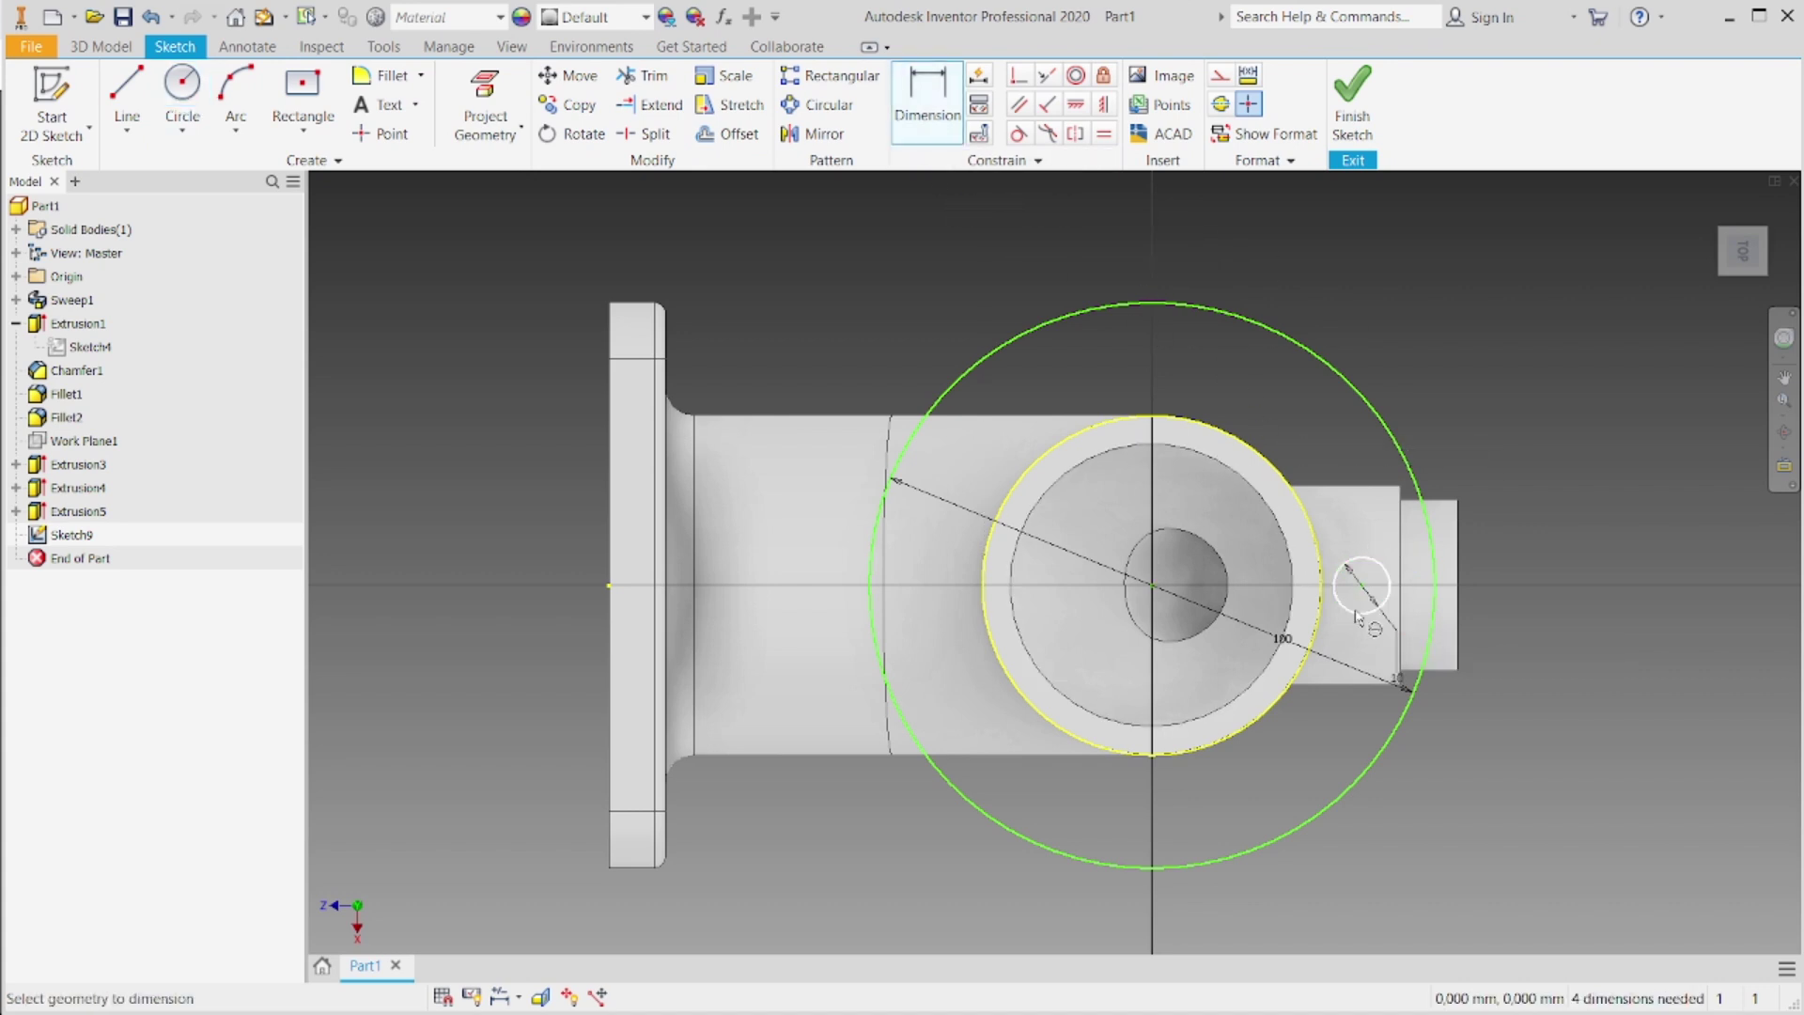
pyautogui.click(1153, 586)
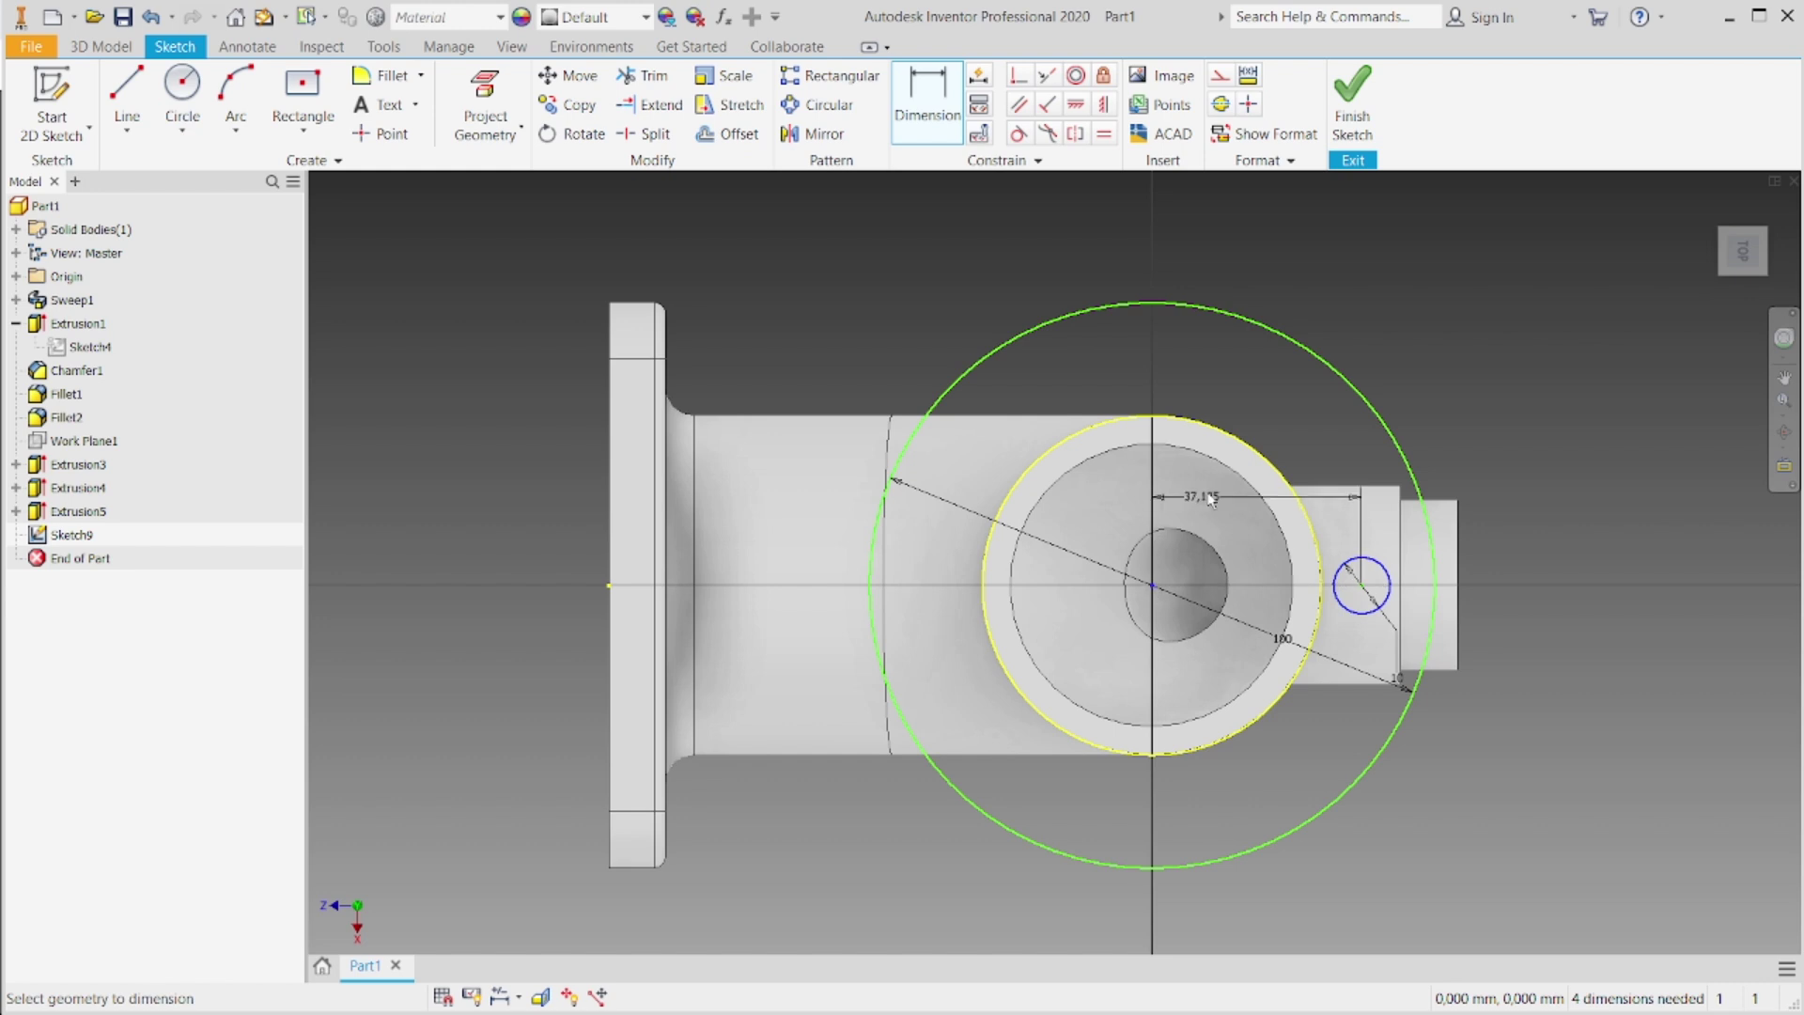
pyautogui.click(1261, 268)
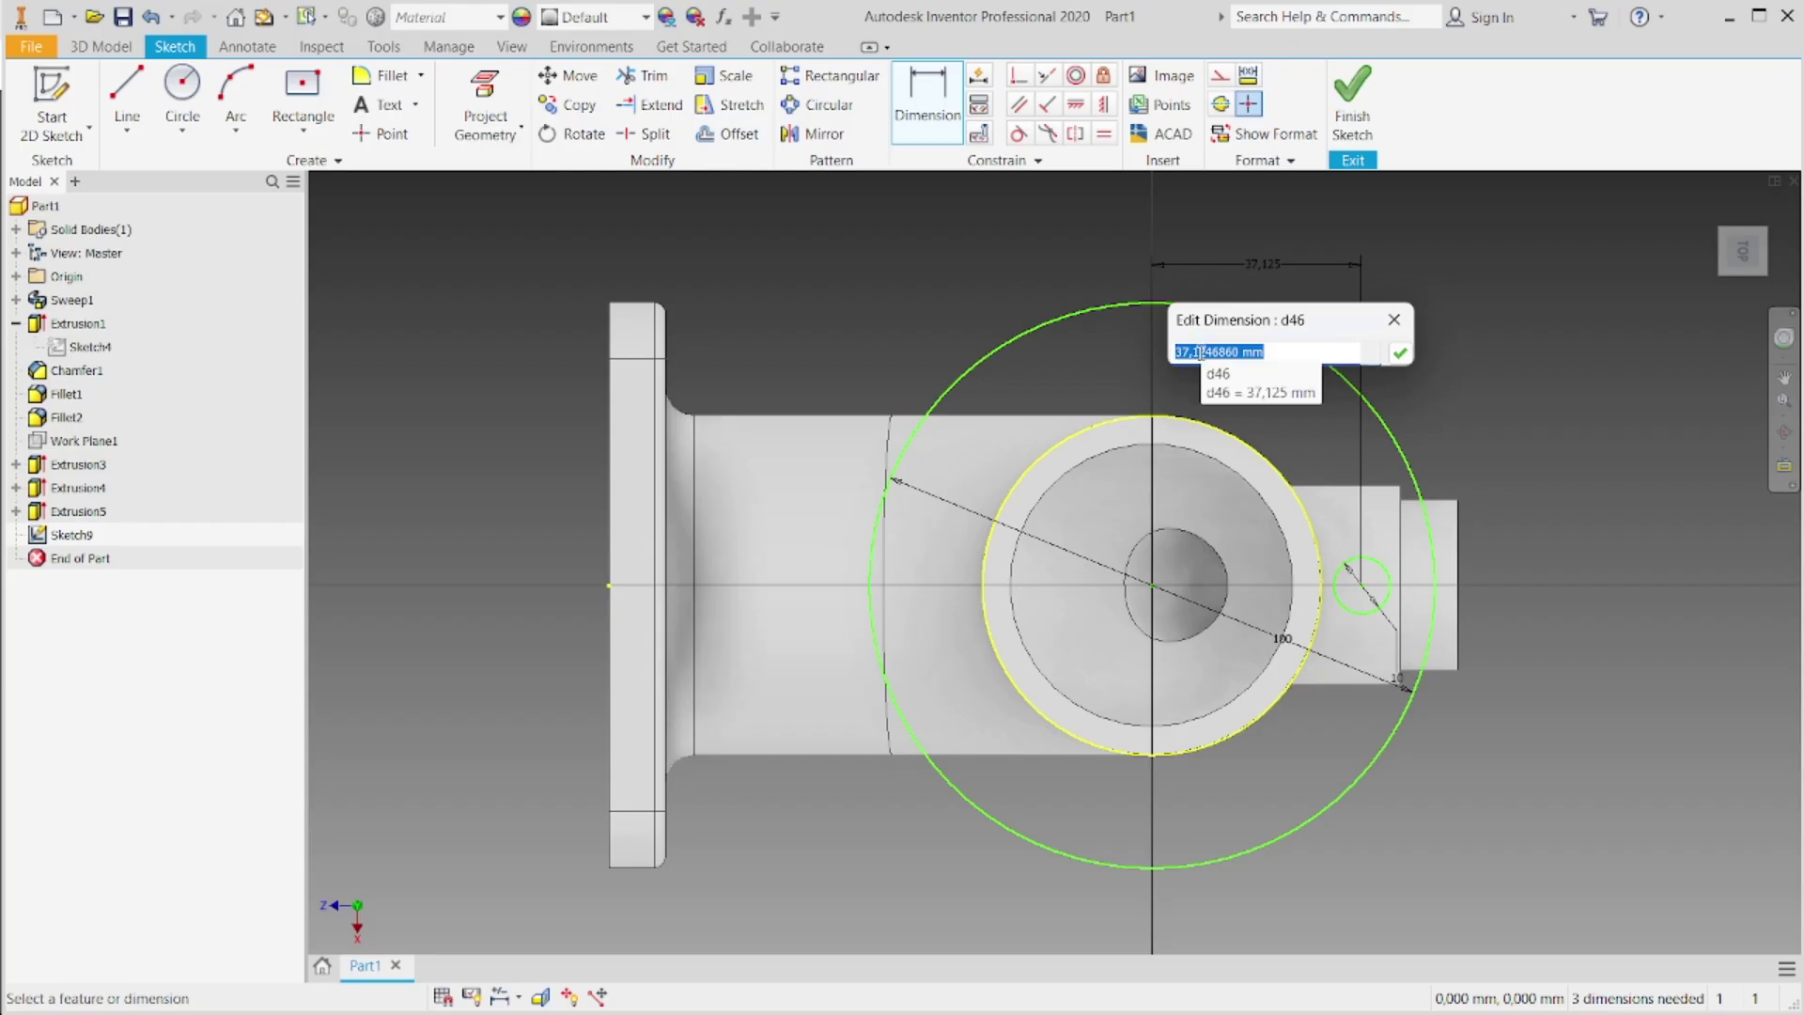
pyautogui.write('40')
pyautogui.press('Return')
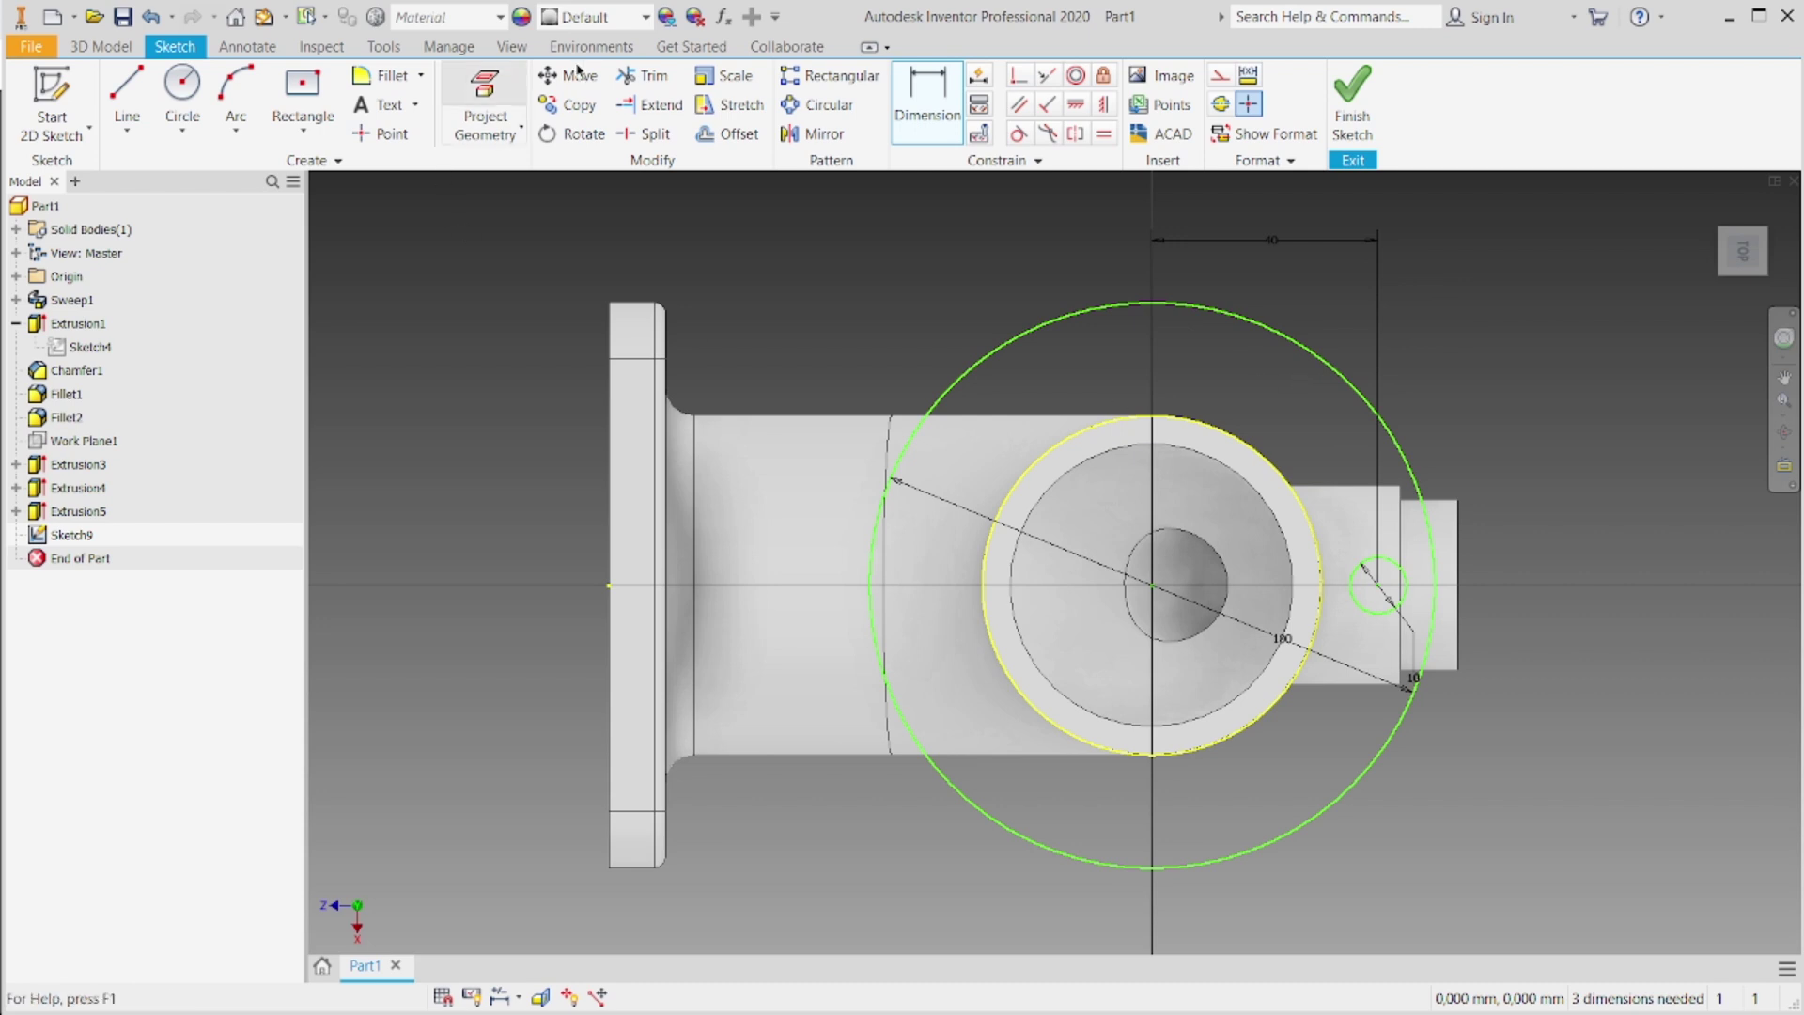
# Step: Create a circular pattern of the 10 mm bolt-hole circle about the pipe's centre, with eight instances over 360 degrees
pyautogui.click(800, 107)
pyautogui.click(1370, 562)
pyautogui.click(457, 236)
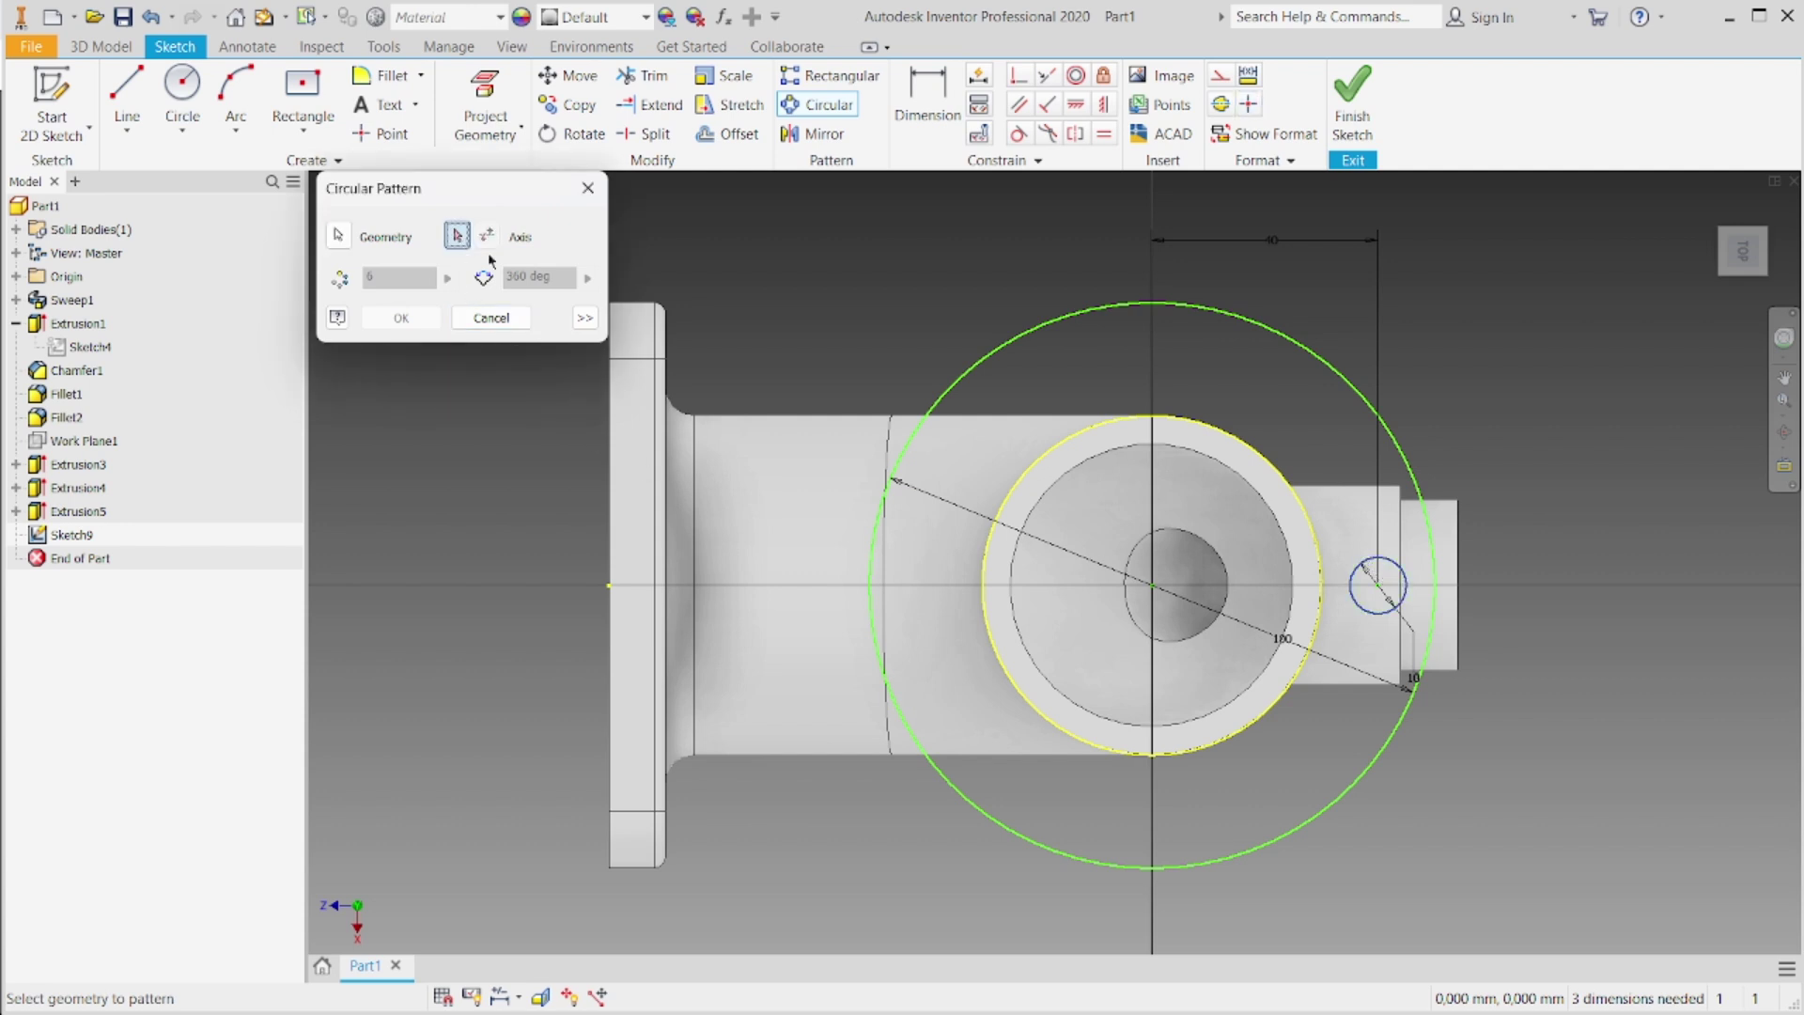
pyautogui.click(1154, 586)
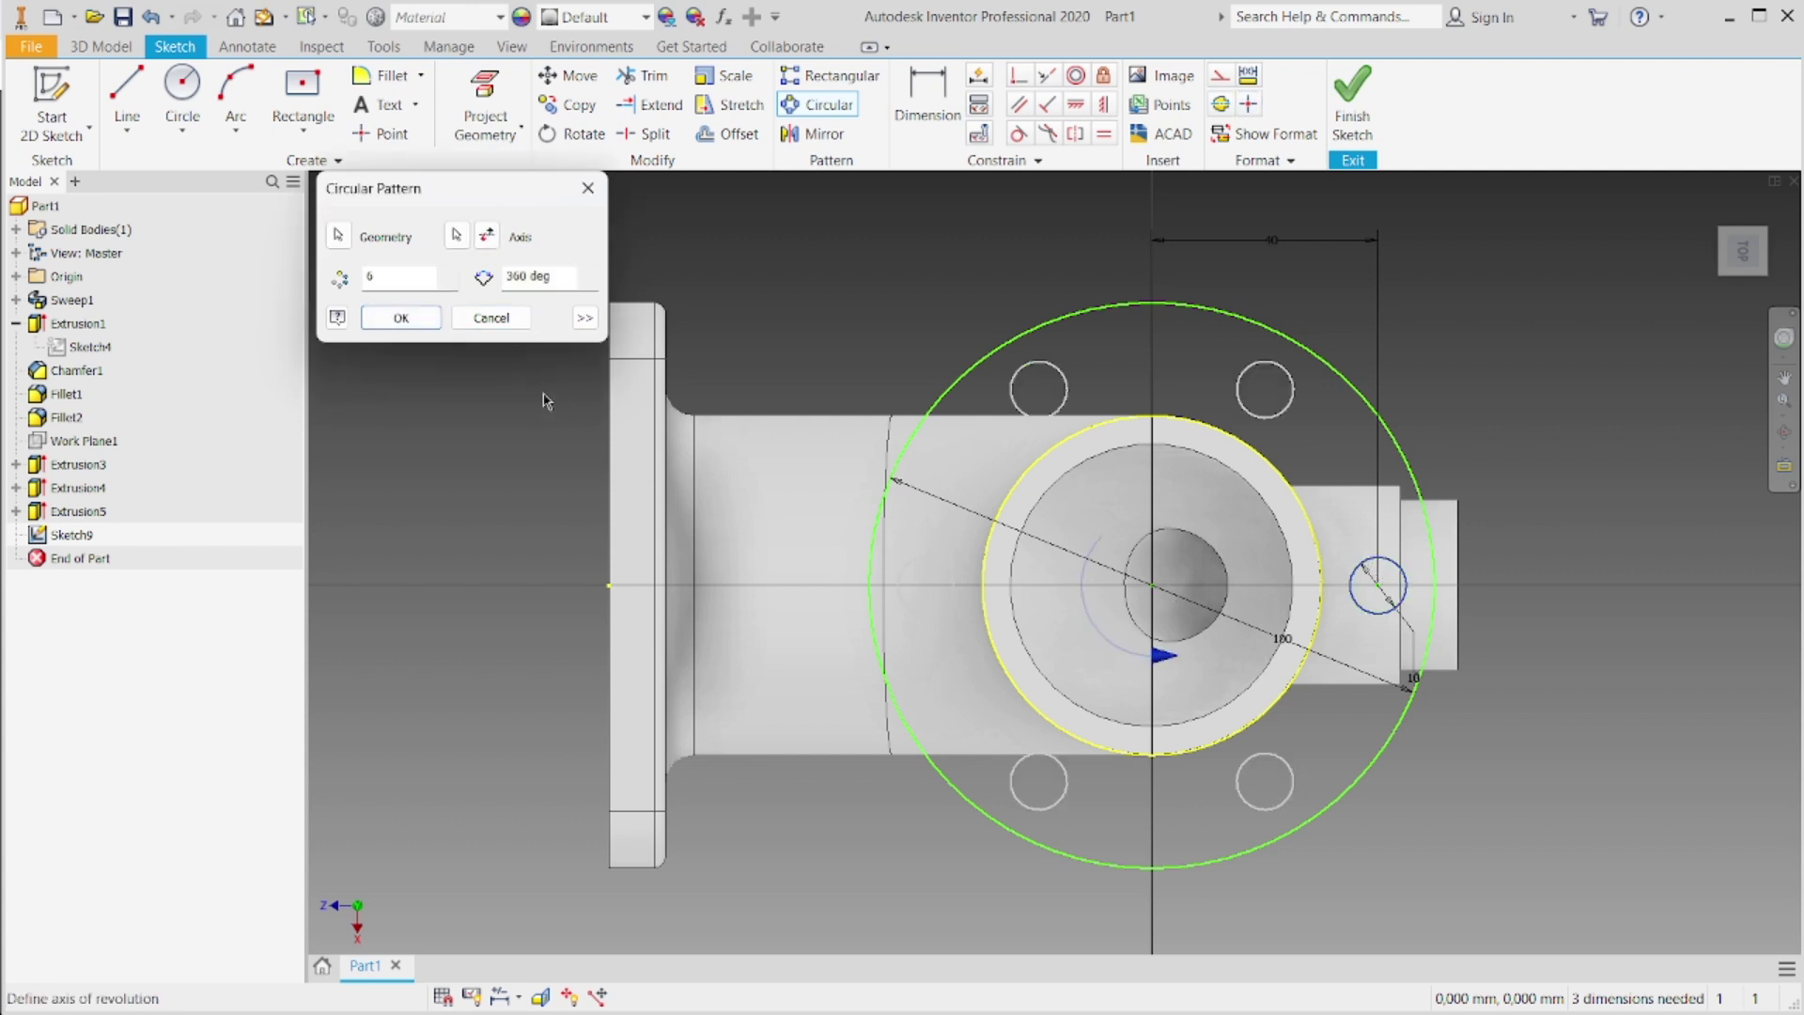
pyautogui.moveTo(398, 278); pyautogui.dragTo(370, 279)
pyautogui.press('BackSpace')
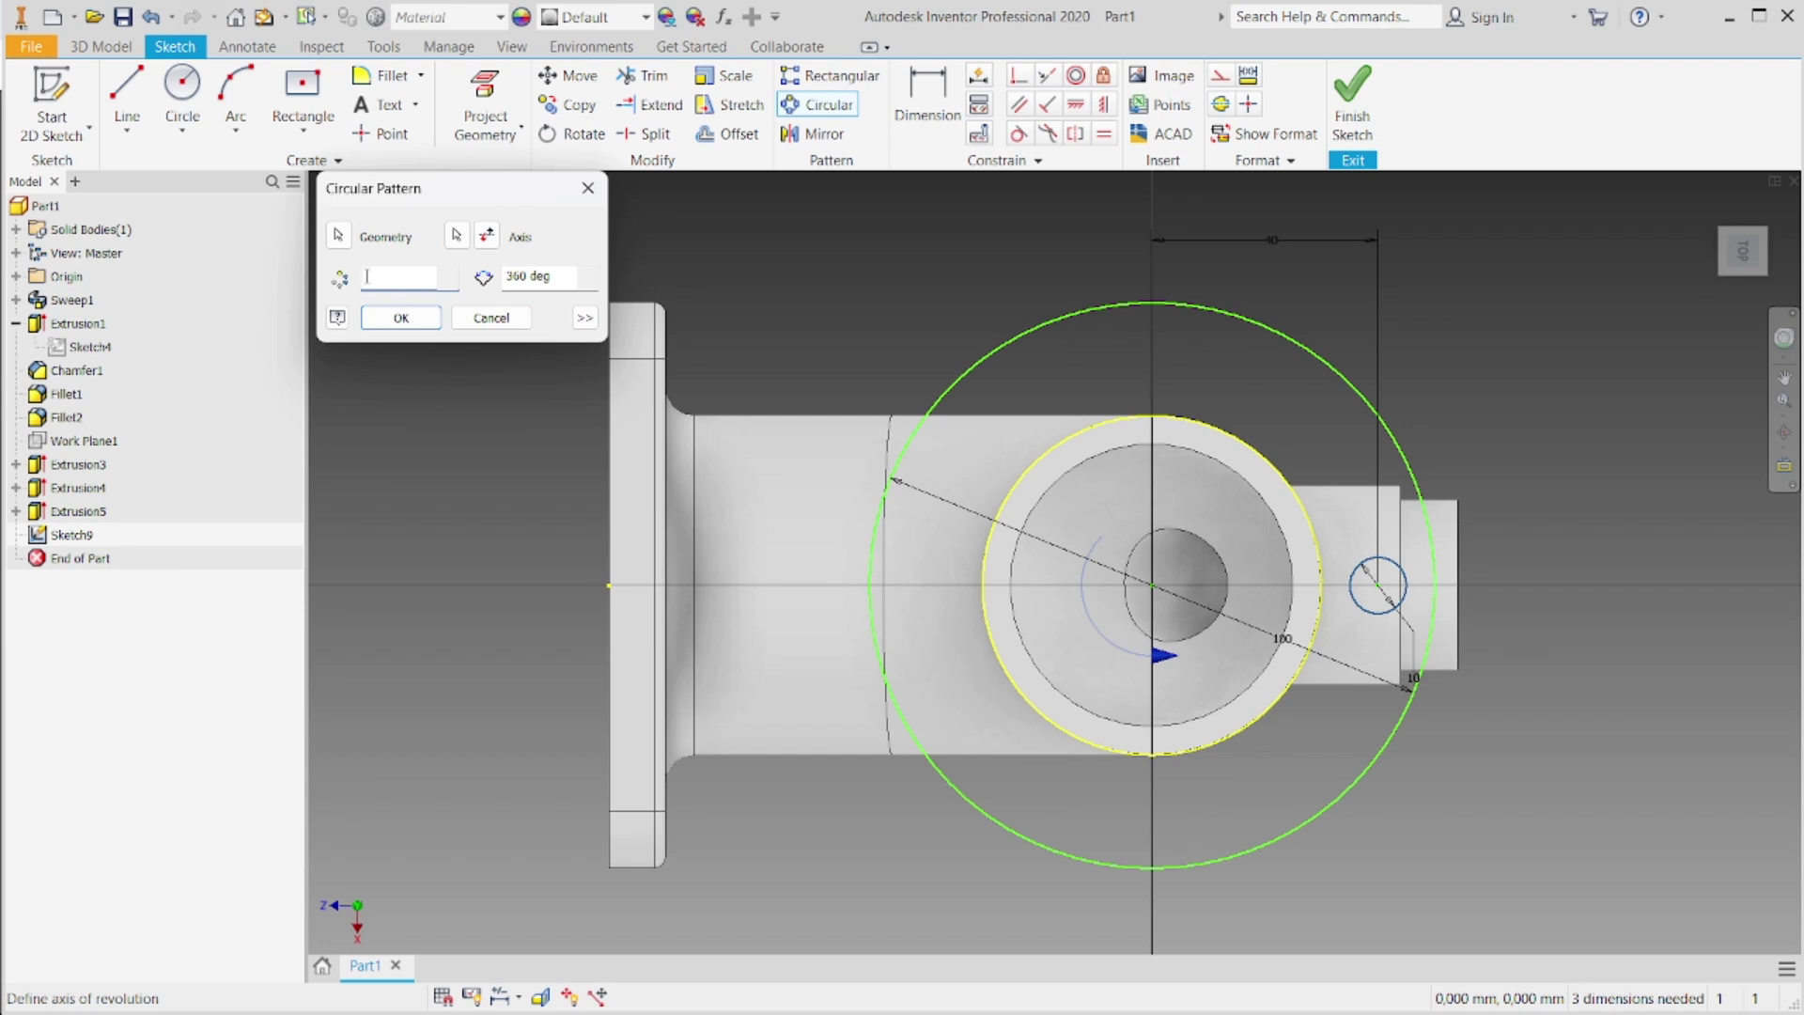
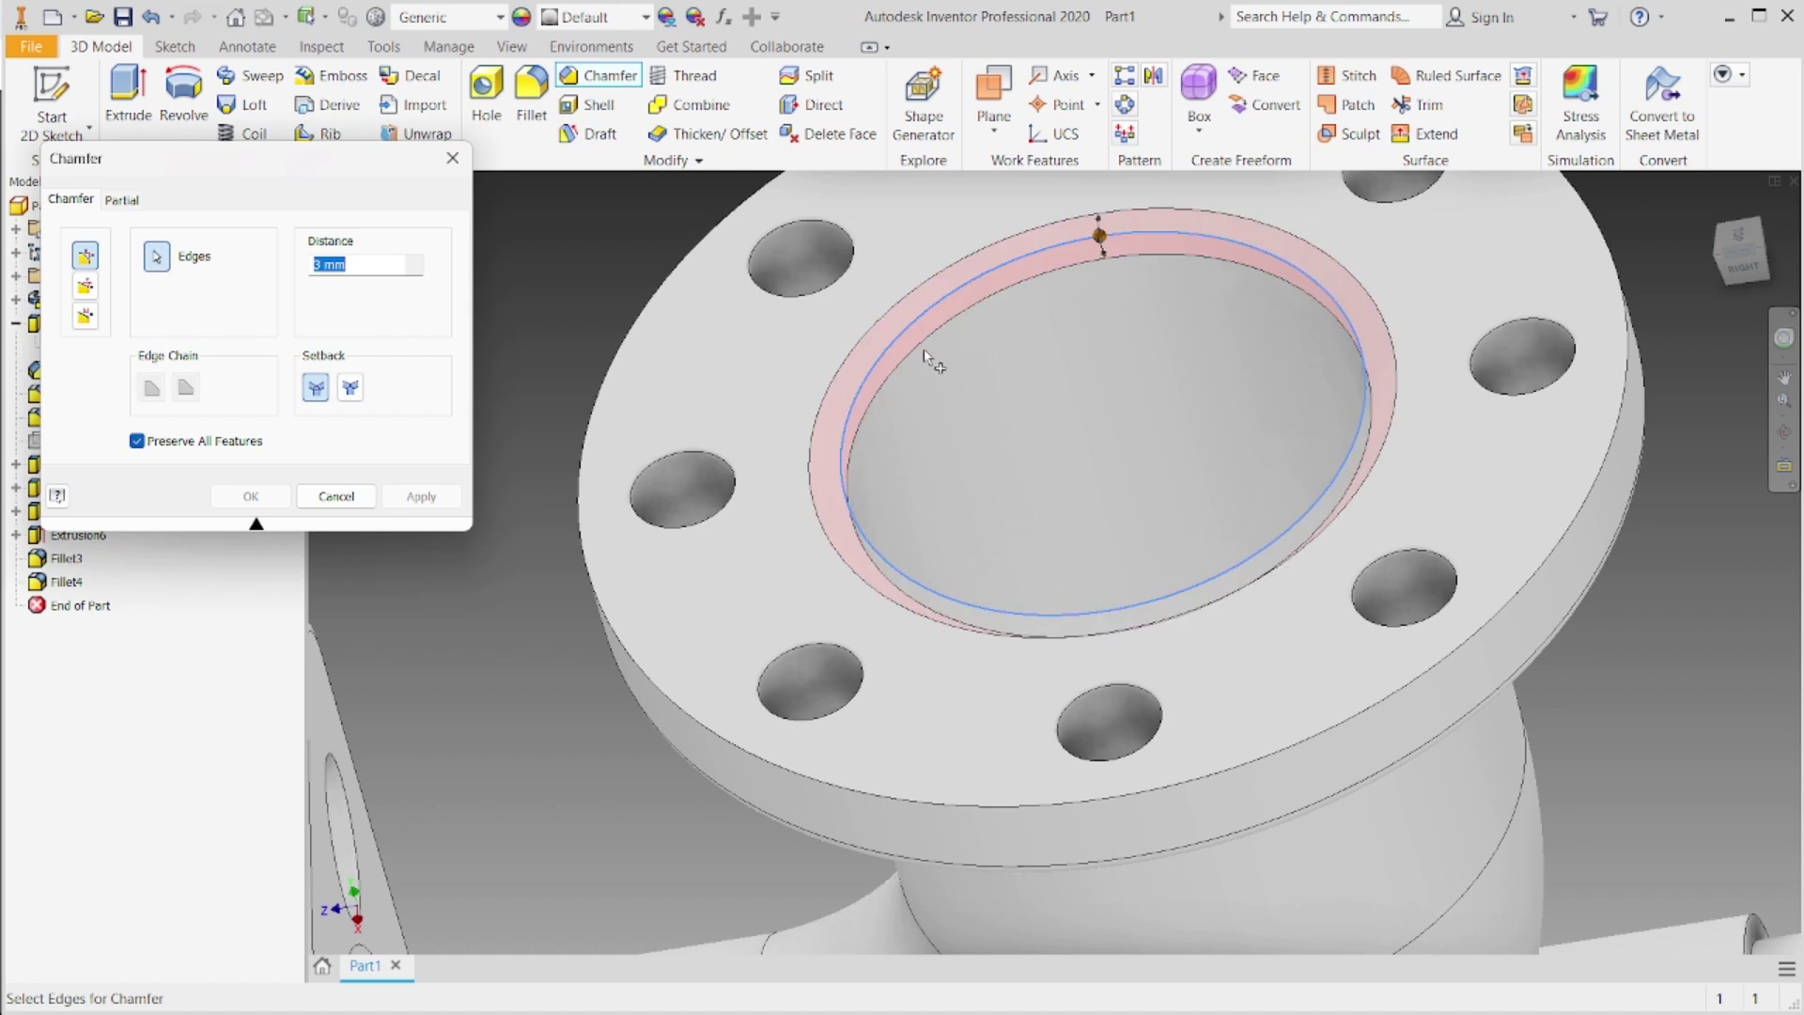
# Step: Chamfer the bore edge on the round flange's top face by 3 mm and check the part against the reference drawing
pyautogui.click(246, 496)
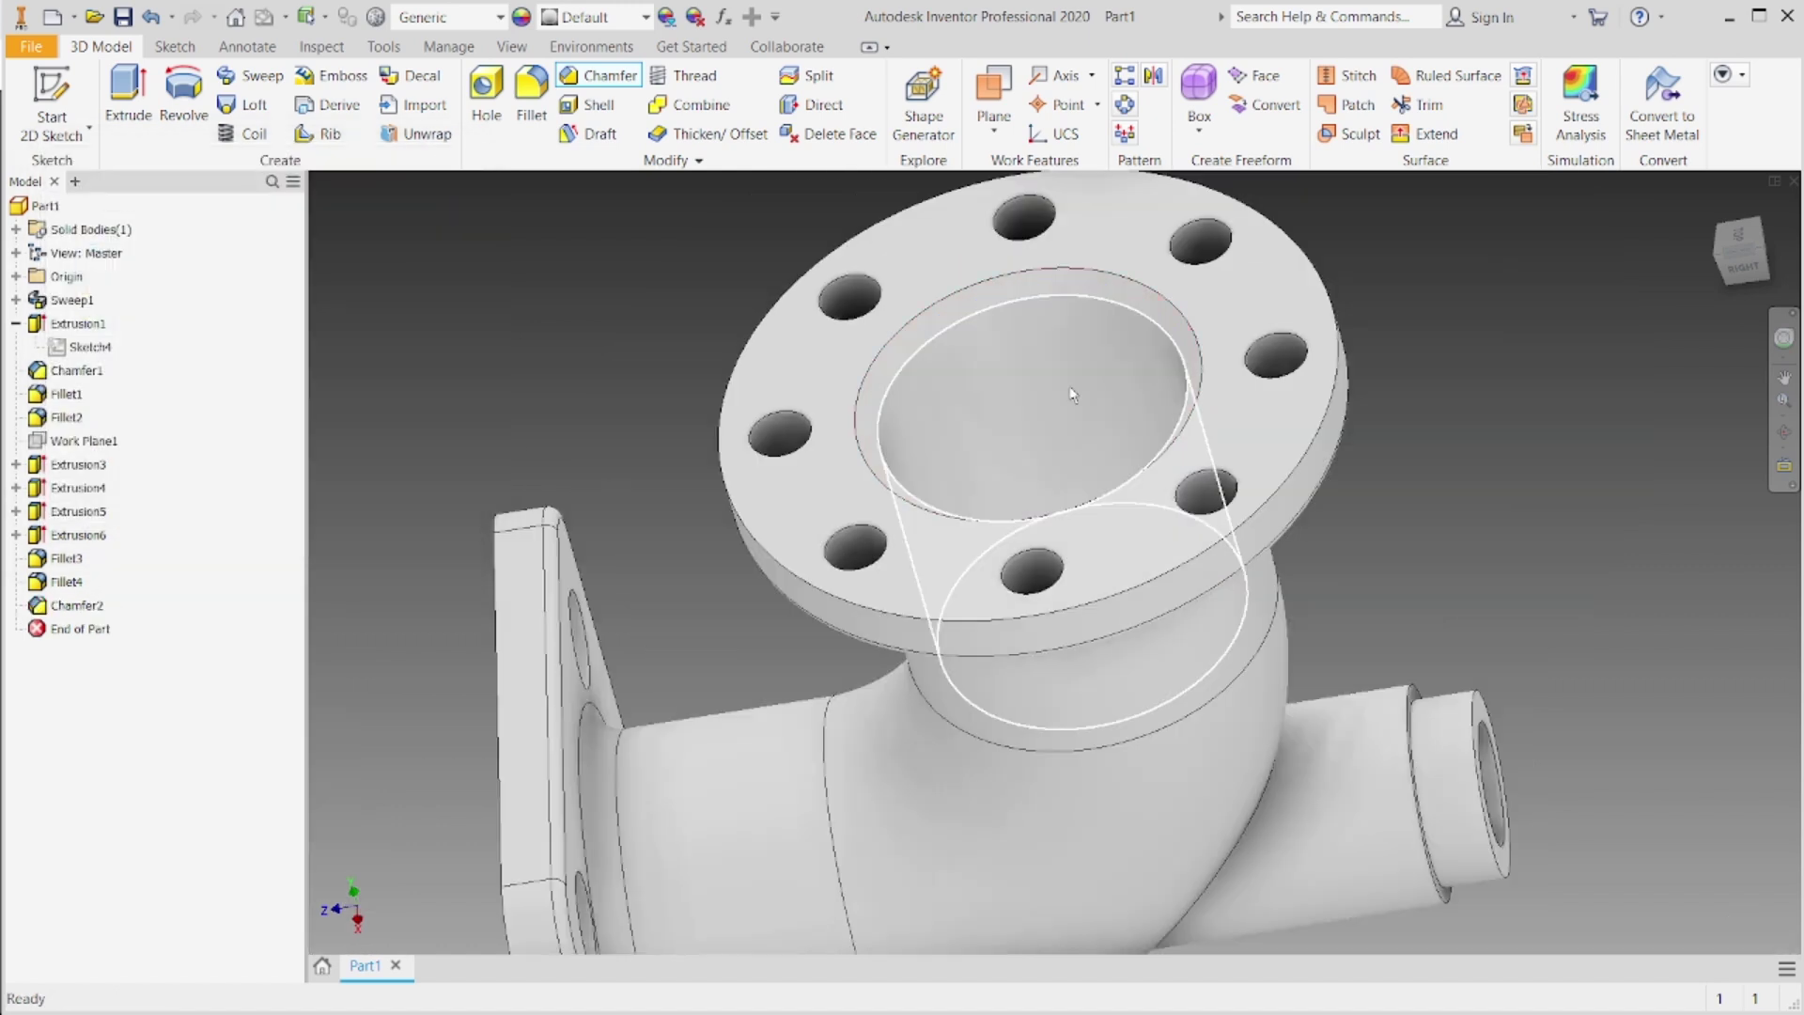
pyautogui.press('F6')
pyautogui.click(1715, 211)
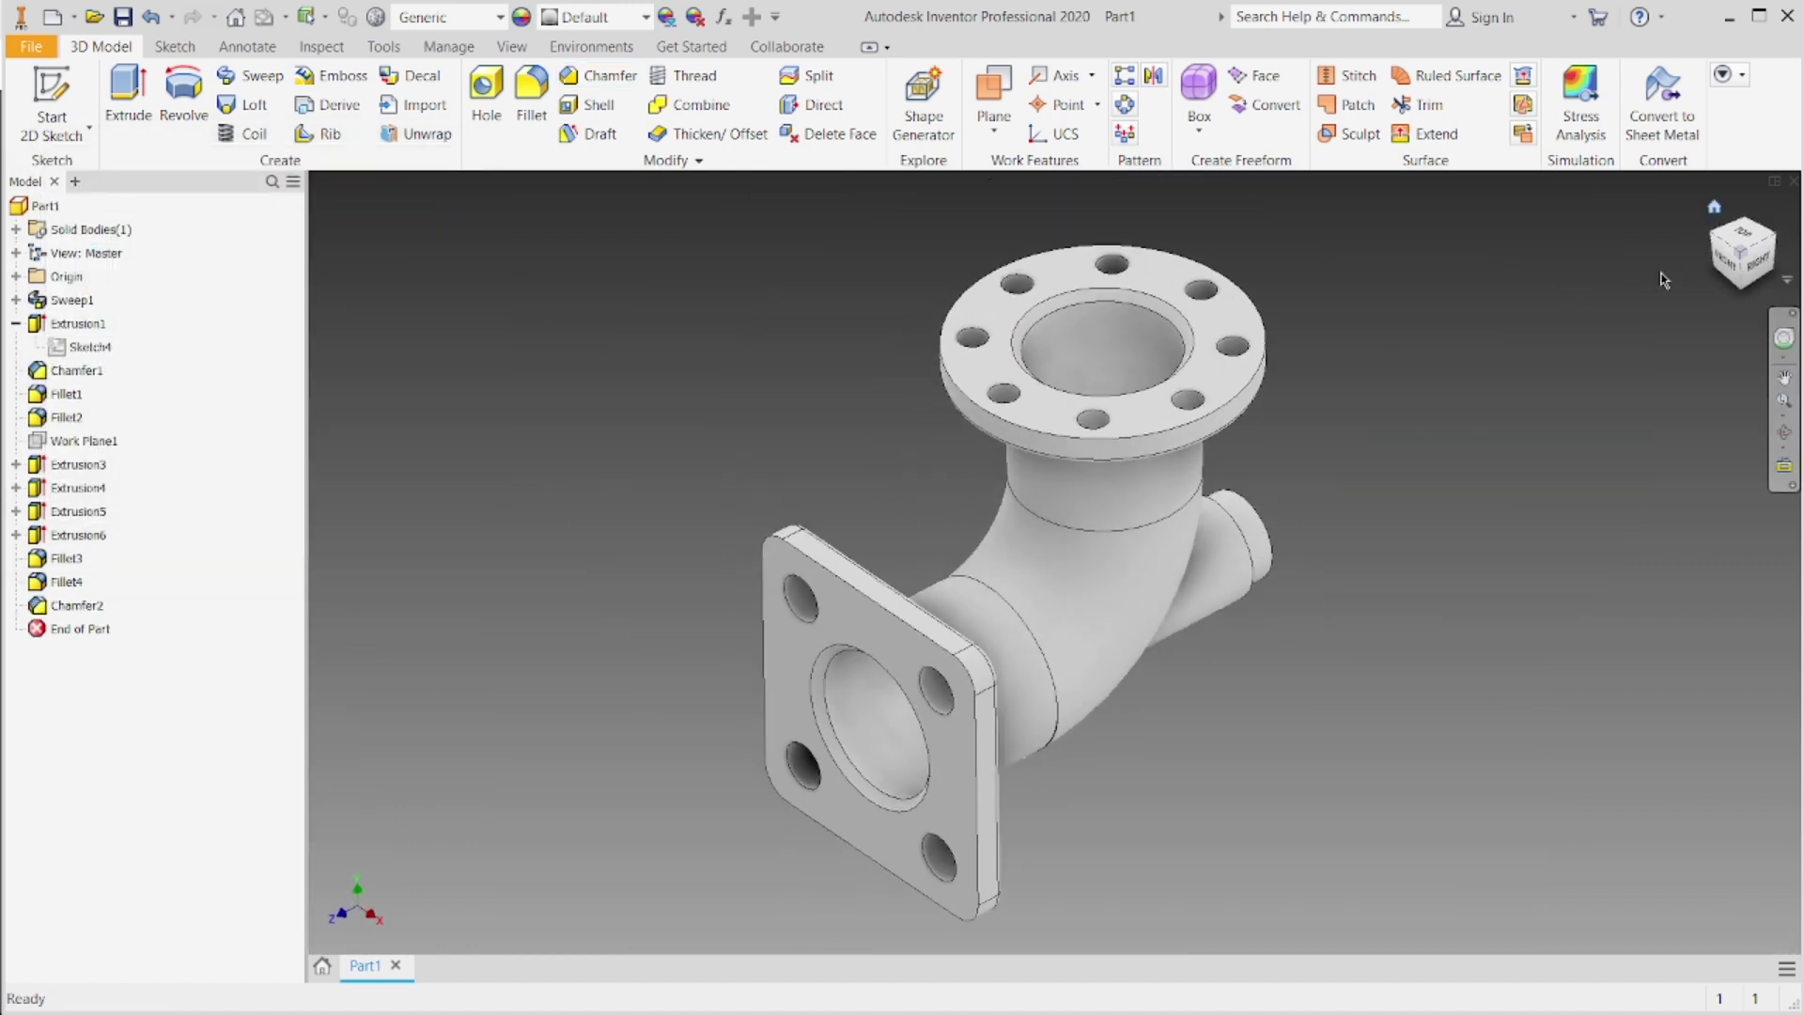
pyautogui.hotkey('alt', 'Tab')
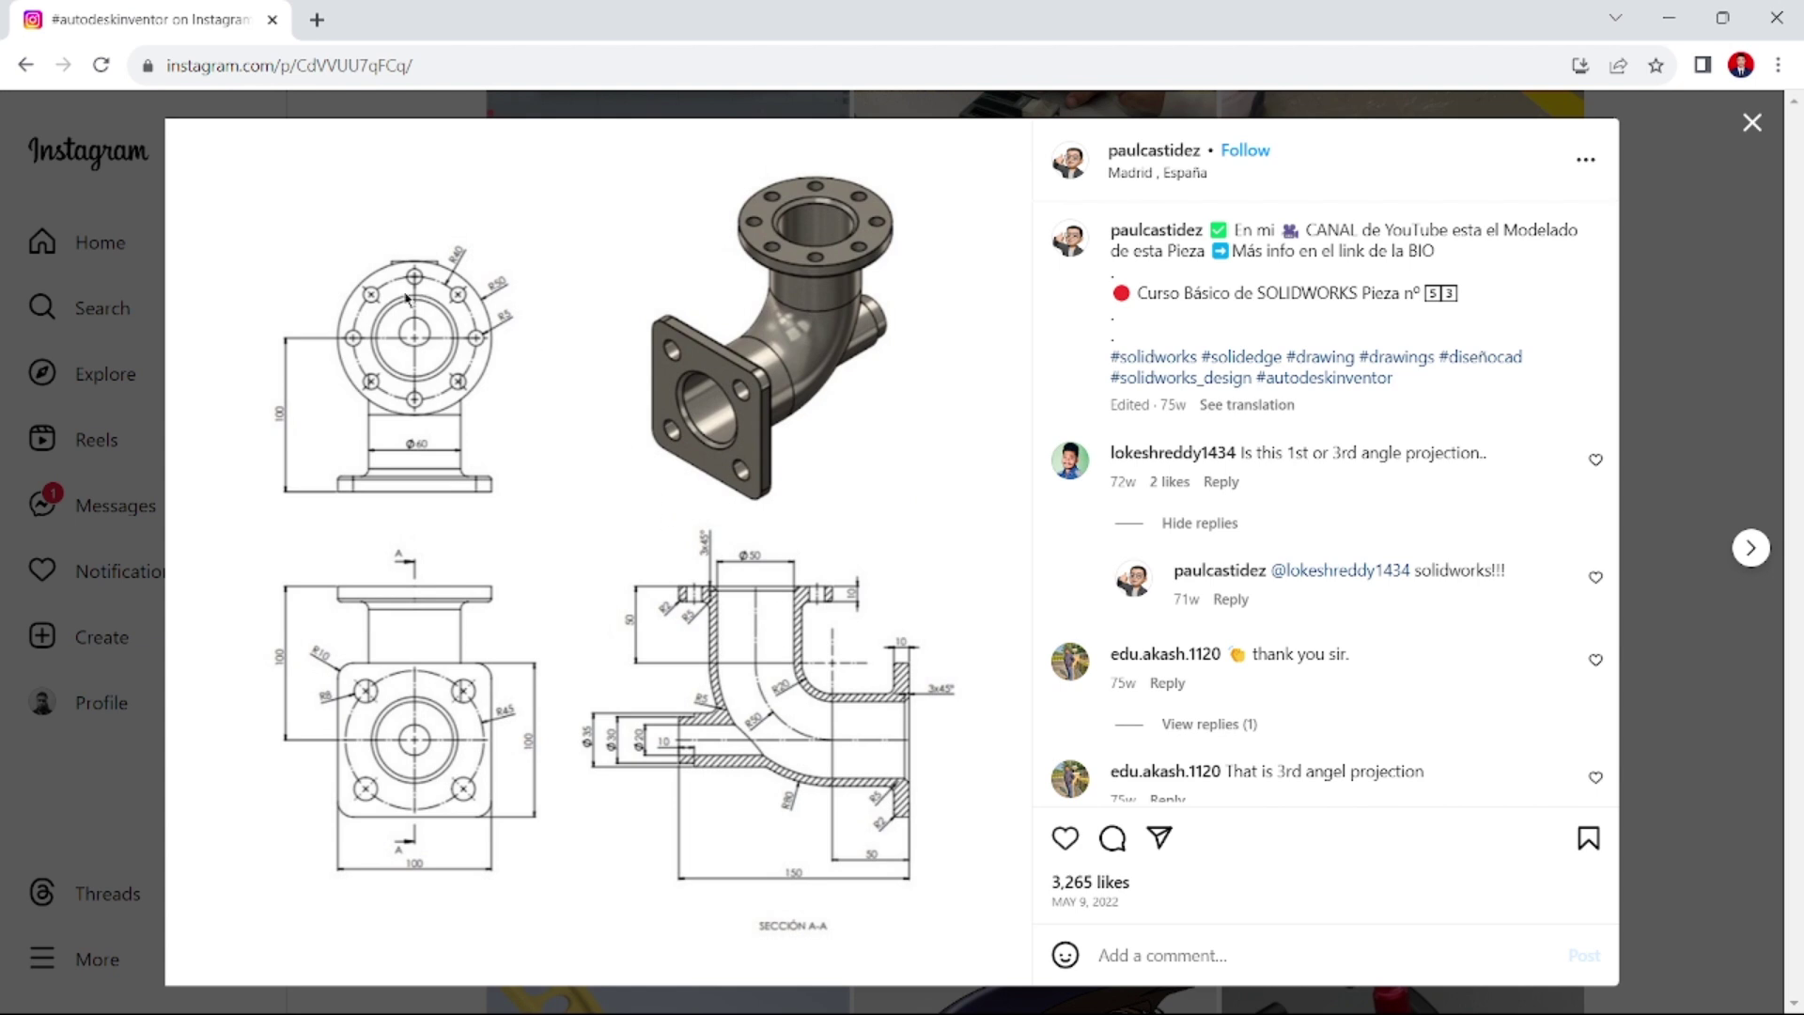
pyautogui.hotkey('alt', 'Tab')
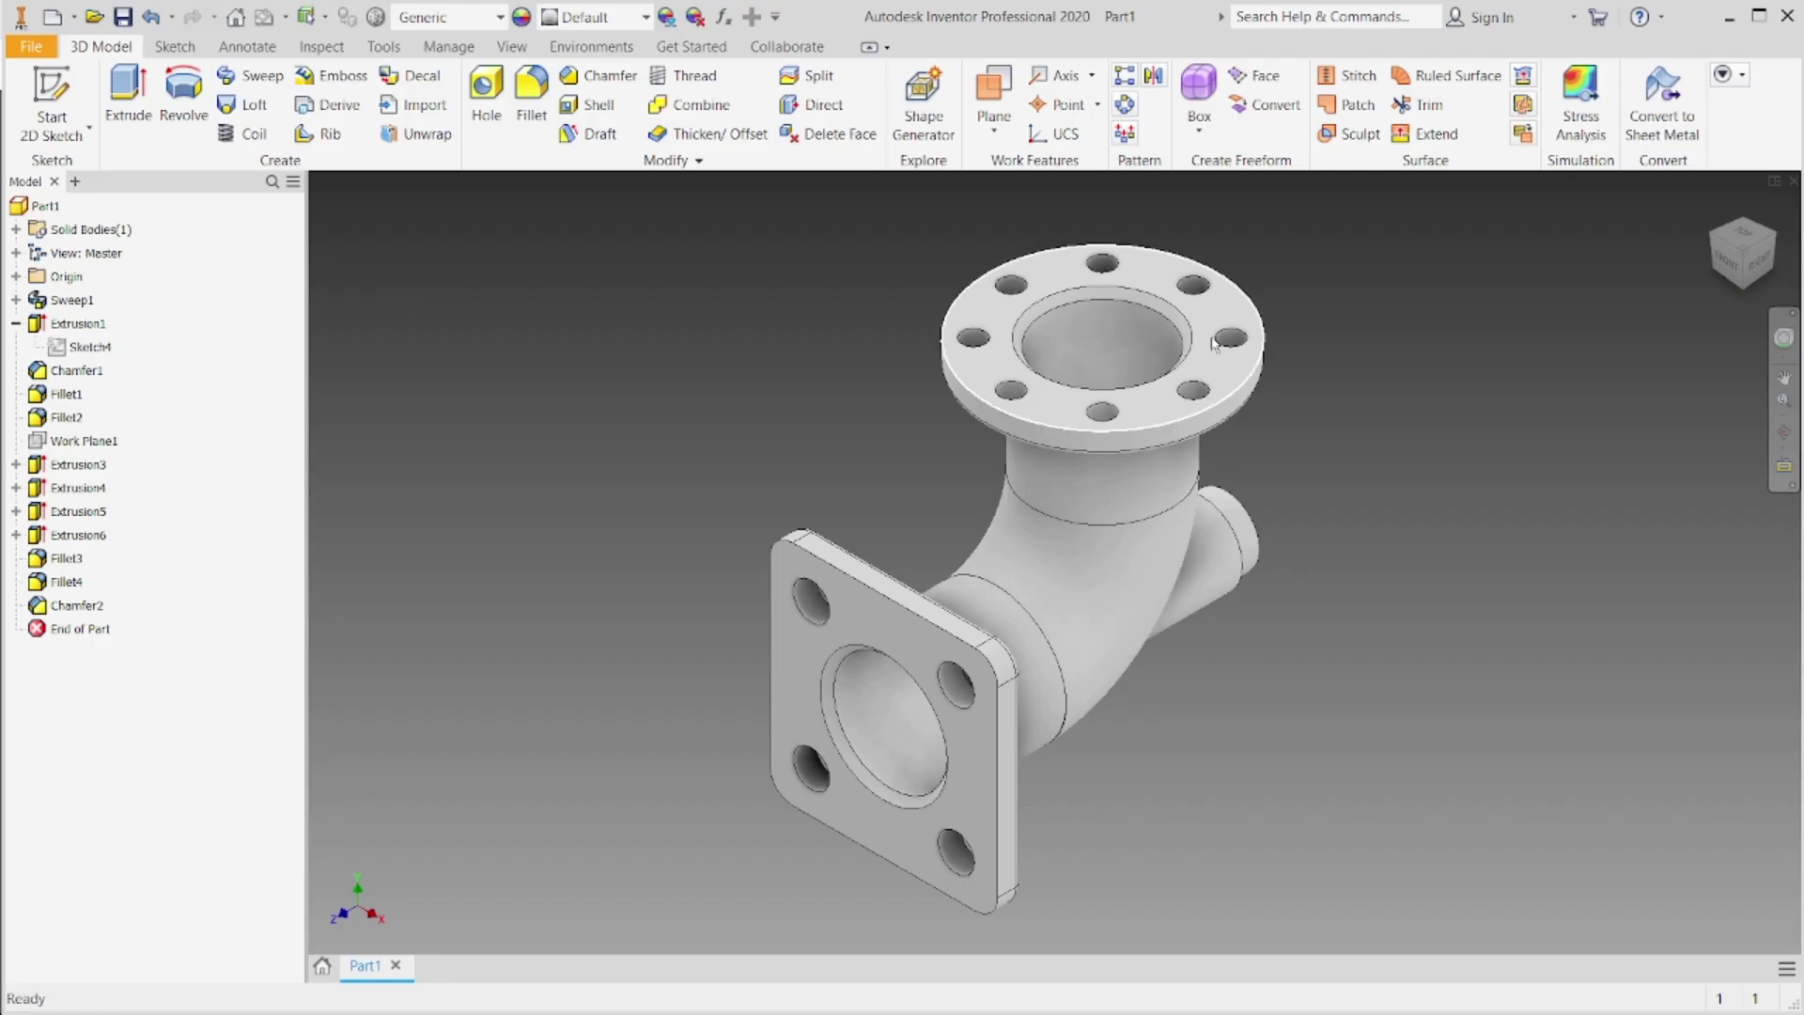
# Step: Assign the Iron, Cast material to the part and apply the Machined - Aluminum appearance
pyautogui.click(455, 18)
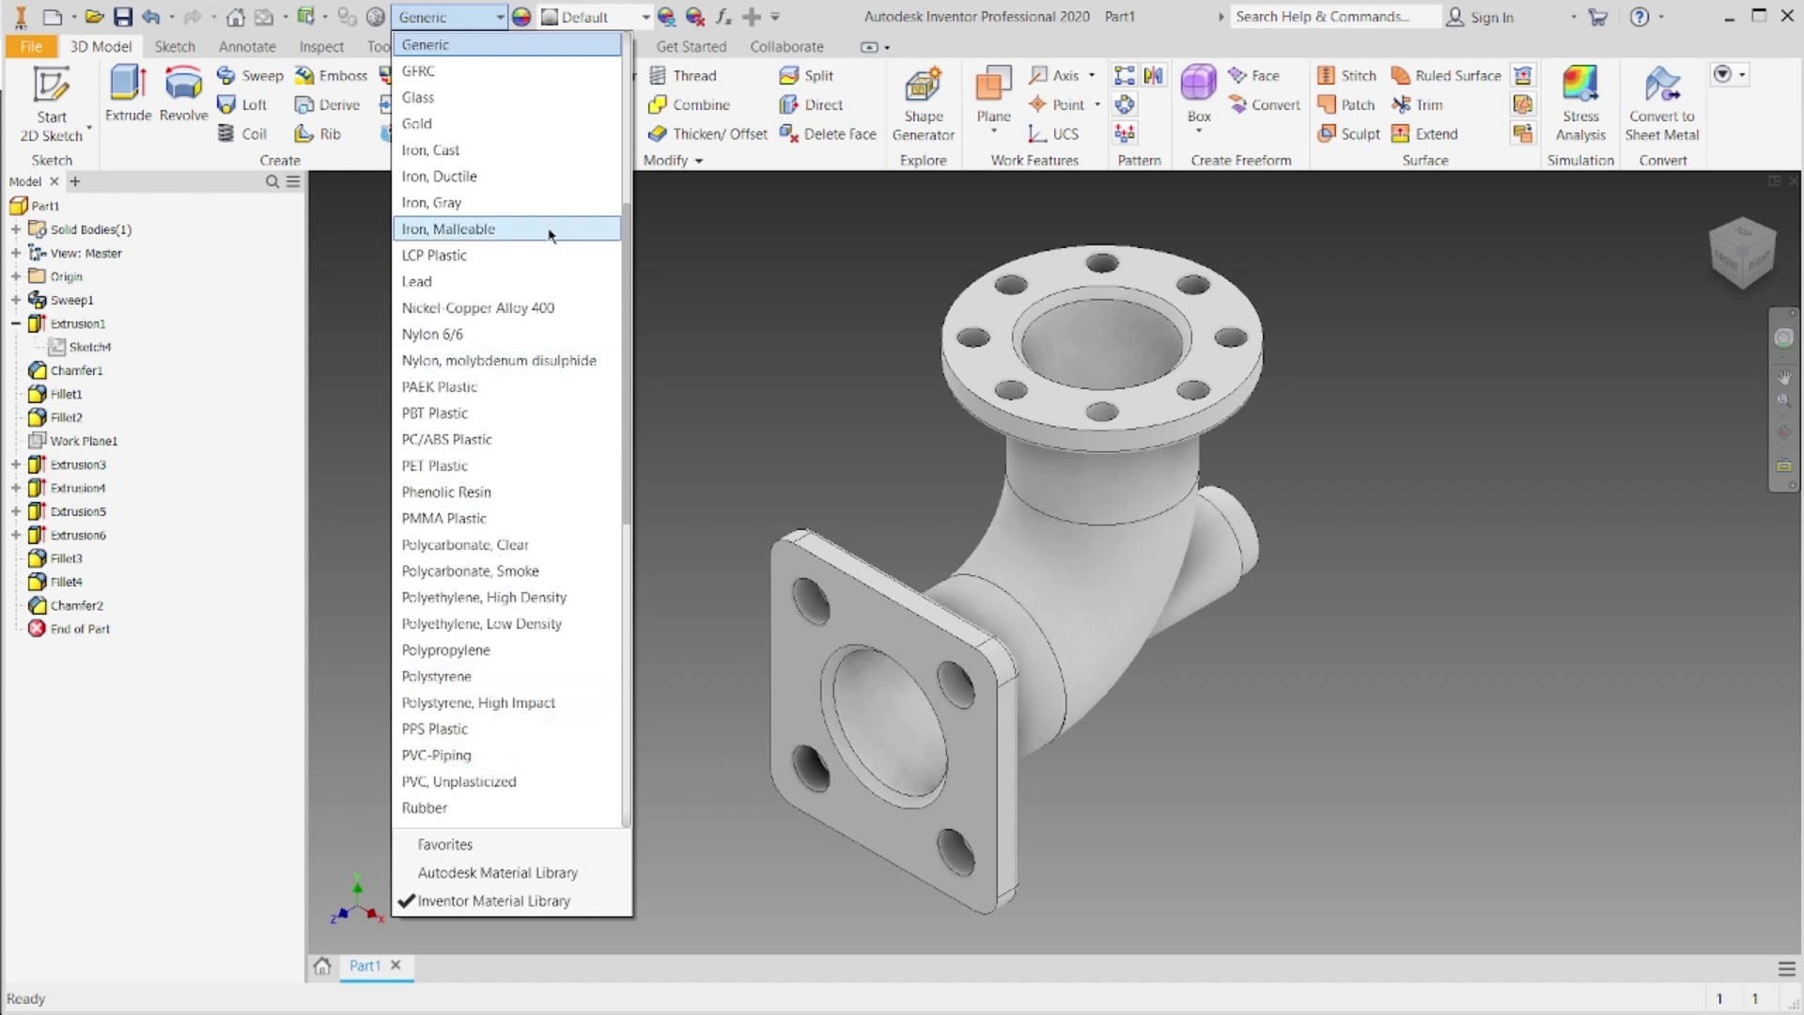
pyautogui.scroll(-1, 507, 639)
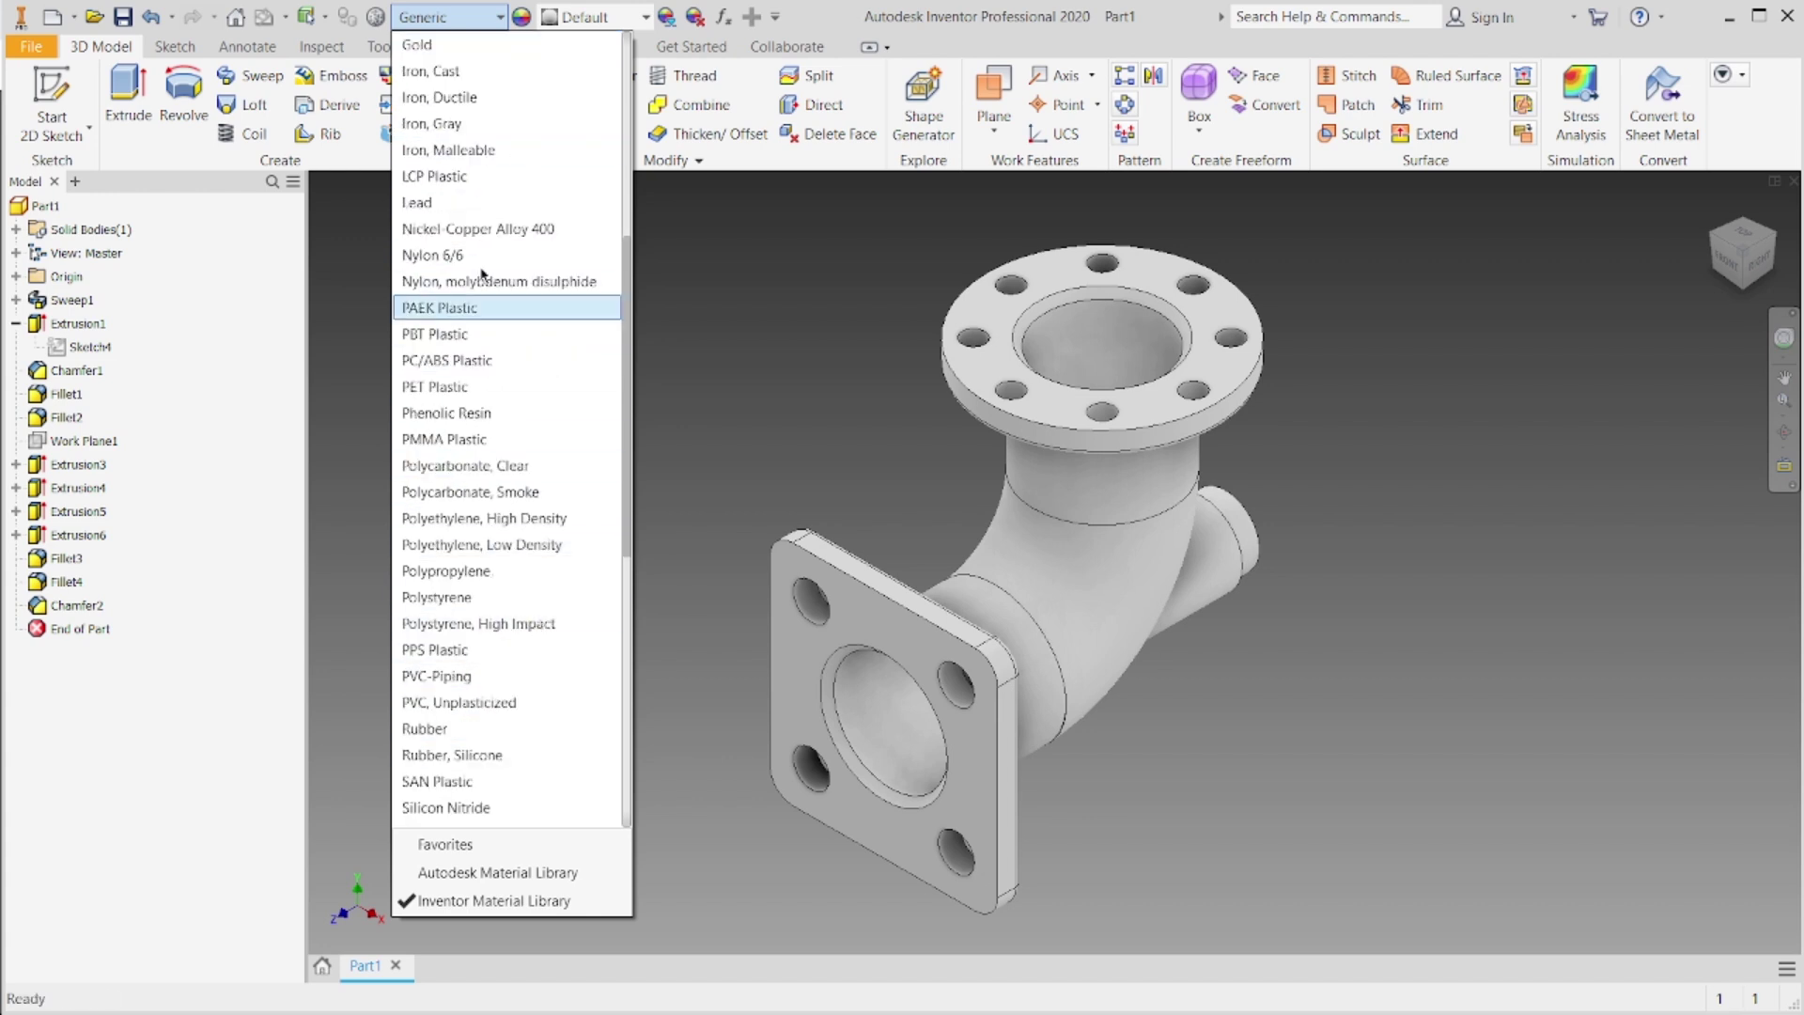
pyautogui.click(433, 70)
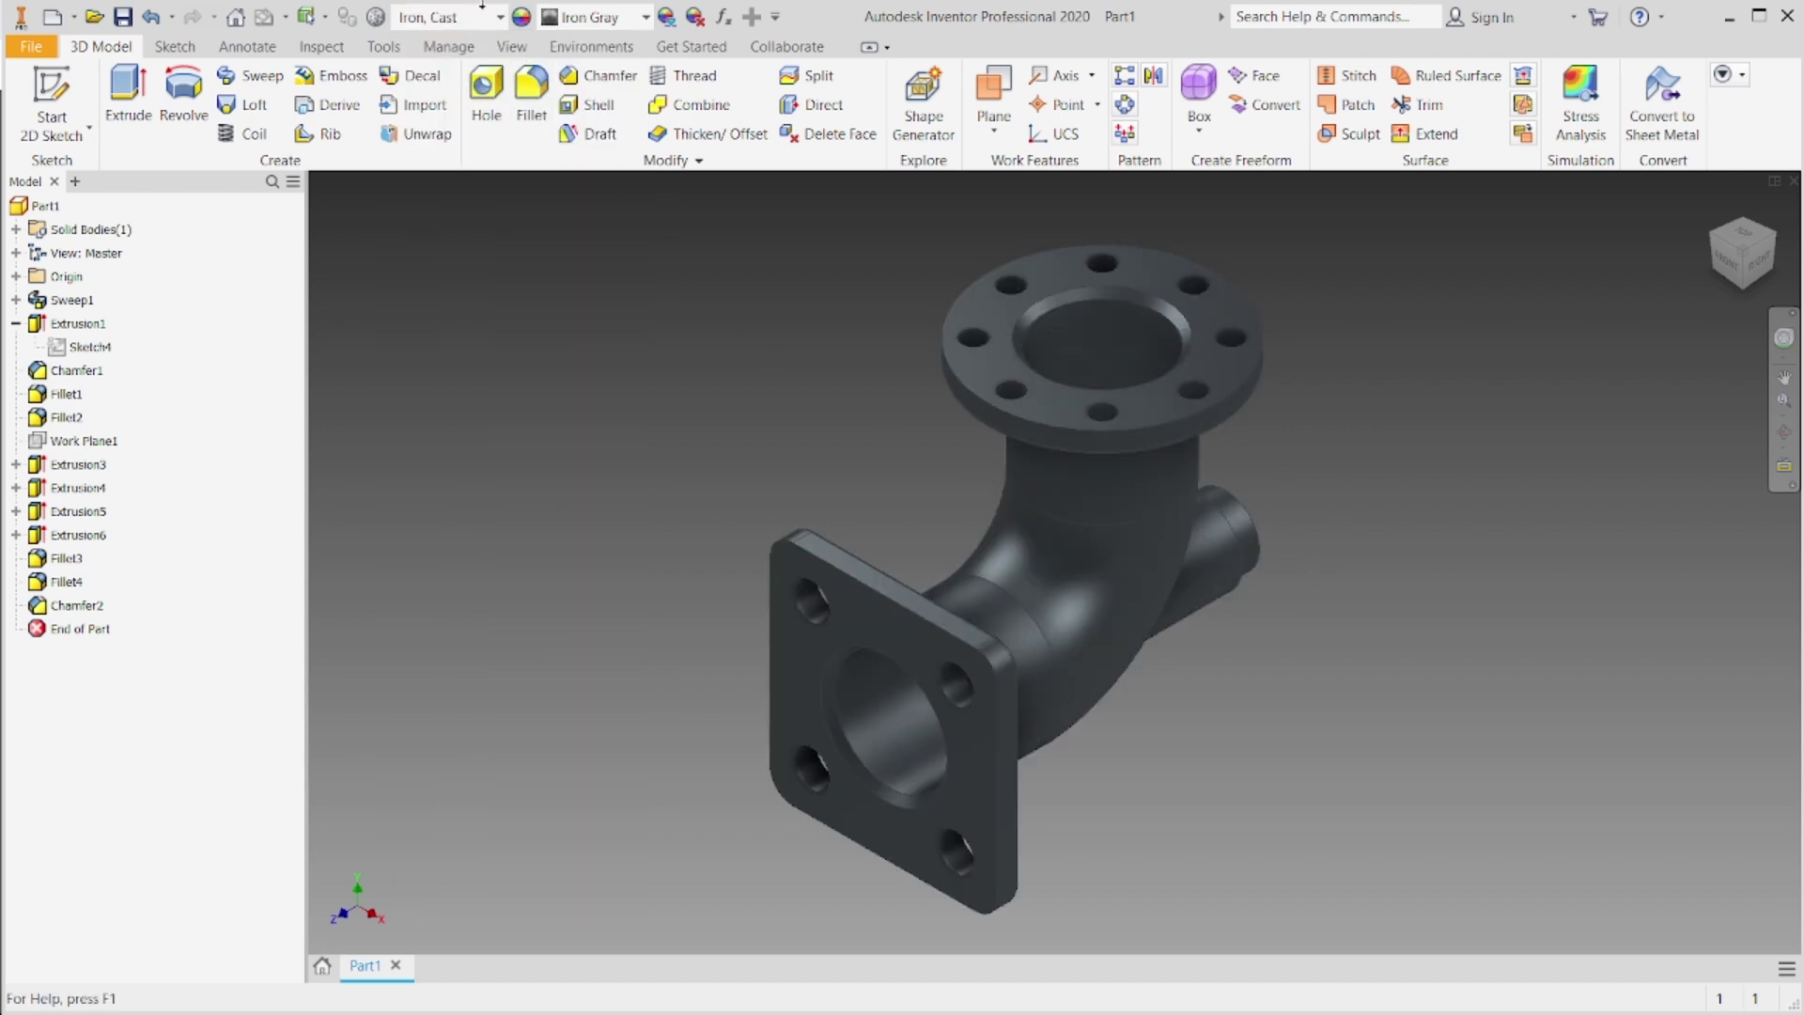
pyautogui.click(646, 17)
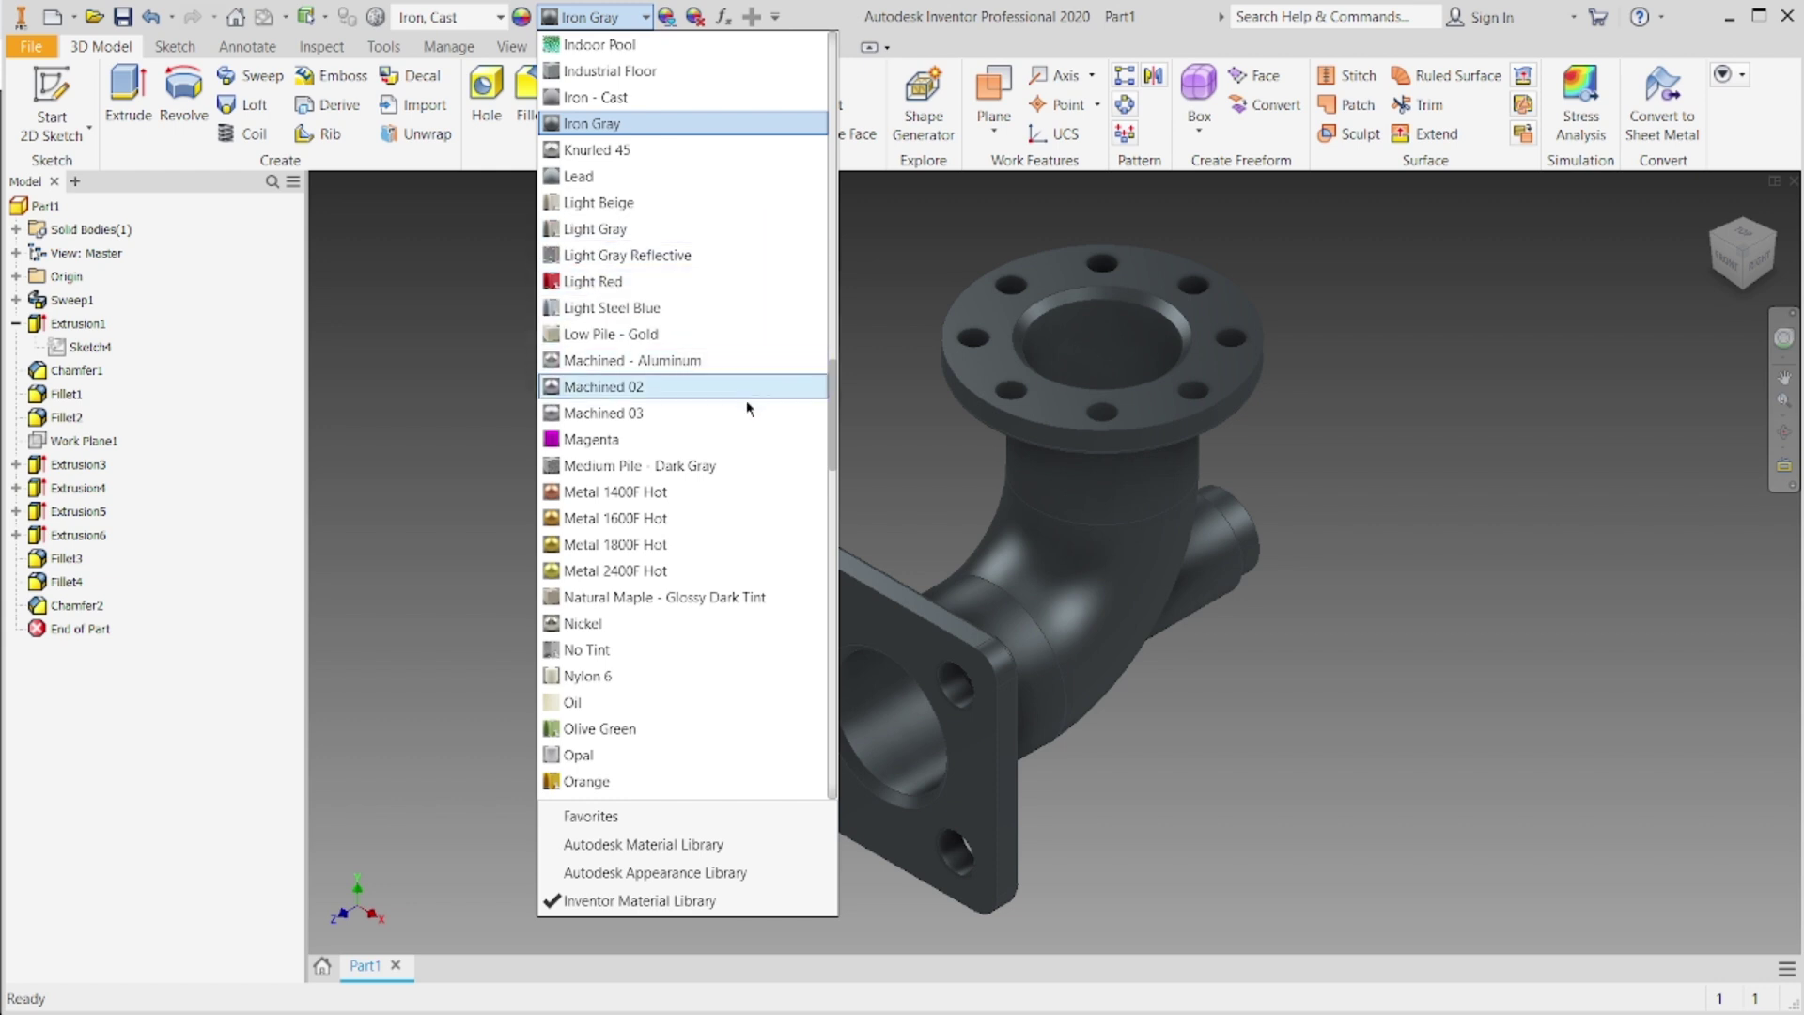
pyautogui.click(748, 363)
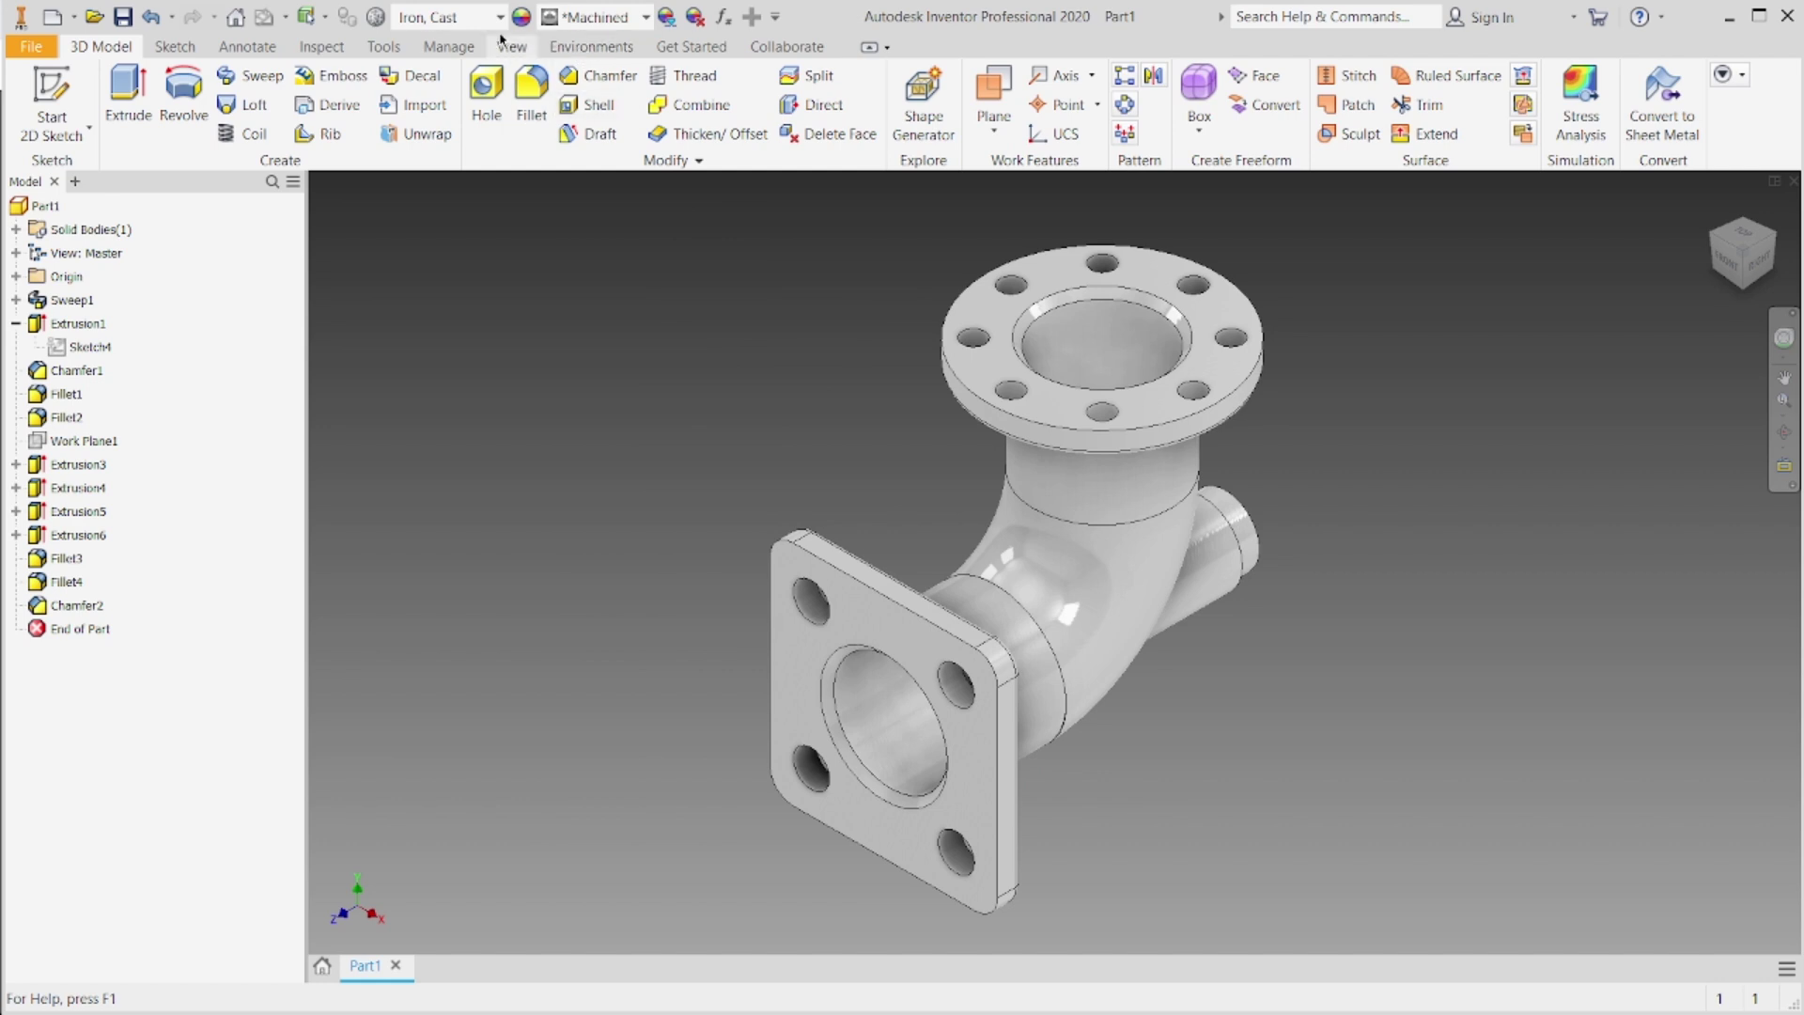
# Step: Set the model's visual style to Realistic
pyautogui.click(517, 49)
pyautogui.click(433, 120)
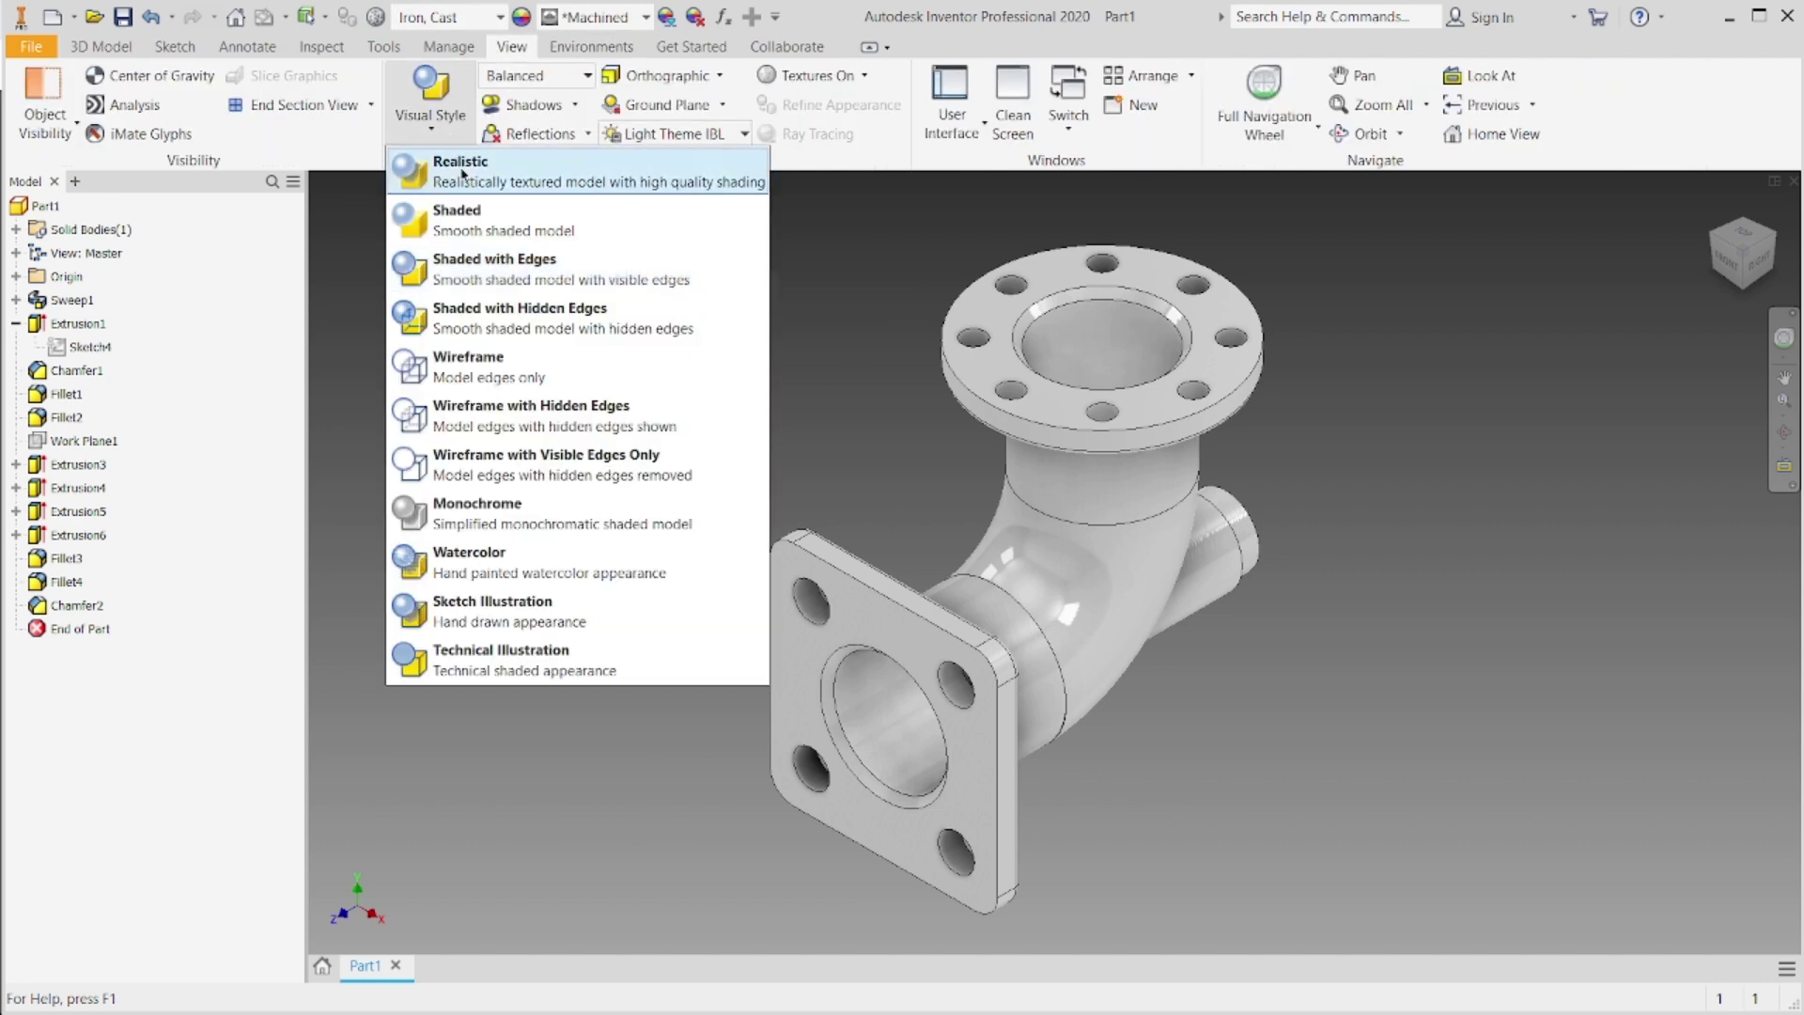
pyautogui.click(472, 186)
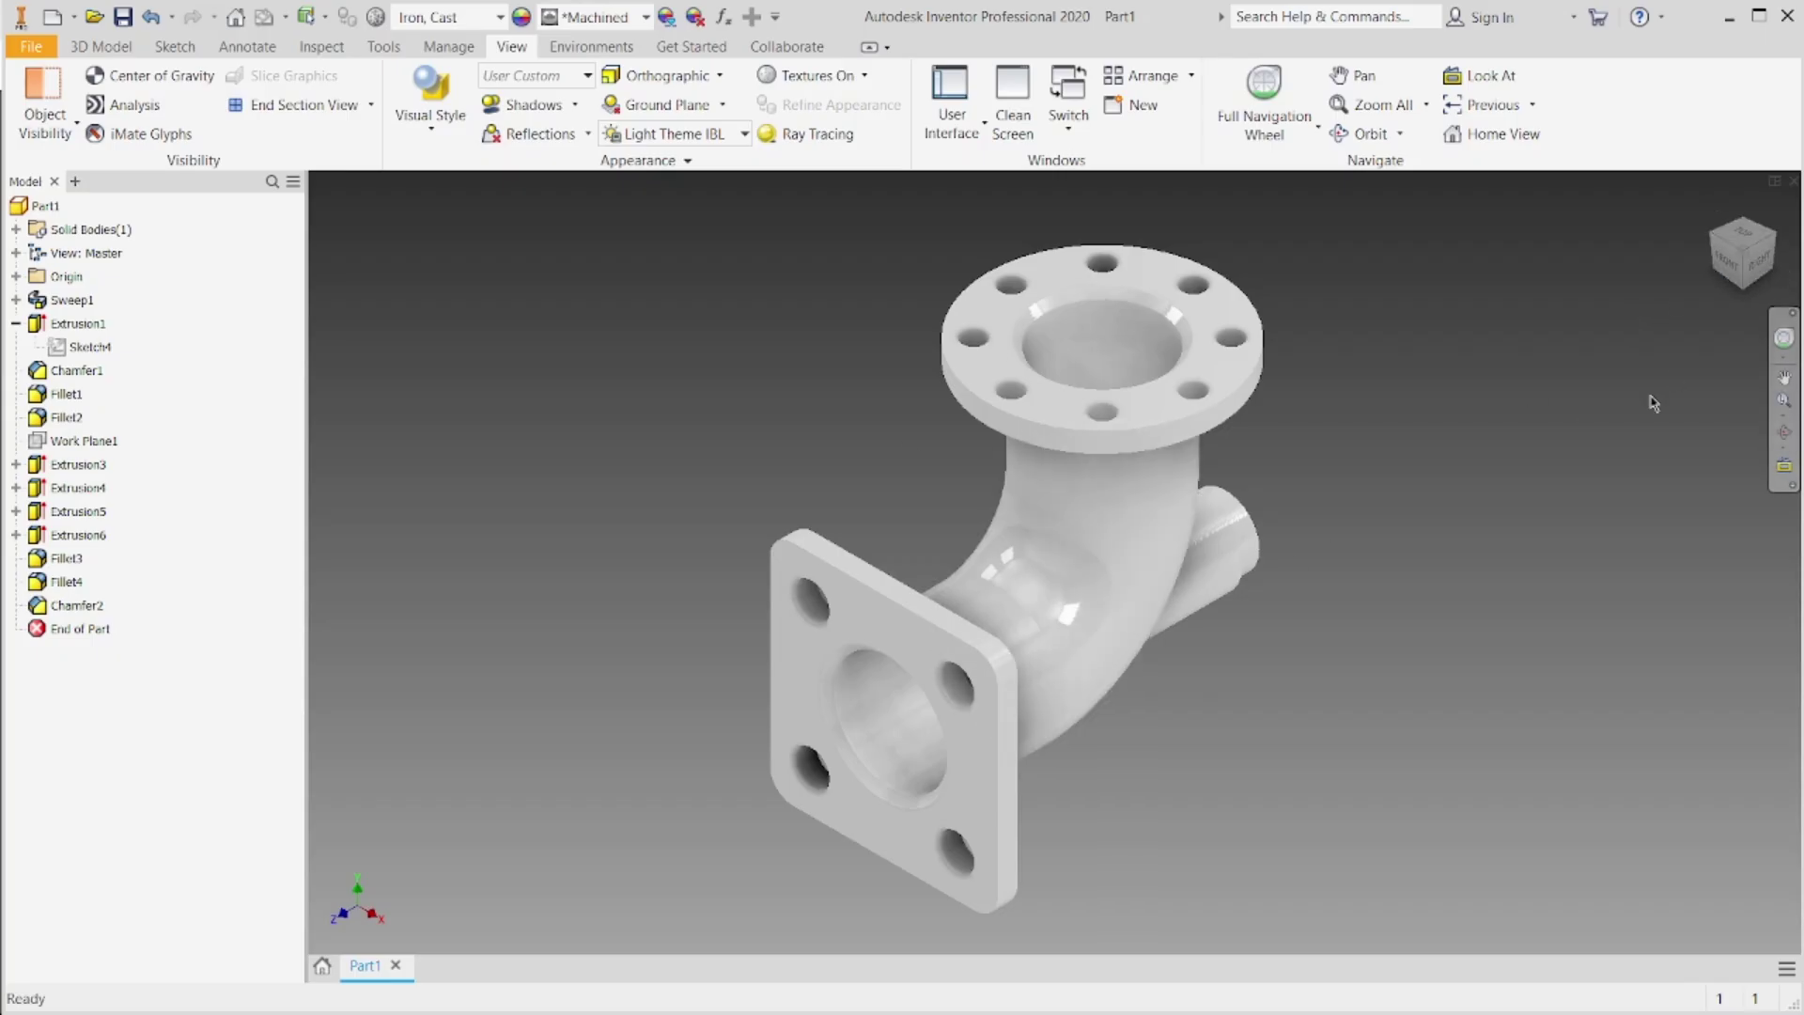
# Step: Try the Machined 02, Machined 03, Nickel and Polished Brushed appearances on the part
pyautogui.click(597, 18)
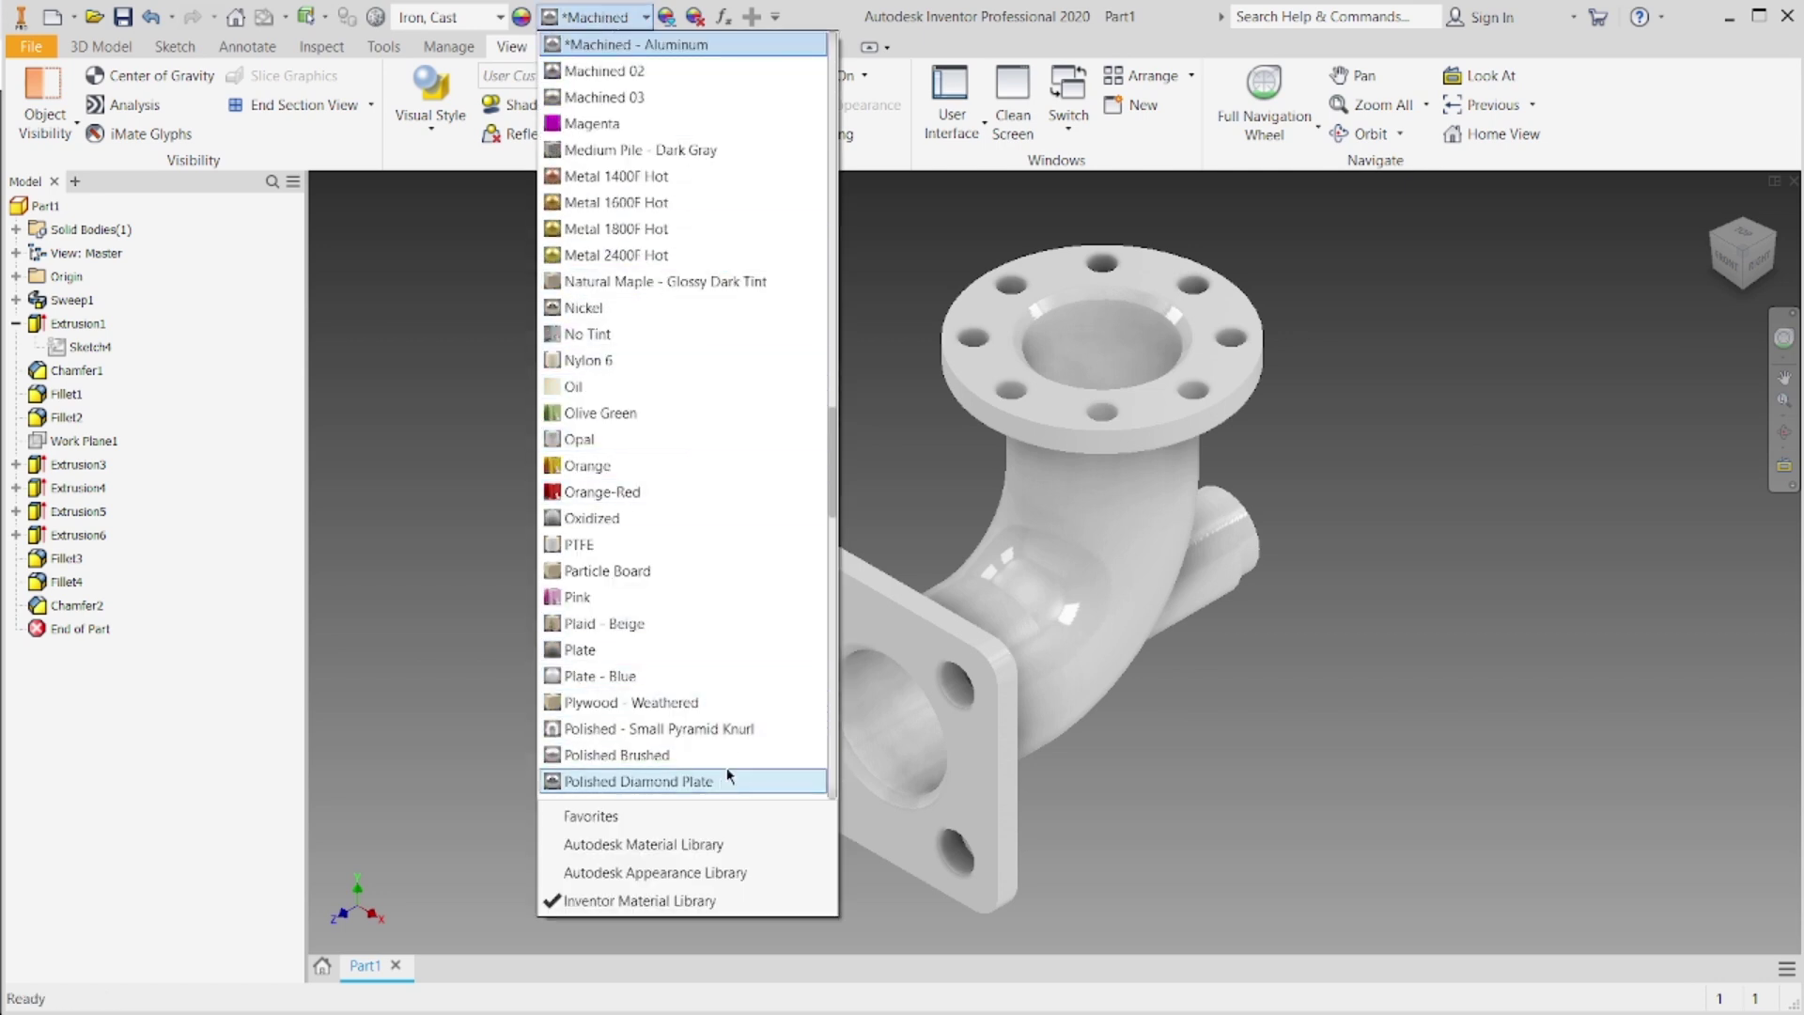
pyautogui.click(713, 75)
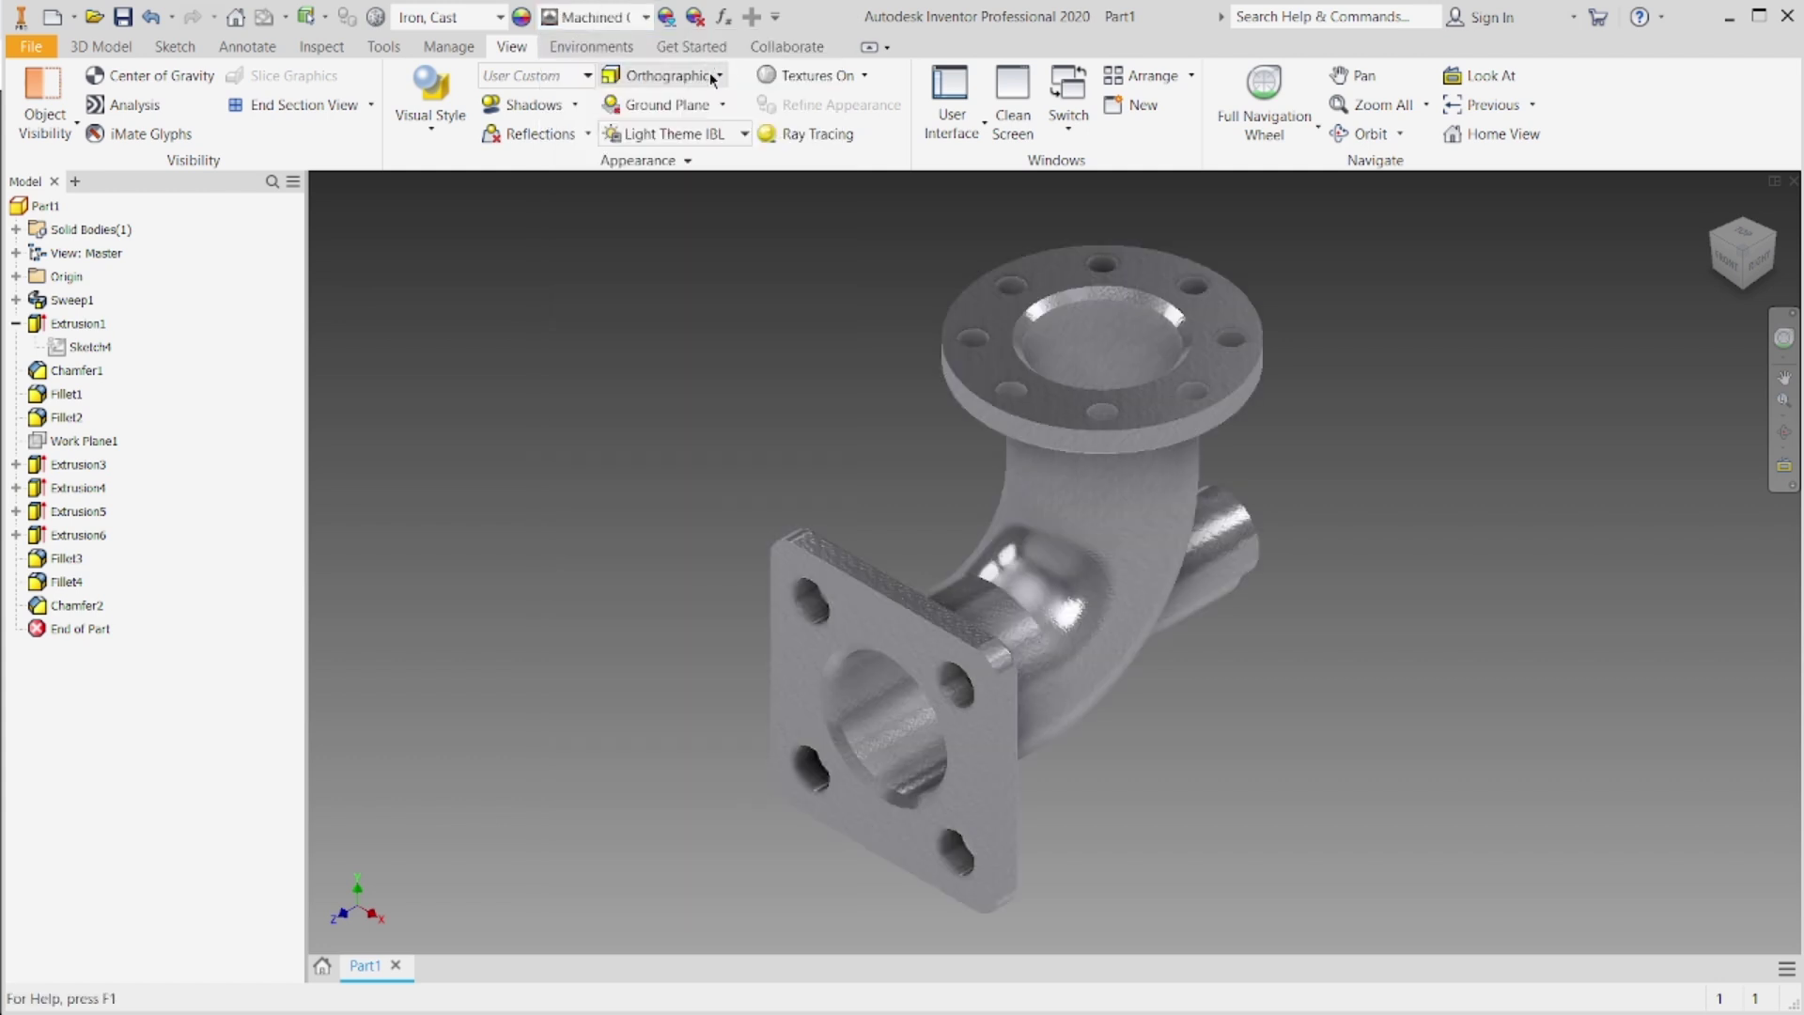
pyautogui.click(621, 17)
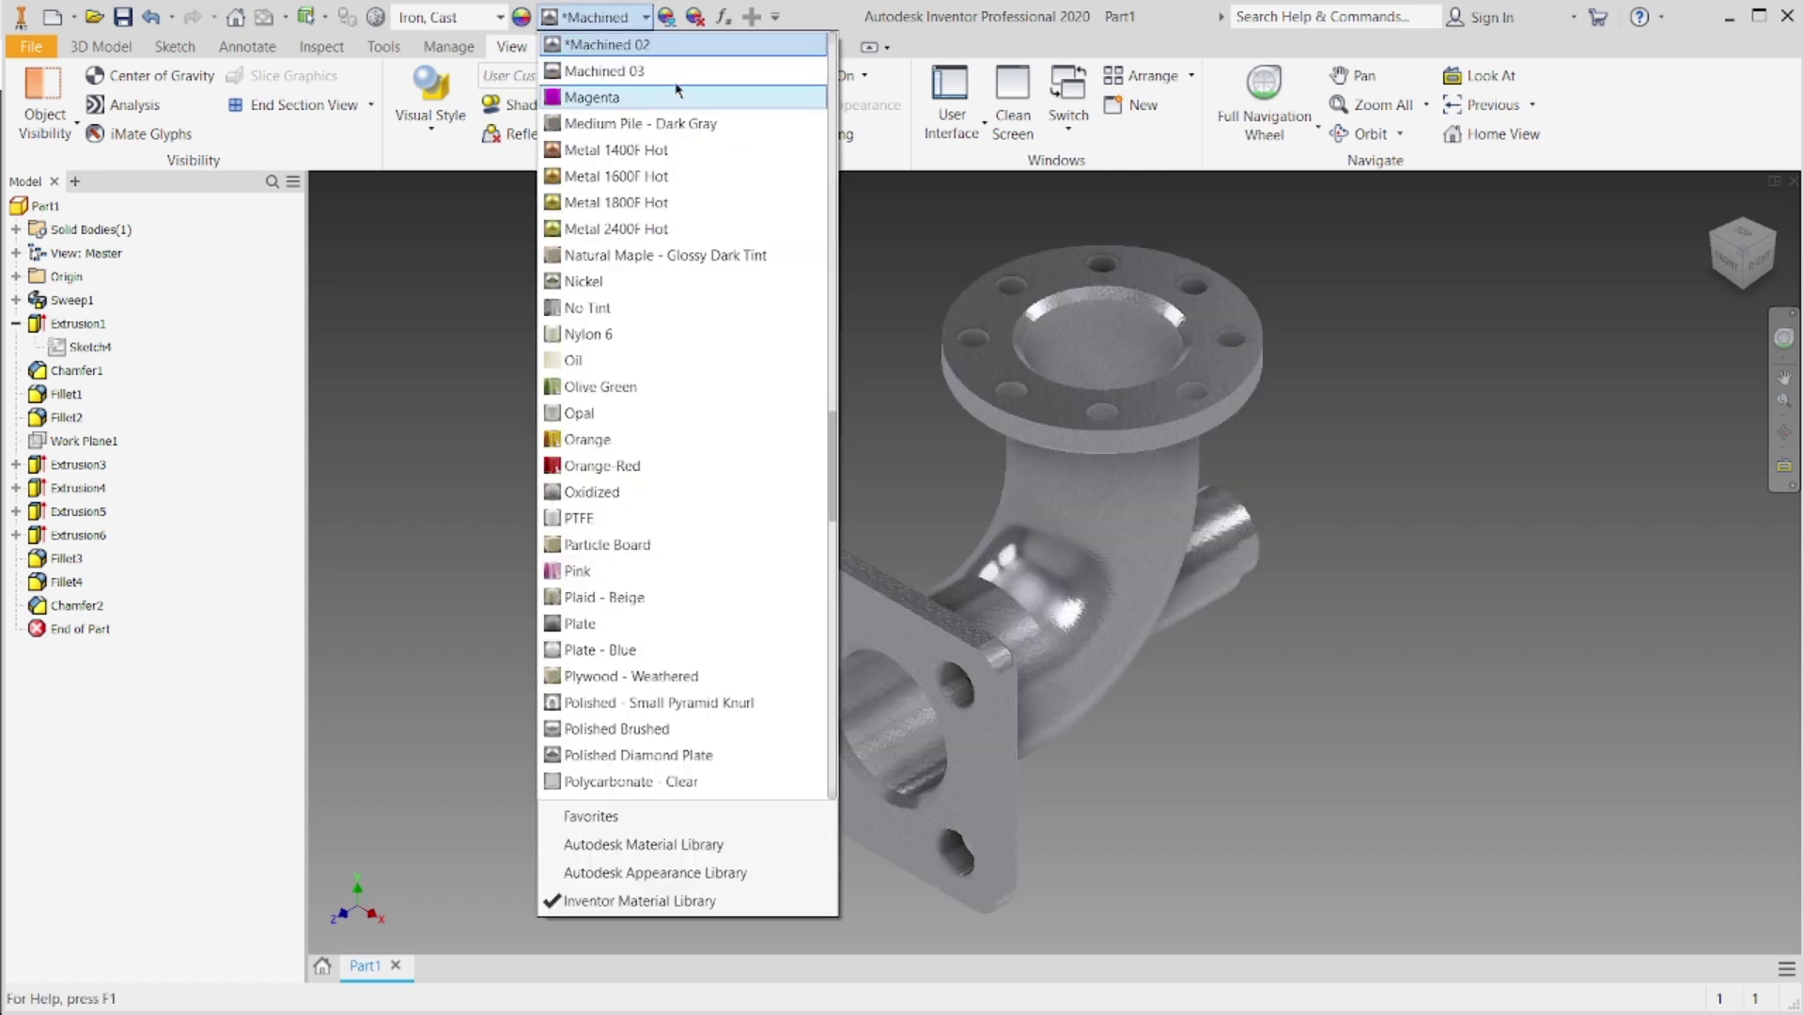
pyautogui.click(675, 74)
pyautogui.click(606, 19)
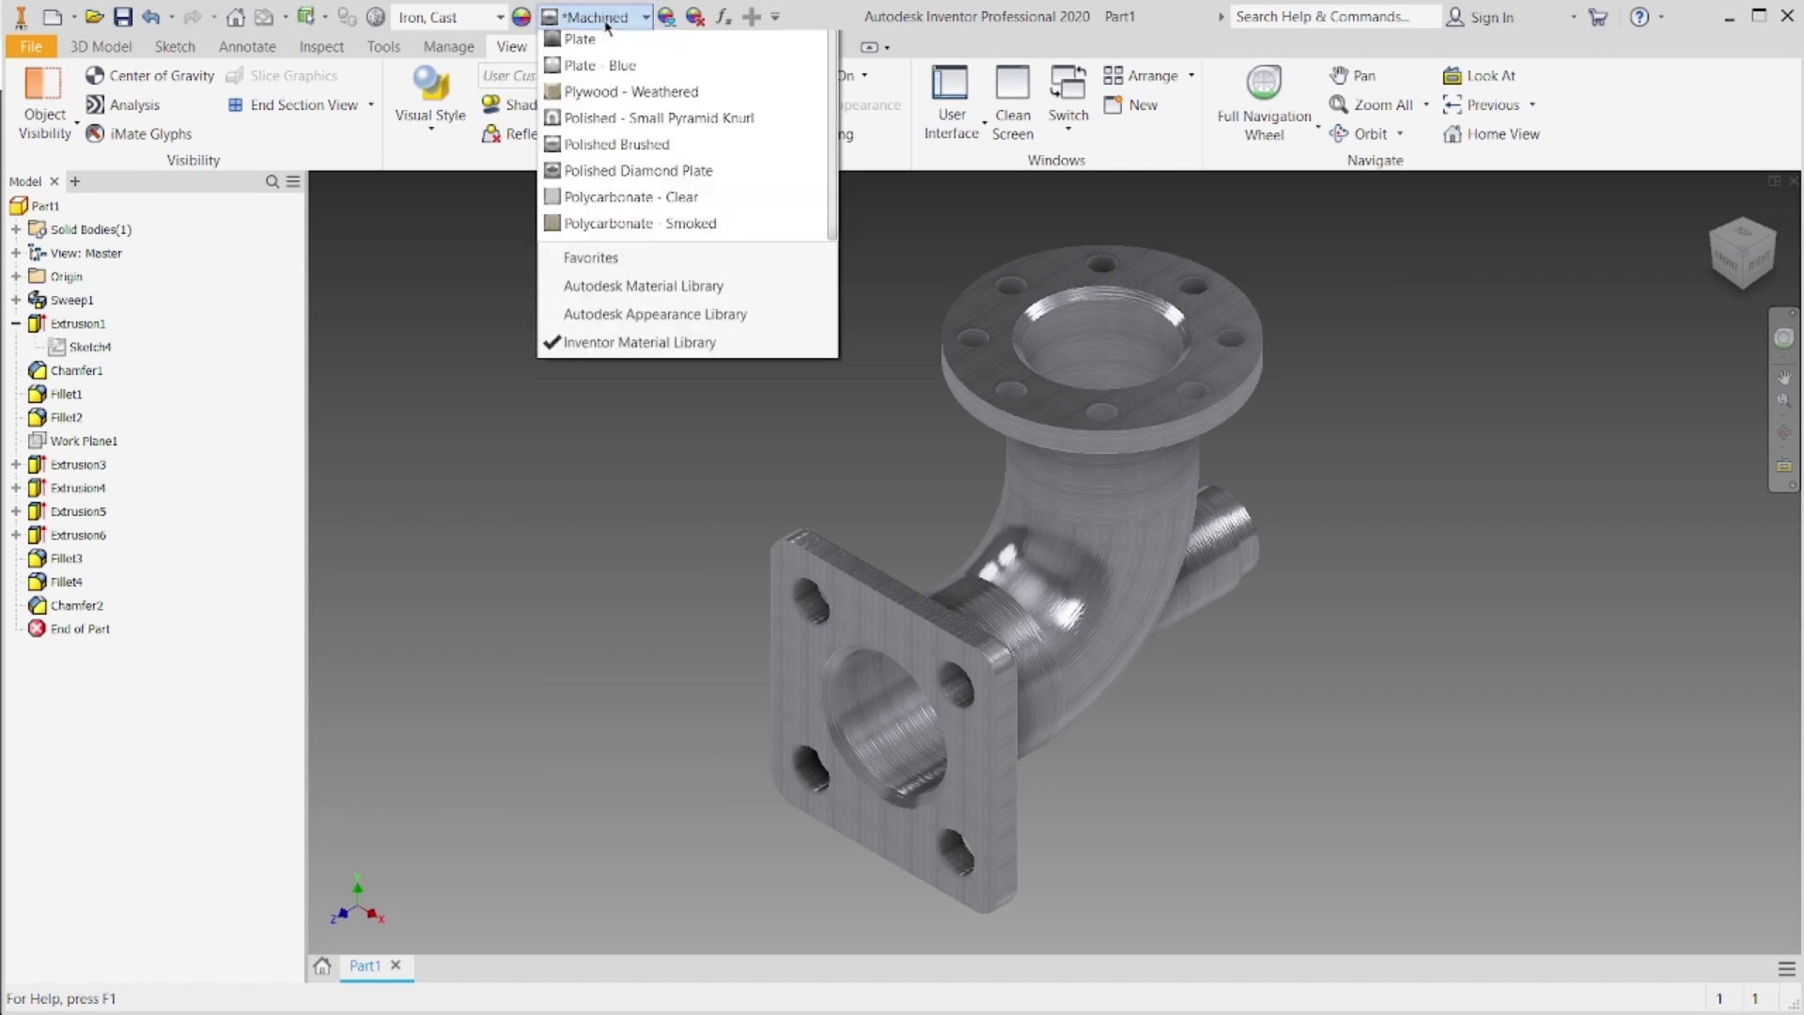
pyautogui.click(750, 258)
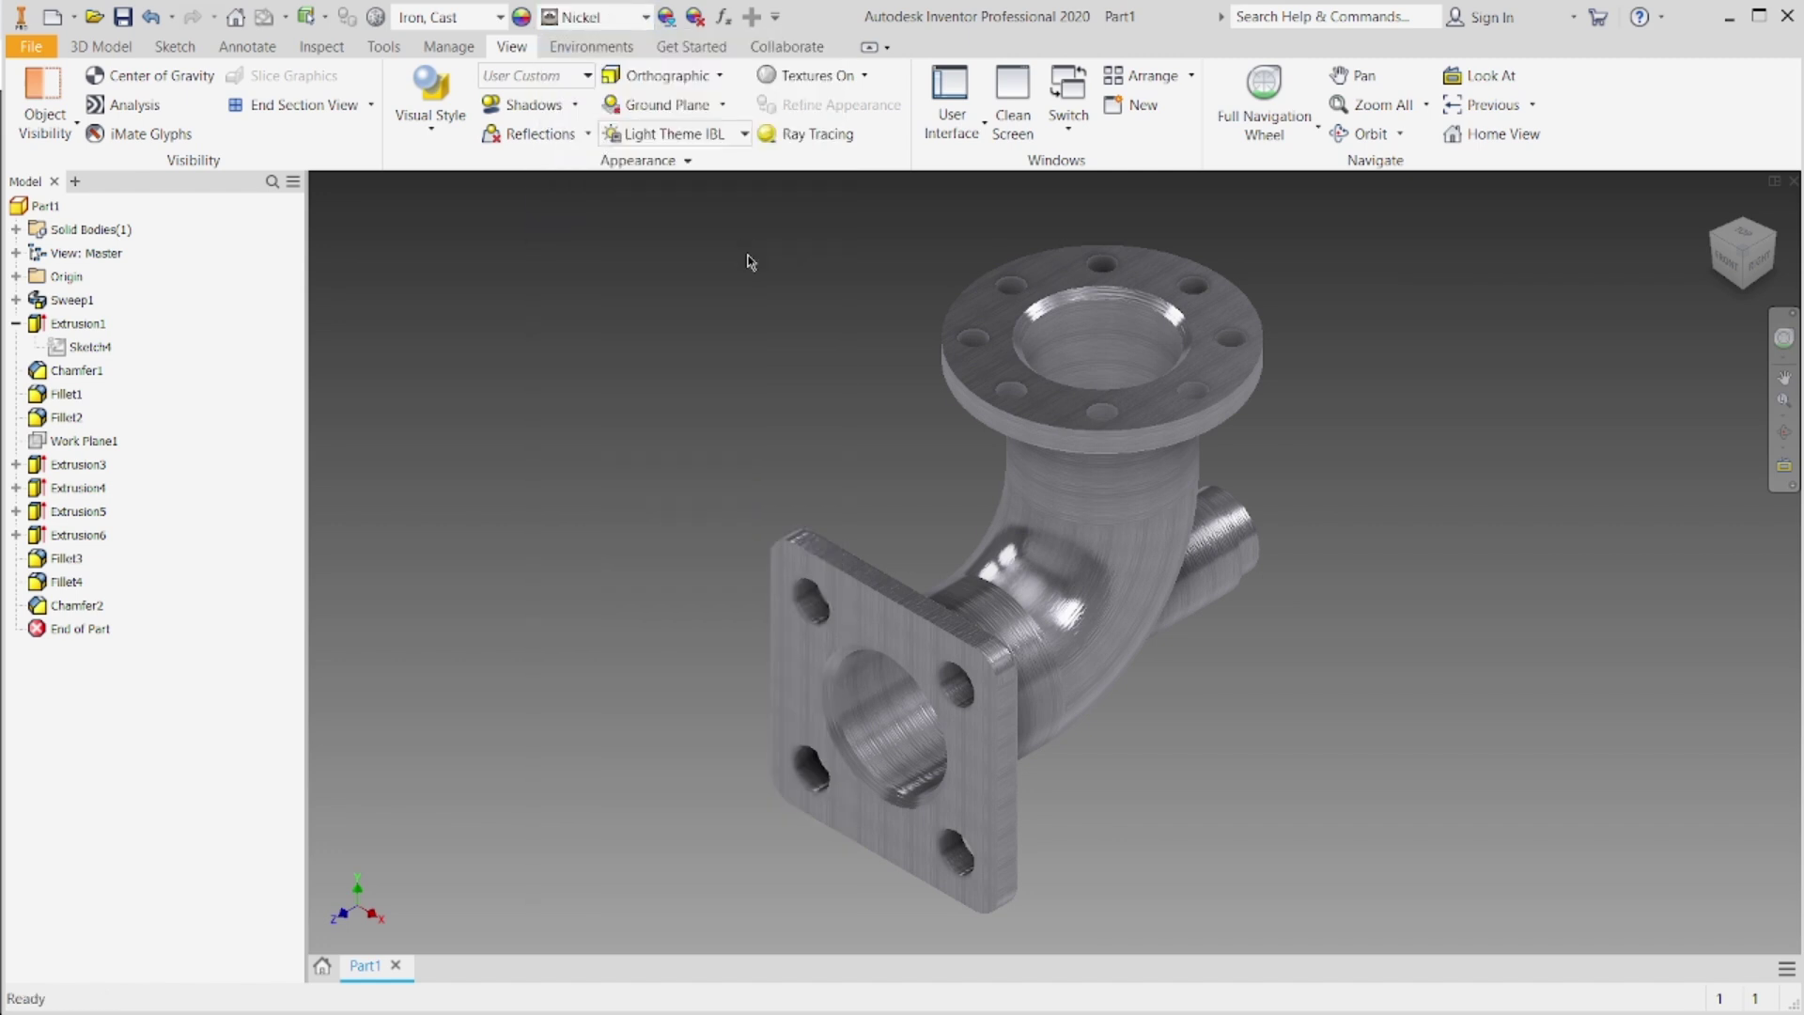
pyautogui.click(631, 21)
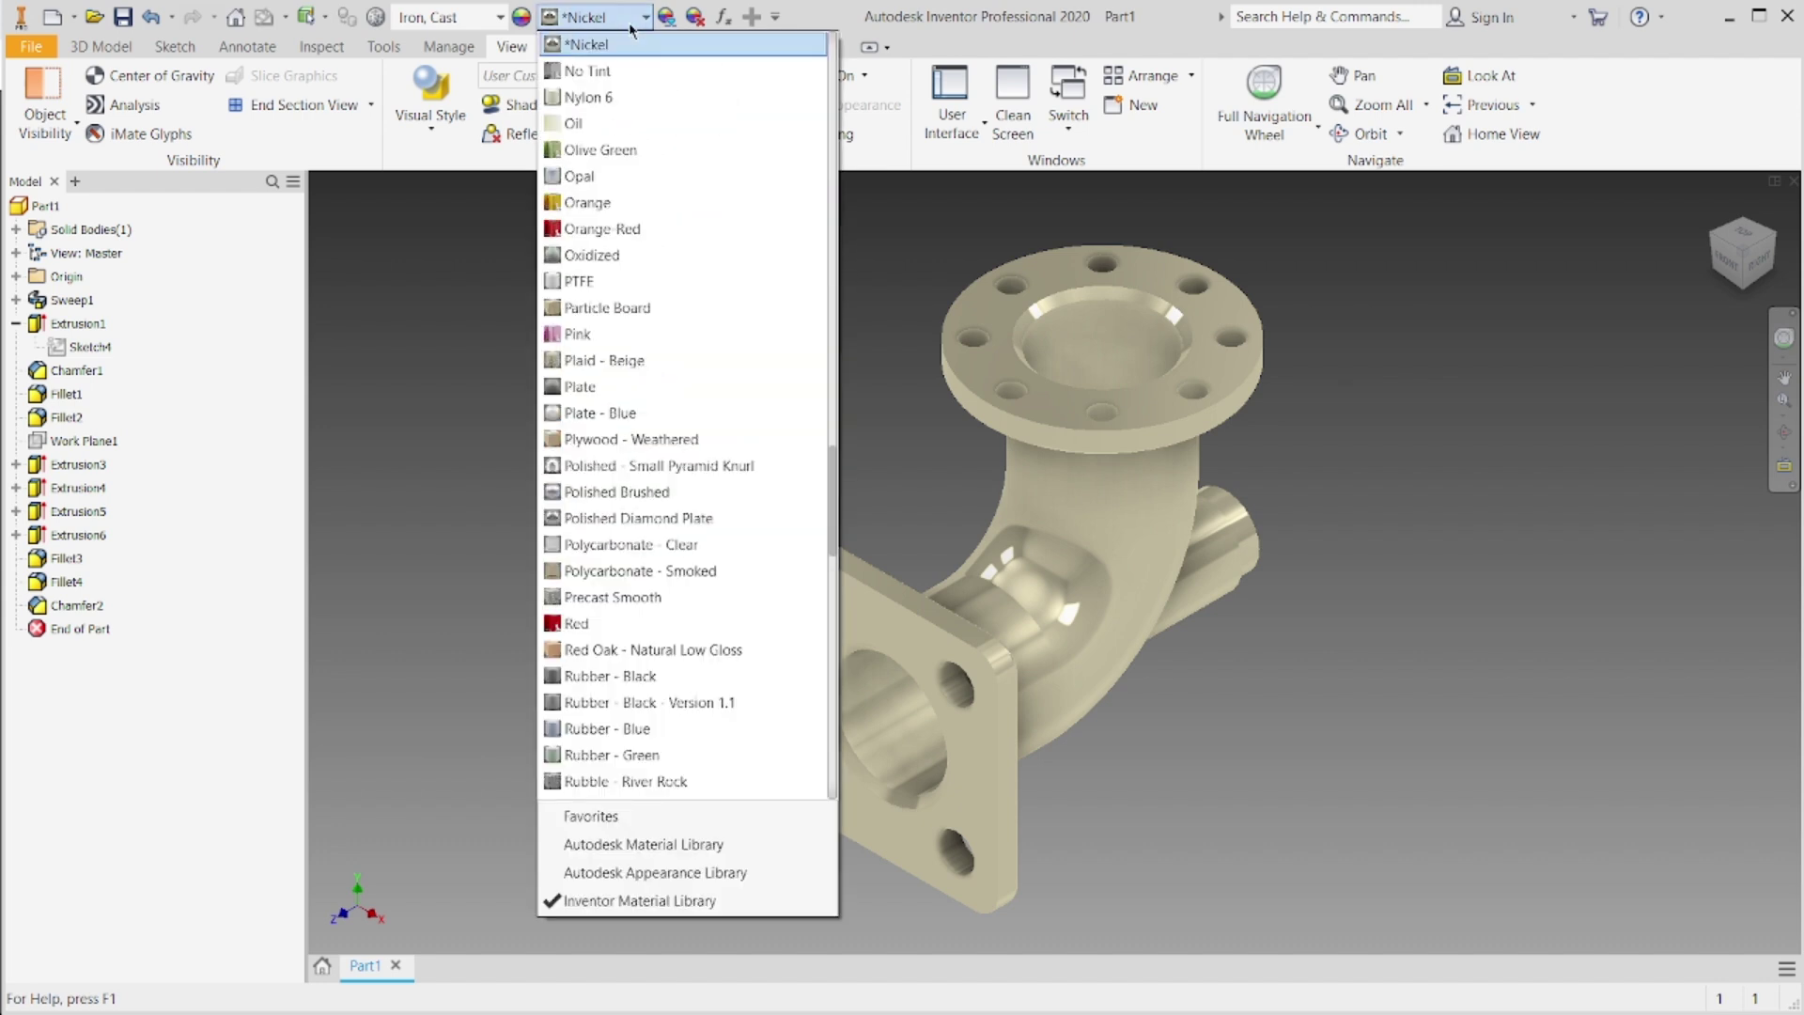
pyautogui.click(724, 491)
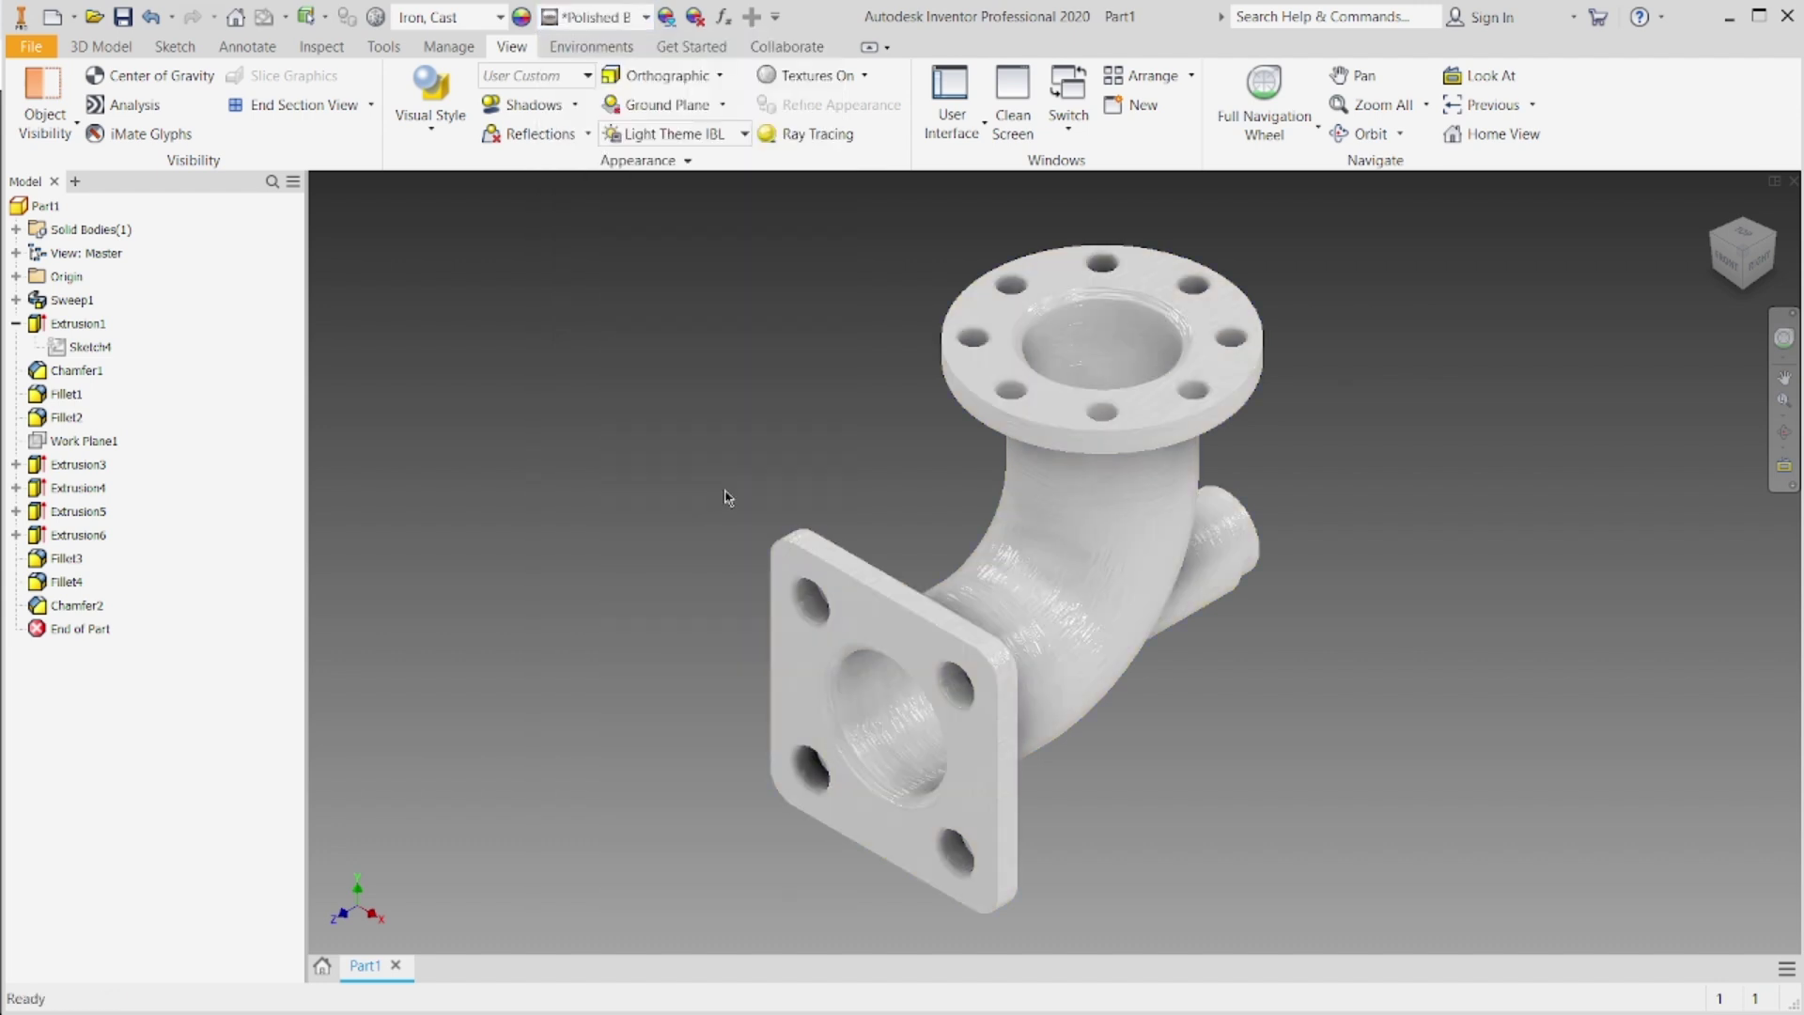
# Step: Try the Nickel, Gunmetal - Polished and Green Polished appearances on the part
pyautogui.click(620, 17)
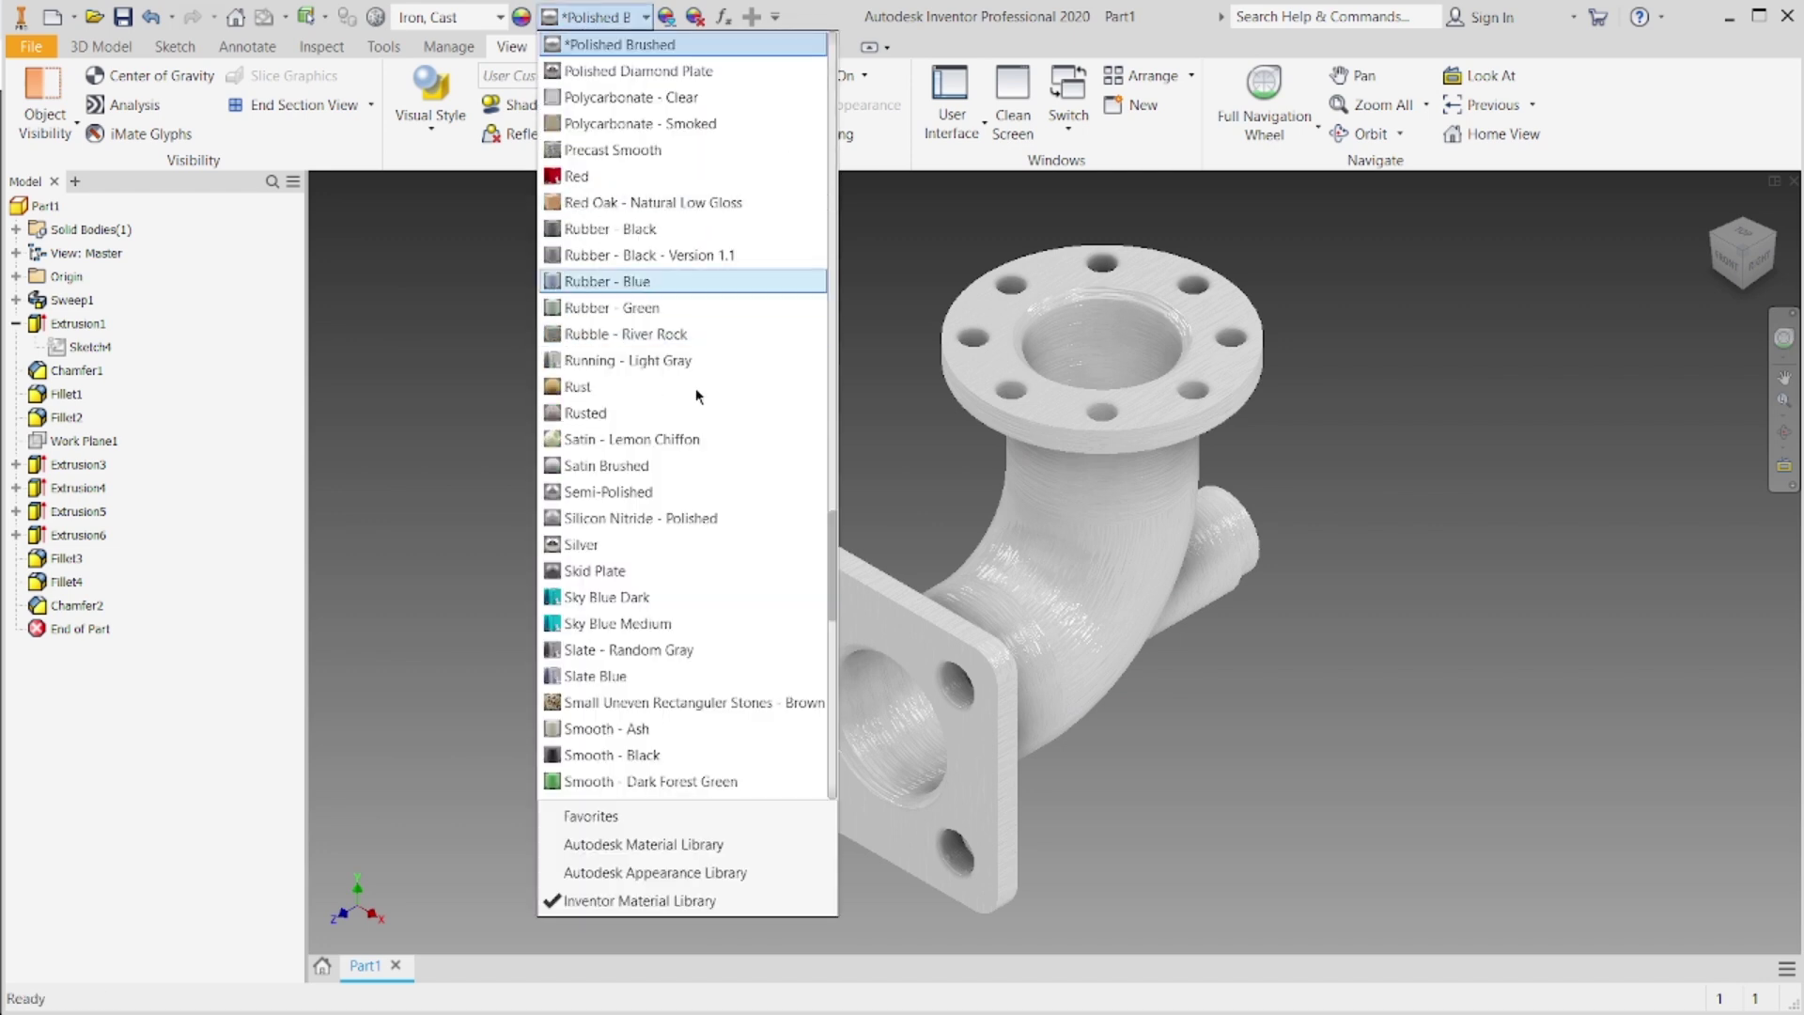
pyautogui.scroll(8, 732, 484)
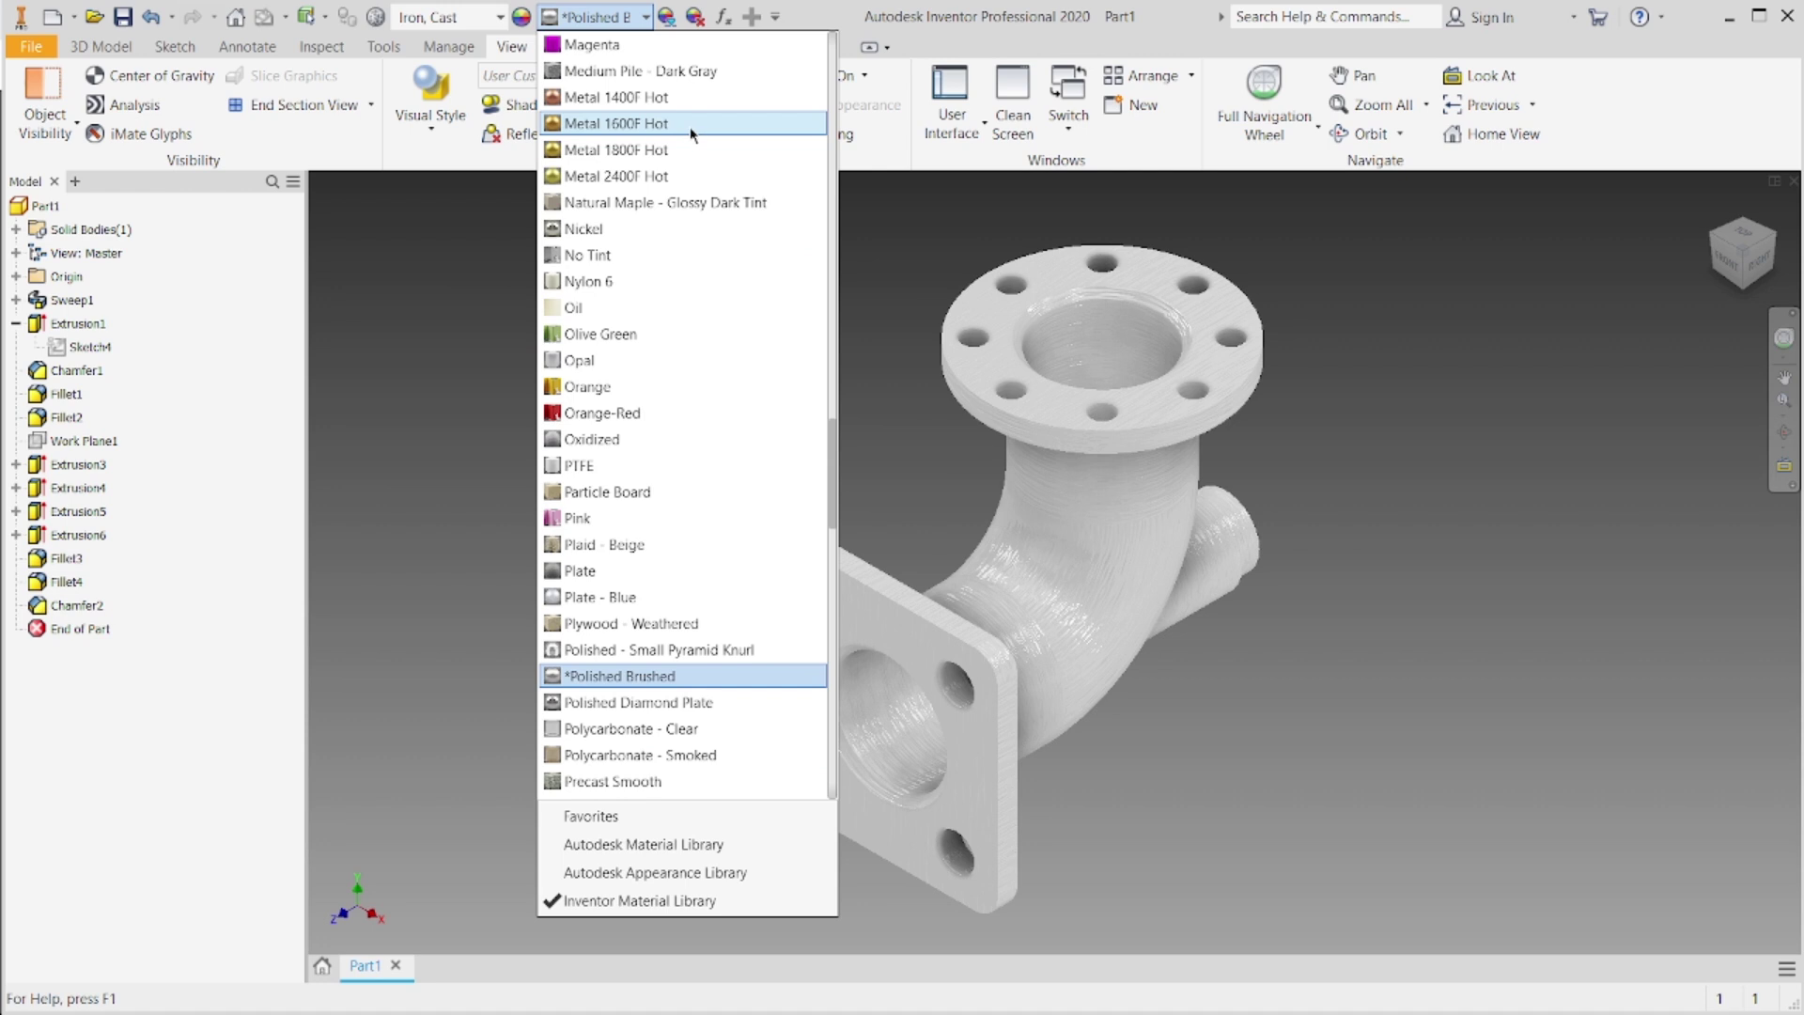
pyautogui.click(696, 228)
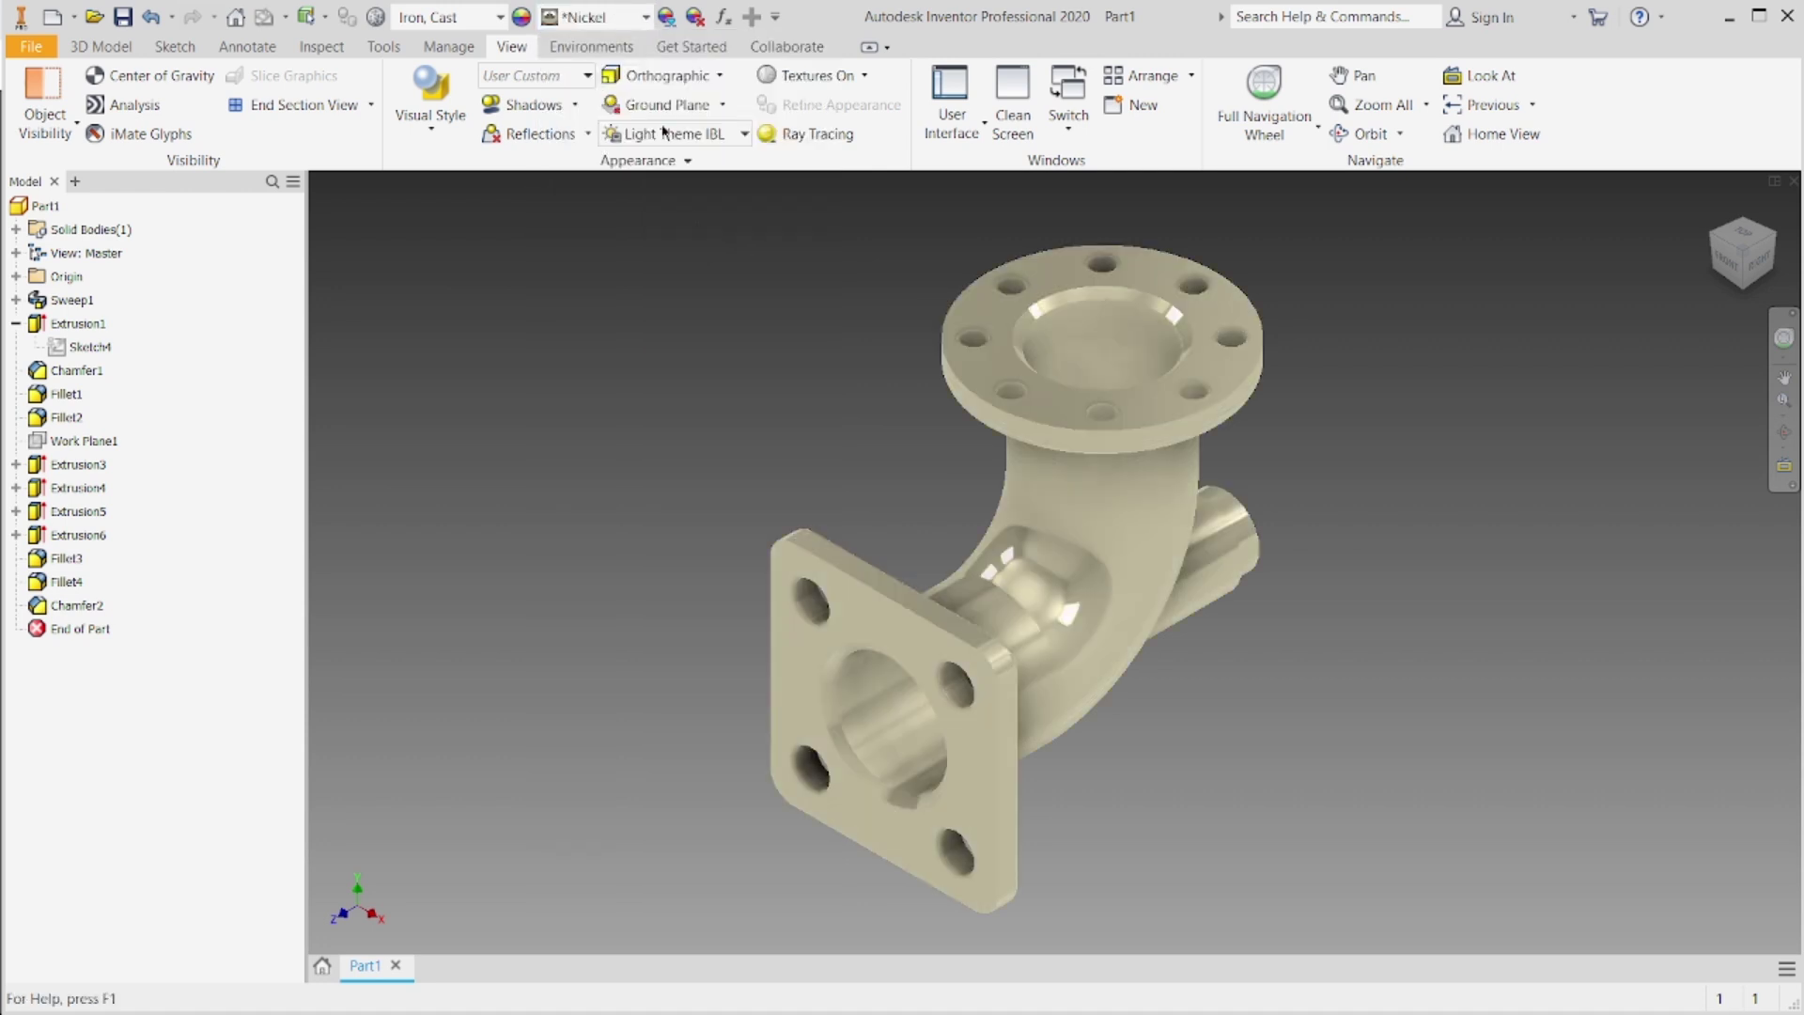
pyautogui.click(621, 17)
pyautogui.scroll(3, 648, 161)
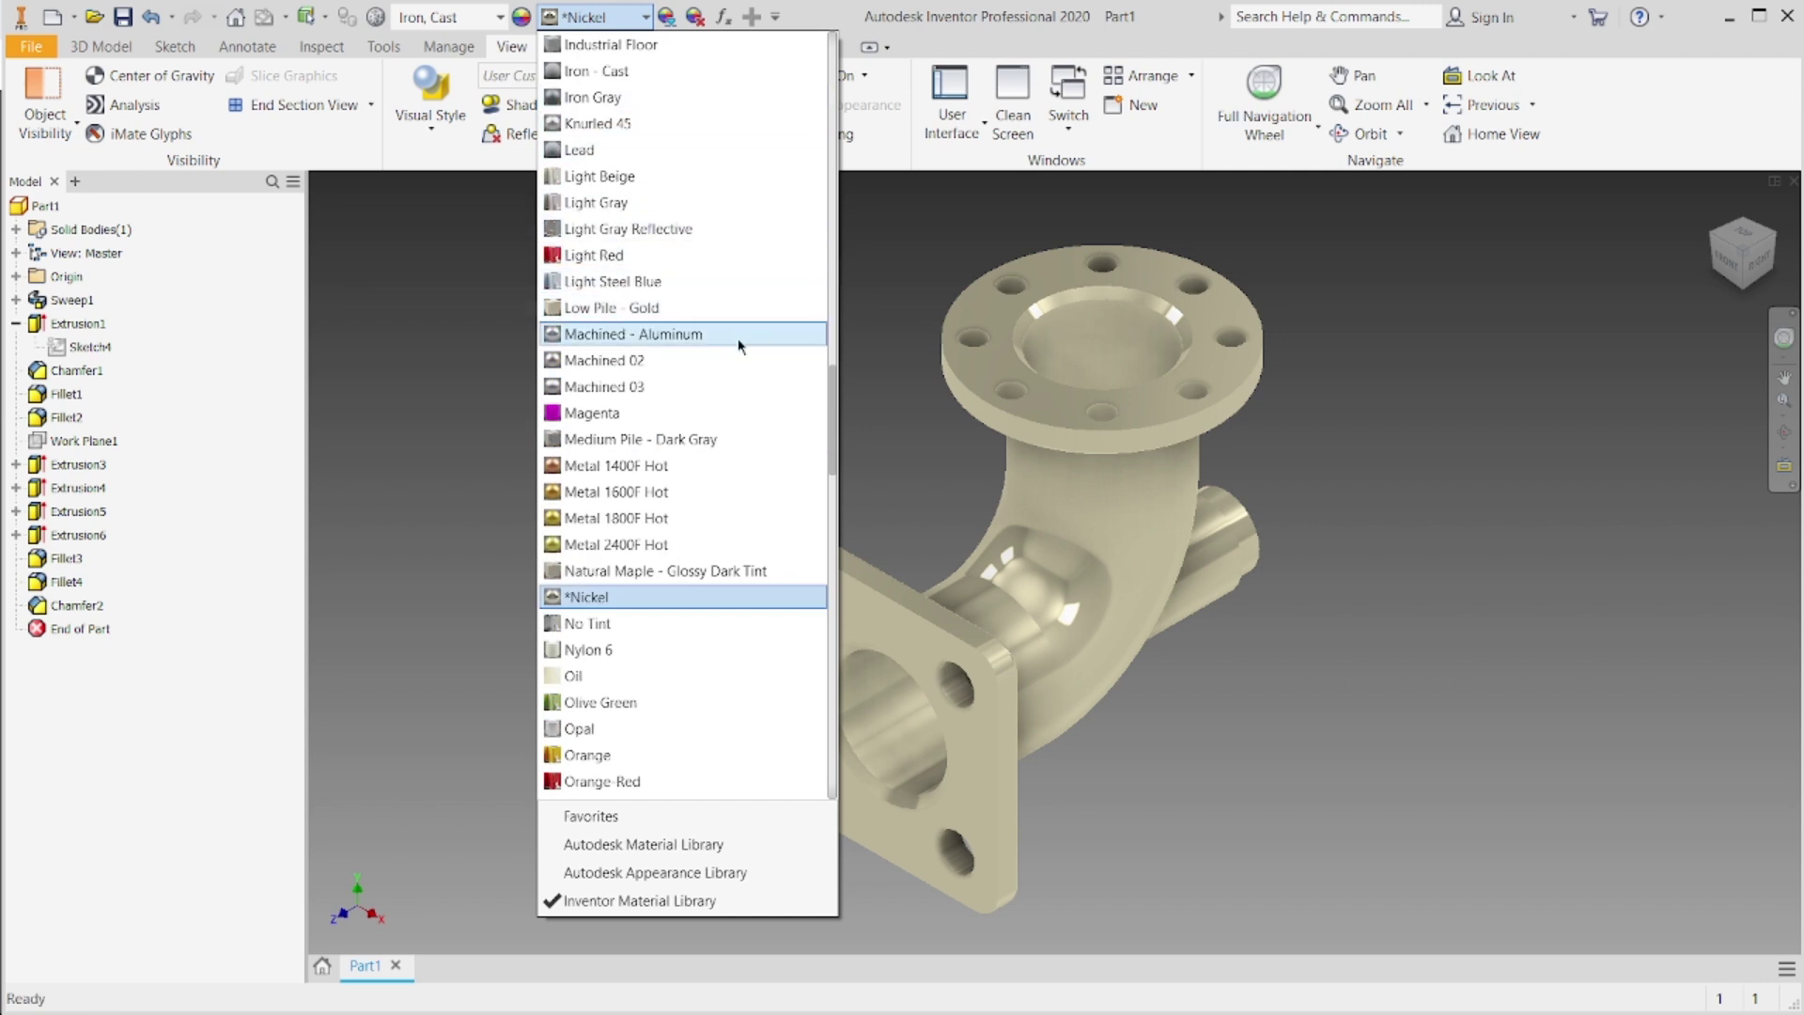
pyautogui.scroll(5, 738, 343)
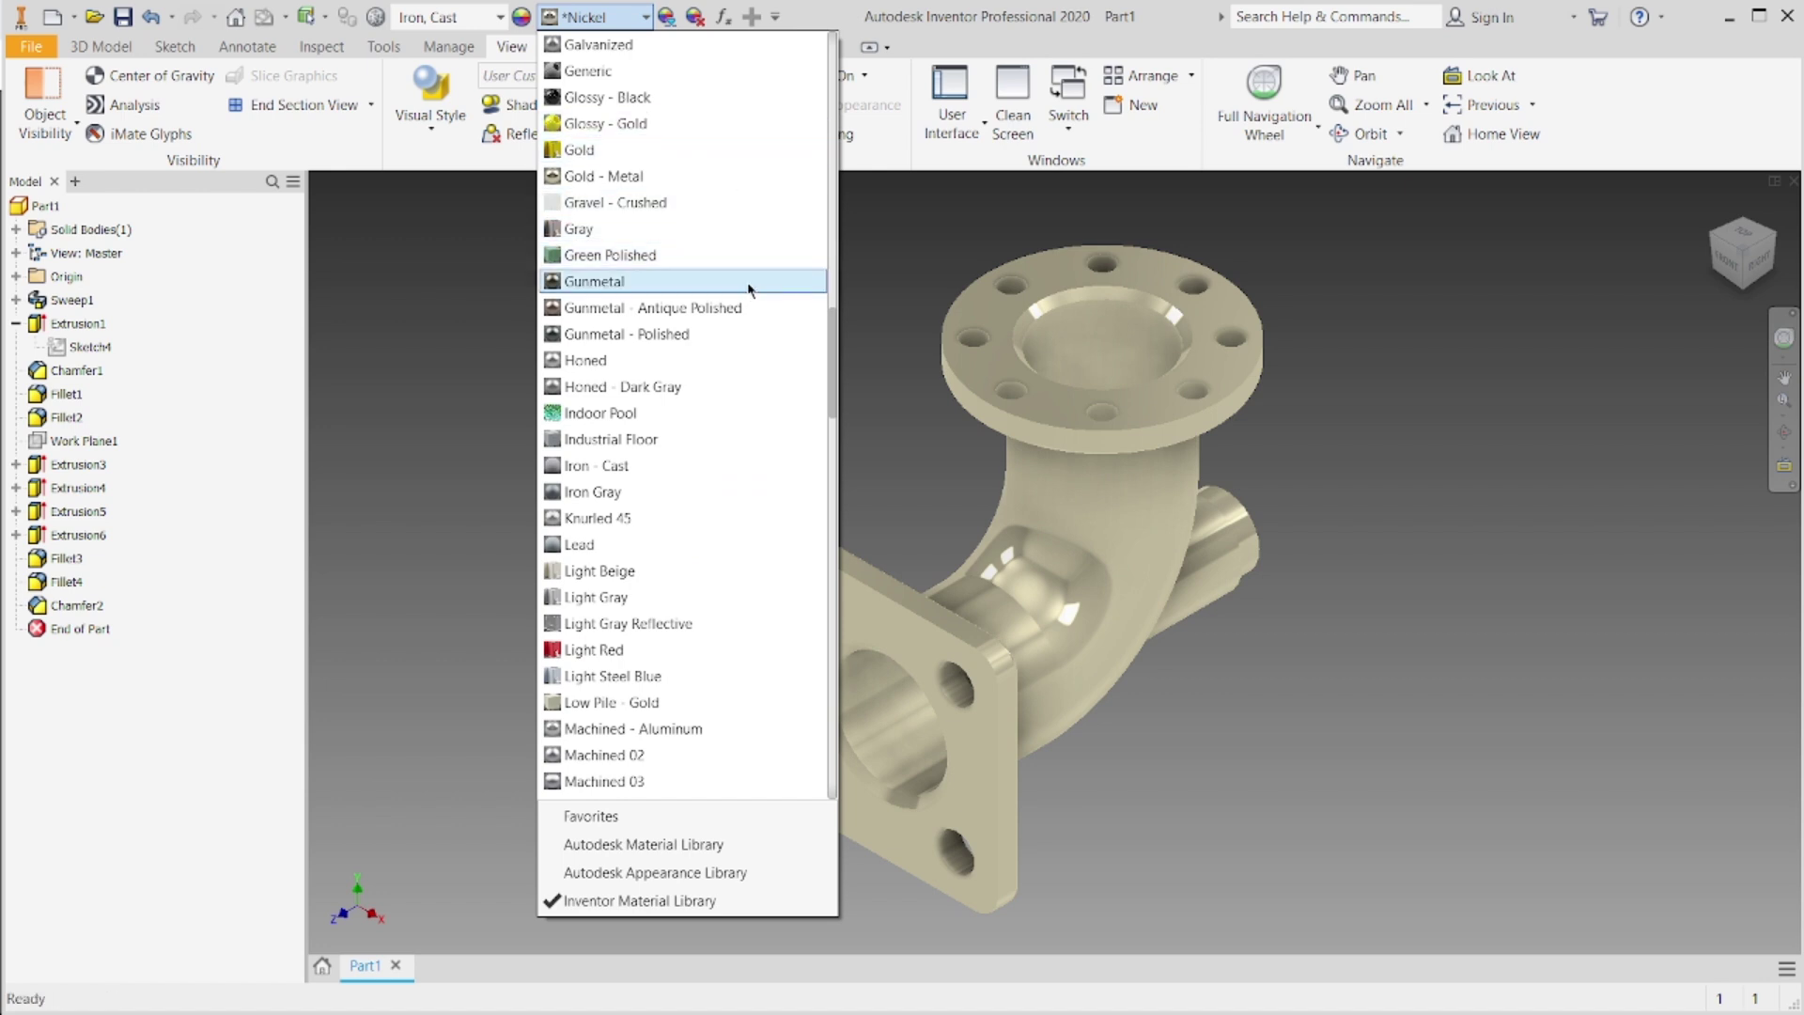
pyautogui.click(706, 339)
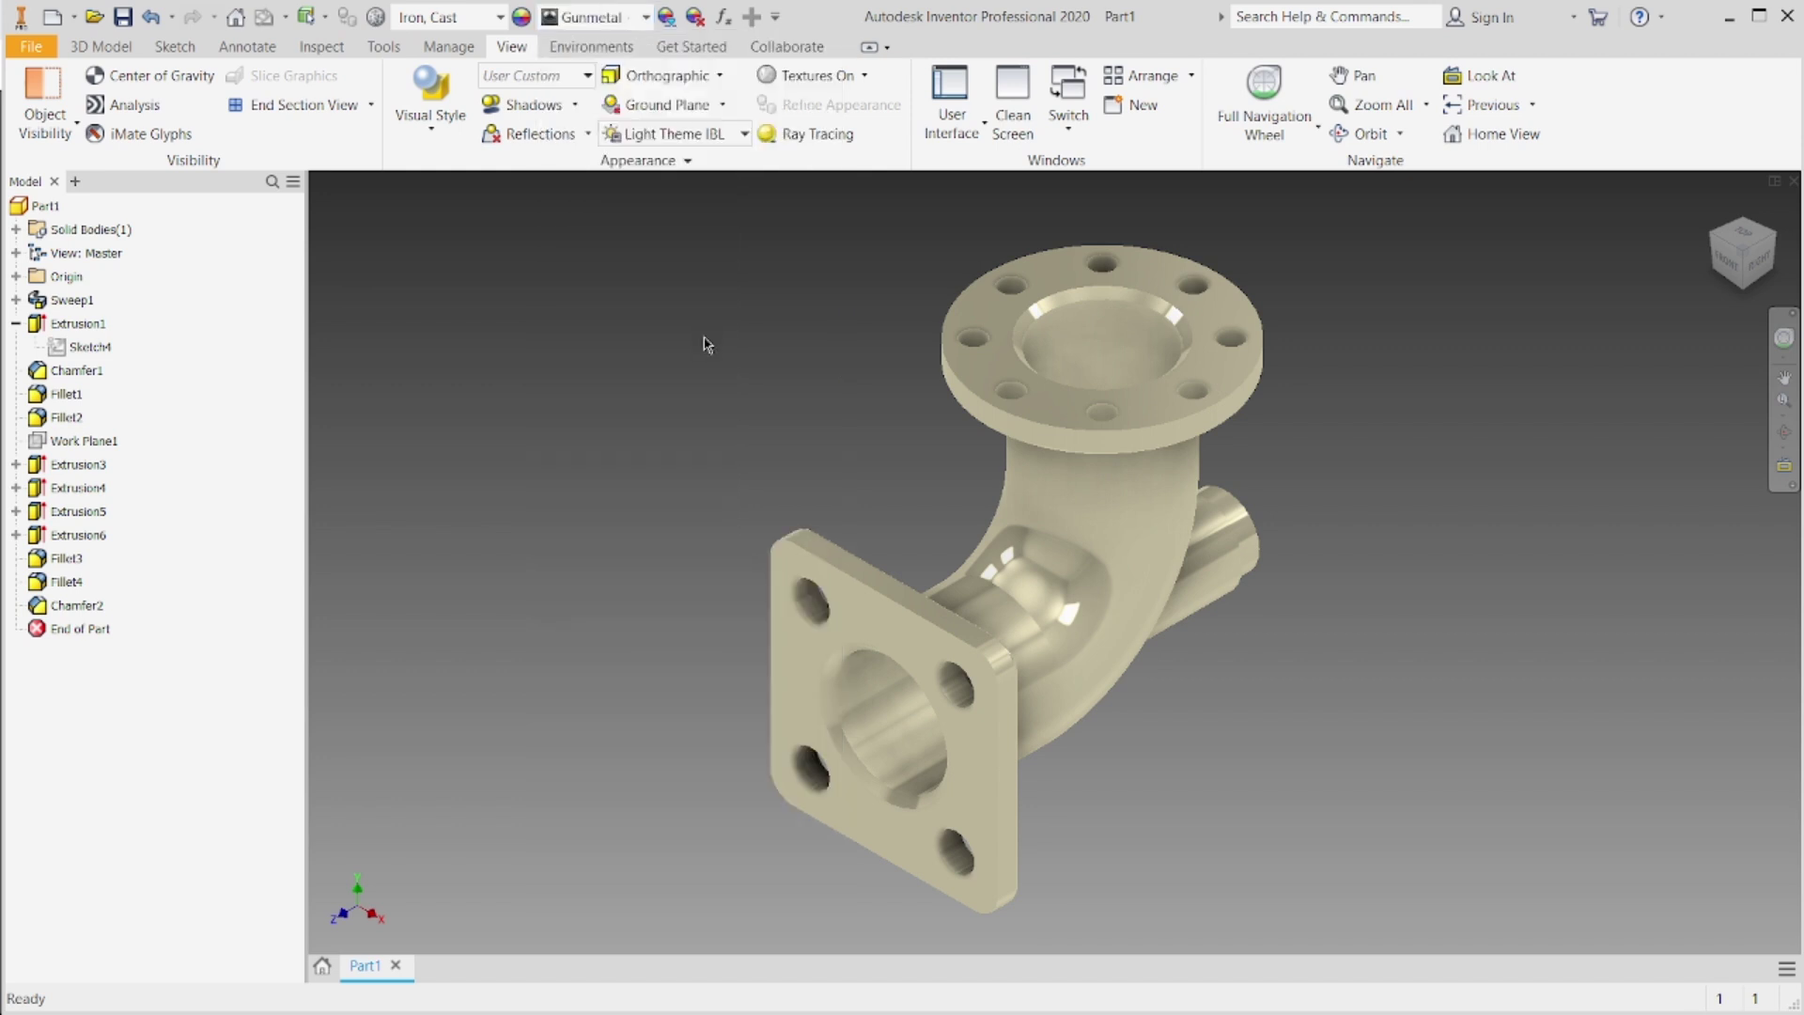
pyautogui.click(593, 20)
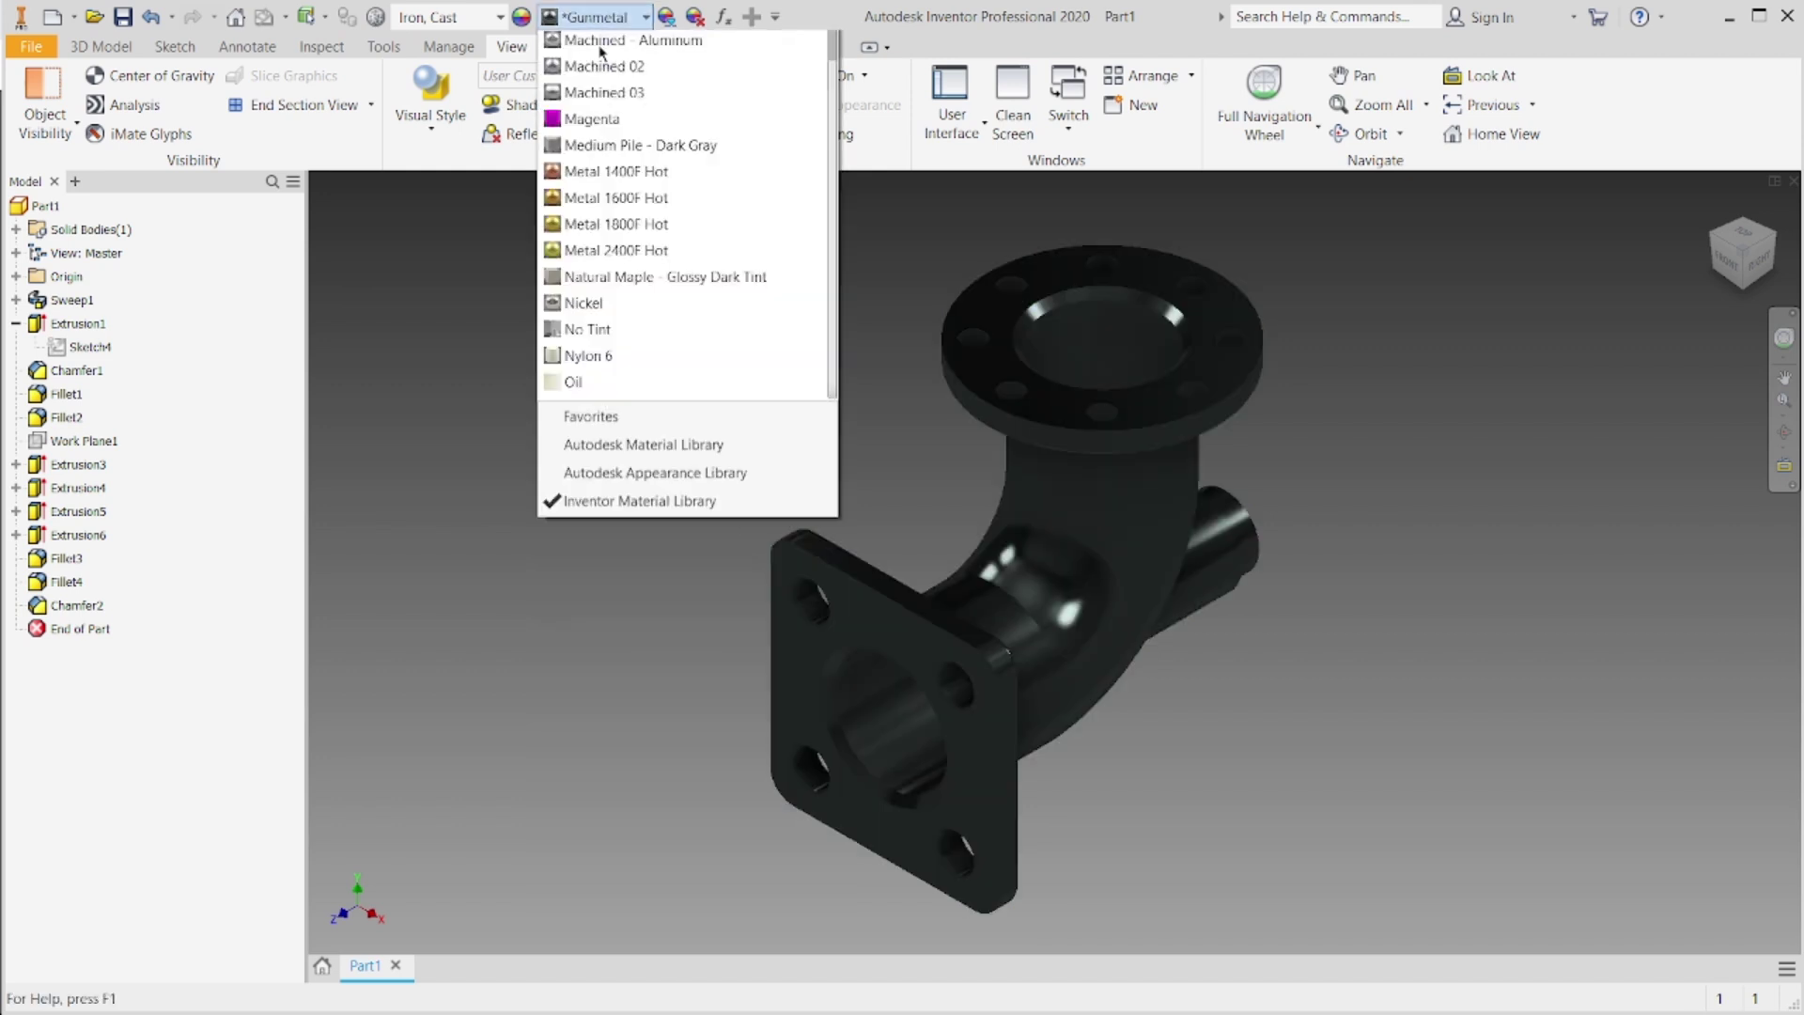
pyautogui.scroll(2, 733, 94)
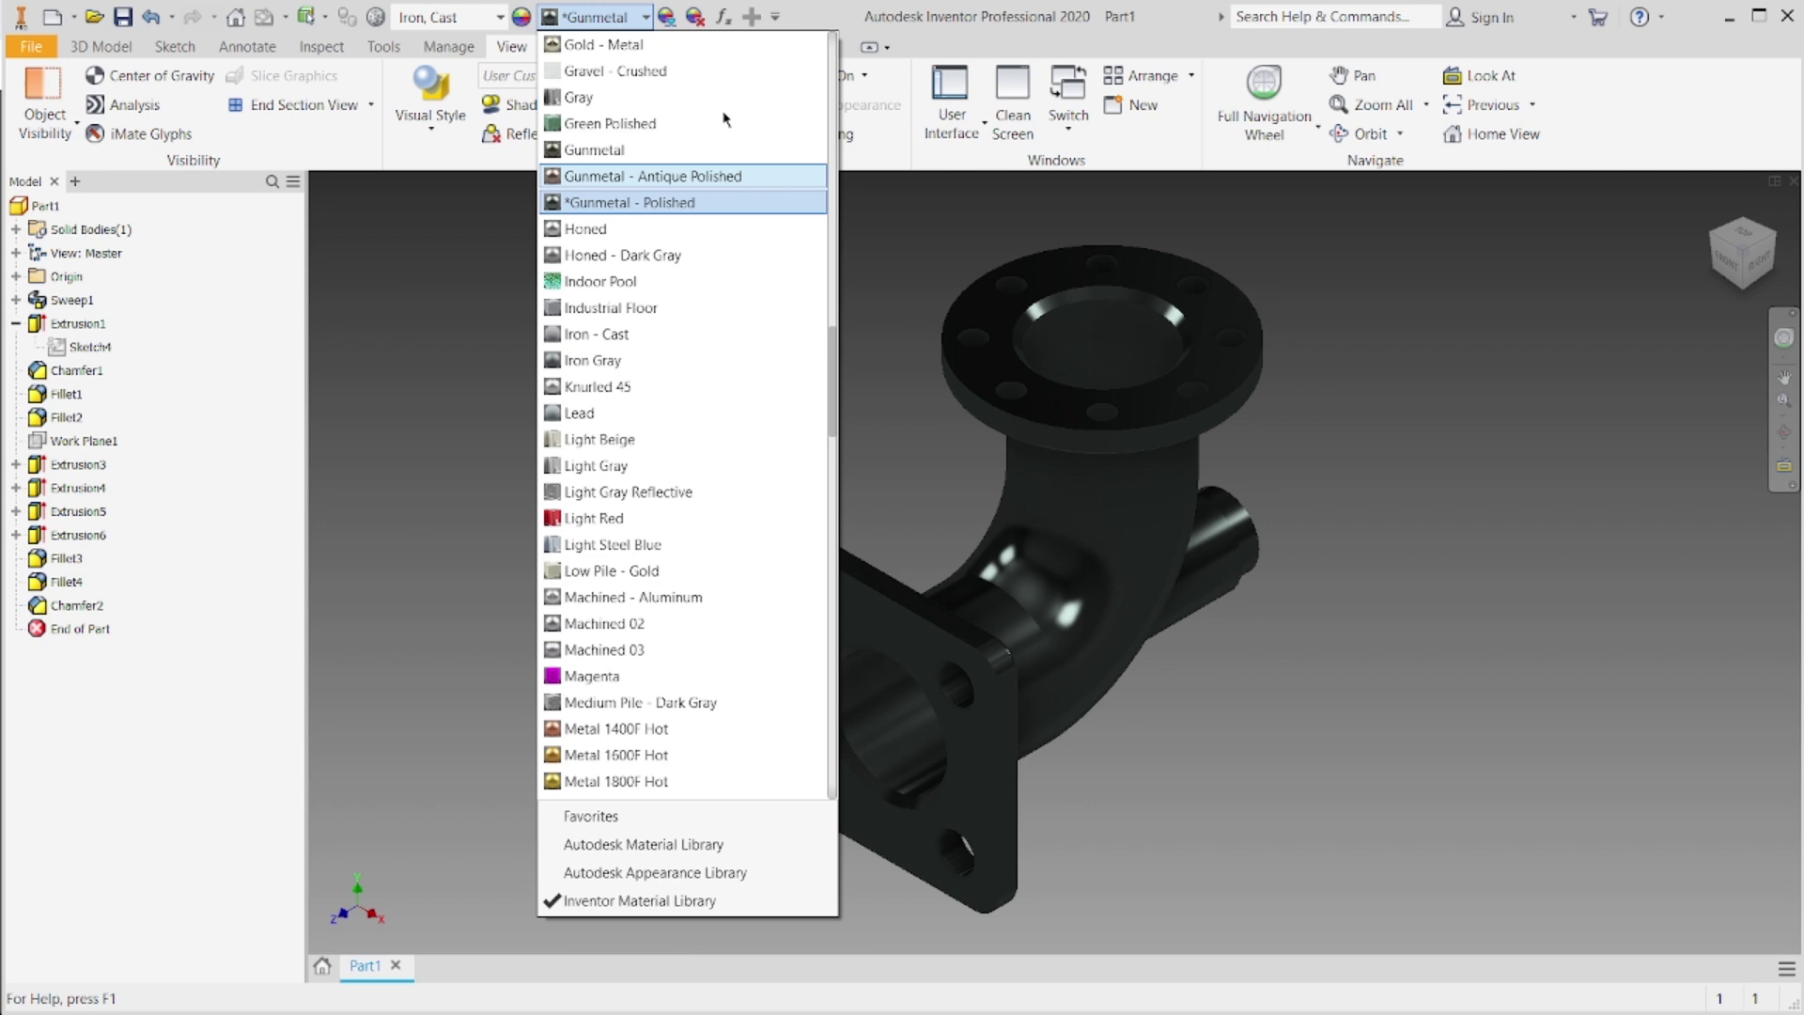
pyautogui.click(731, 121)
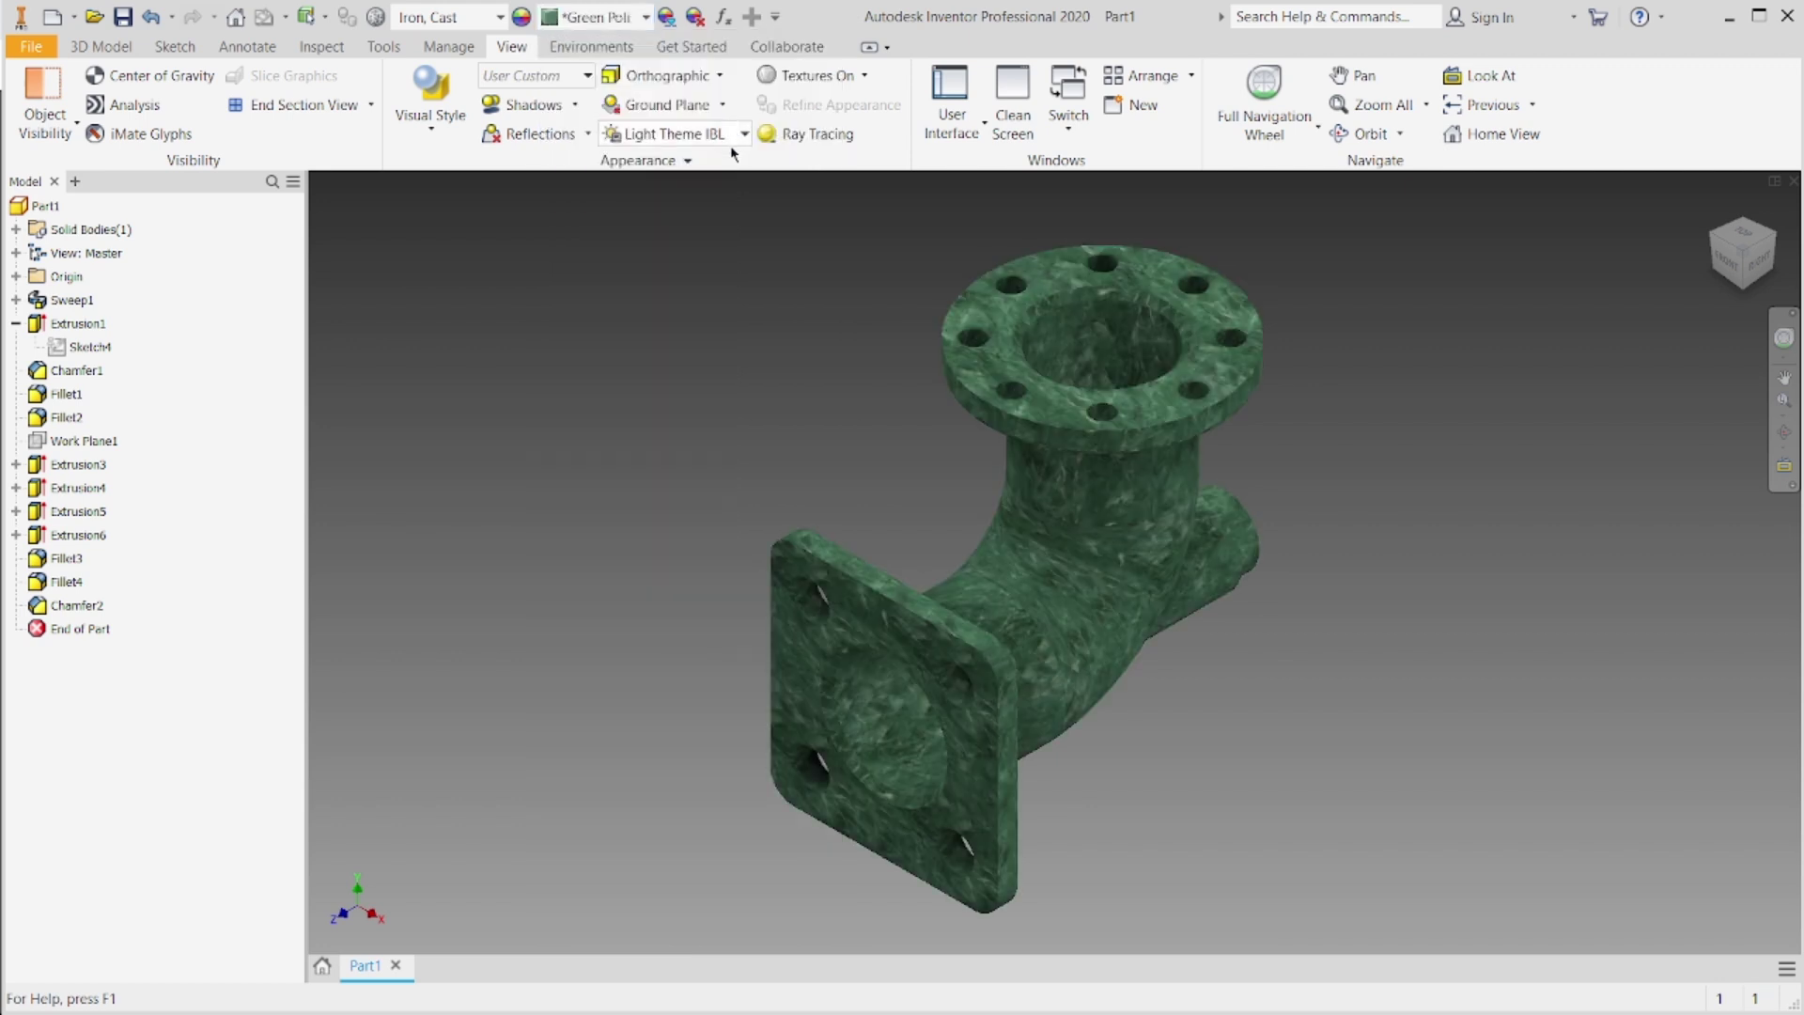
# Step: Apply the Glossy - Black appearance to the part and view the whole model
pyautogui.click(643, 17)
pyautogui.scroll(3, 700, 130)
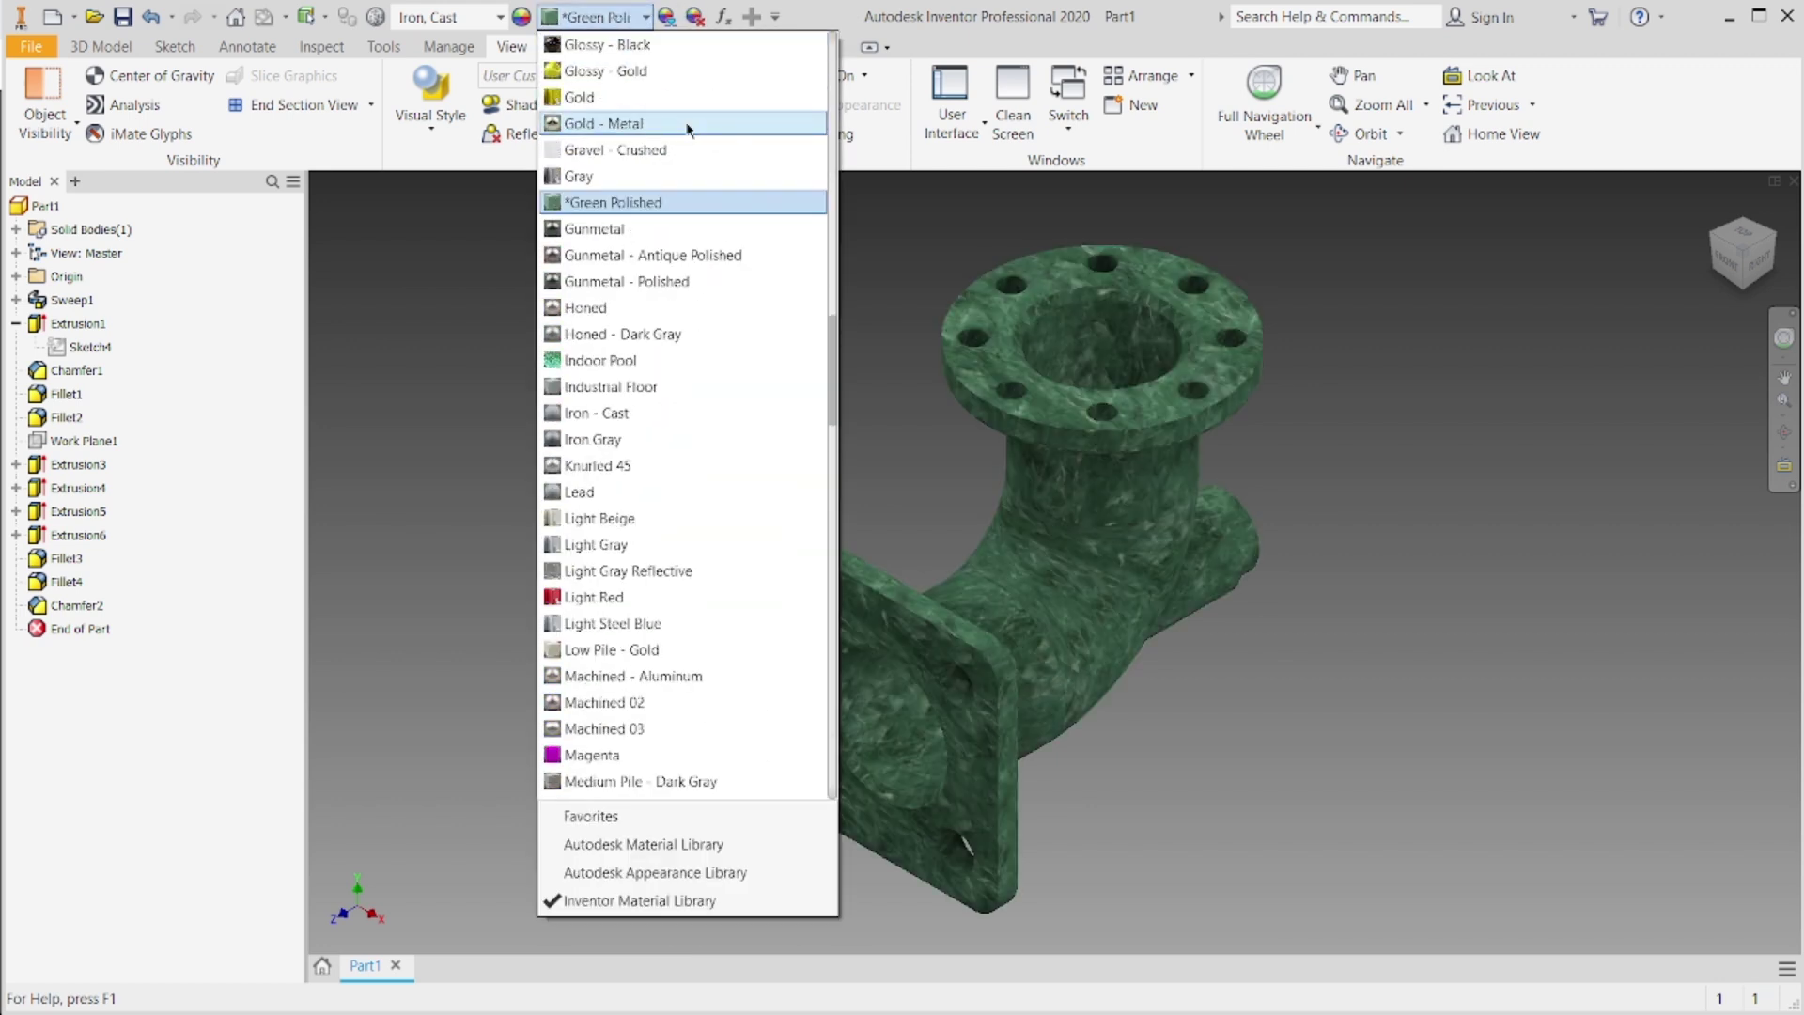
pyautogui.click(702, 126)
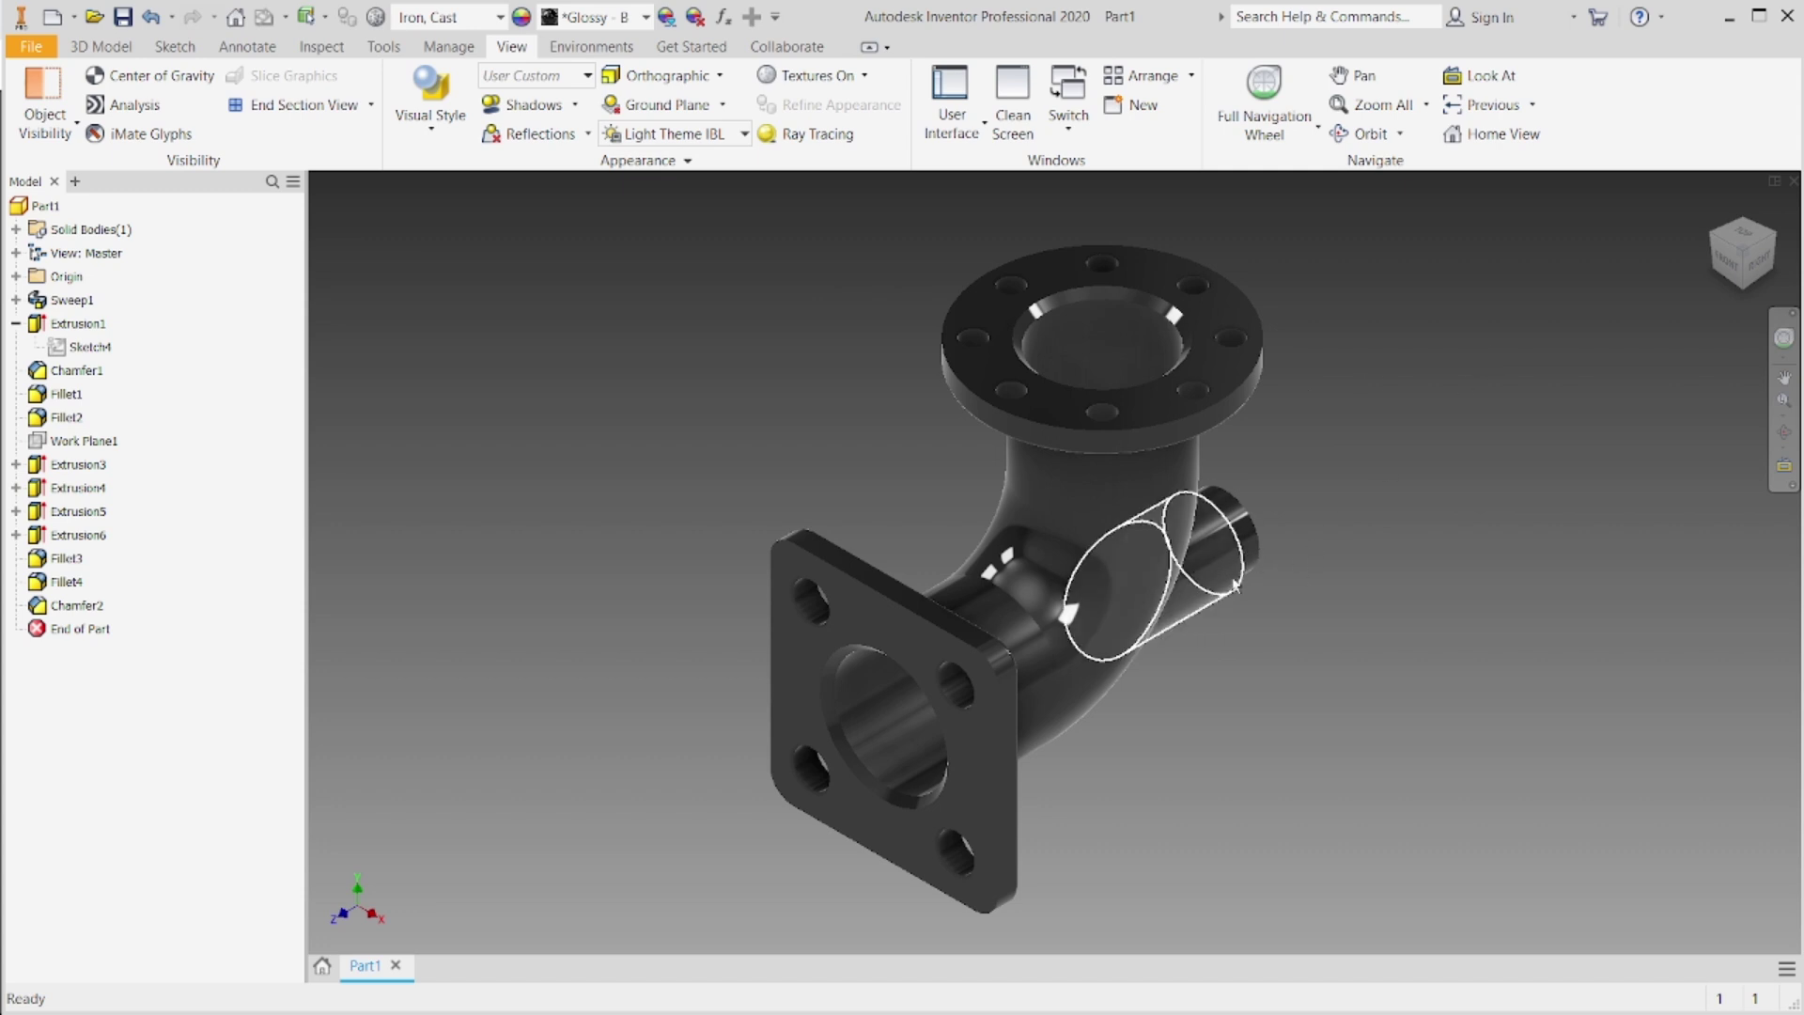
pyautogui.scroll(-3, 1265, 639)
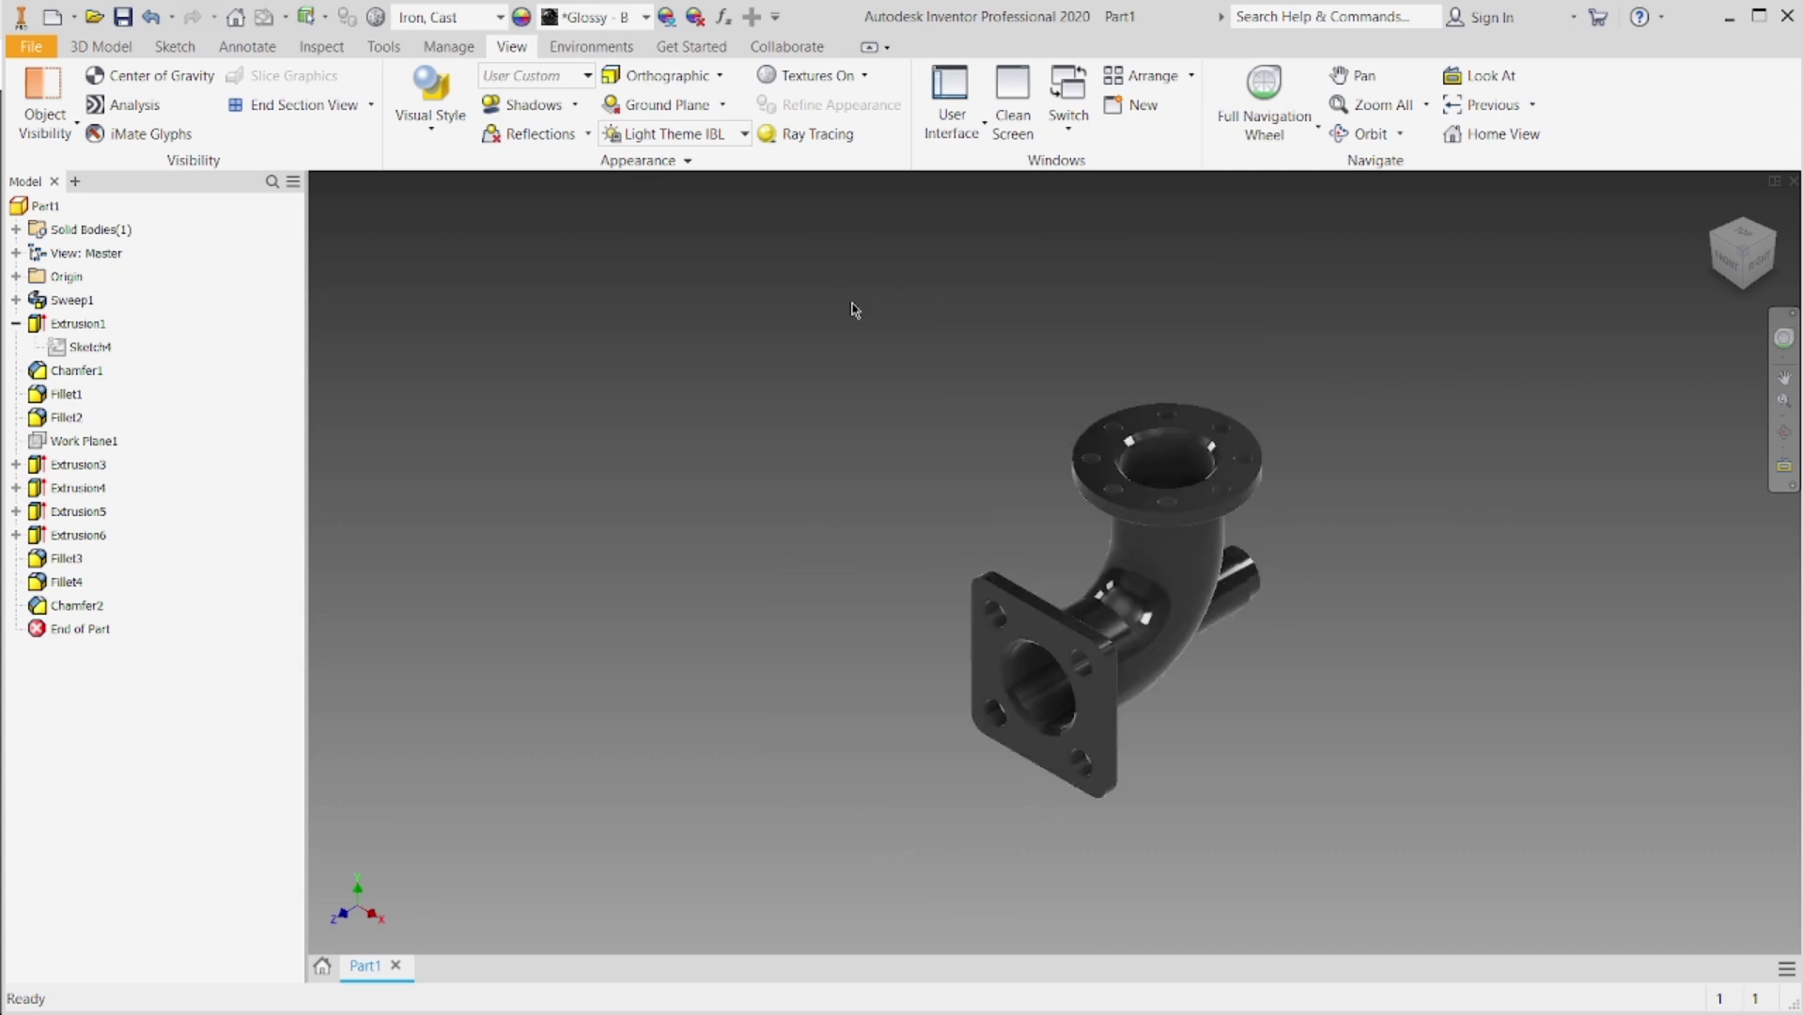
pyautogui.scroll(3, 1120, 599)
pyautogui.scroll(-3, 736, 479)
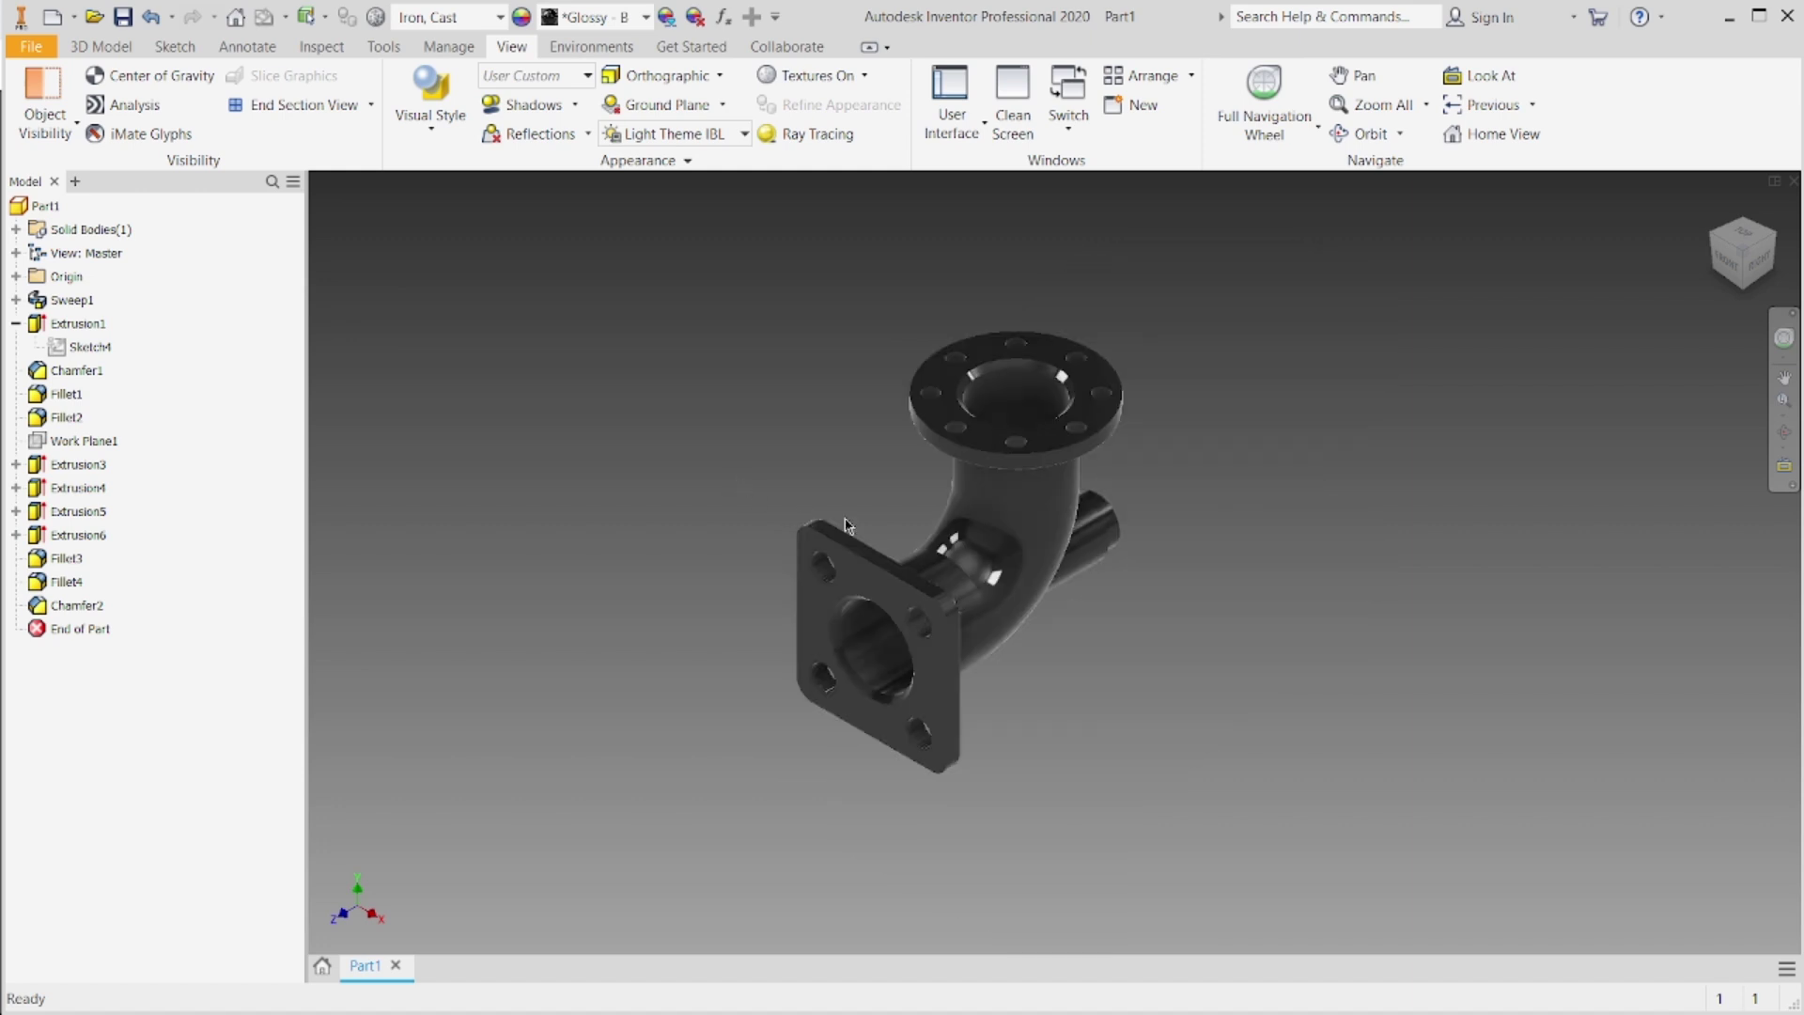
# Step: Try the Grey Room lighting style on the model and switch back to Light Theme IBL
pyautogui.click(691, 134)
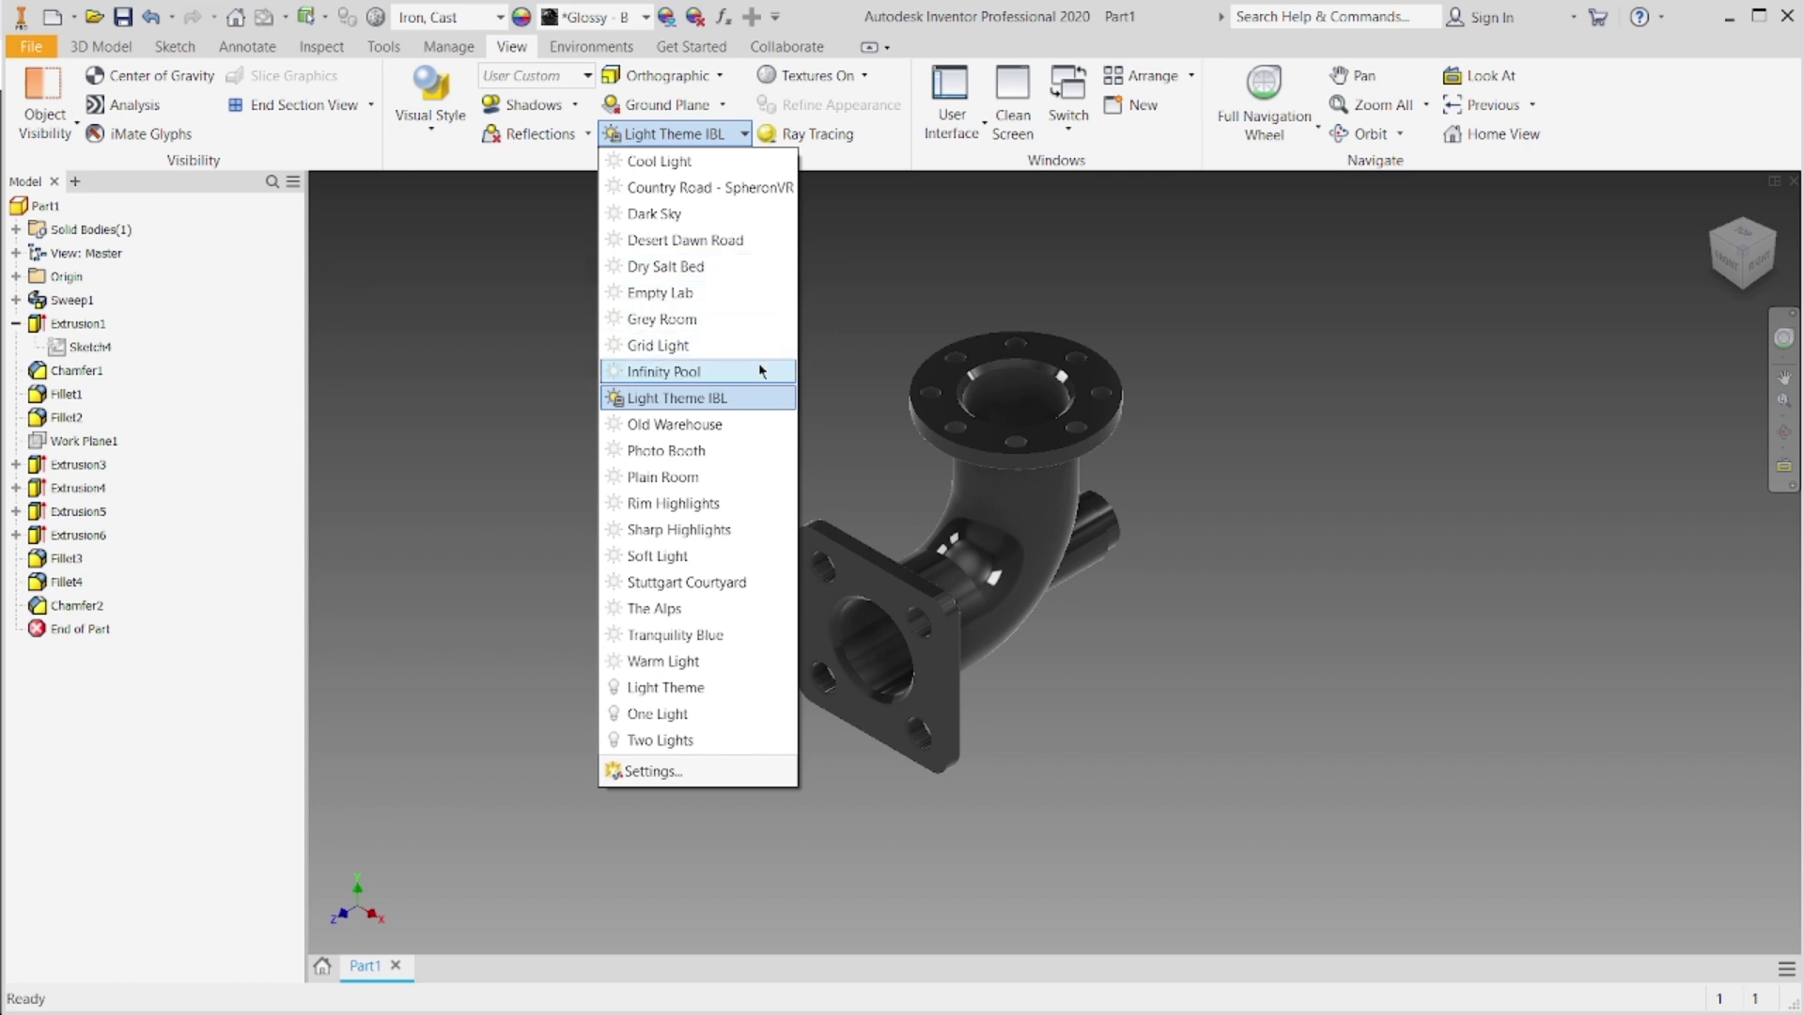
pyautogui.click(765, 320)
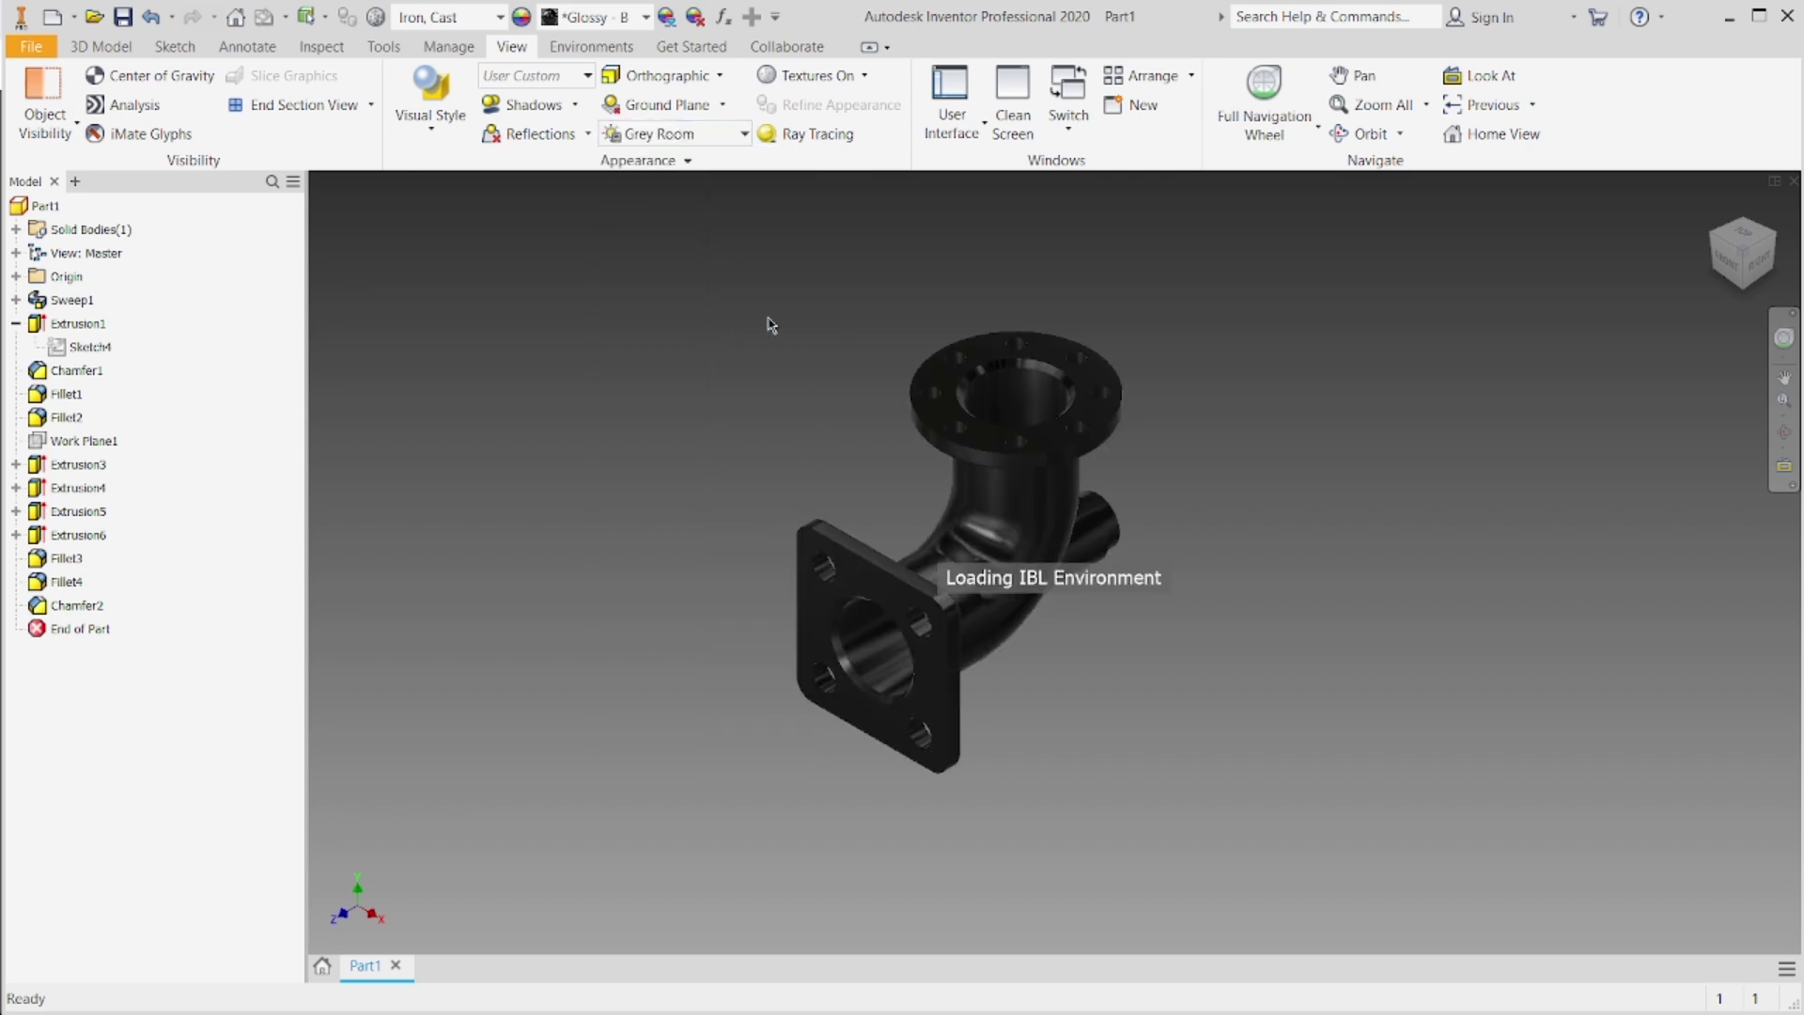
pyautogui.click(711, 137)
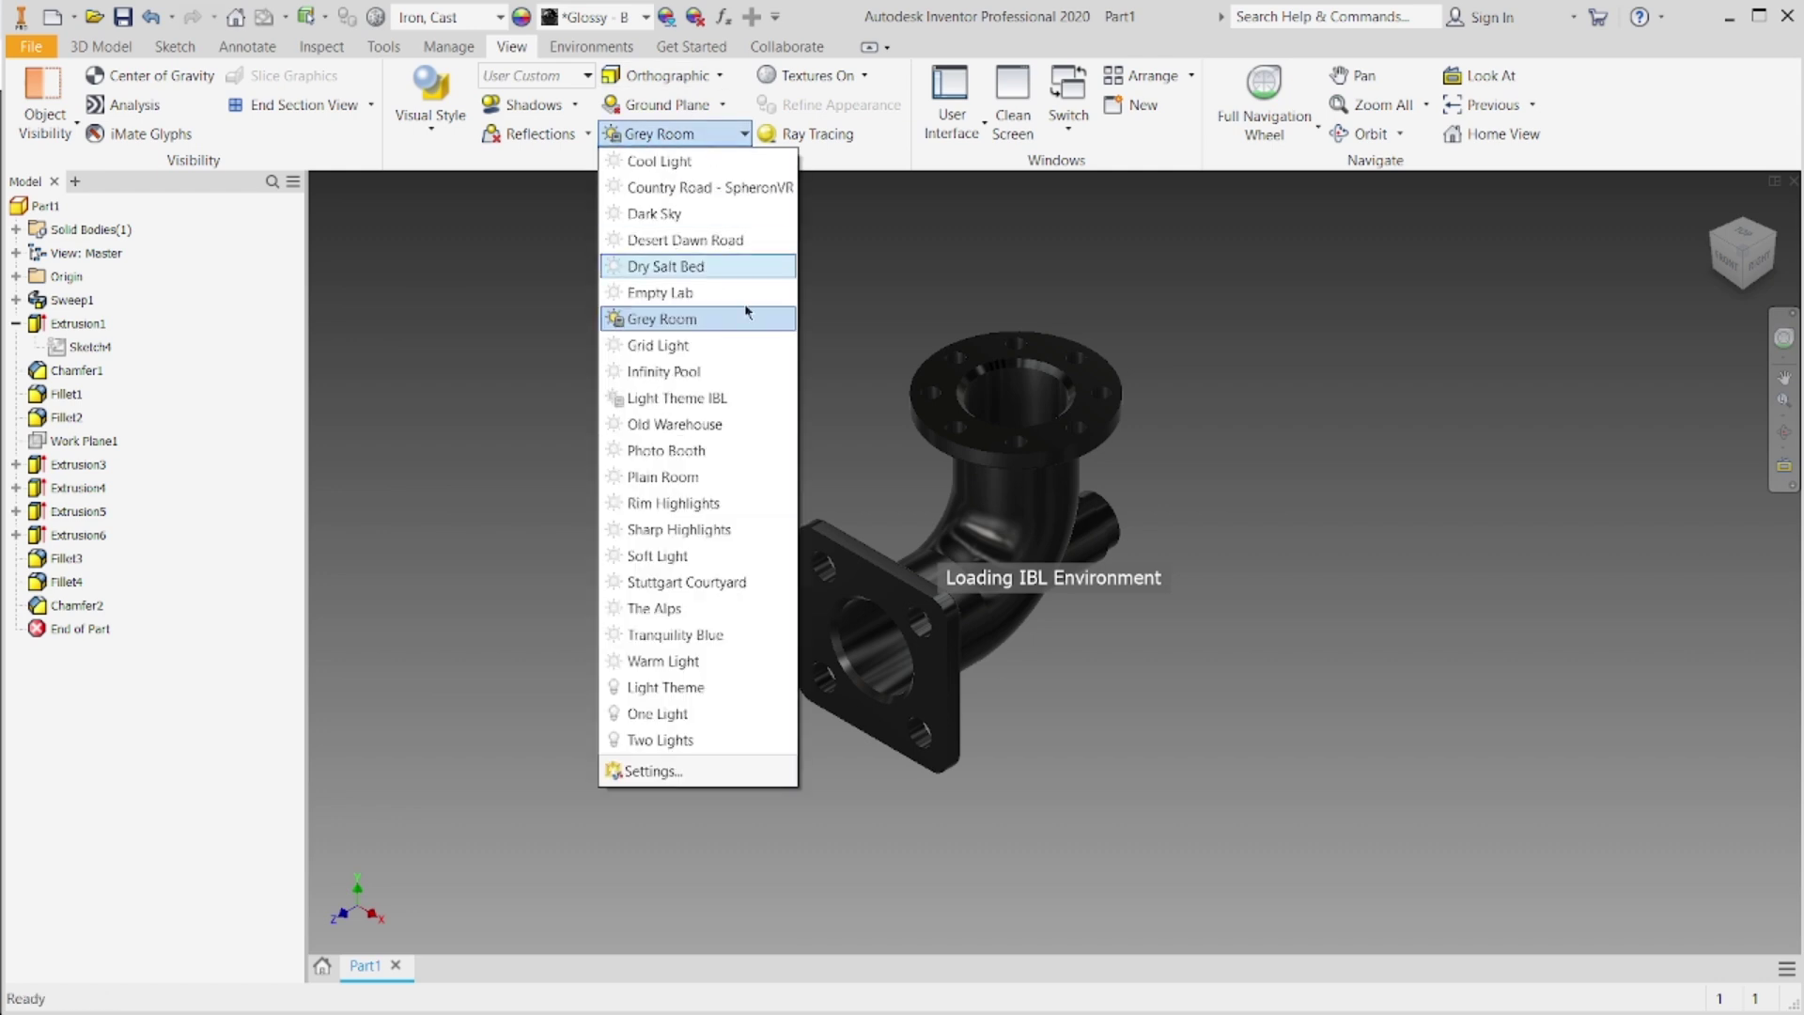
pyautogui.click(749, 400)
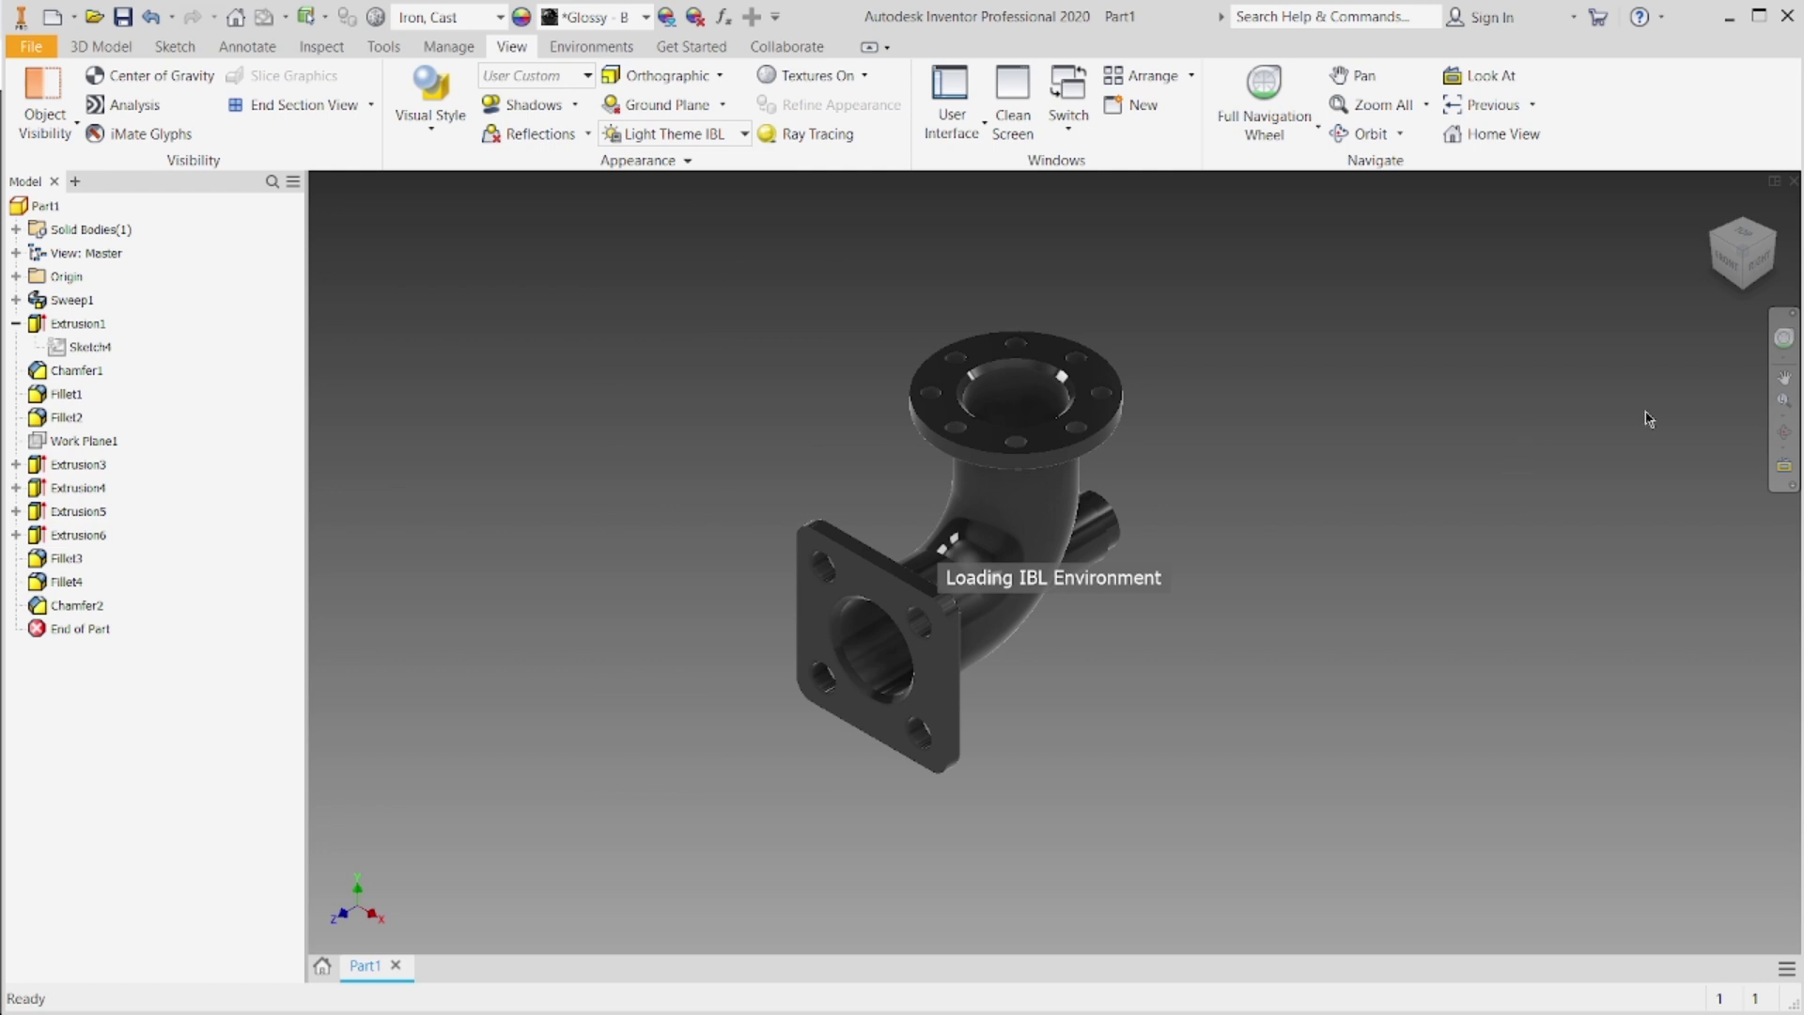
# Step: Examine the finished glossy black elbow up close and from several angles, including its square flange, round flange and side boss
pyautogui.scroll(3, 1047, 596)
pyautogui.scroll(-2, 1168, 564)
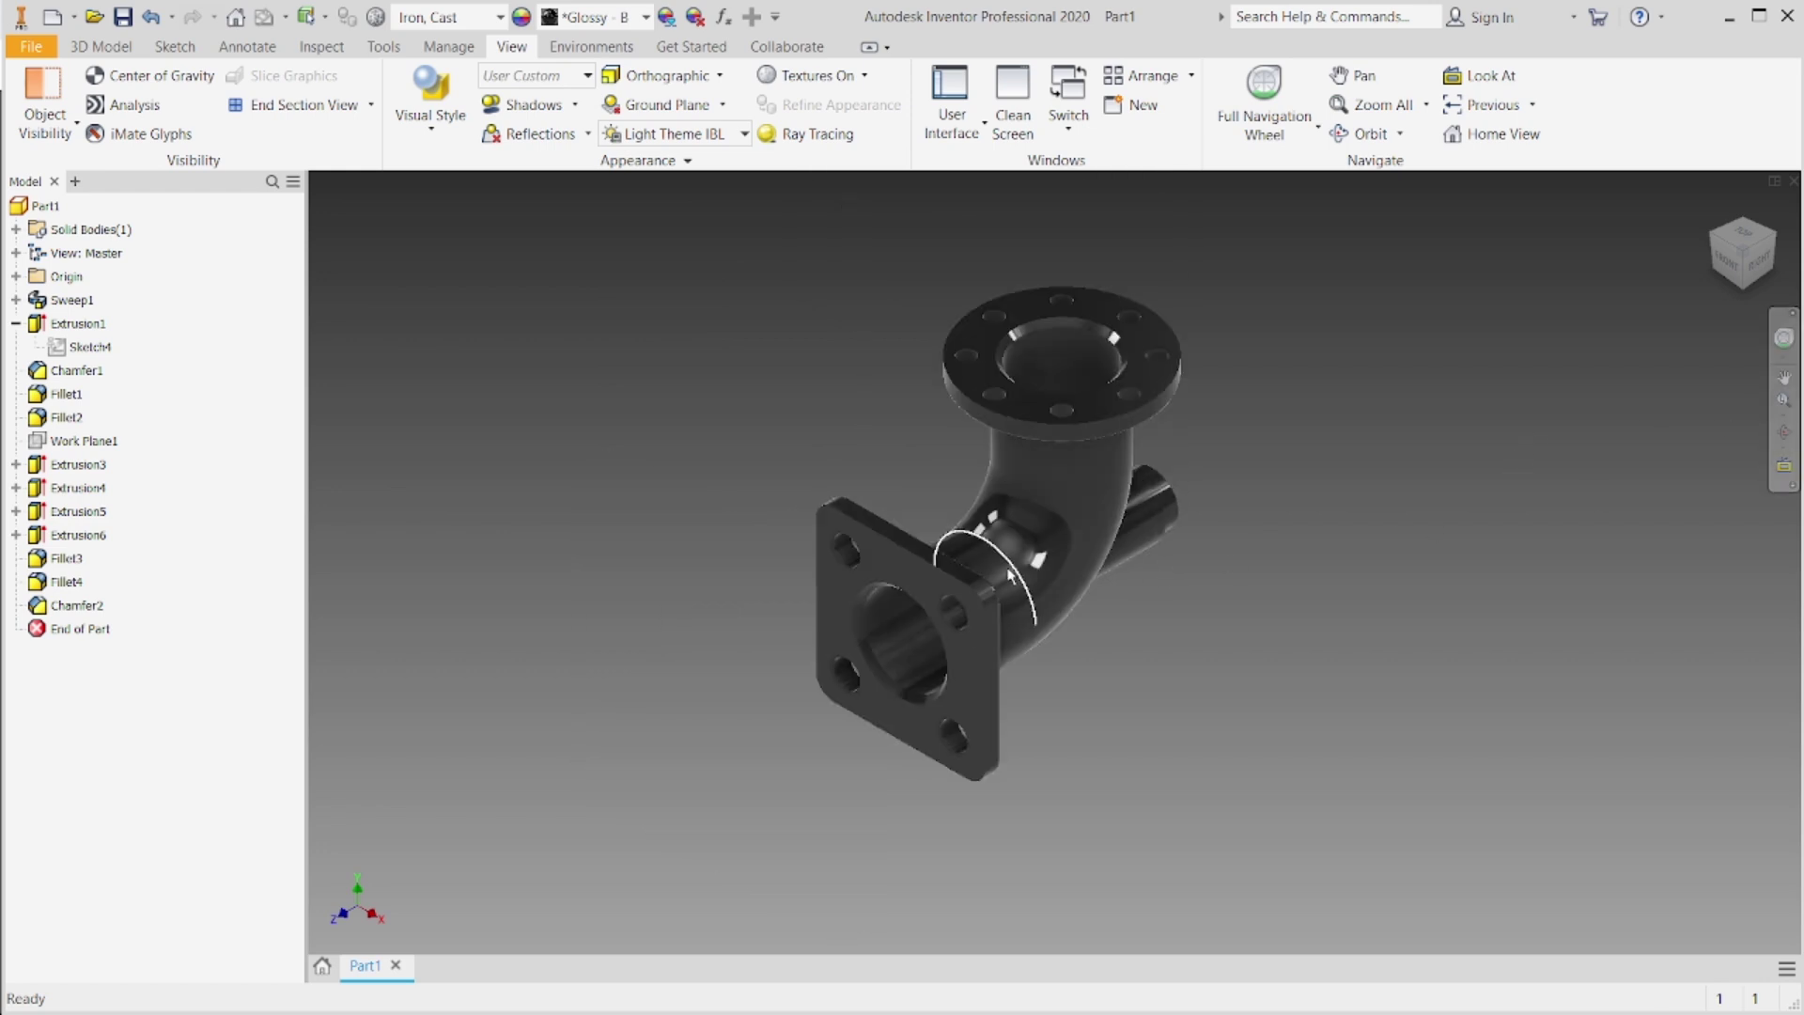
pyautogui.scroll(1, 1031, 568)
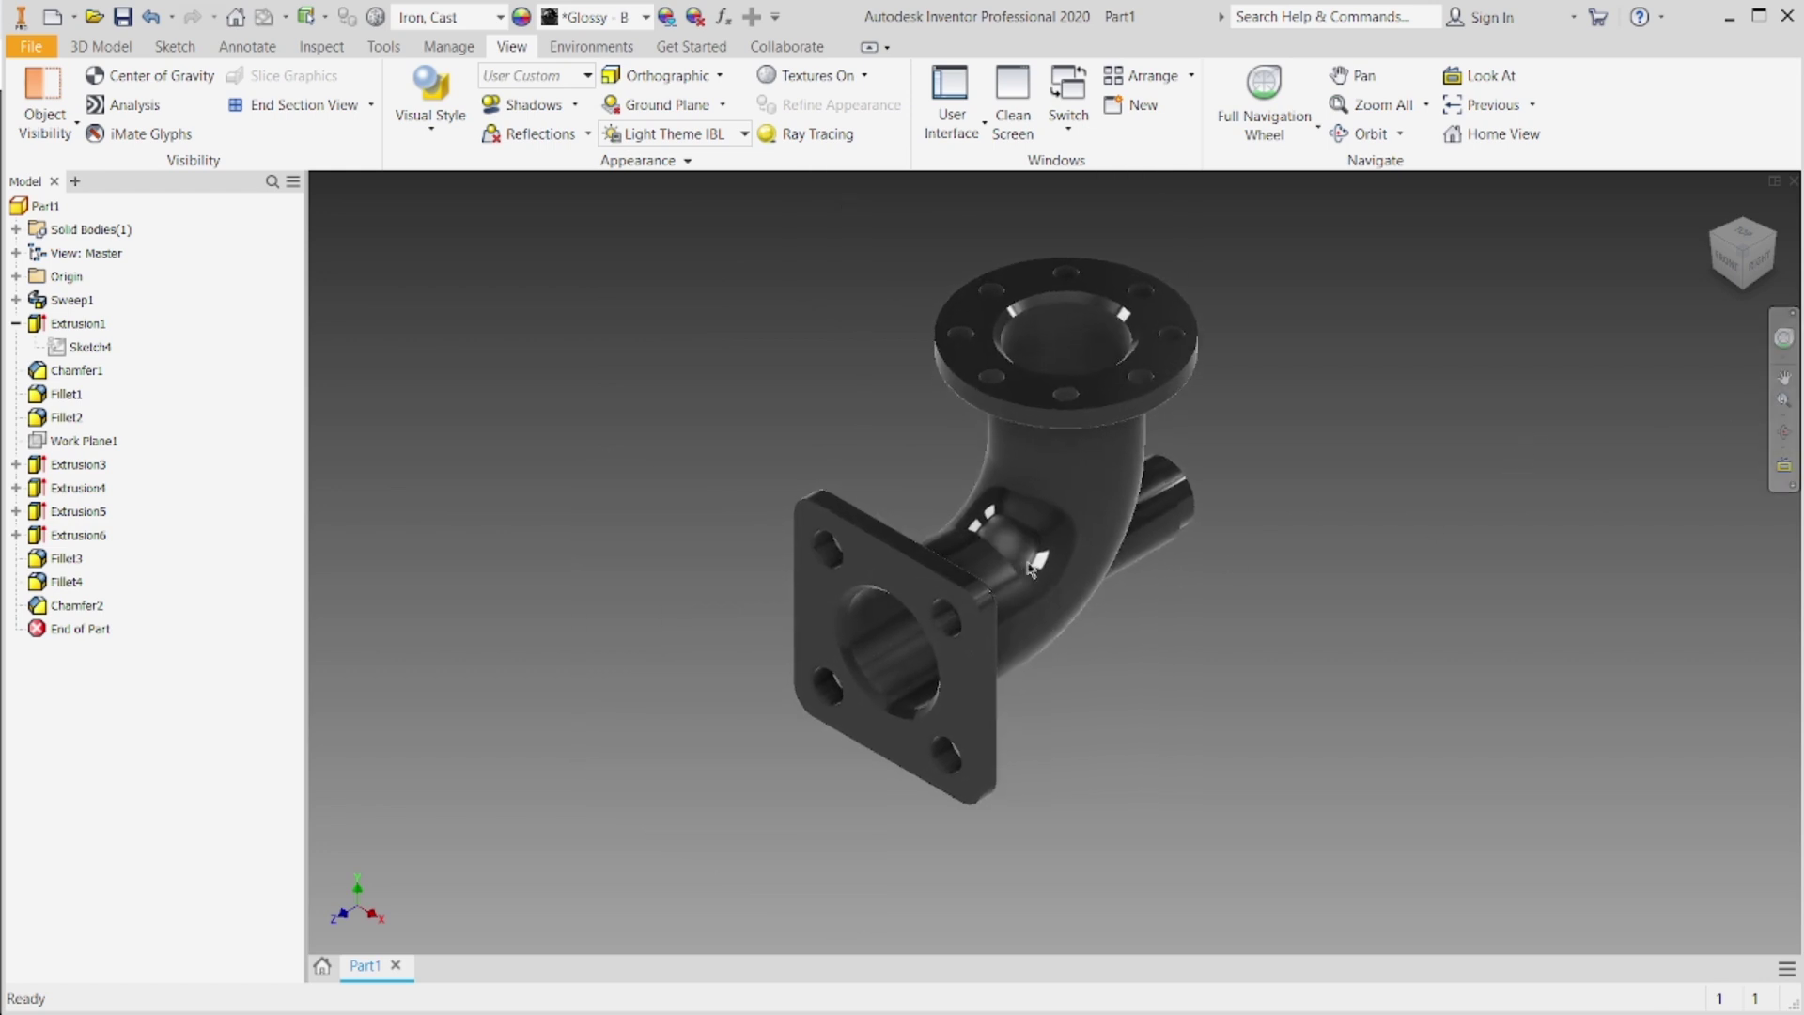
pyautogui.scroll(1, 1031, 568)
pyautogui.click(1785, 433)
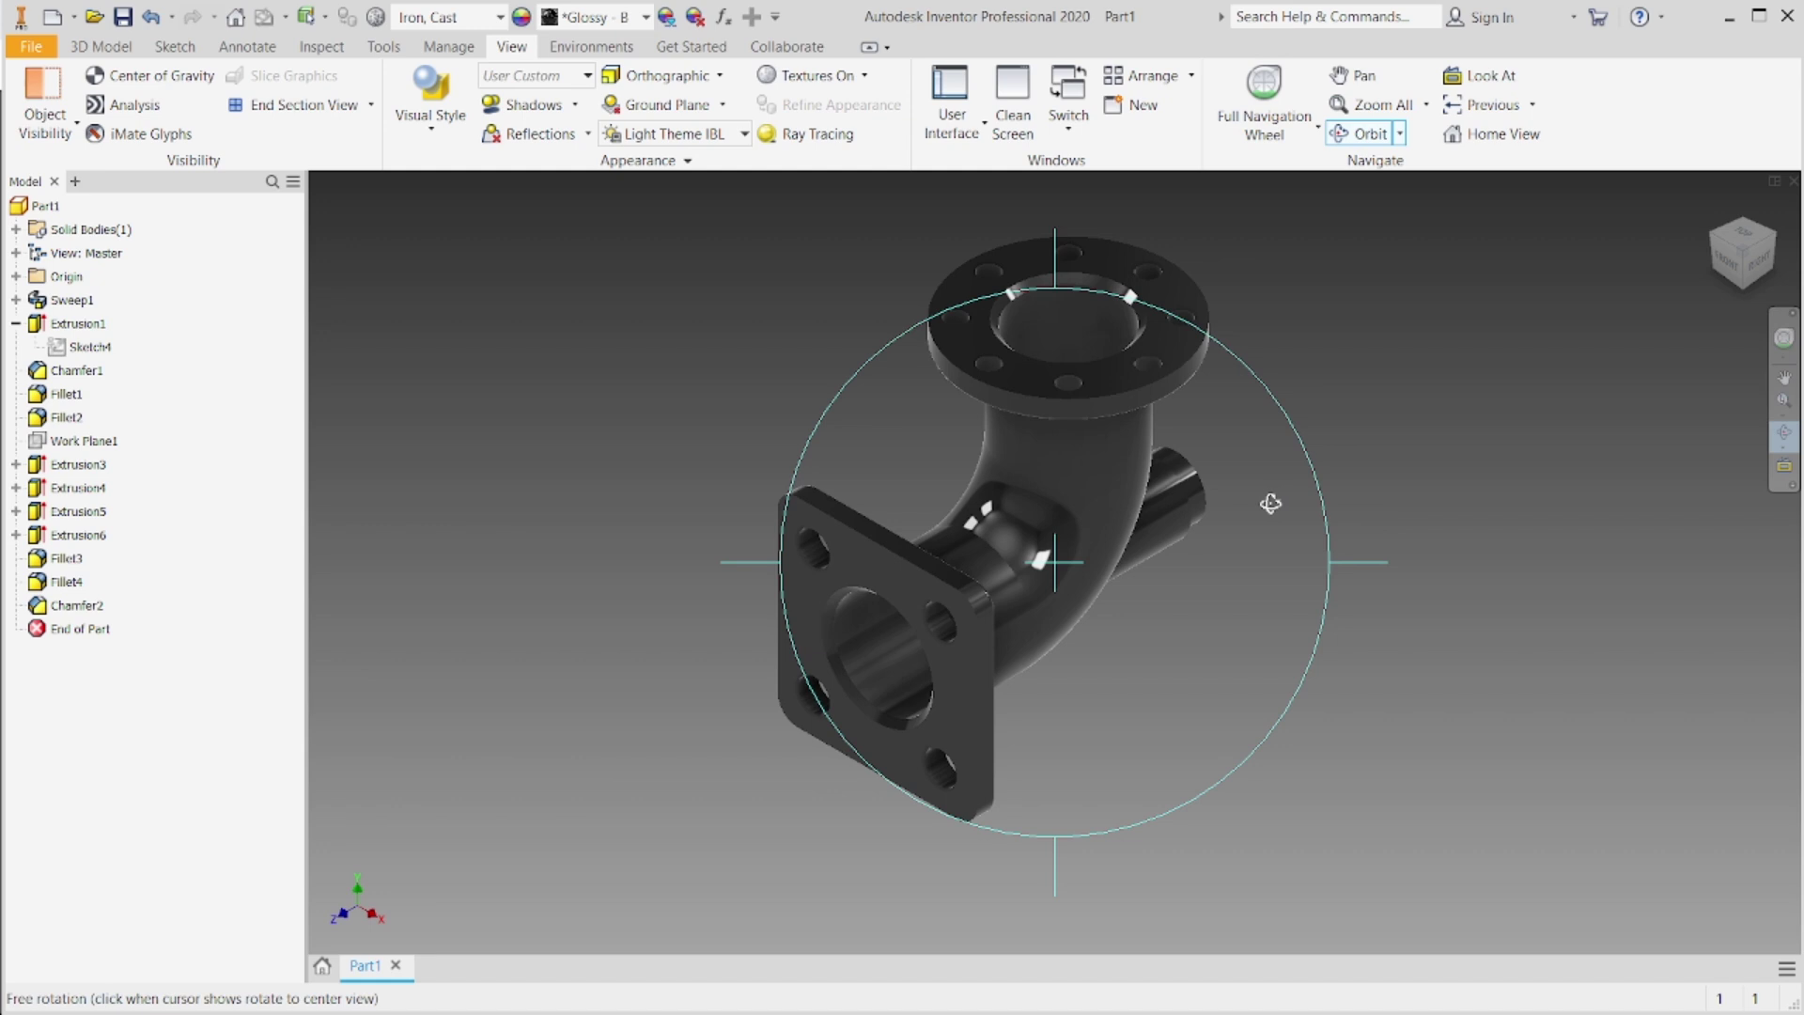
pyautogui.moveTo(1267, 490); pyautogui.dragTo(1444, 469)
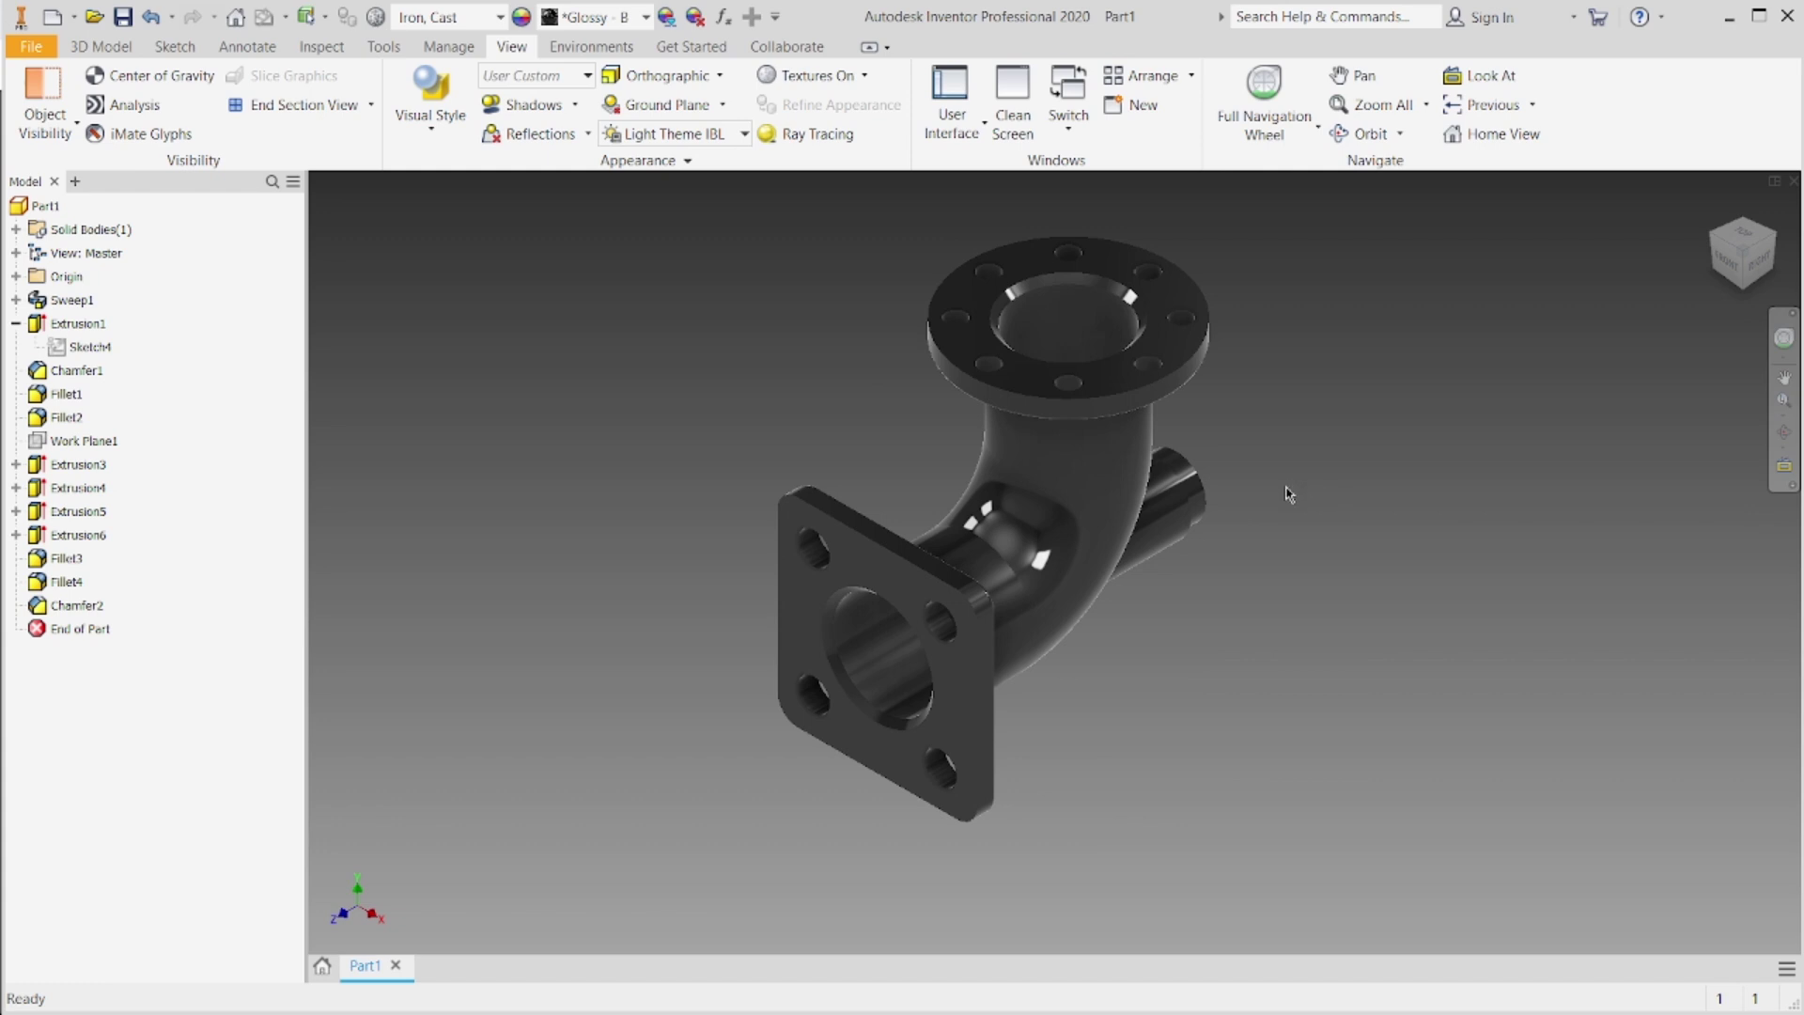
pyautogui.click(1783, 434)
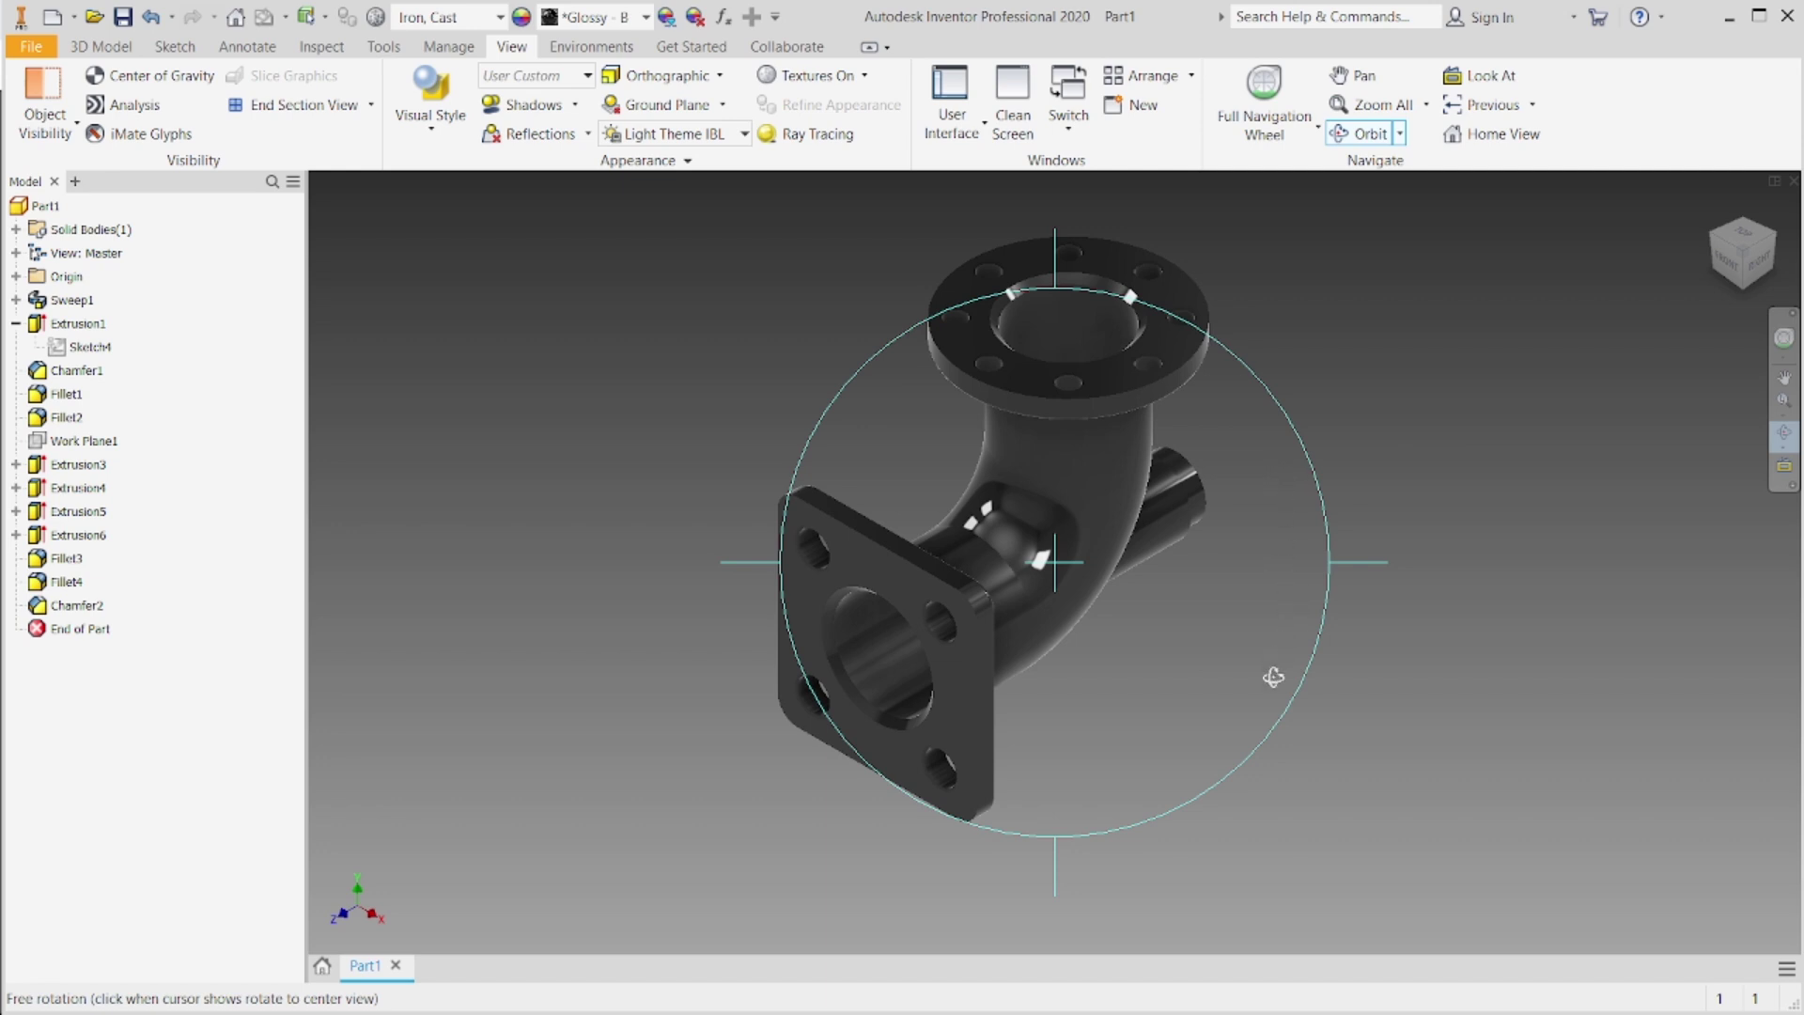
pyautogui.moveTo(1273, 676); pyautogui.dragTo(1418, 556)
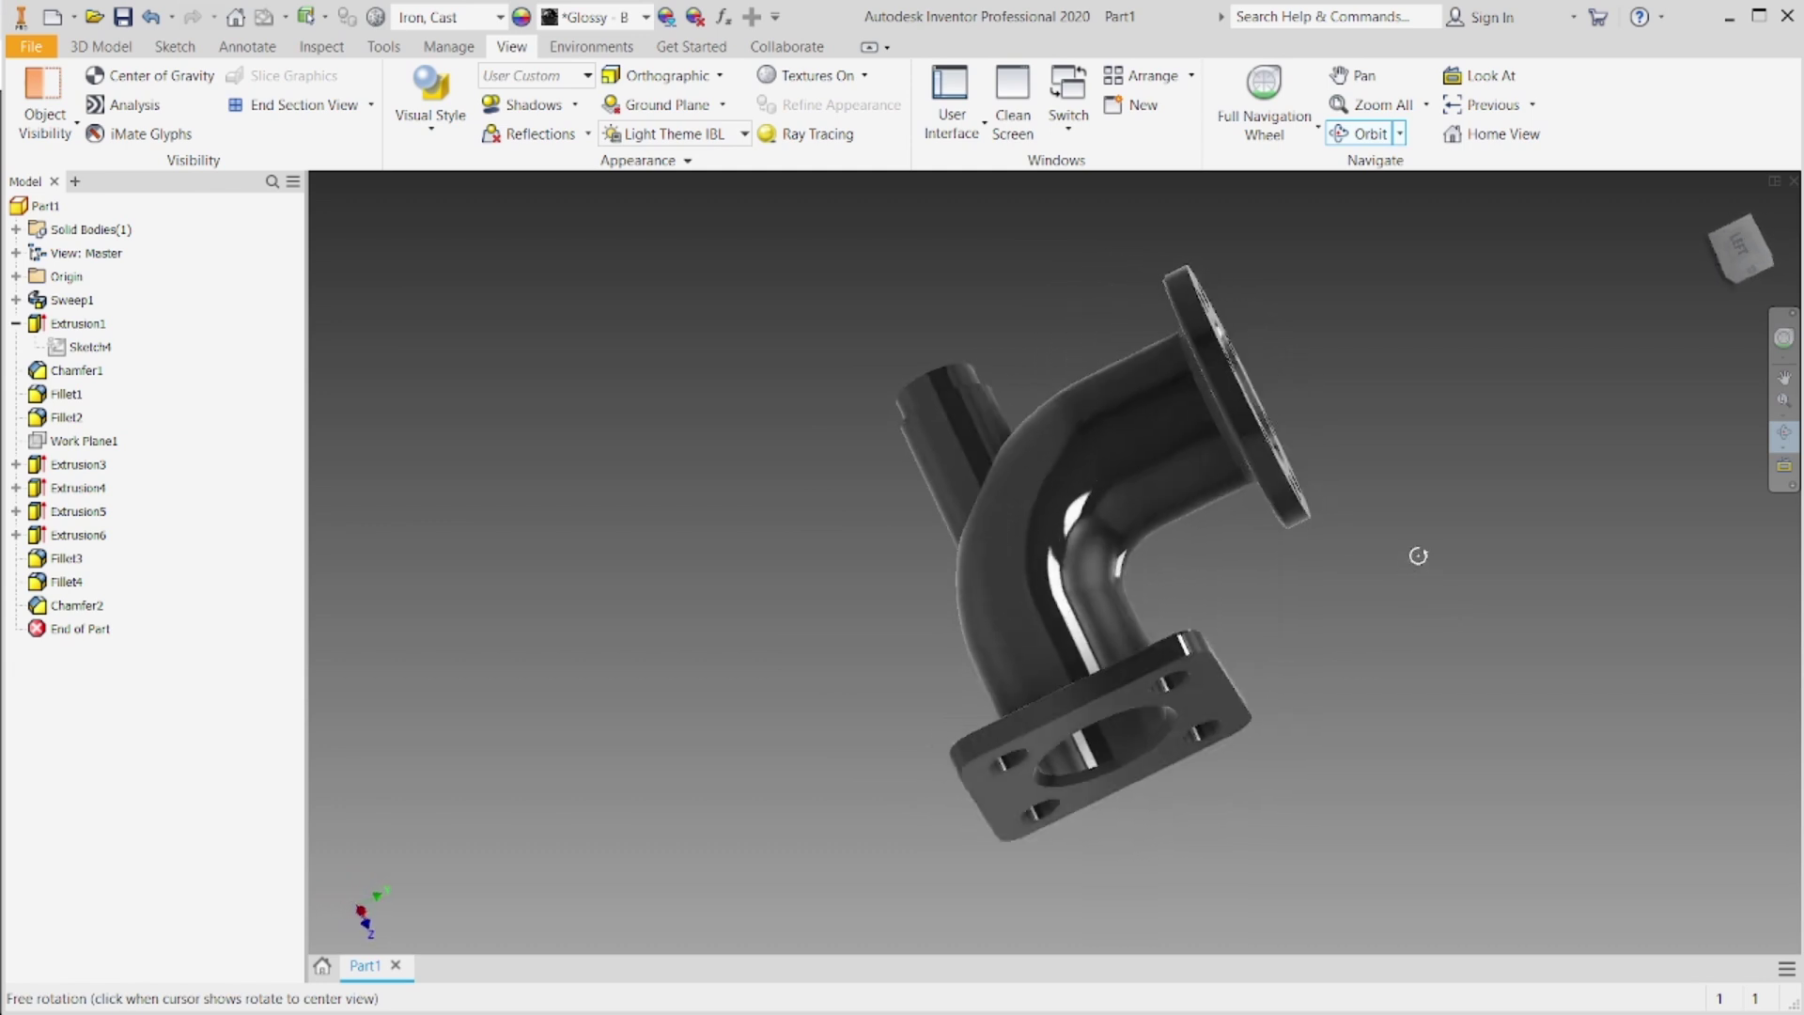